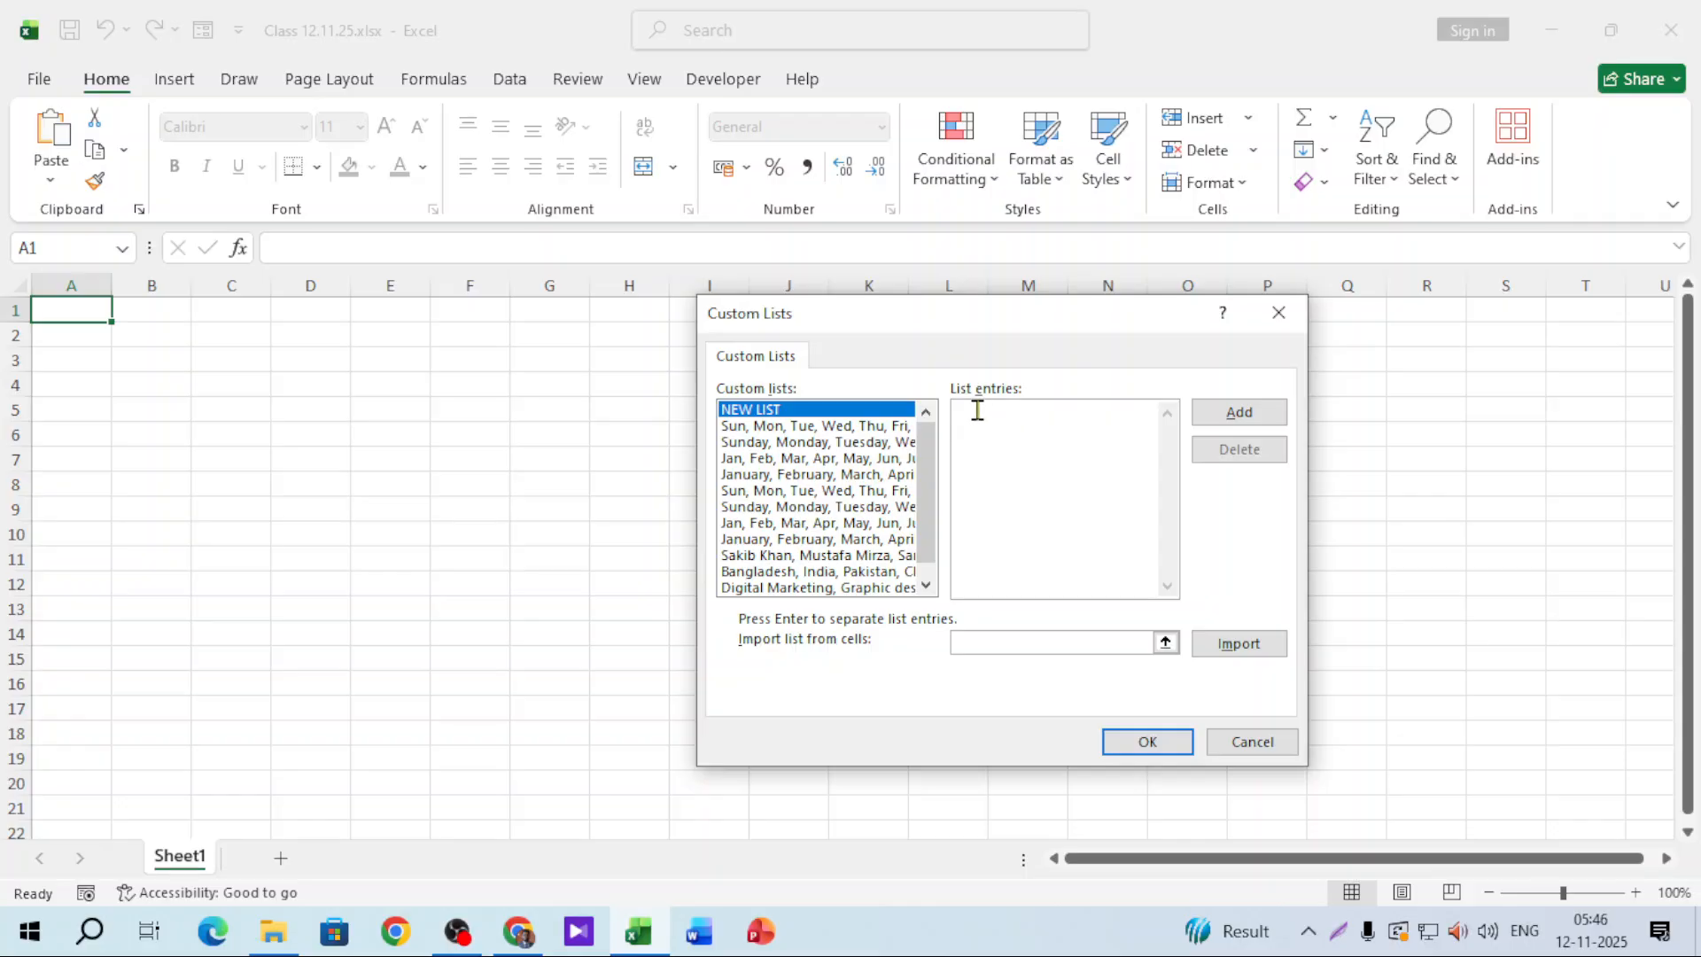
# Step: Dismiss the list context menu, close Custom Lists and cancel Excel Options, returning to Sheet1
pyautogui.rightClick(963, 411)
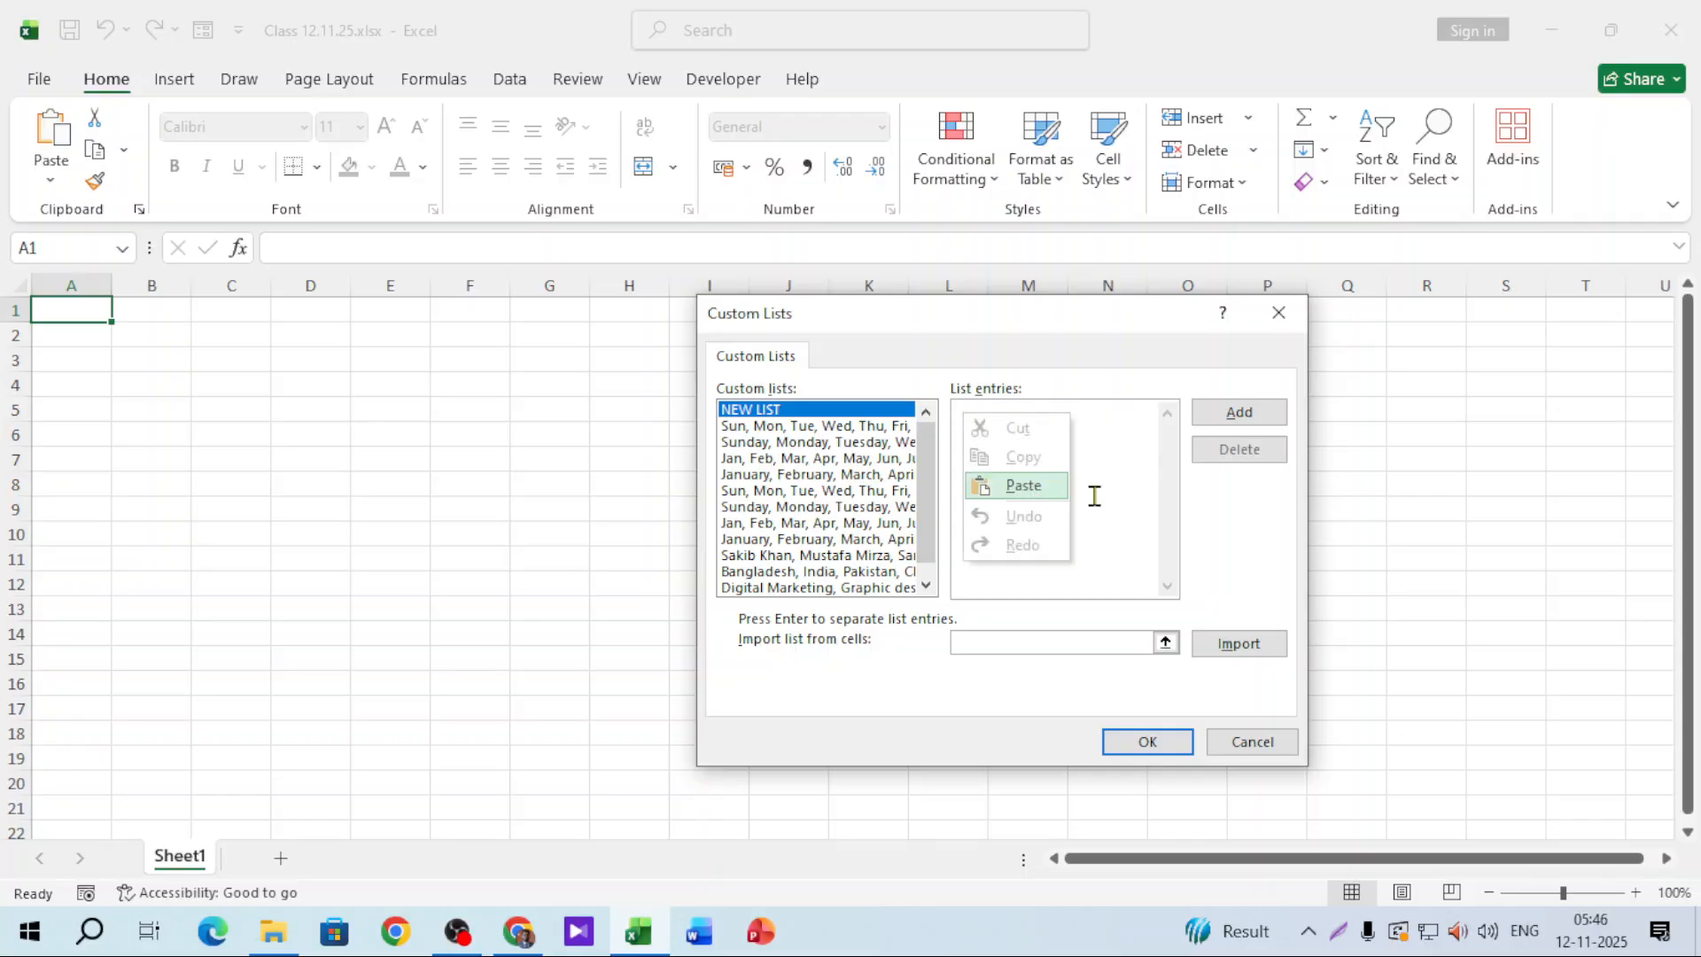
pyautogui.click(1126, 458)
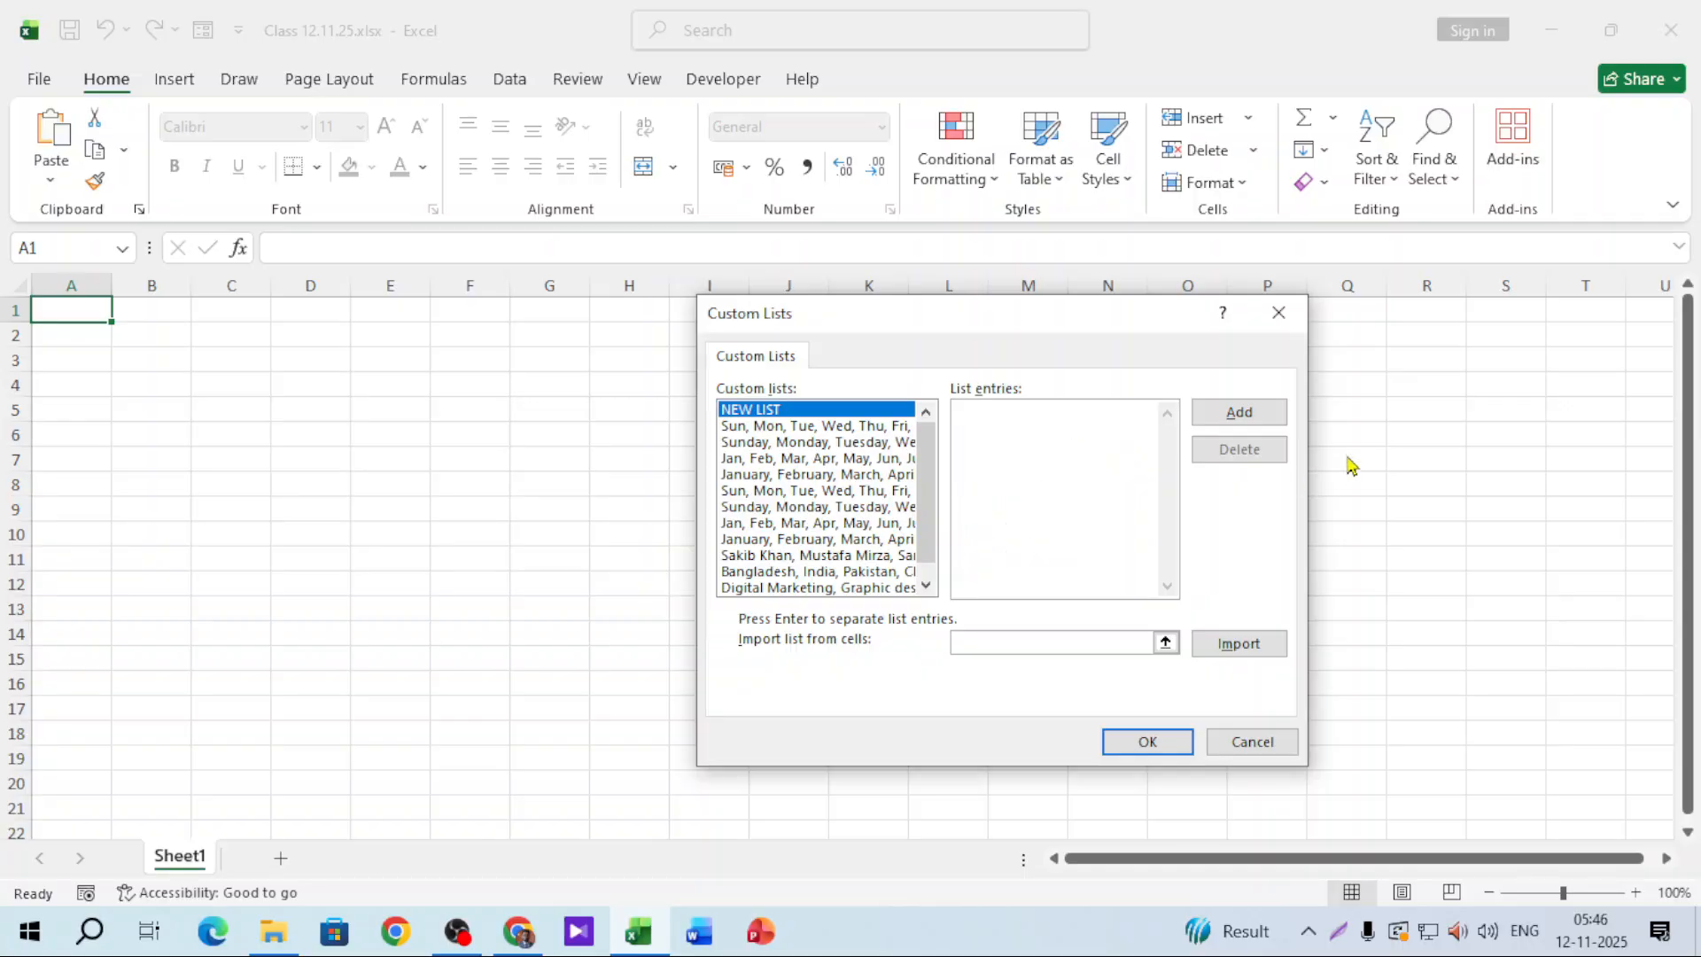
pyautogui.click(1279, 315)
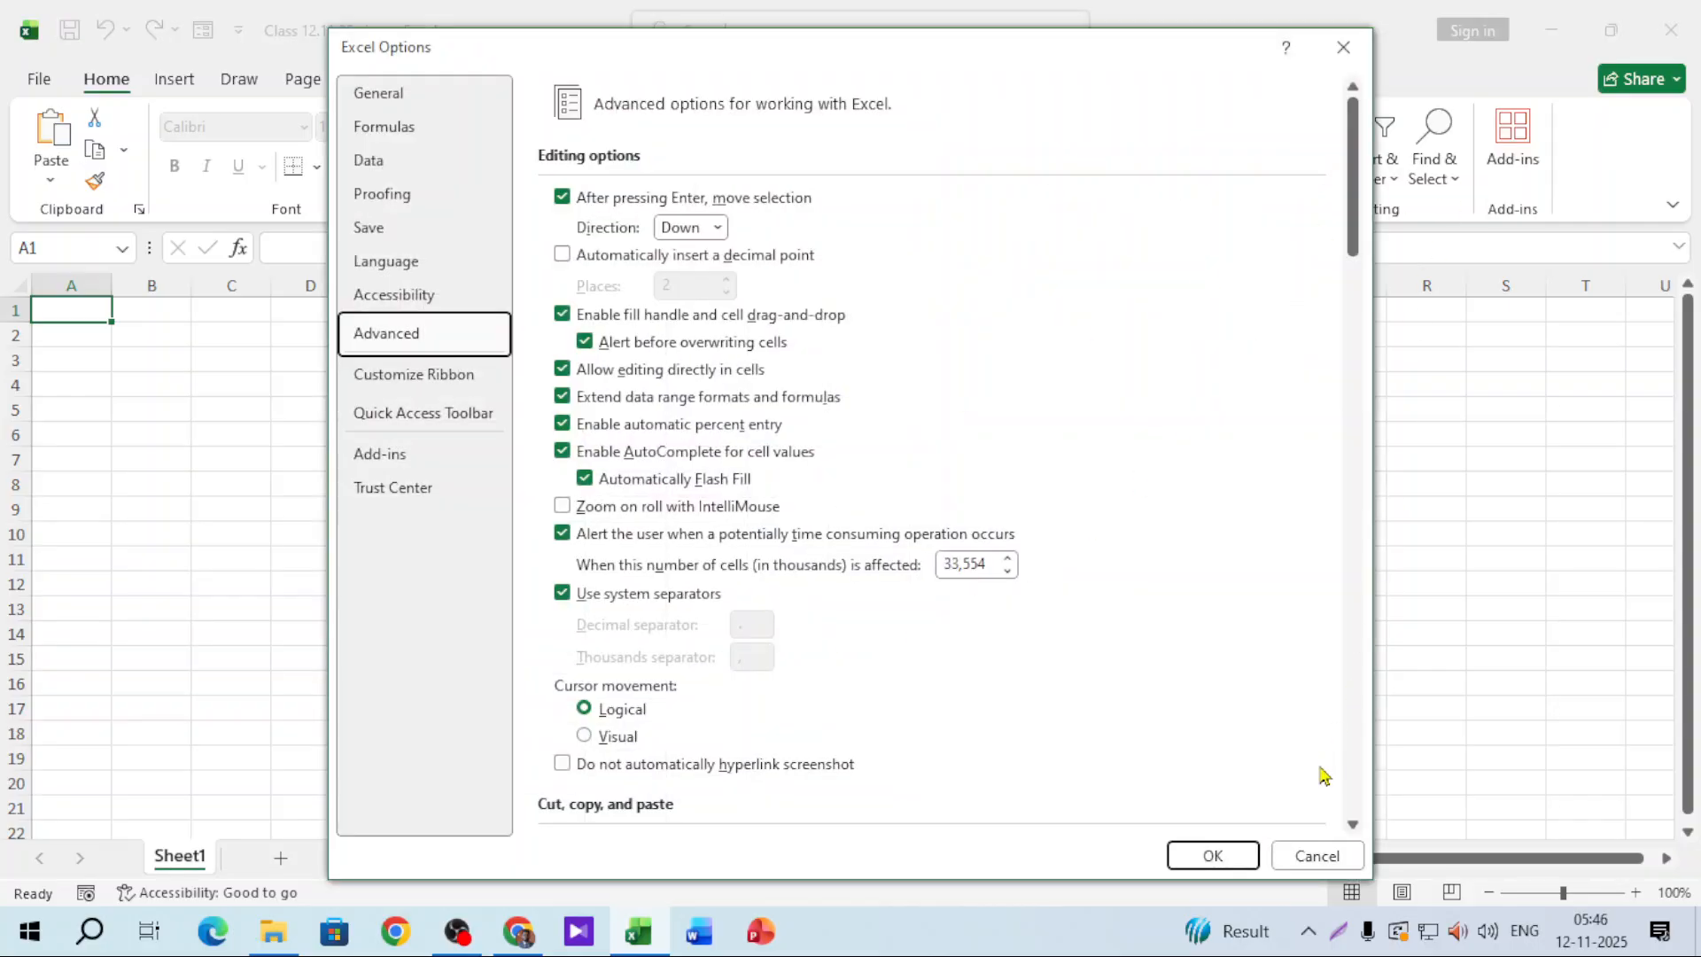
pyautogui.click(1316, 855)
pyautogui.click(439, 530)
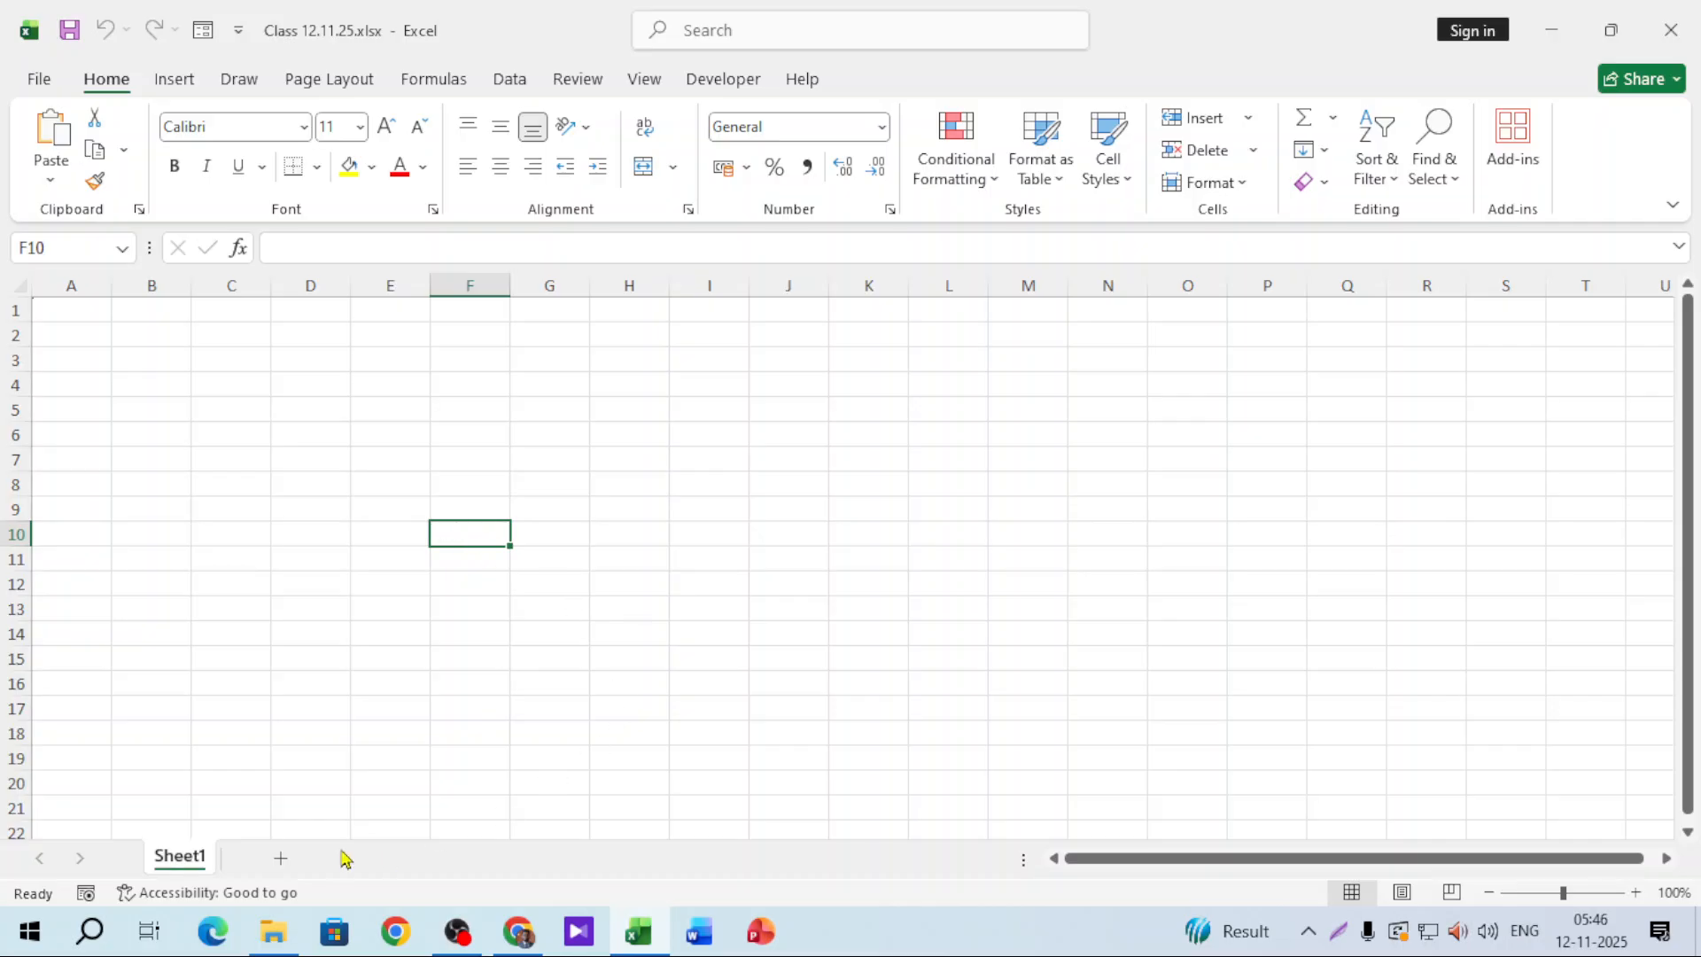
# Step: Bring up the Batch 764 folder in File Explorer and scroll its file list to the top
pyautogui.click(272, 930)
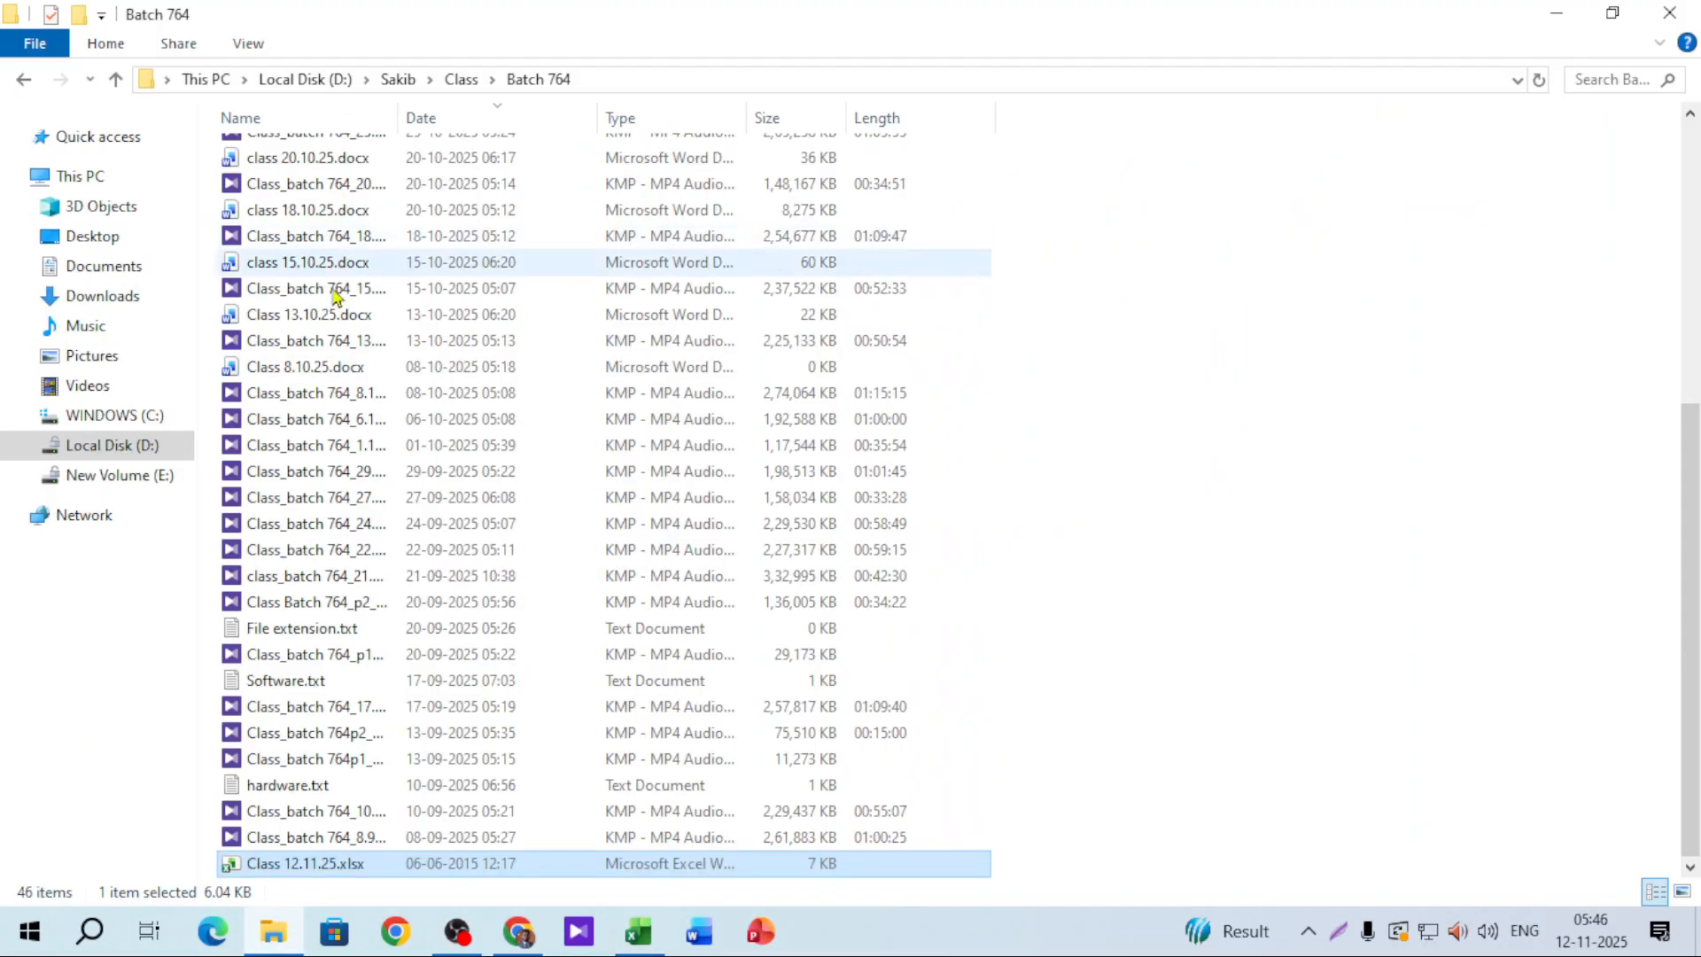
pyautogui.scroll(6, 328, 336)
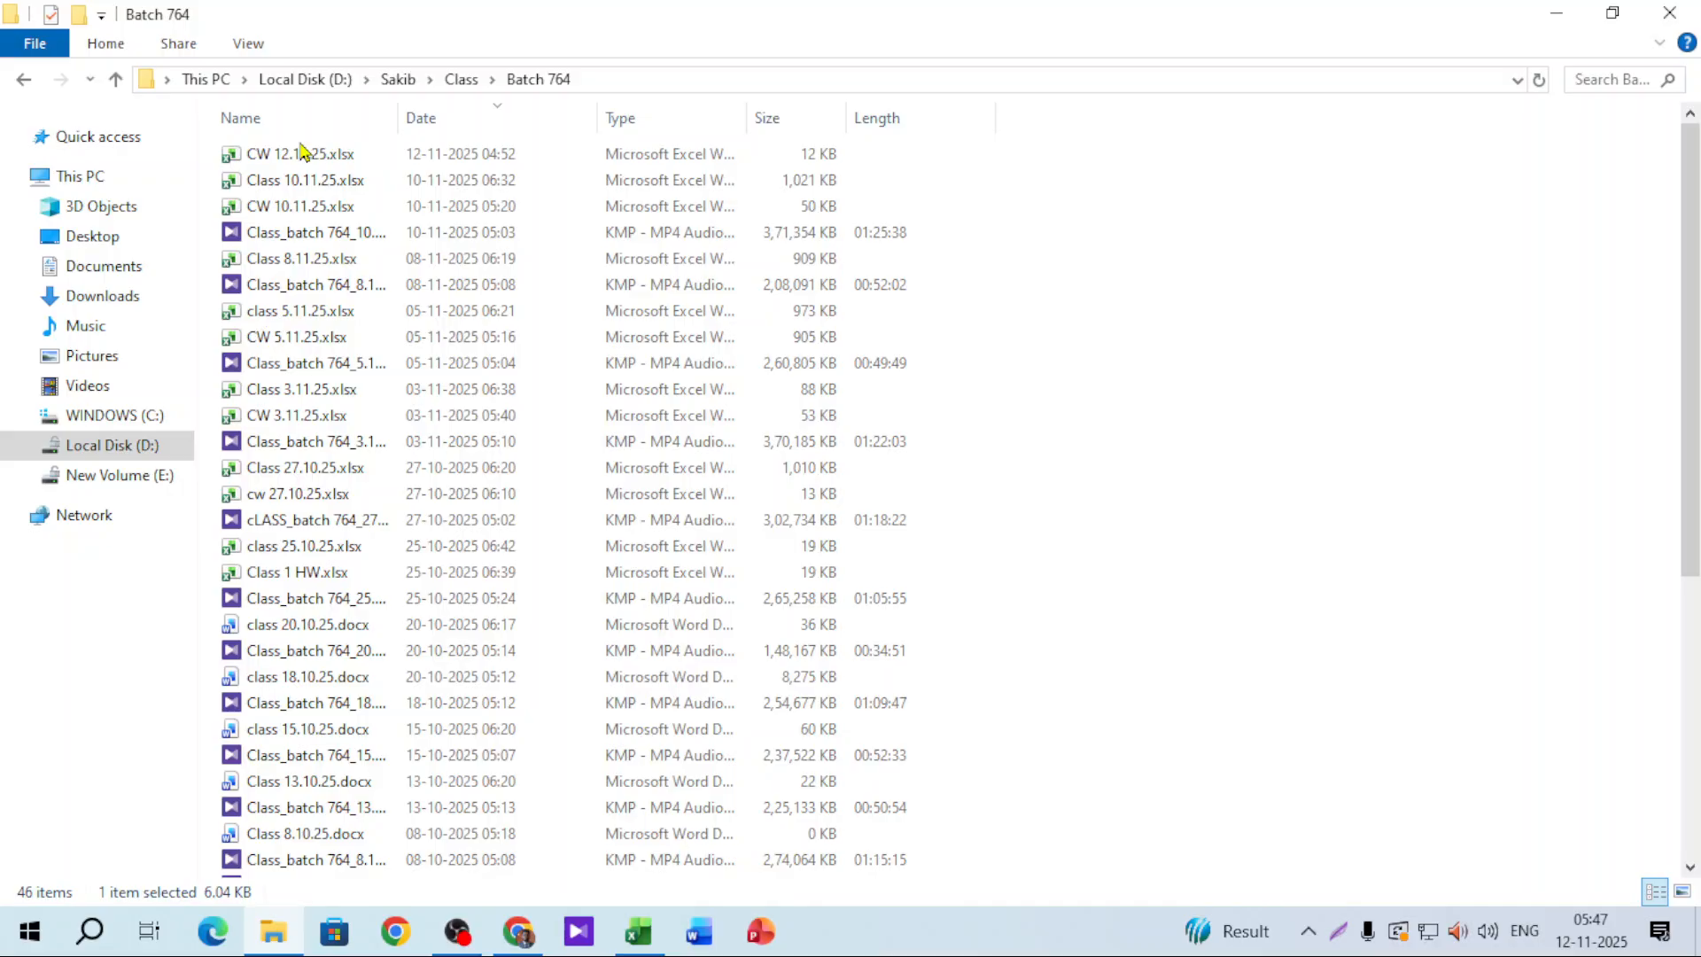
# Step: Open Class 10.11.25.xlsx and then CW 12.11.25.xlsx from the Batch 764 folder
pyautogui.doubleClick(333, 182)
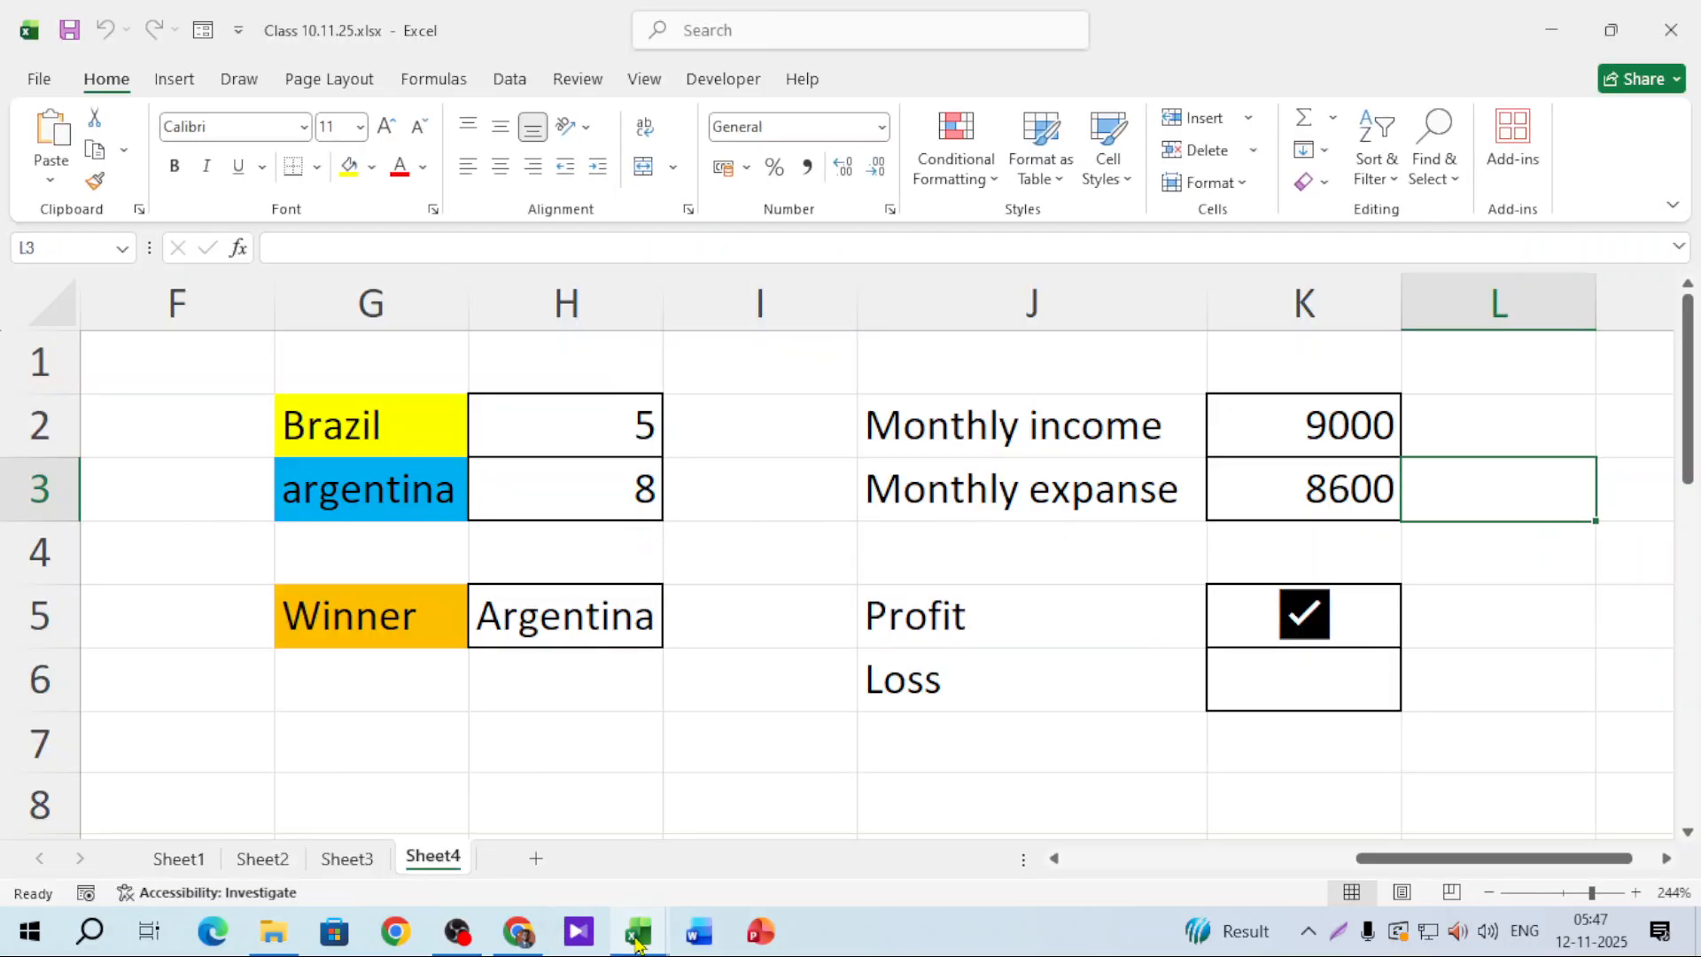
pyautogui.moveTo(638, 930)
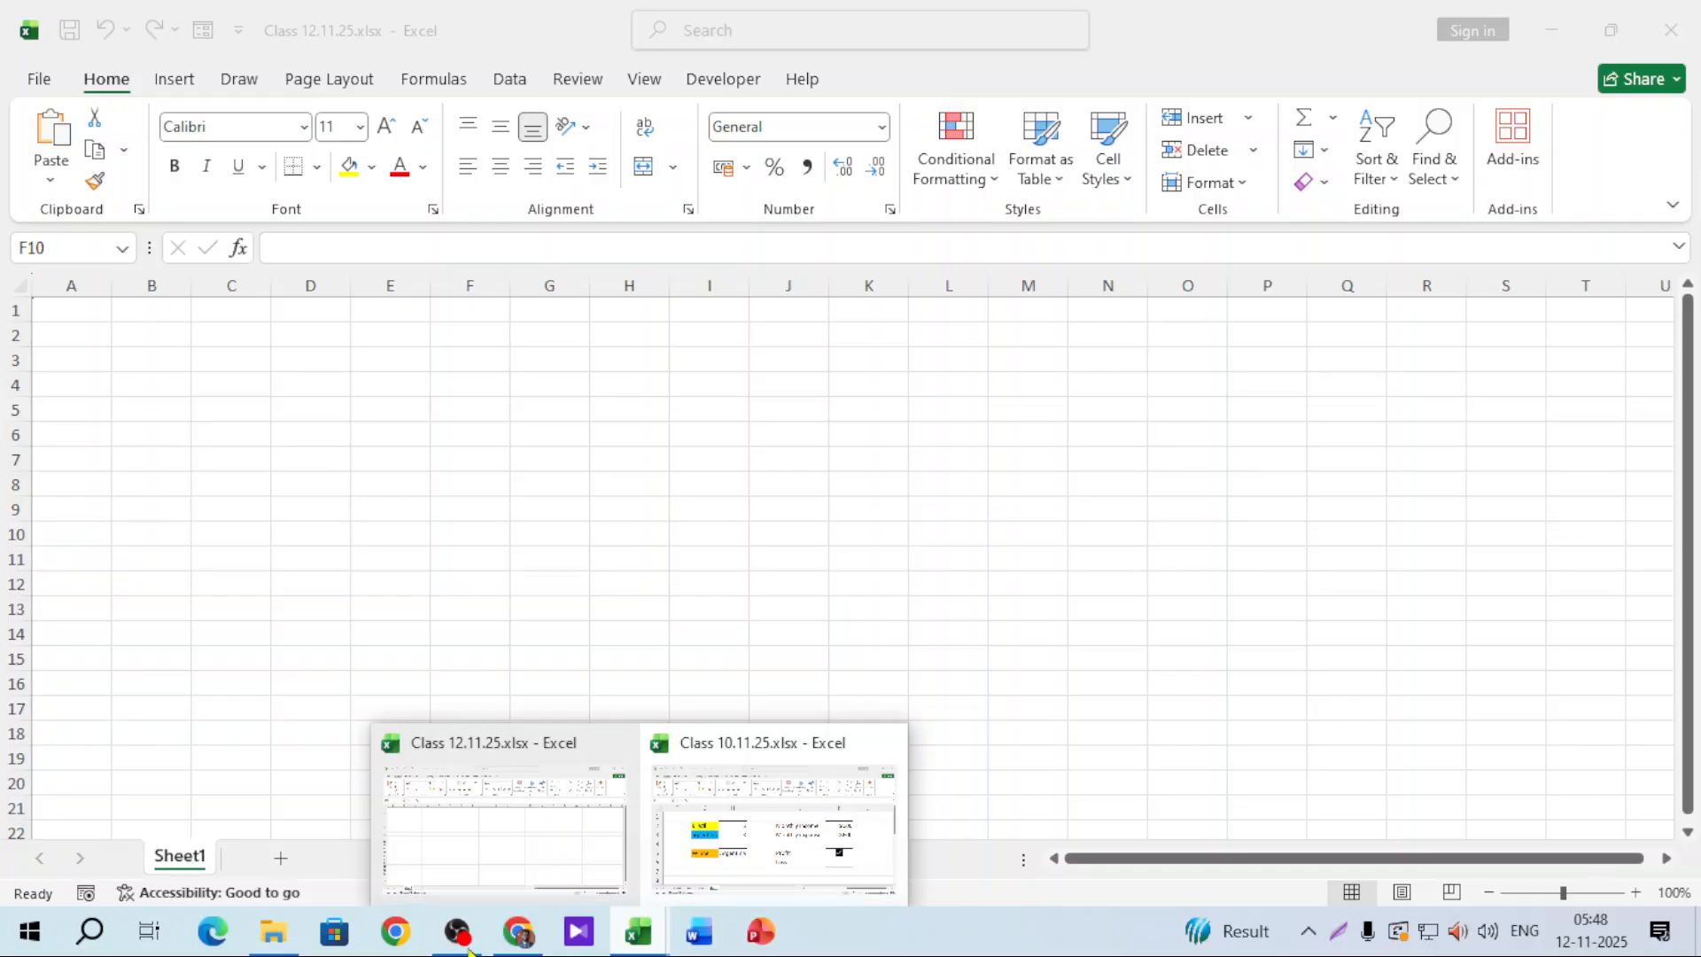
pyautogui.click(273, 934)
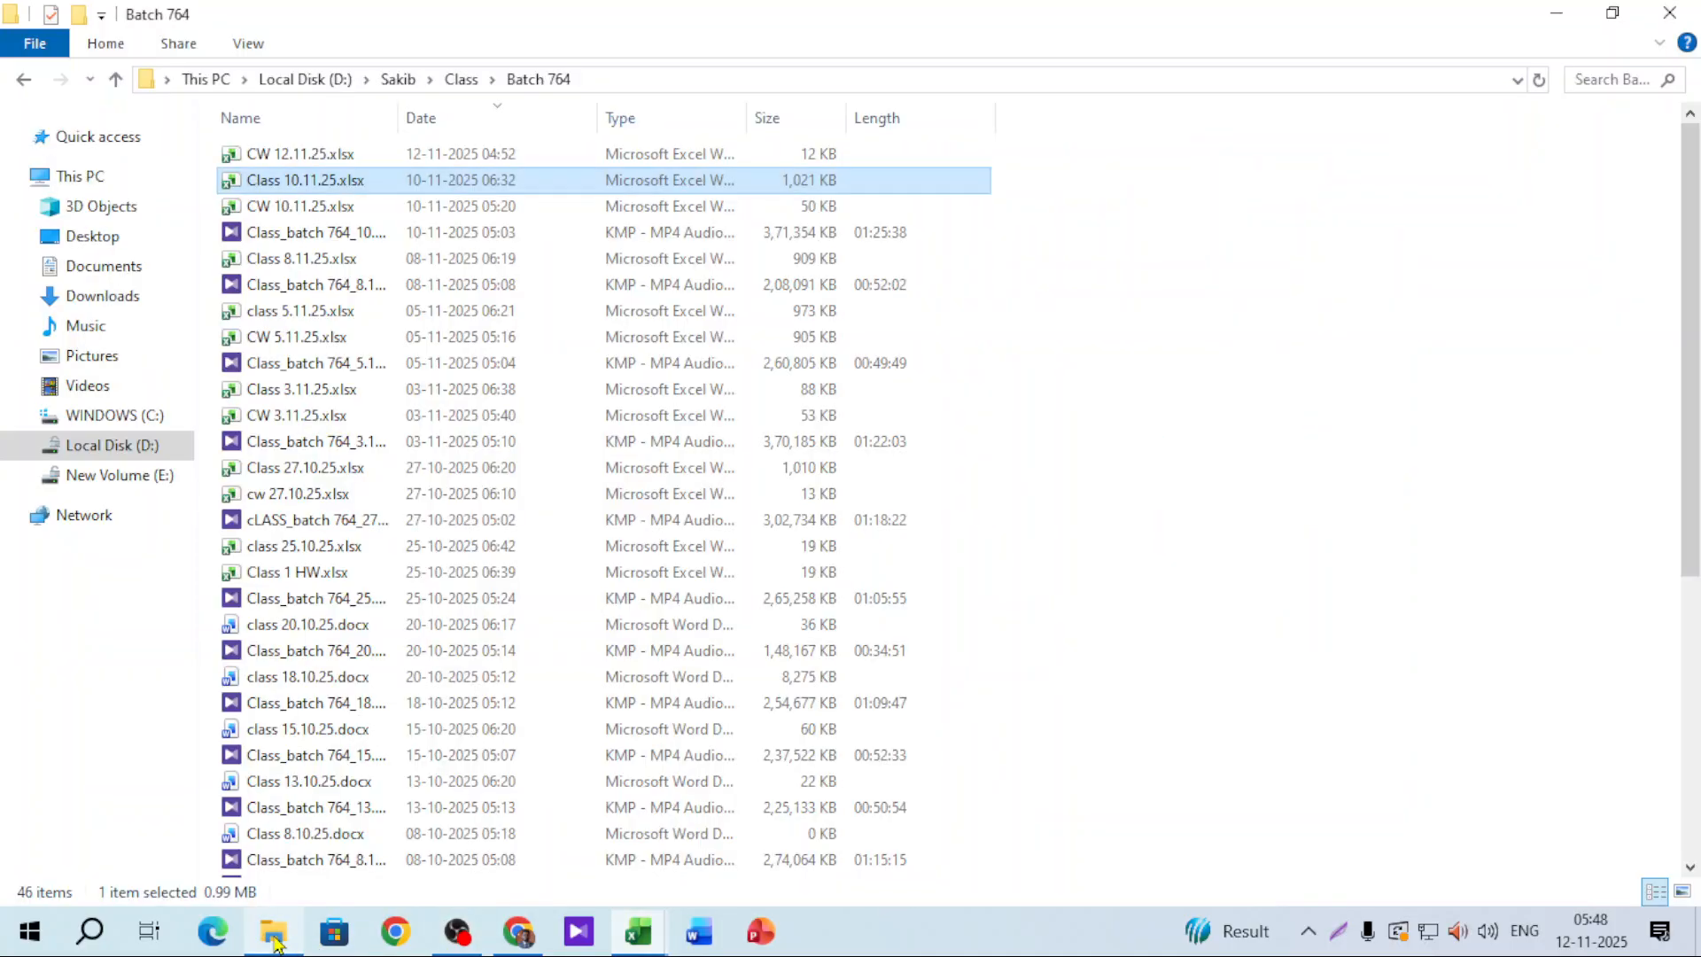
pyautogui.click(278, 155)
pyautogui.press('Return')
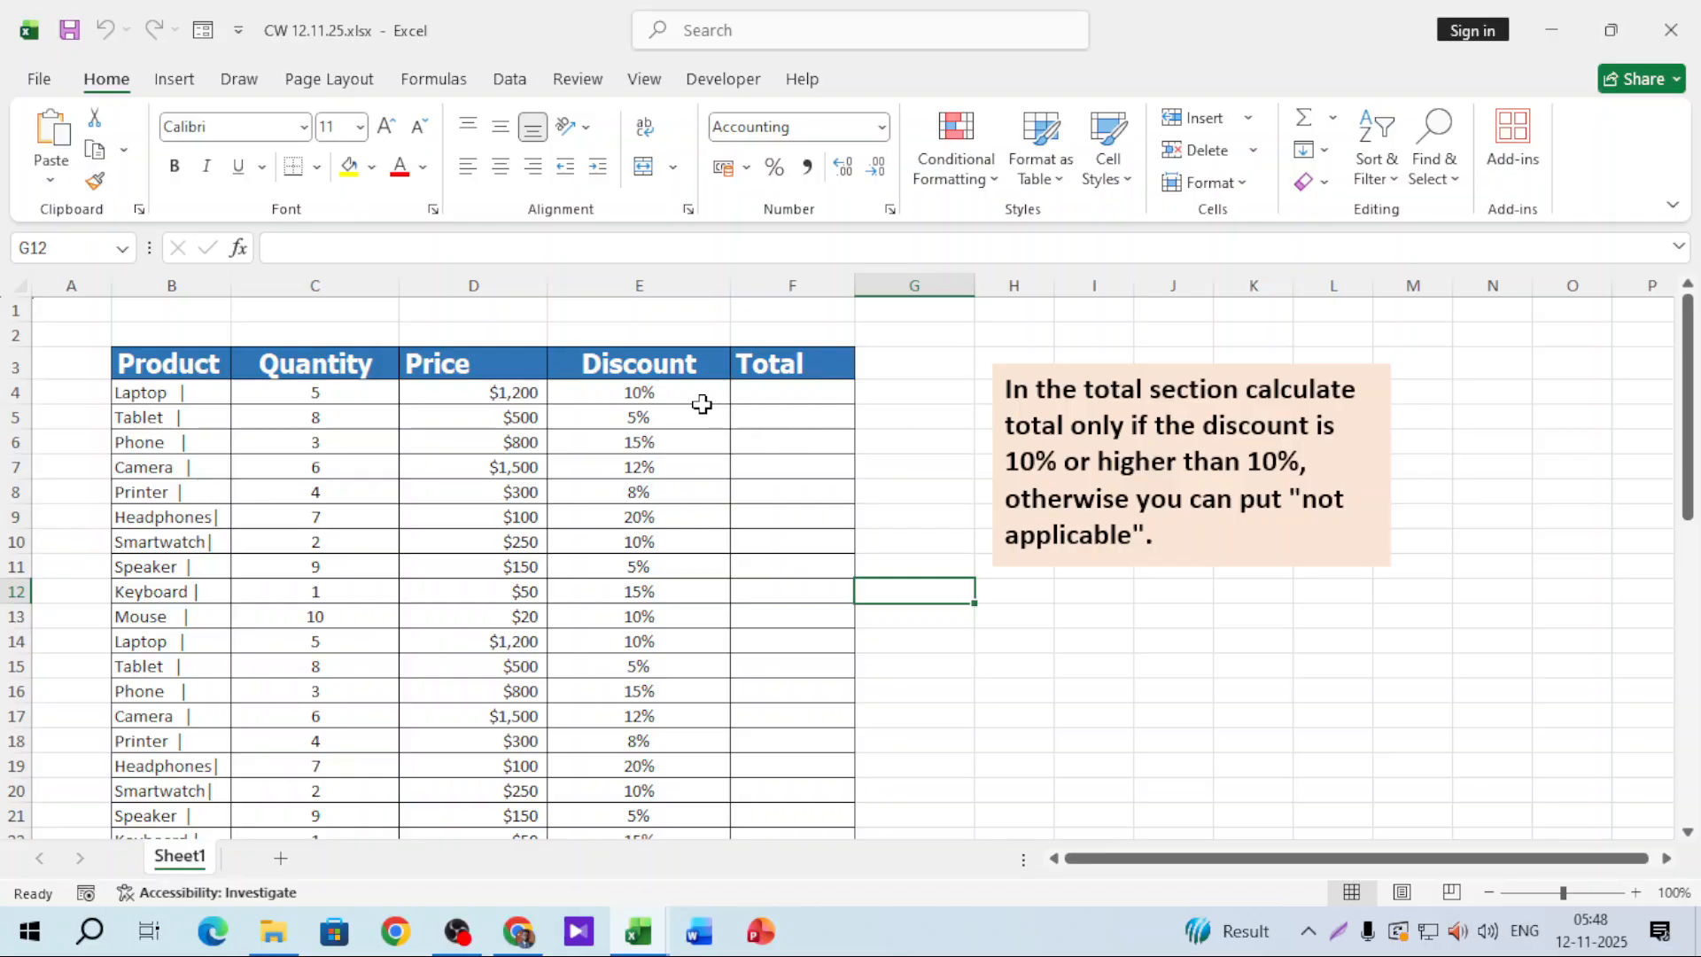
pyautogui.click(670, 393)
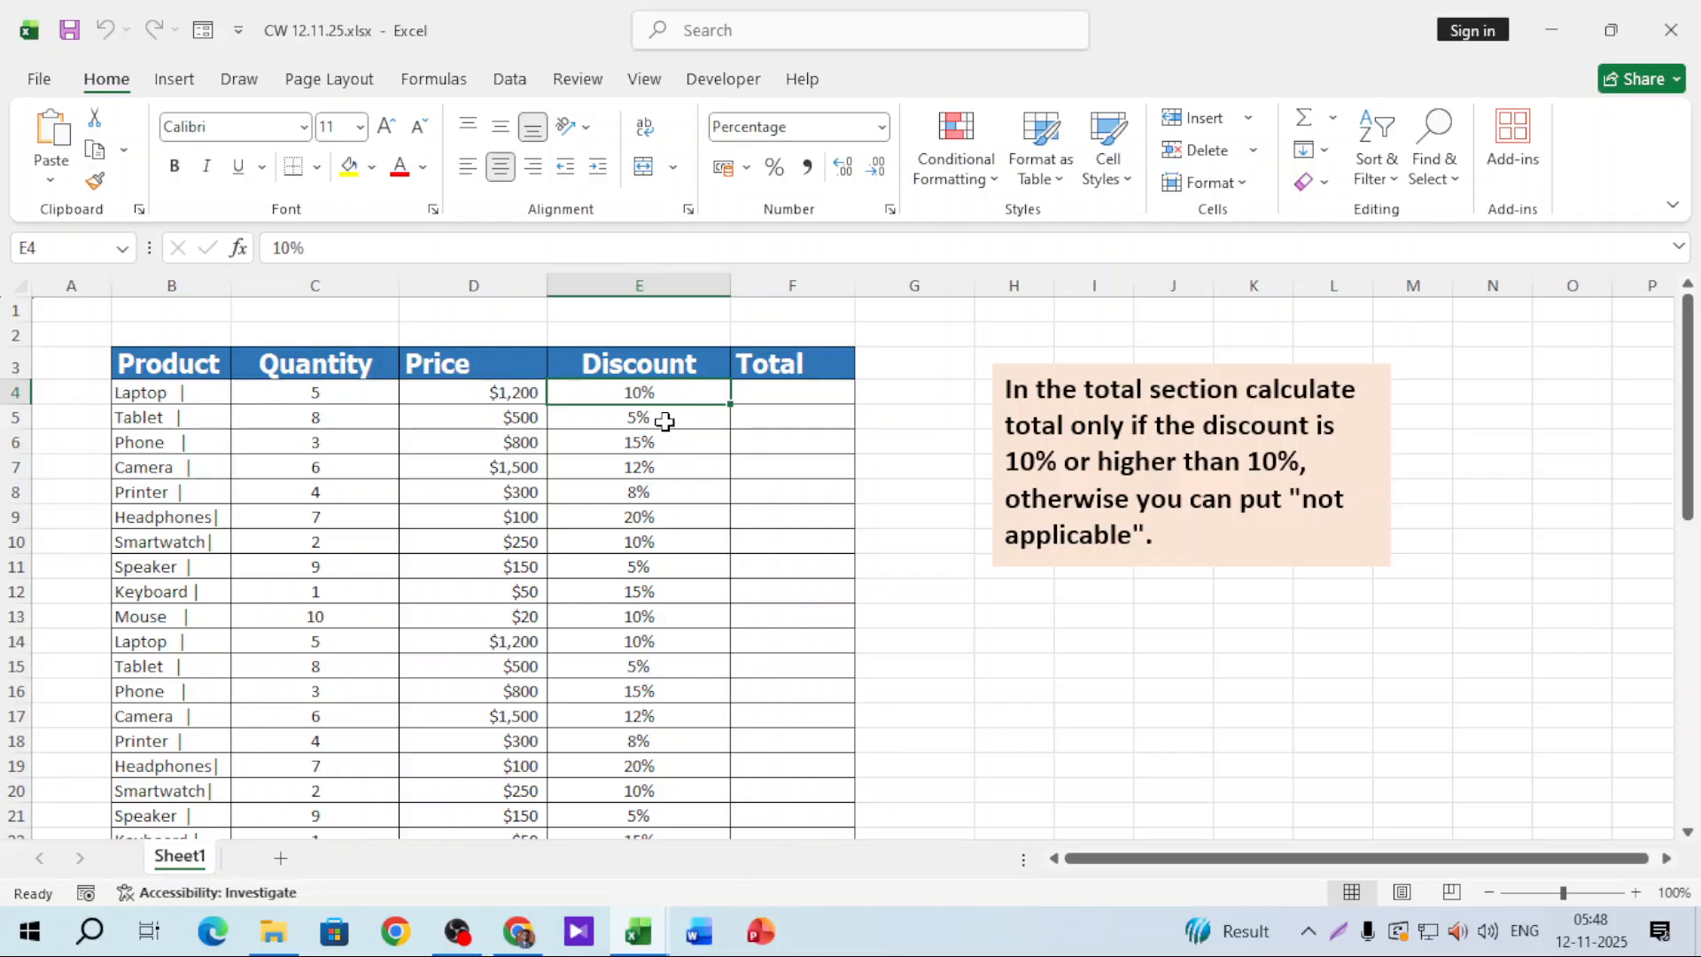
pyautogui.click(666, 421)
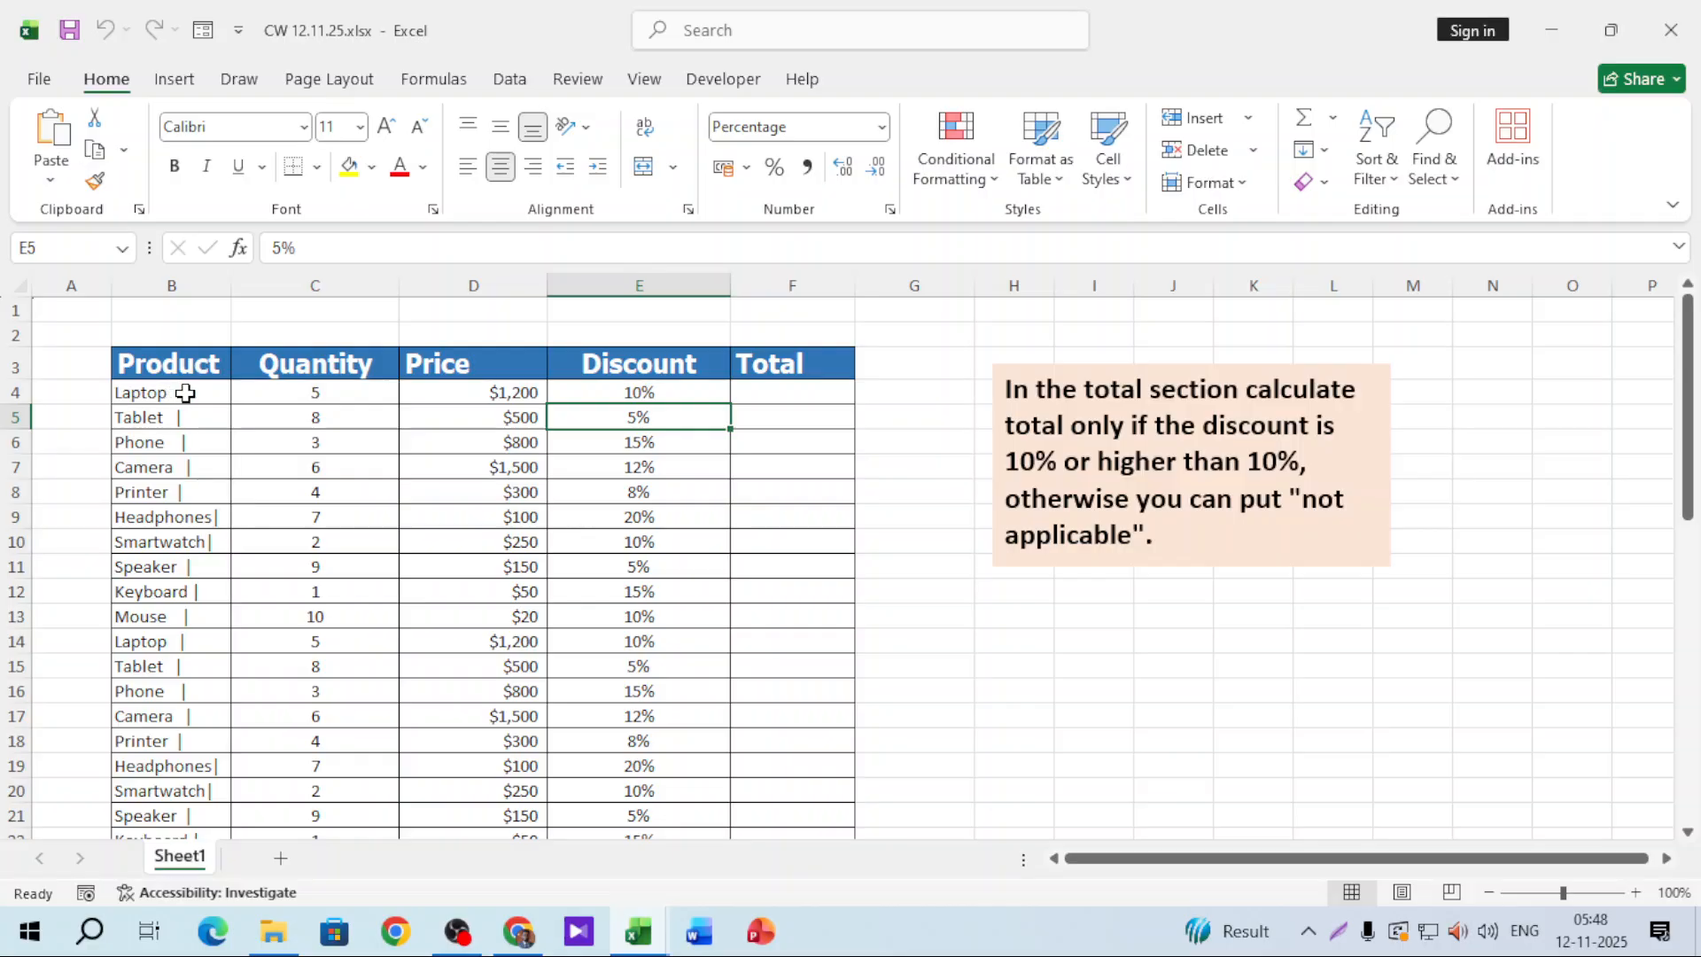
pyautogui.click(185, 392)
pyautogui.click(322, 396)
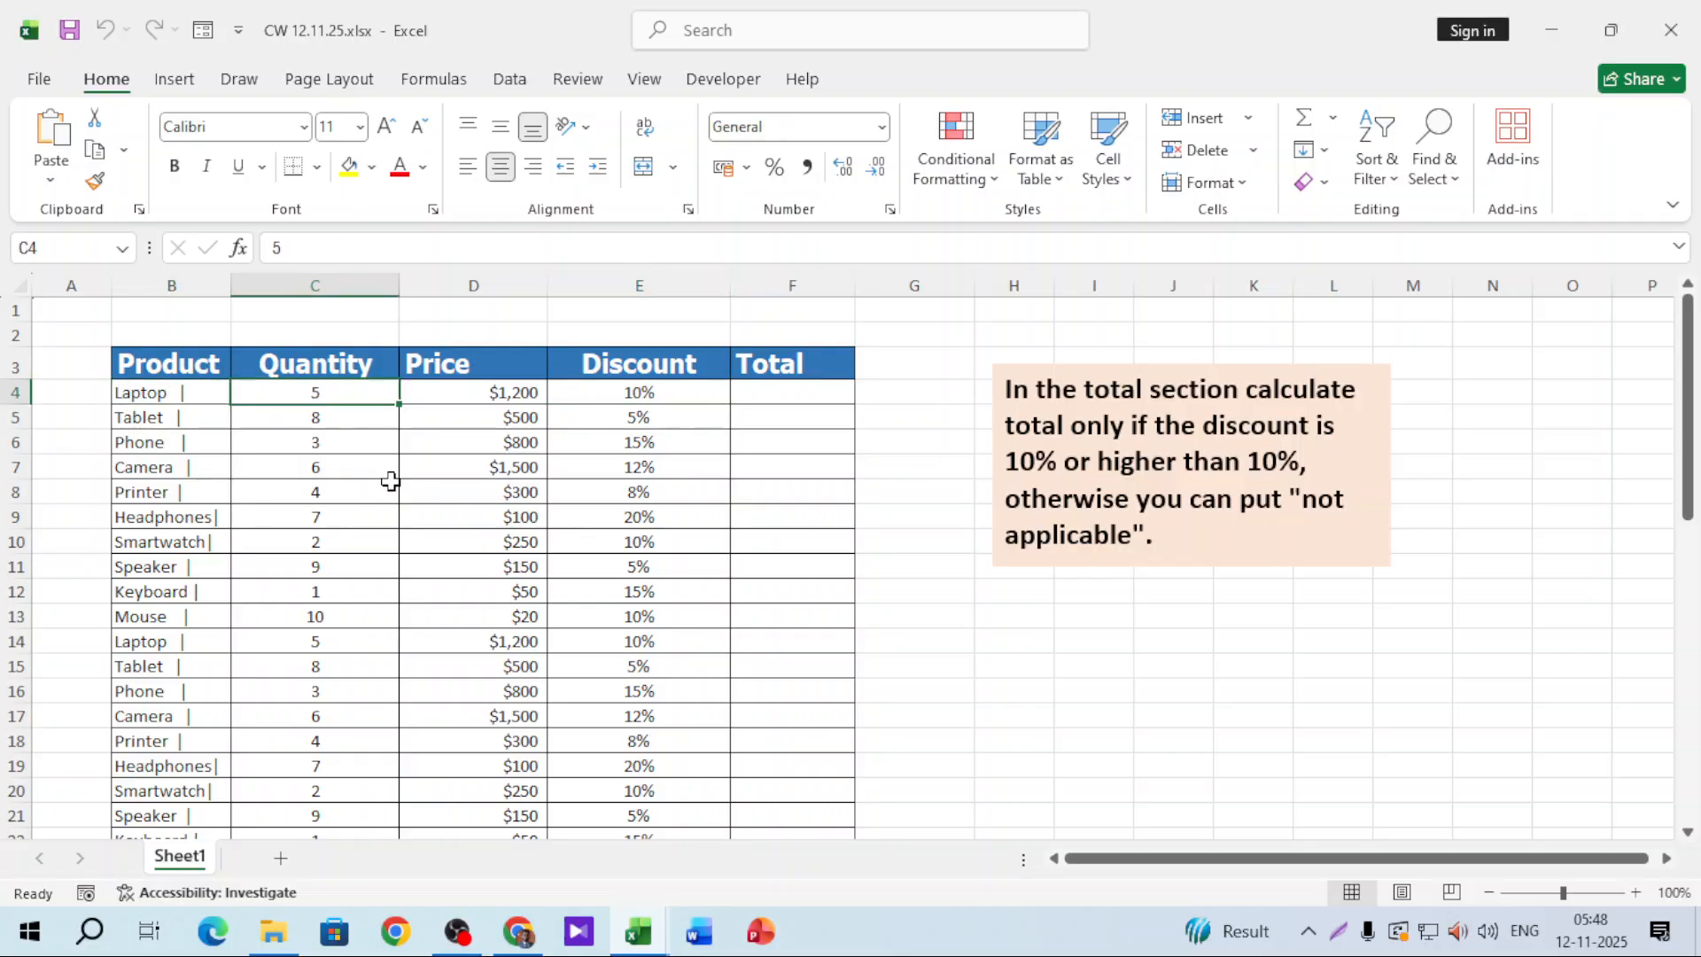
pyautogui.click(484, 396)
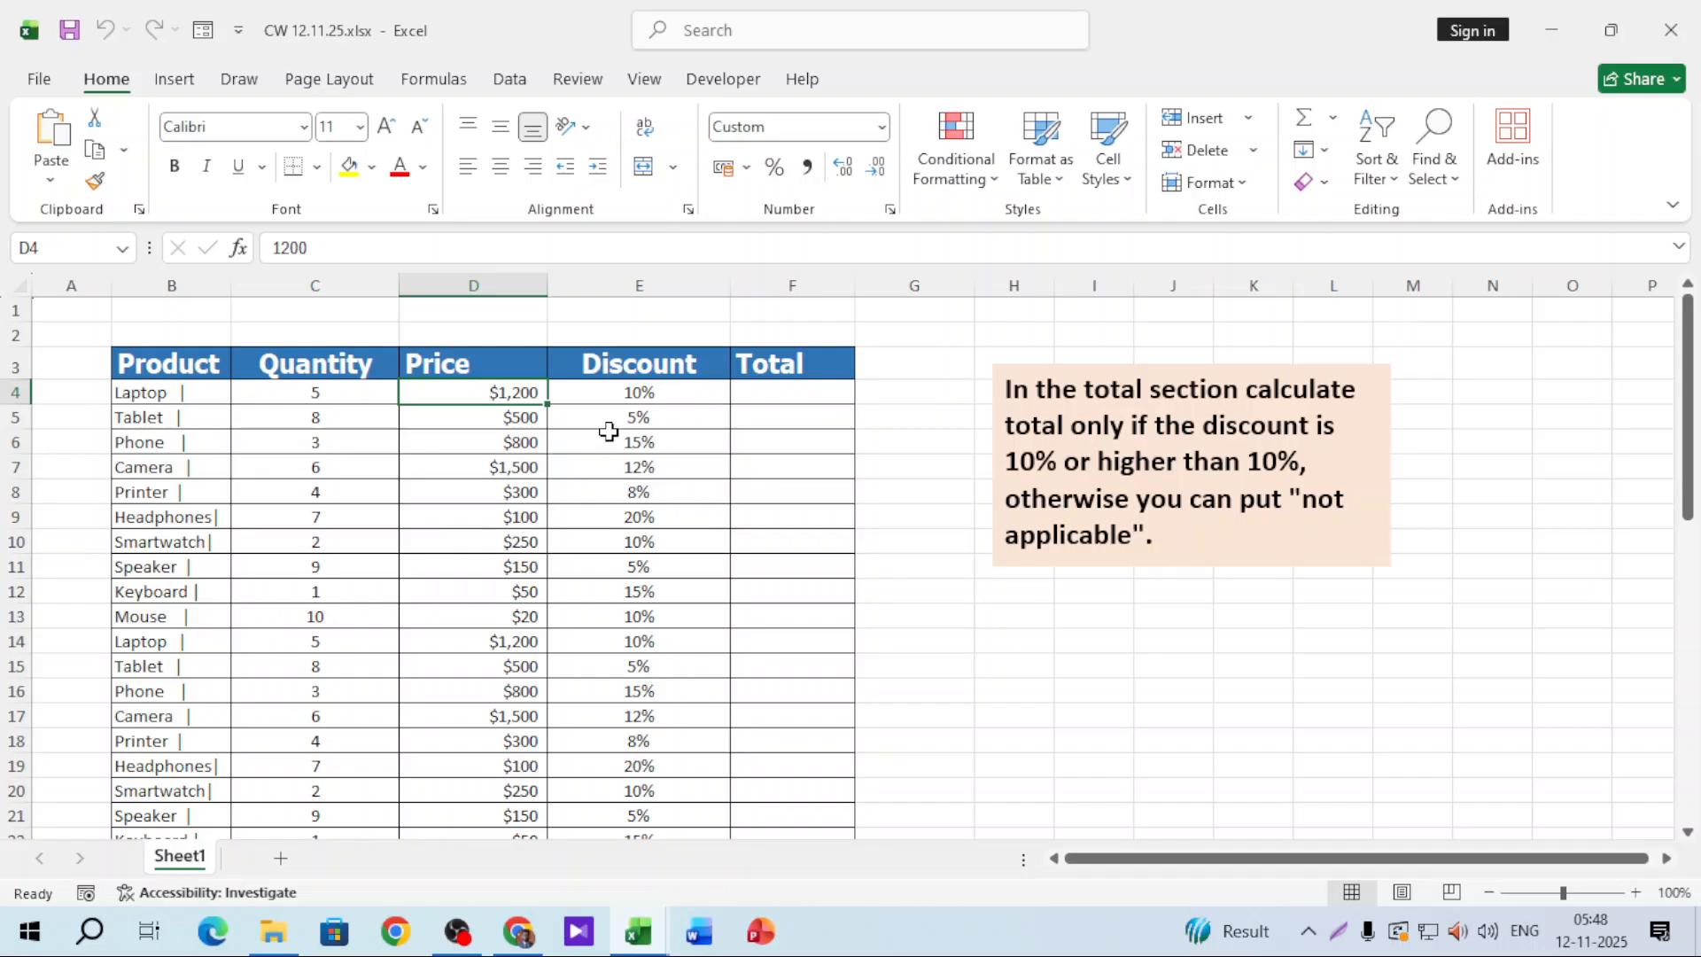
pyautogui.click(619, 392)
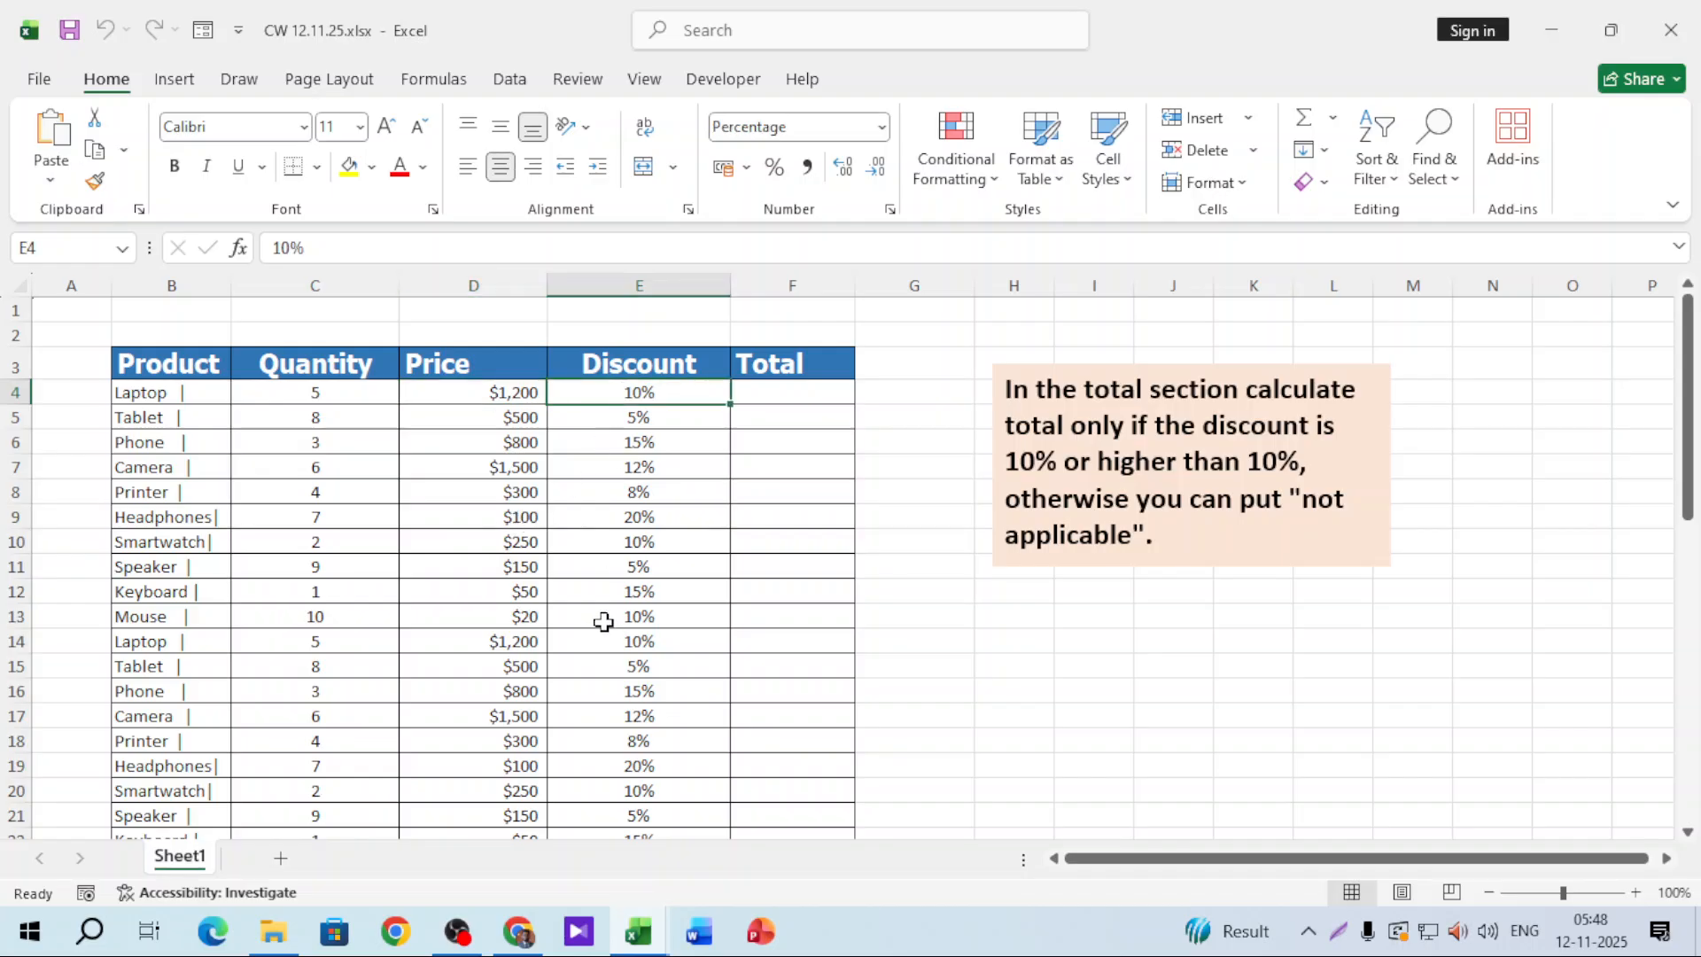
pyautogui.click(141, 416)
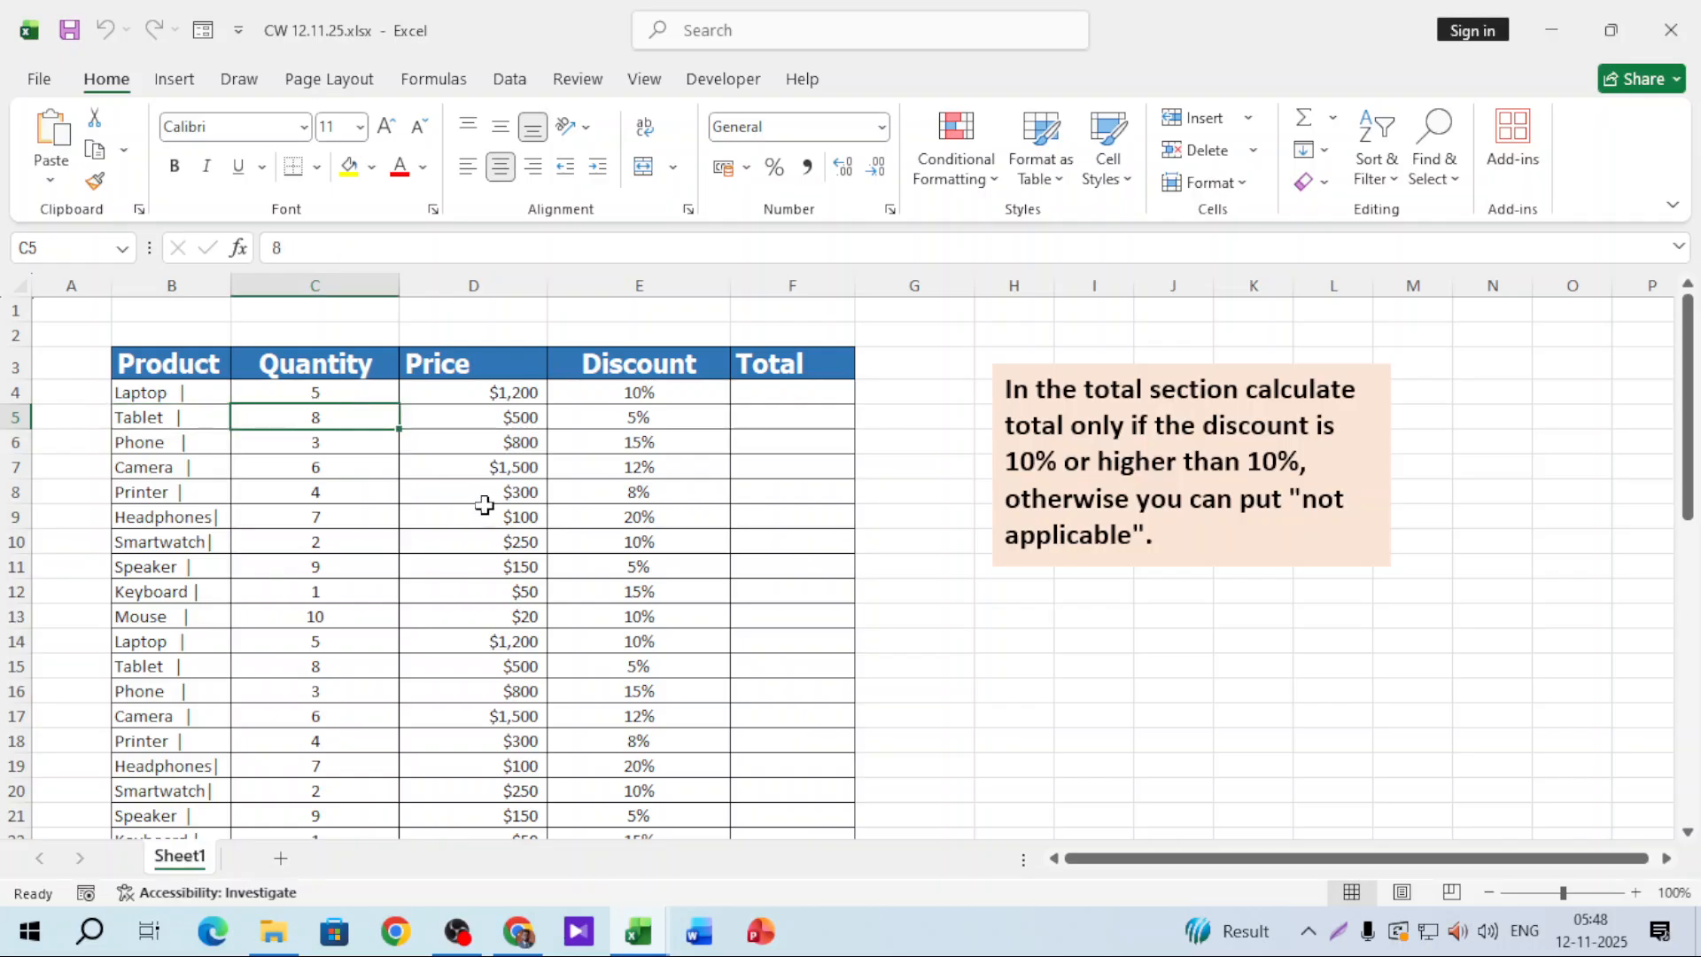
pyautogui.click(505, 421)
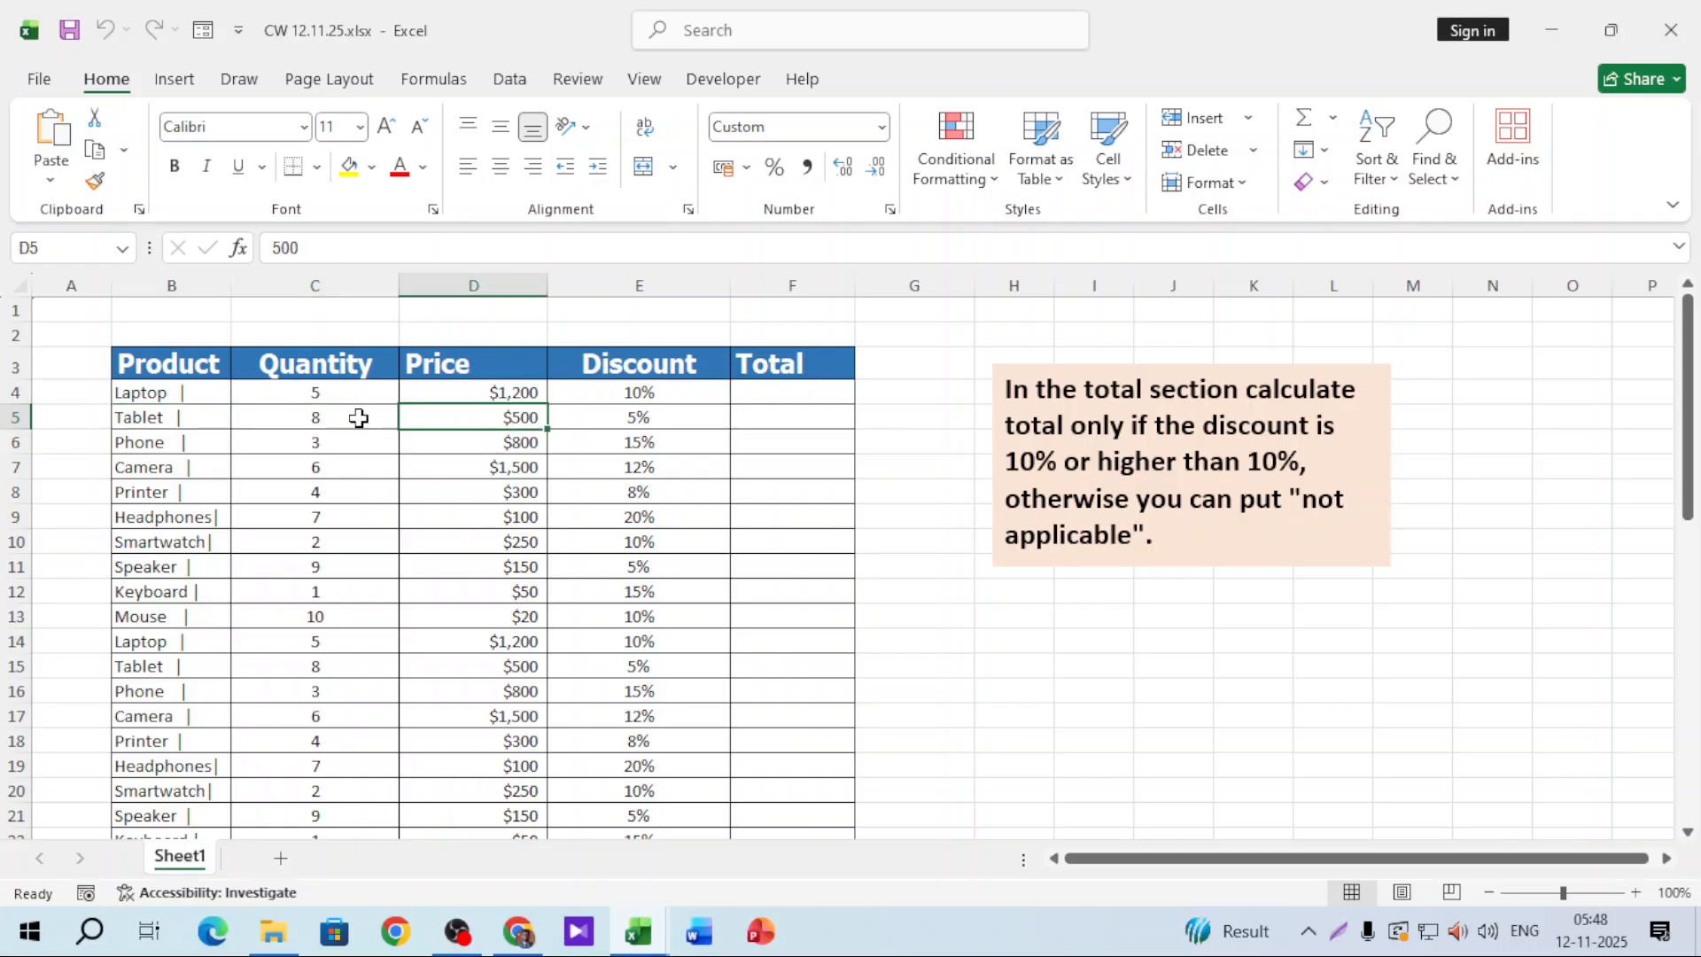
pyautogui.click(591, 418)
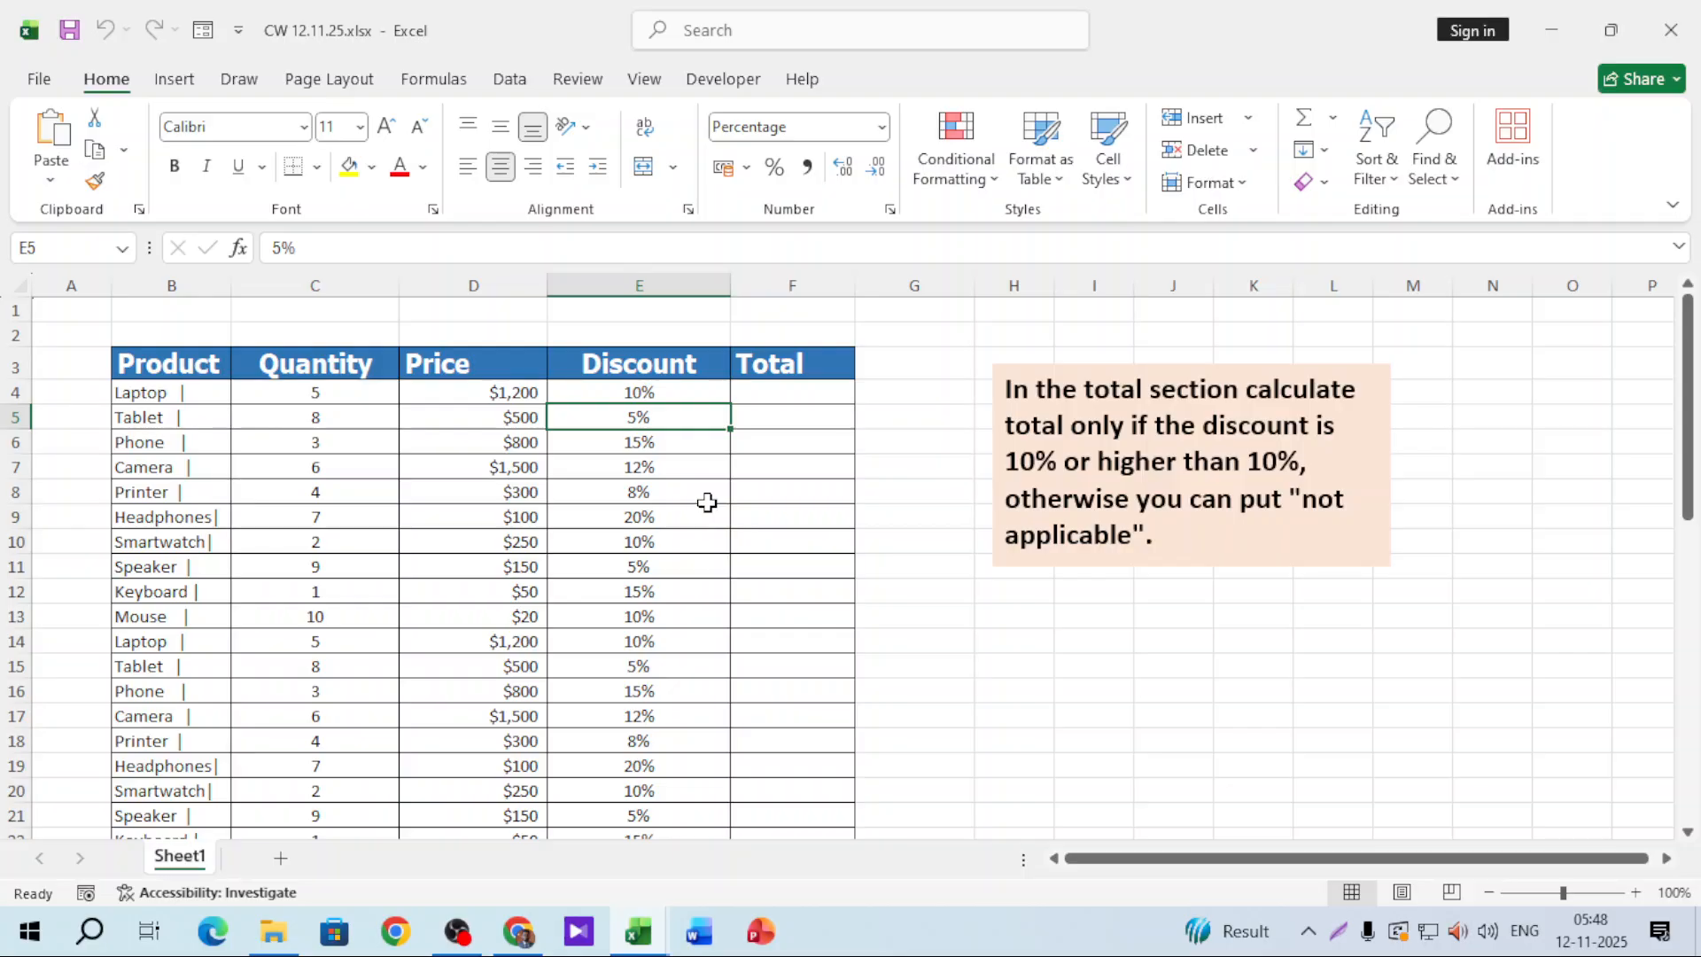
pyautogui.click(788, 395)
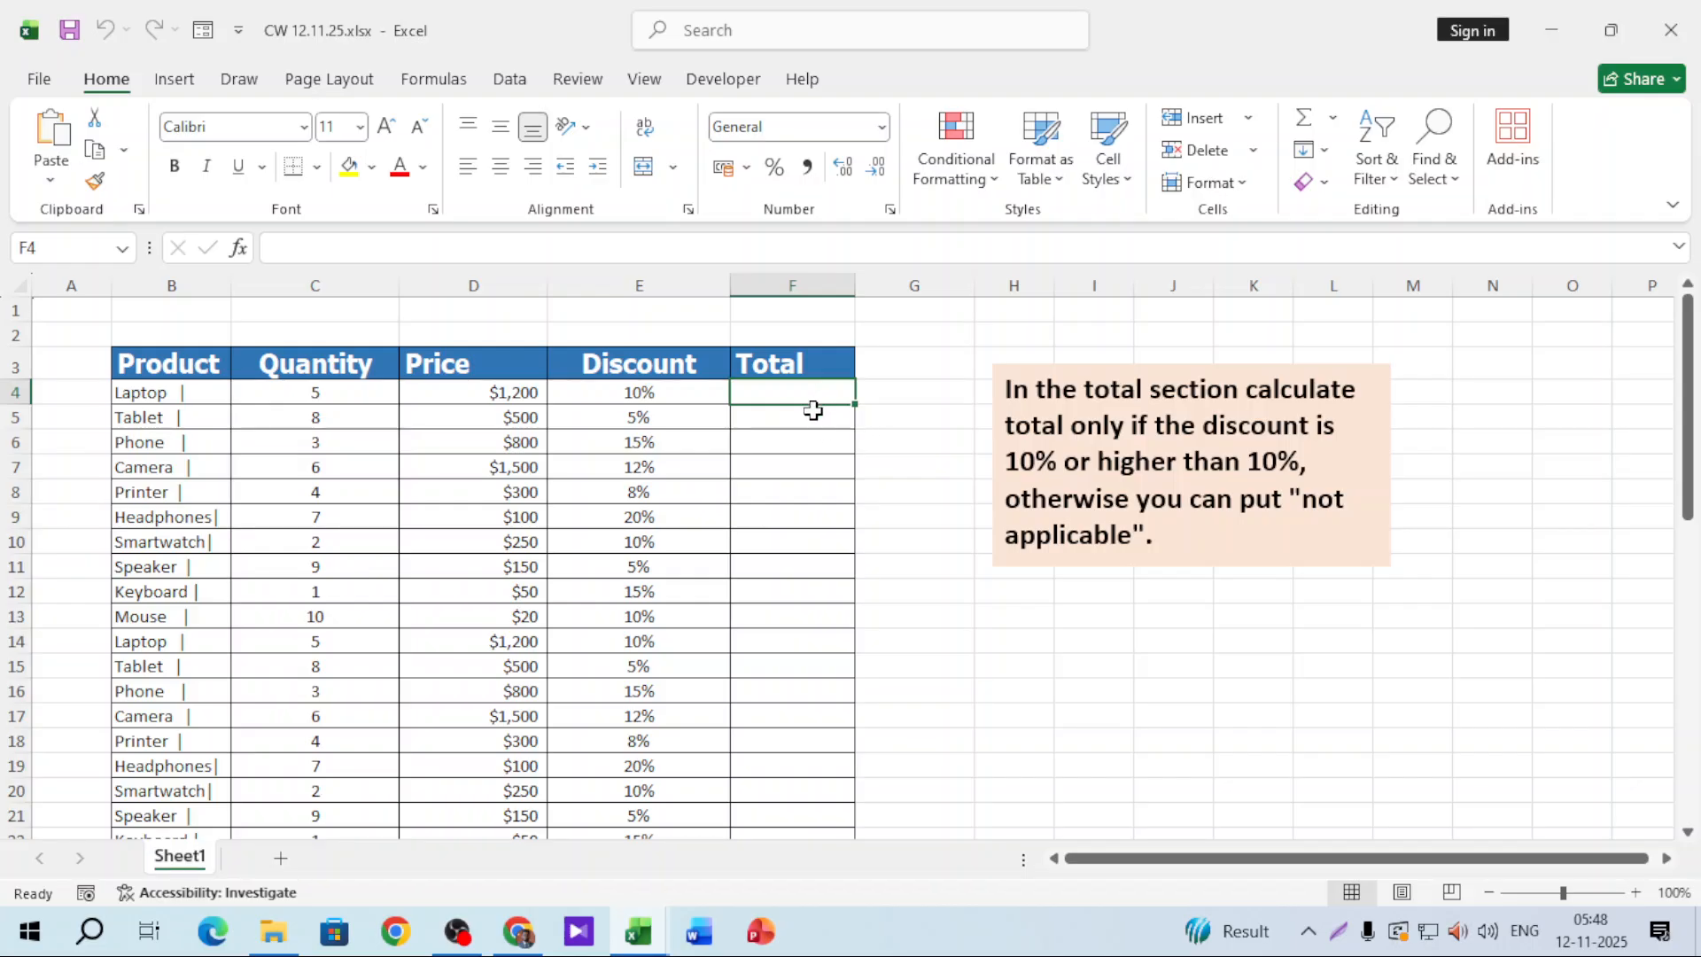
# Step: Zoom to 220% and enter =D4-(D4*E4) in F4, giving a total of 1080
pyautogui.click(1586, 898)
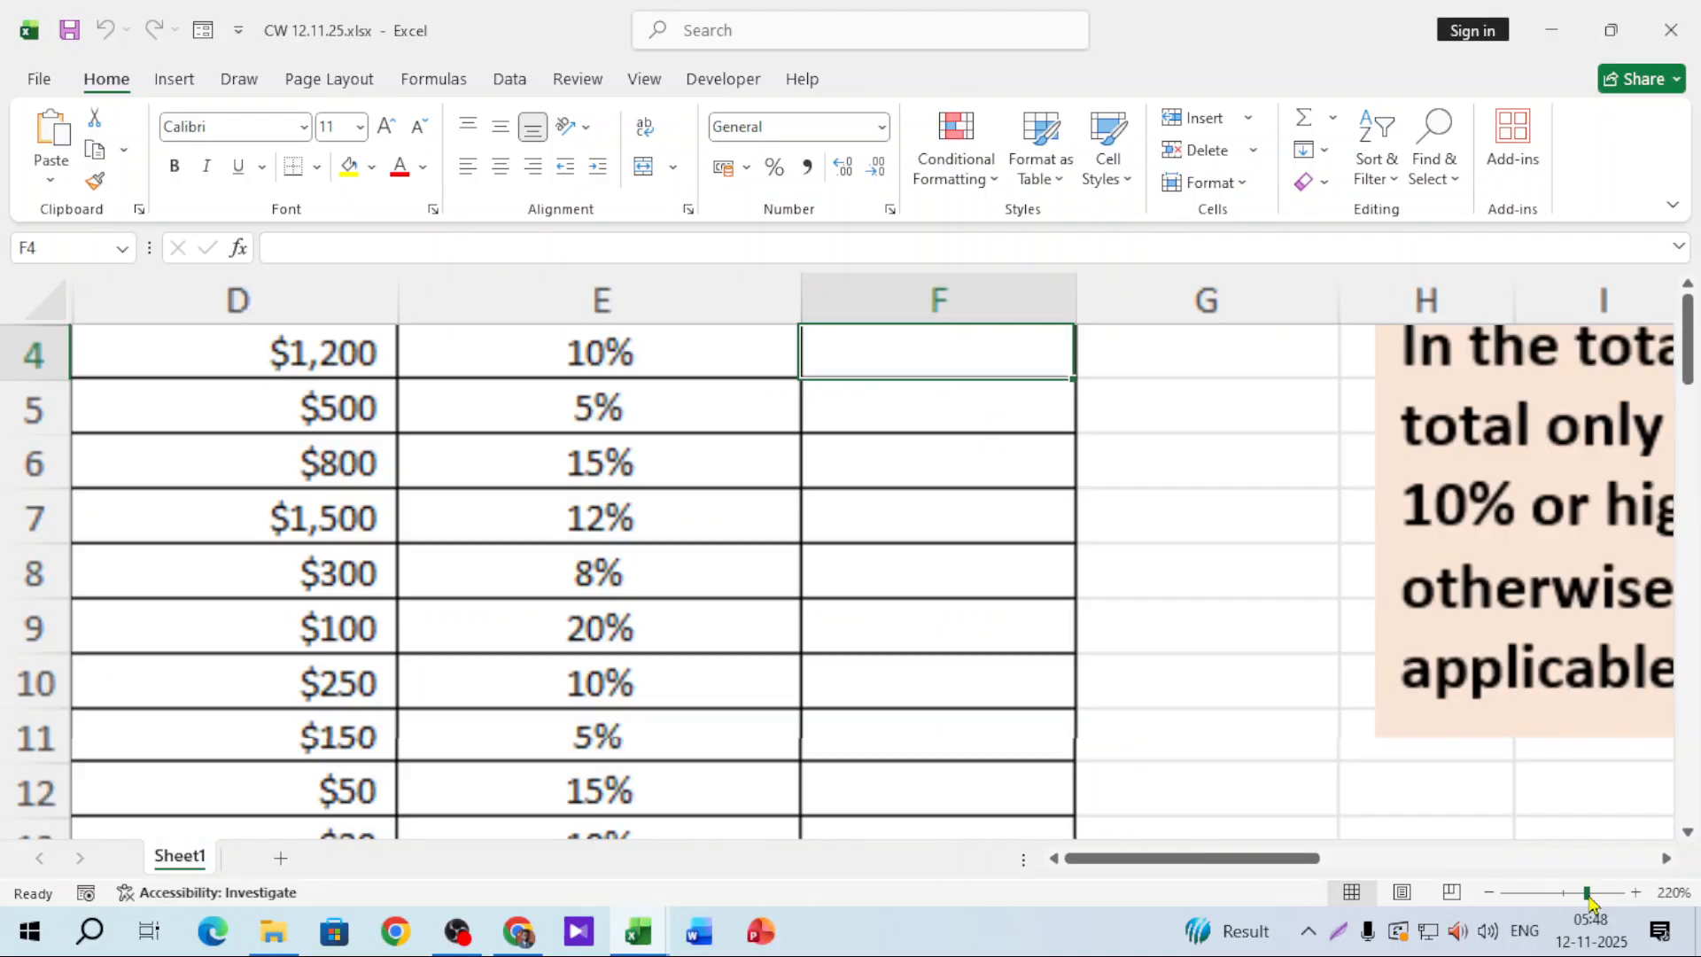
pyautogui.scroll(1, 1123, 683)
pyautogui.click(684, 549)
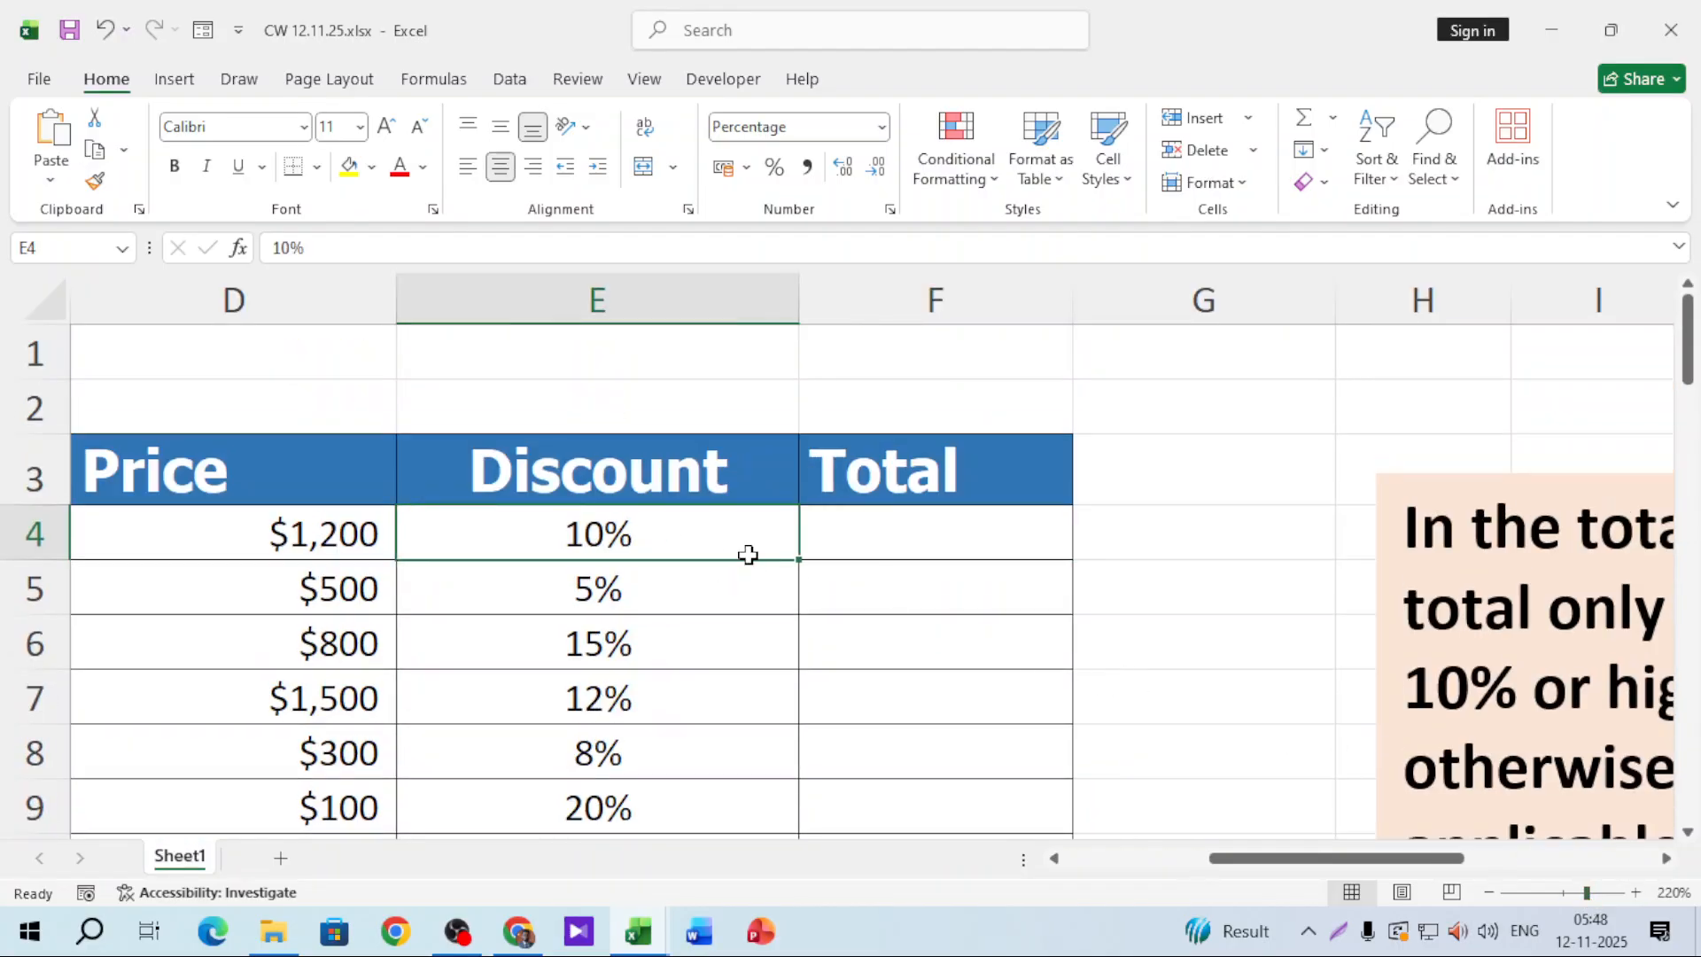
pyautogui.scroll(-1, 747, 554)
pyautogui.scroll(1, 827, 555)
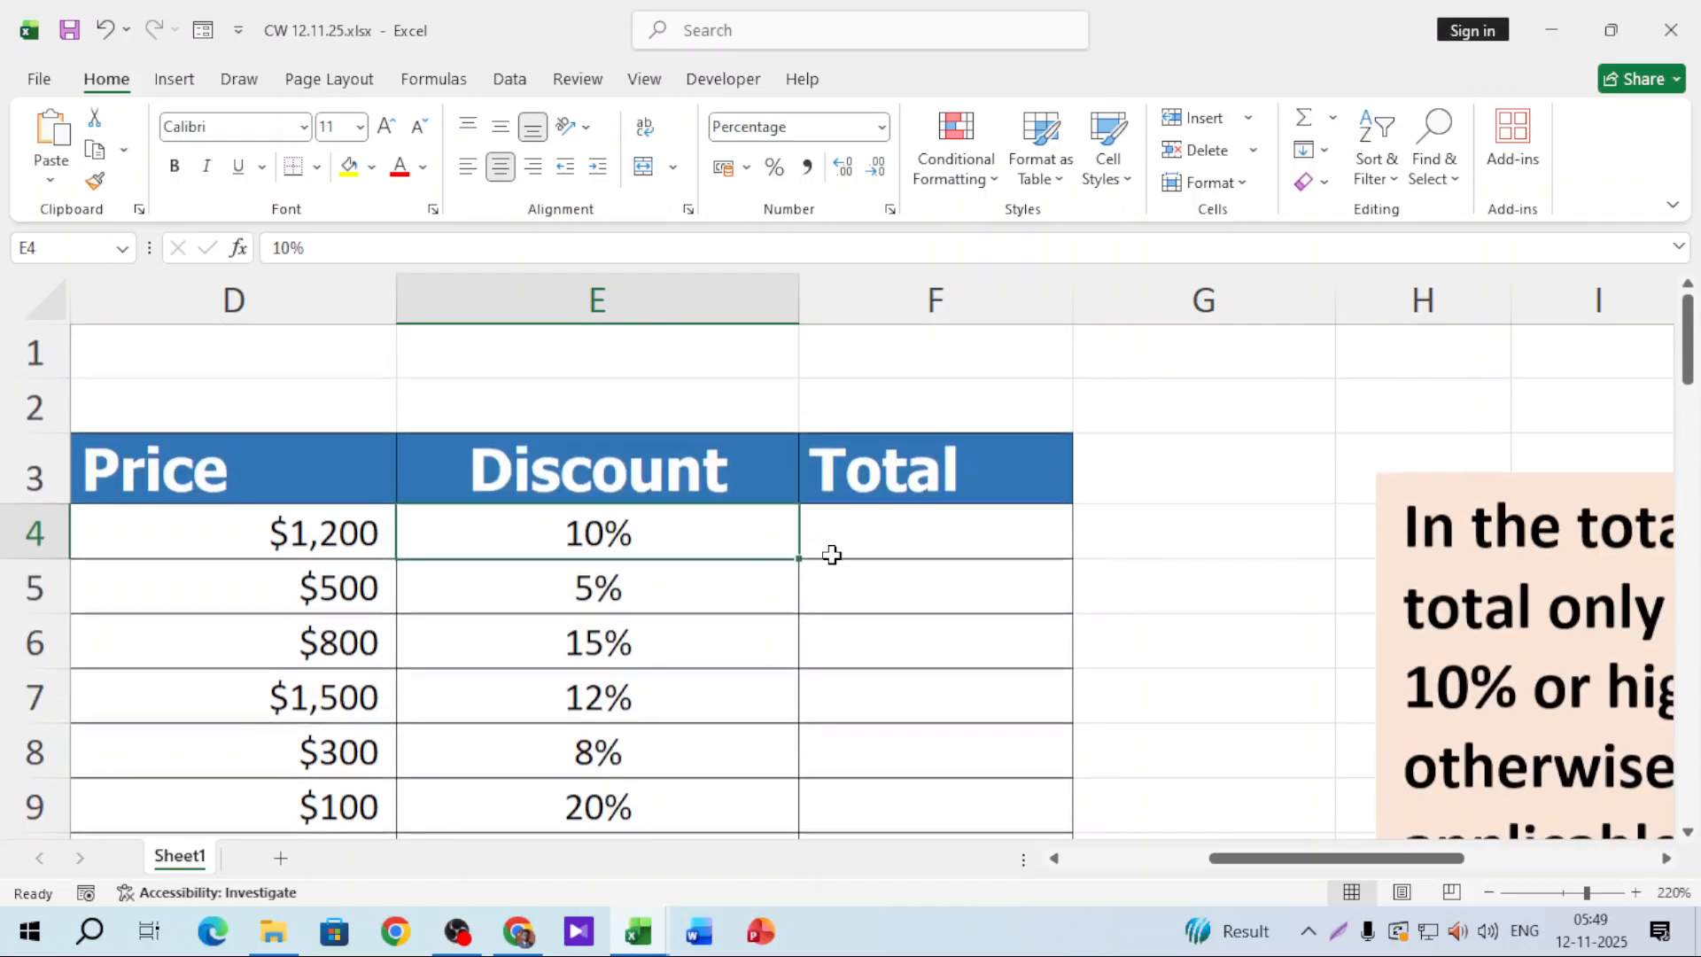
pyautogui.click(1215, 535)
pyautogui.click(966, 530)
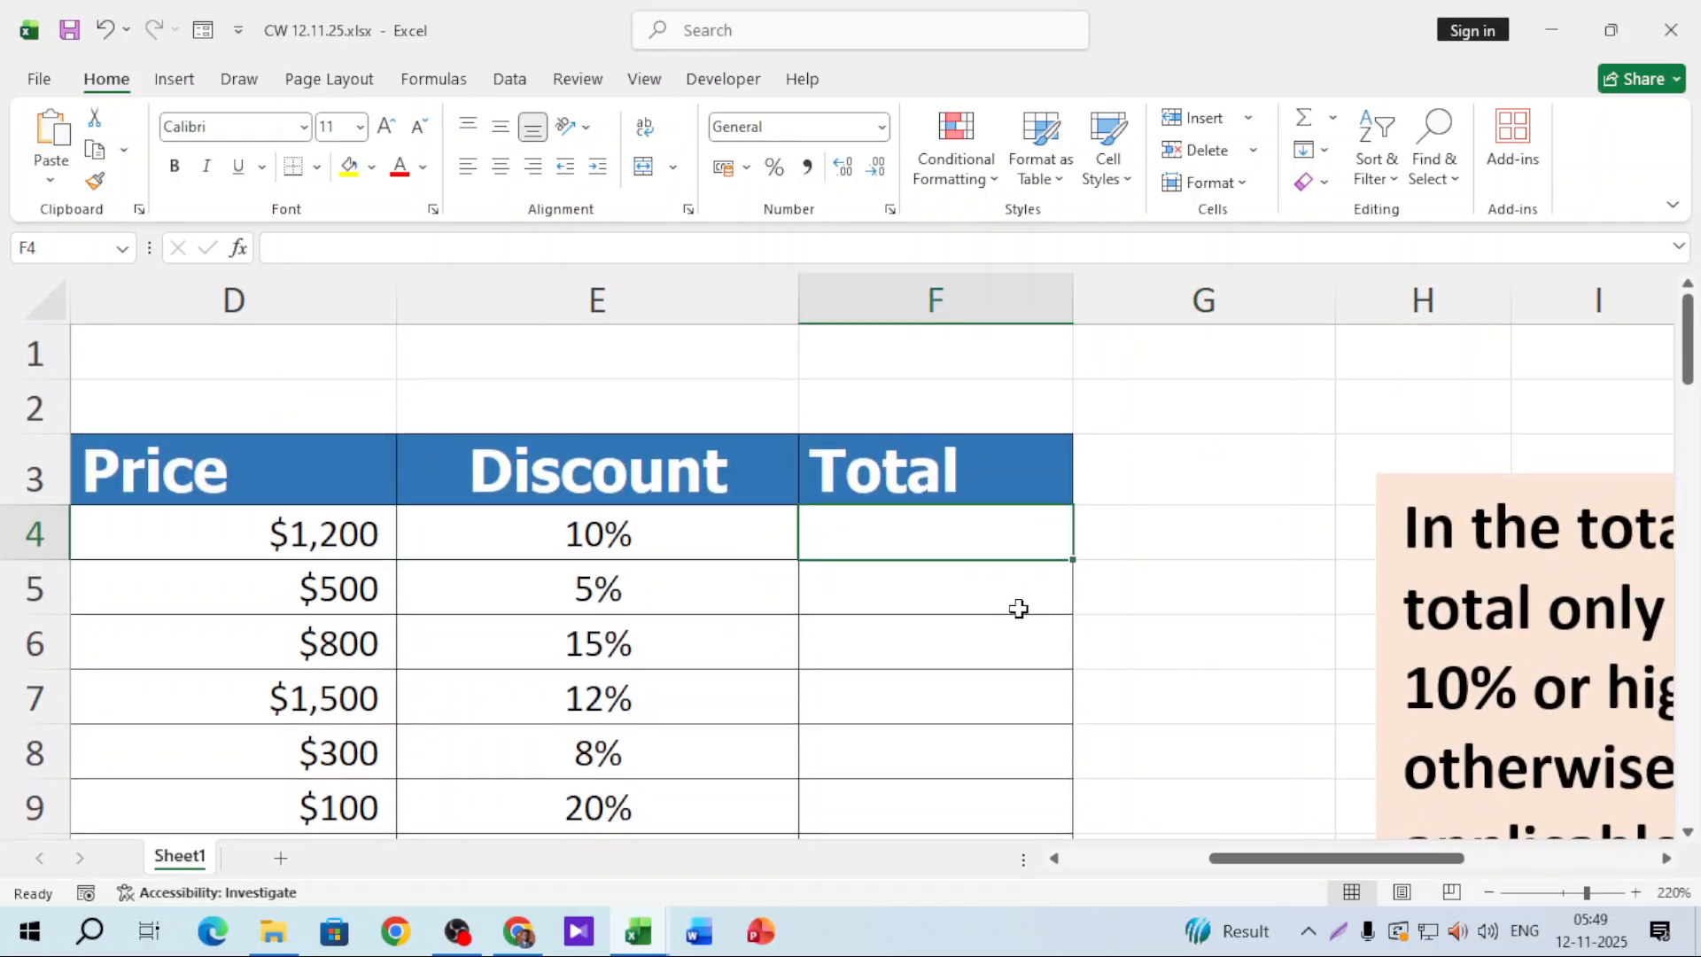
pyautogui.write('=')
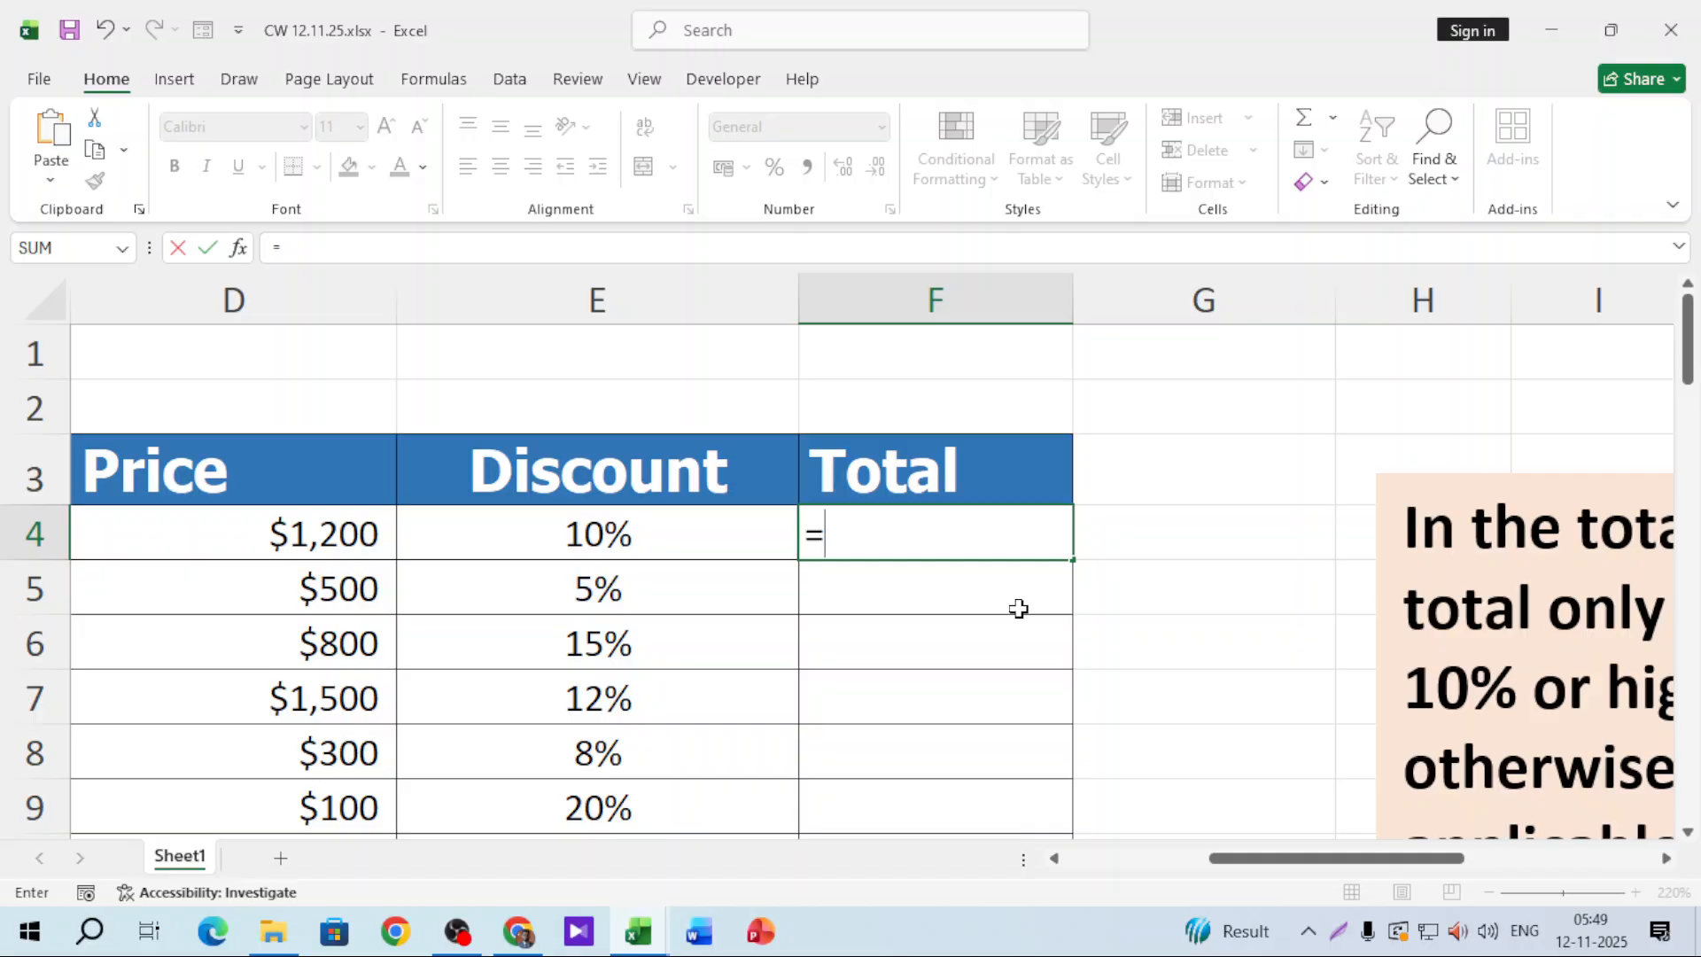
pyautogui.click(337, 537)
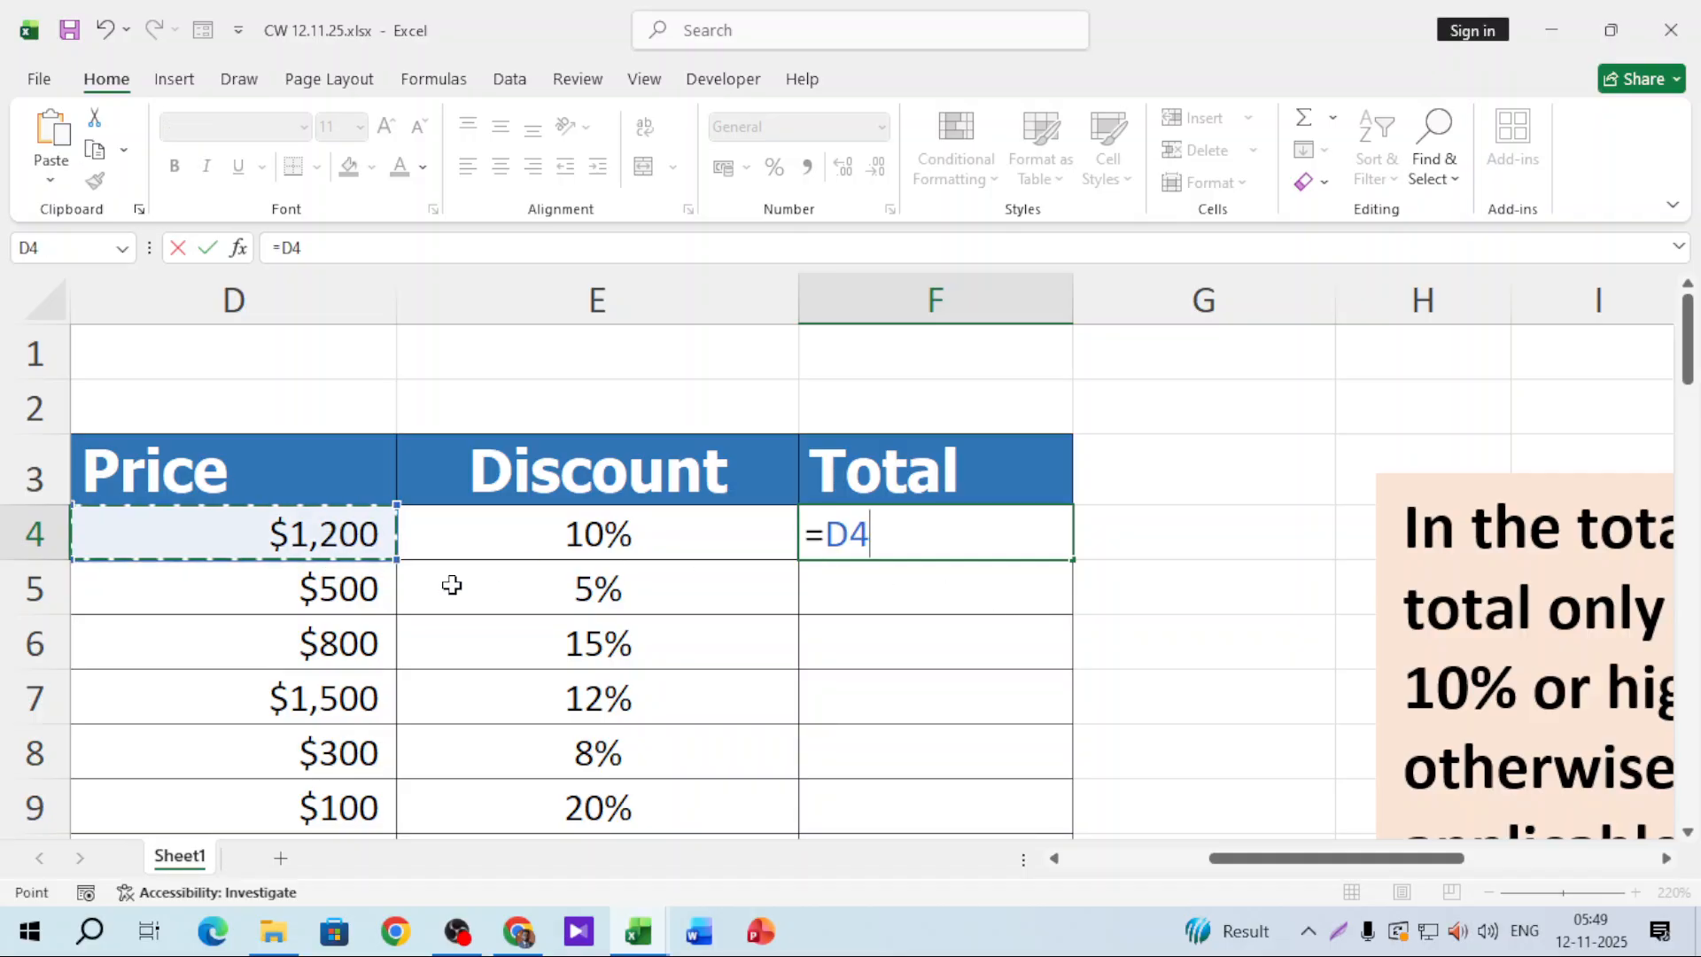
pyautogui.write('-')
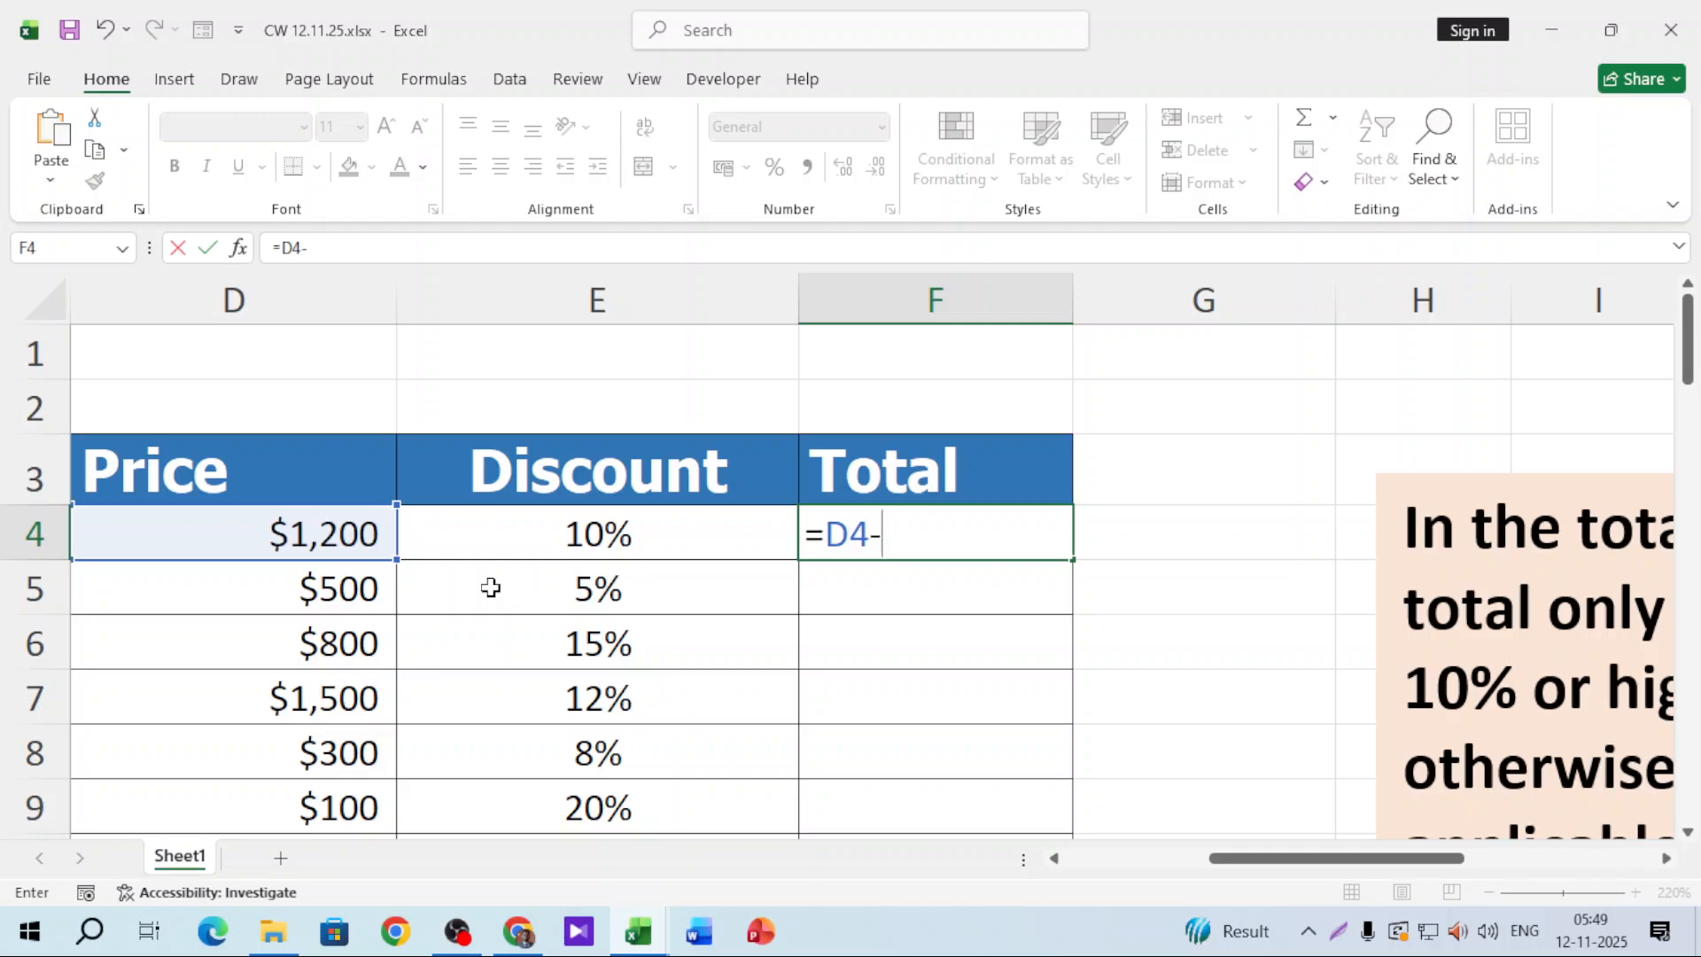
pyautogui.write('(')
pyautogui.click(288, 536)
pyautogui.write('*')
pyautogui.click(532, 523)
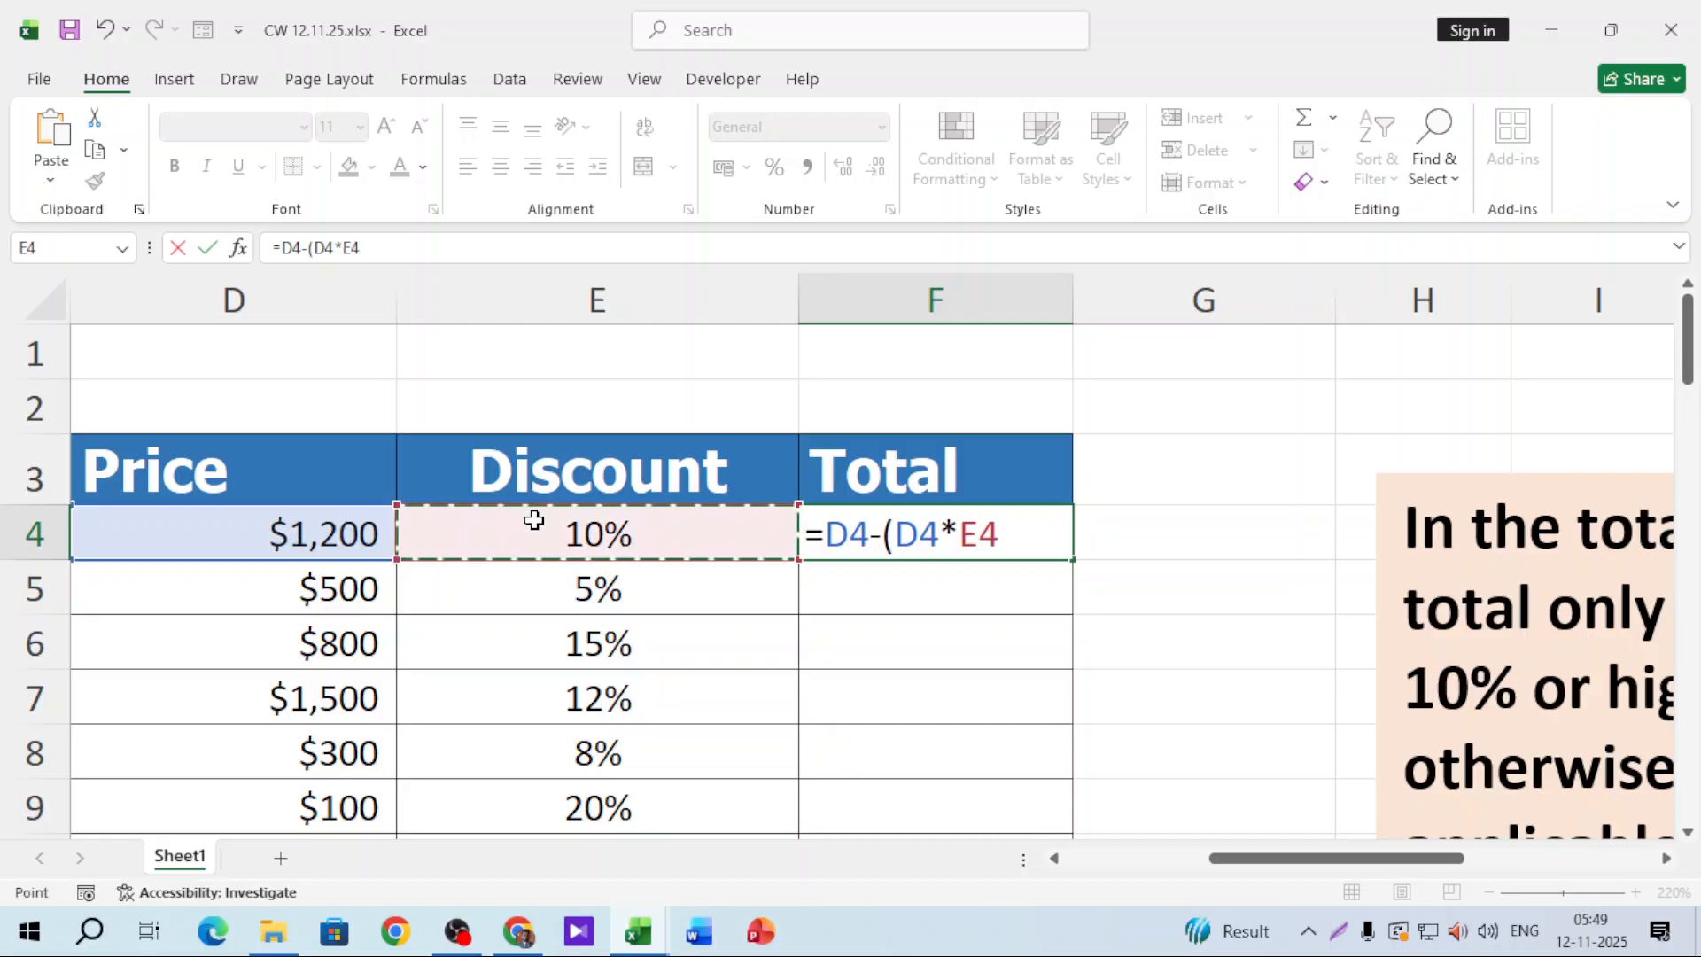
pyautogui.write(')')
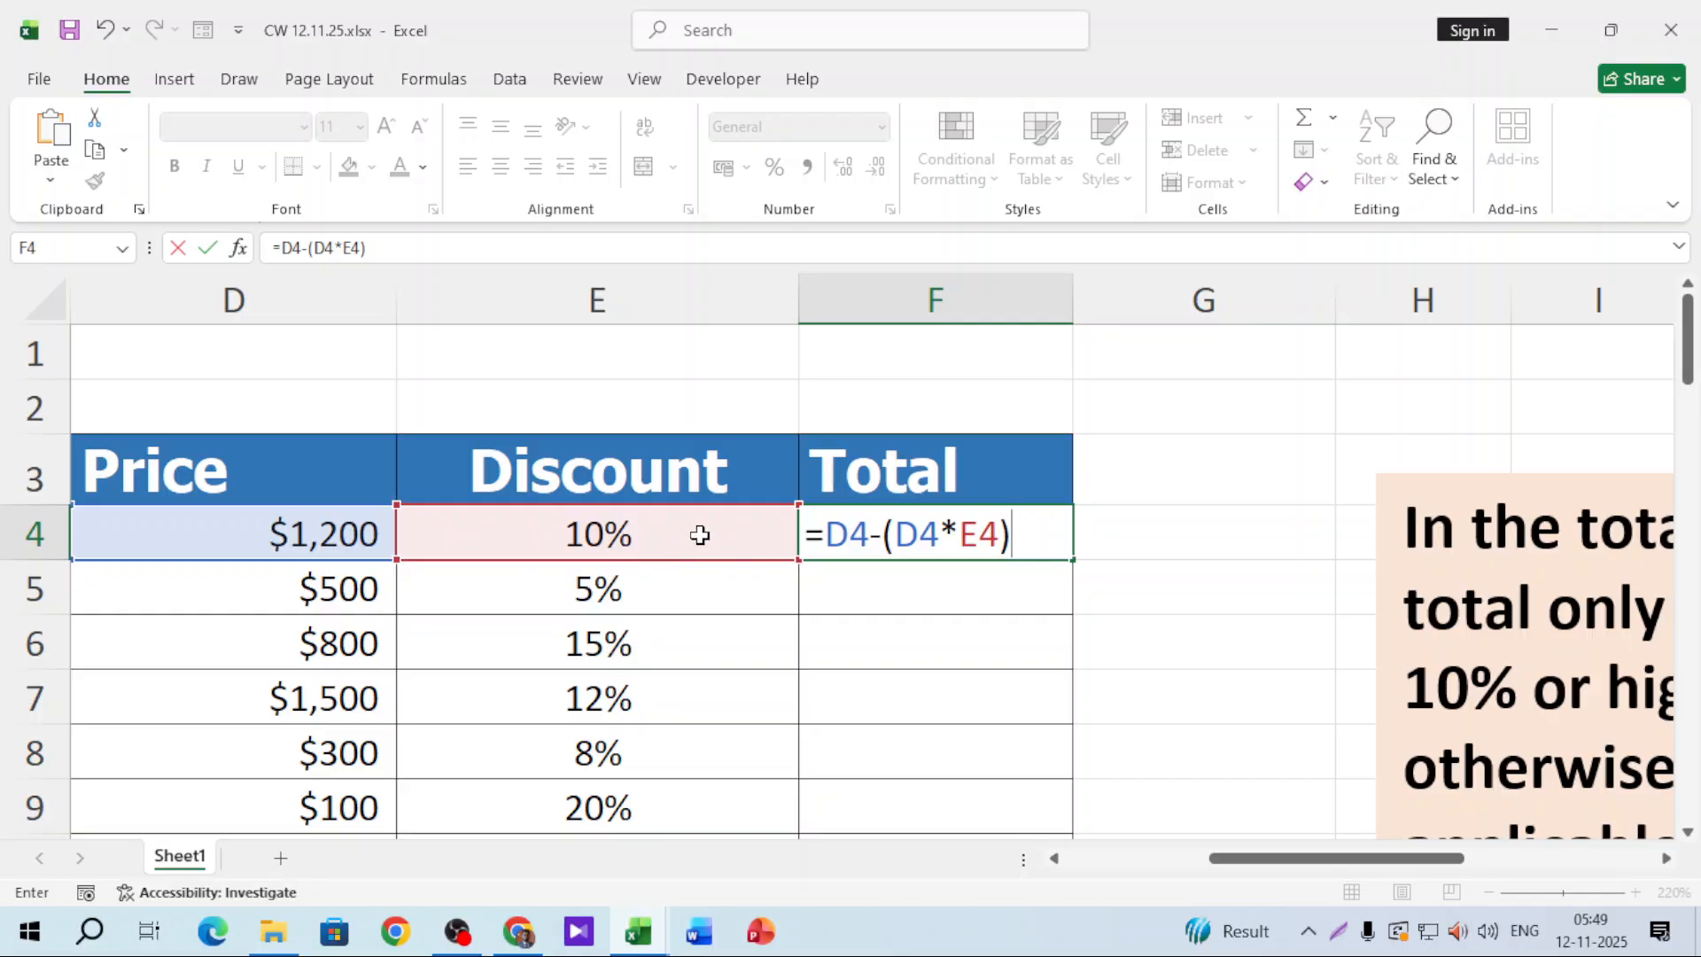
pyautogui.press('Return')
# Step: Fill the discount total formula down the Total column and review the results
pyautogui.click(1018, 541)
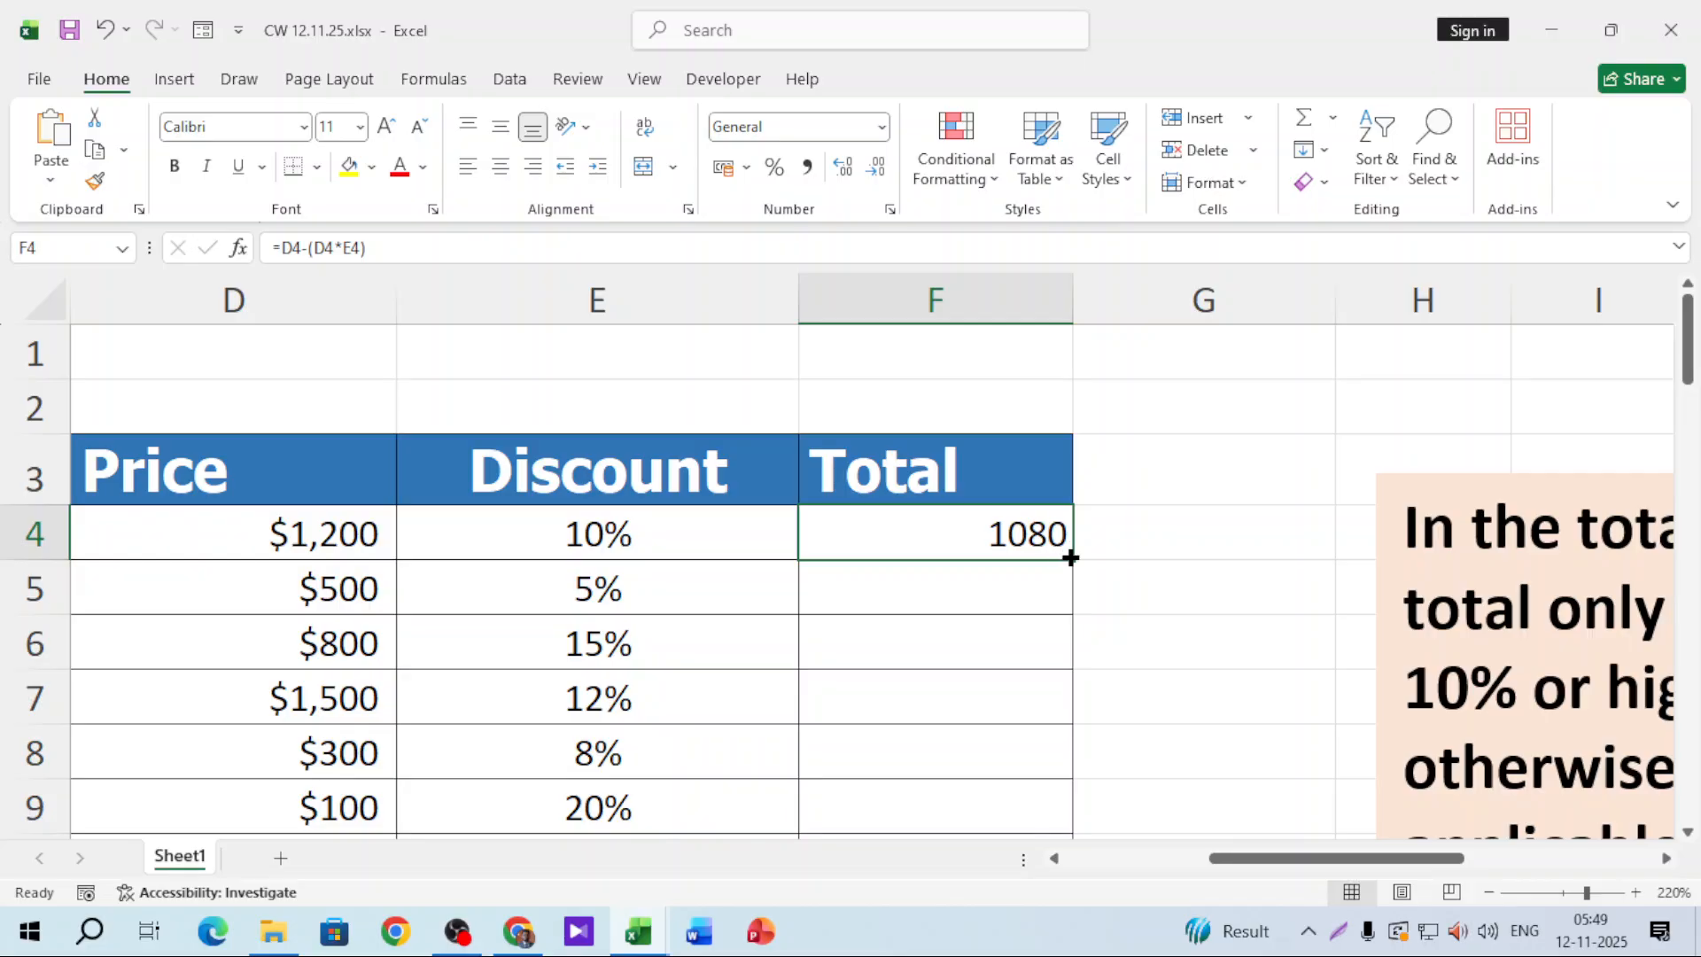
pyautogui.doubleClick(1071, 558)
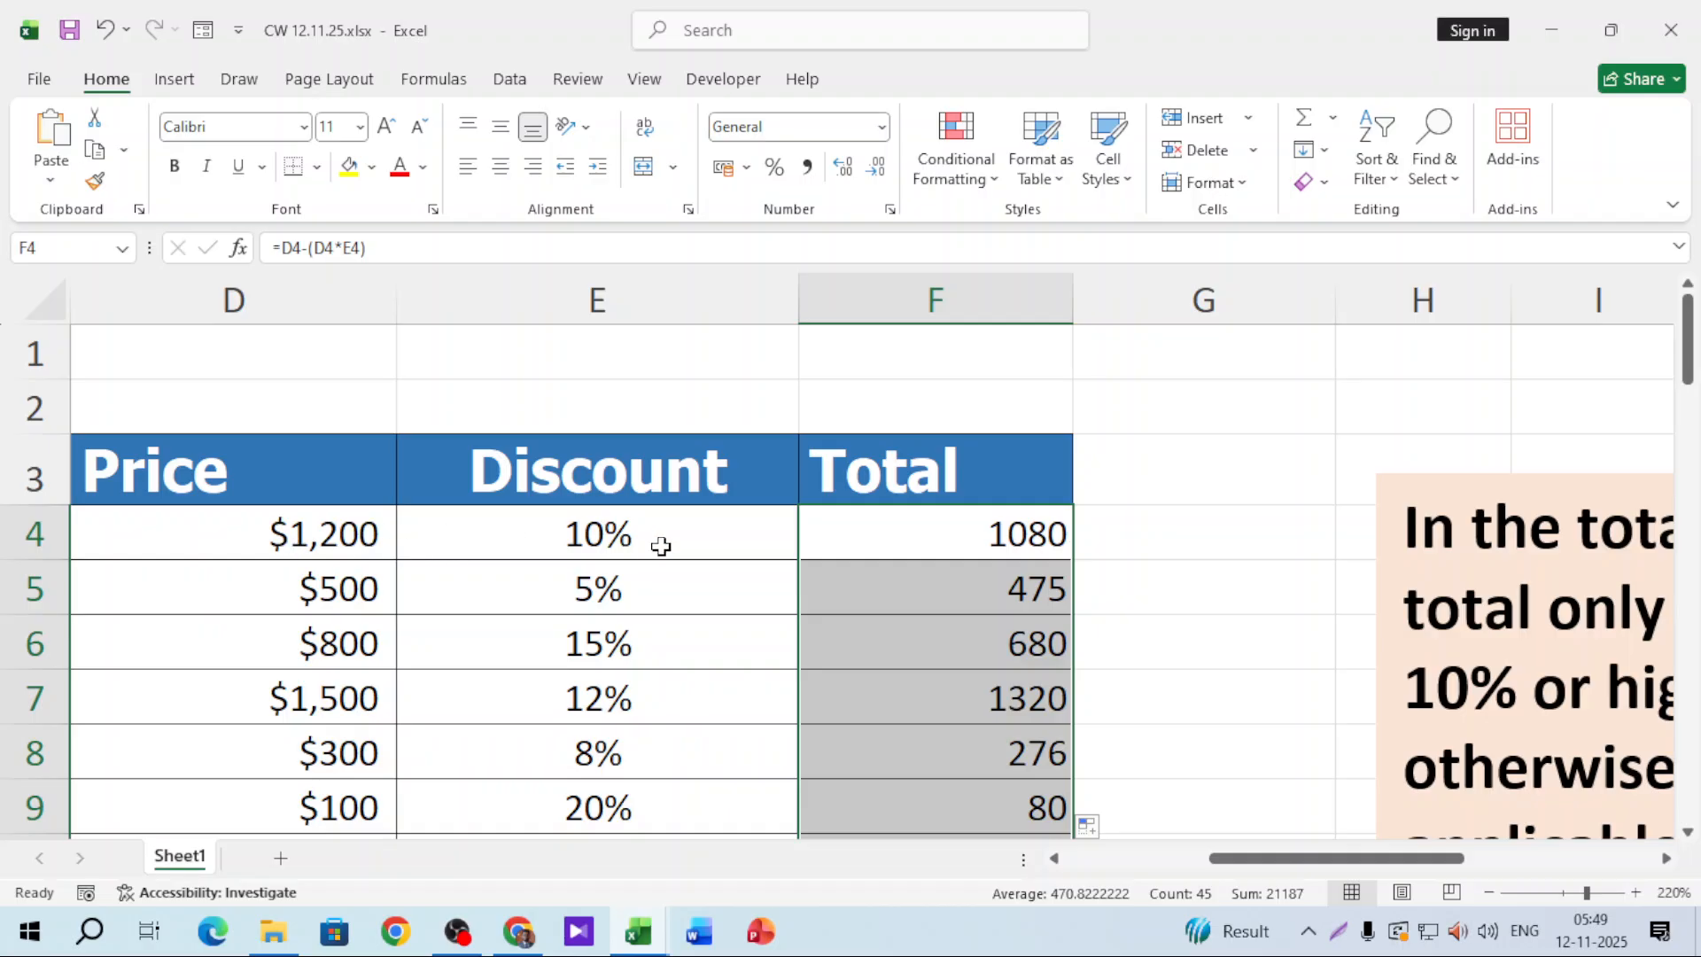
pyautogui.click(979, 543)
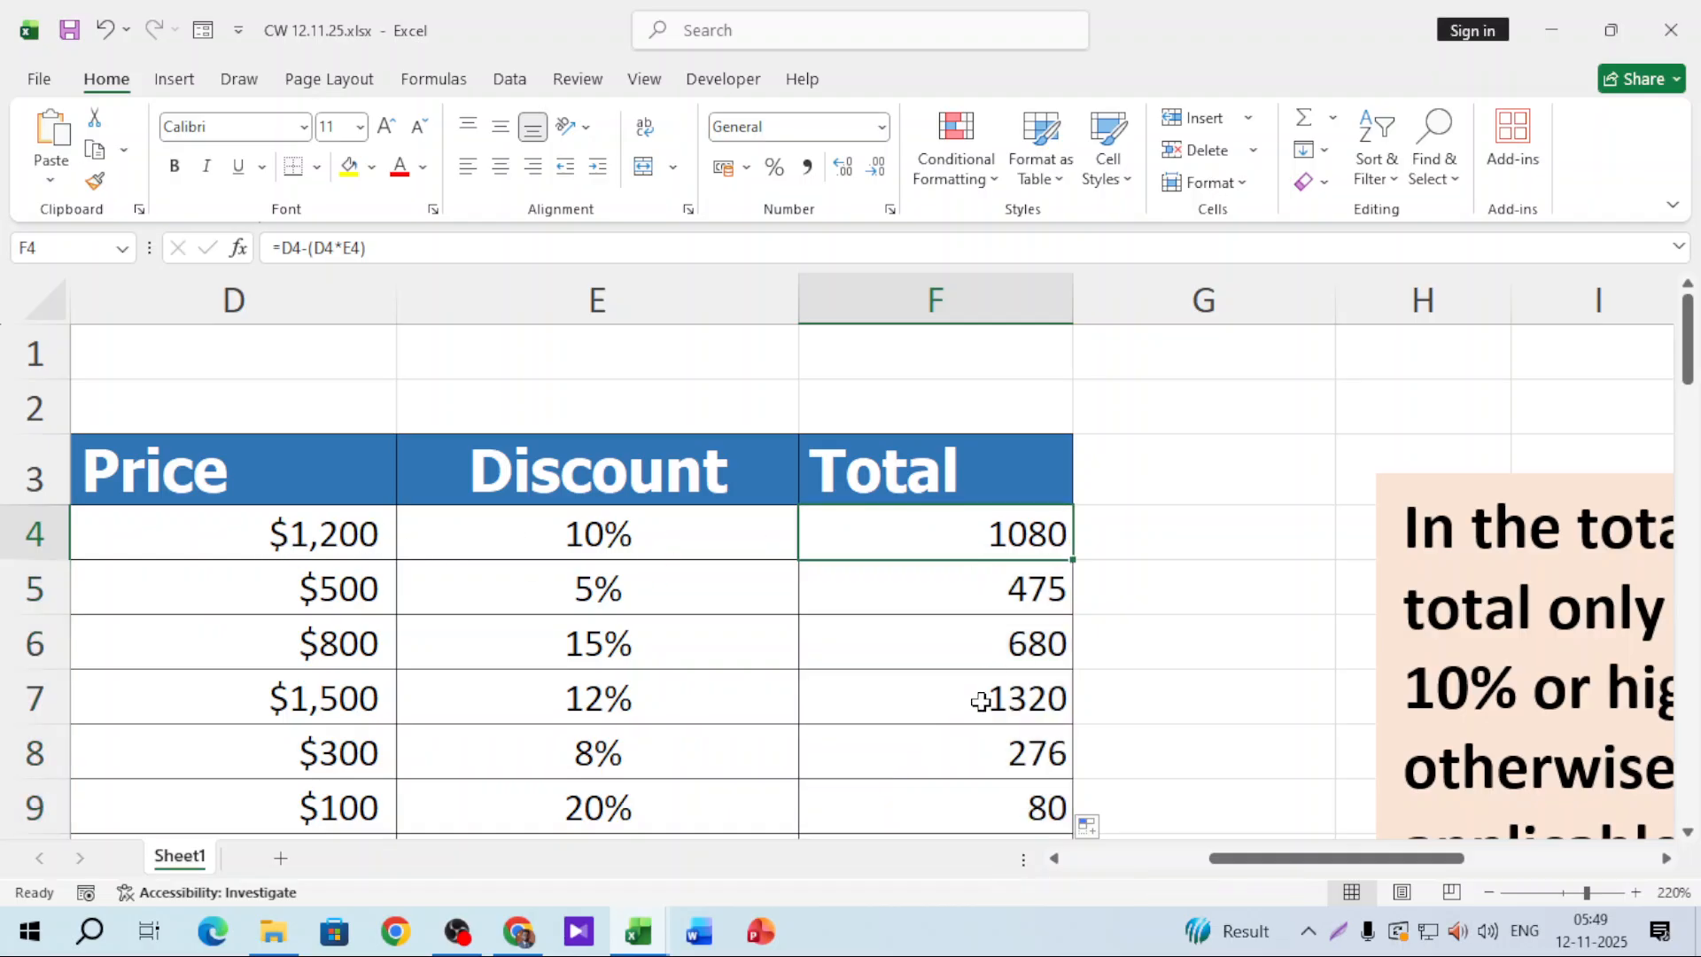
pyautogui.click(342, 598)
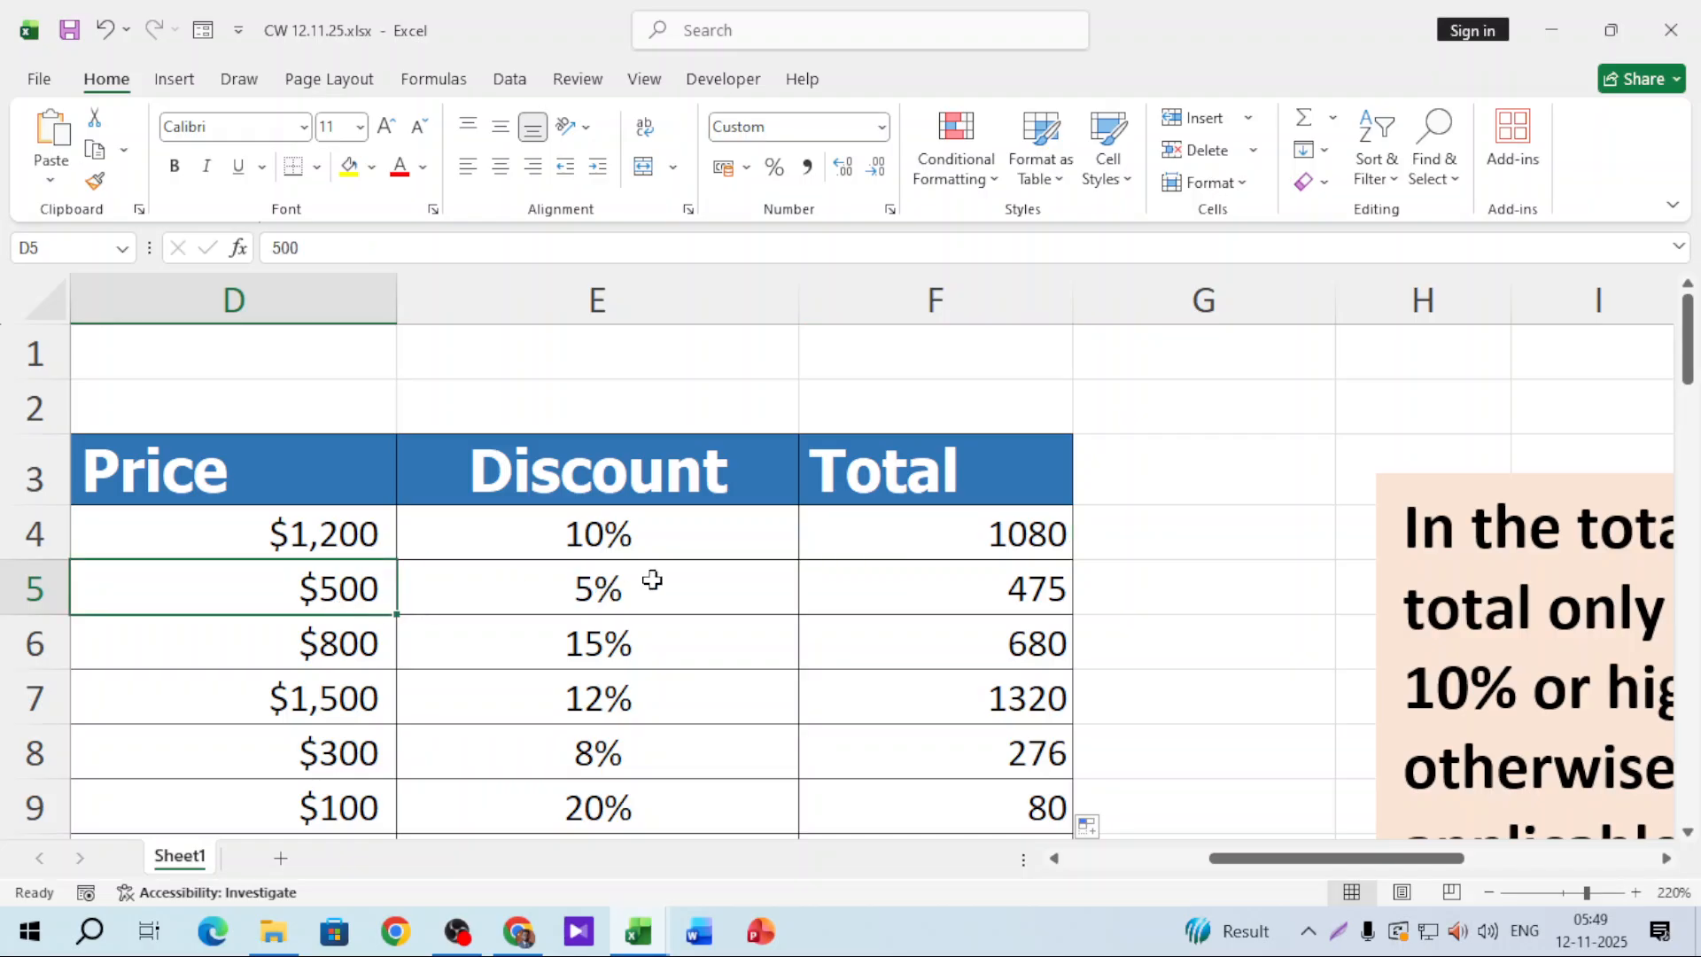
pyautogui.click(1007, 596)
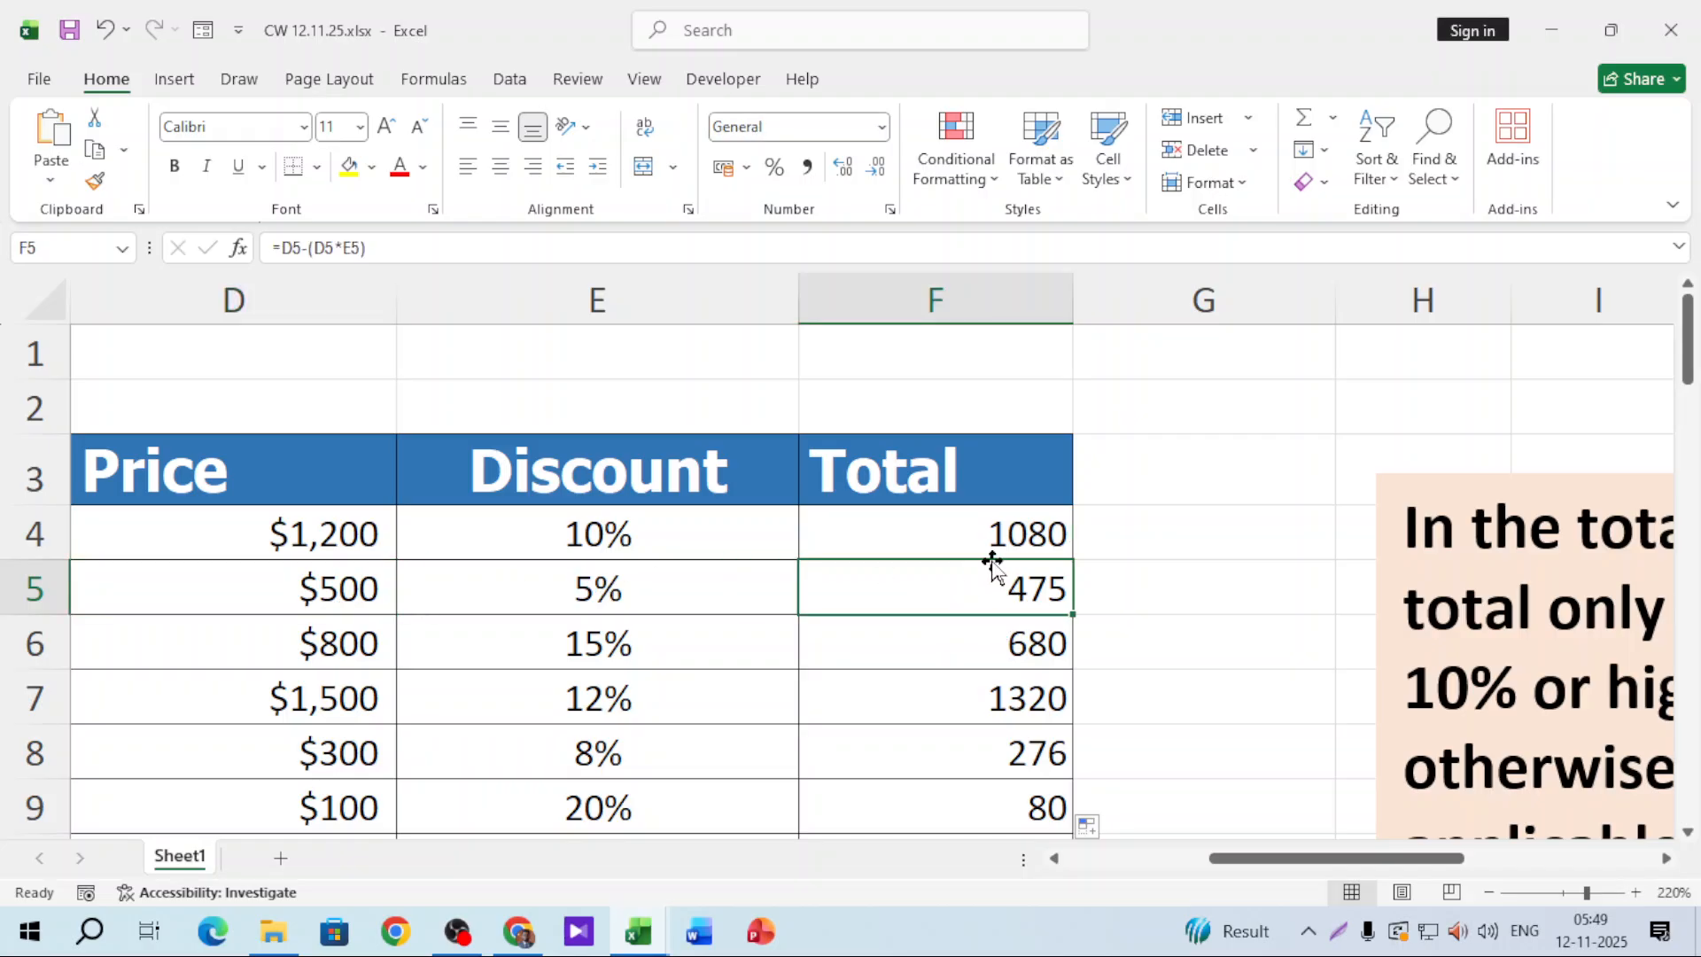
pyautogui.moveTo(1005, 532); pyautogui.dragTo(999, 713)
# Step: Select all totals from F4 downward and delete them
pyautogui.click(1005, 515)
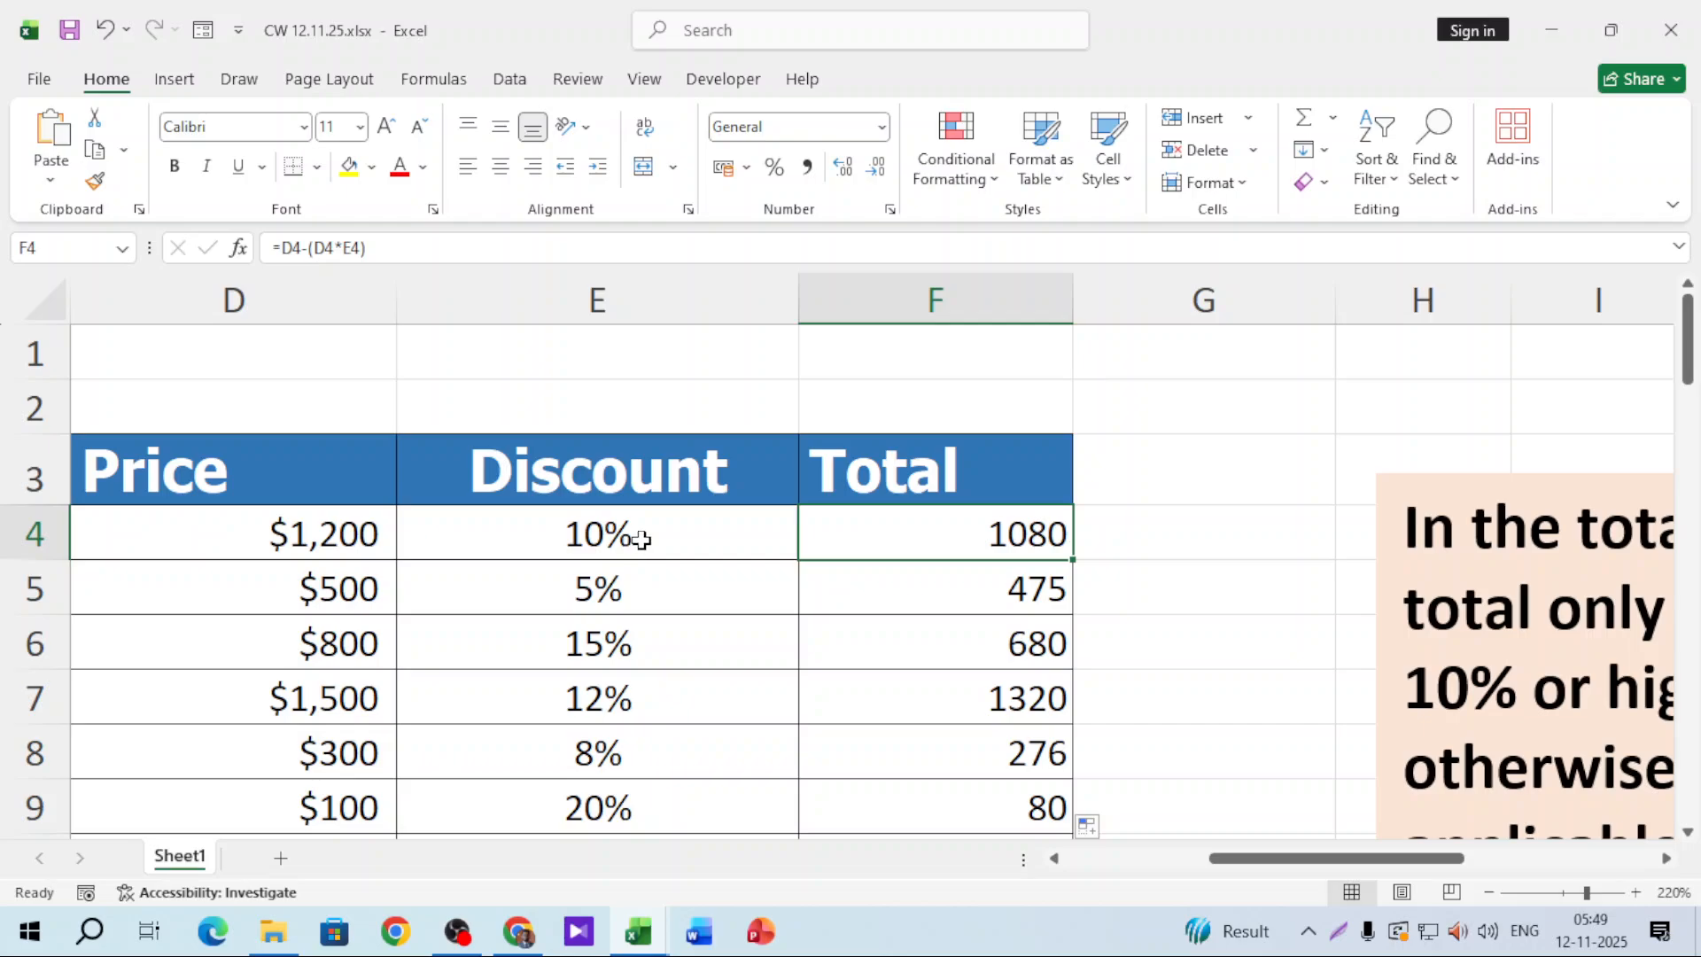
pyautogui.doubleClick(1006, 536)
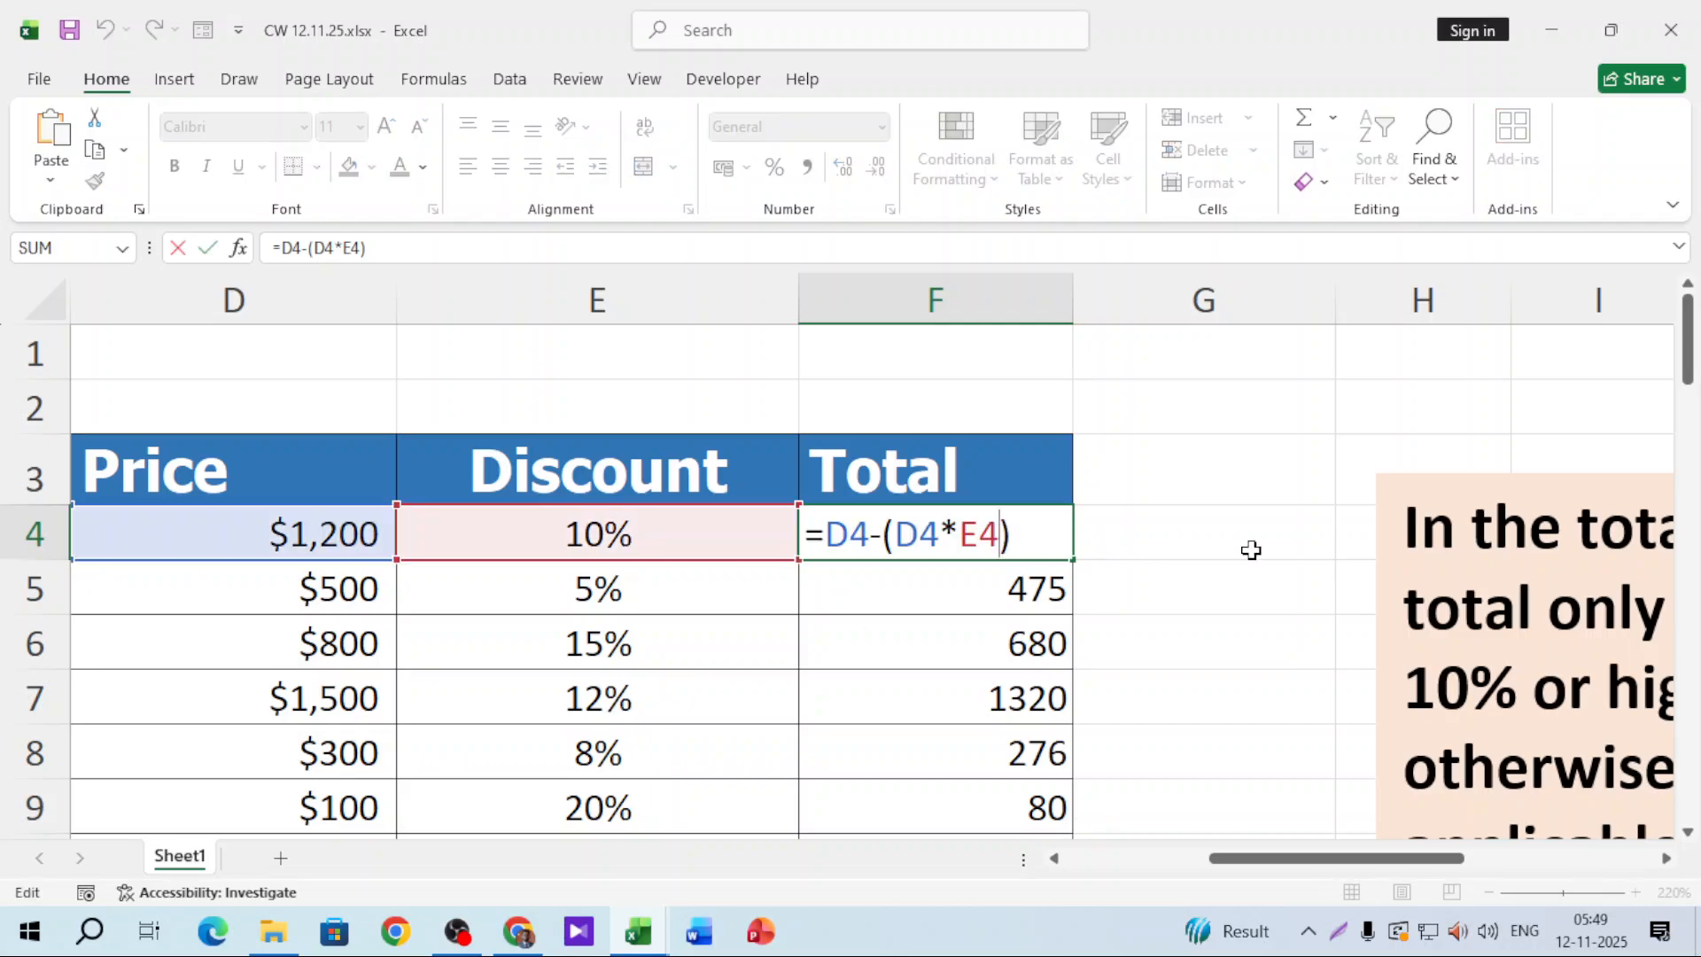
pyautogui.click(1164, 553)
pyautogui.click(1032, 538)
pyautogui.hotkey('ctrl', 'shift', 'Down')
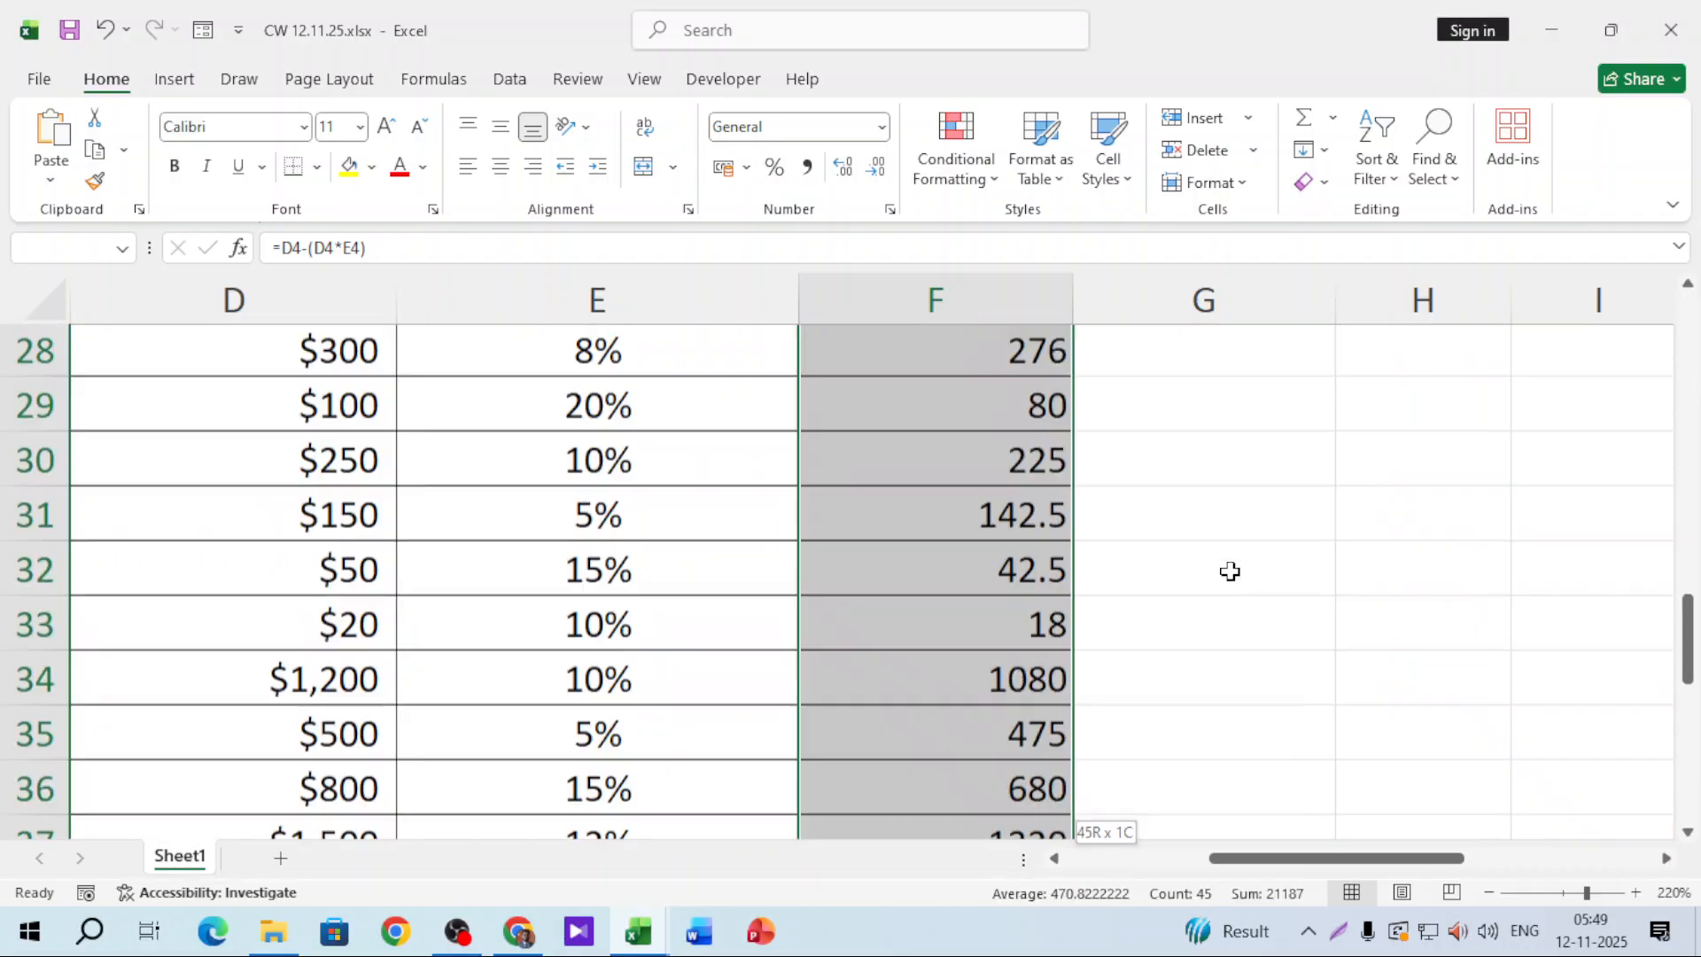
pyautogui.press('Delete')
pyautogui.scroll(13, 1230, 572)
# Step: Start an IF formula in F4 with the condition E4>=10%
pyautogui.click(1043, 536)
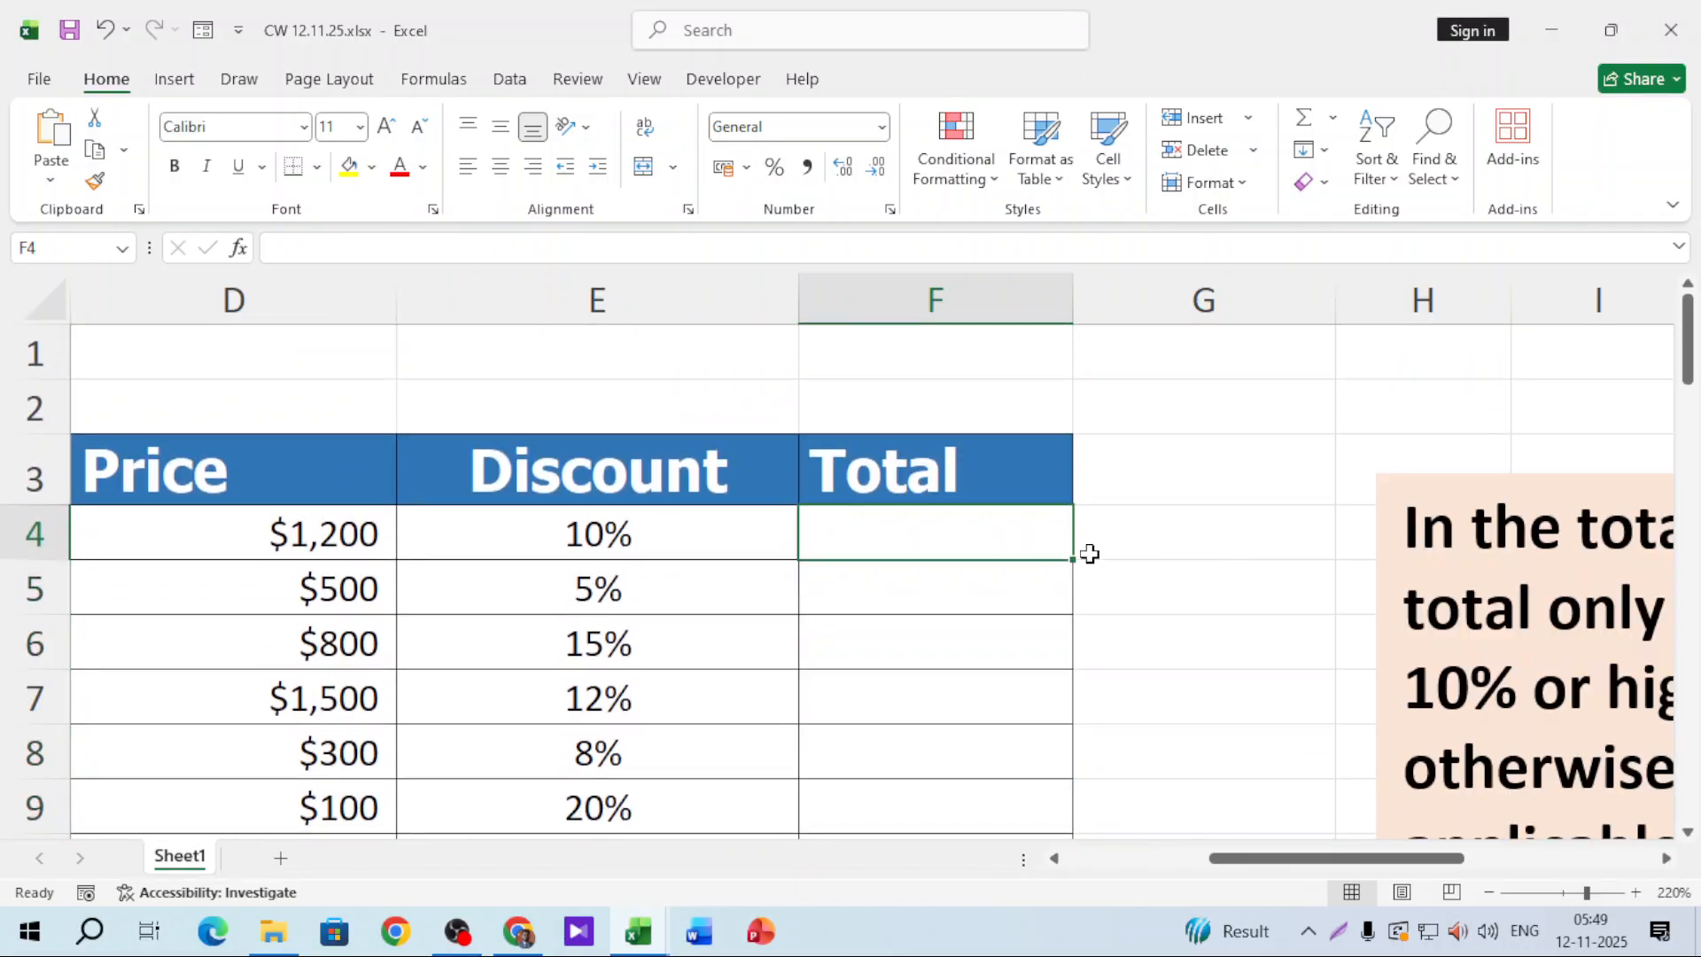
pyautogui.write('=')
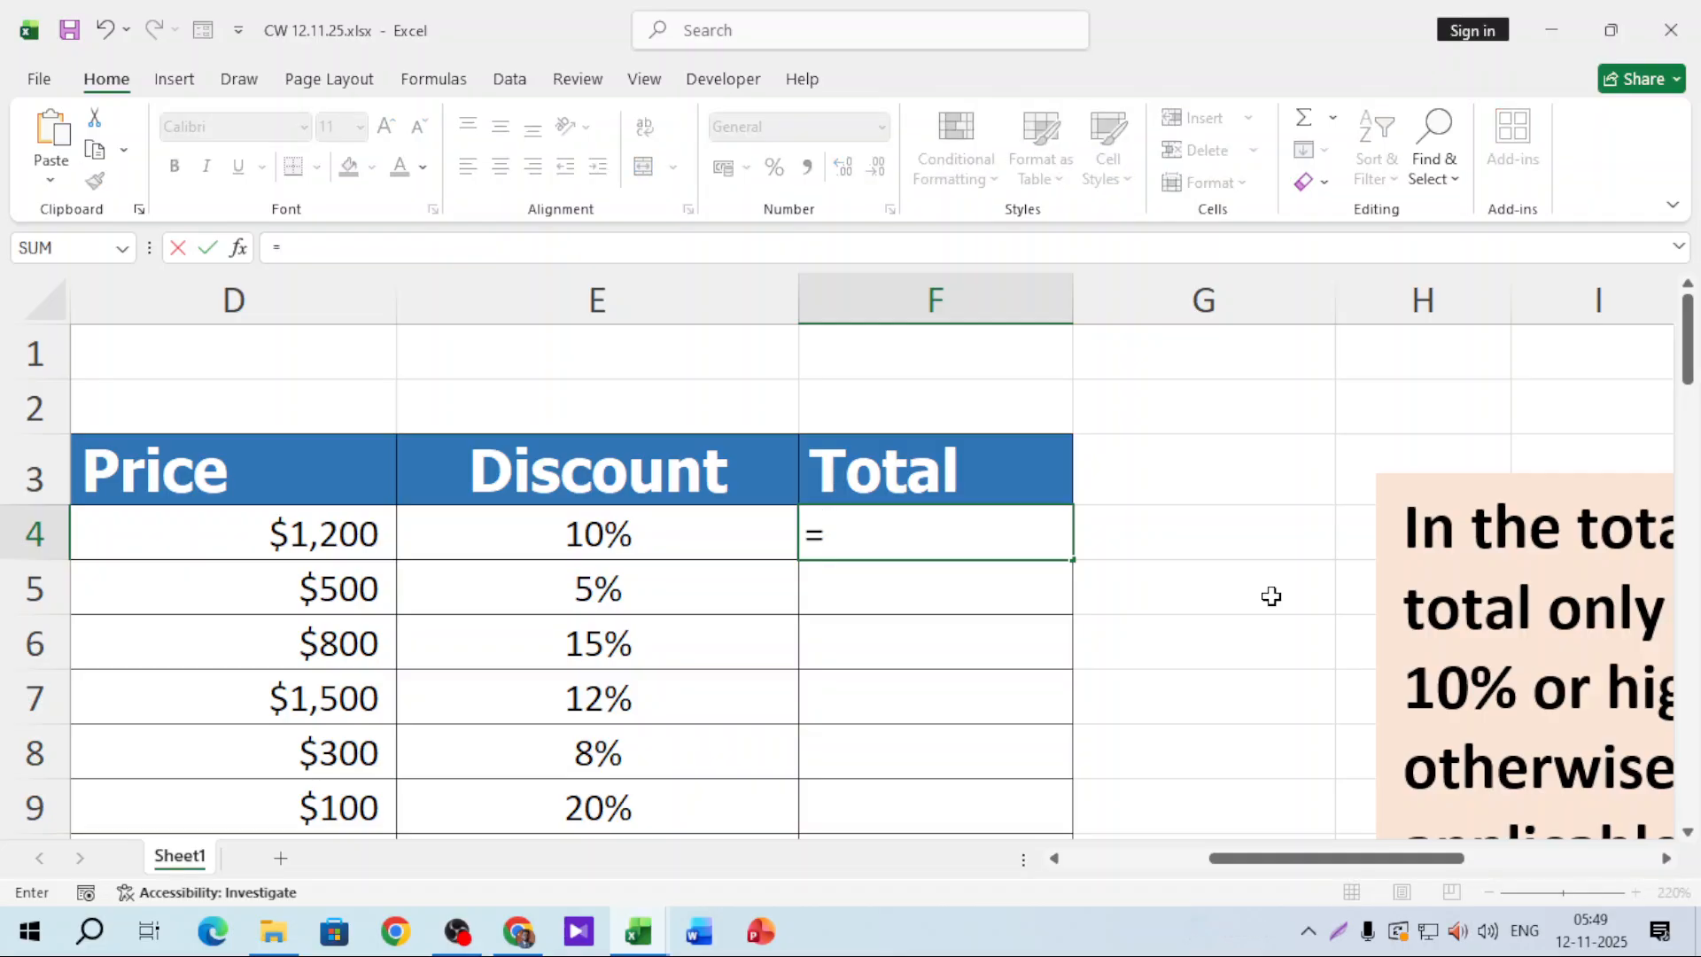
pyautogui.write('if')
pyautogui.press('Tab')
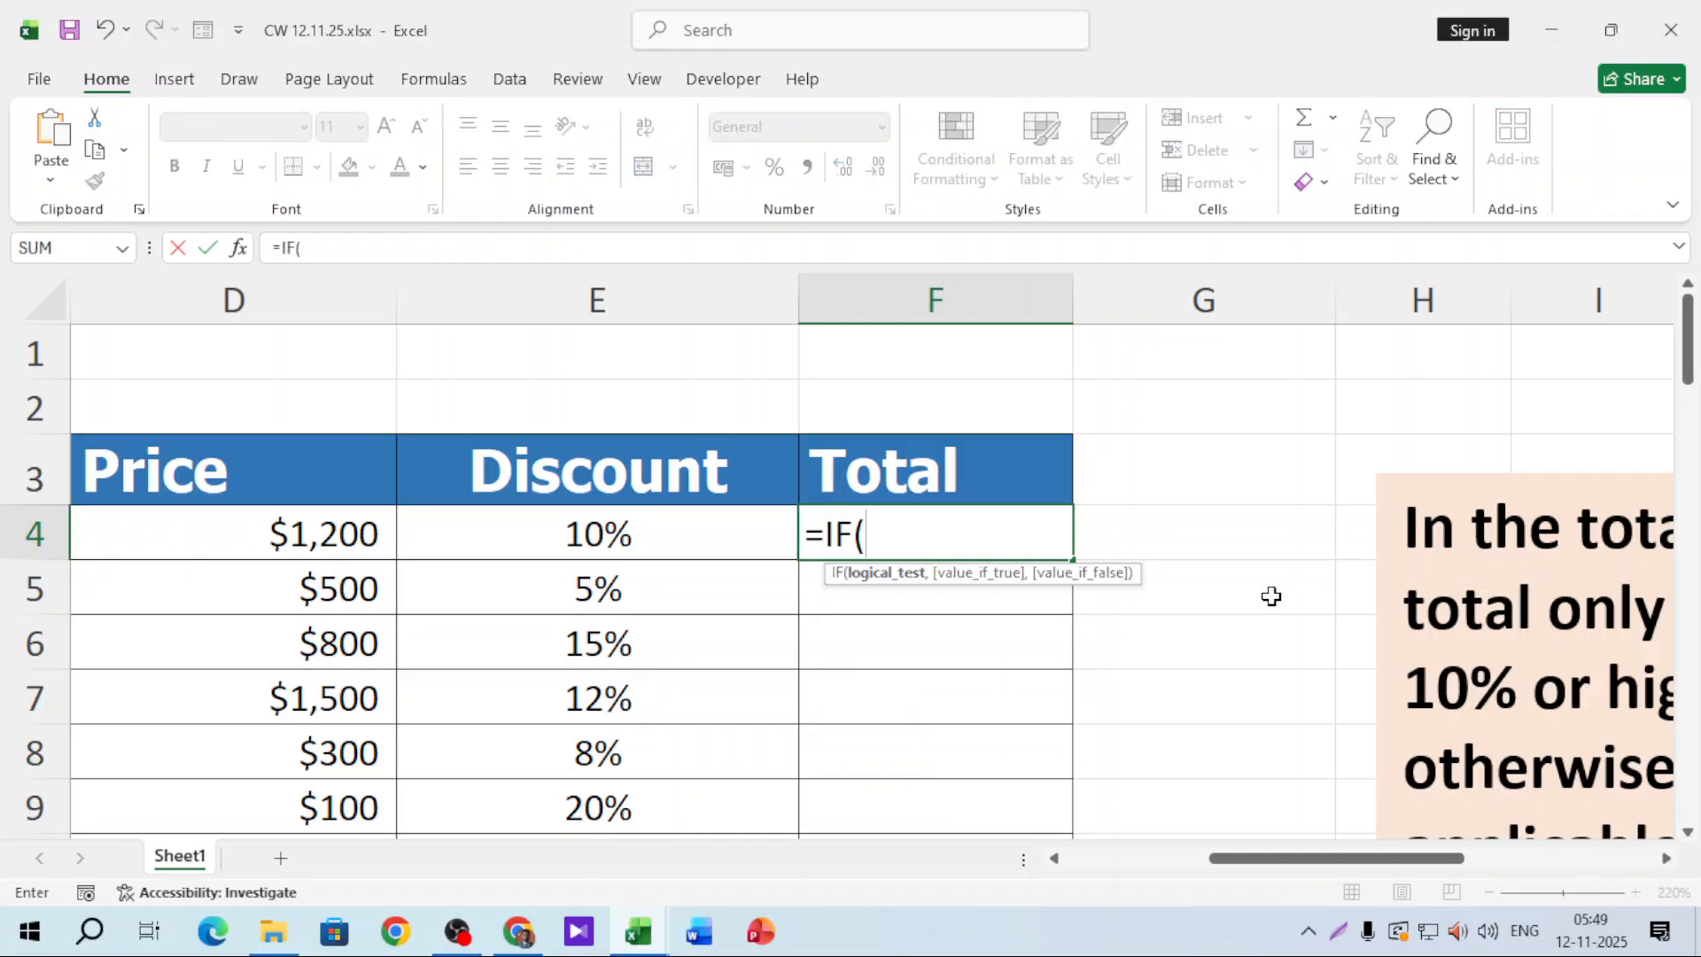
pyautogui.click(620, 545)
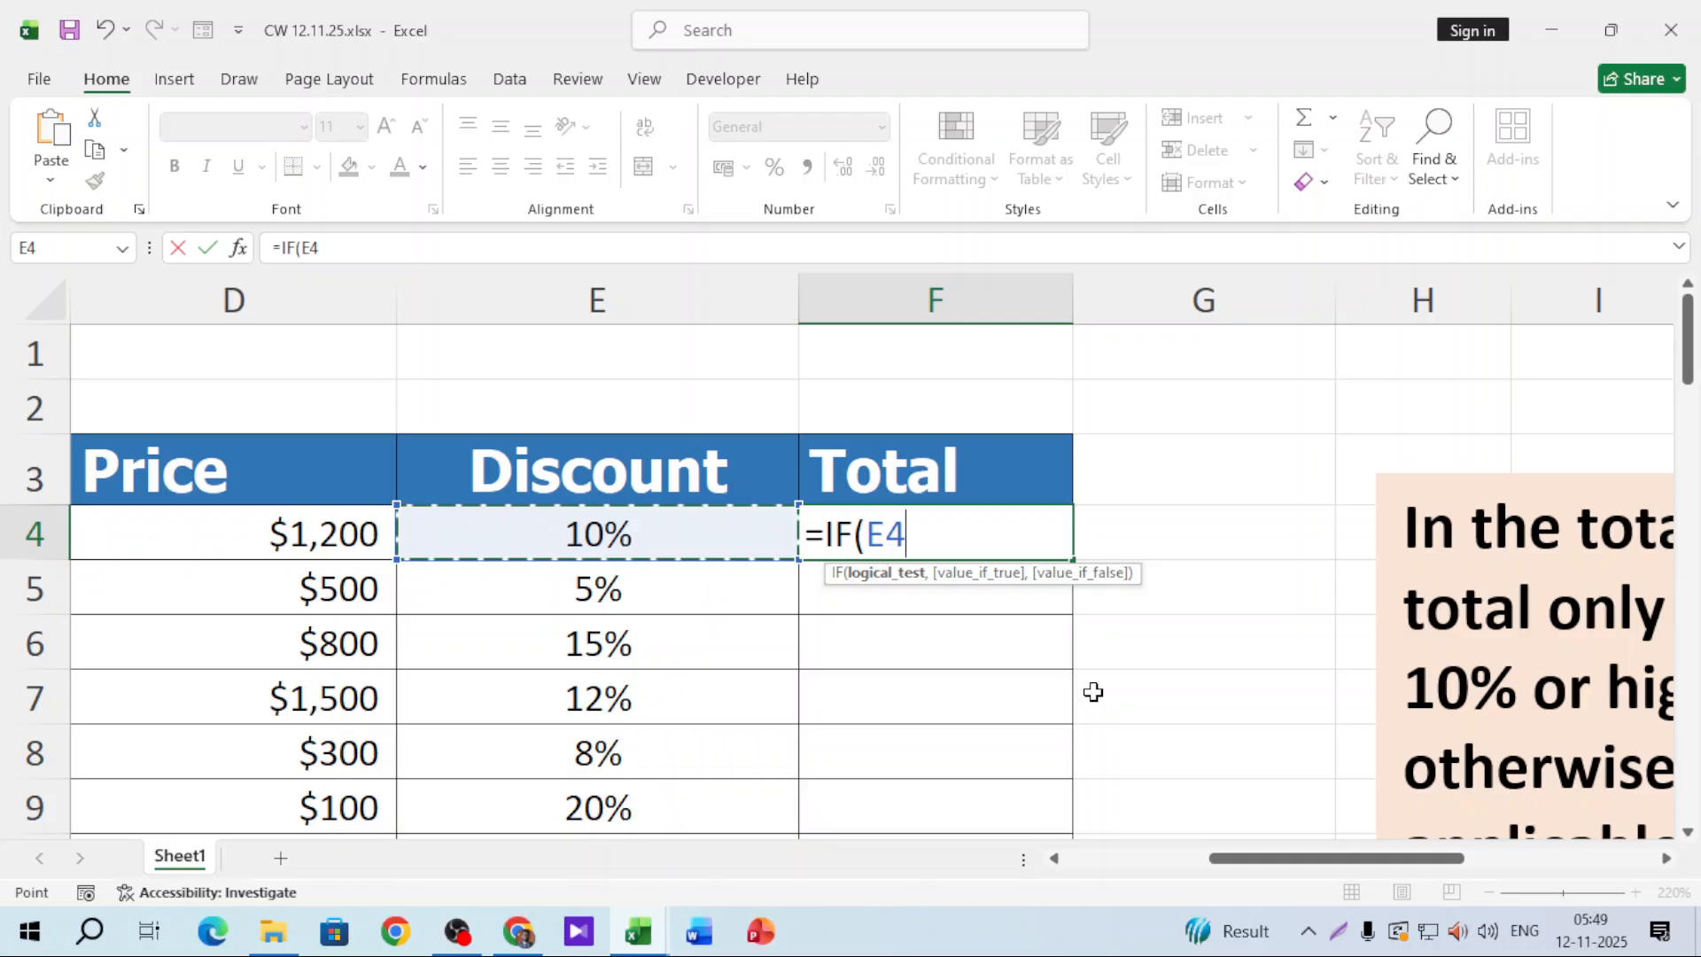
pyautogui.write('>=')
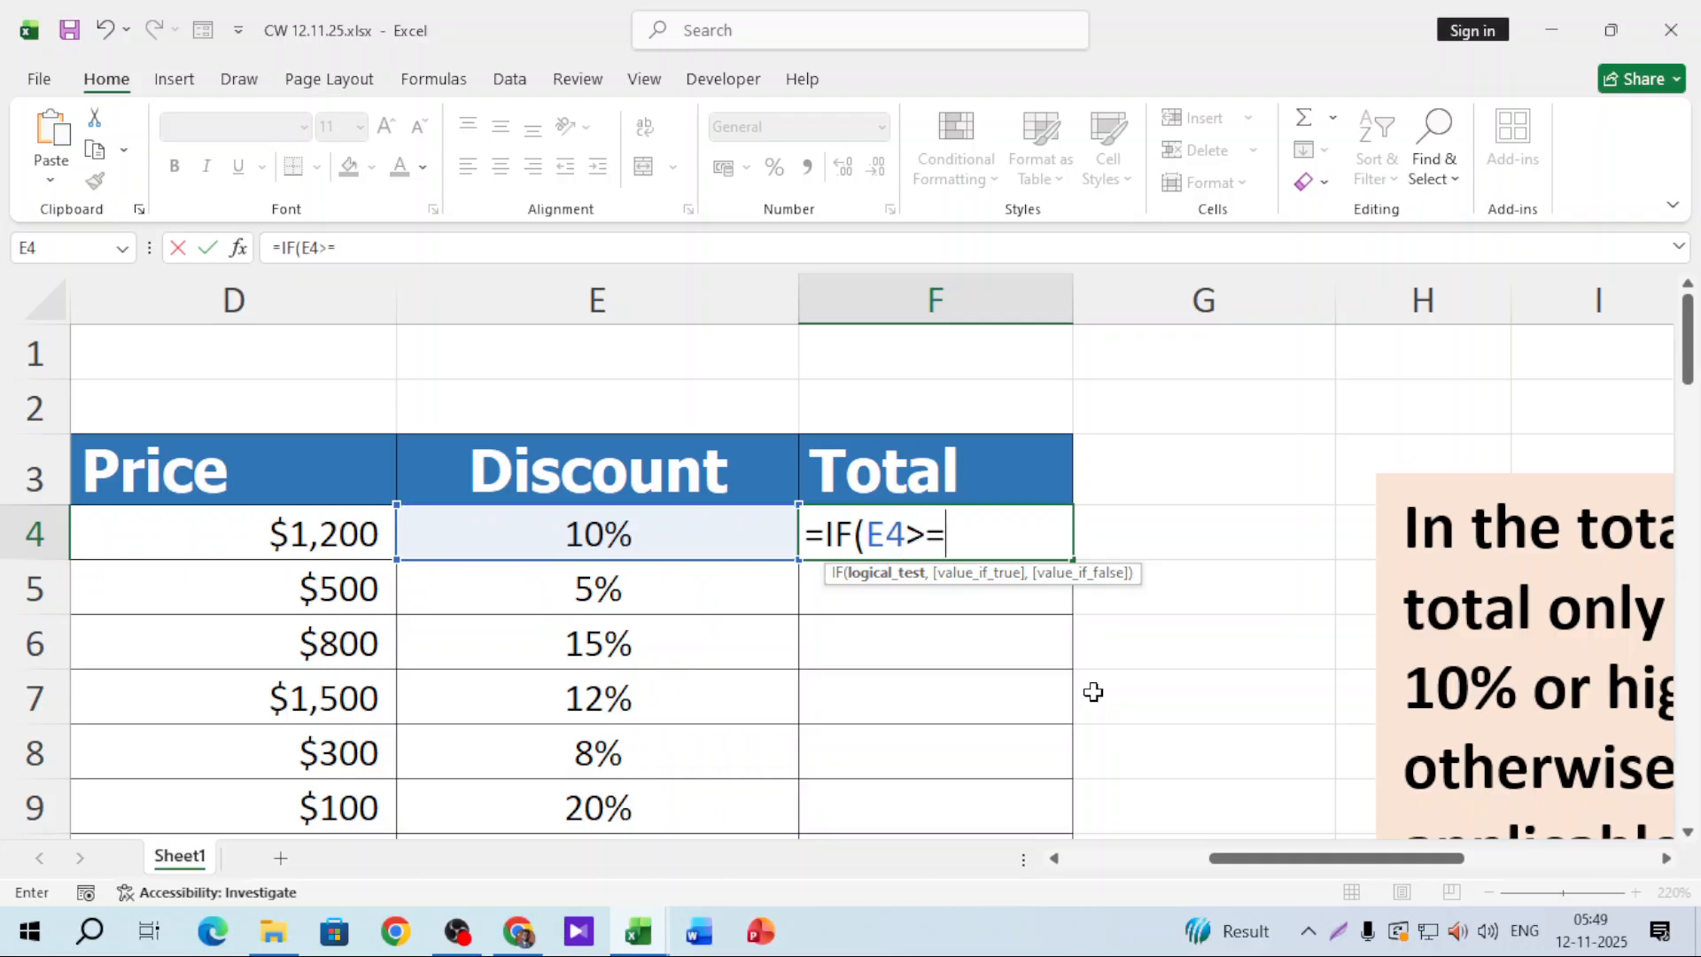
pyautogui.write('10%')
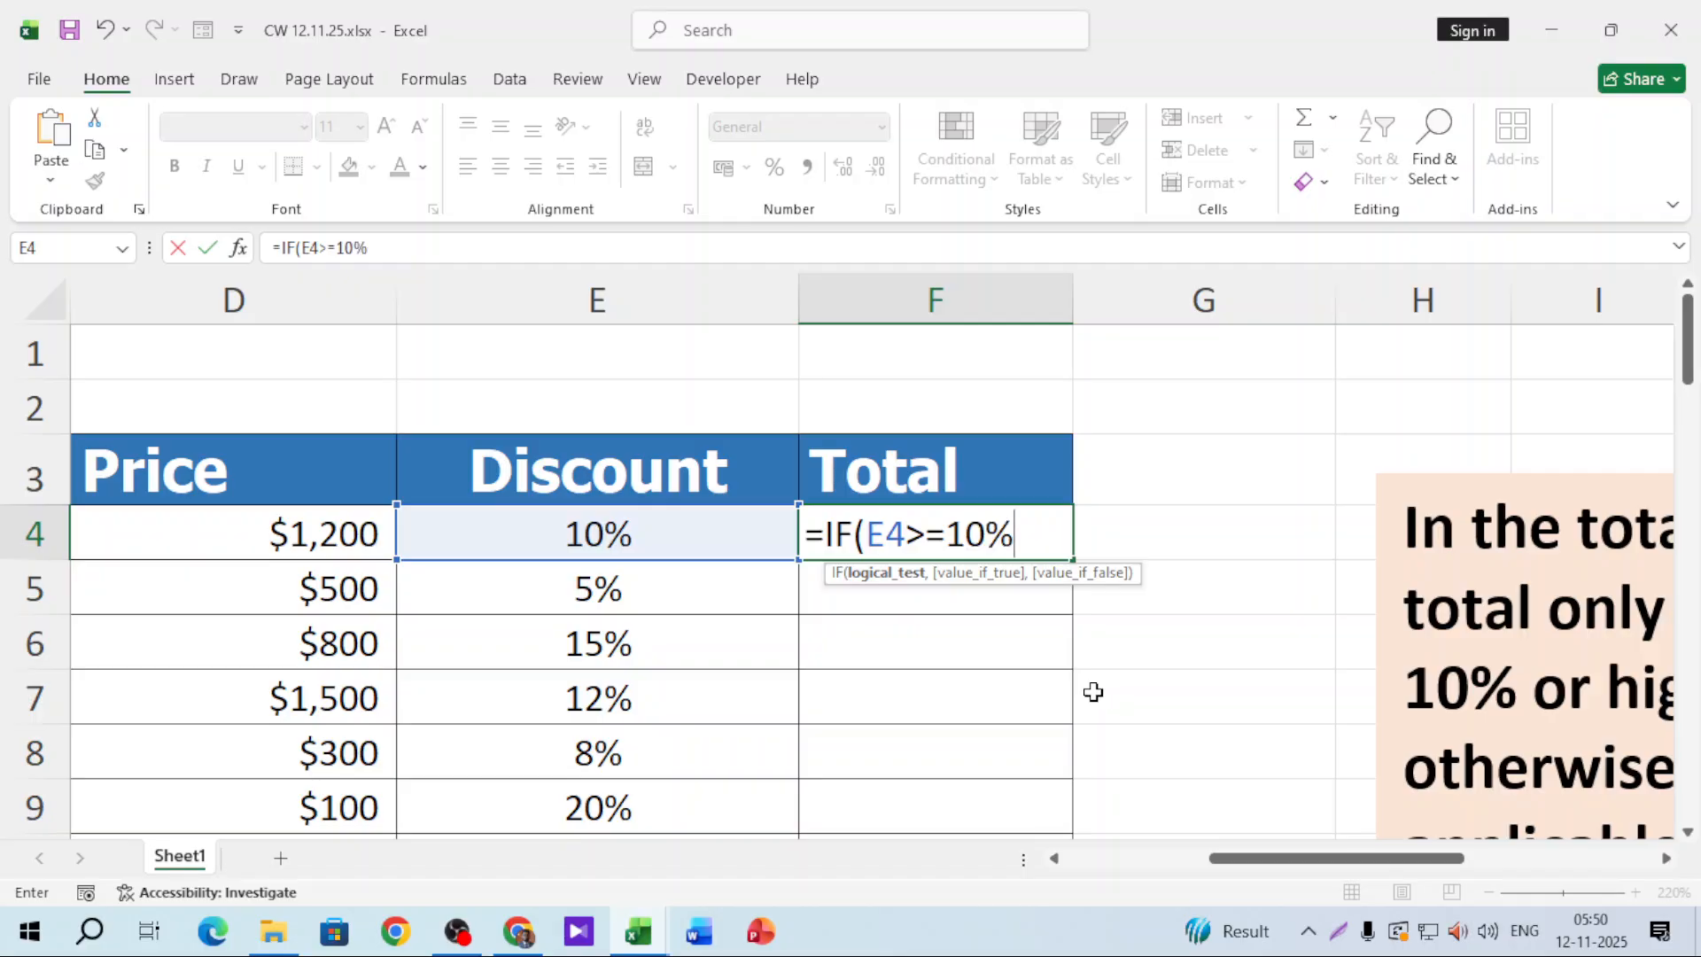
pyautogui.write(',')
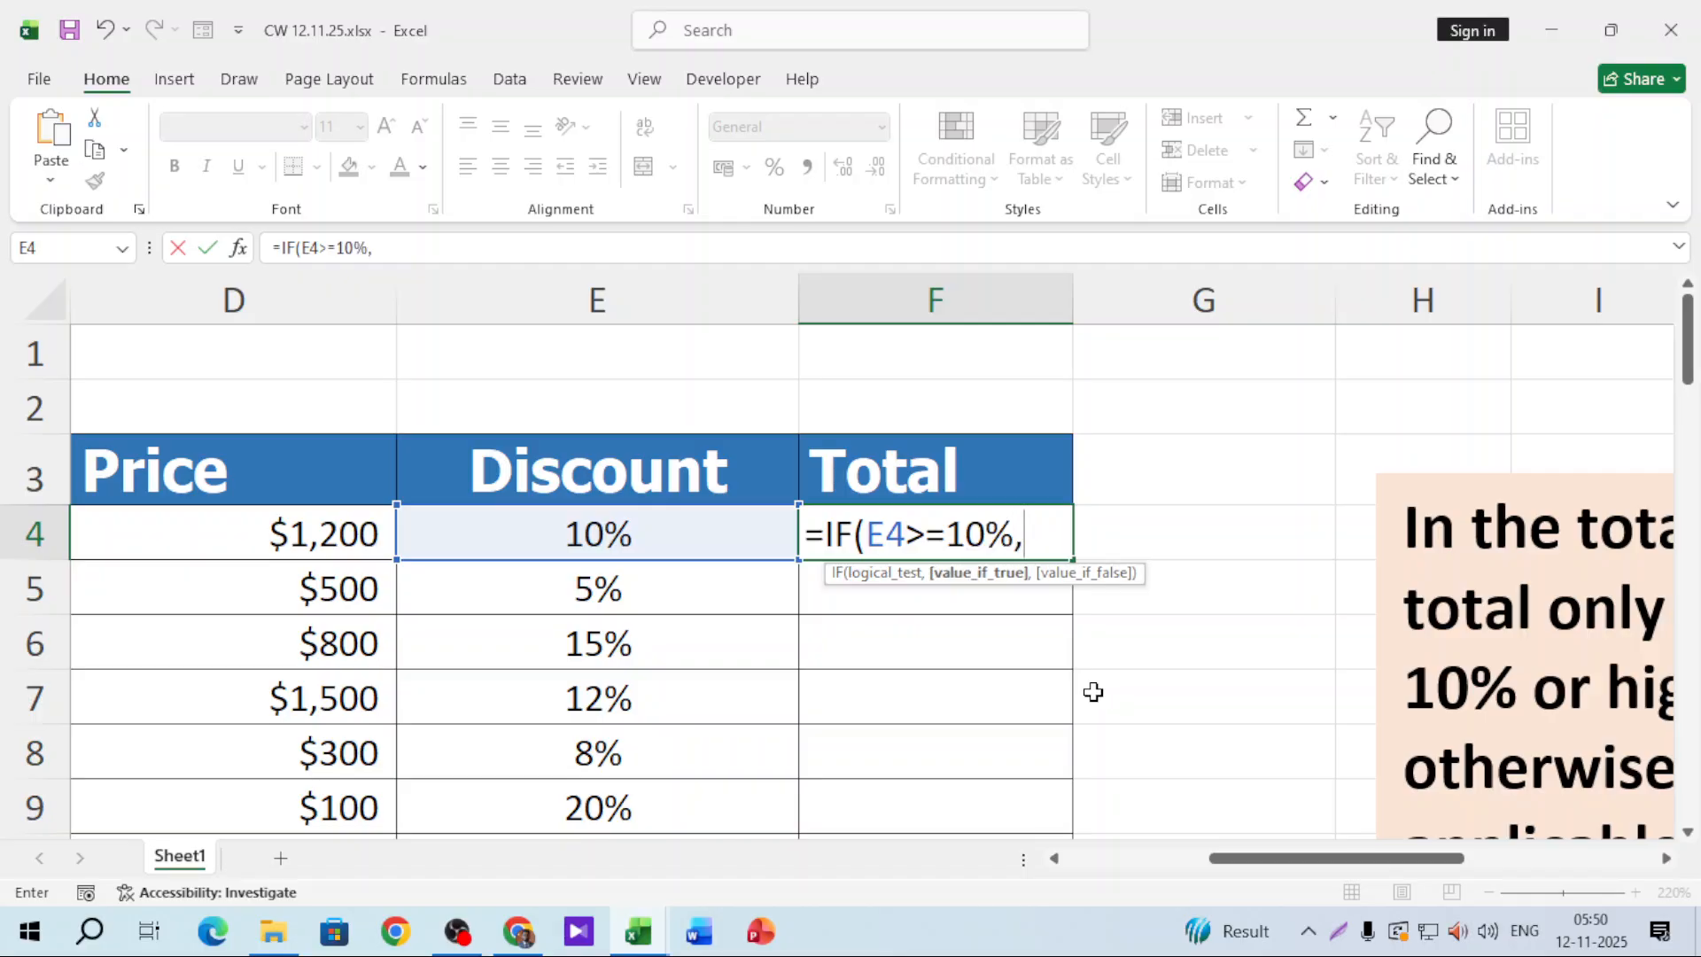
# Step: Give the IF formula D4-(D4*E4) as the true result and "" as the false result
pyautogui.click(344, 534)
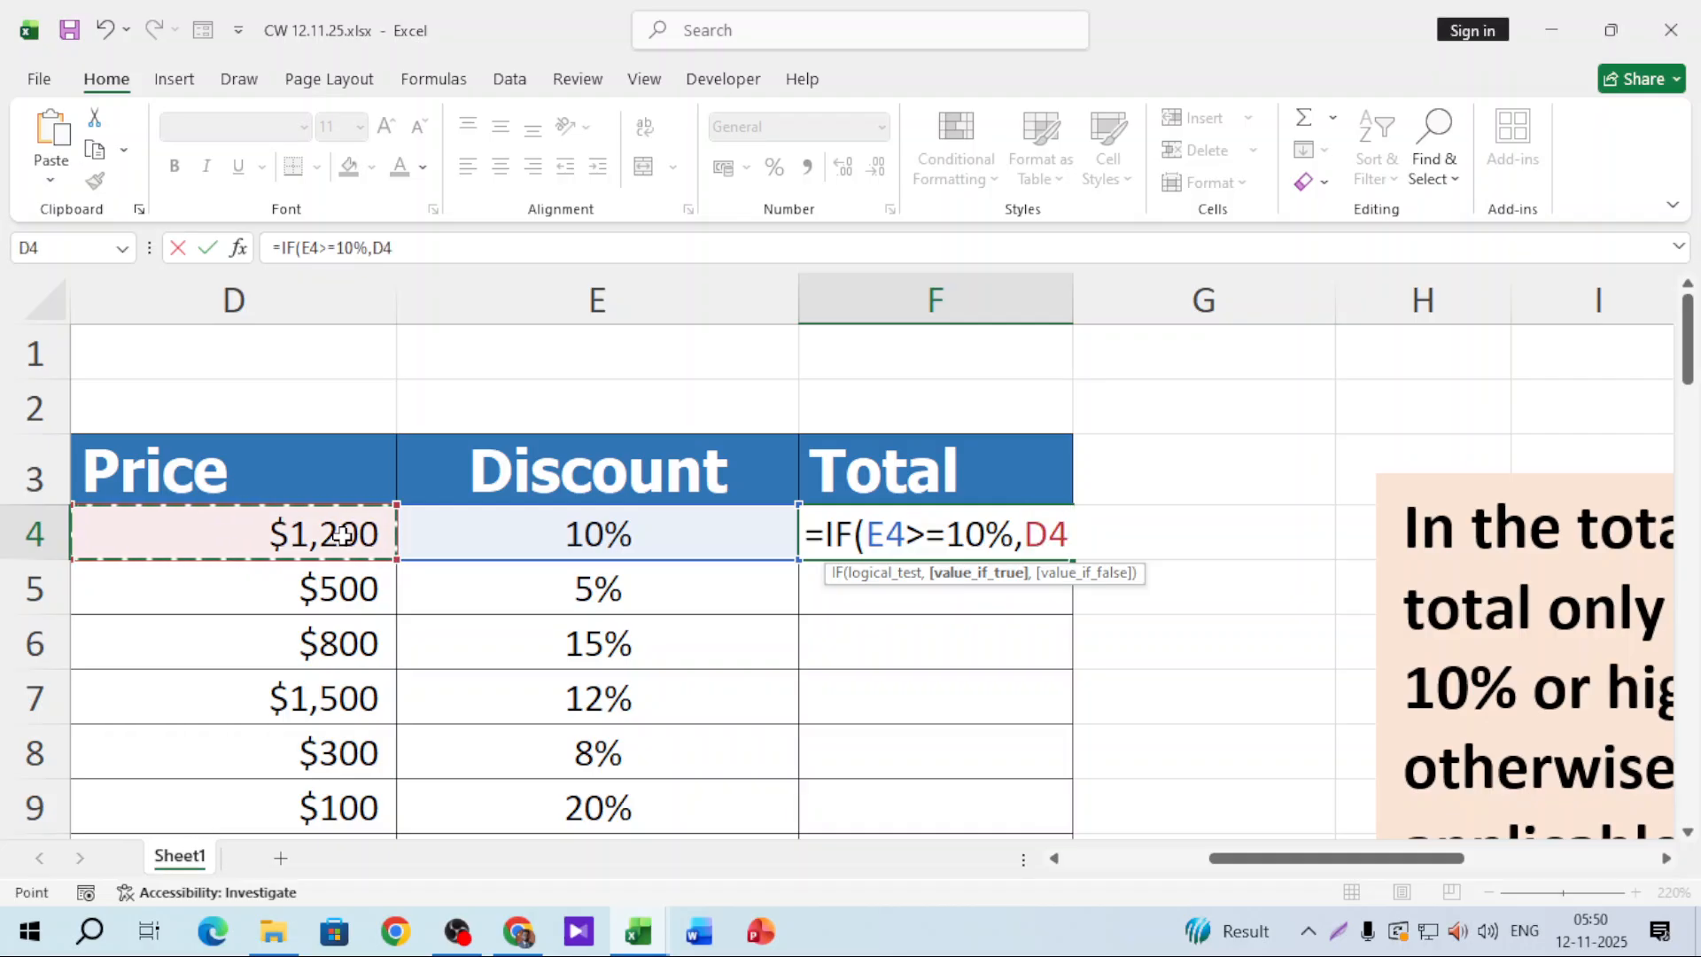
pyautogui.write('-(')
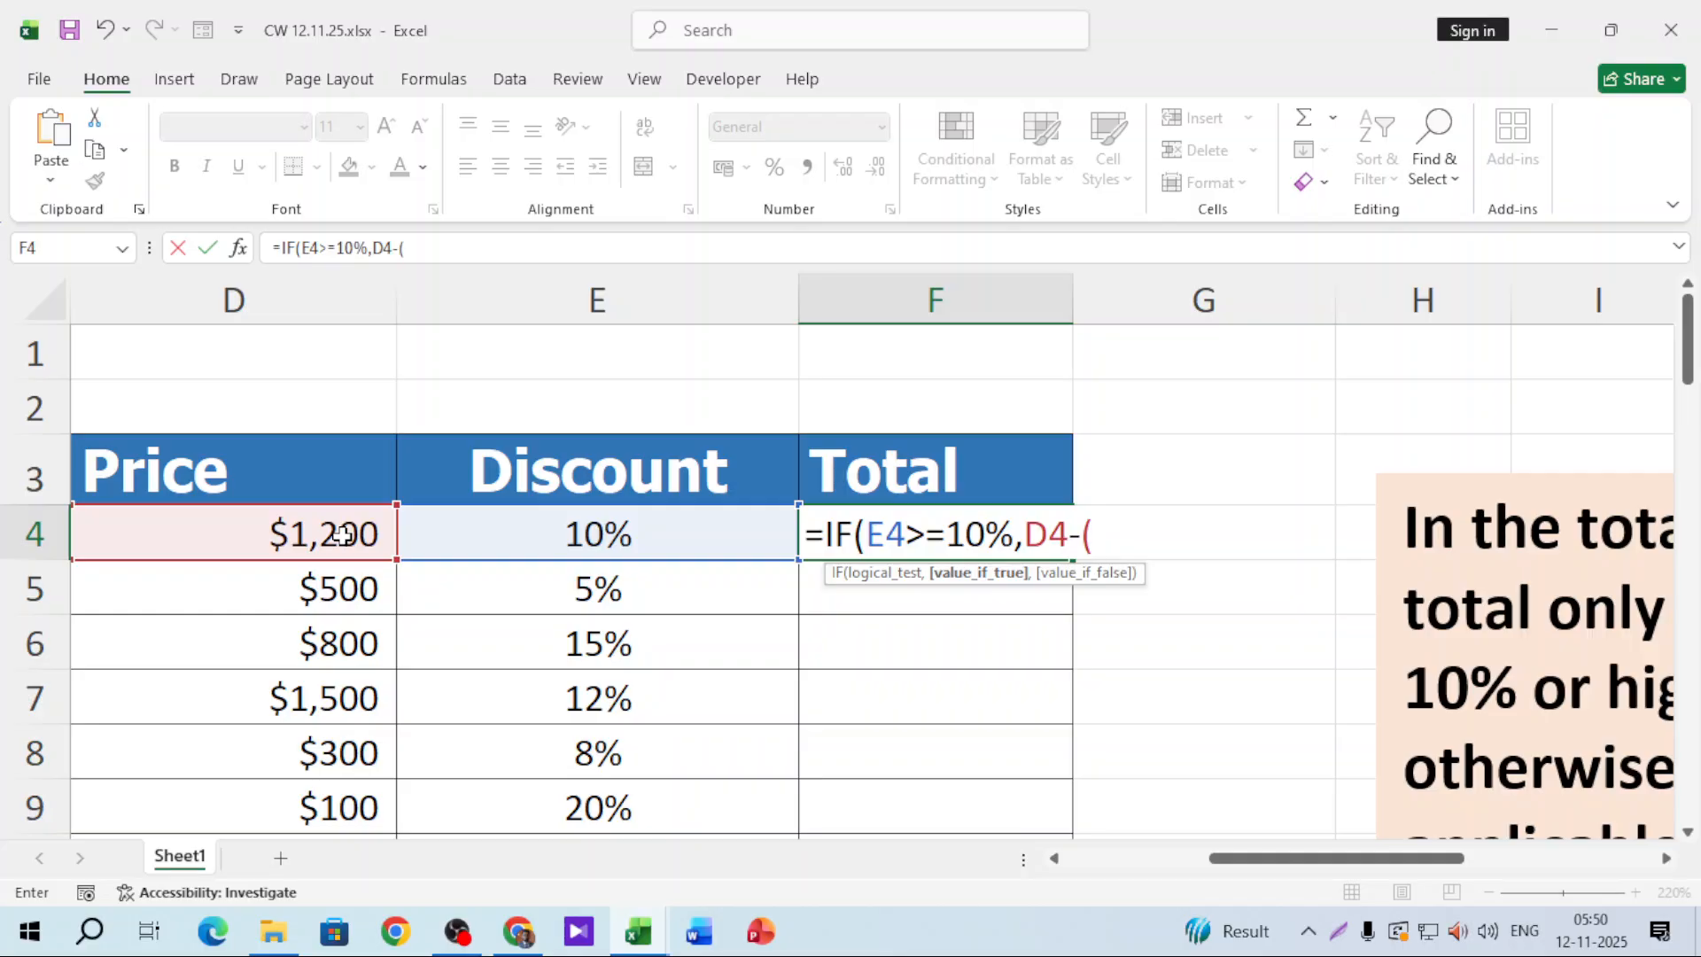
pyautogui.click(343, 534)
pyautogui.write('*')
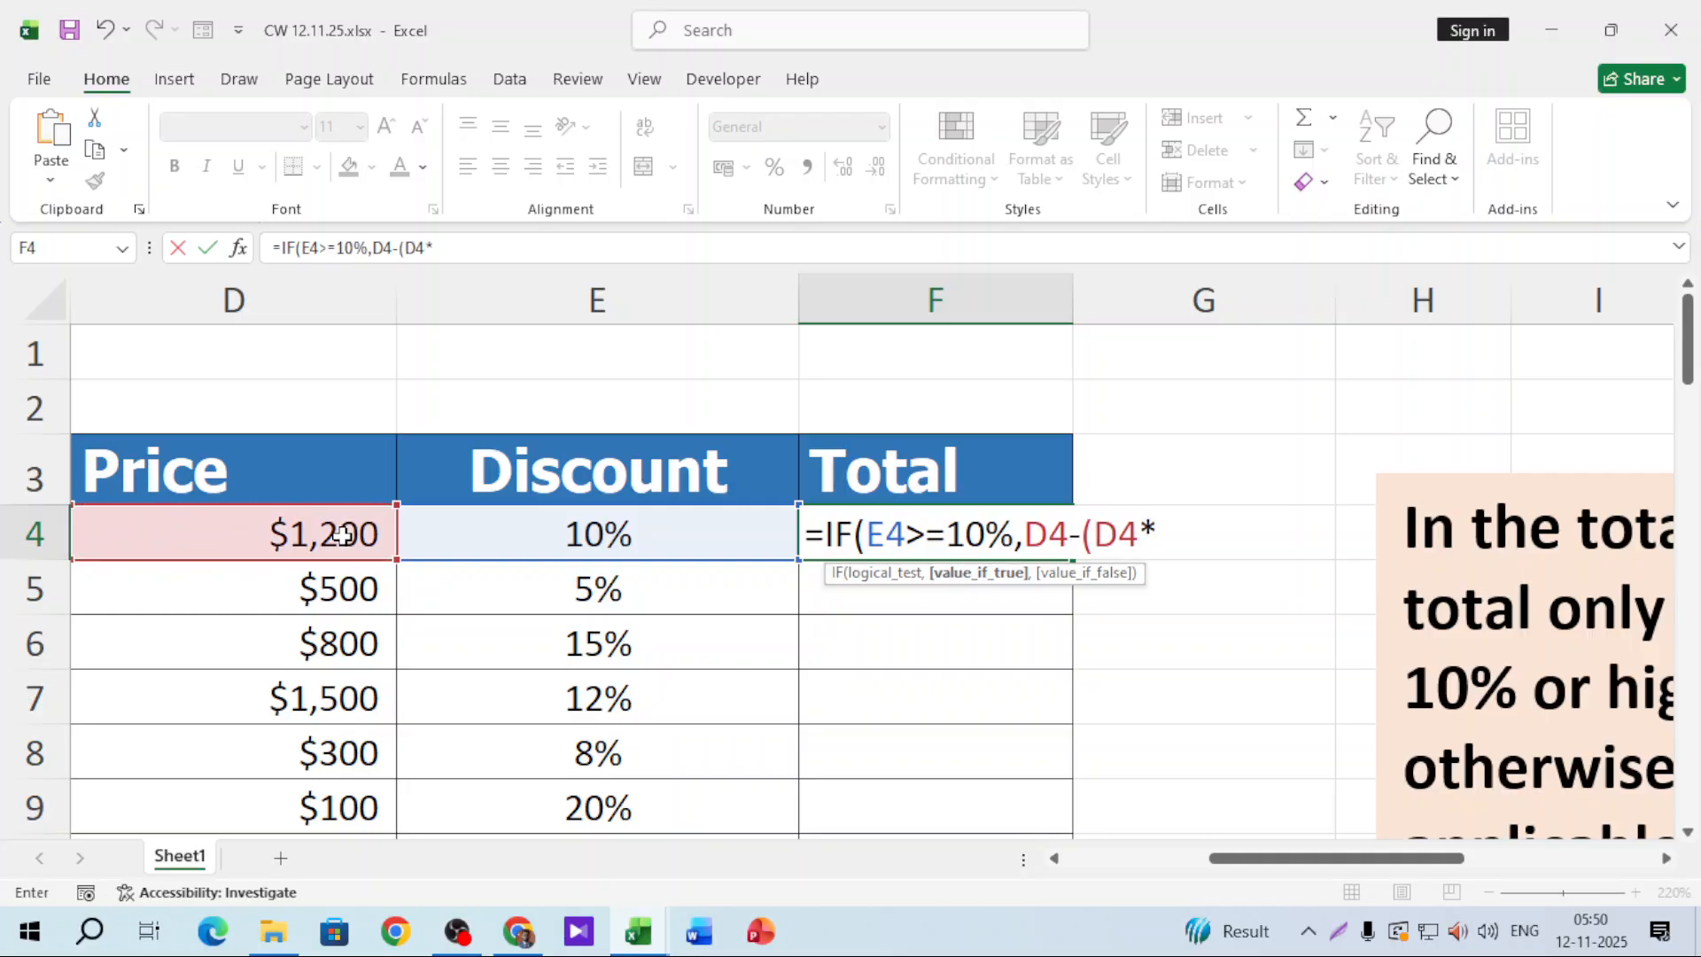
pyautogui.click(558, 535)
pyautogui.write(')')
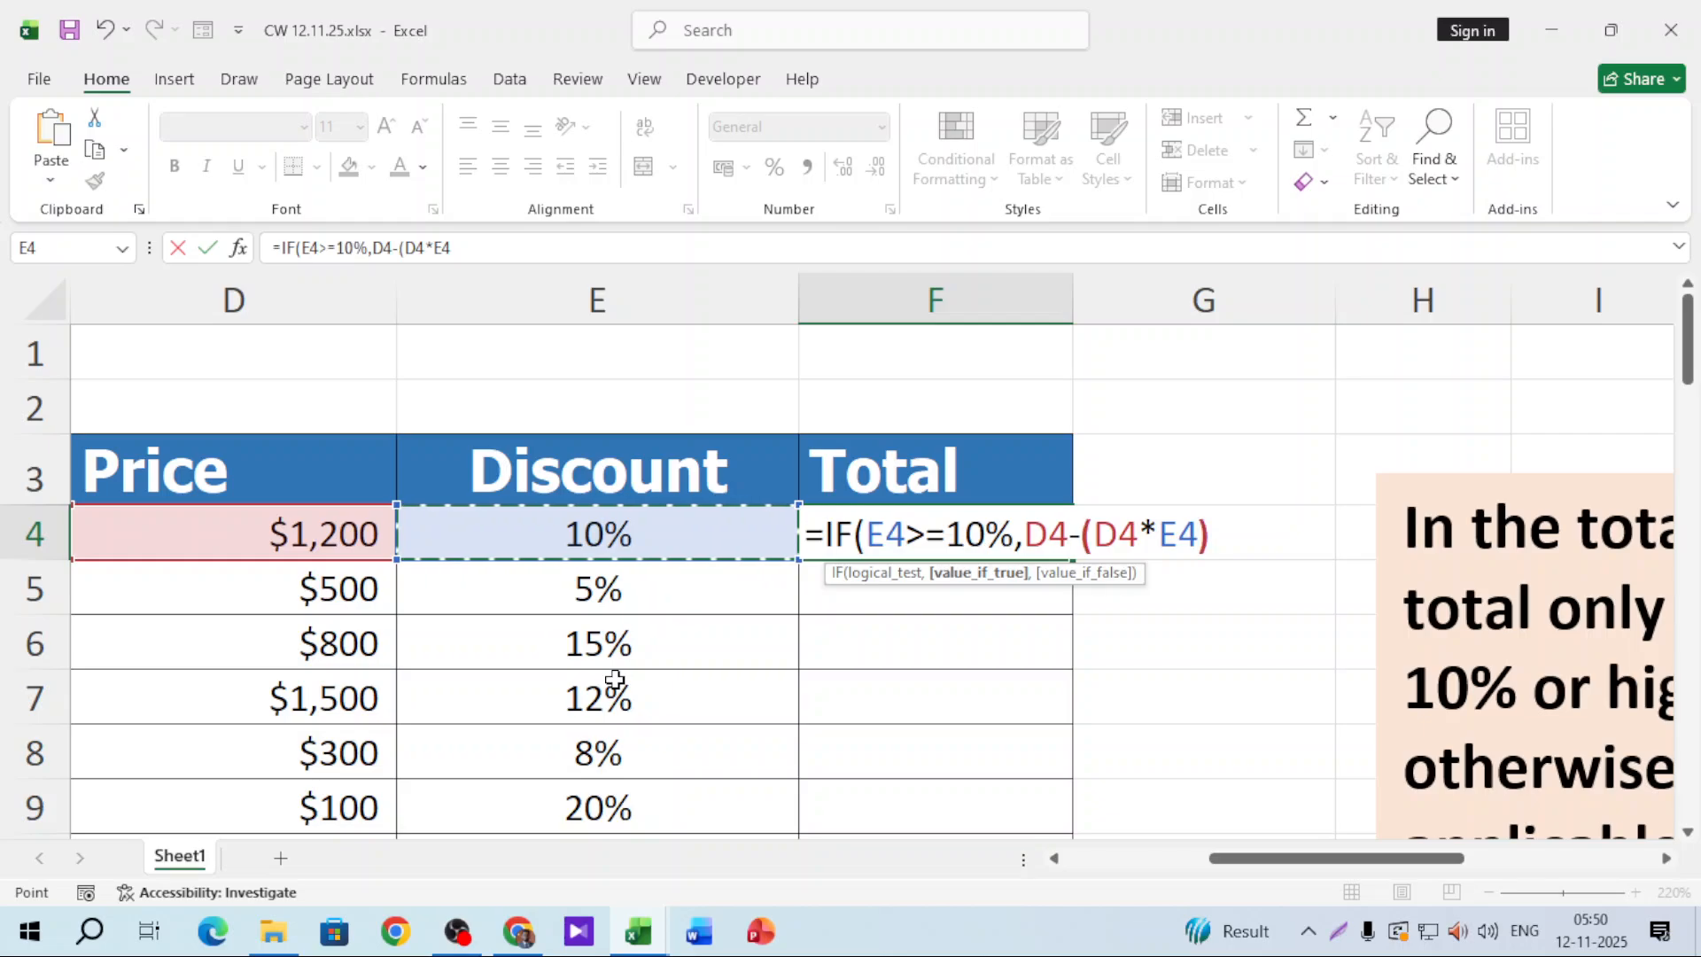
pyautogui.moveTo(1026, 534); pyautogui.dragTo(1215, 533)
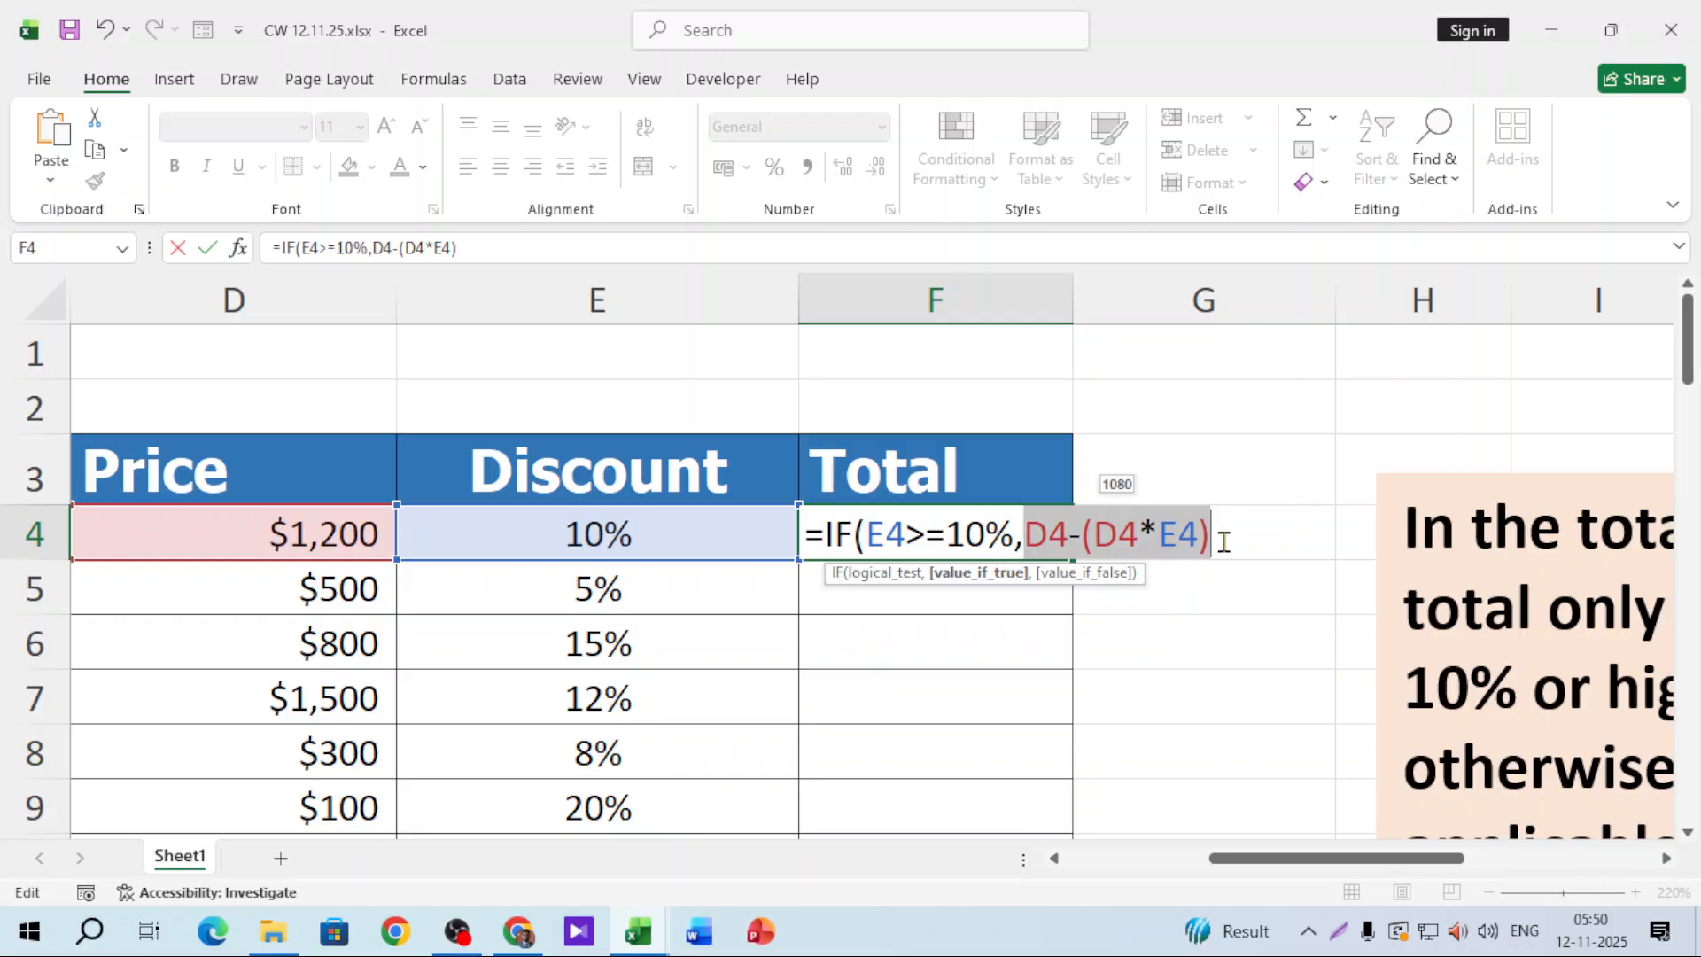
pyautogui.click(1220, 542)
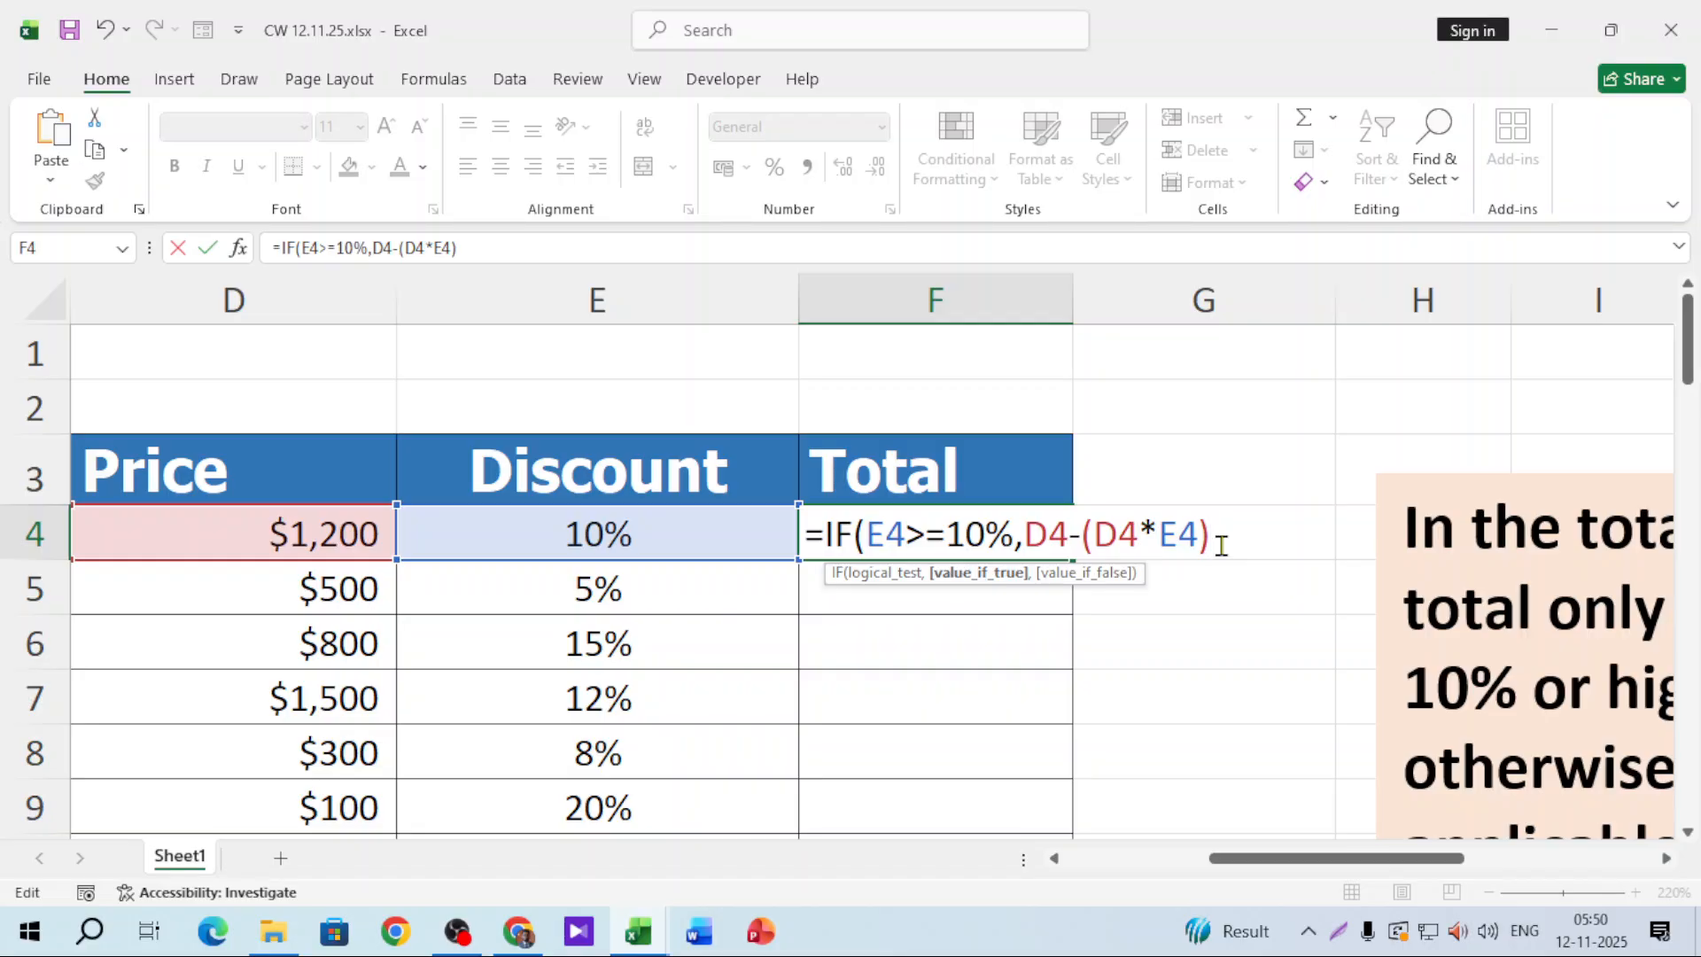
pyautogui.write(',')
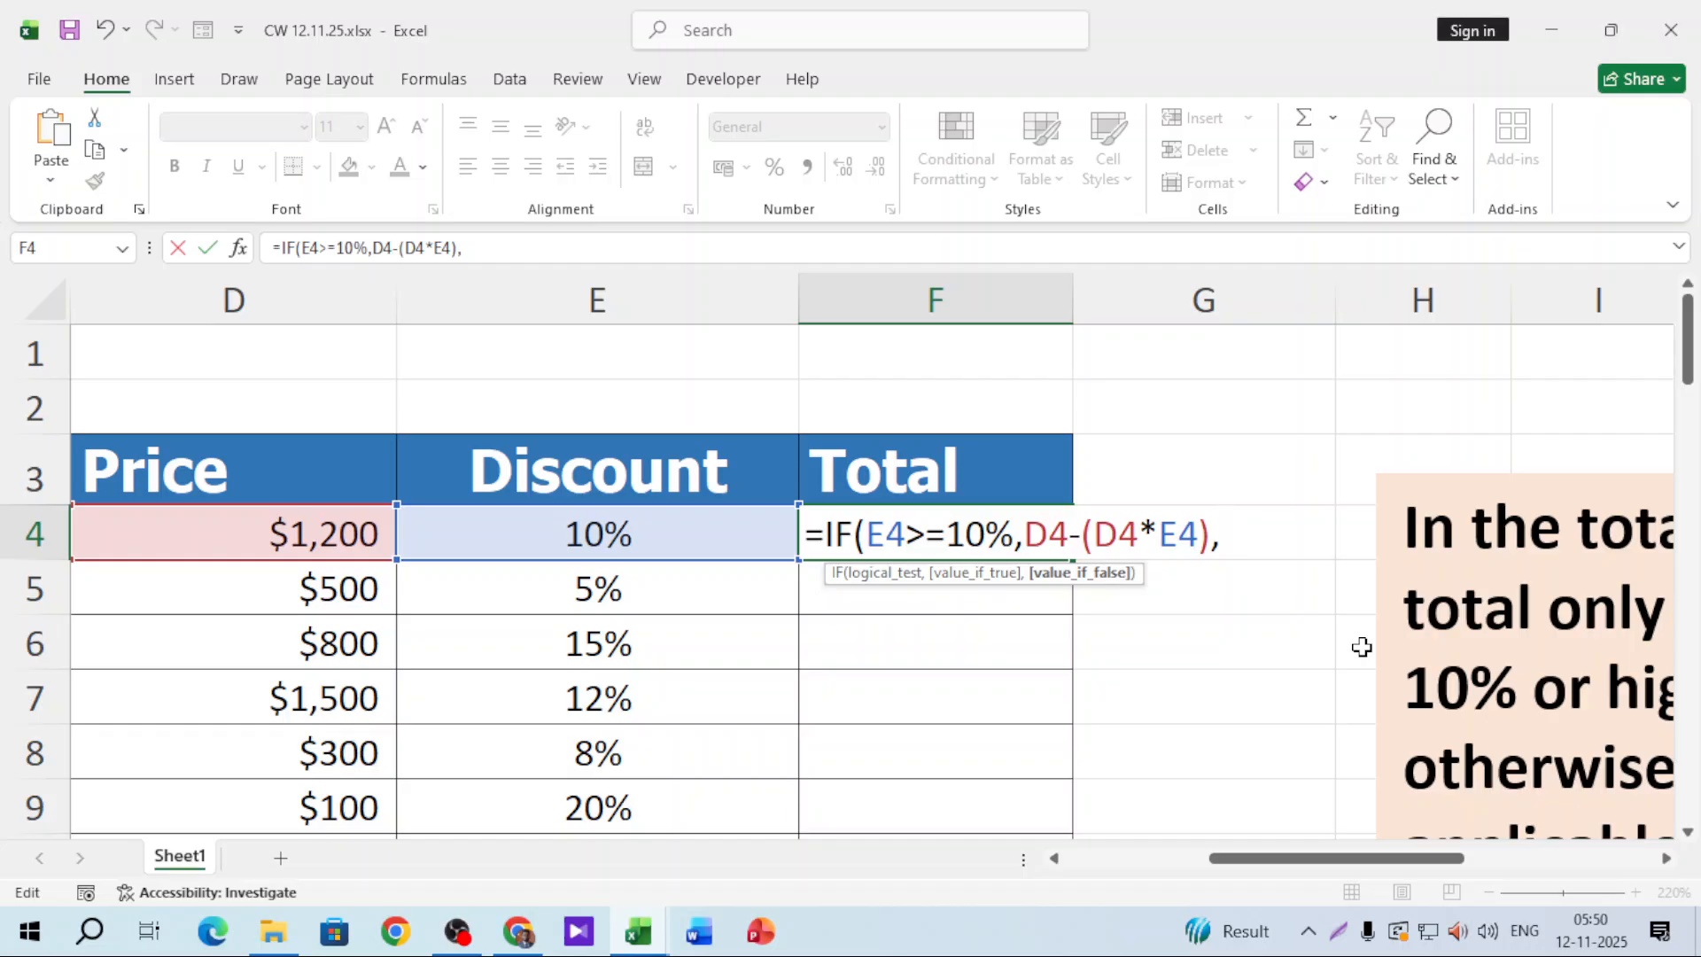
pyautogui.write('"")')
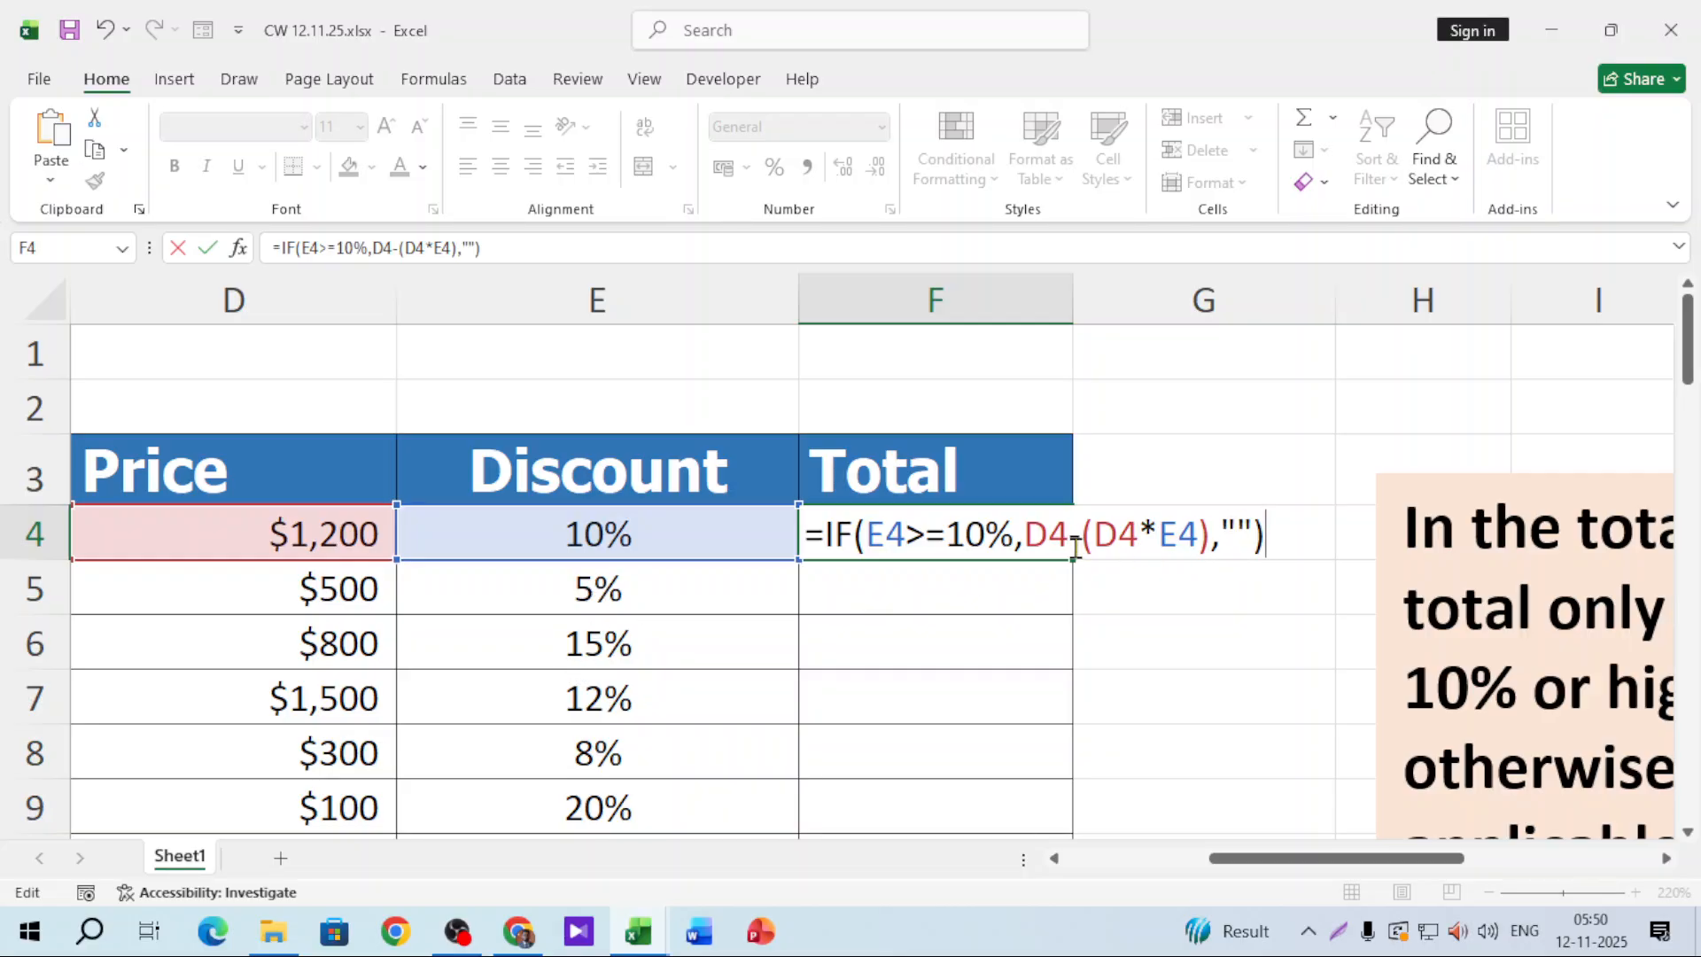
# Step: Confirm the IF formula, fill it down column F, and check totals stay blank for 5% and 8% discounts
pyautogui.press('Return')
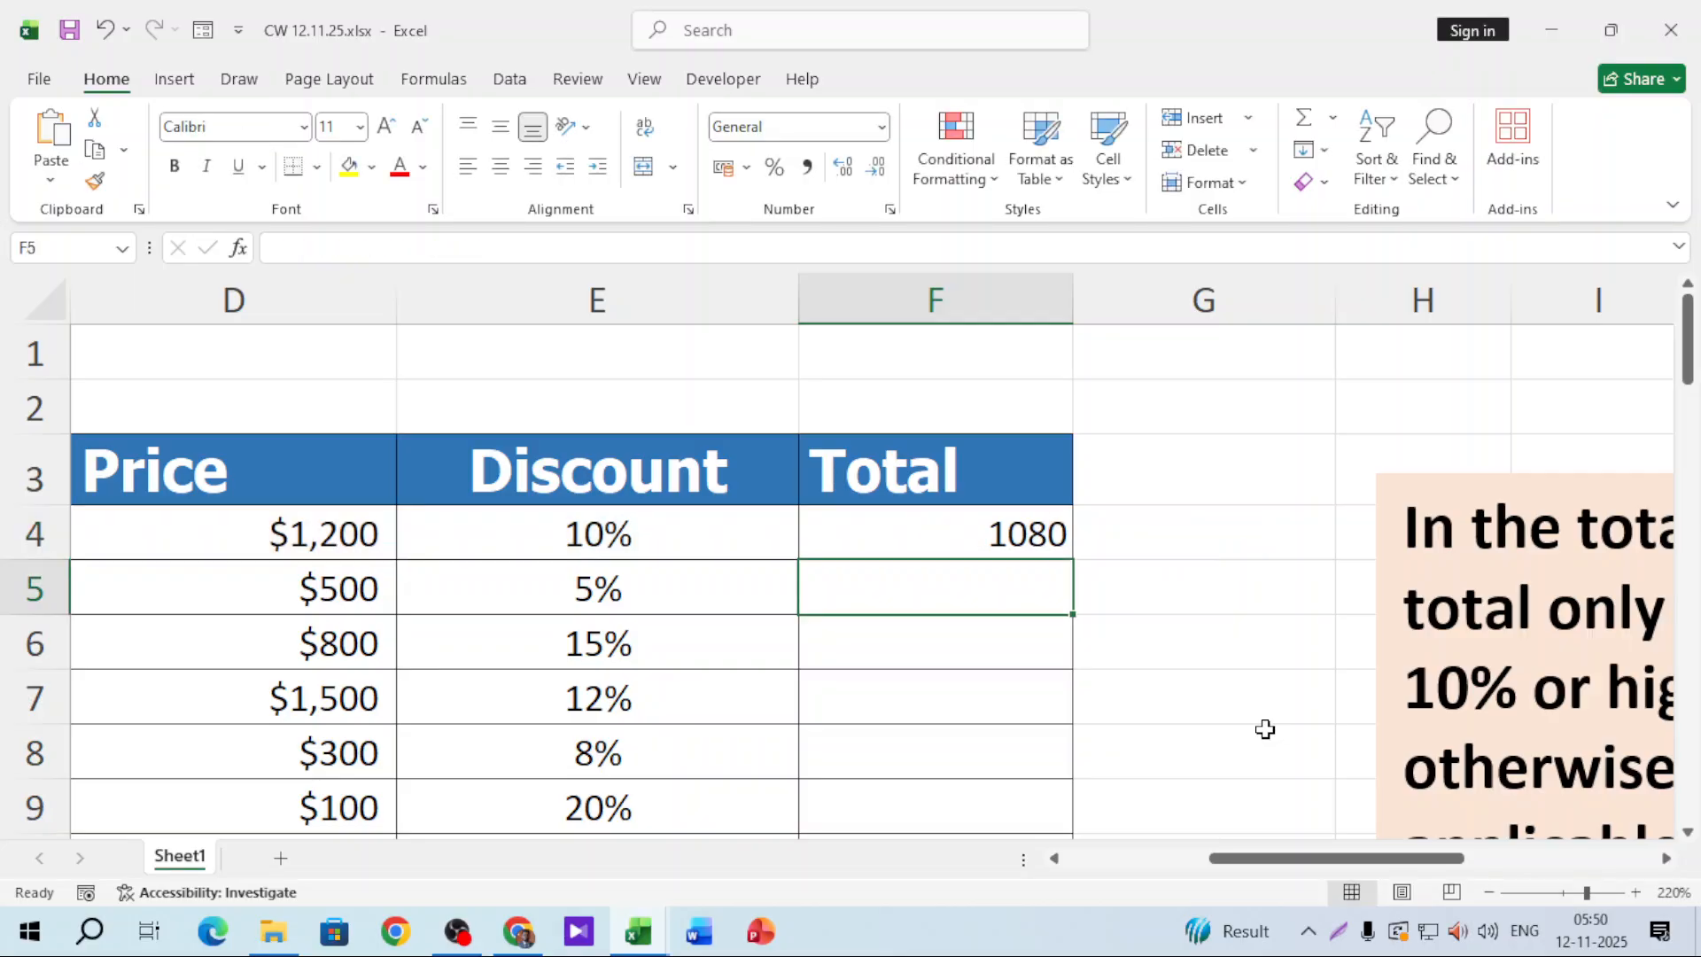
pyautogui.click(1060, 531)
pyautogui.doubleClick(1075, 560)
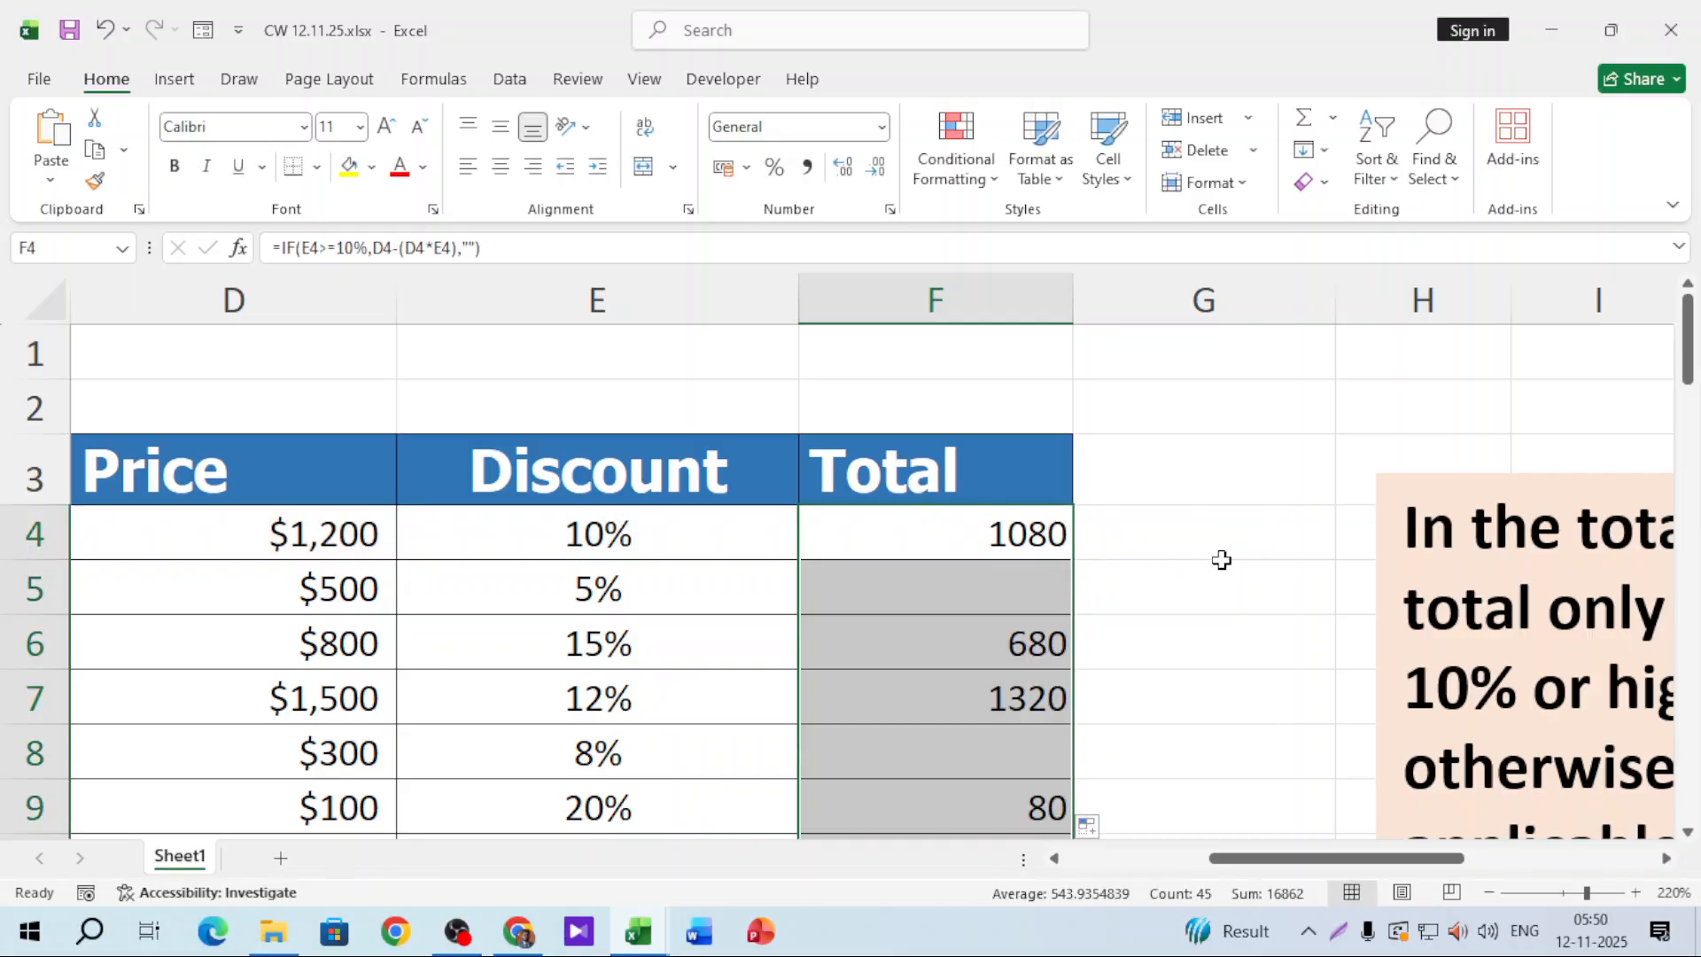
pyautogui.click(603, 603)
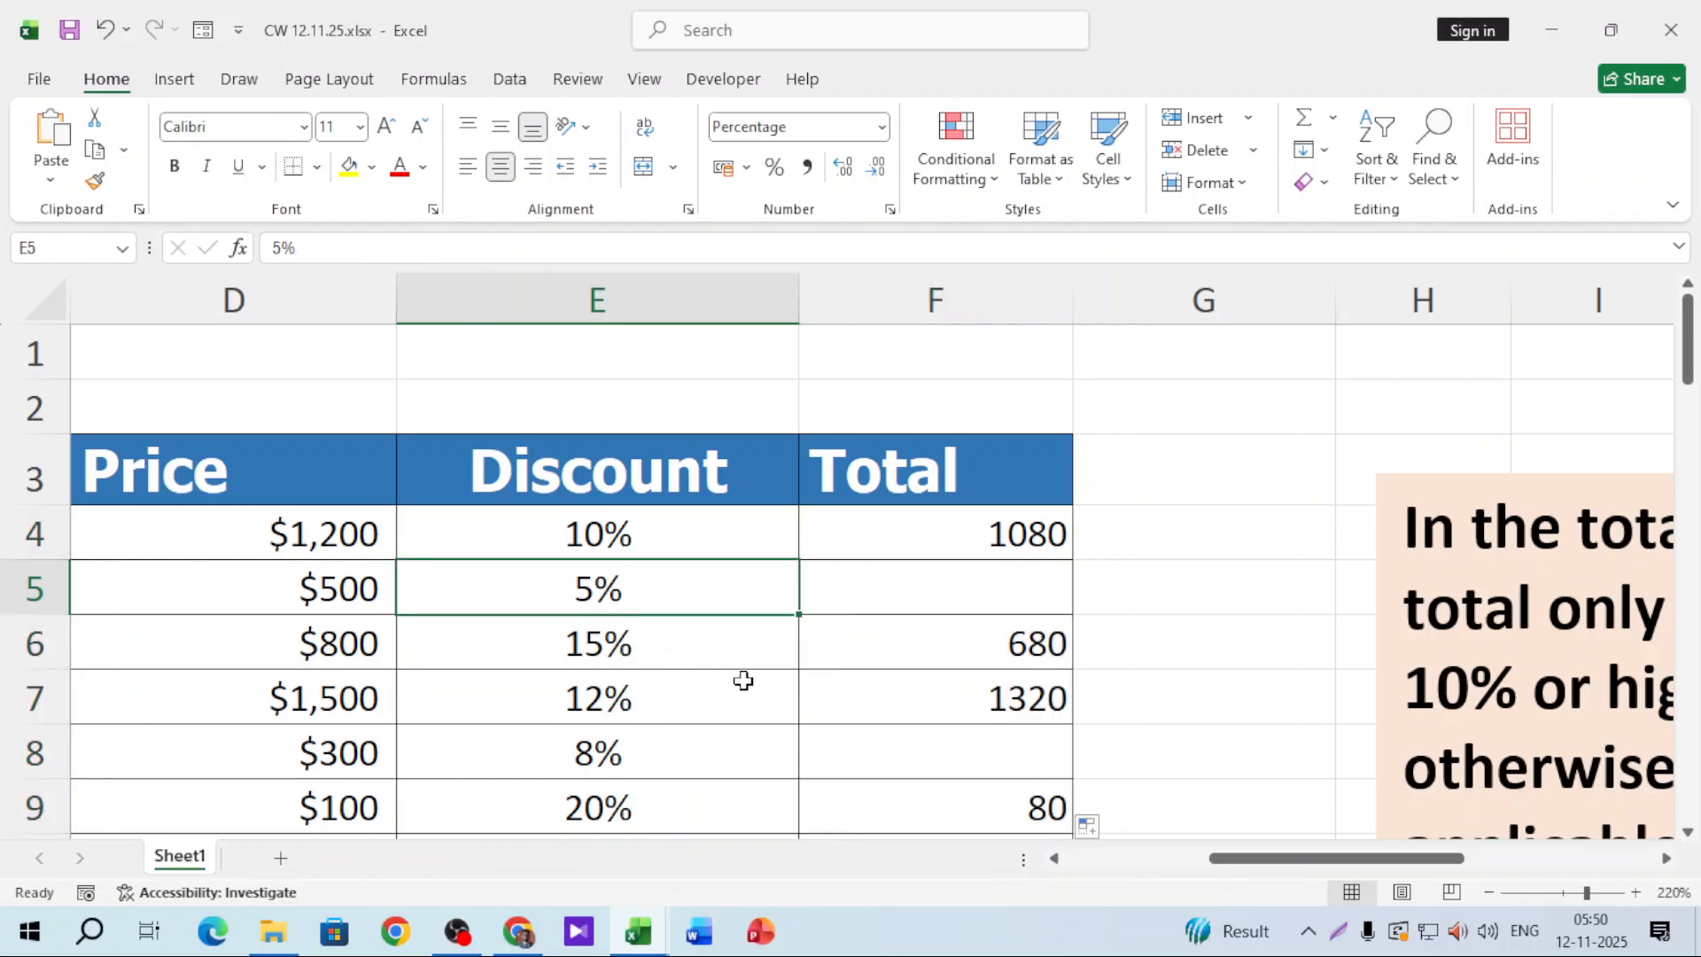
pyautogui.click(714, 753)
pyautogui.scroll(-1, 1028, 594)
pyautogui.click(1020, 597)
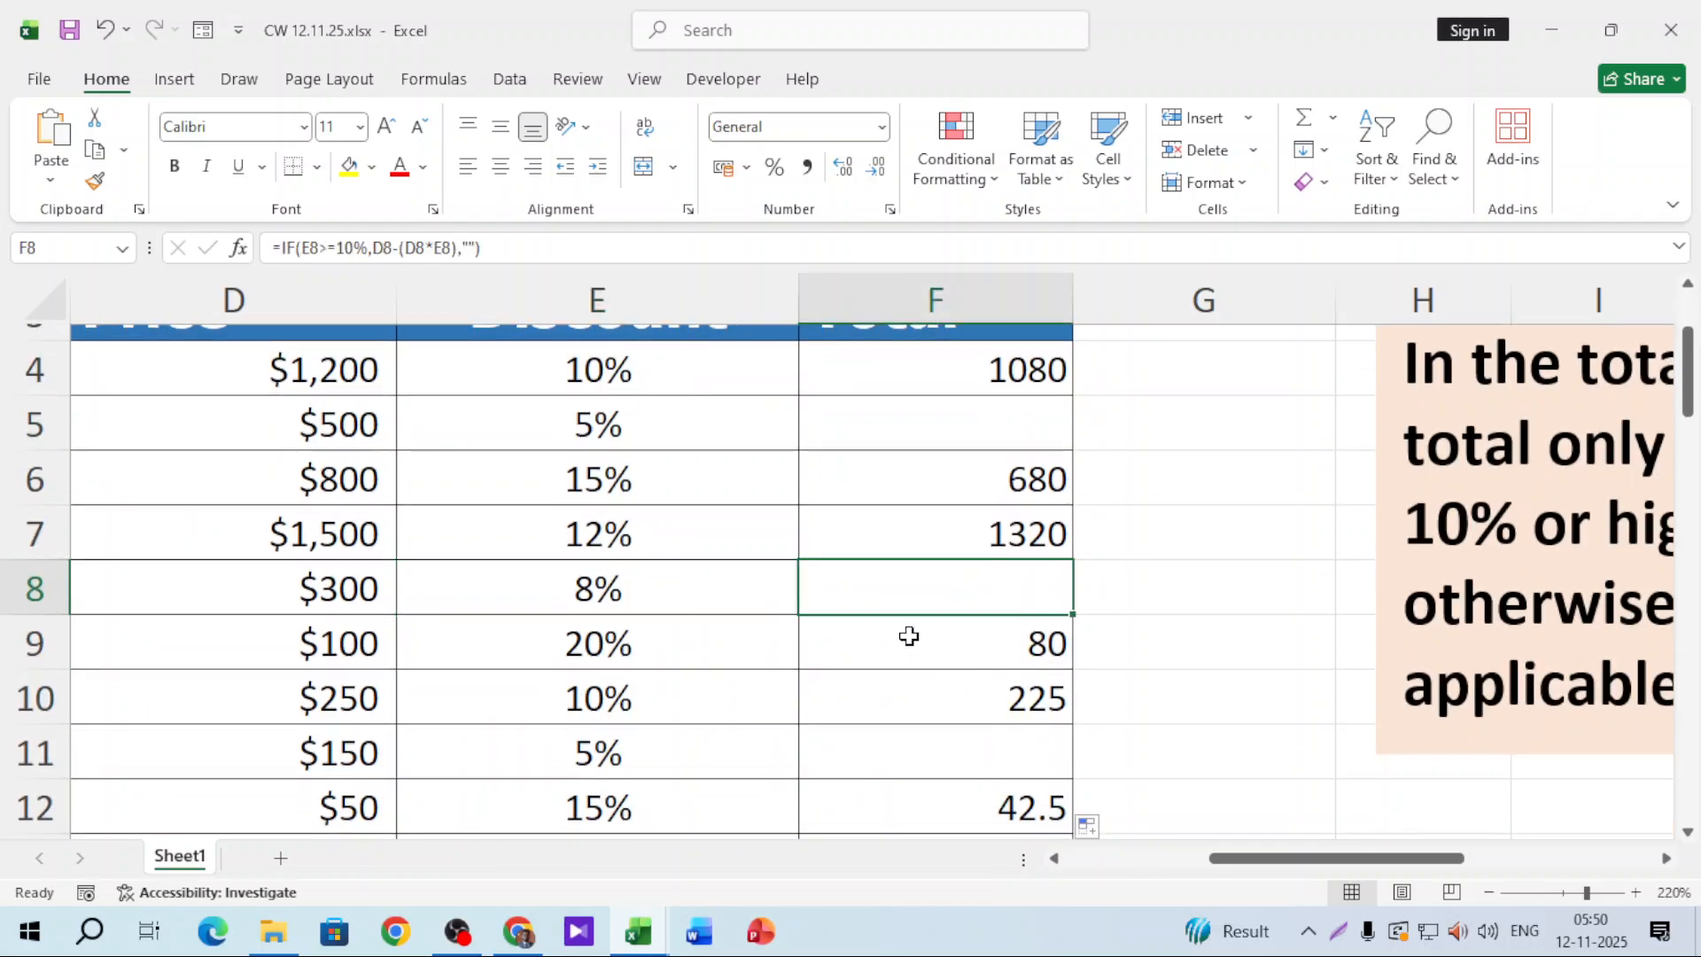
pyautogui.click(692, 763)
pyautogui.click(1026, 736)
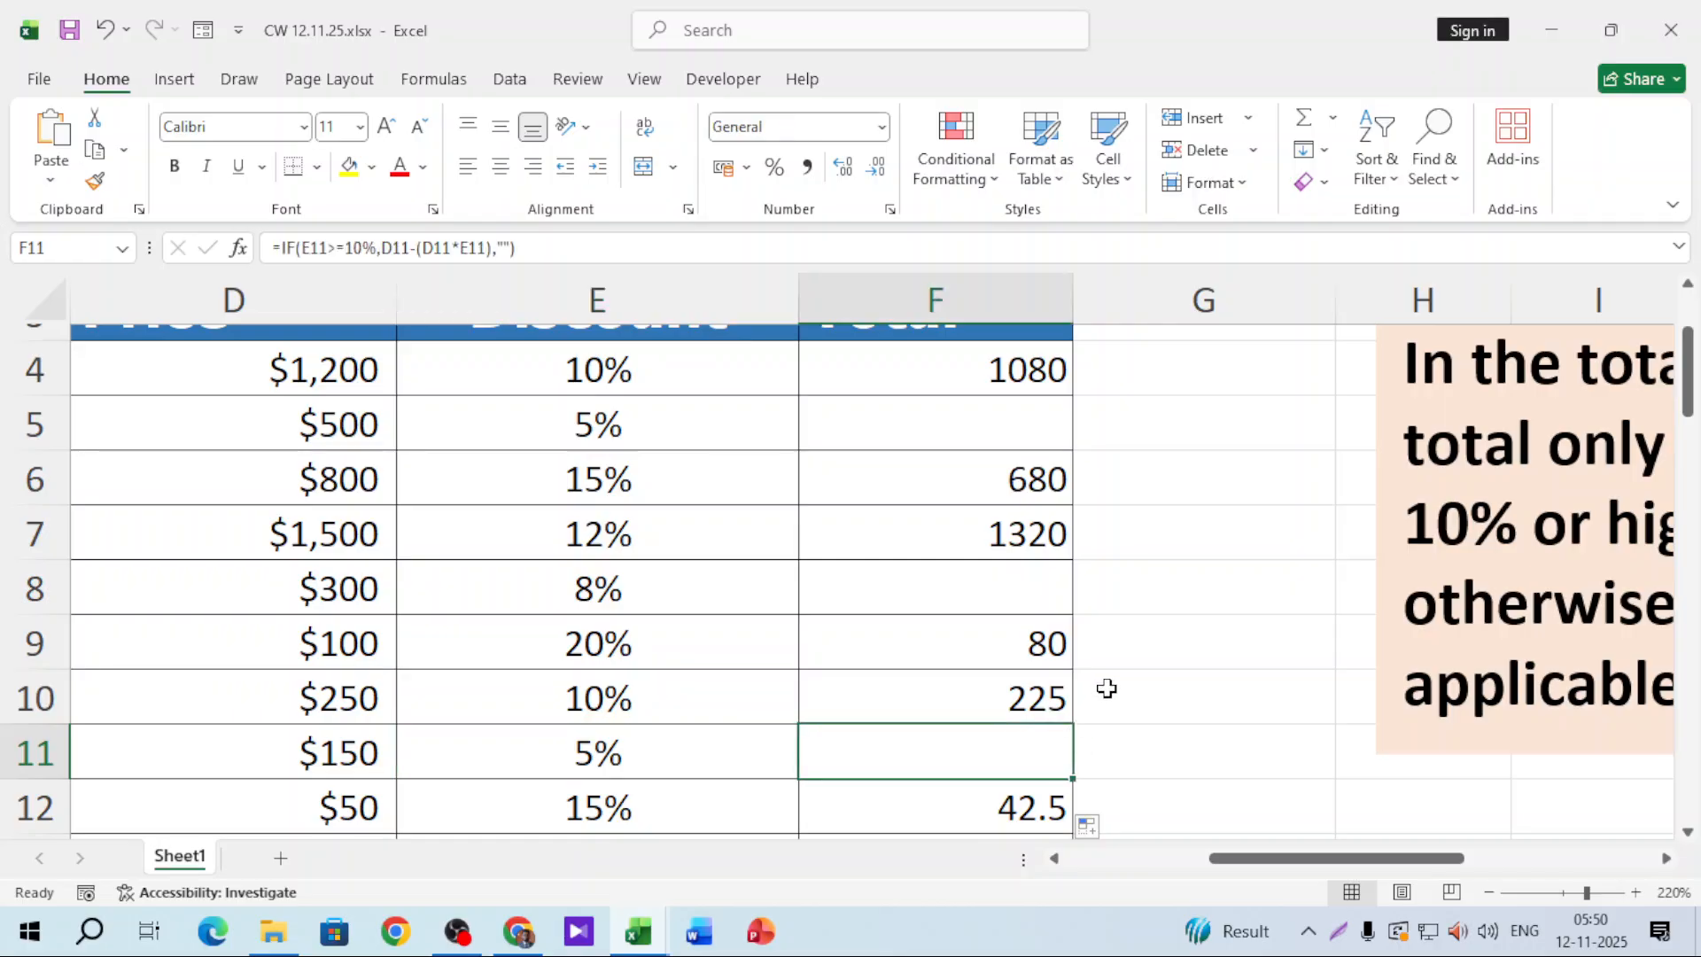
pyautogui.scroll(-1, 1106, 688)
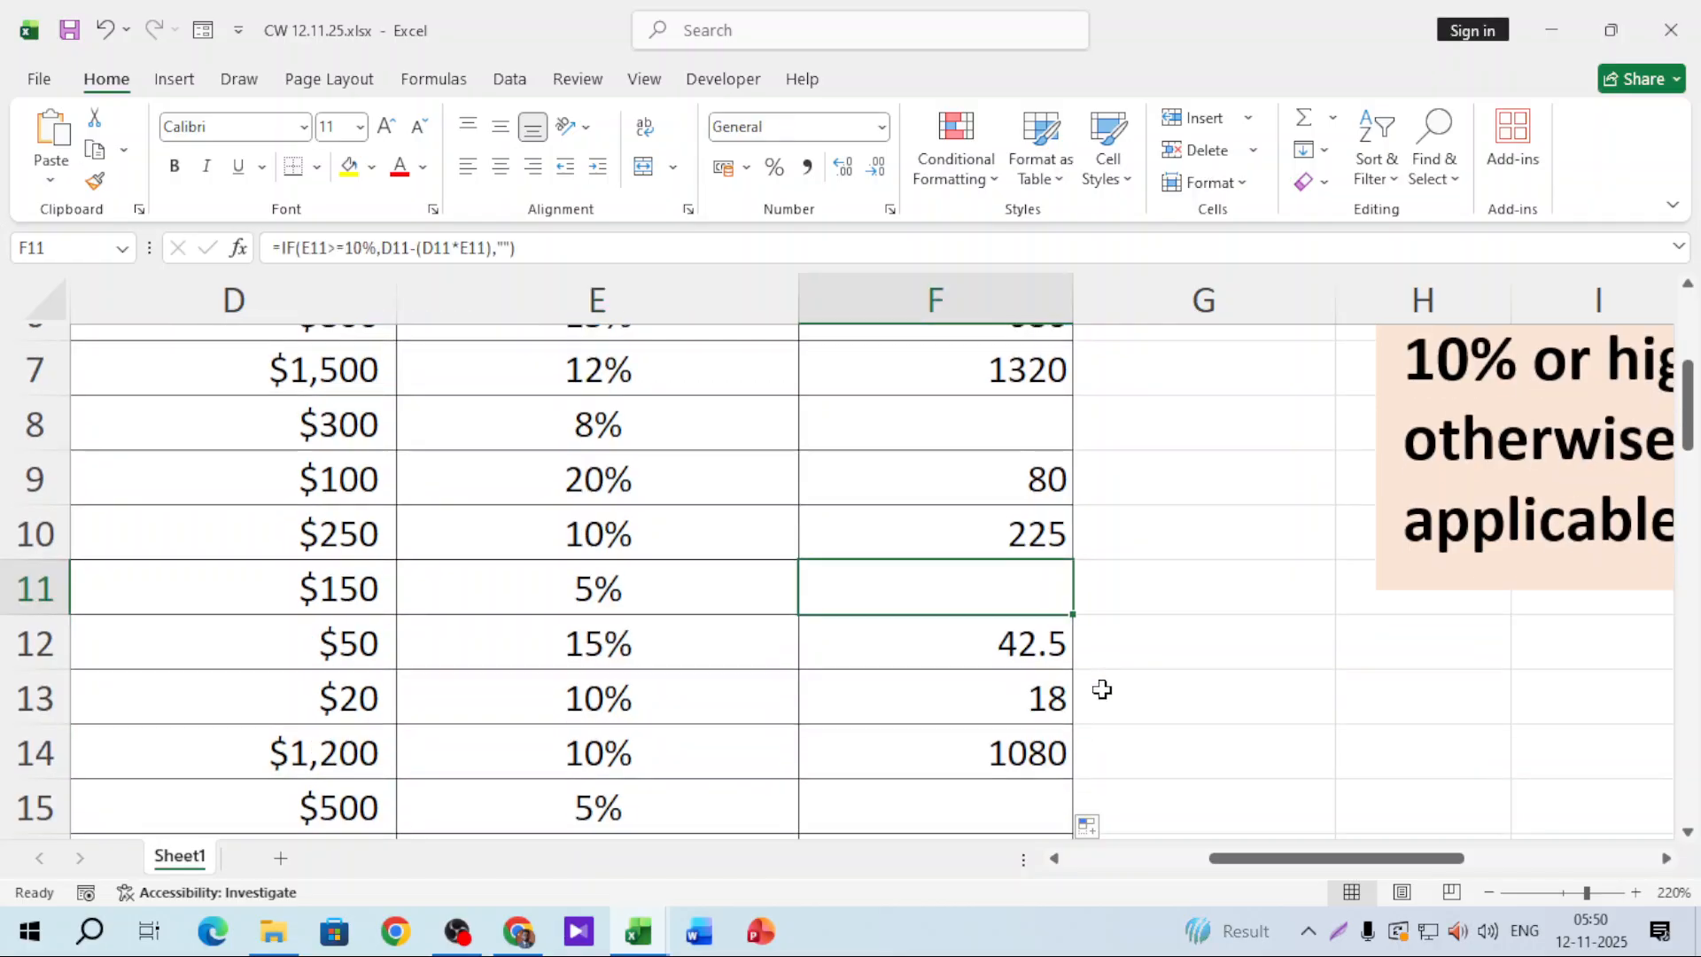
pyautogui.scroll(2, 1432, 588)
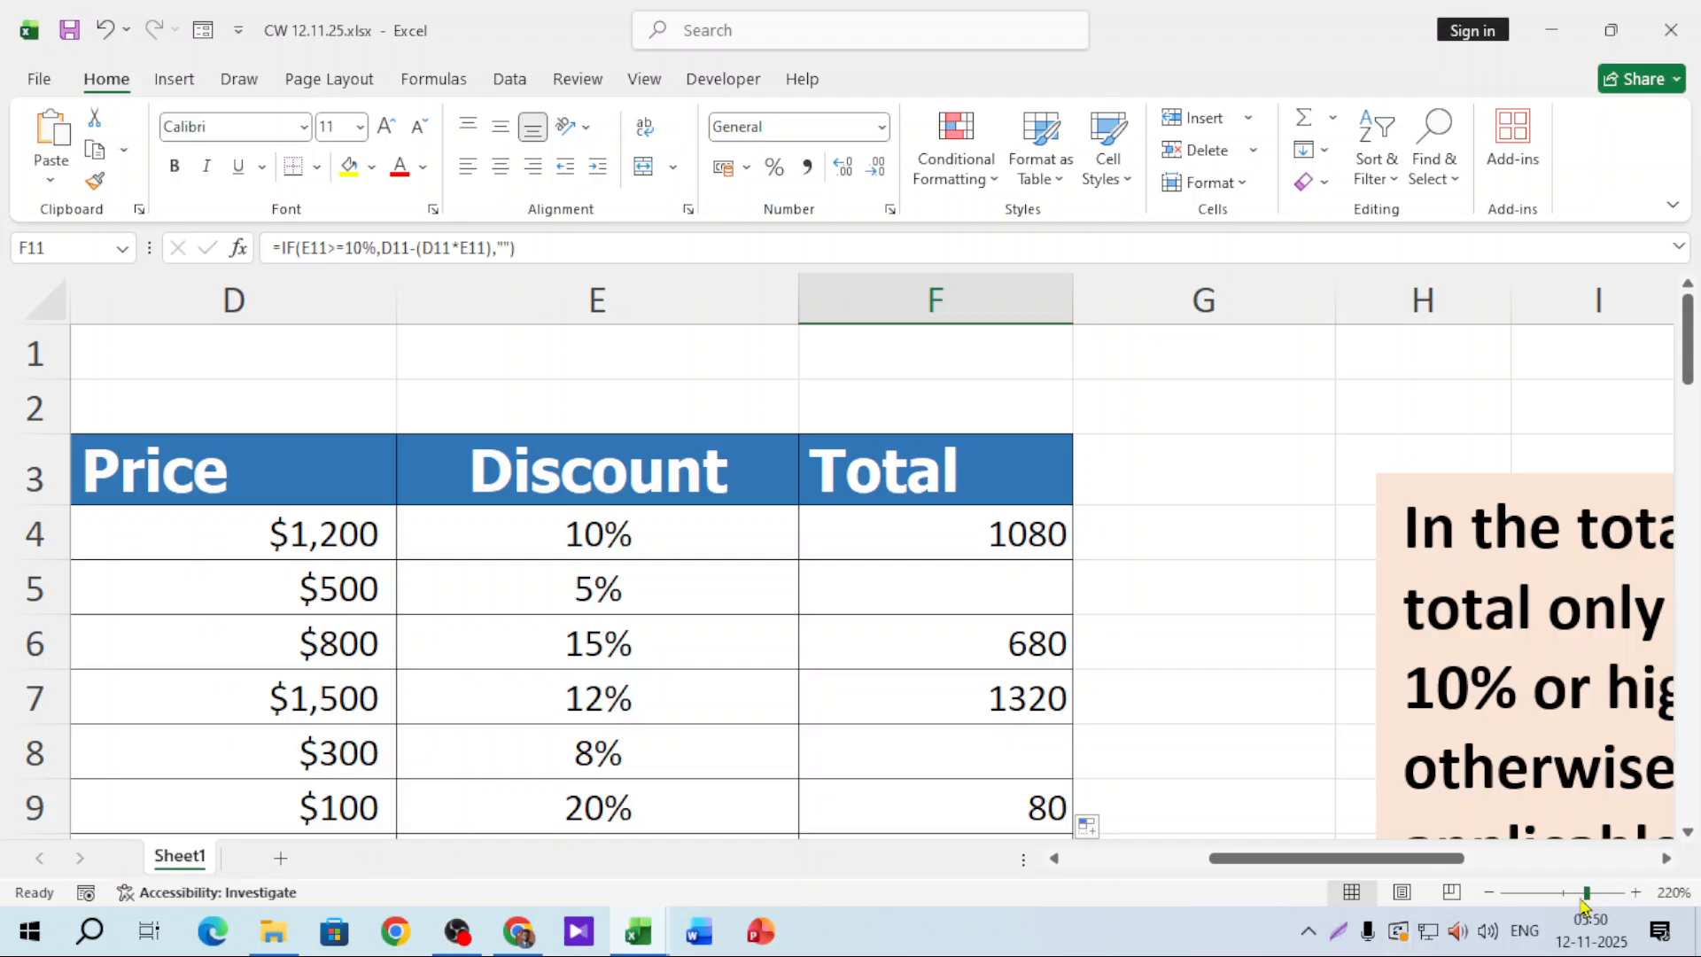
# Step: Zoom out to 160% and review the discounted-price part of the F4 formula unchanged
pyautogui.moveTo(1585, 893); pyautogui.dragTo(1573, 893)
pyautogui.doubleClick(1211, 464)
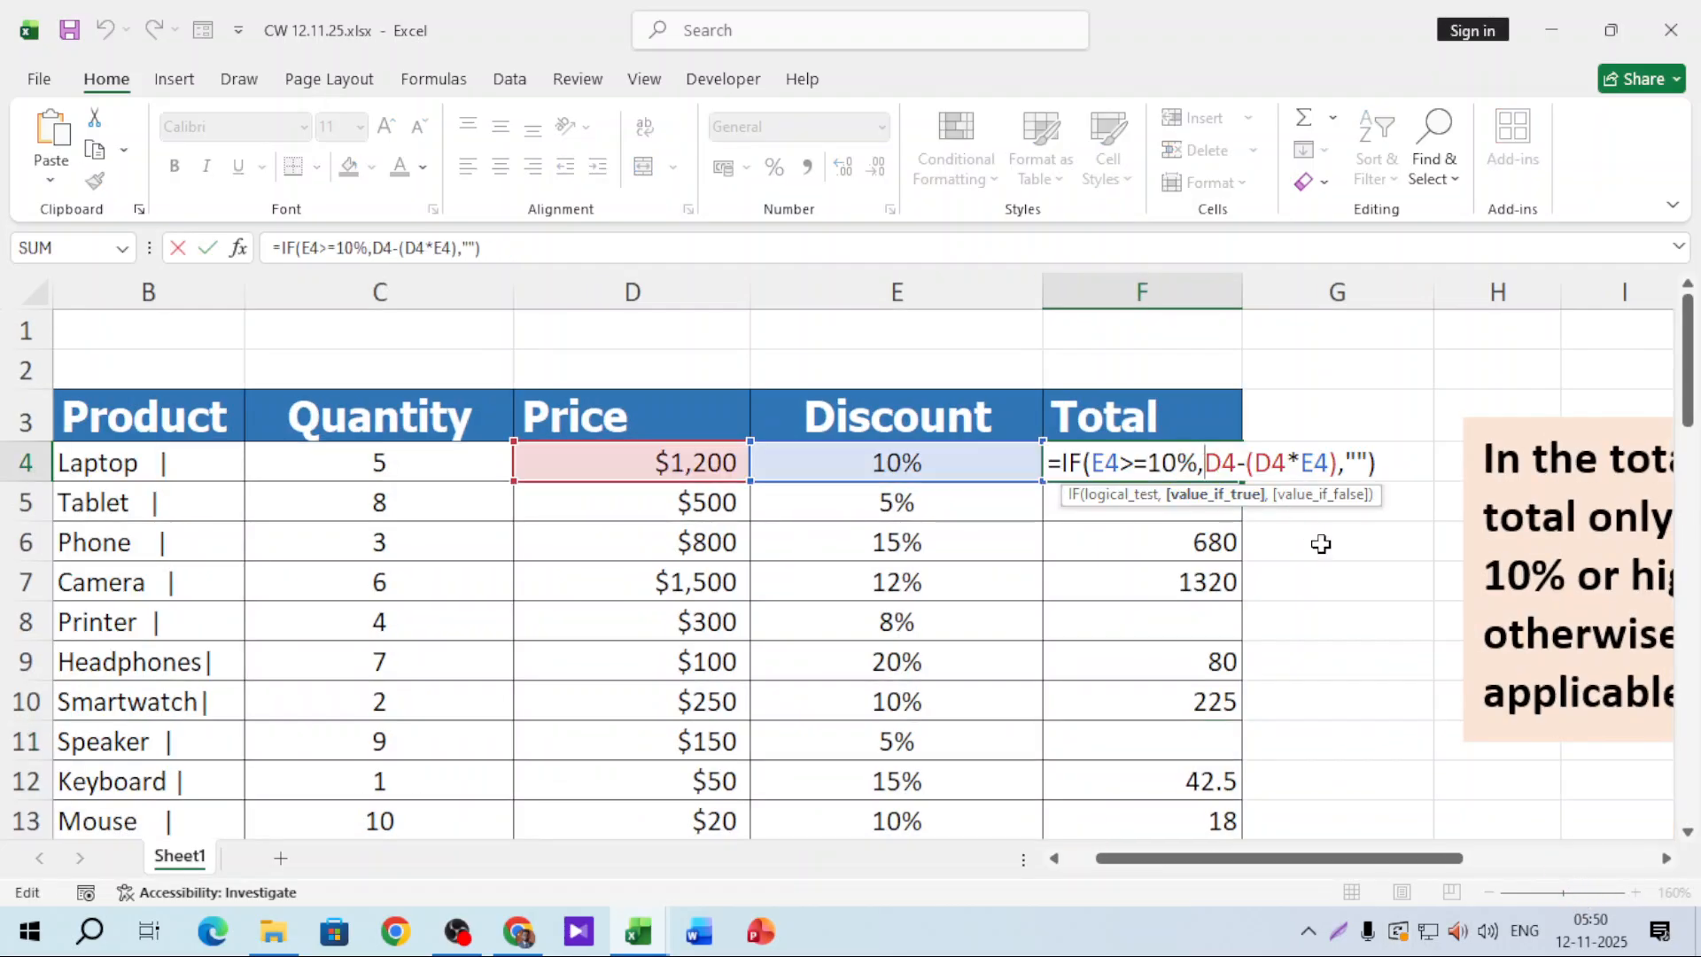
pyautogui.moveTo(1206, 460); pyautogui.dragTo(1370, 460)
pyautogui.click(1215, 469)
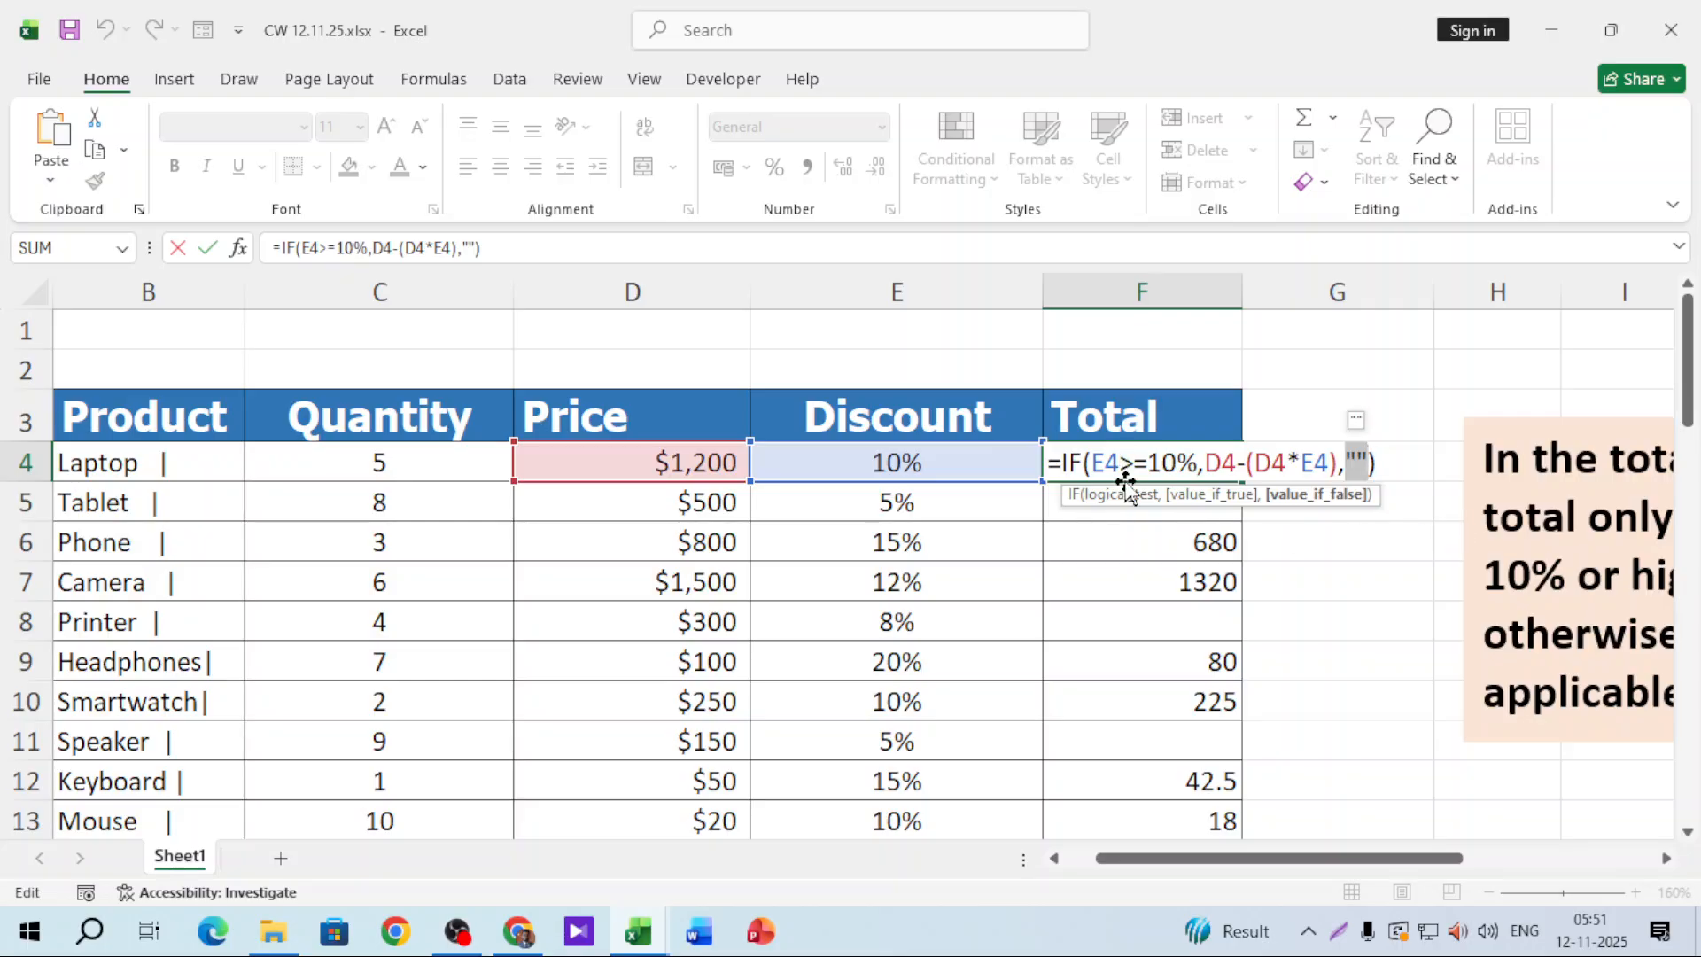
pyautogui.hotkey('ctrl', 'Return')
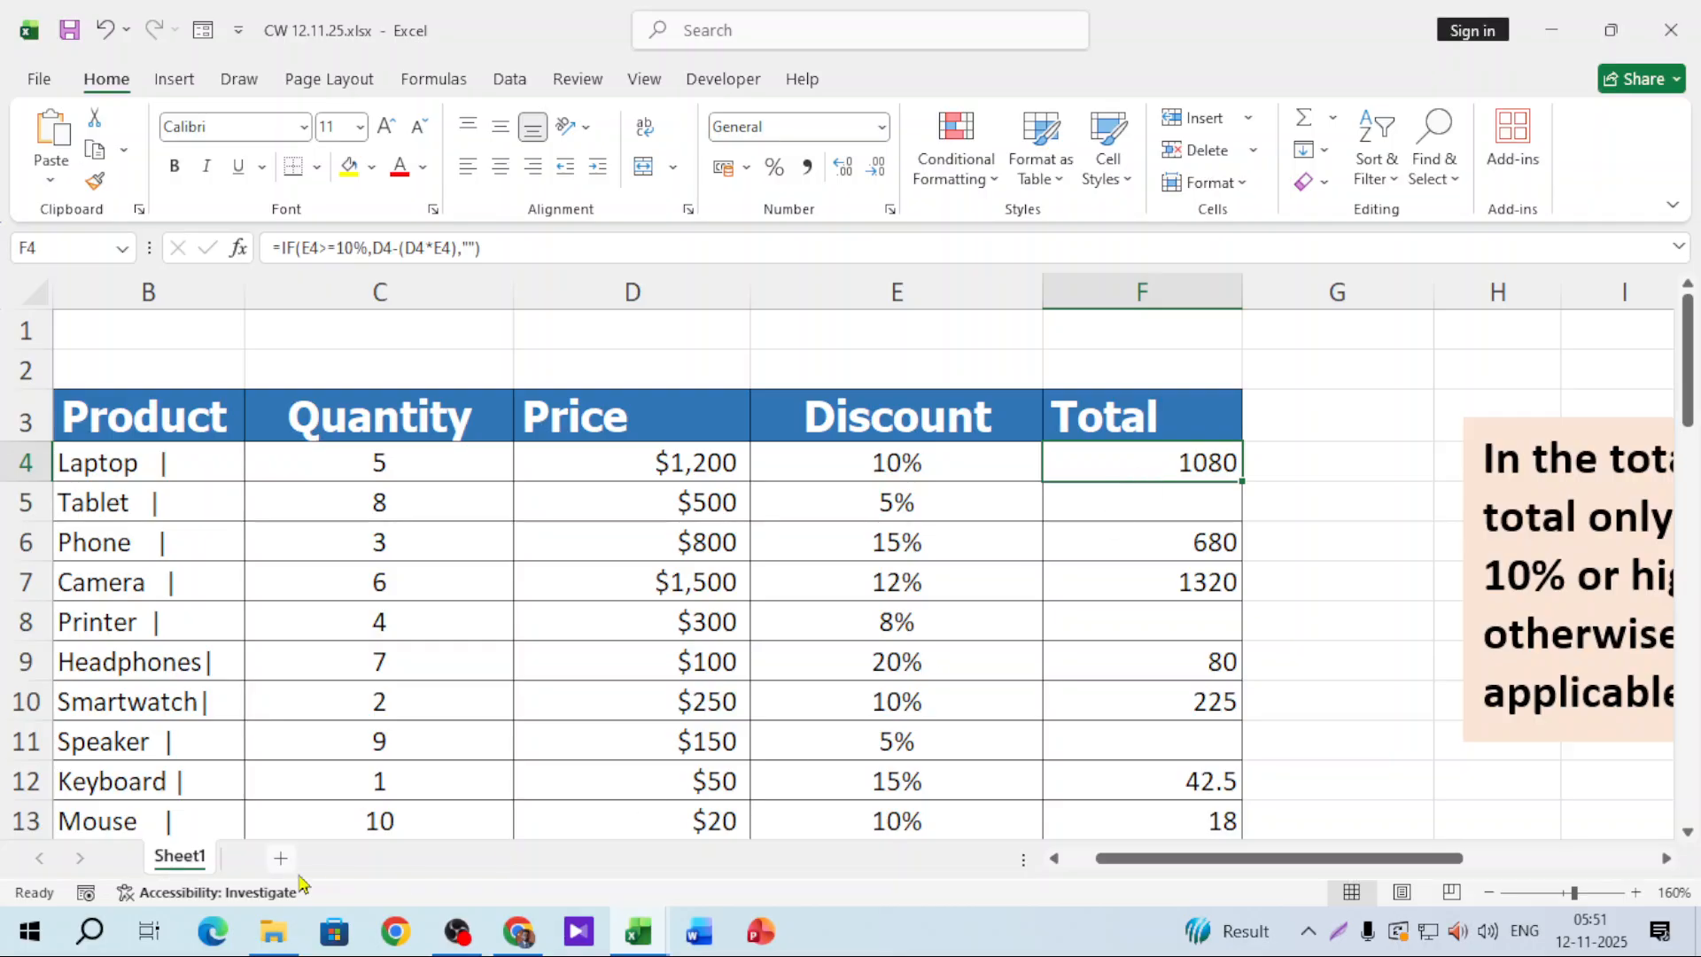
# Step: Open excel_formula_practice_data.xlsx from the Downloads folder's Last month group
pyautogui.click(272, 935)
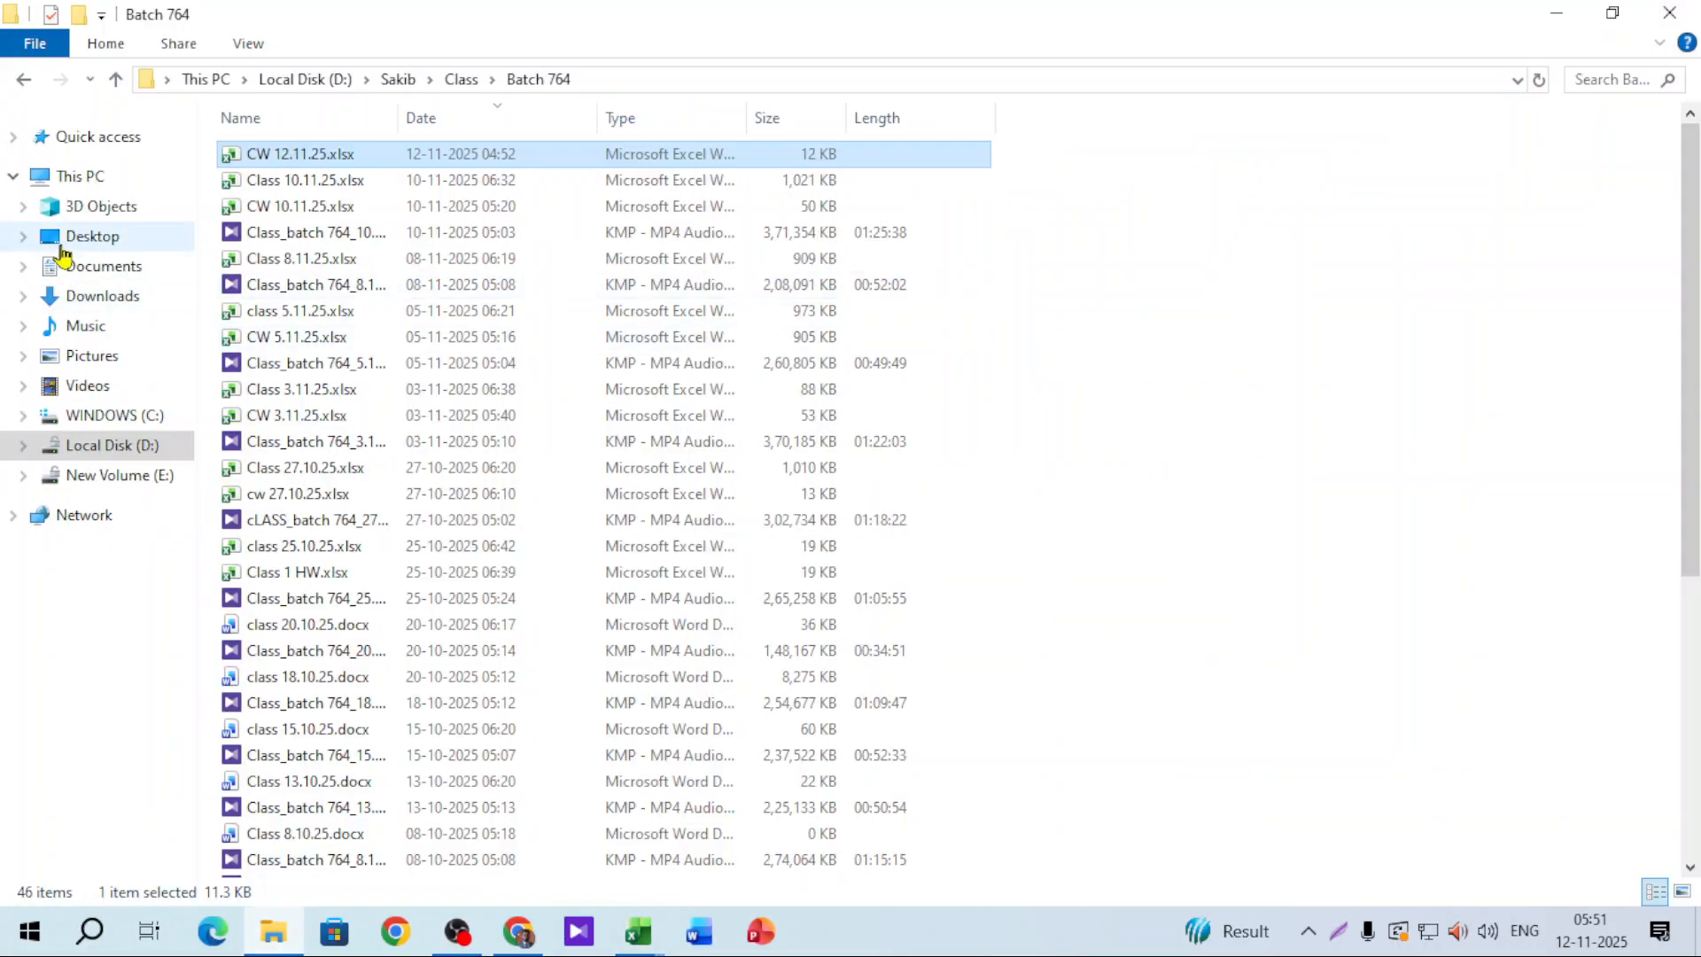
pyautogui.click(87, 295)
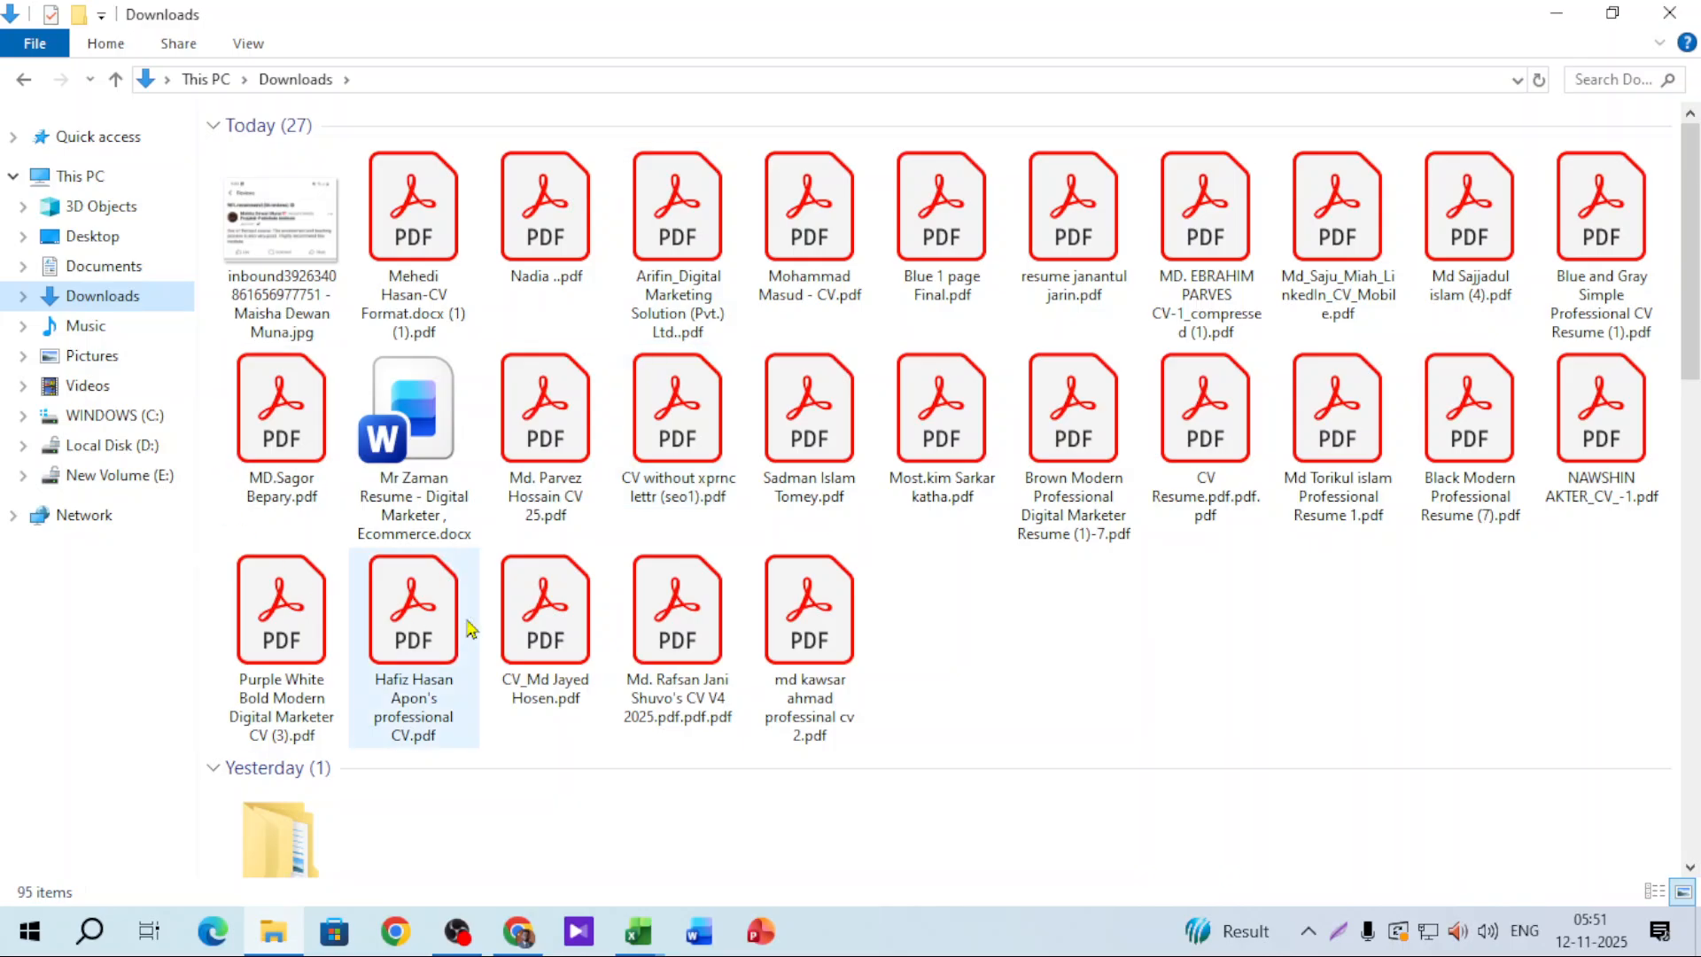
pyautogui.scroll(-7, 496, 607)
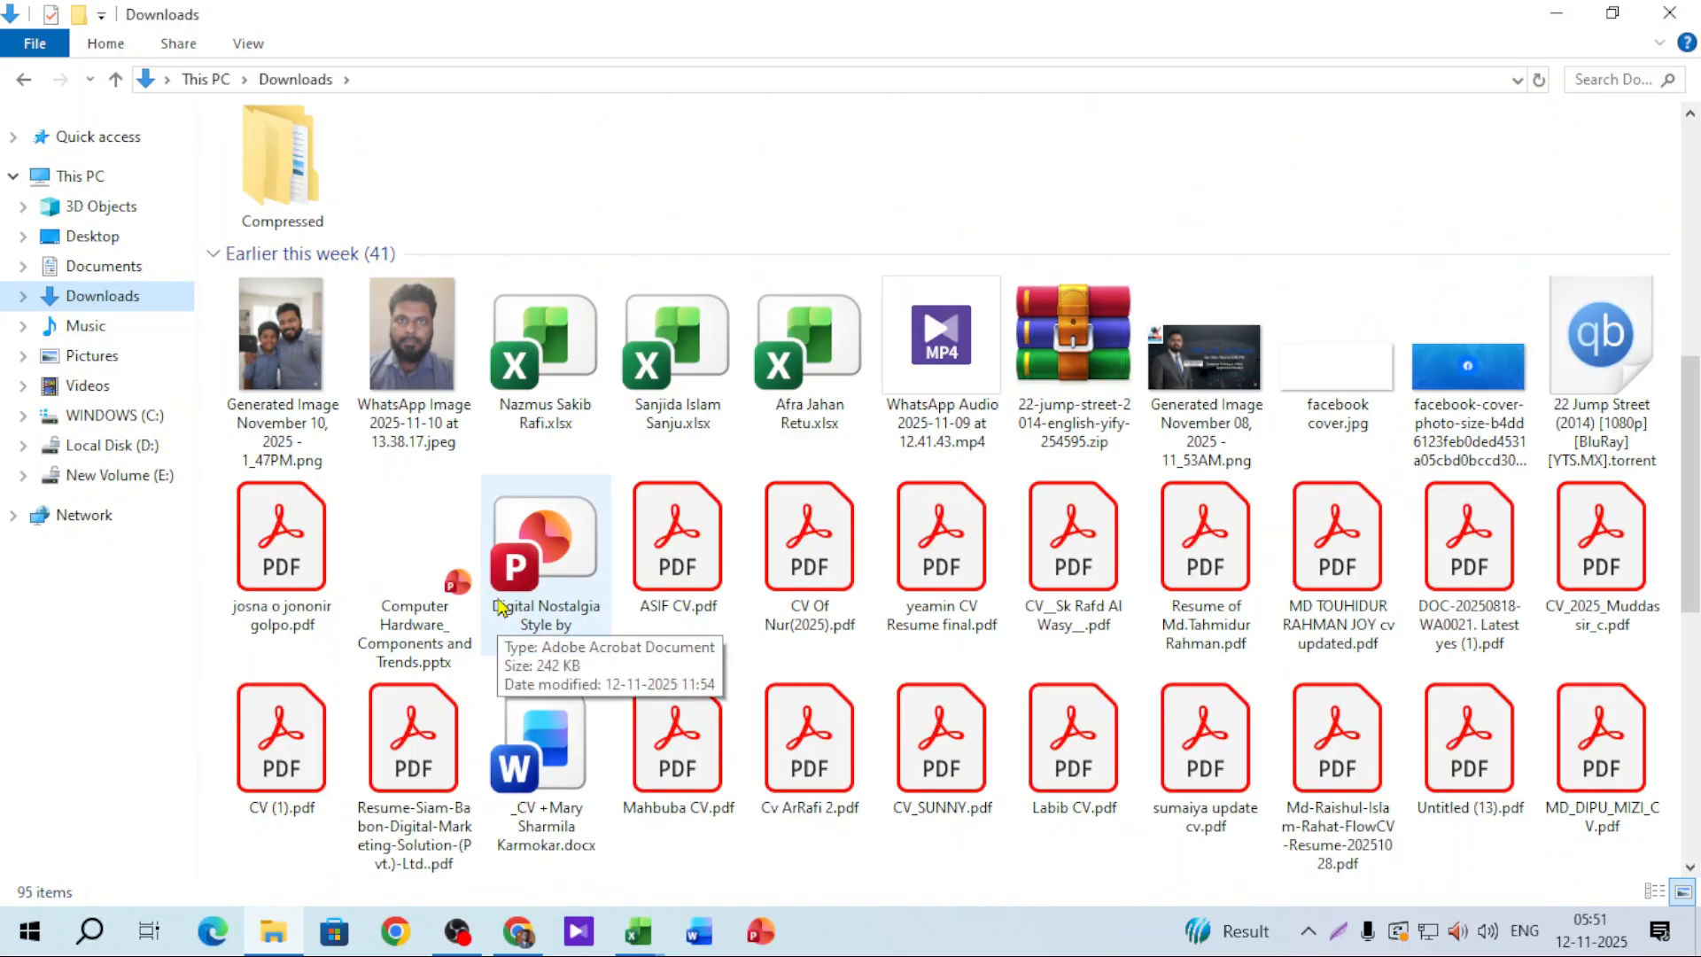
pyautogui.scroll(-8, 501, 607)
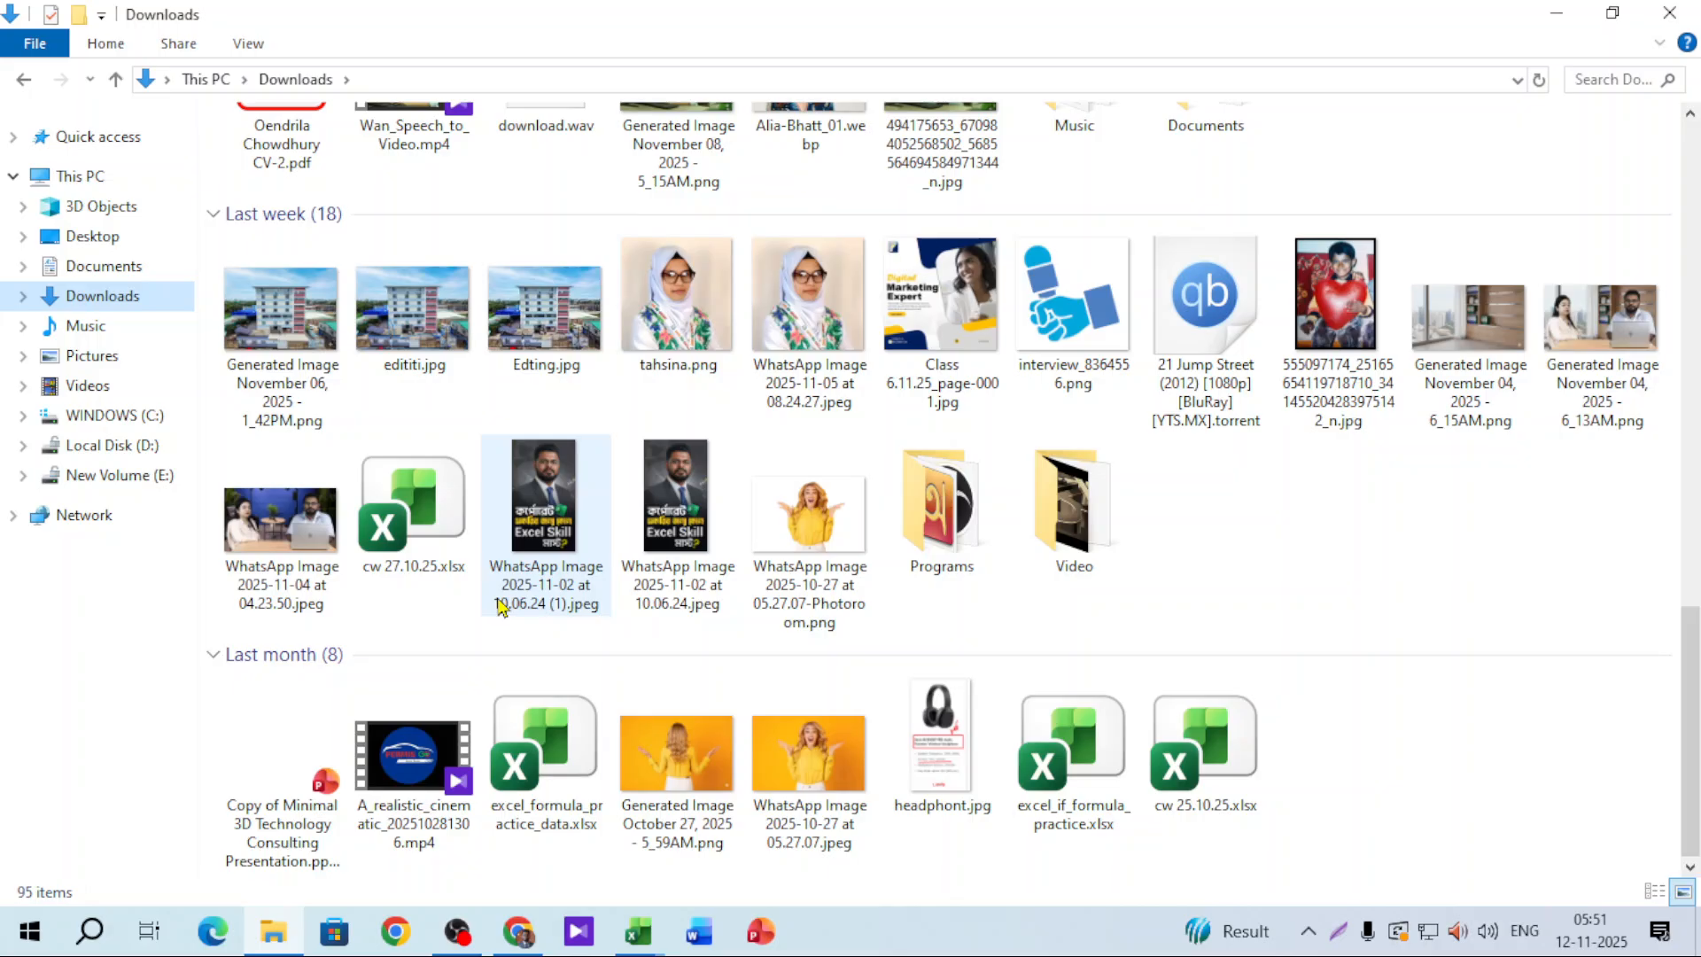
pyautogui.doubleClick(582, 821)
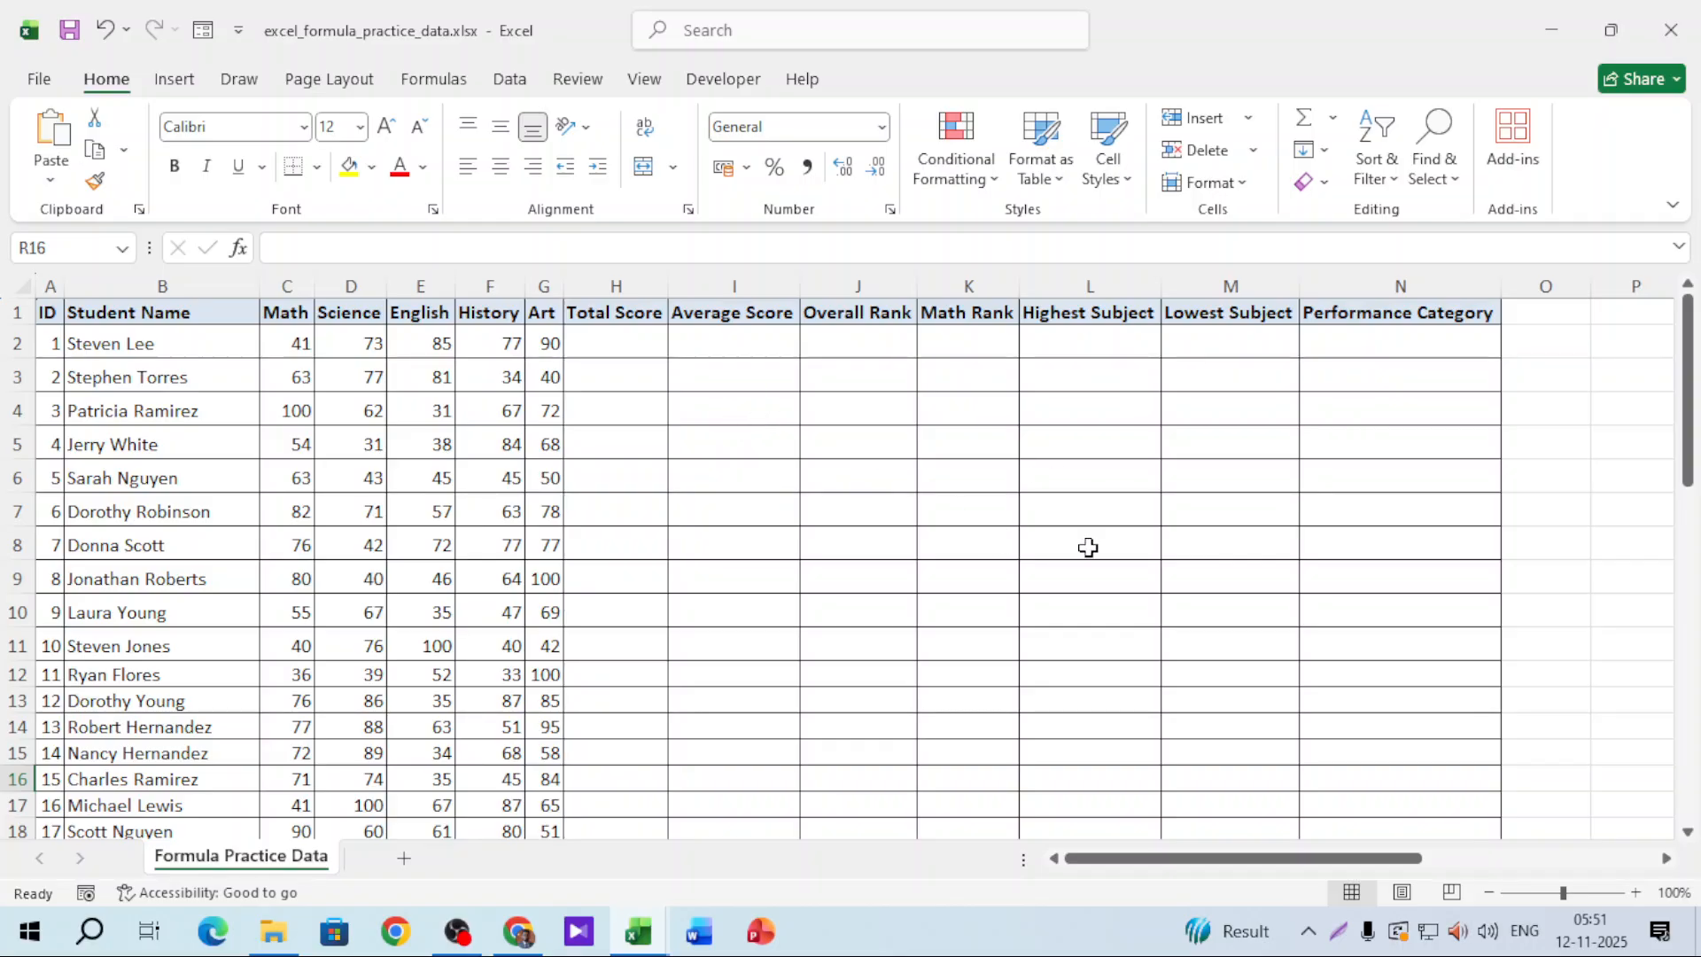
# Step: Read the ten-task formula list in column R, then show thumbnails of the open Excel workbooks
pyautogui.moveTo(1326, 867); pyautogui.dragTo(1550, 867)
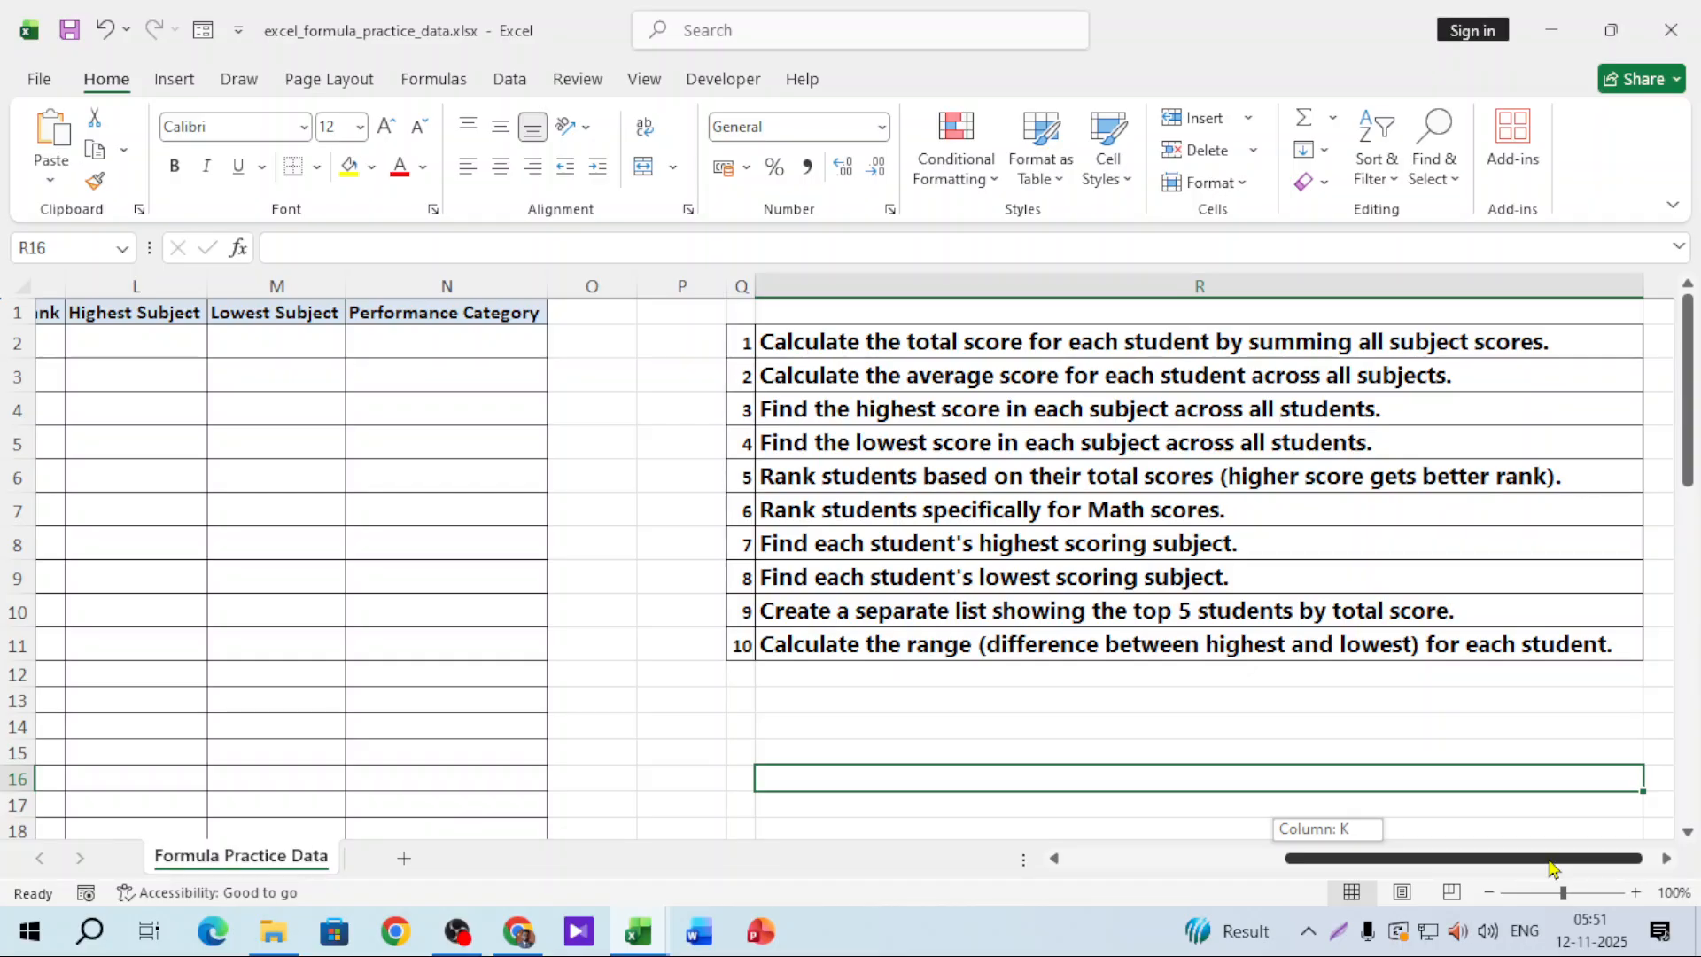
pyautogui.click(1002, 653)
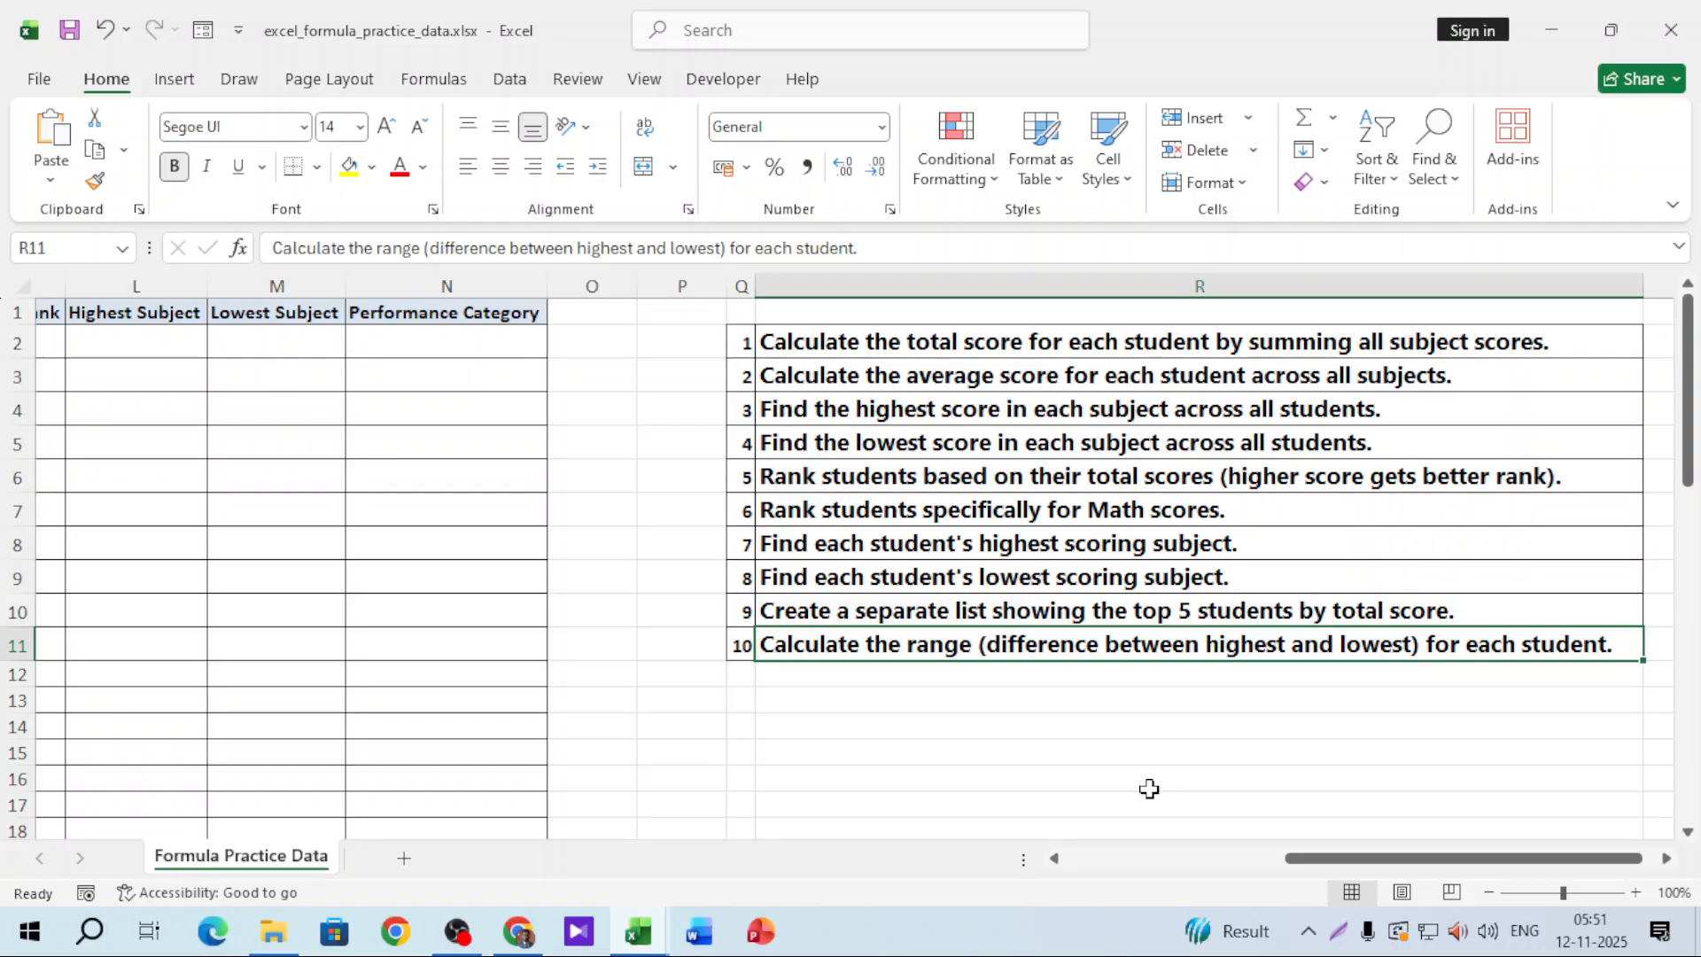
pyautogui.moveTo(1381, 857); pyautogui.dragTo(1258, 858)
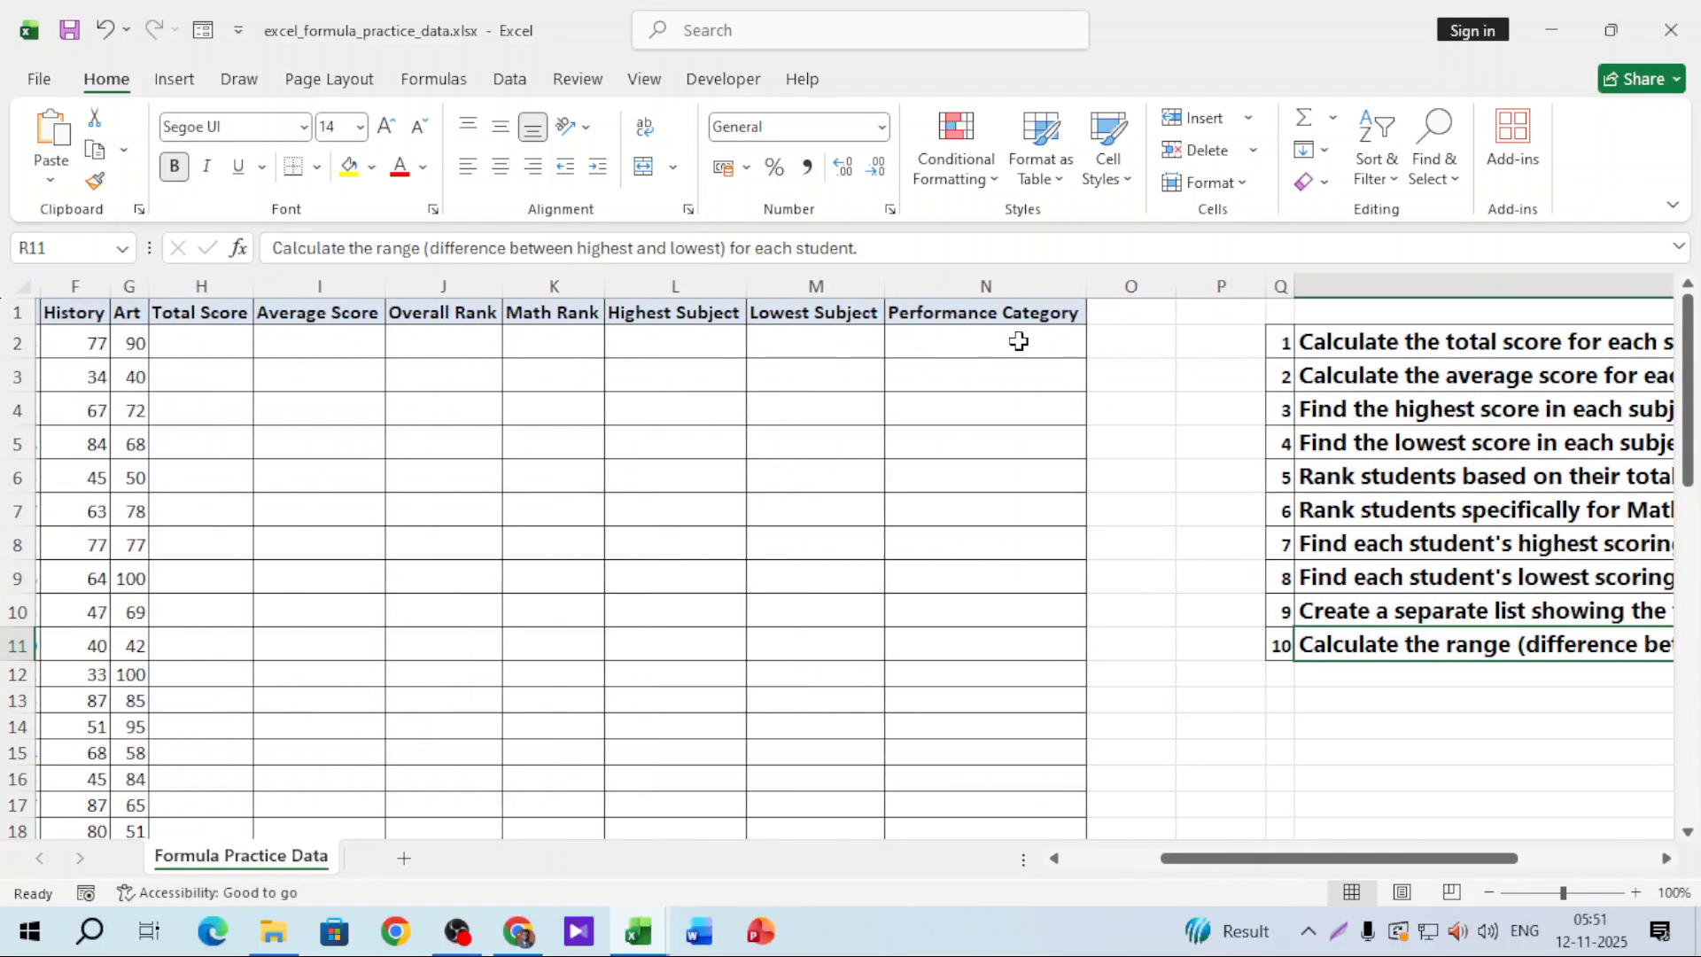
pyautogui.moveTo(1001, 342); pyautogui.dragTo(1005, 532)
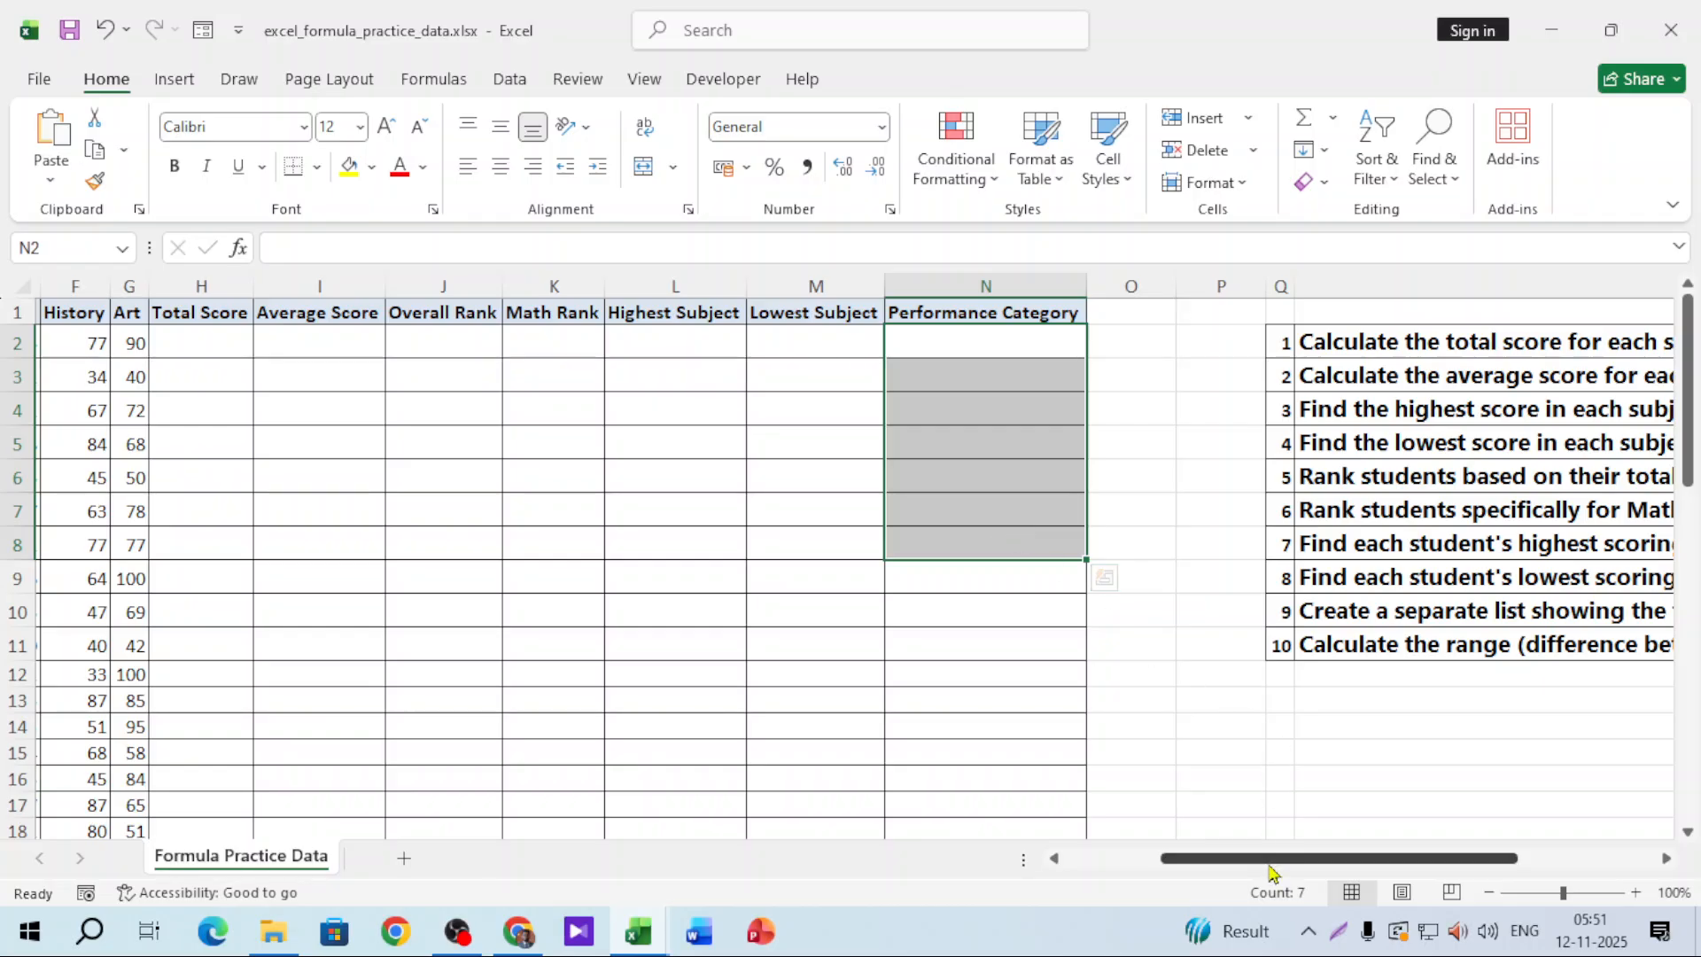
pyautogui.moveTo(1272, 865); pyautogui.dragTo(1168, 866)
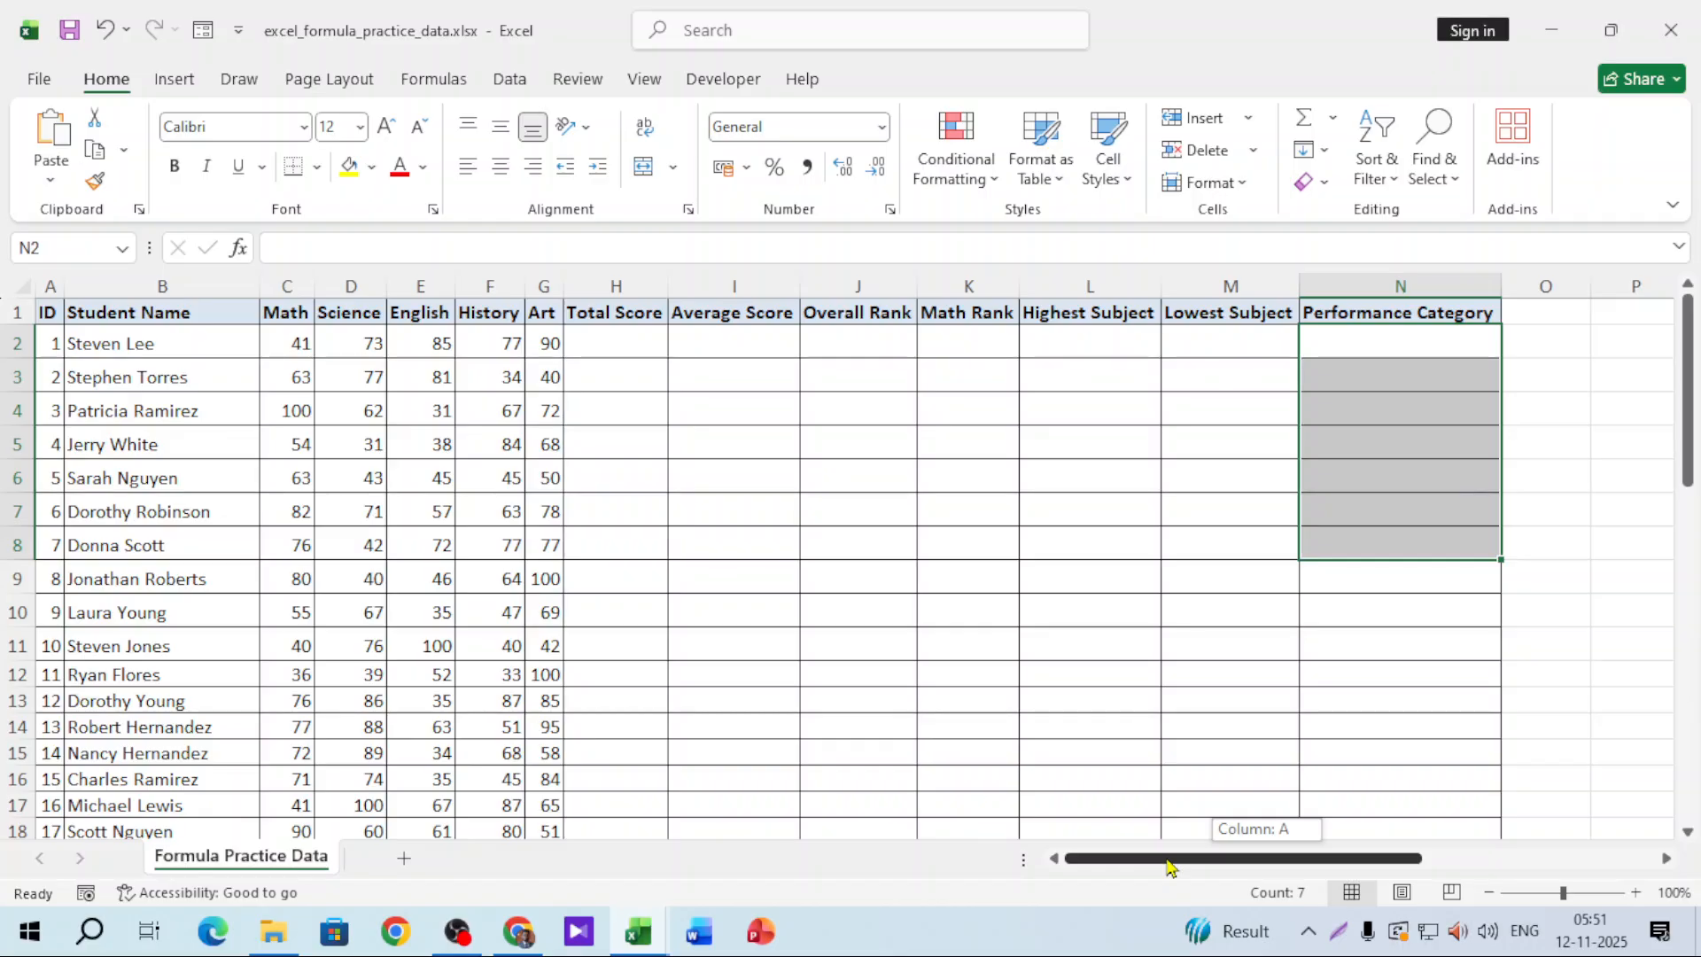
pyautogui.moveTo(1168, 861); pyautogui.dragTo(1172, 820)
pyautogui.click(1328, 331)
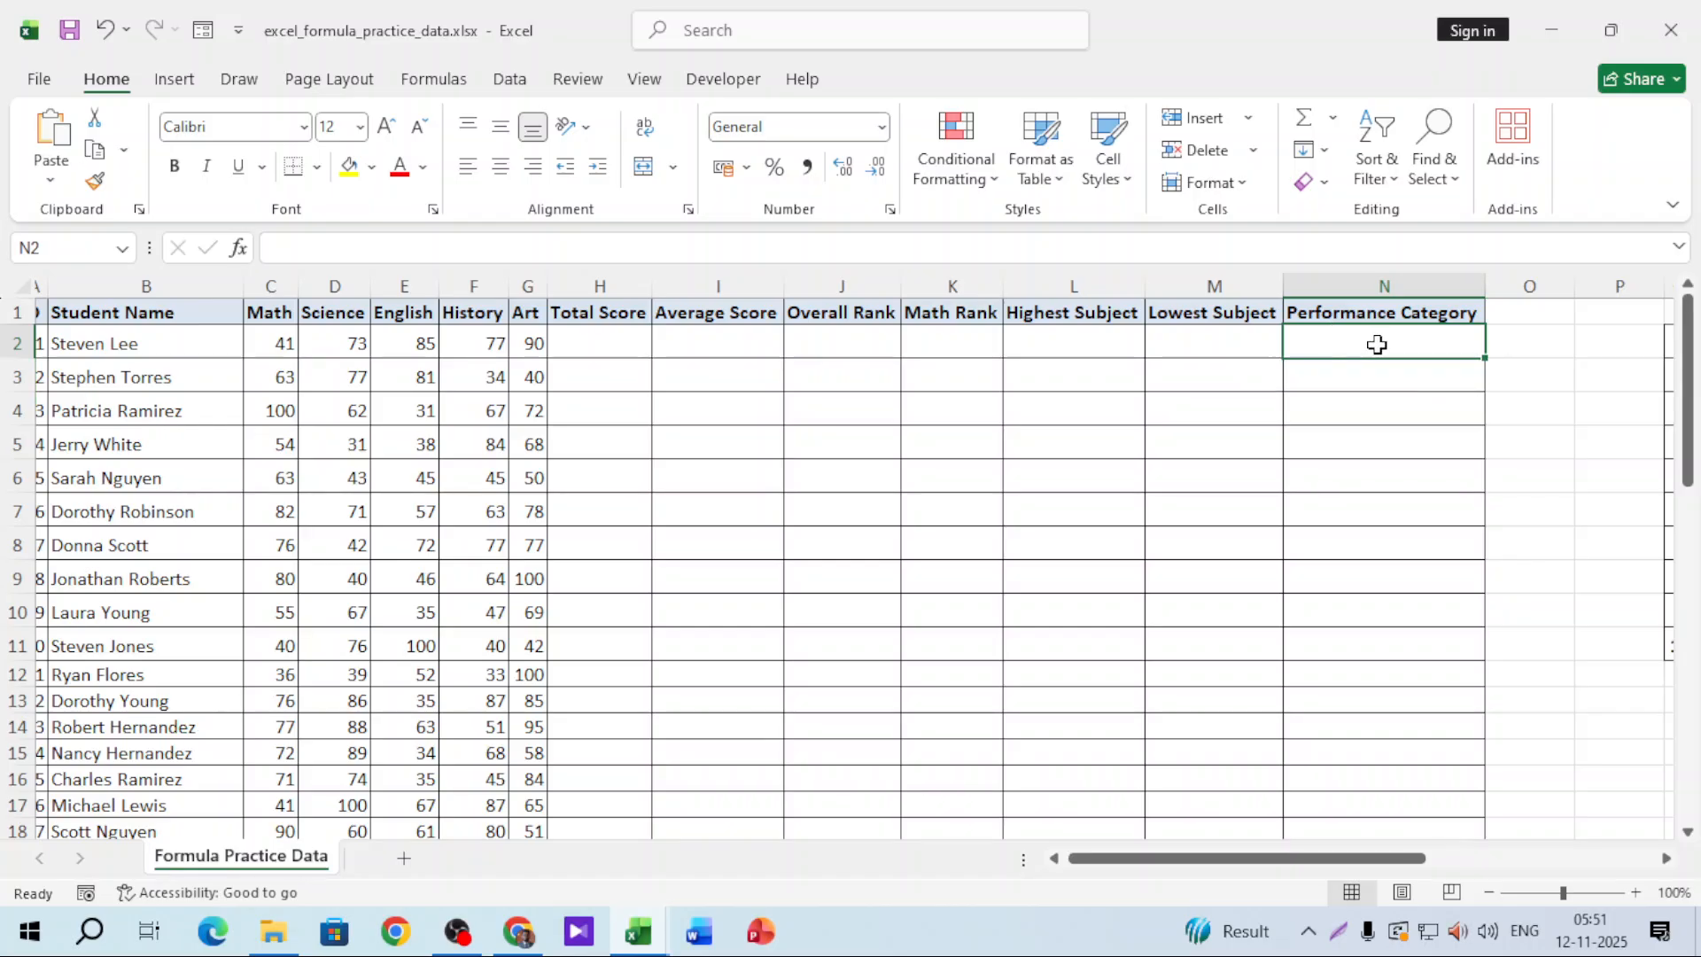
pyautogui.moveTo(1321, 832)
pyautogui.mouseDown()
pyautogui.moveTo(1545, 834)
pyautogui.moveTo(1324, 835)
pyautogui.mouseUp()
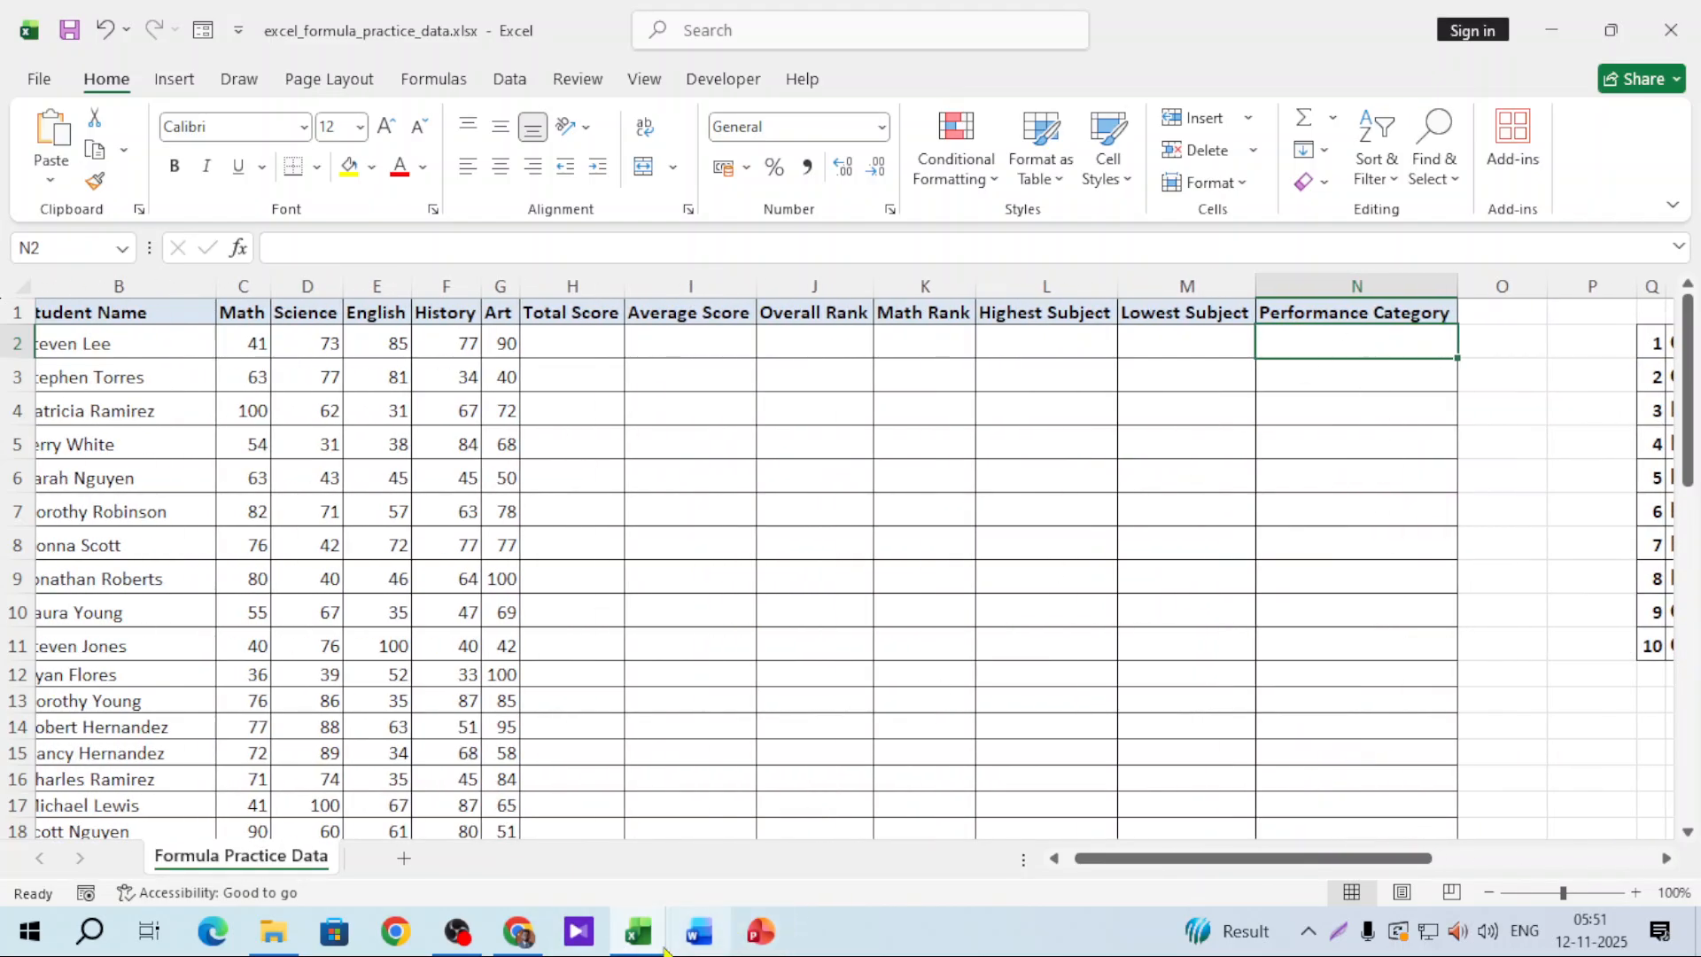
pyautogui.click(637, 931)
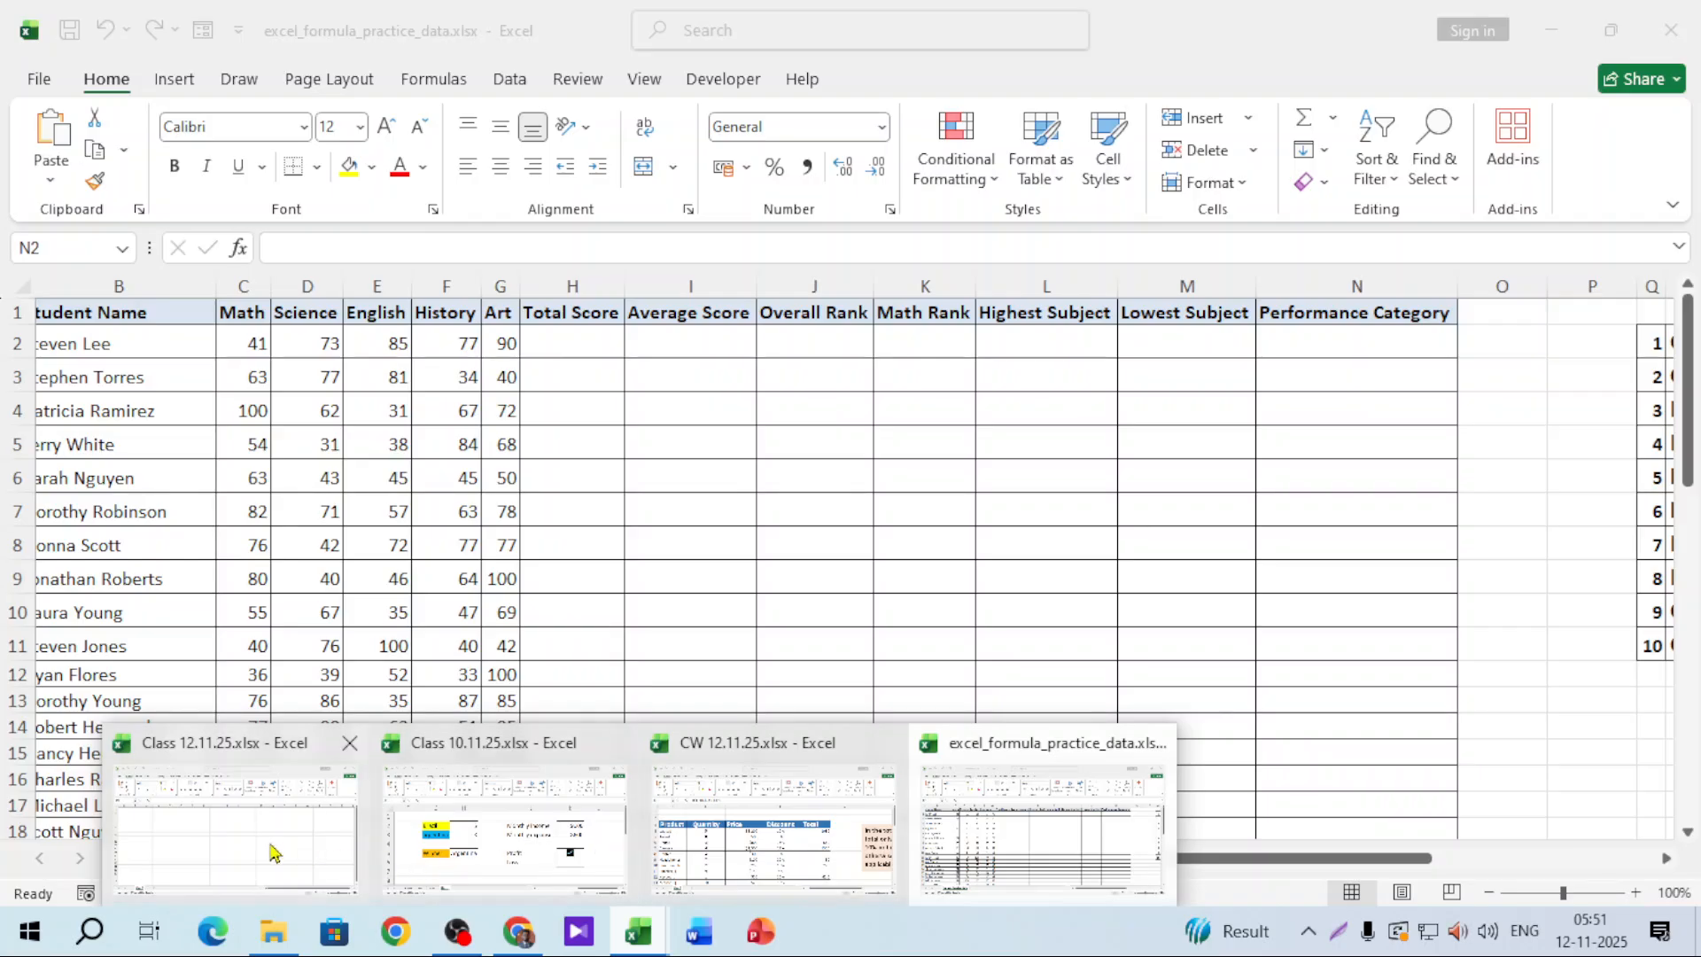
# Step: Switch to Class 12.11.25.xlsx, zoom to 166%, and enter headers 'students name', 'Marks', 'Grade' in A1:C1
pyautogui.click(272, 852)
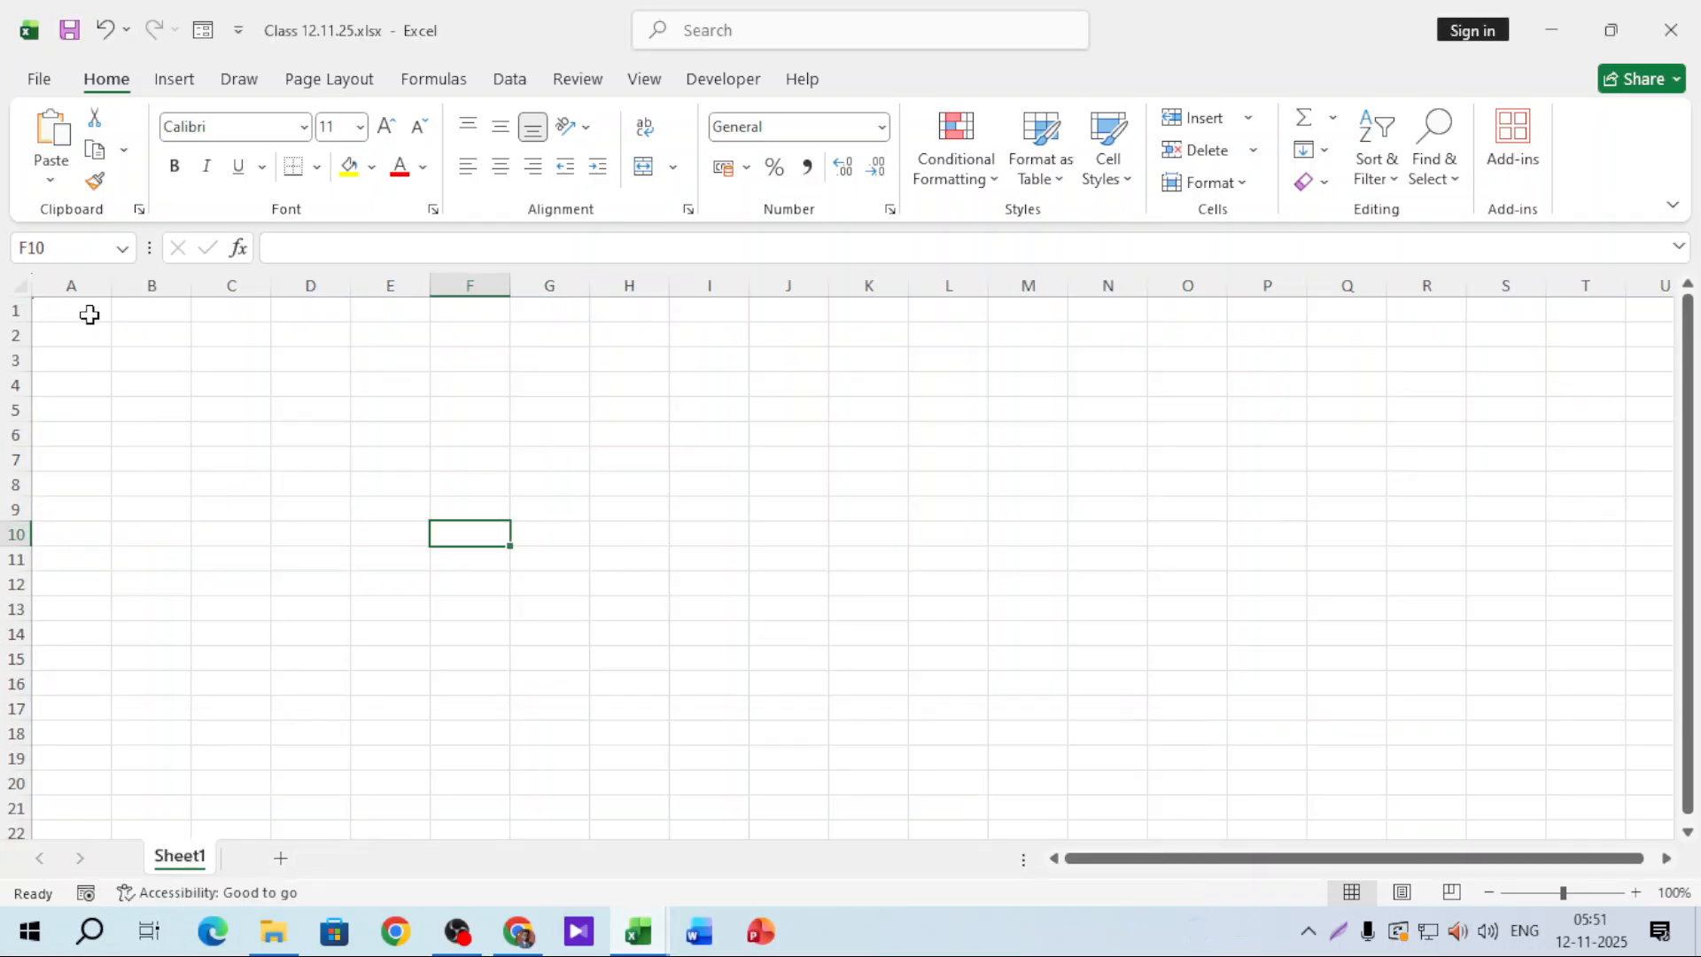
pyautogui.click(89, 315)
pyautogui.click(1576, 896)
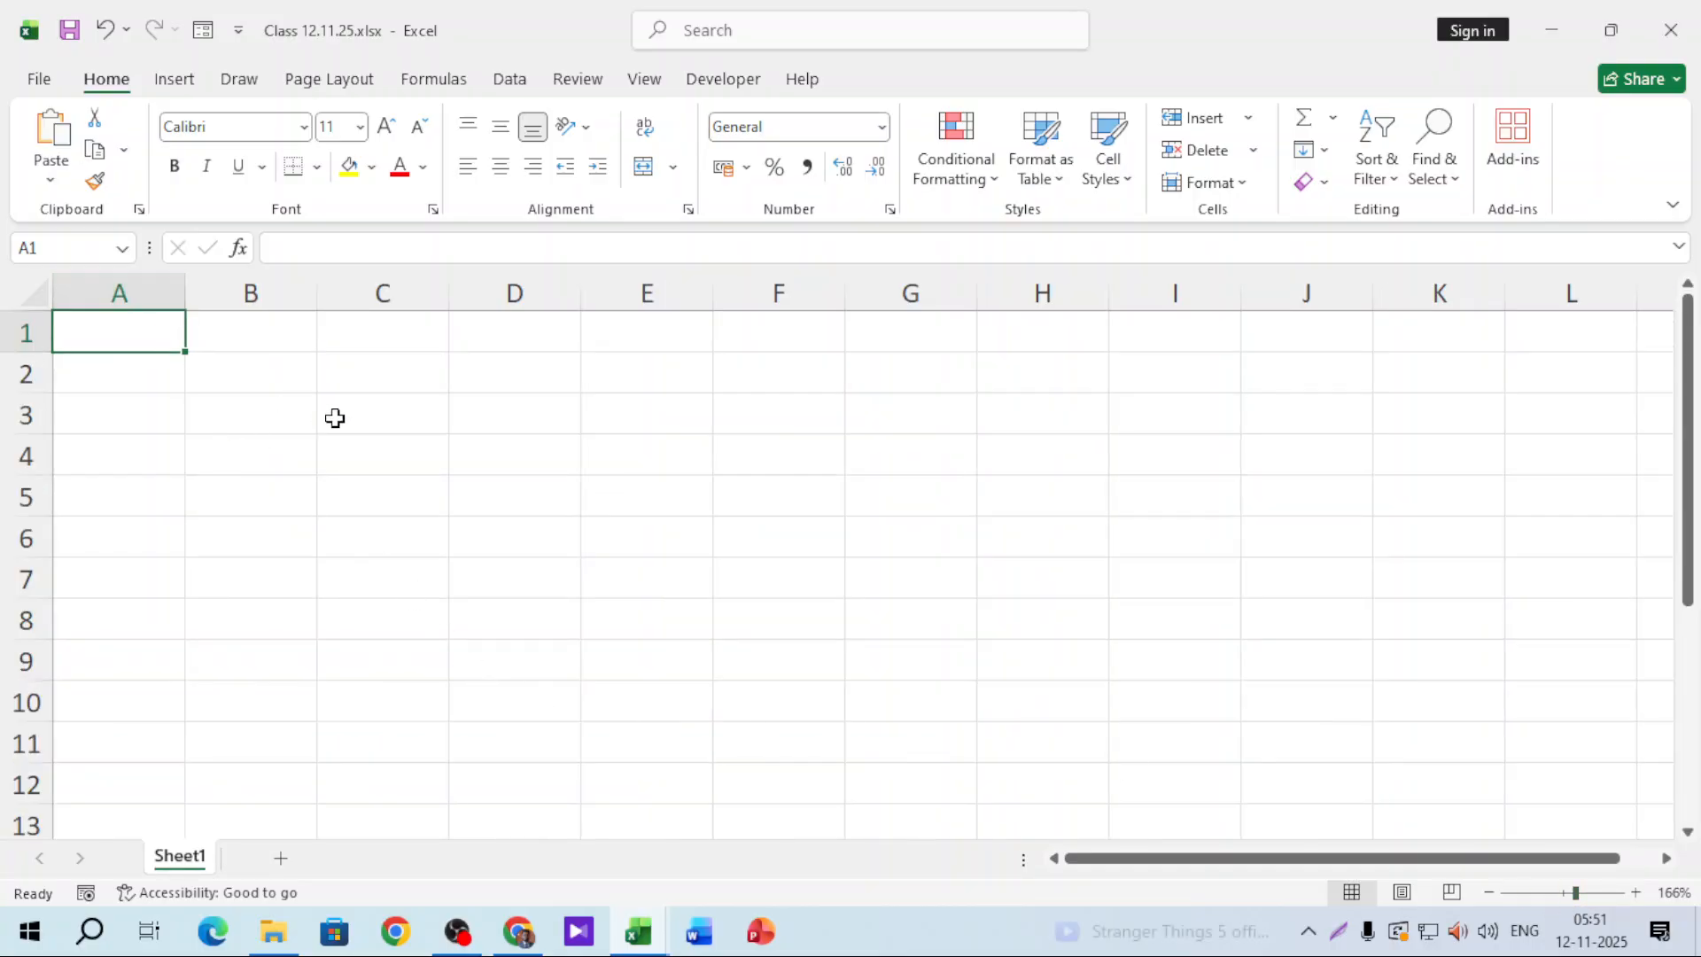
pyautogui.write('students name')
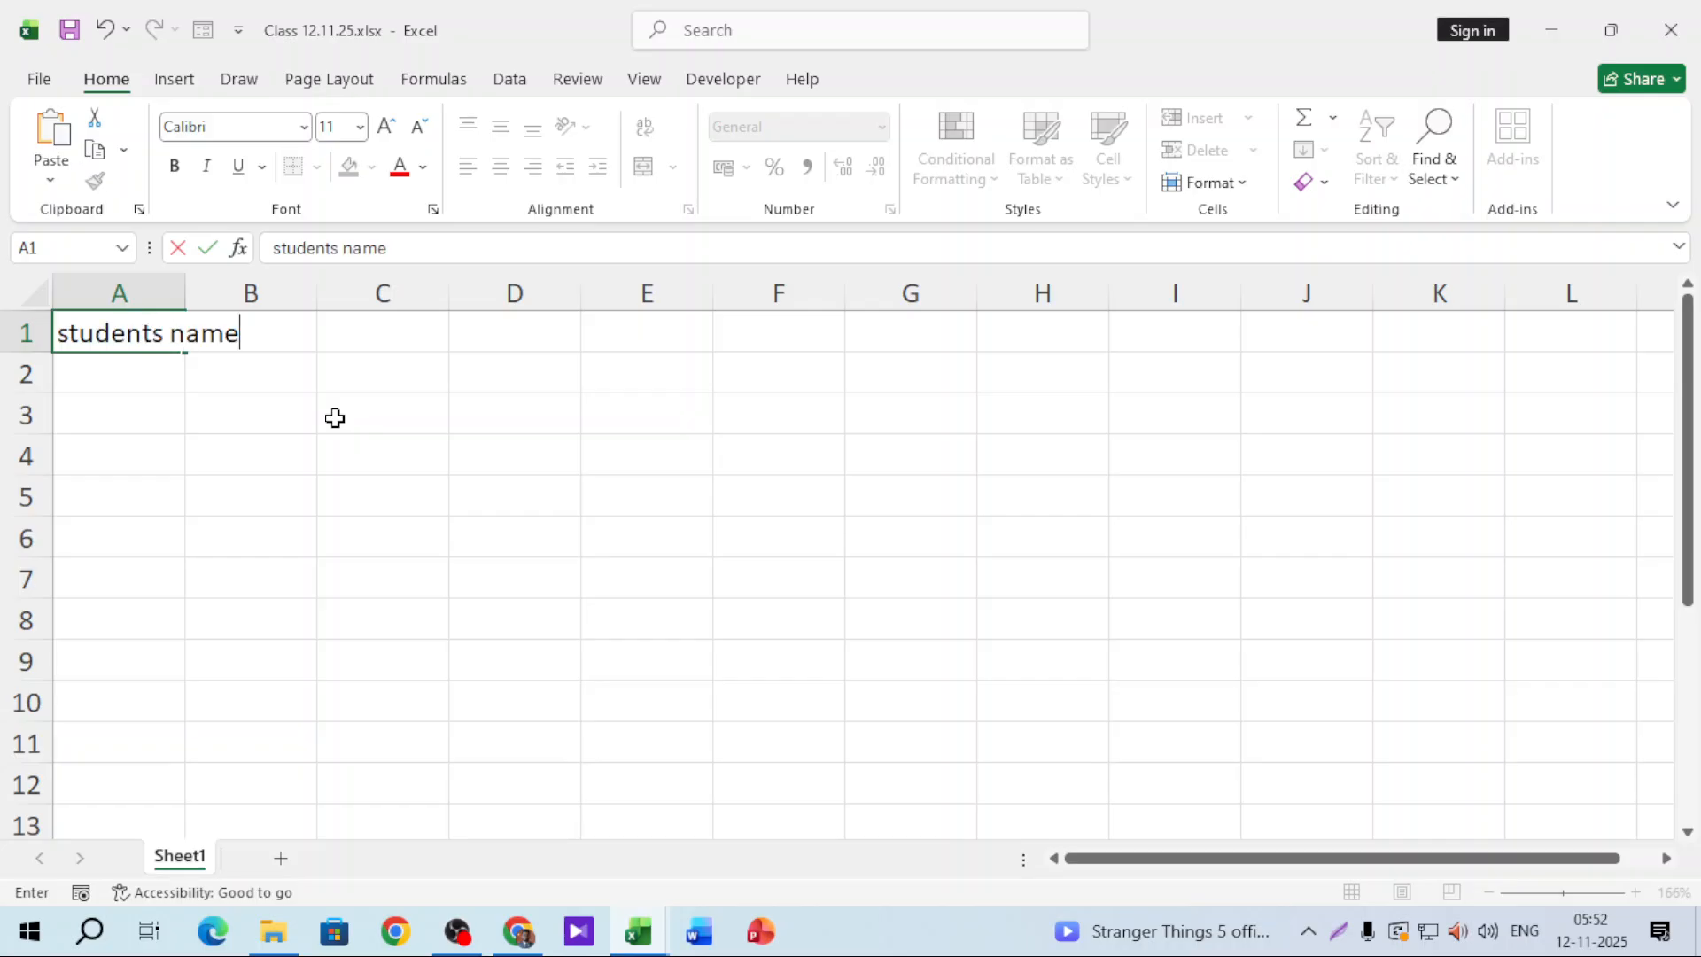
pyautogui.press('Tab')
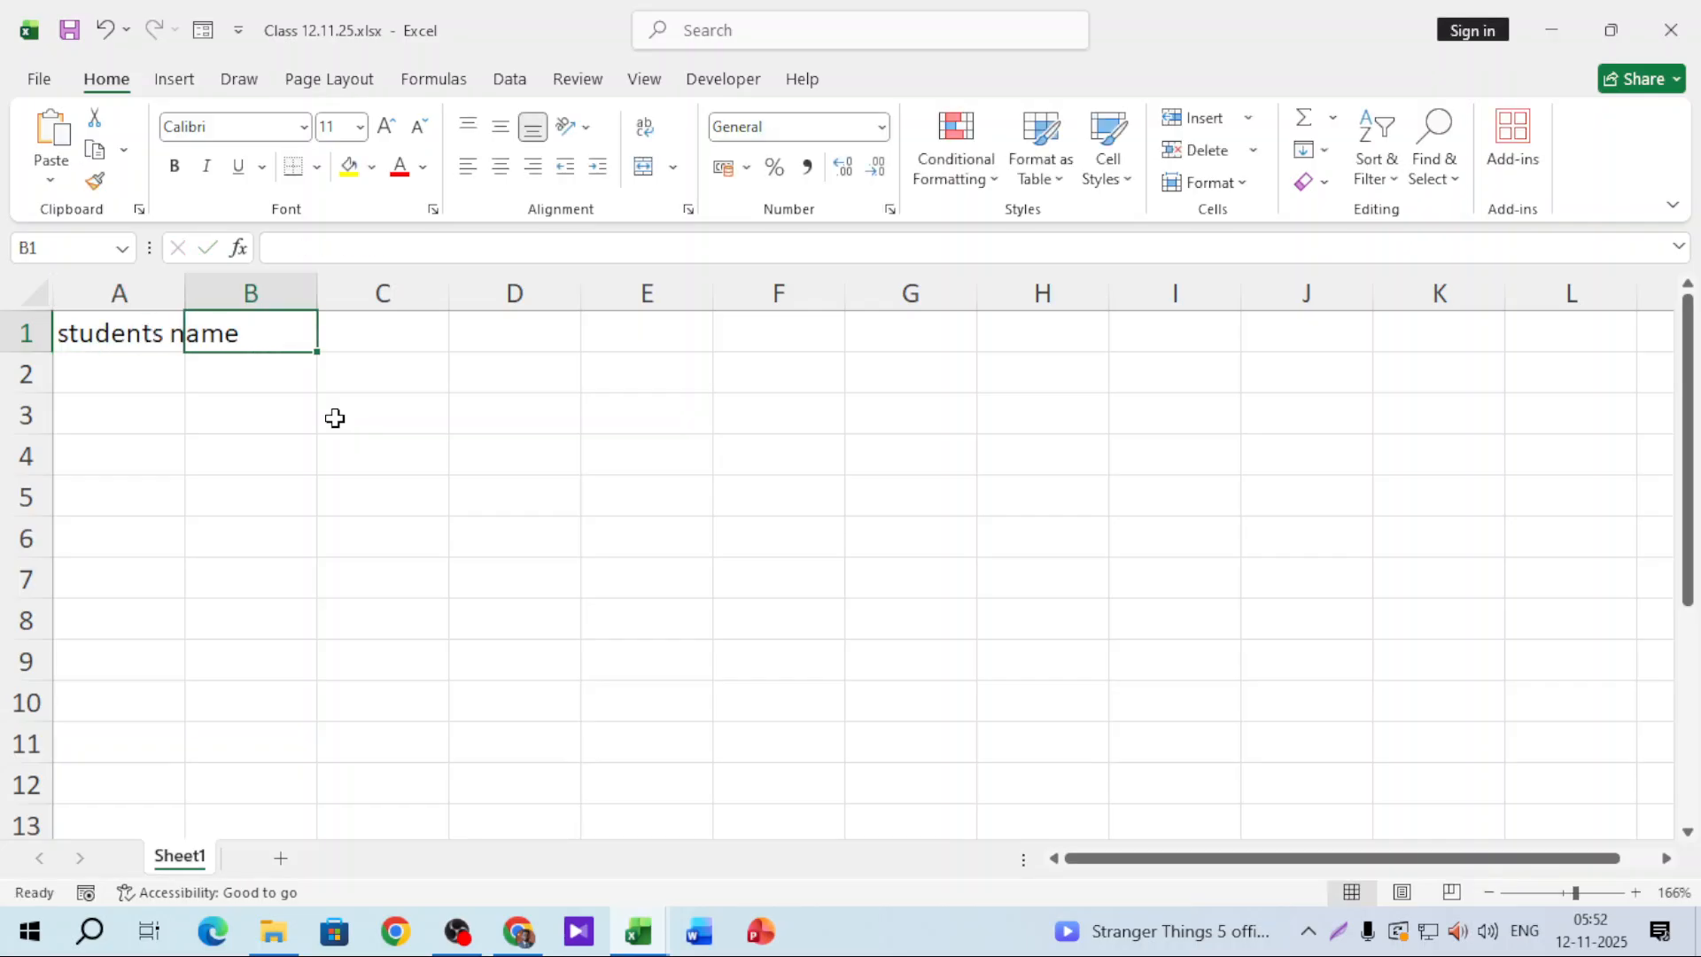
pyautogui.write('m')
pyautogui.press('BackSpace')
pyautogui.write('M')
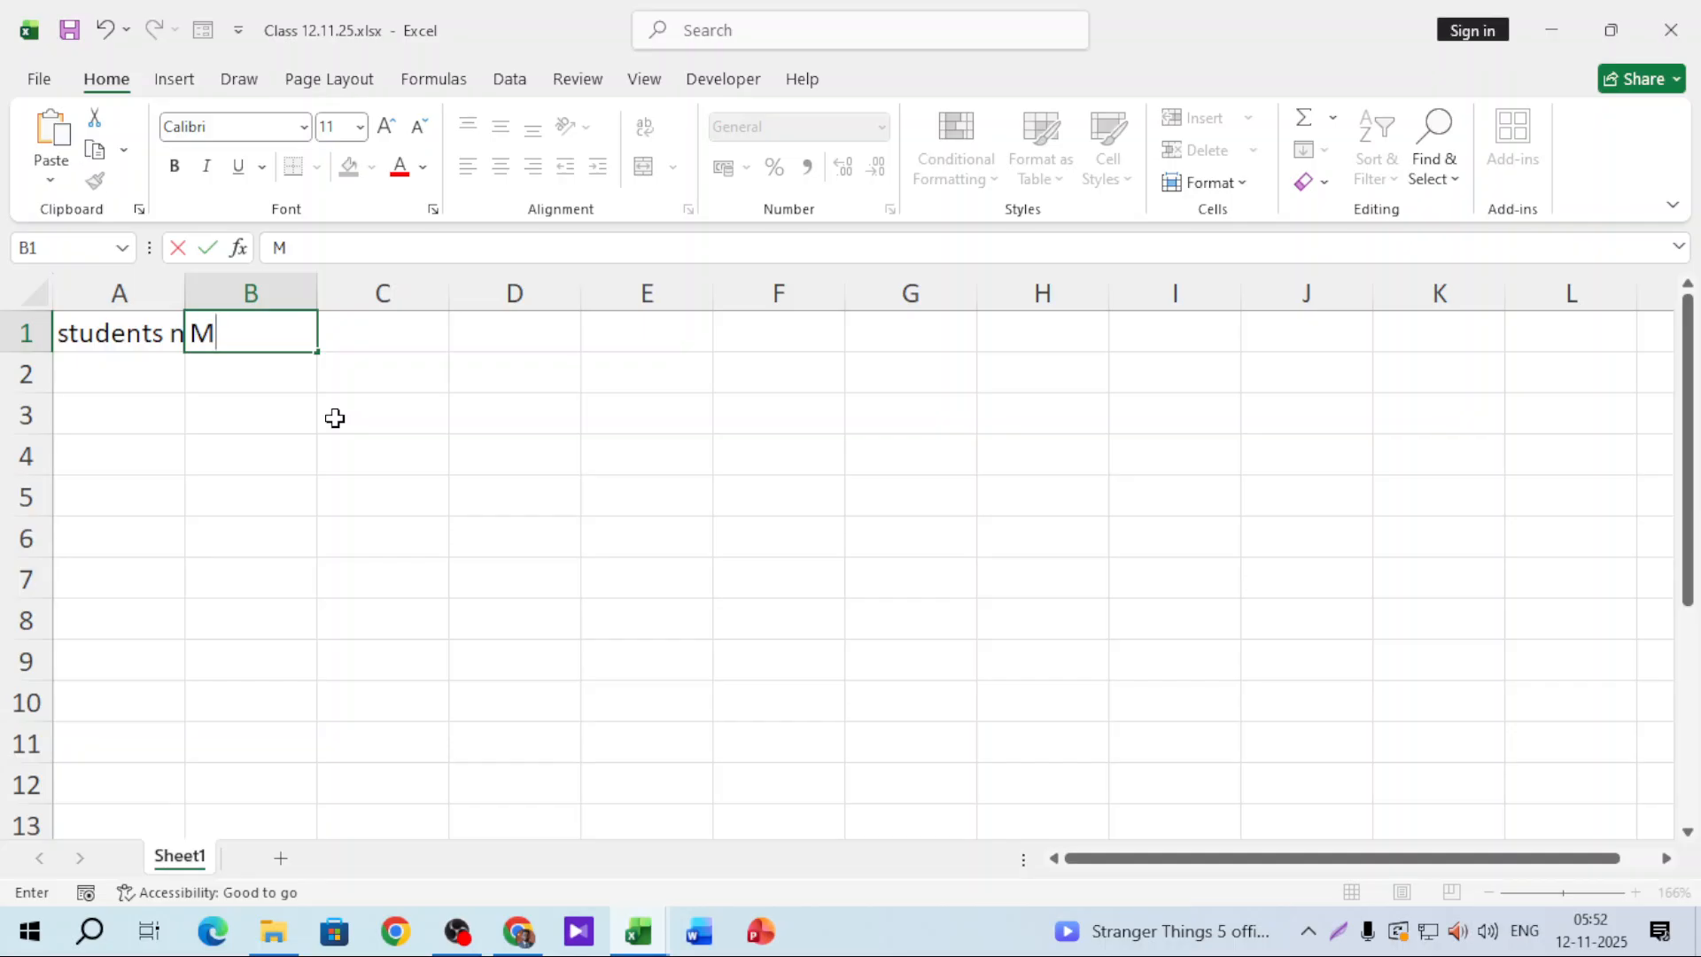
pyautogui.write('arks')
pyautogui.press('Tab')
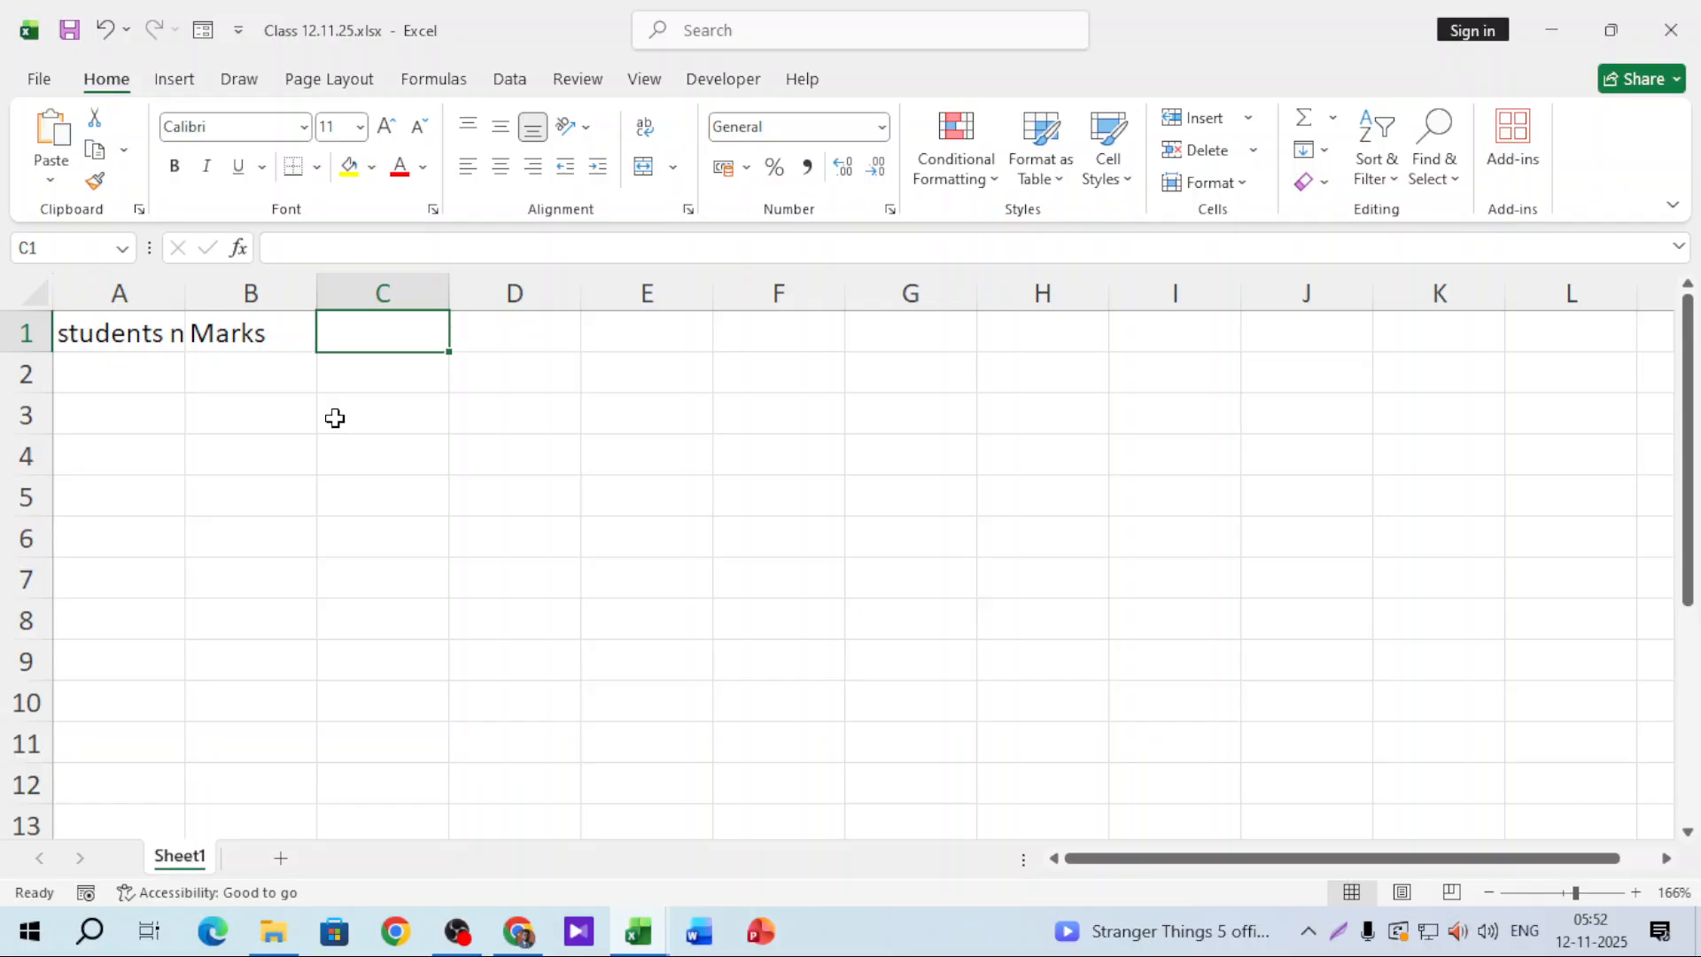
pyautogui.write('Grade')
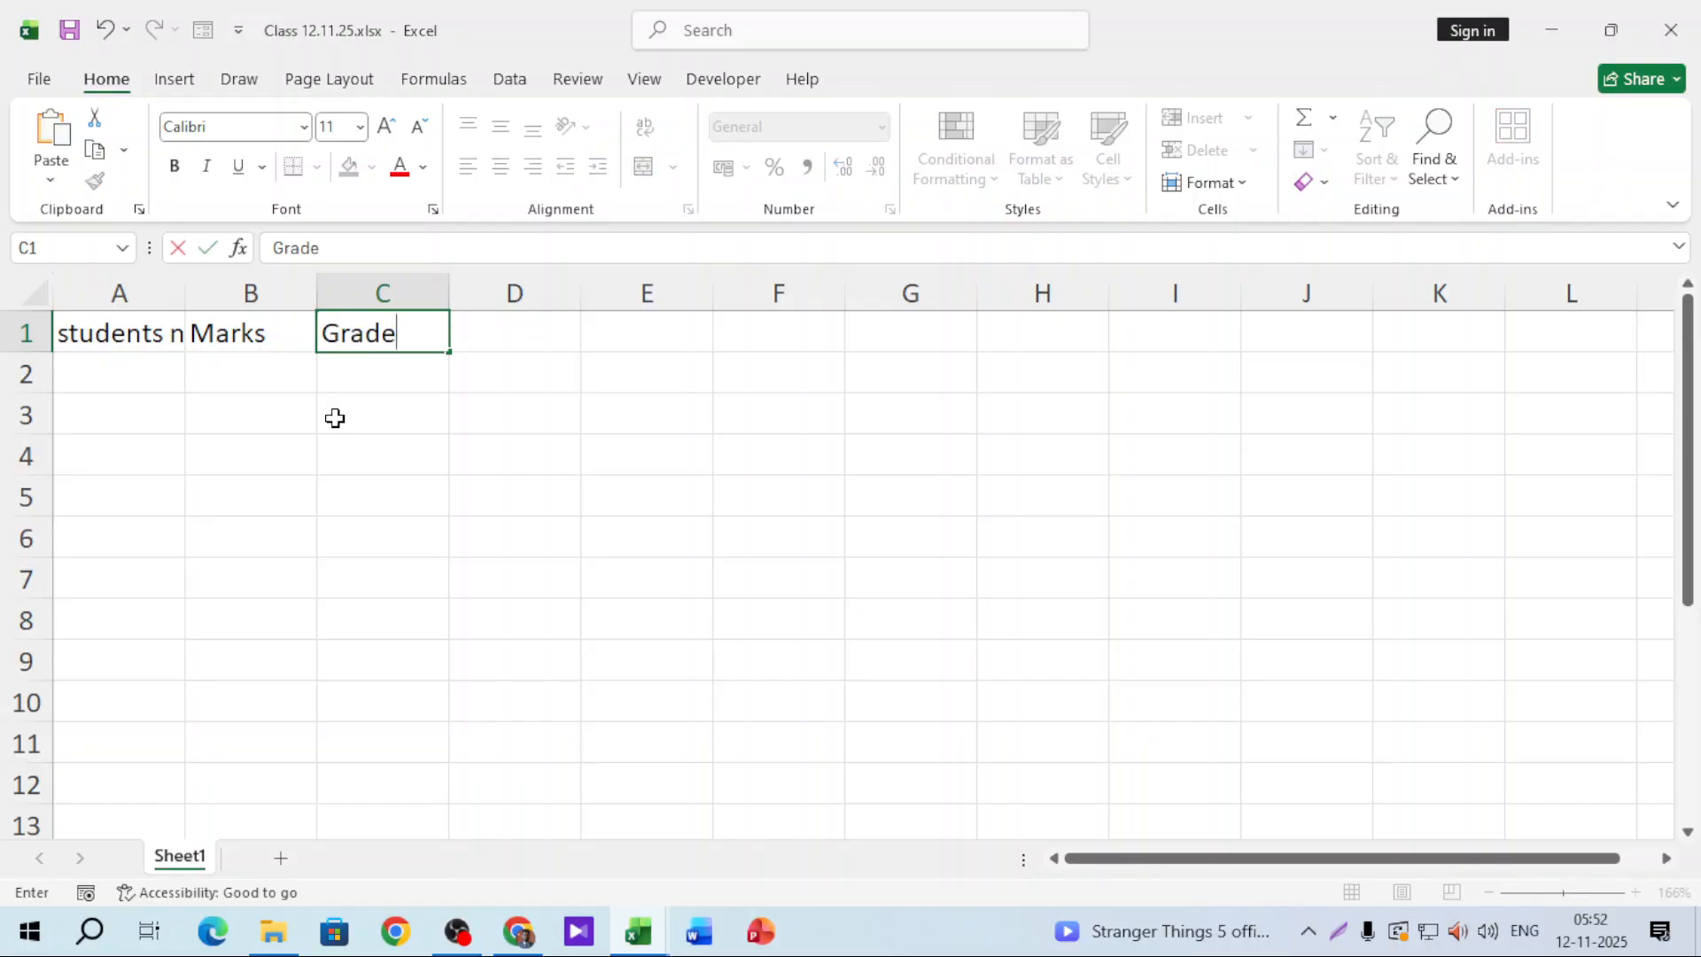
pyautogui.click(335, 418)
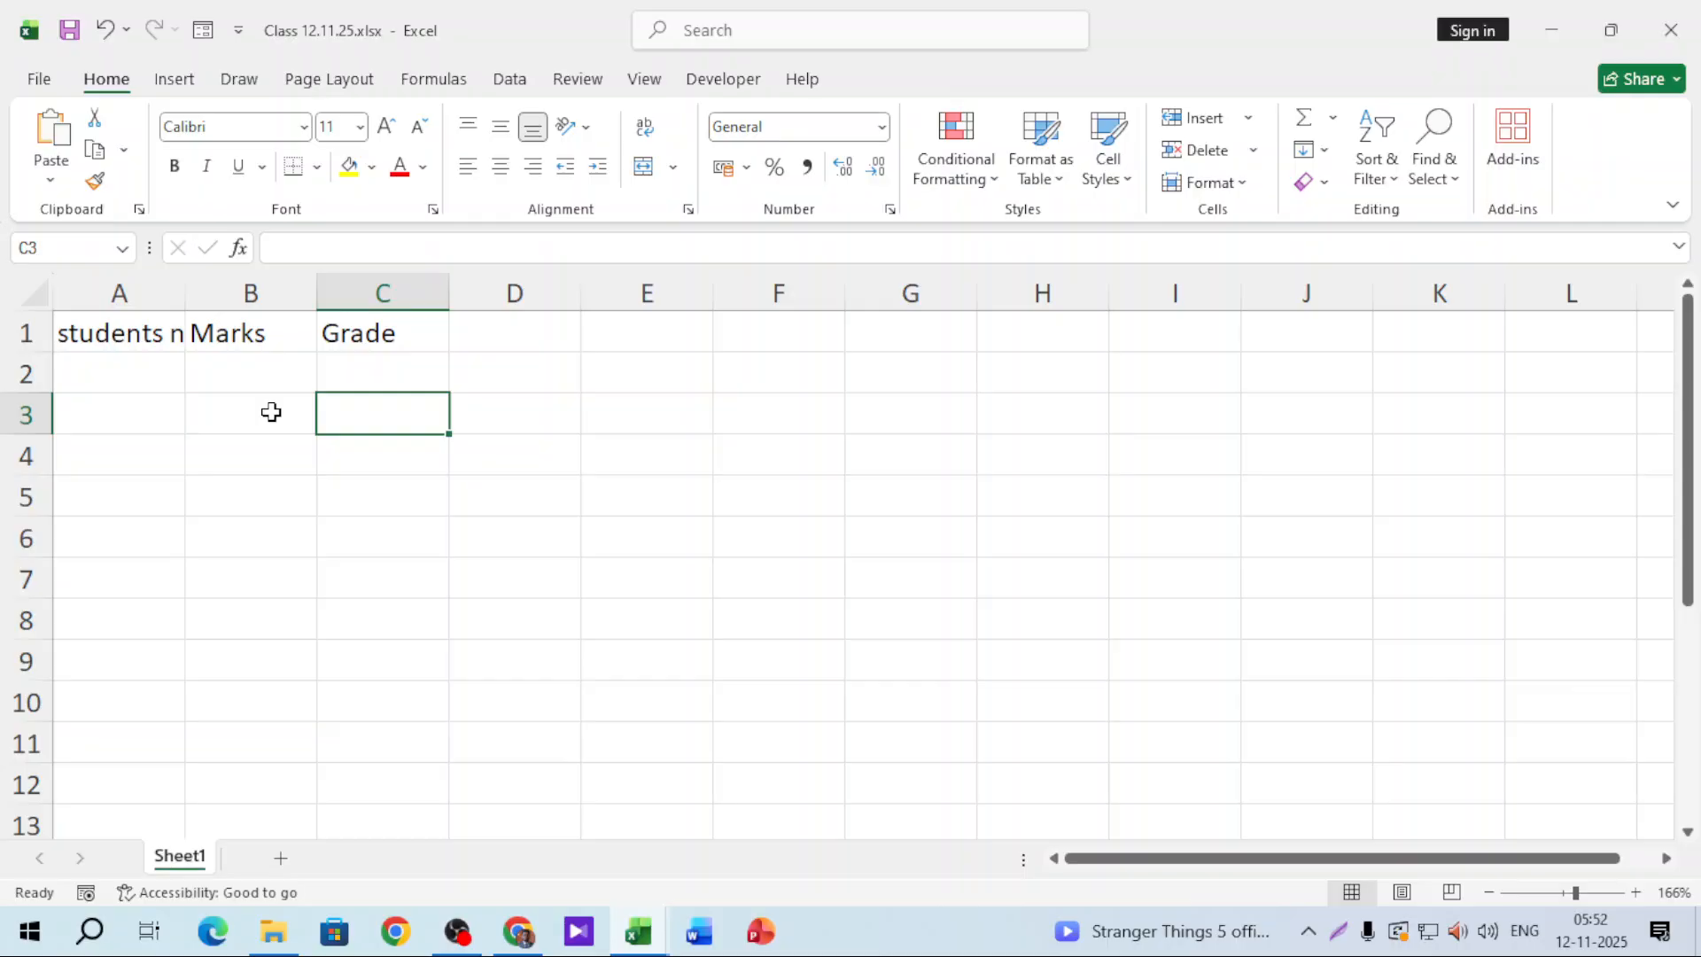
# Step: Enter the first student's name in A2, fill names down to row 94, and autofit column A
pyautogui.doubleClick(184, 292)
pyautogui.click(167, 370)
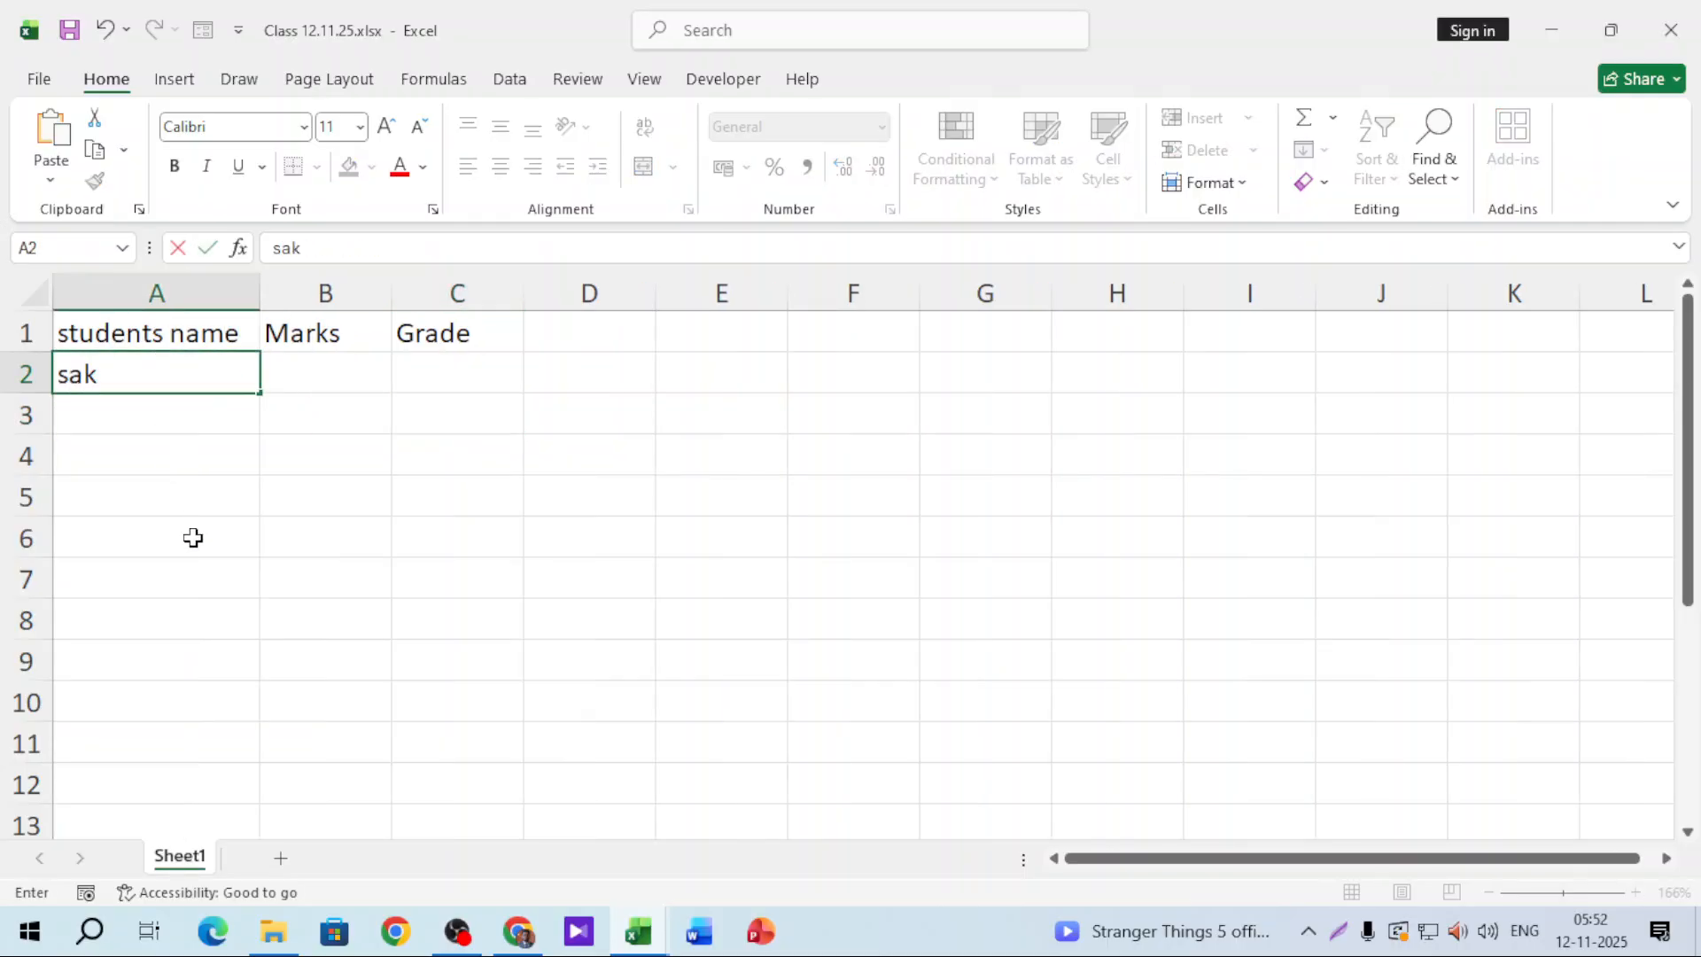
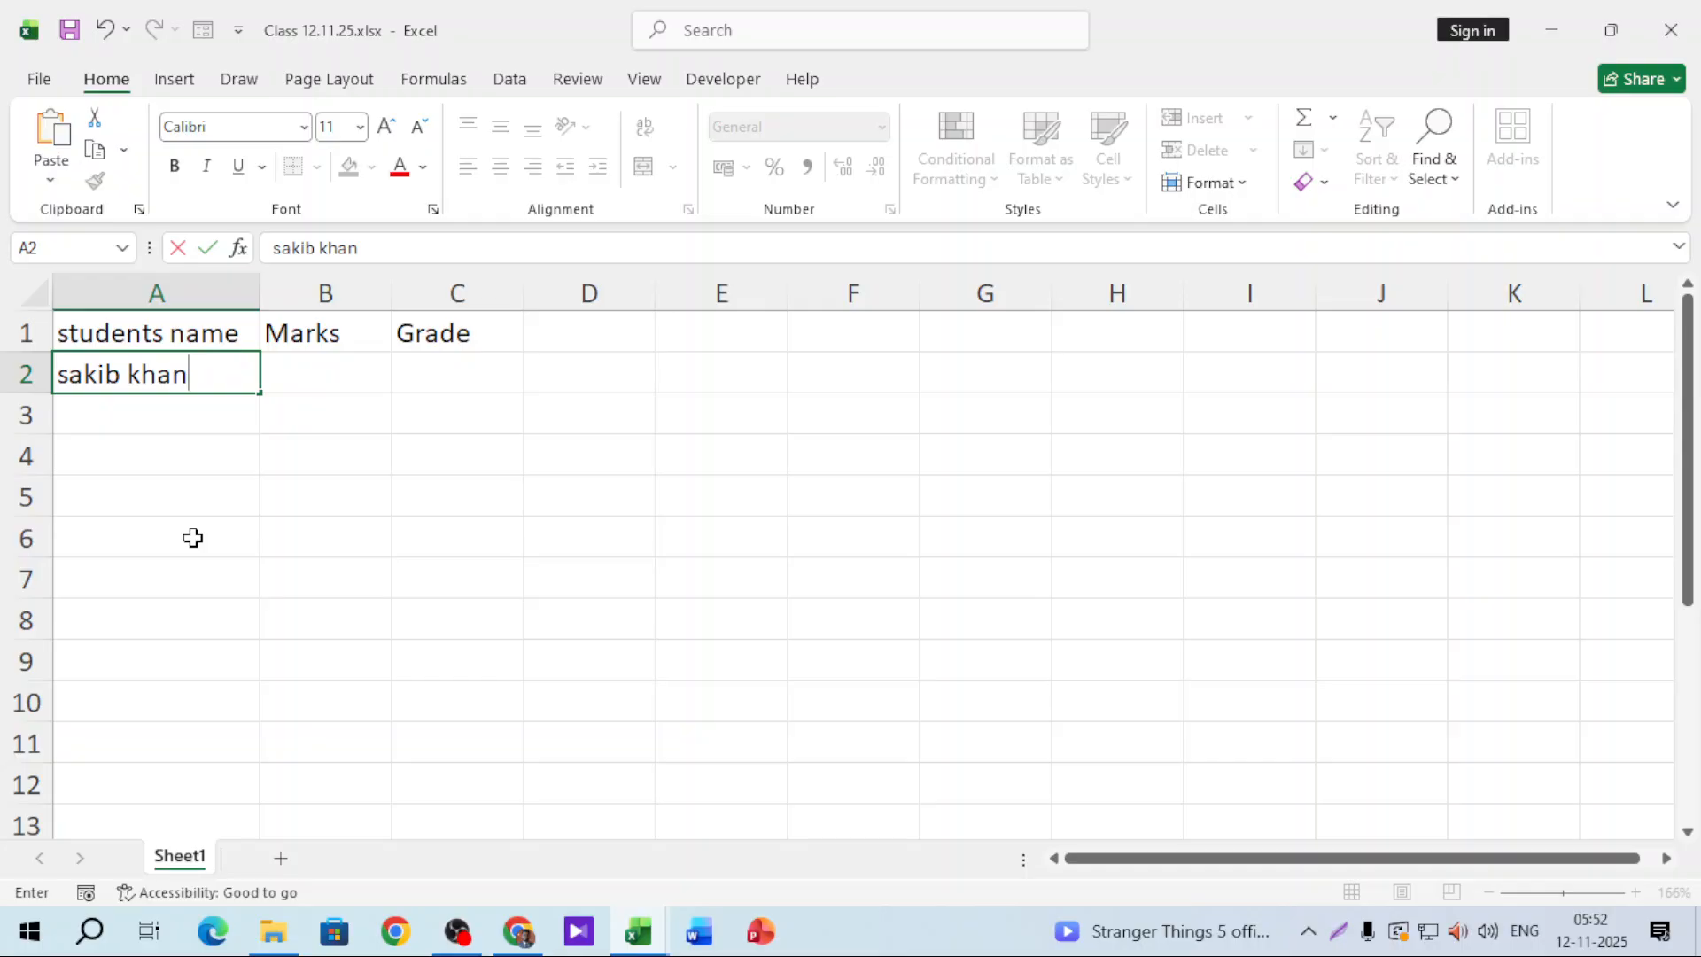
pyautogui.click(193, 538)
pyautogui.click(228, 366)
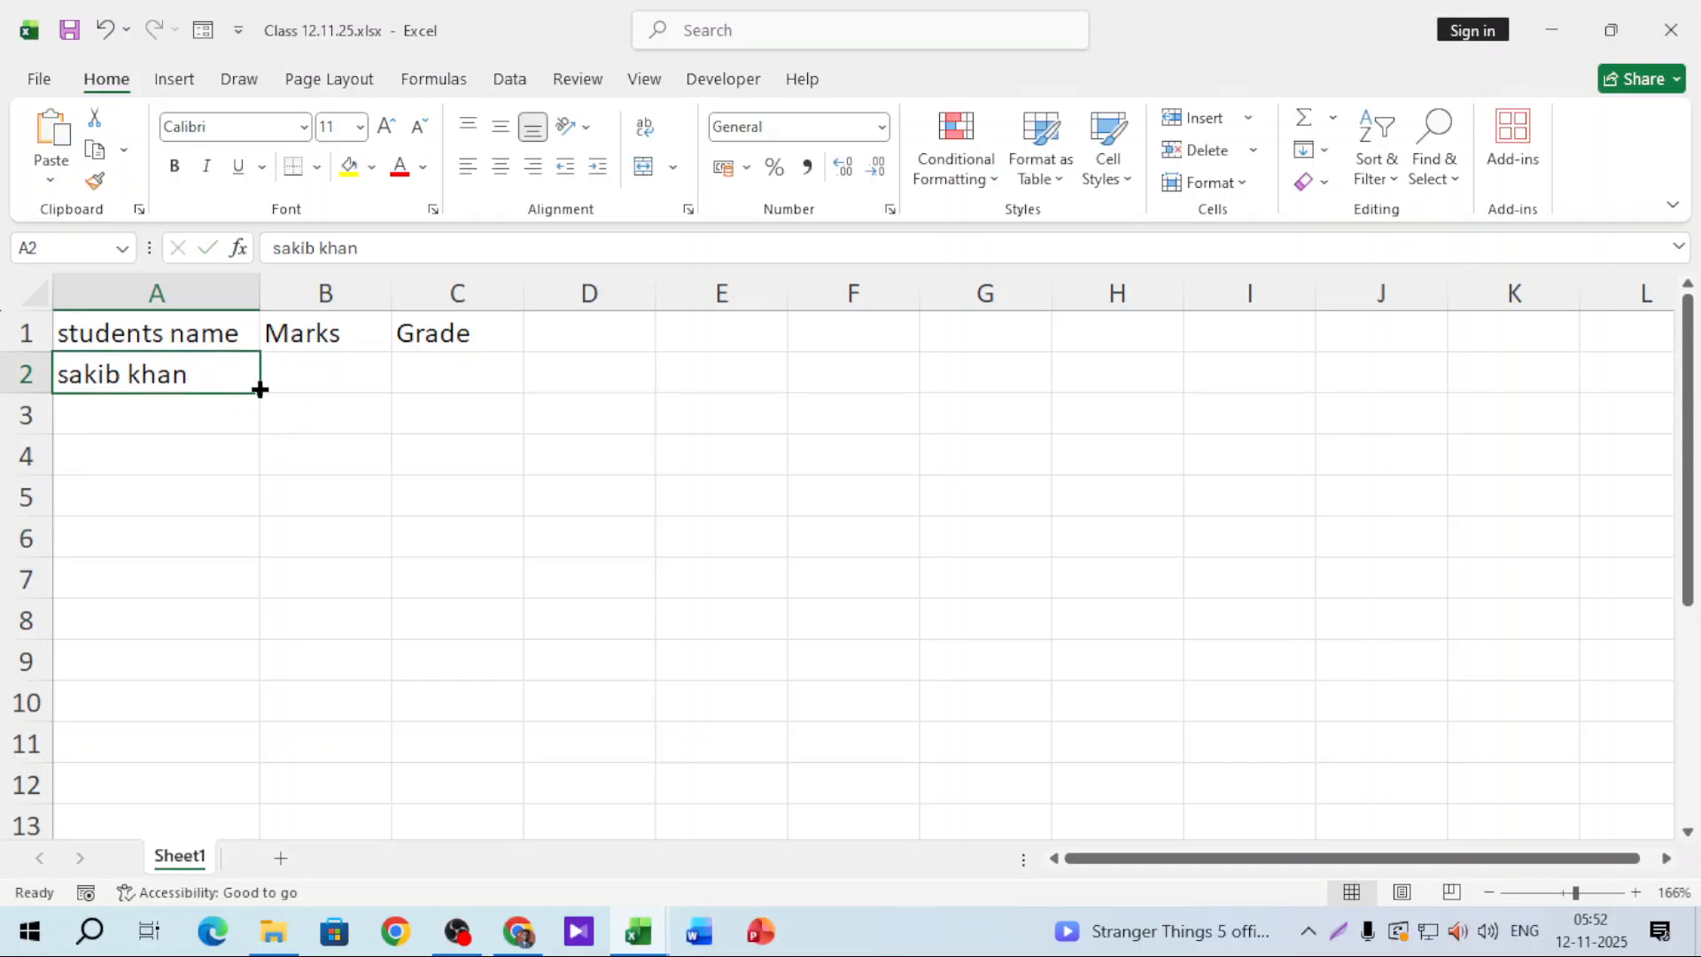
pyautogui.moveTo(259, 390); pyautogui.dragTo(221, 832)
pyautogui.scroll(18, 619, 562)
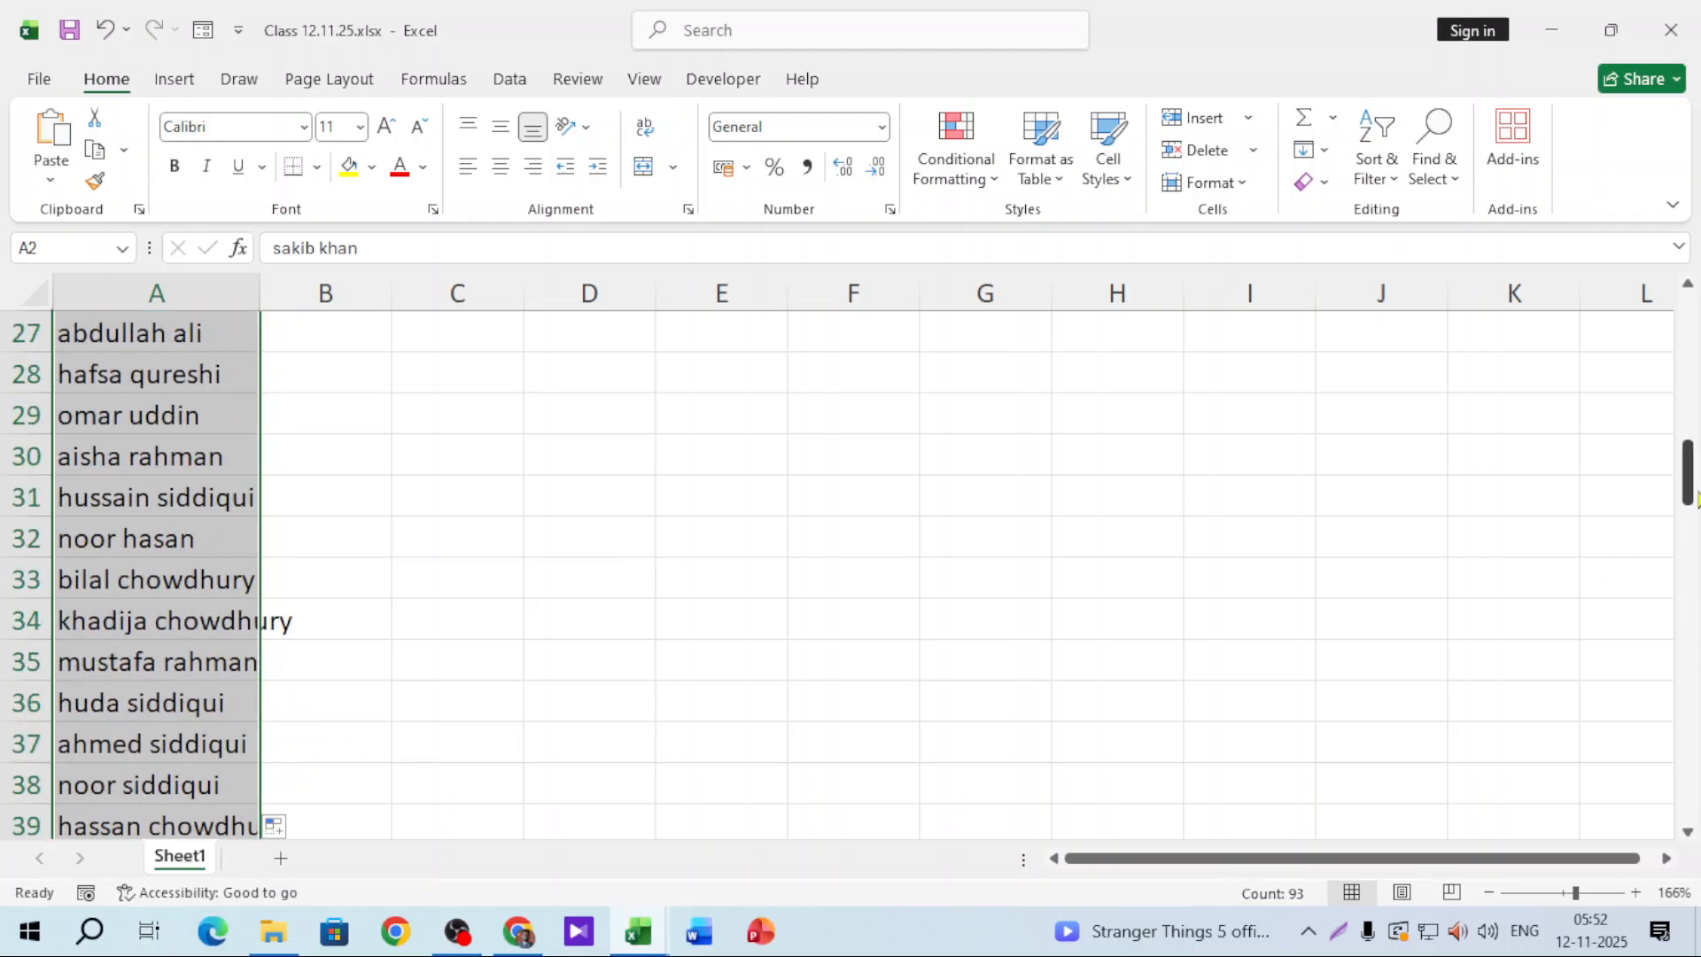
pyautogui.moveTo(1687, 478); pyautogui.dragTo(1687, 319)
pyautogui.doubleClick(260, 294)
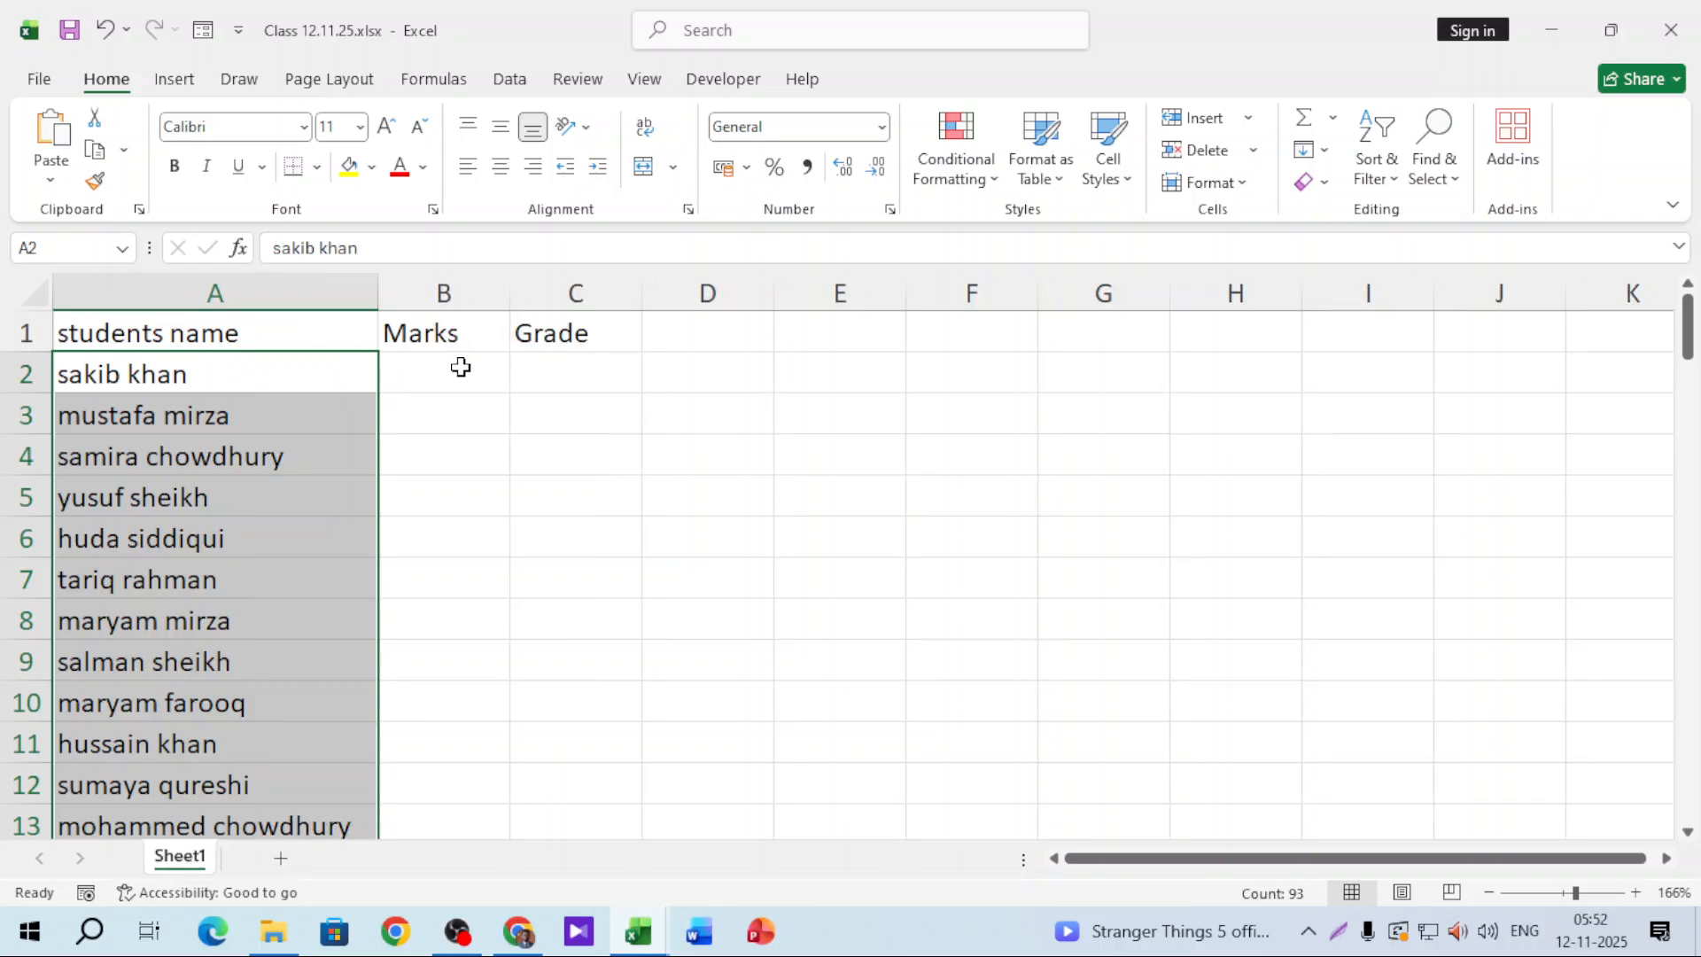
# Step: Begin a RANDBETWEEN formula in B2 for the first mark
pyautogui.click(461, 367)
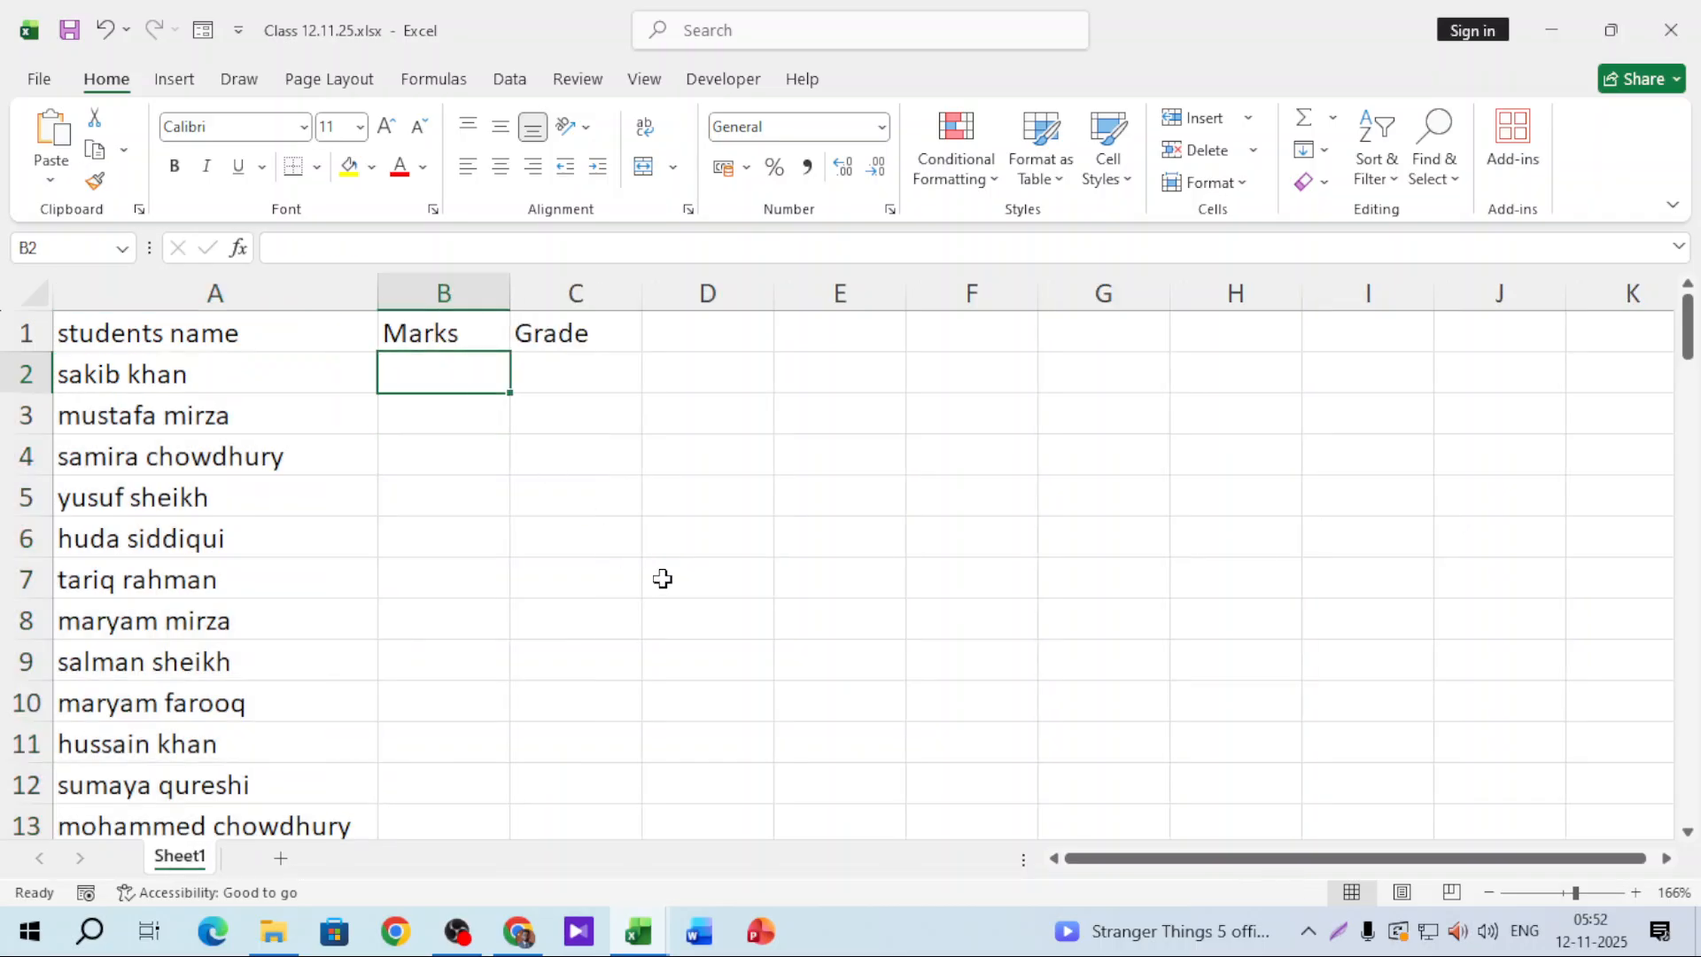
pyautogui.write('=rand')
pyautogui.press('Down')
pyautogui.press('Down')
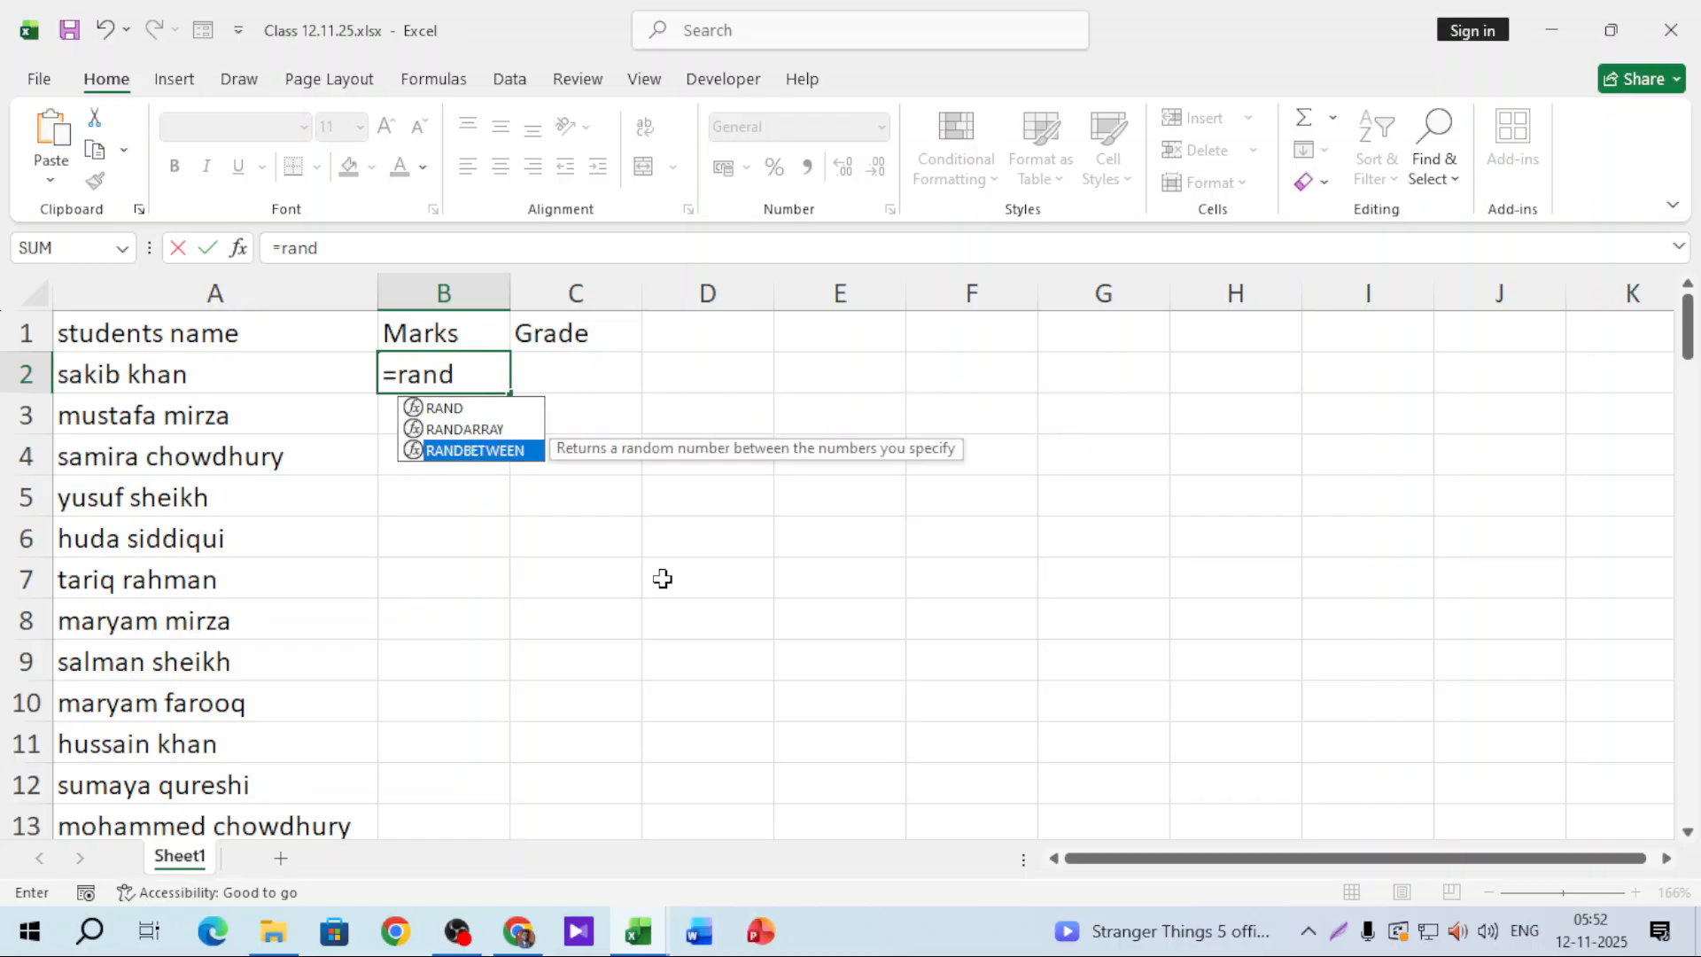
pyautogui.press('Tab')
# Step: Complete =RANDBETWEEN(0,100) in B2, fill it down column B, and paste the marks as fixed values
pyautogui.write('0,100')
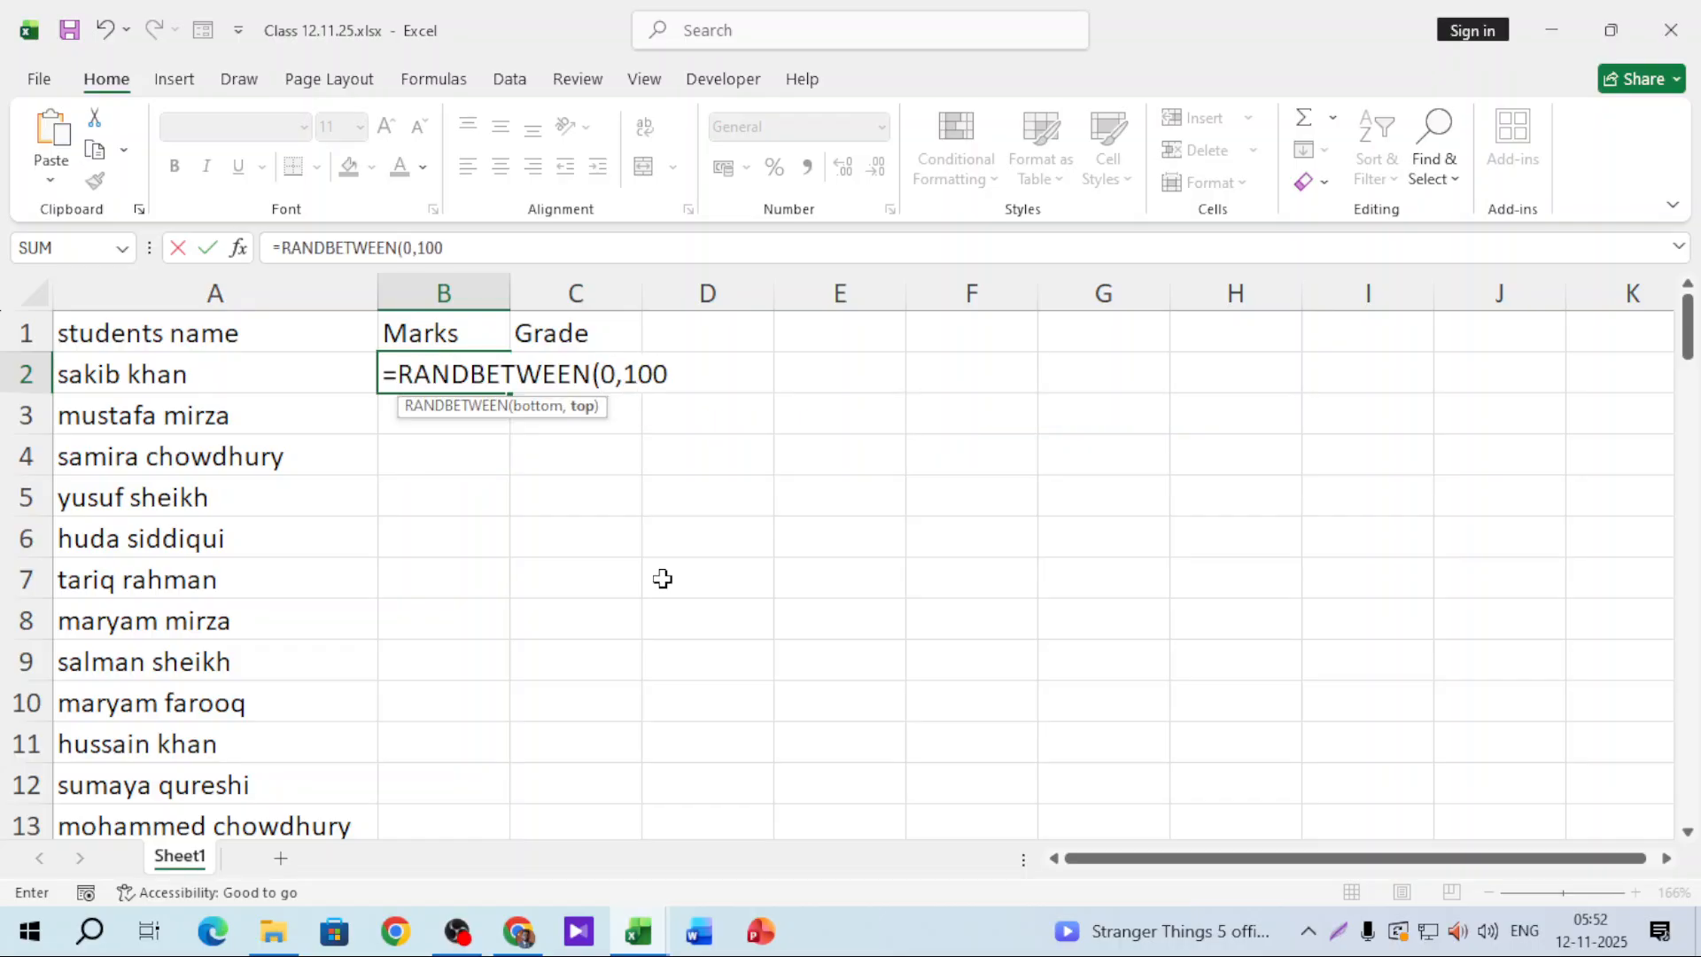
pyautogui.write(')')
pyautogui.press('Return')
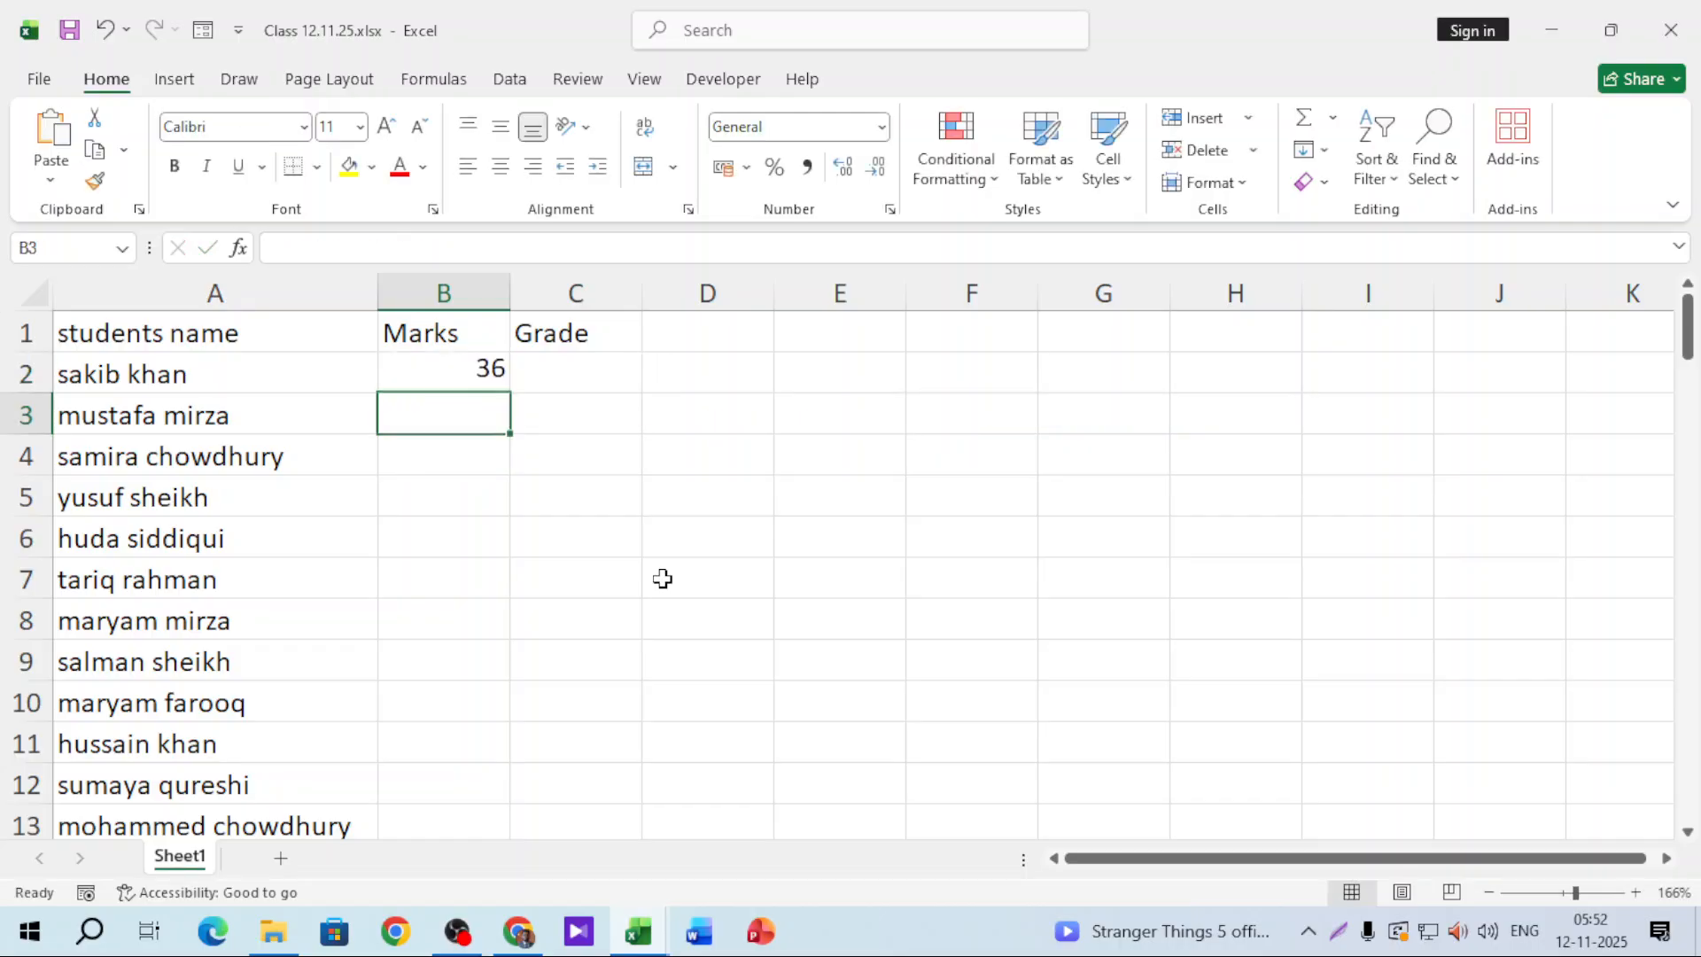
pyautogui.click(469, 368)
pyautogui.doubleClick(508, 400)
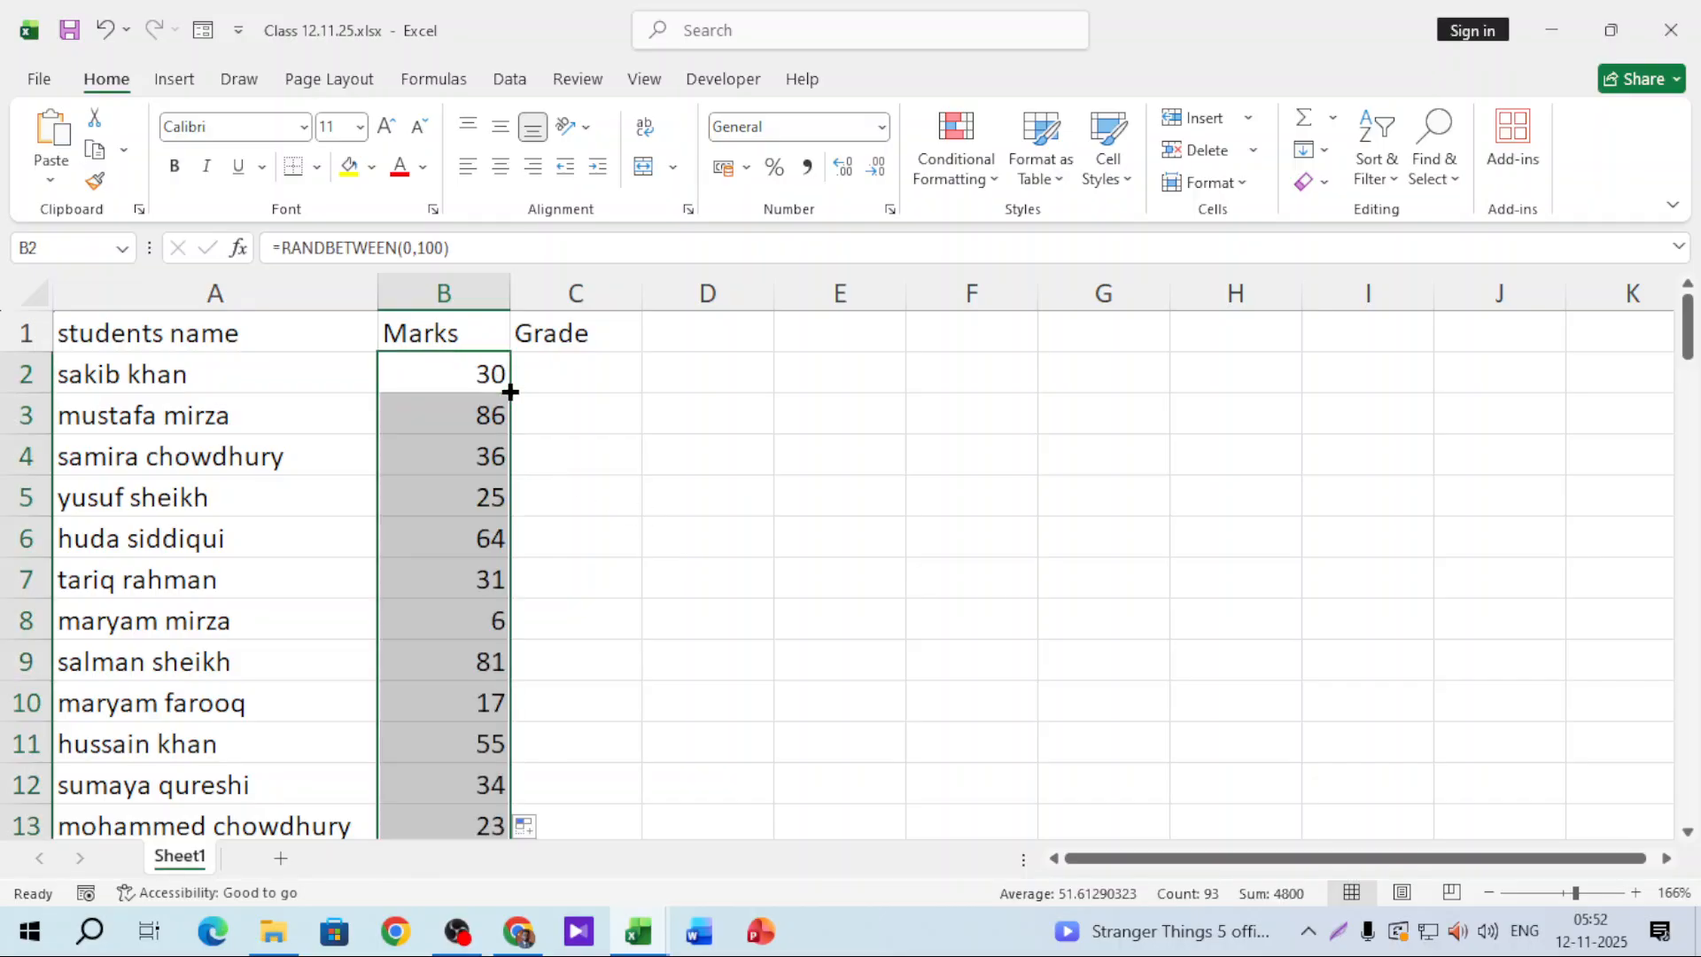
pyautogui.hotkey('ctrl', 'c')
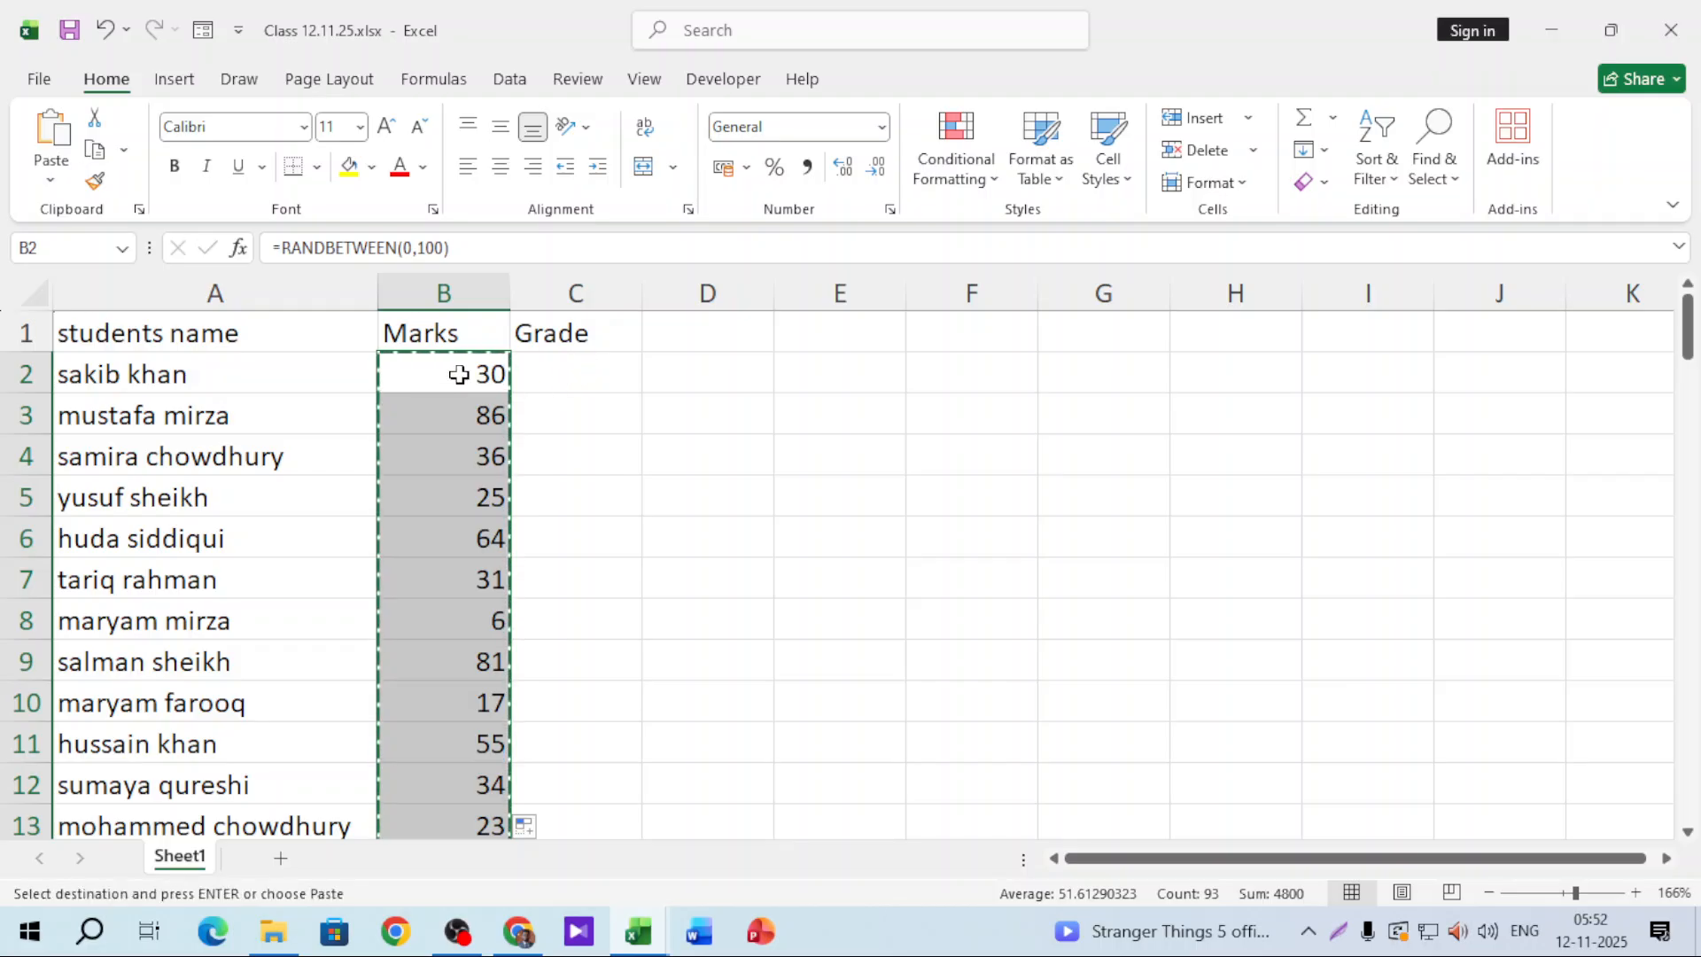
pyautogui.rightClick(455, 372)
pyautogui.click(558, 369)
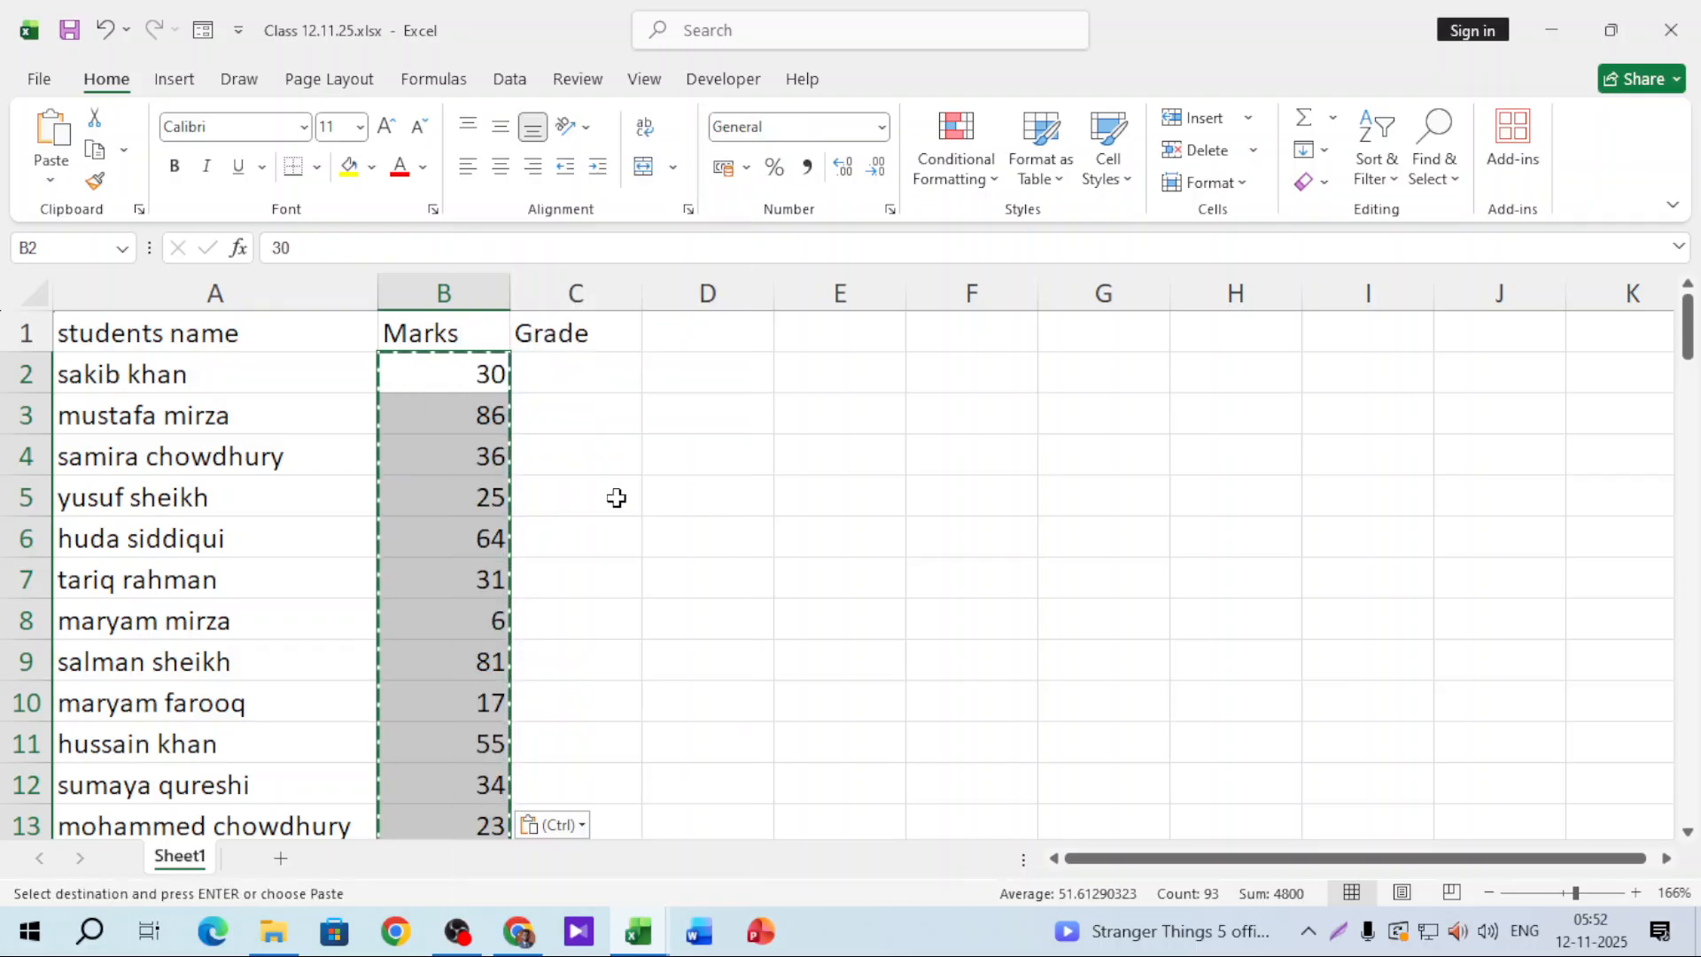
pyautogui.click(615, 493)
# Step: Make the header row bold on yellow, add all borders to A1:C94, and centre the Marks column
pyautogui.moveTo(228, 338); pyautogui.dragTo(550, 337)
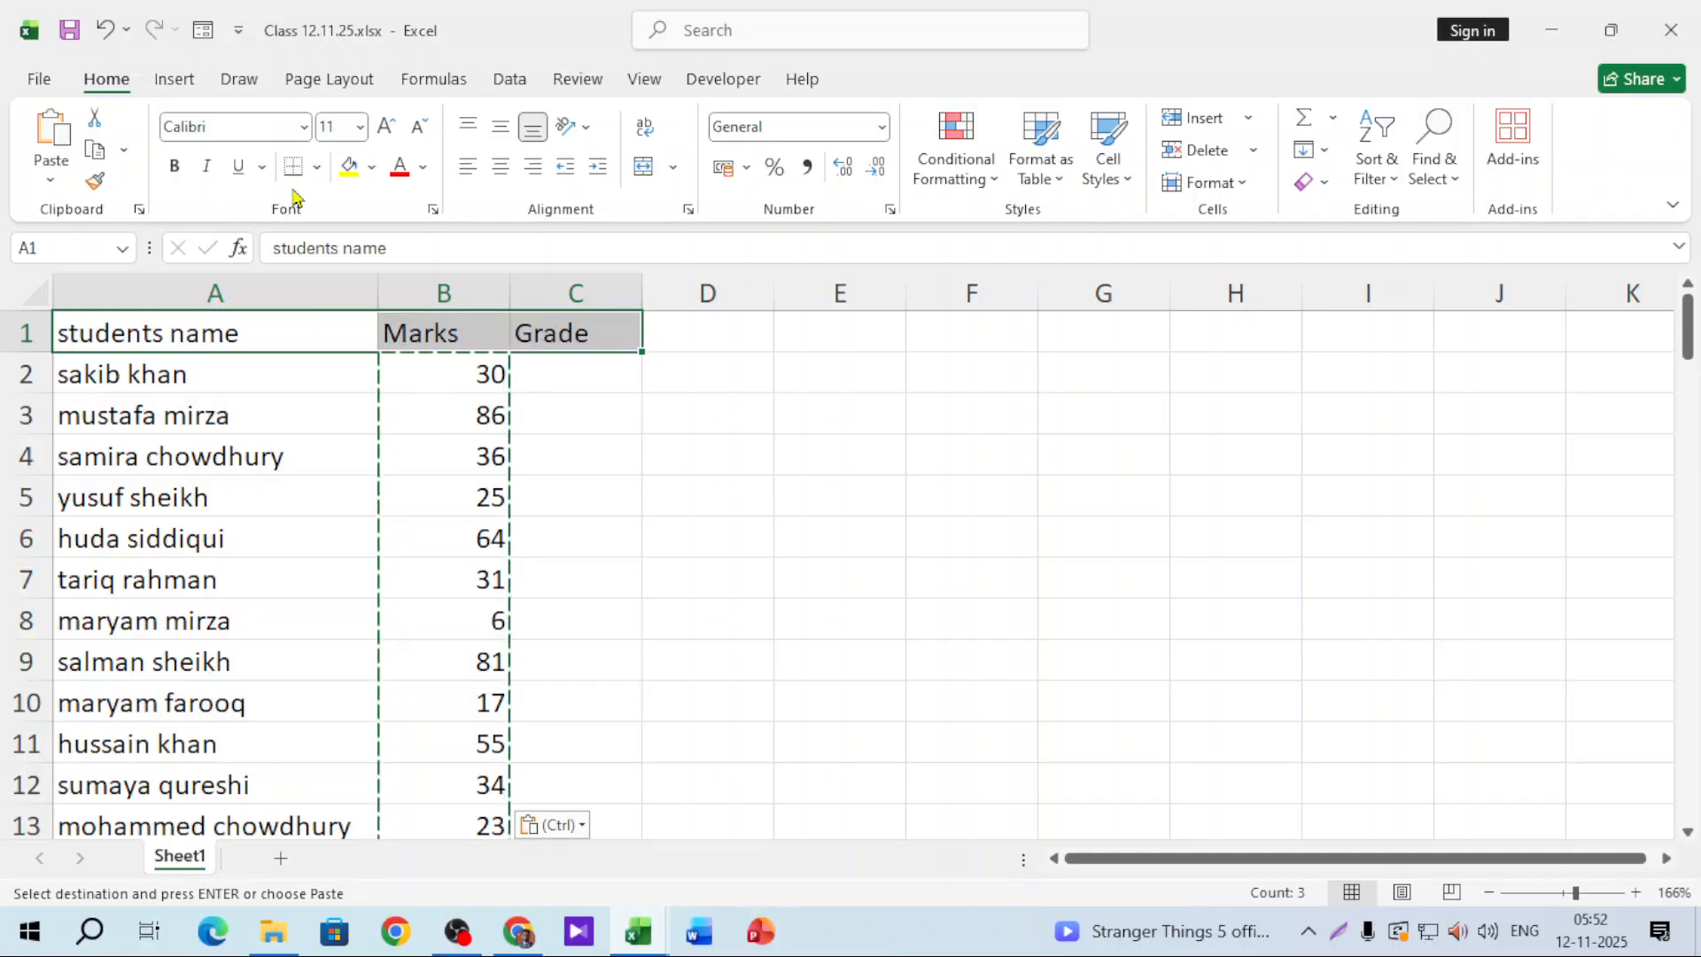
pyautogui.click(349, 167)
pyautogui.click(175, 167)
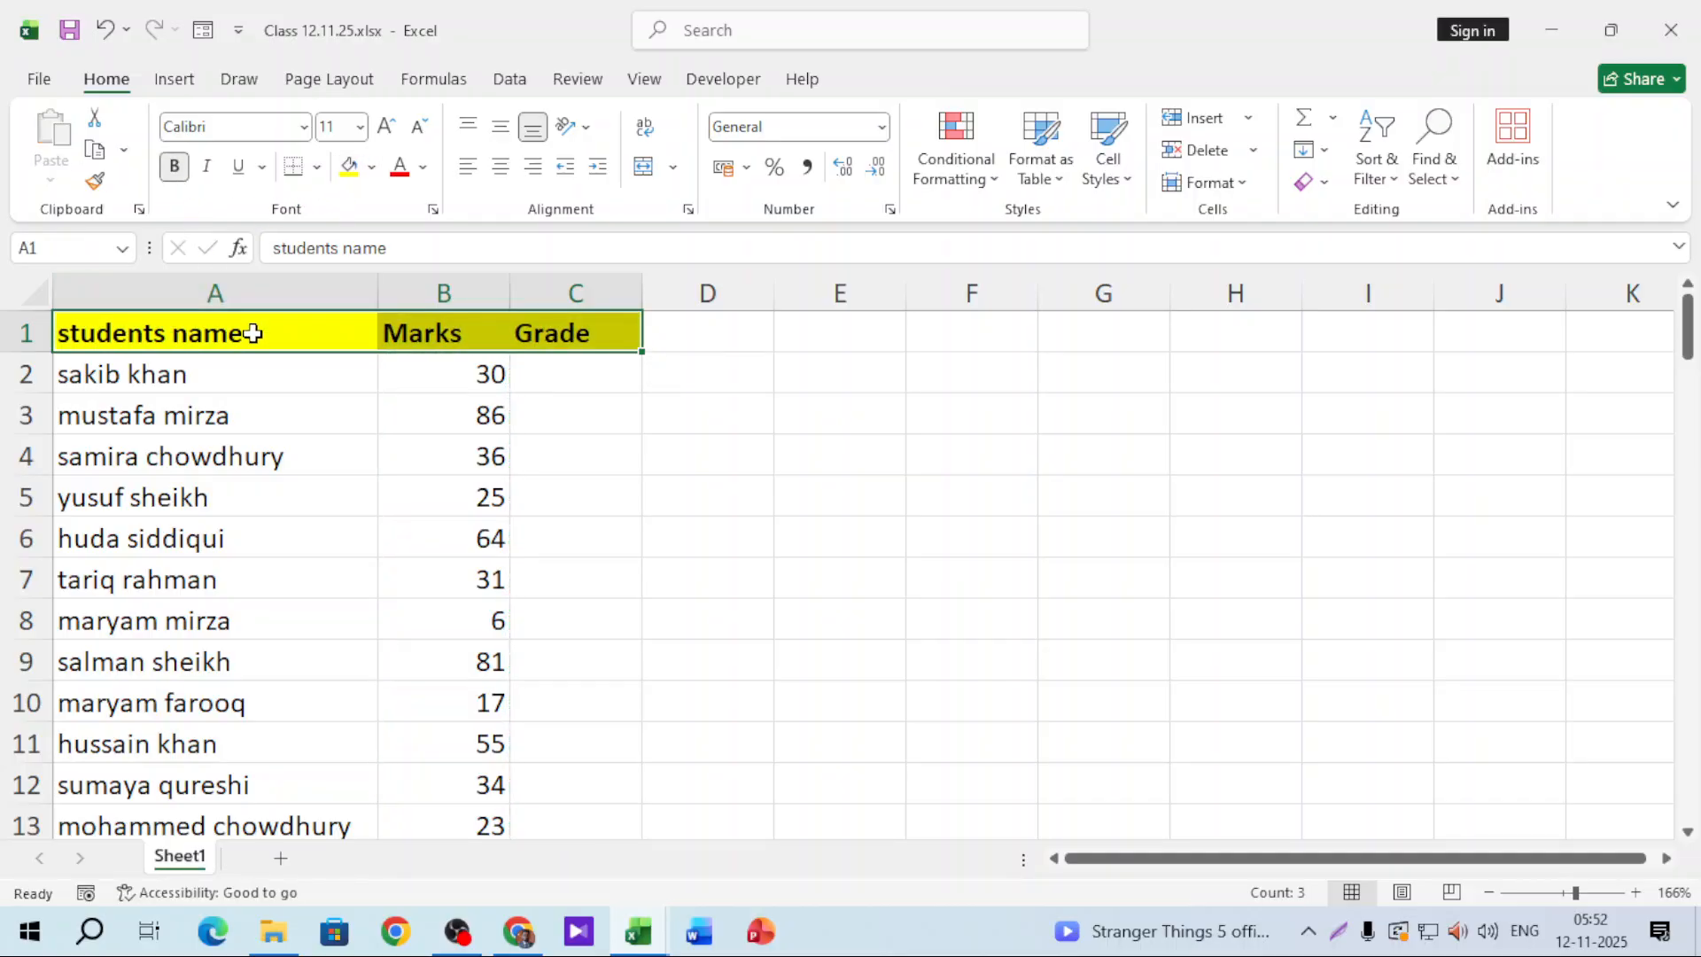
pyautogui.hotkey('ctrl', 'shift', 'Down')
pyautogui.click(317, 166)
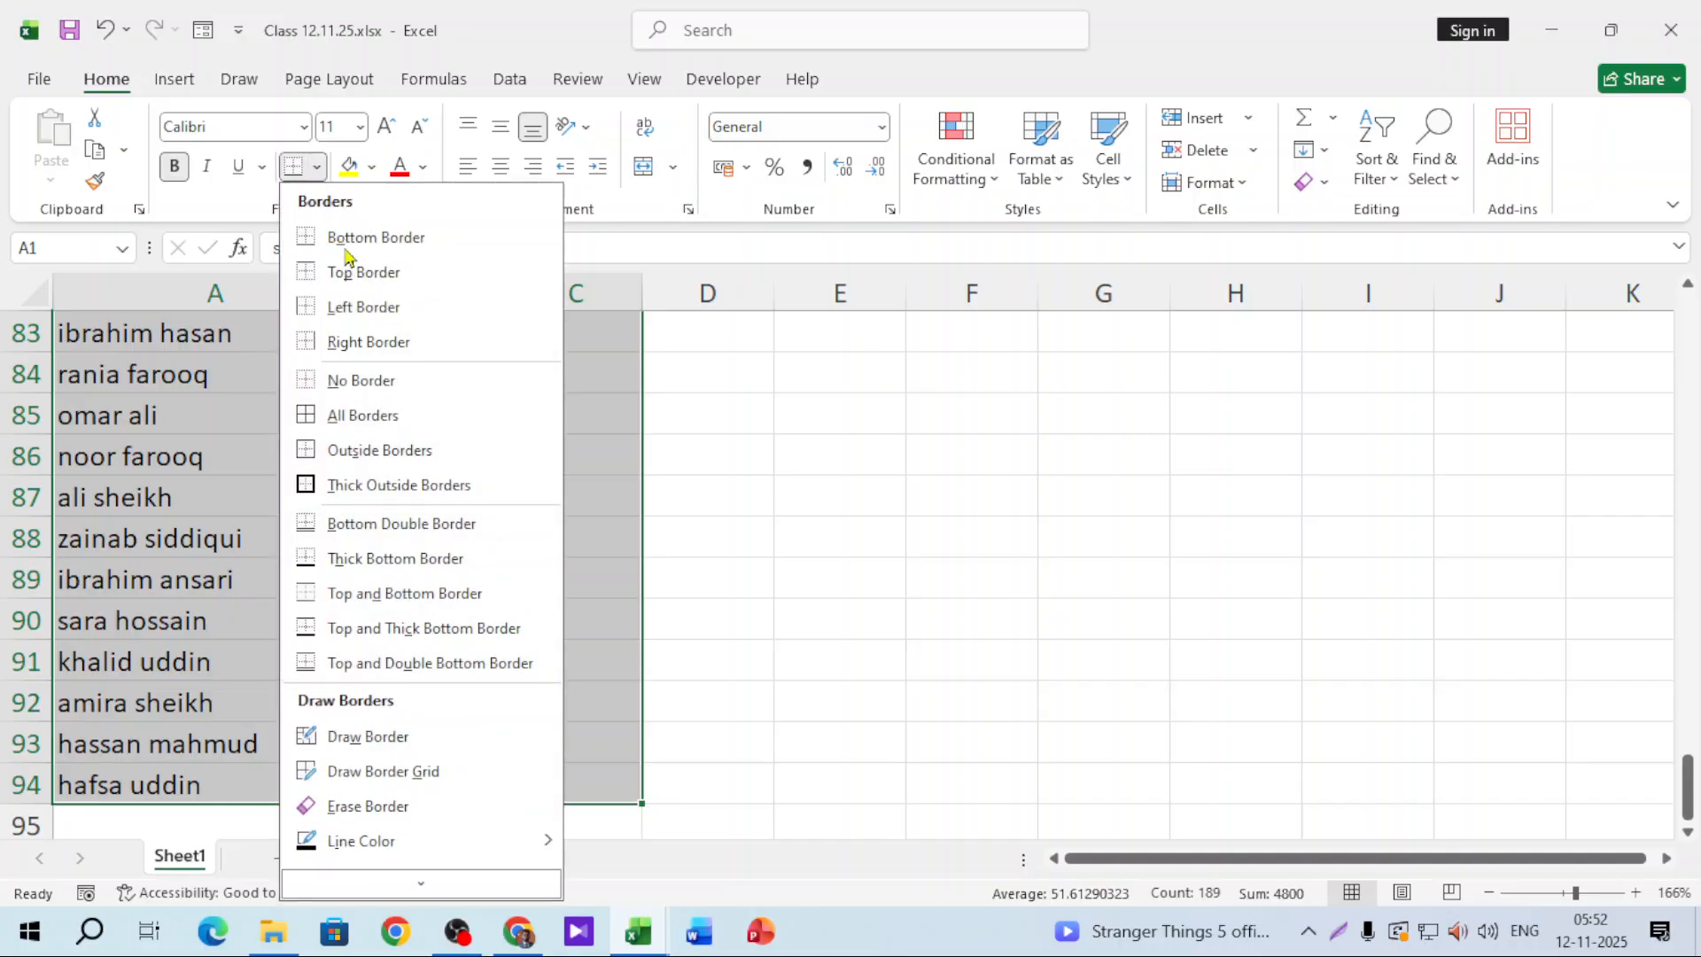
pyautogui.click(362, 414)
pyautogui.scroll(20, 832, 501)
pyautogui.click(930, 417)
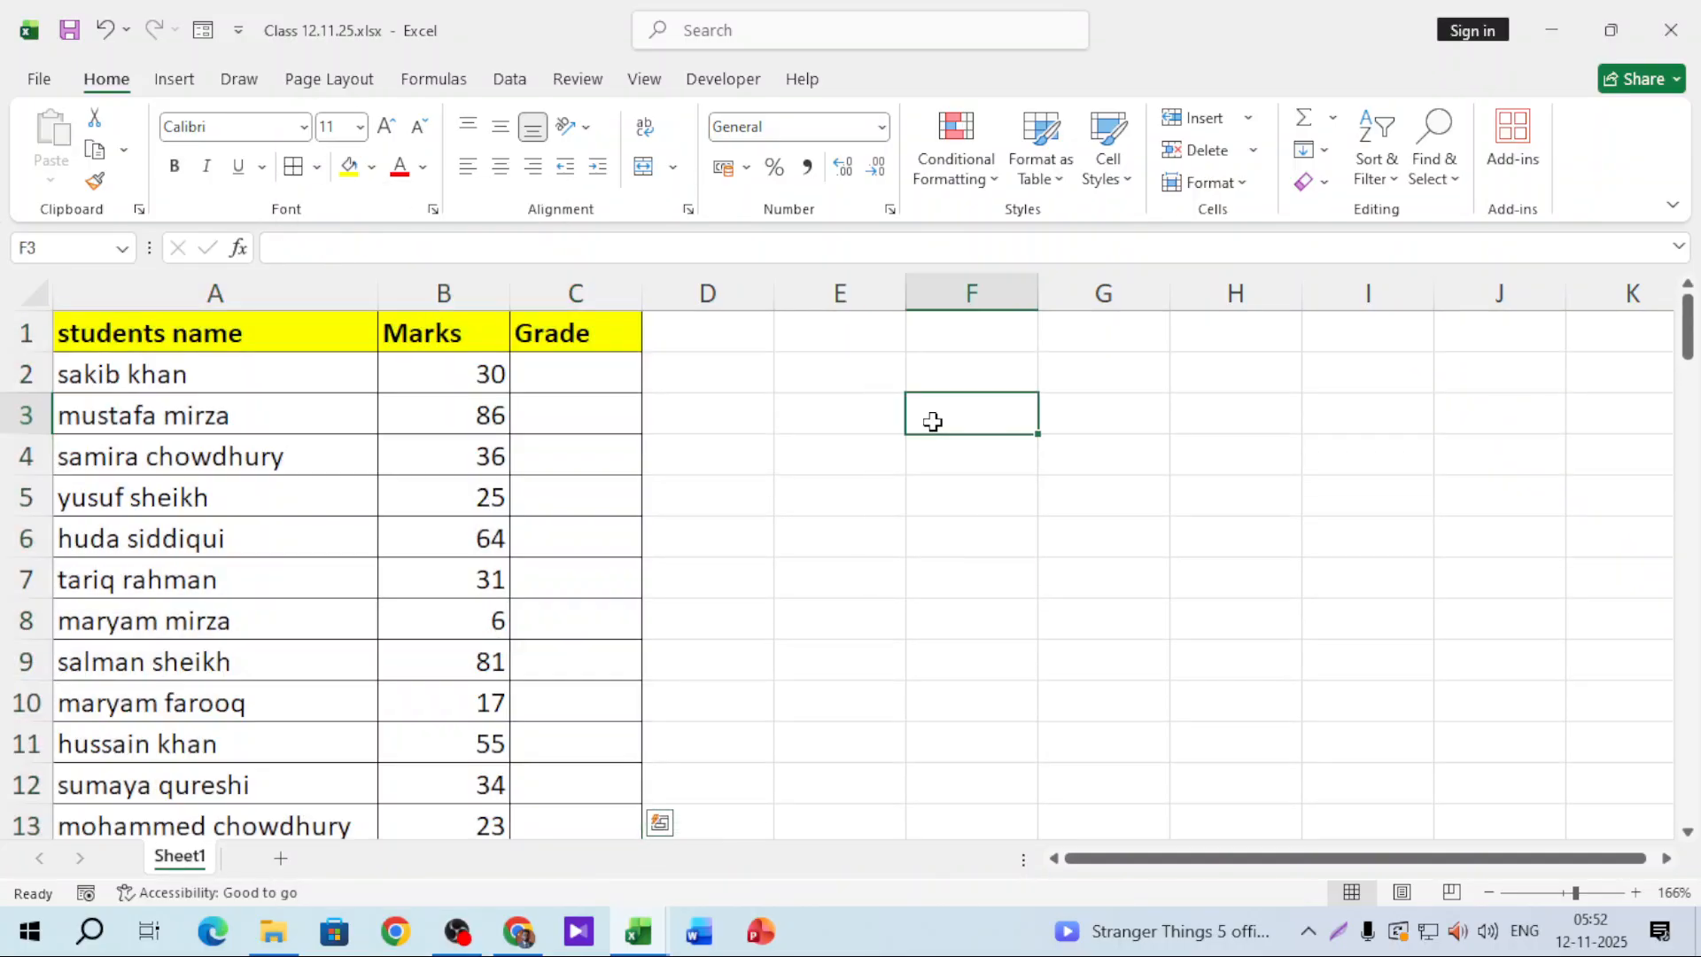
pyautogui.click(479, 295)
pyautogui.click(500, 166)
pyautogui.click(825, 407)
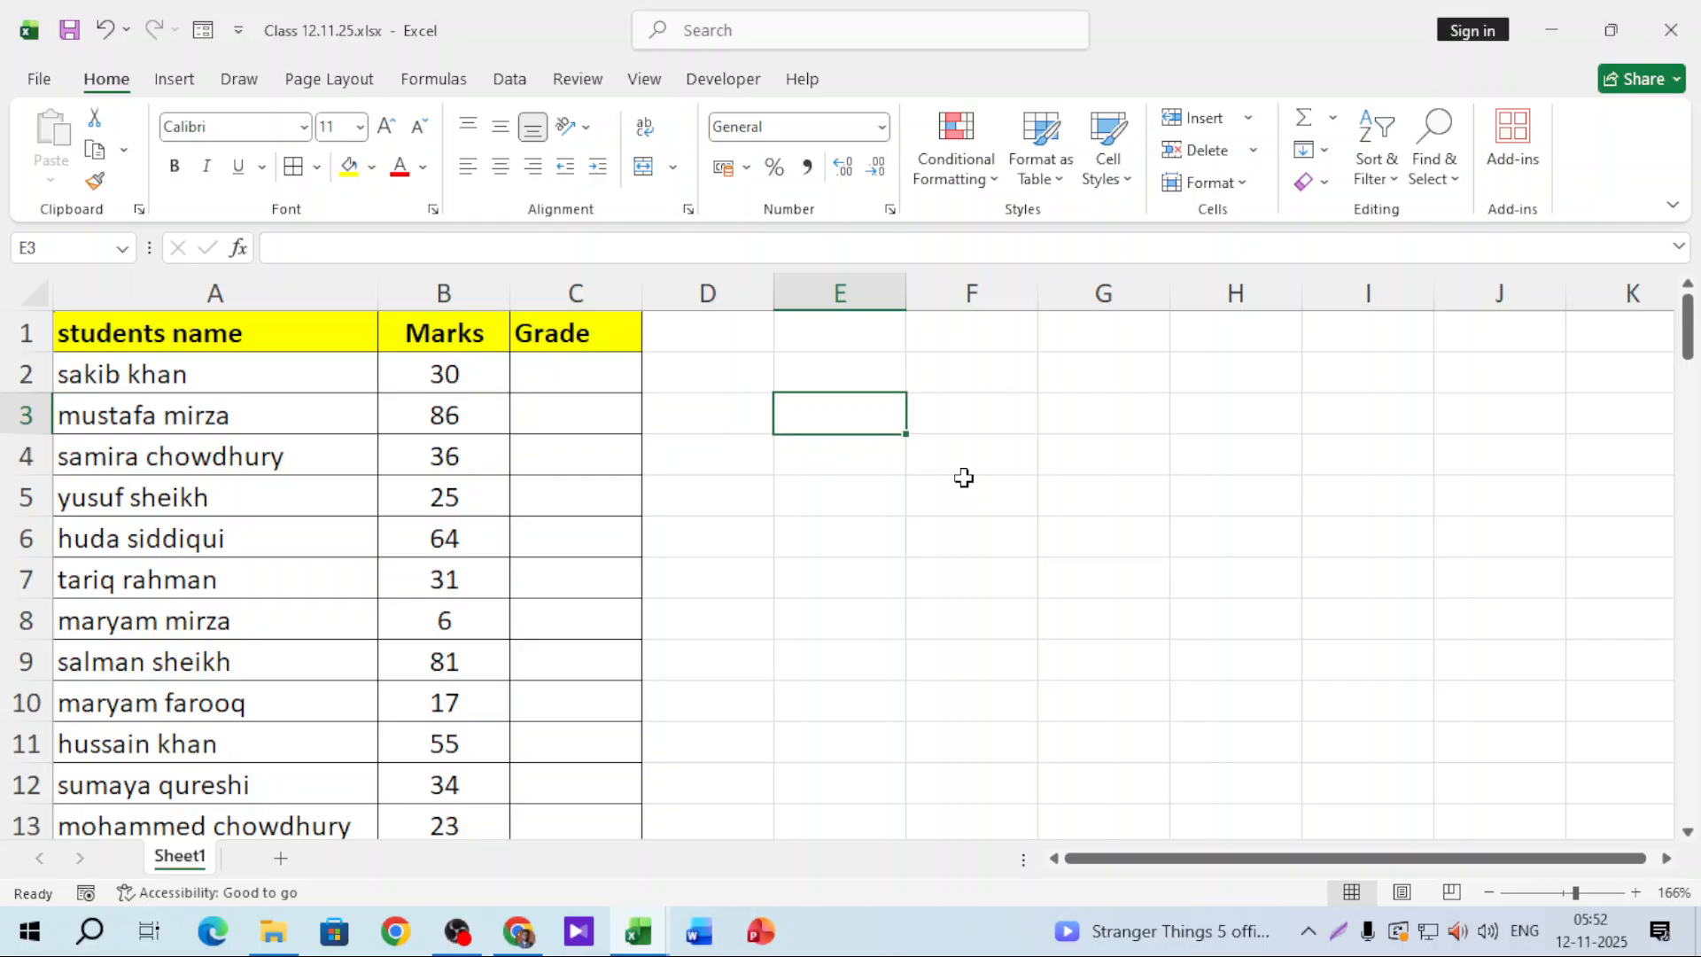
# Step: Add the headings Range and Grade in E3:F3, filled yellow and bold
pyautogui.write('Range')
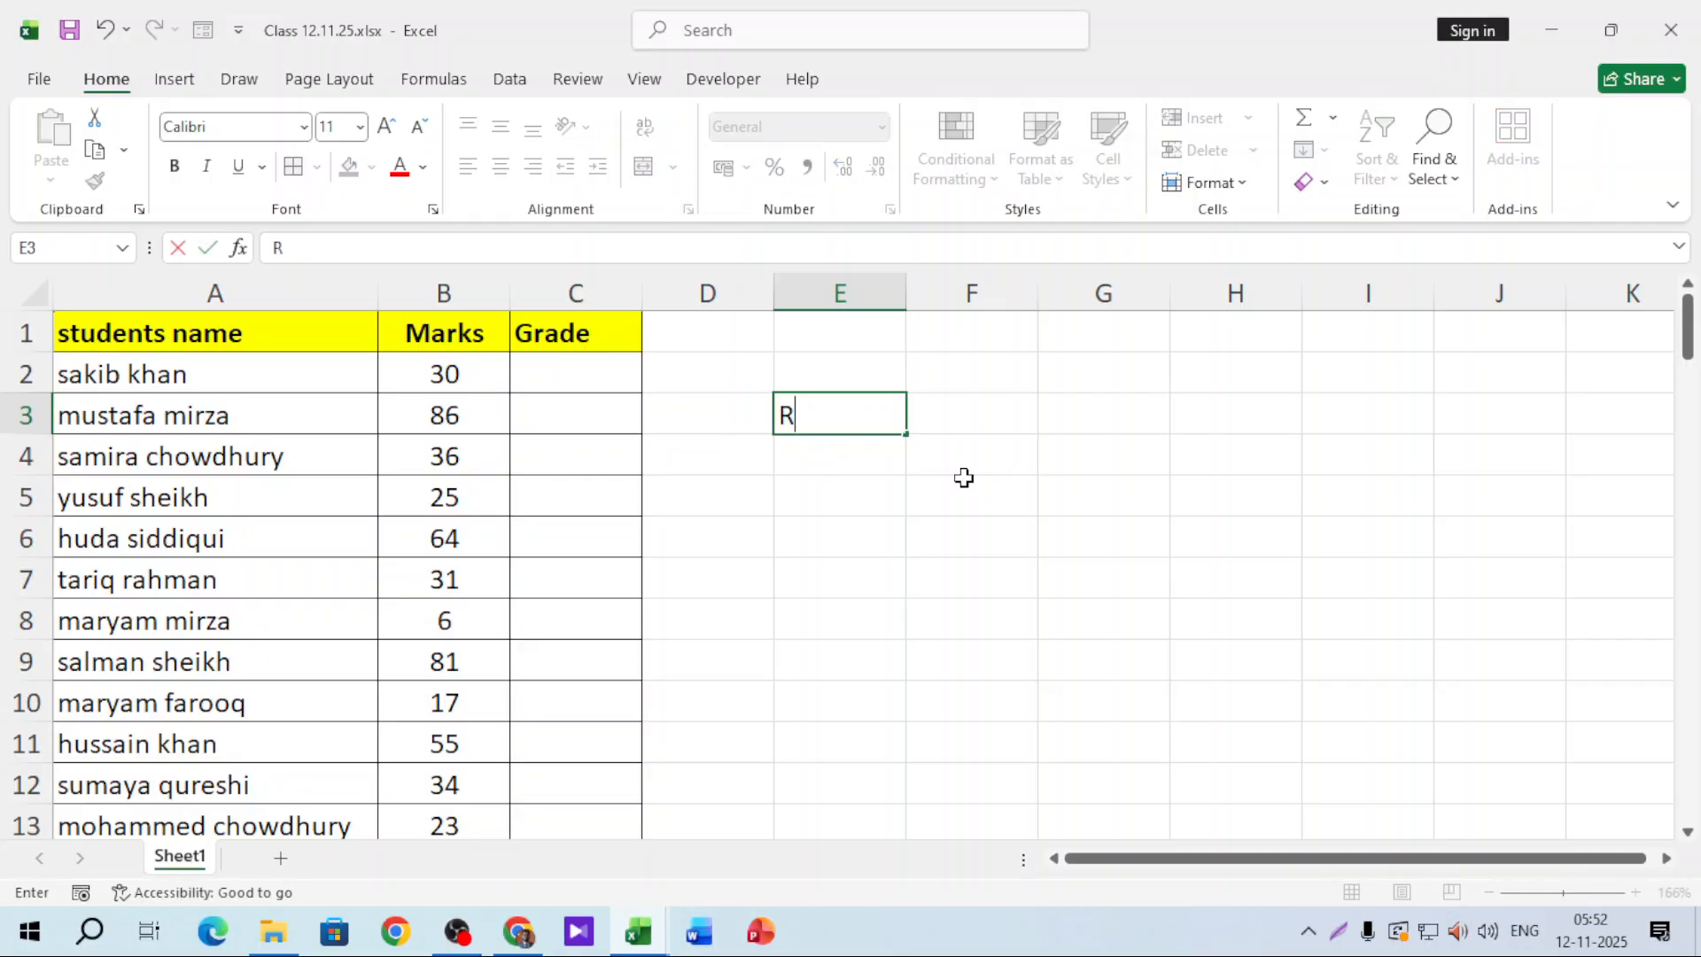
pyautogui.press('Tab')
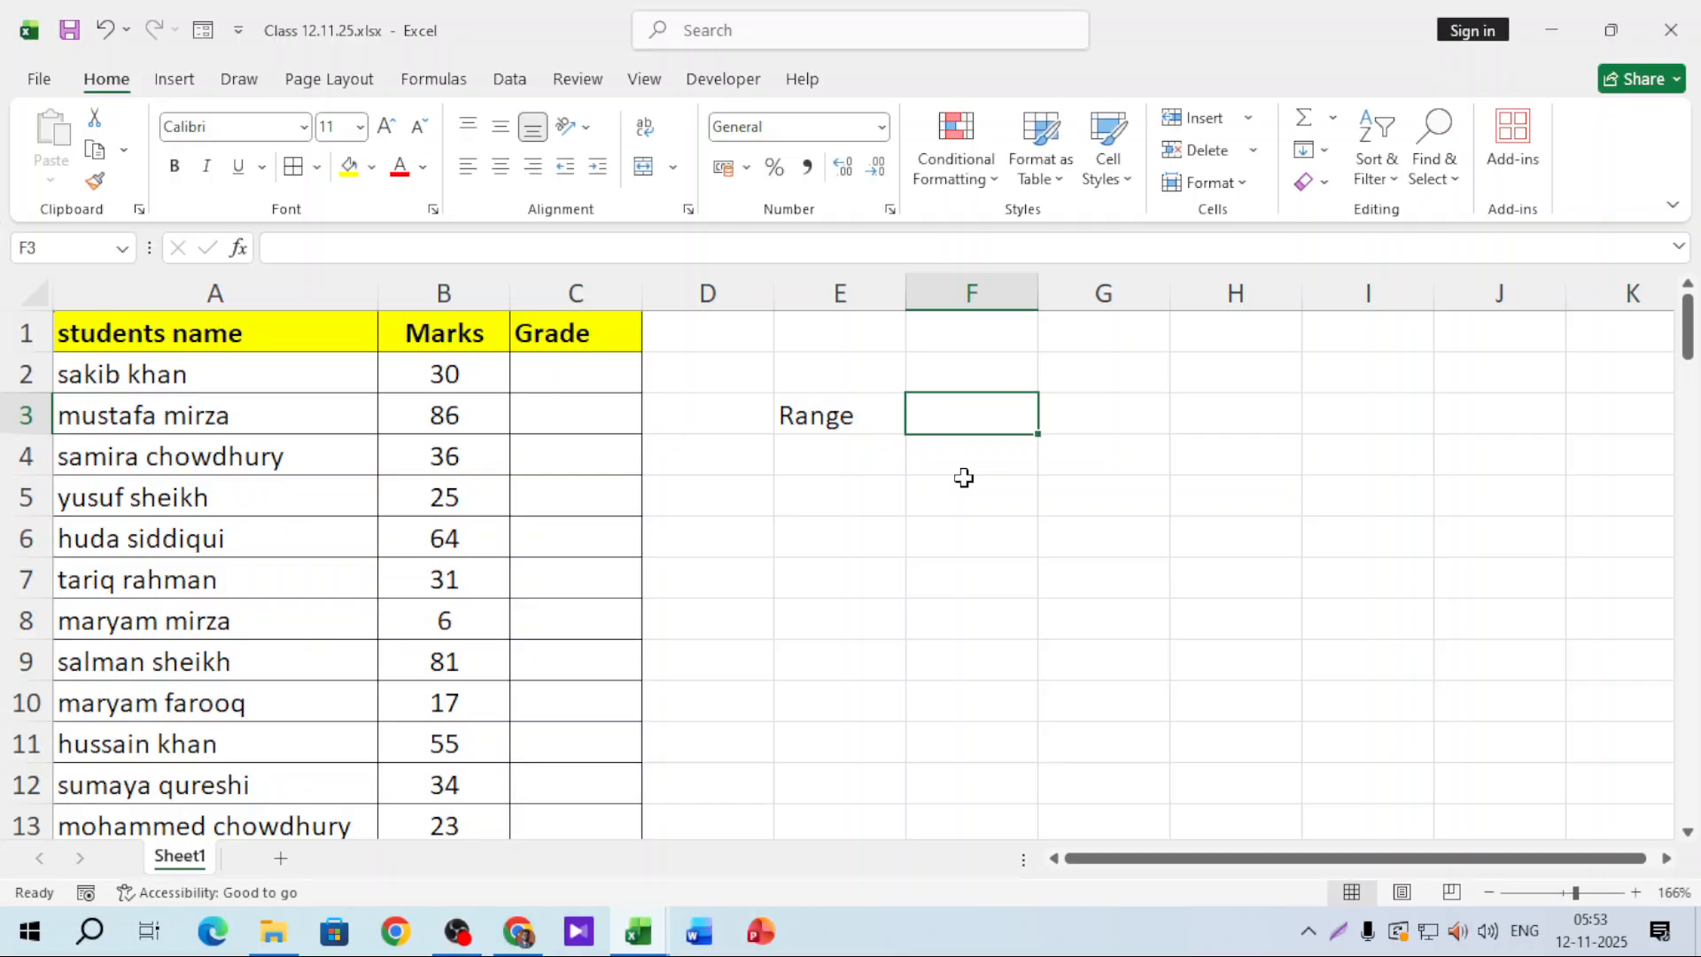
pyautogui.write('Grade')
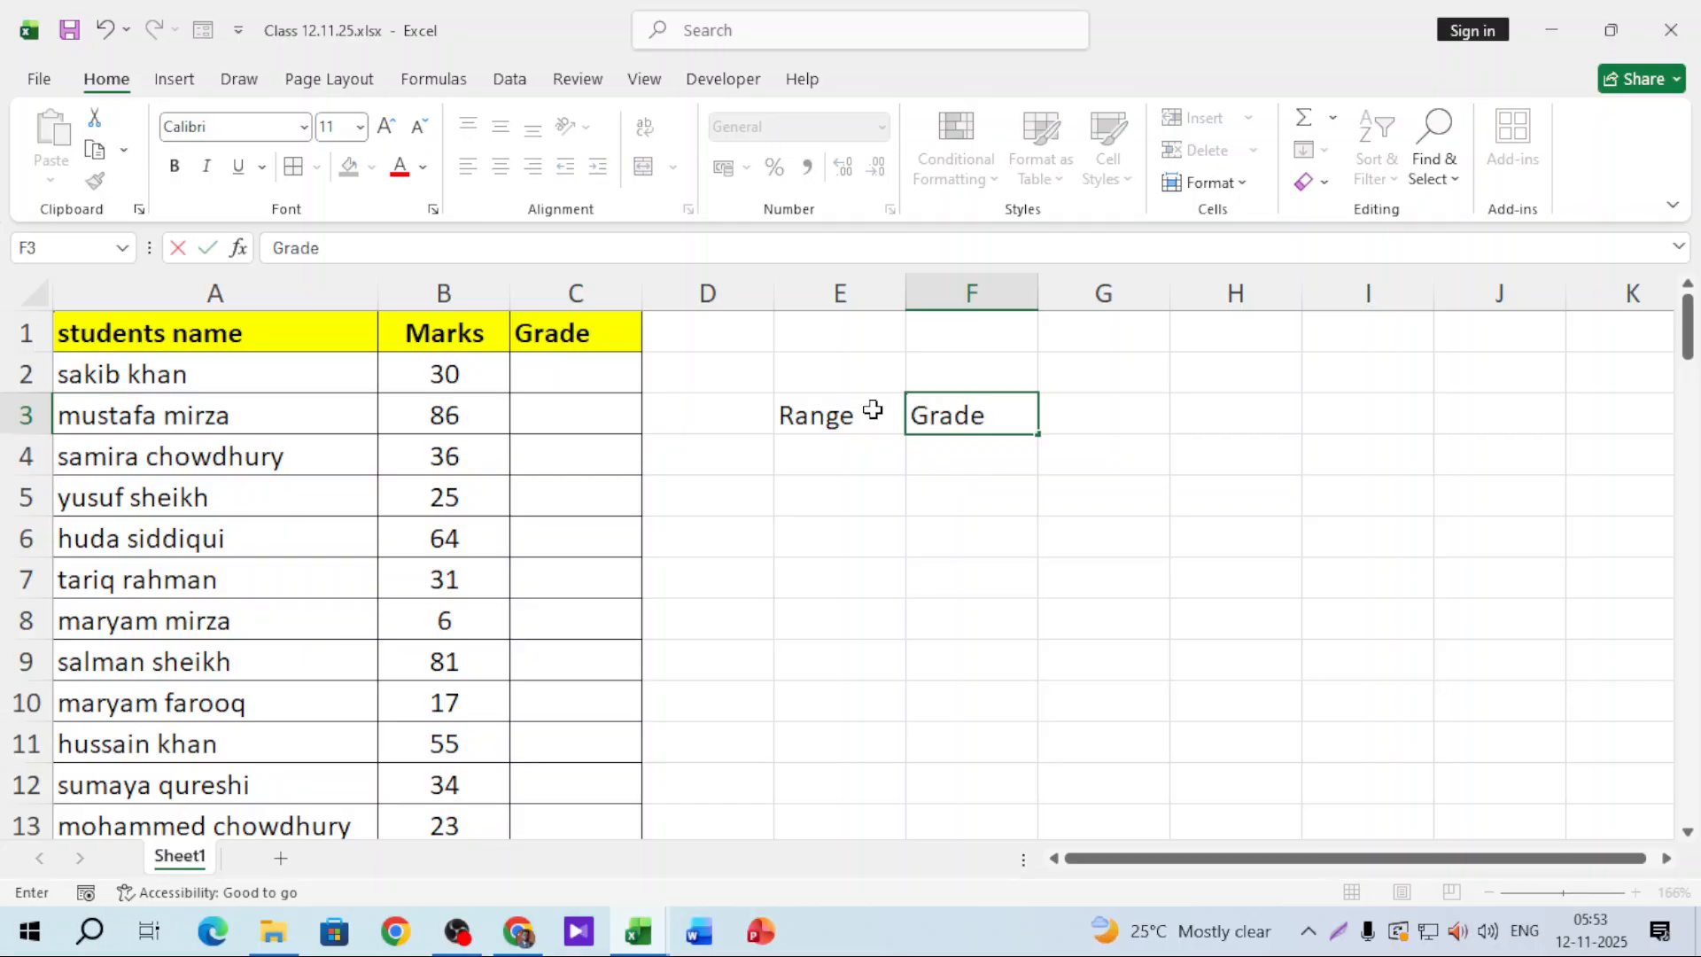
pyautogui.moveTo(869, 412); pyautogui.dragTo(969, 413)
pyautogui.click(349, 166)
pyautogui.click(174, 167)
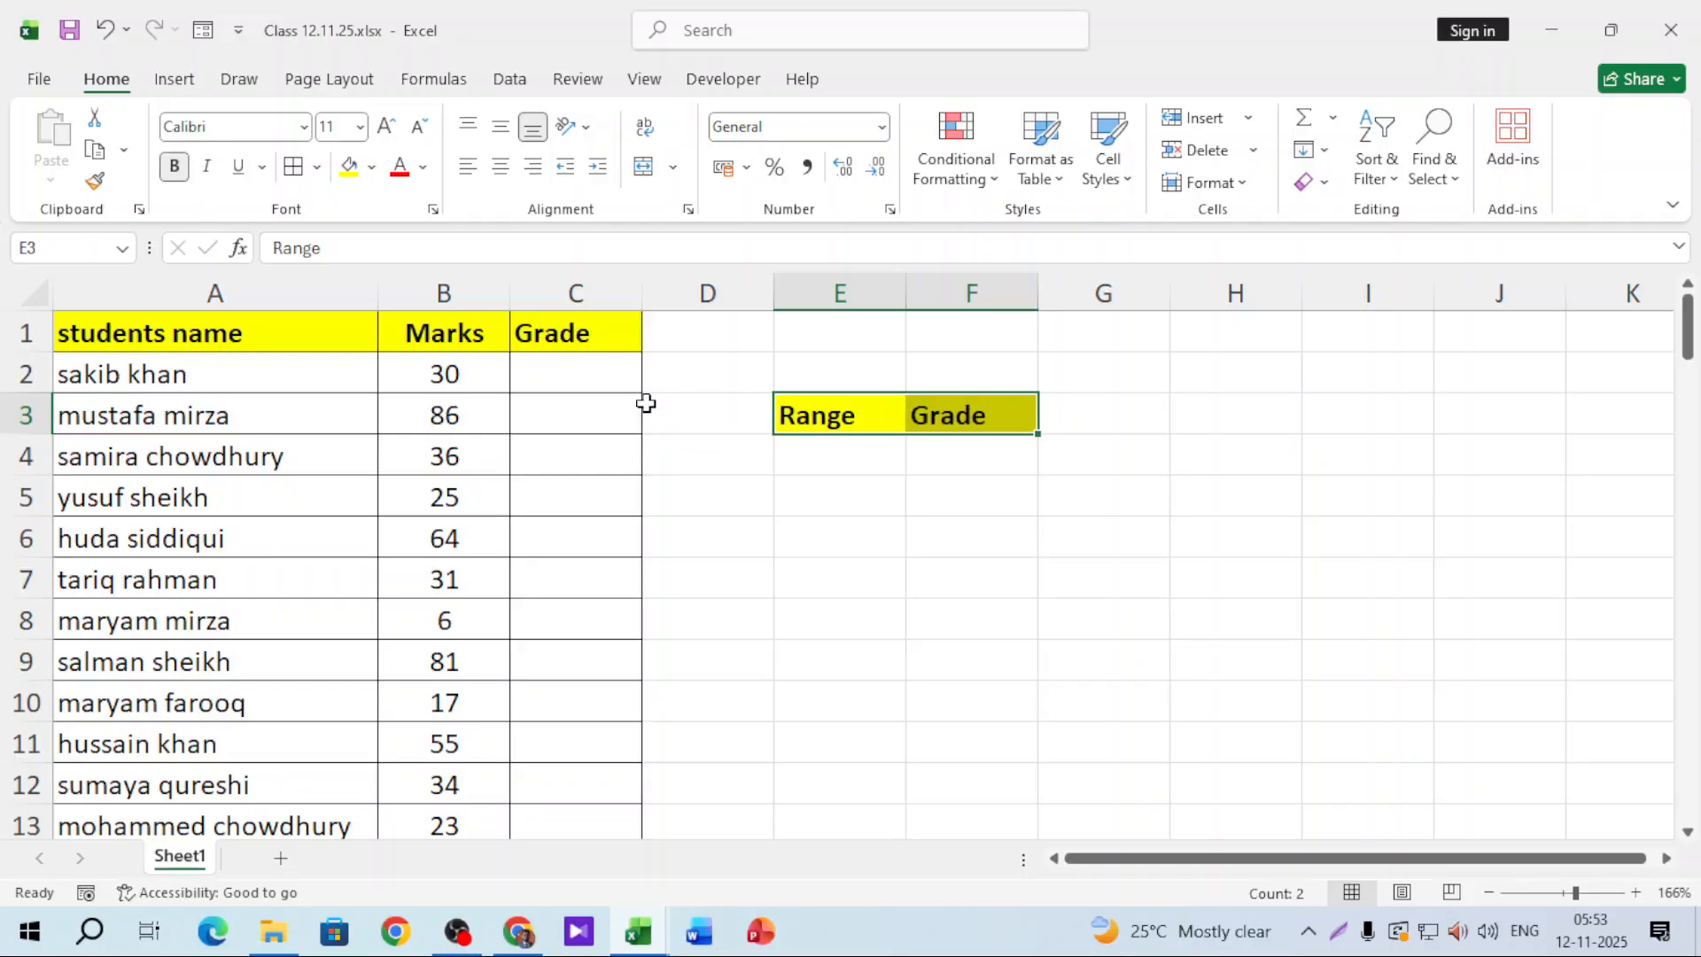
# Step: Enter the bands 0-33 F, 34-40 C, 41-50 C+ and 51-55 B- below the headings
pyautogui.click(864, 461)
pyautogui.write('0-33')
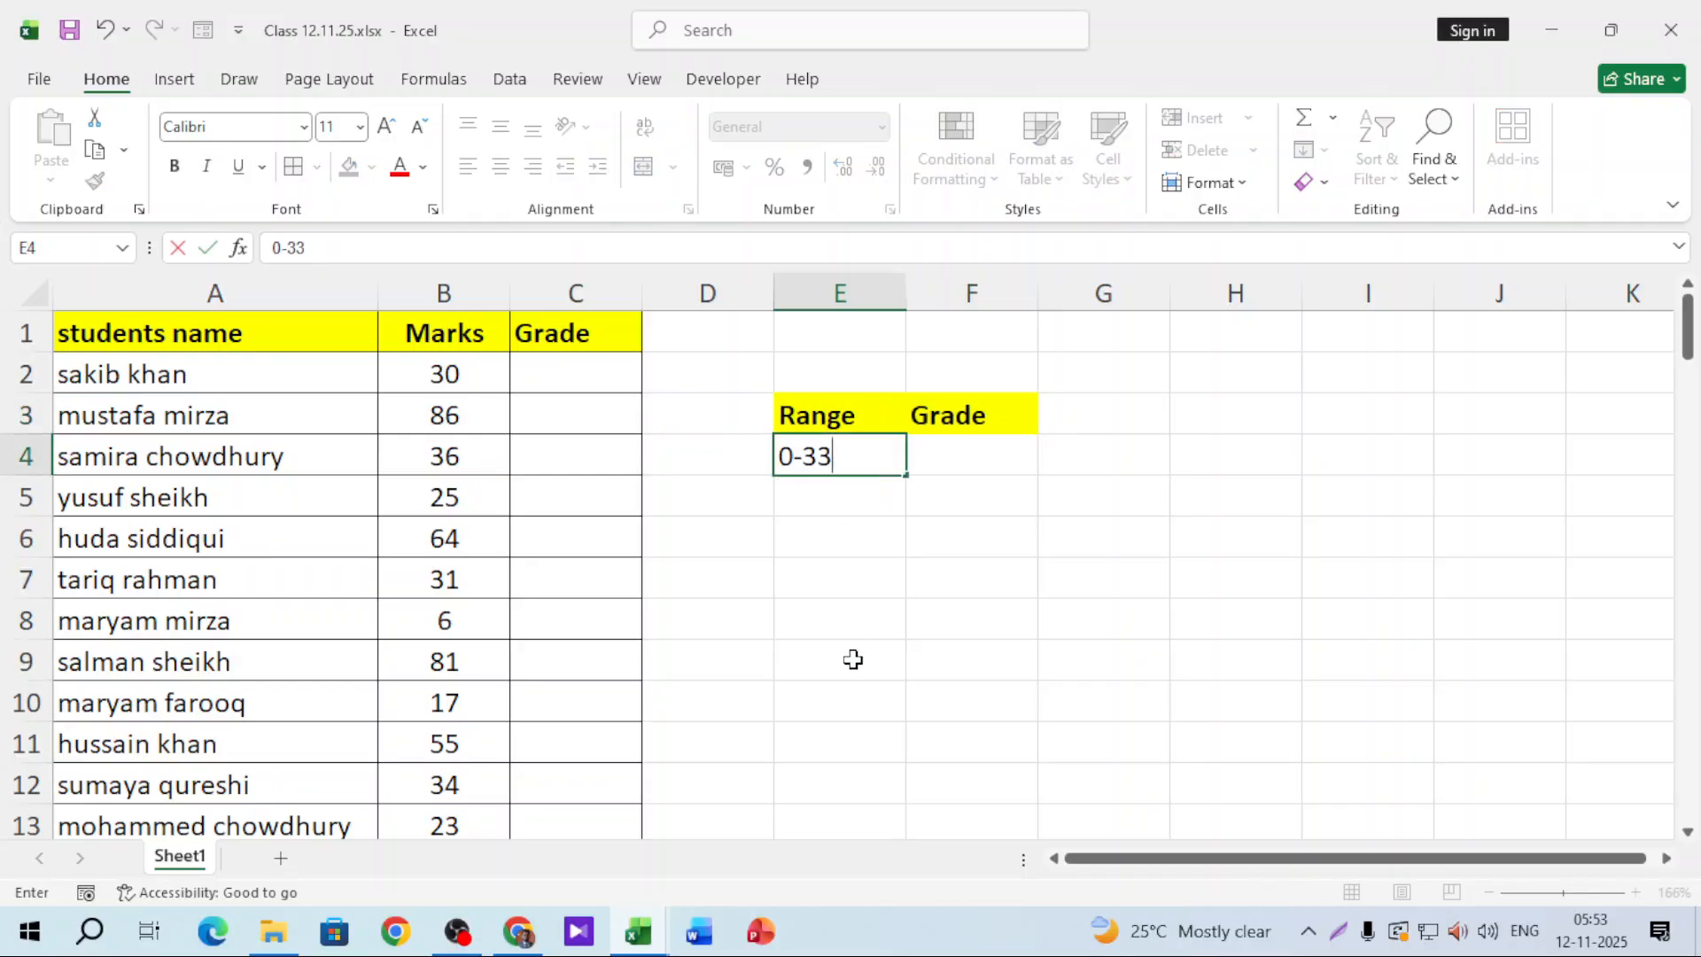
pyautogui.press('Tab')
pyautogui.write('F')
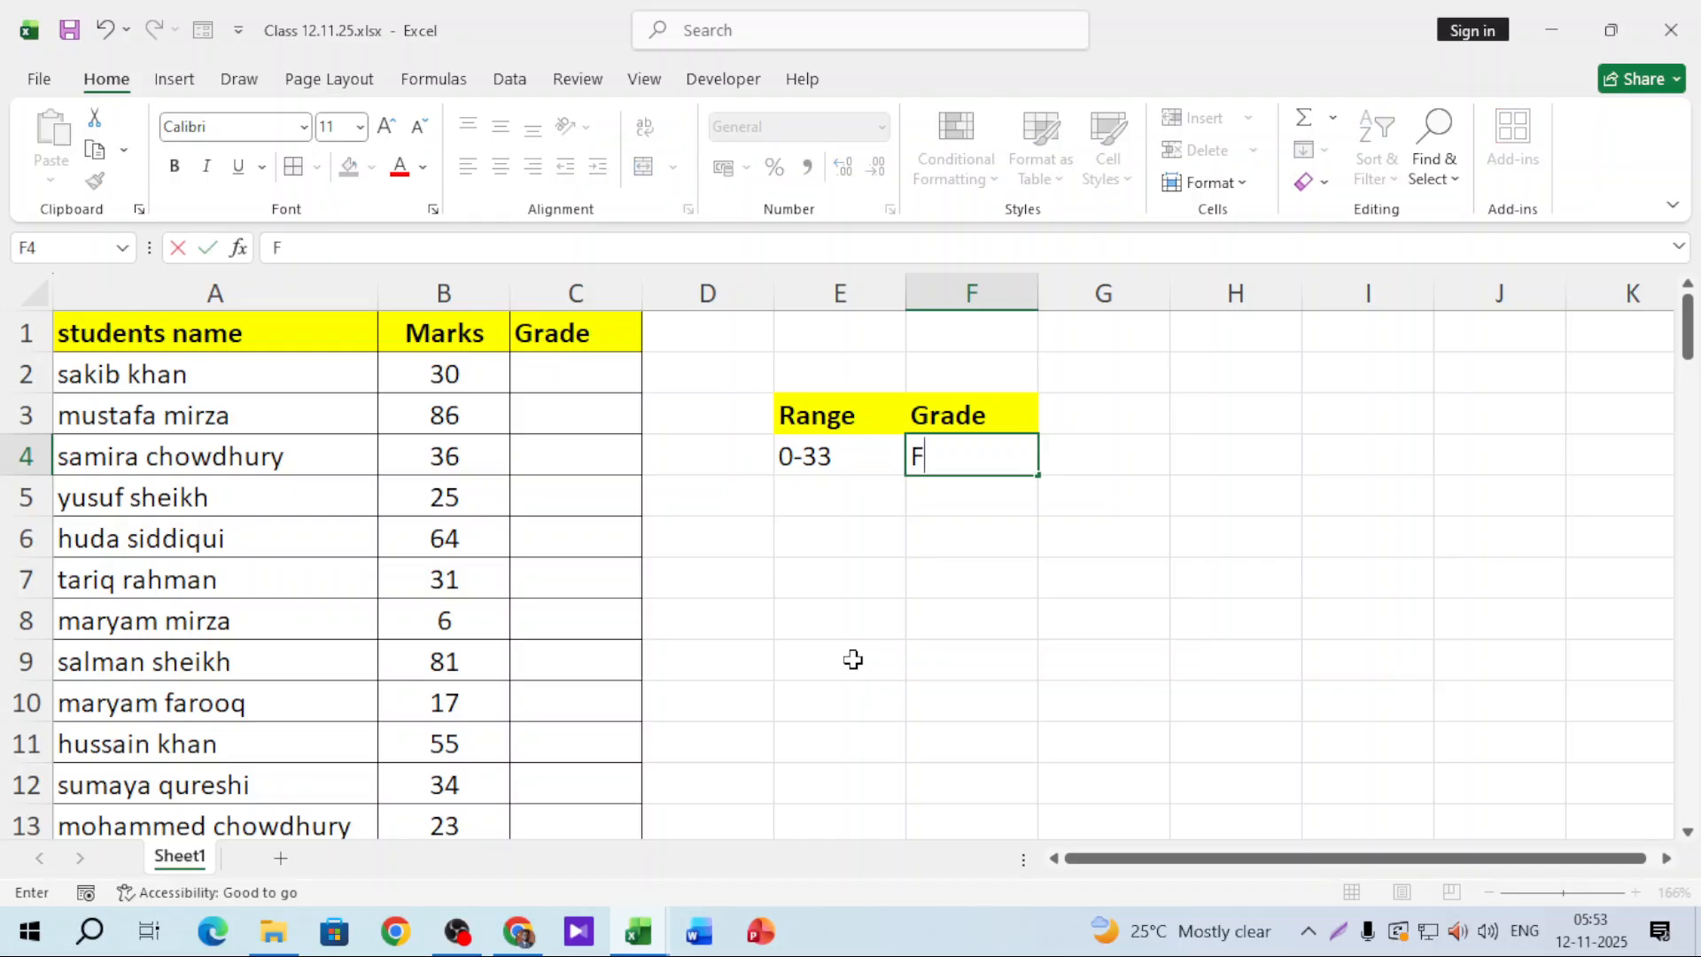
pyautogui.press('Return')
pyautogui.write('34-40')
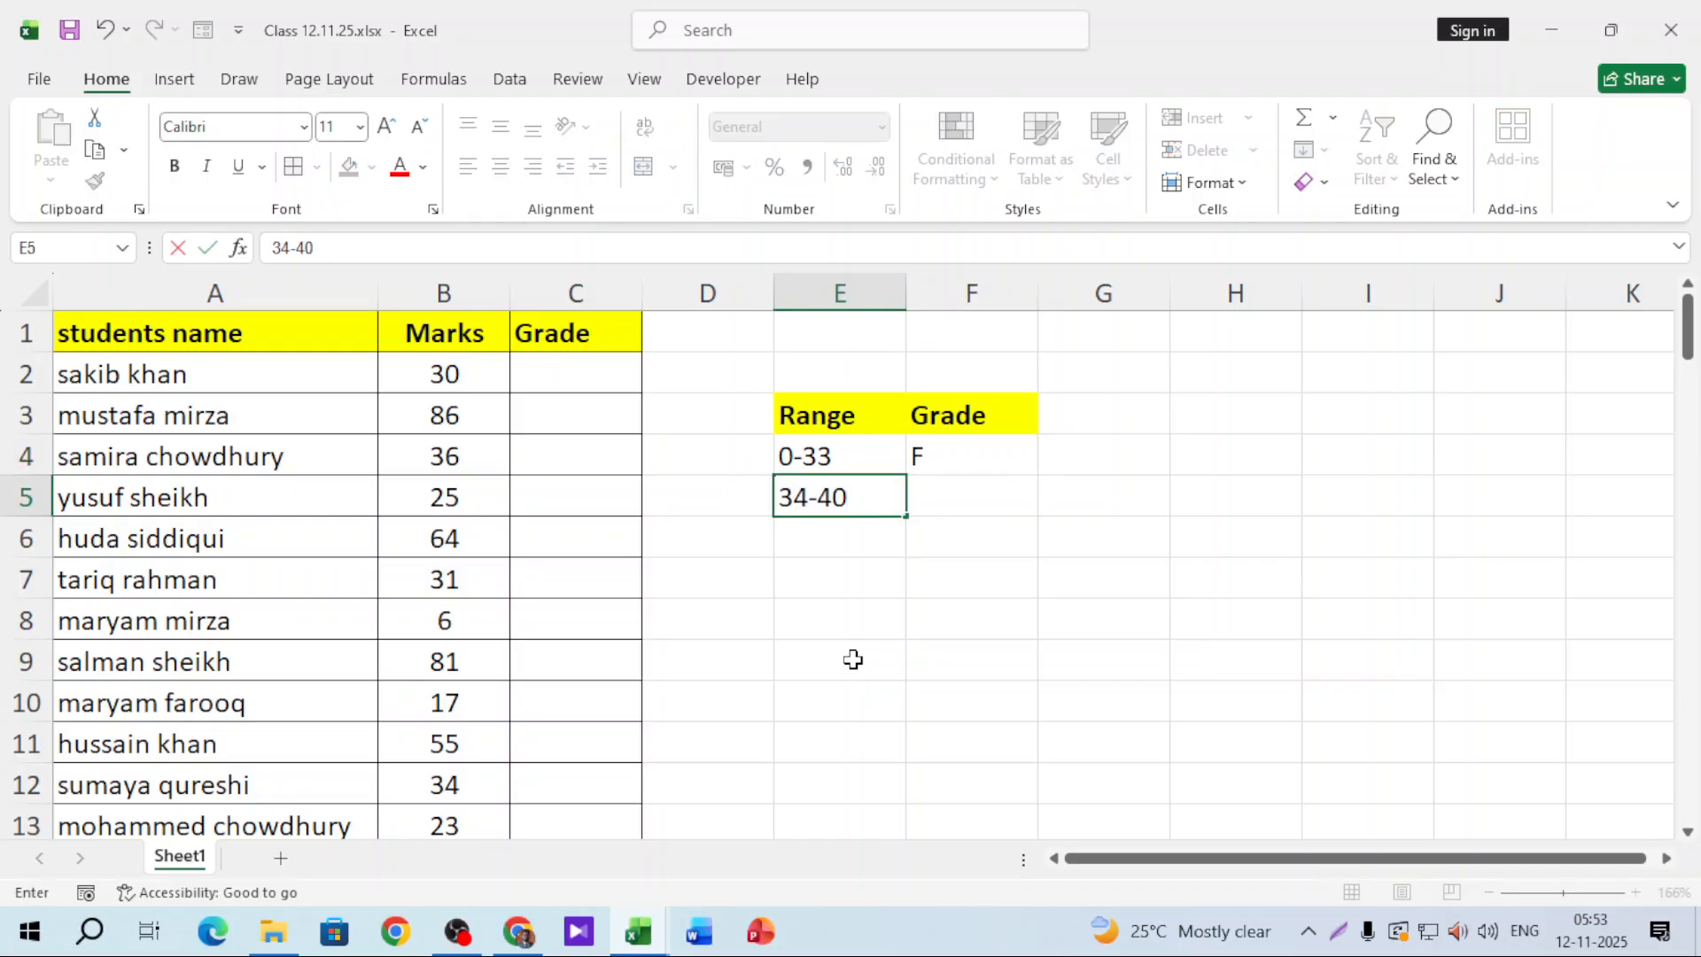
pyautogui.press('Tab')
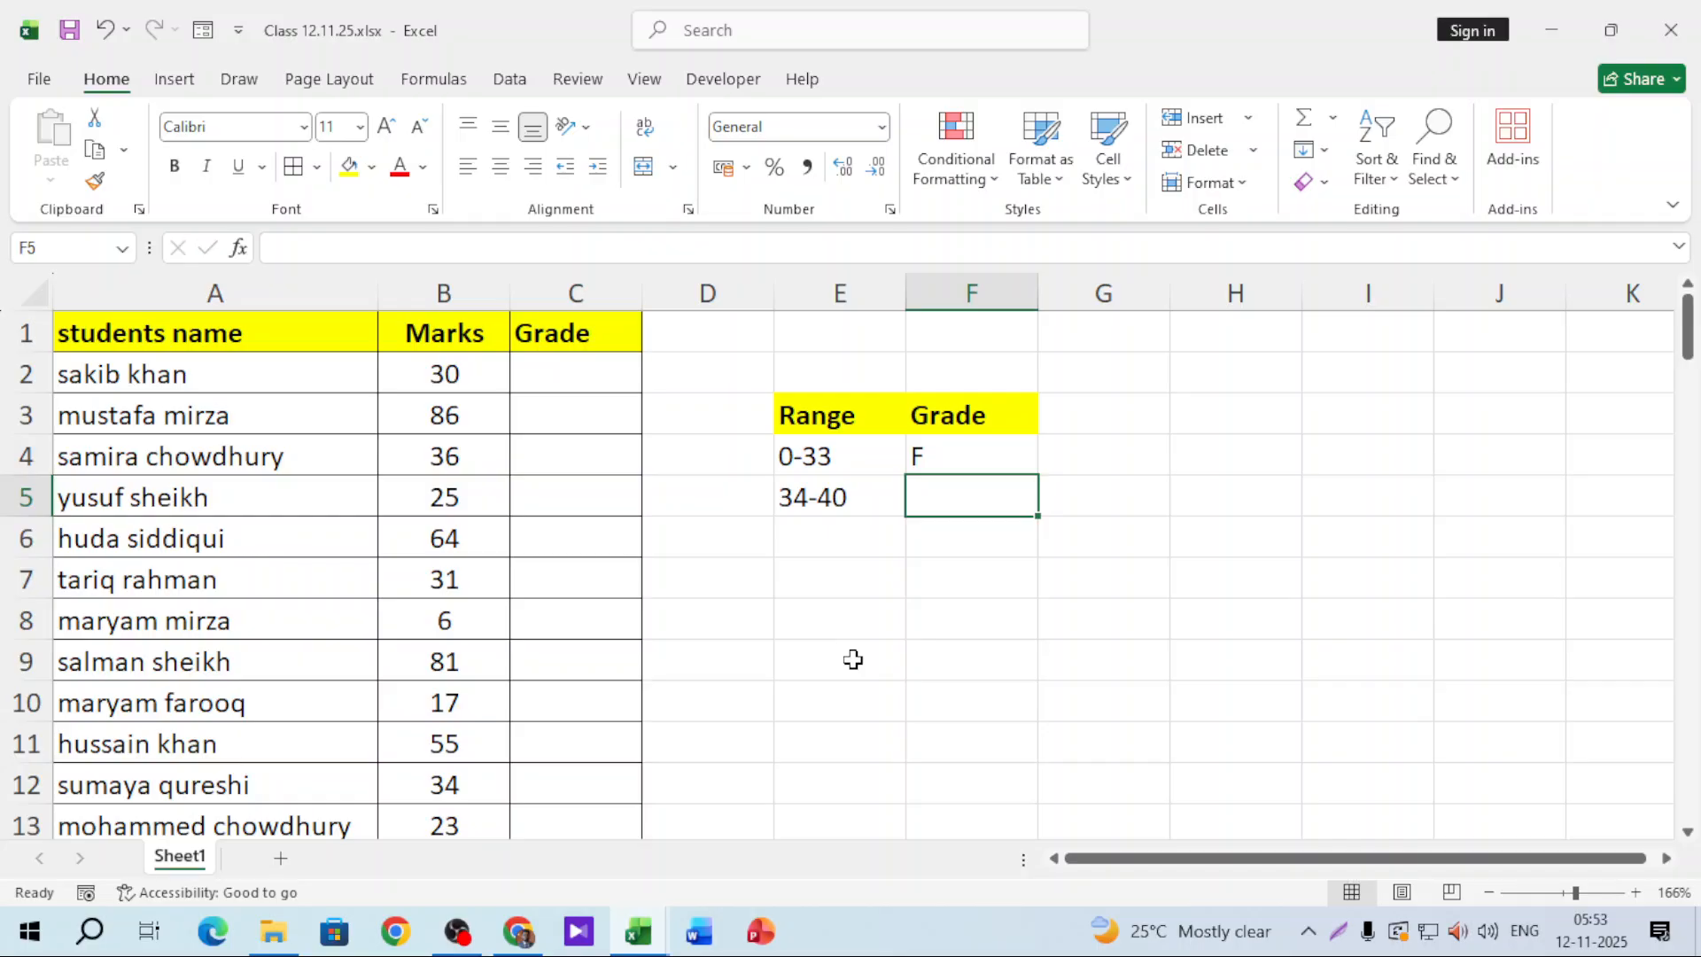
pyautogui.write('C')
pyautogui.press('Down')
pyautogui.press('Left')
pyautogui.write('41-')
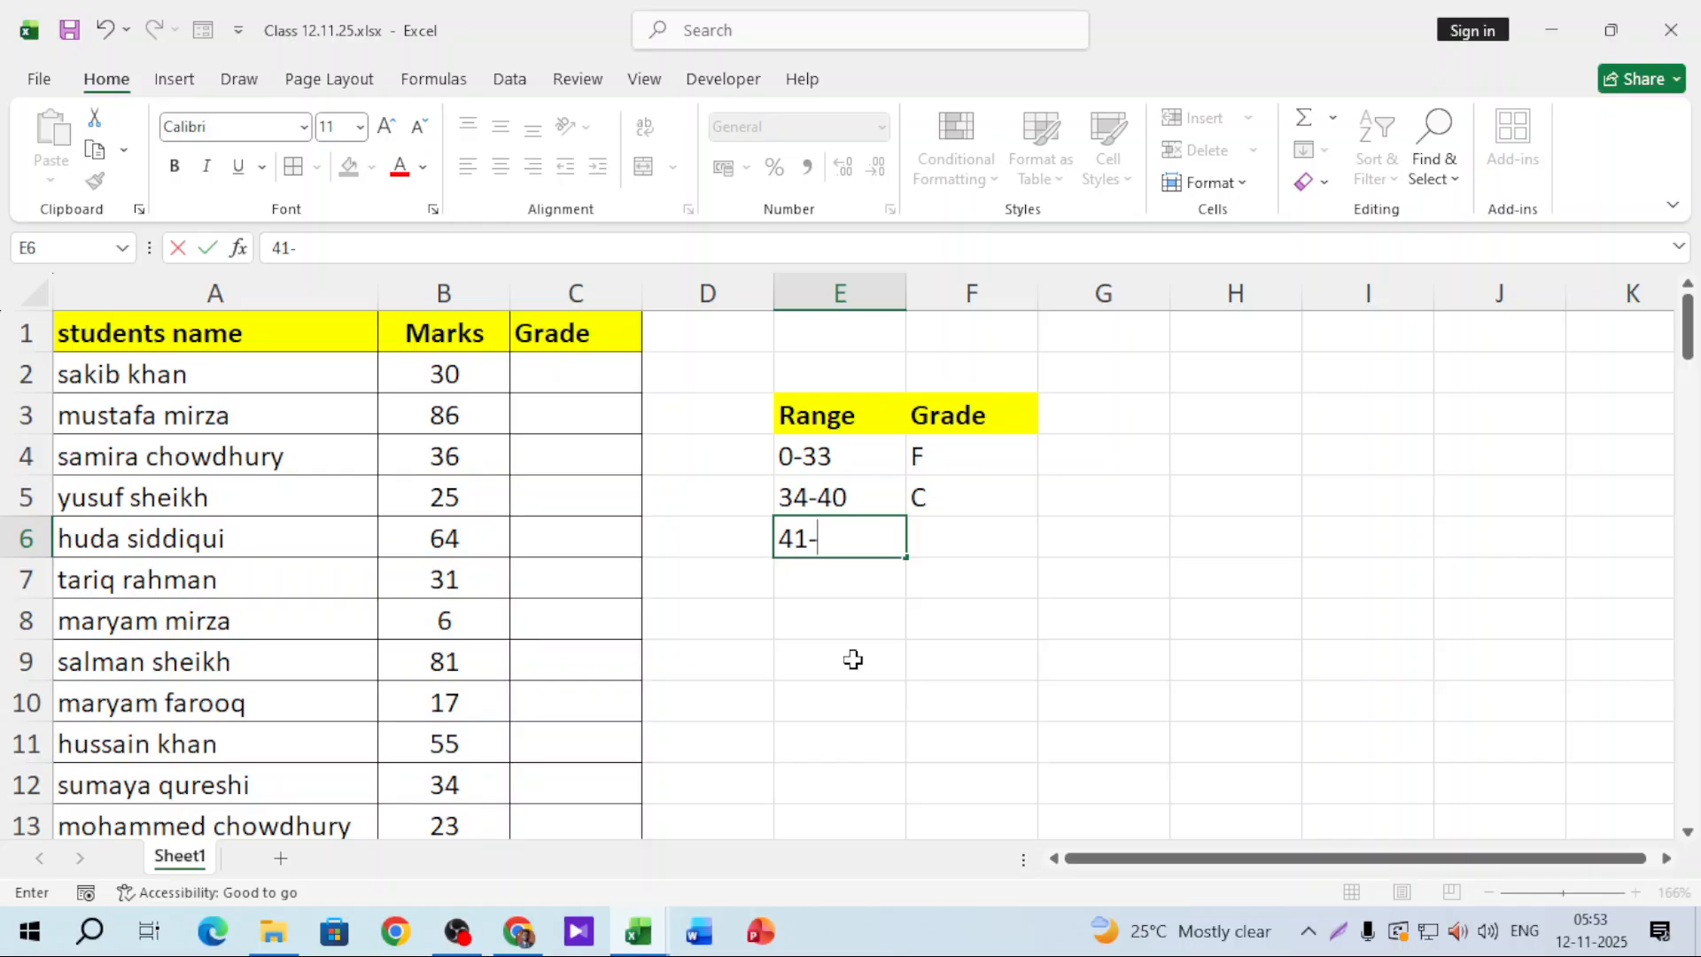
pyautogui.write('50')
pyautogui.press('Tab')
pyautogui.write('C')
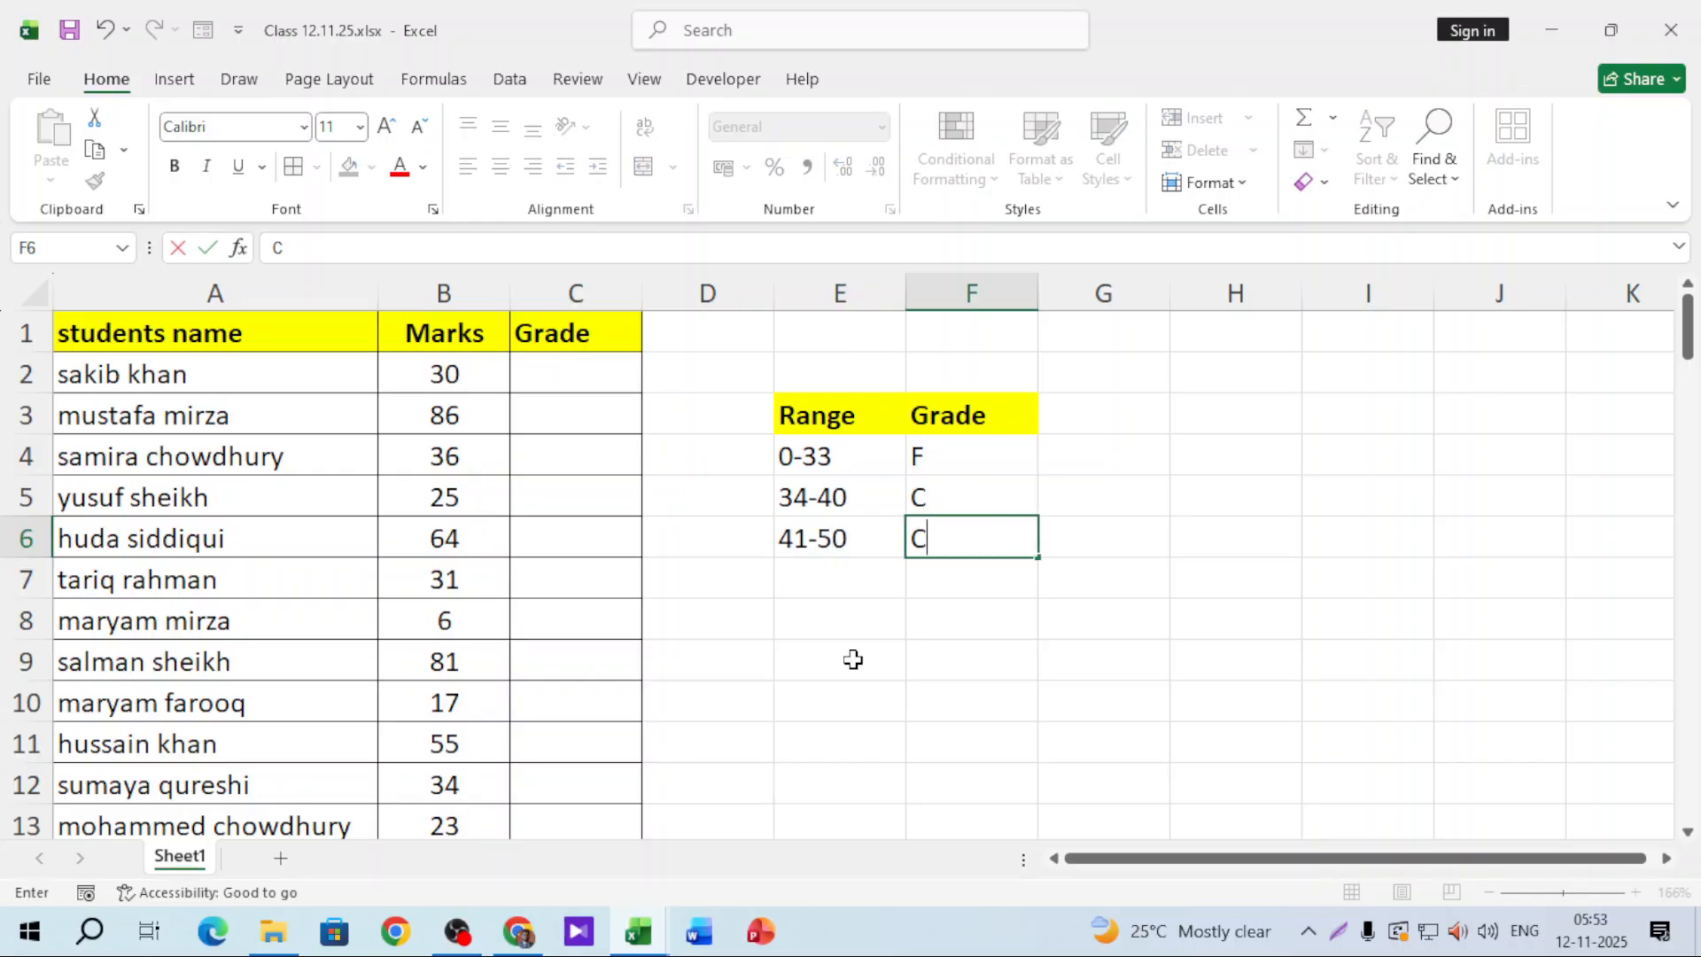
pyautogui.write('+')
pyautogui.press('Return')
pyautogui.press('Left')
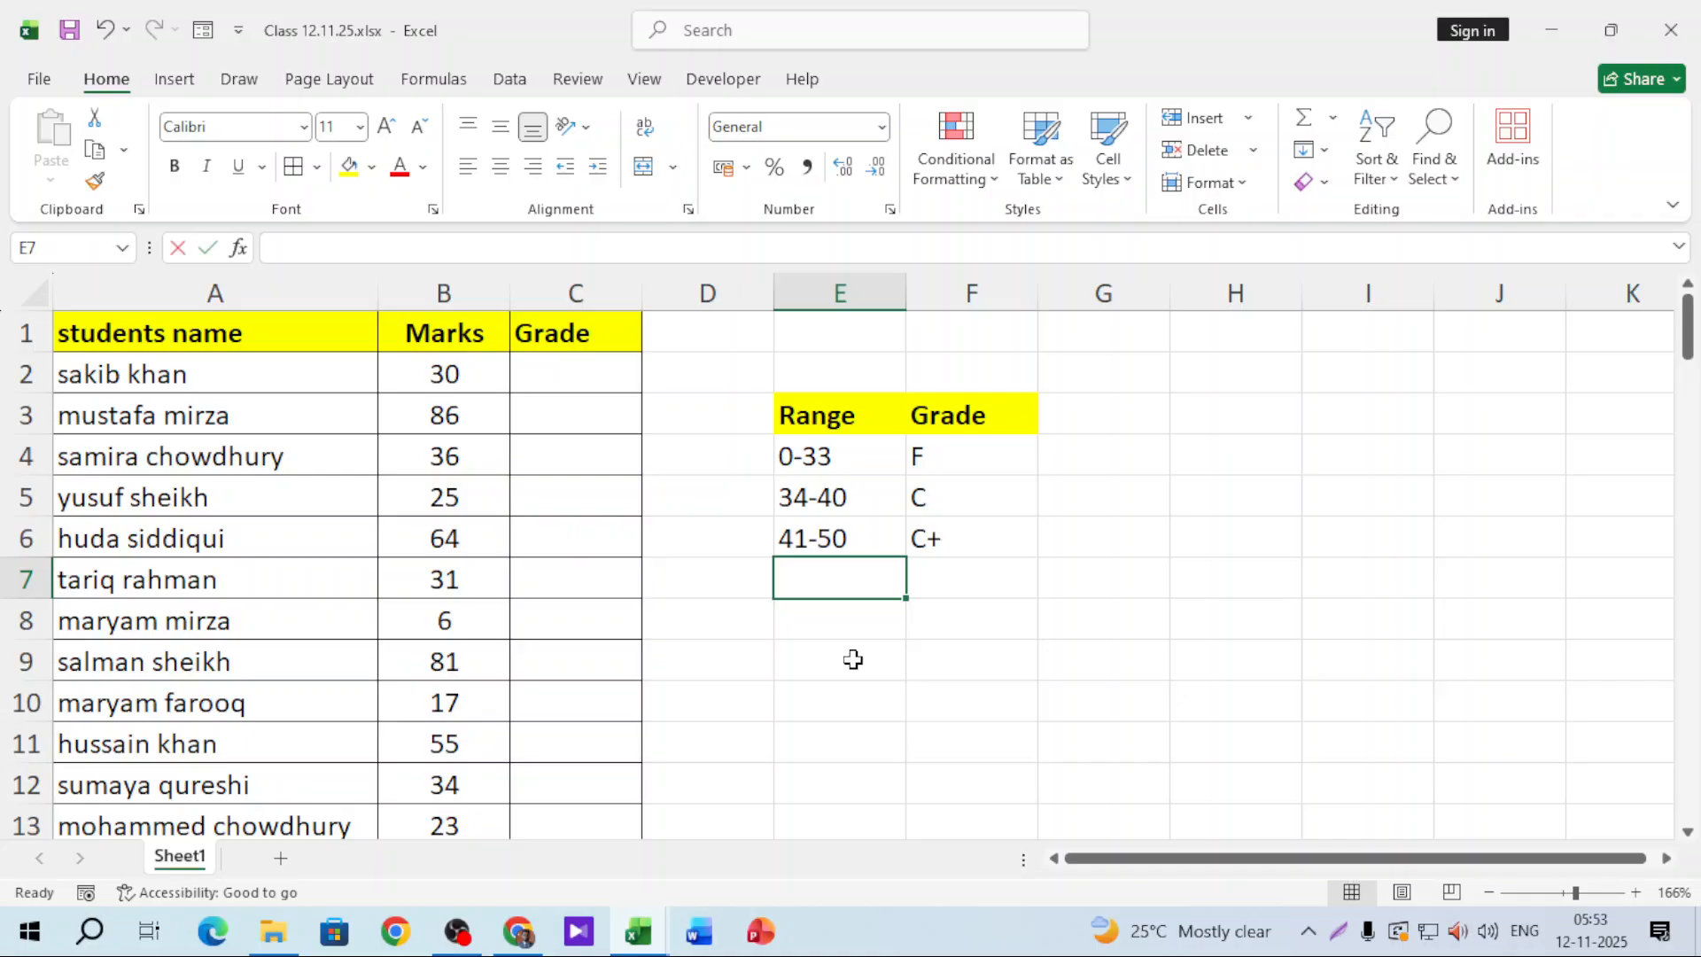
pyautogui.write('51-55')
pyautogui.press('Tab')
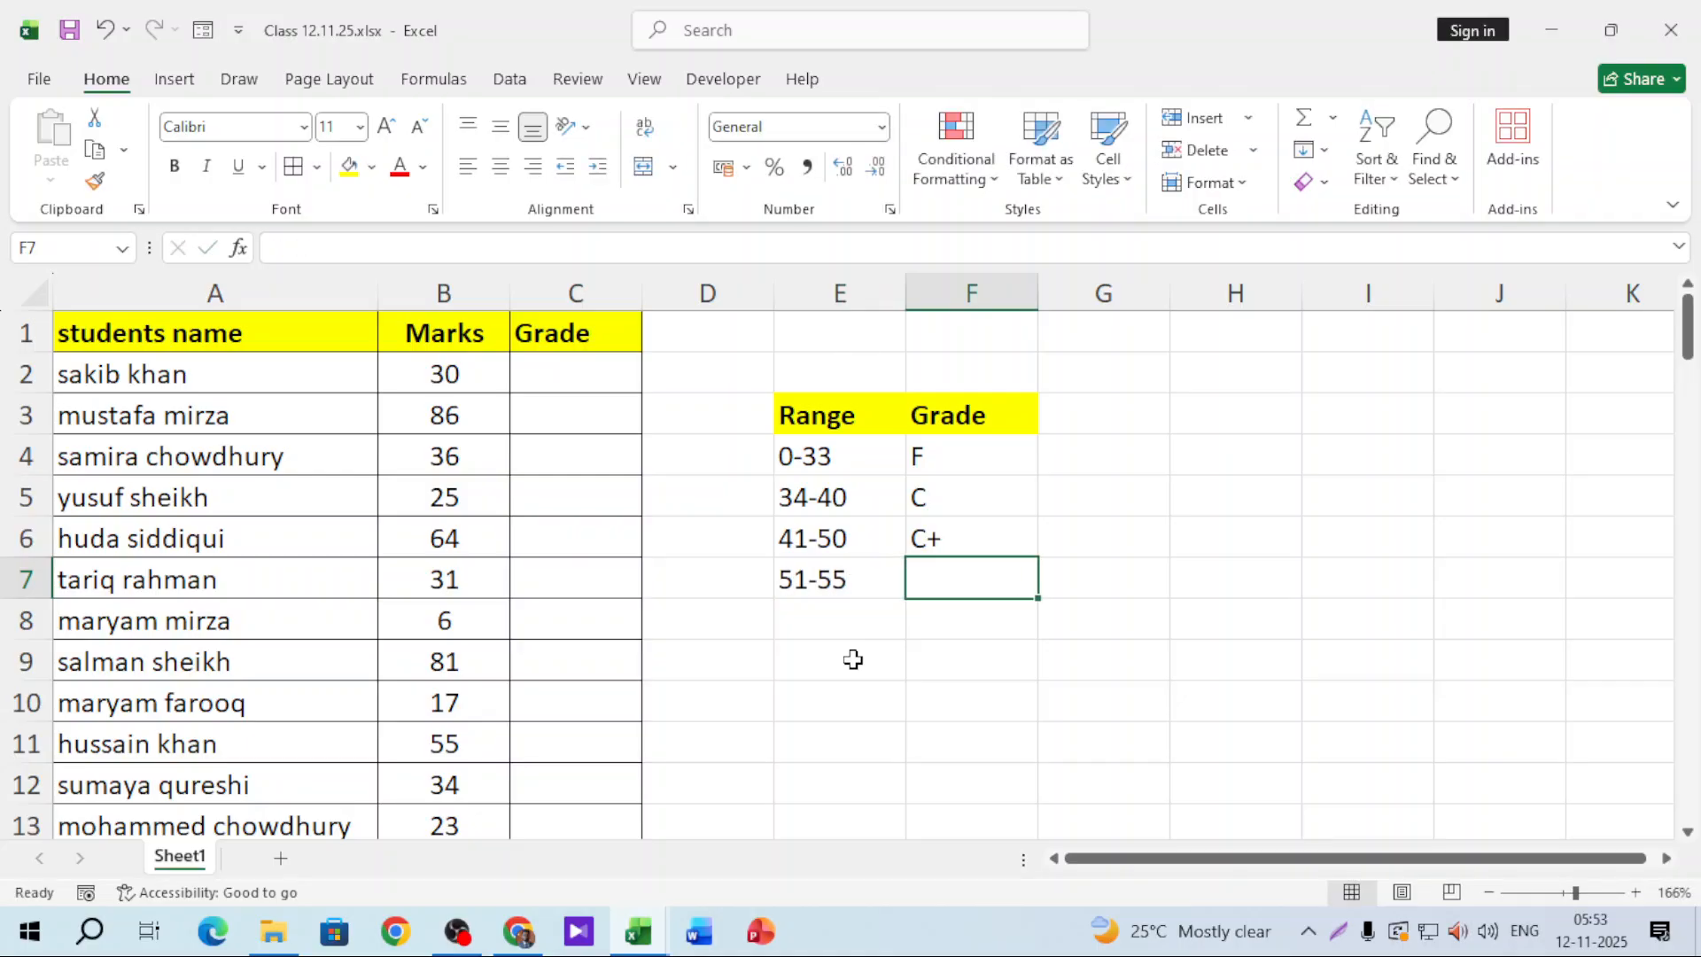
pyautogui.write('B-')
pyautogui.press('Return')
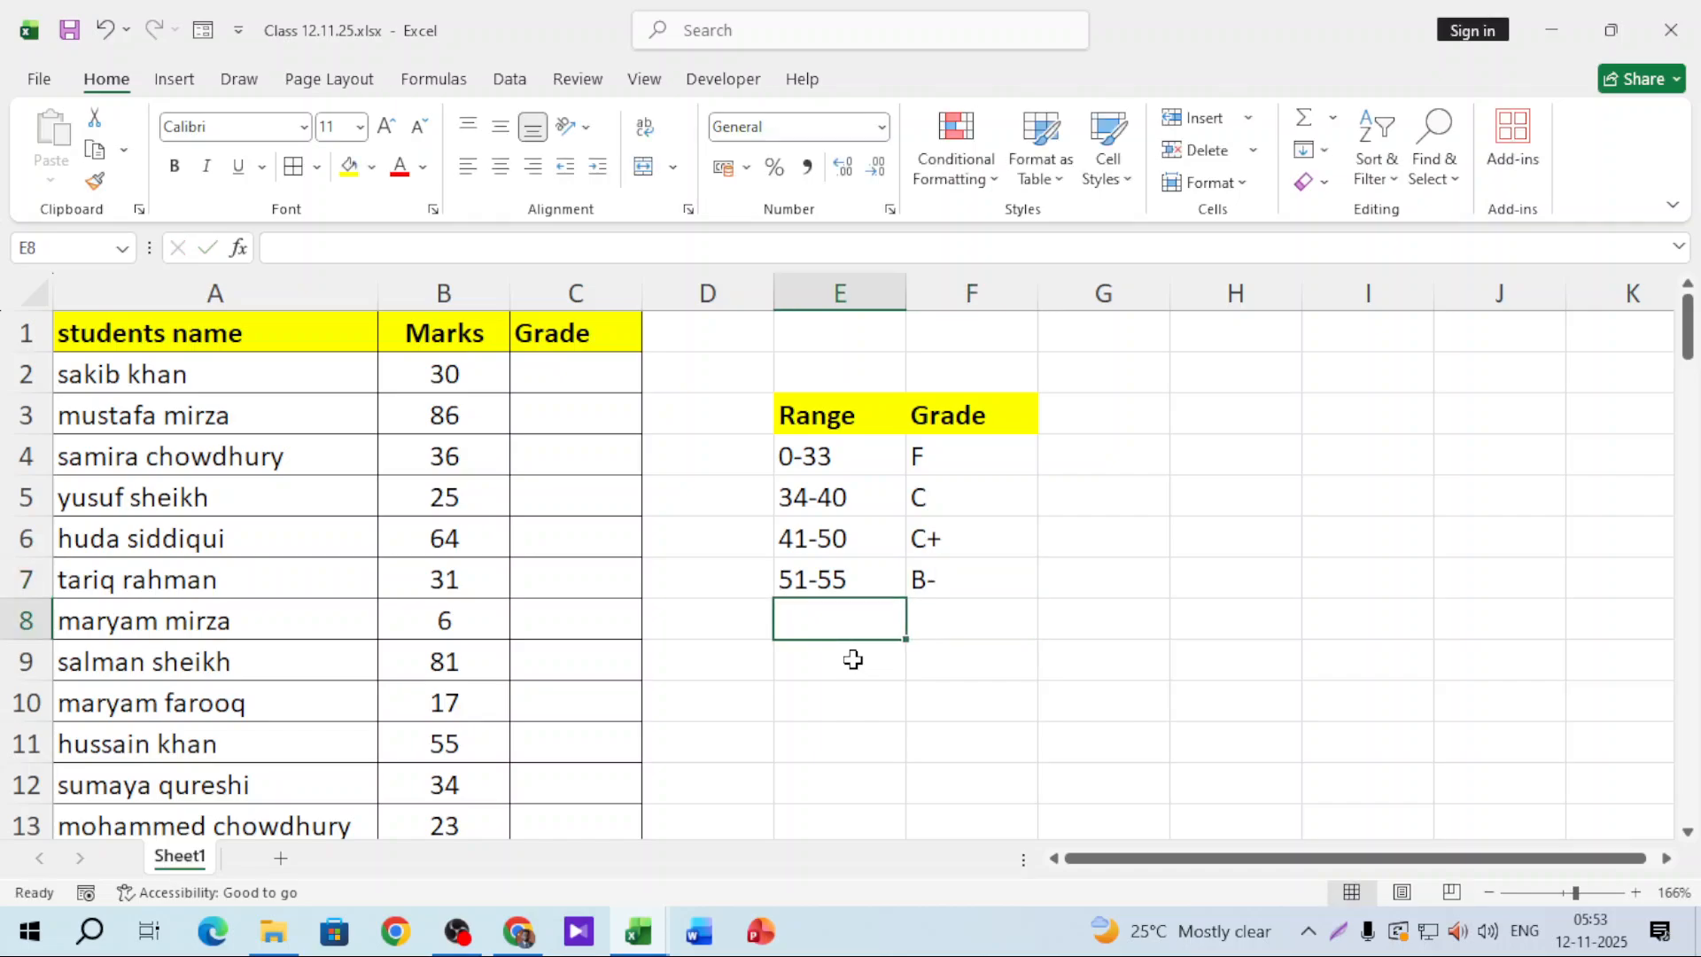
# Step: Enter the remaining bands 56-65 B, 66-75 B+, 76-85 A-, 86-90 A and 91-100 A+
pyautogui.write('56-')
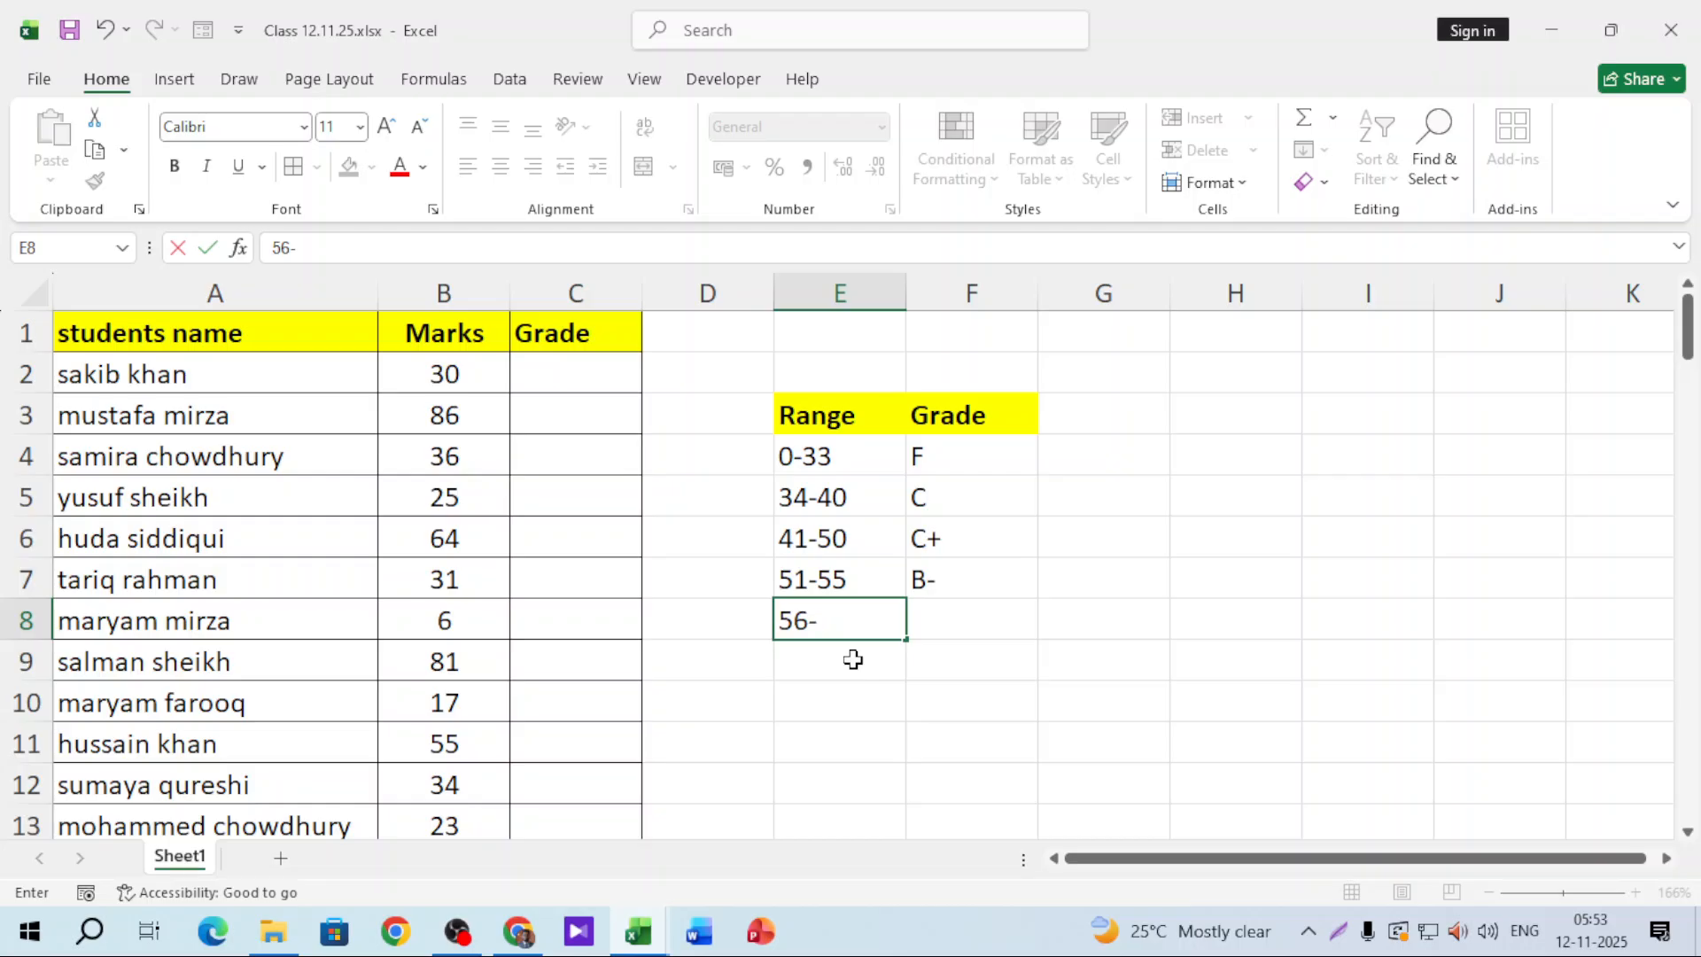
pyautogui.write('65')
pyautogui.press('Tab')
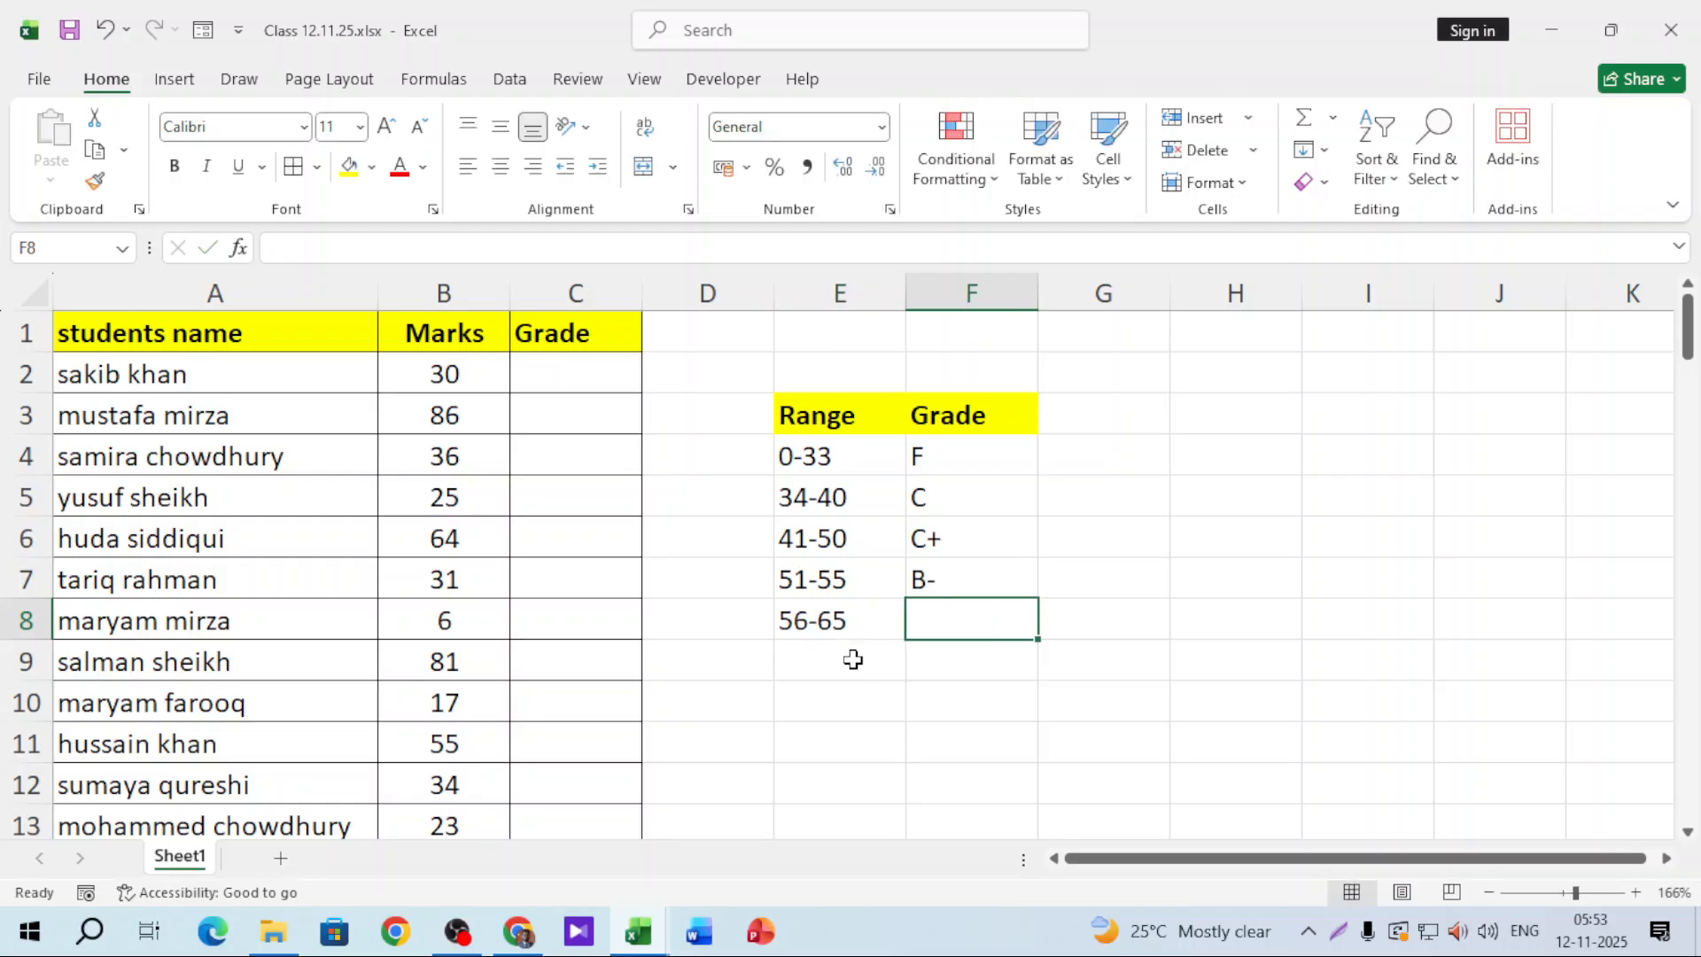
pyautogui.write('B')
pyautogui.press('Return')
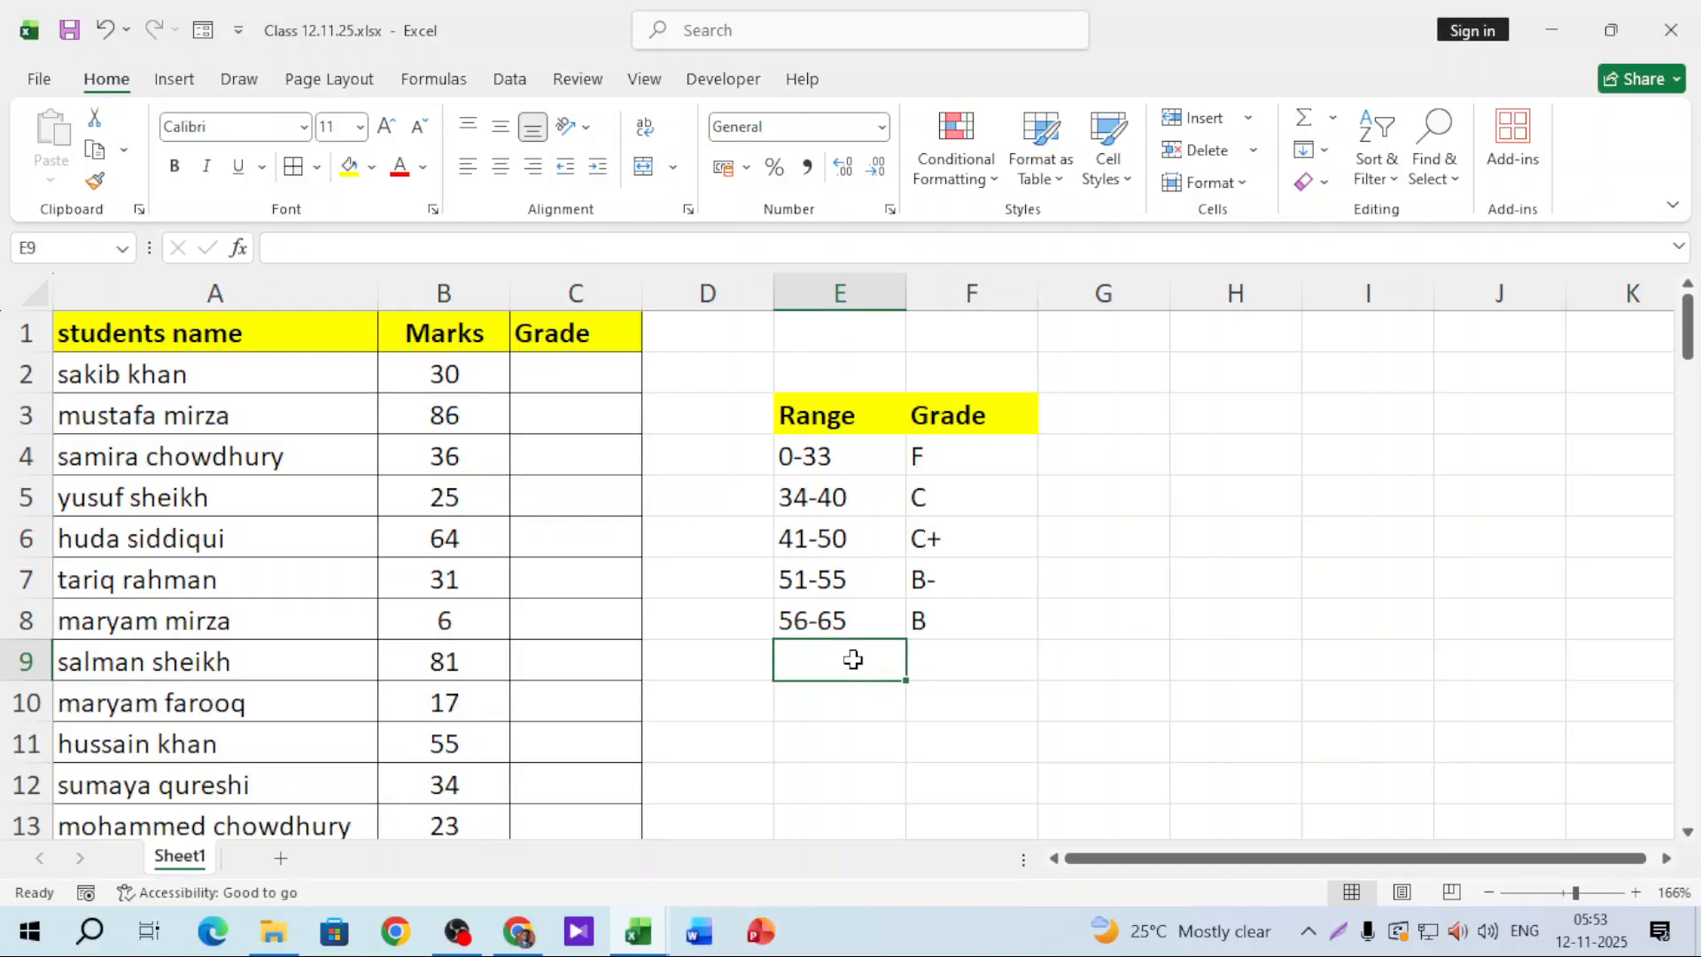
pyautogui.write('66-')
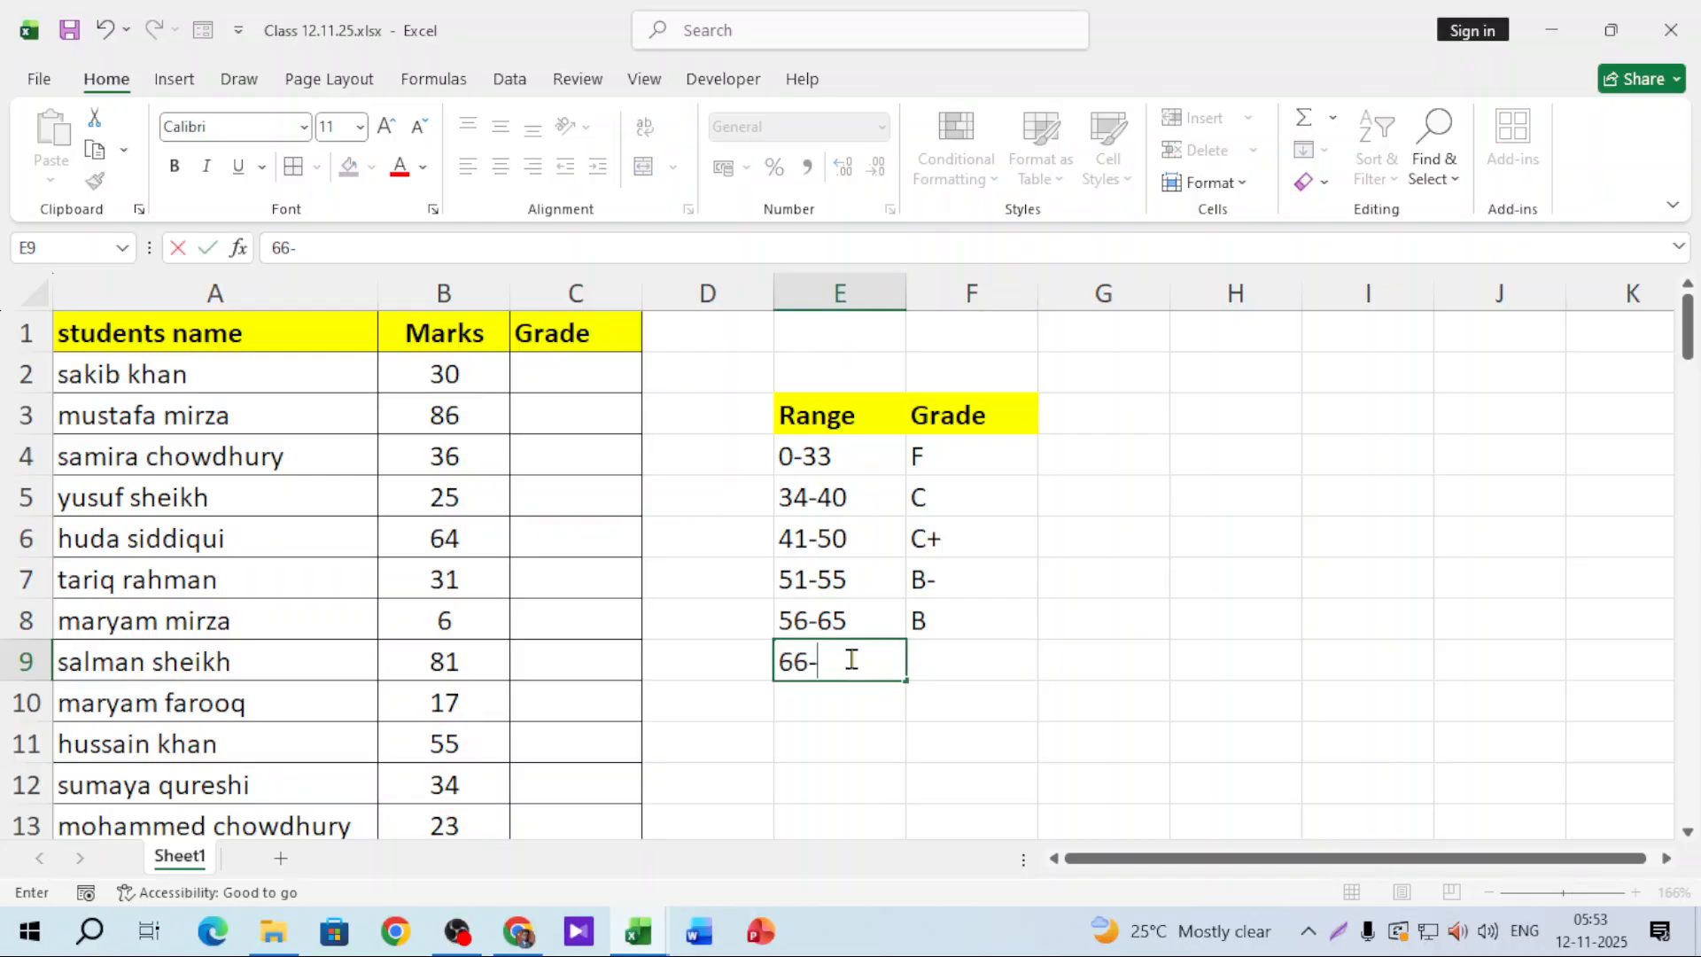
pyautogui.write('75')
pyautogui.press('Tab')
pyautogui.write('B+')
pyautogui.press('Return')
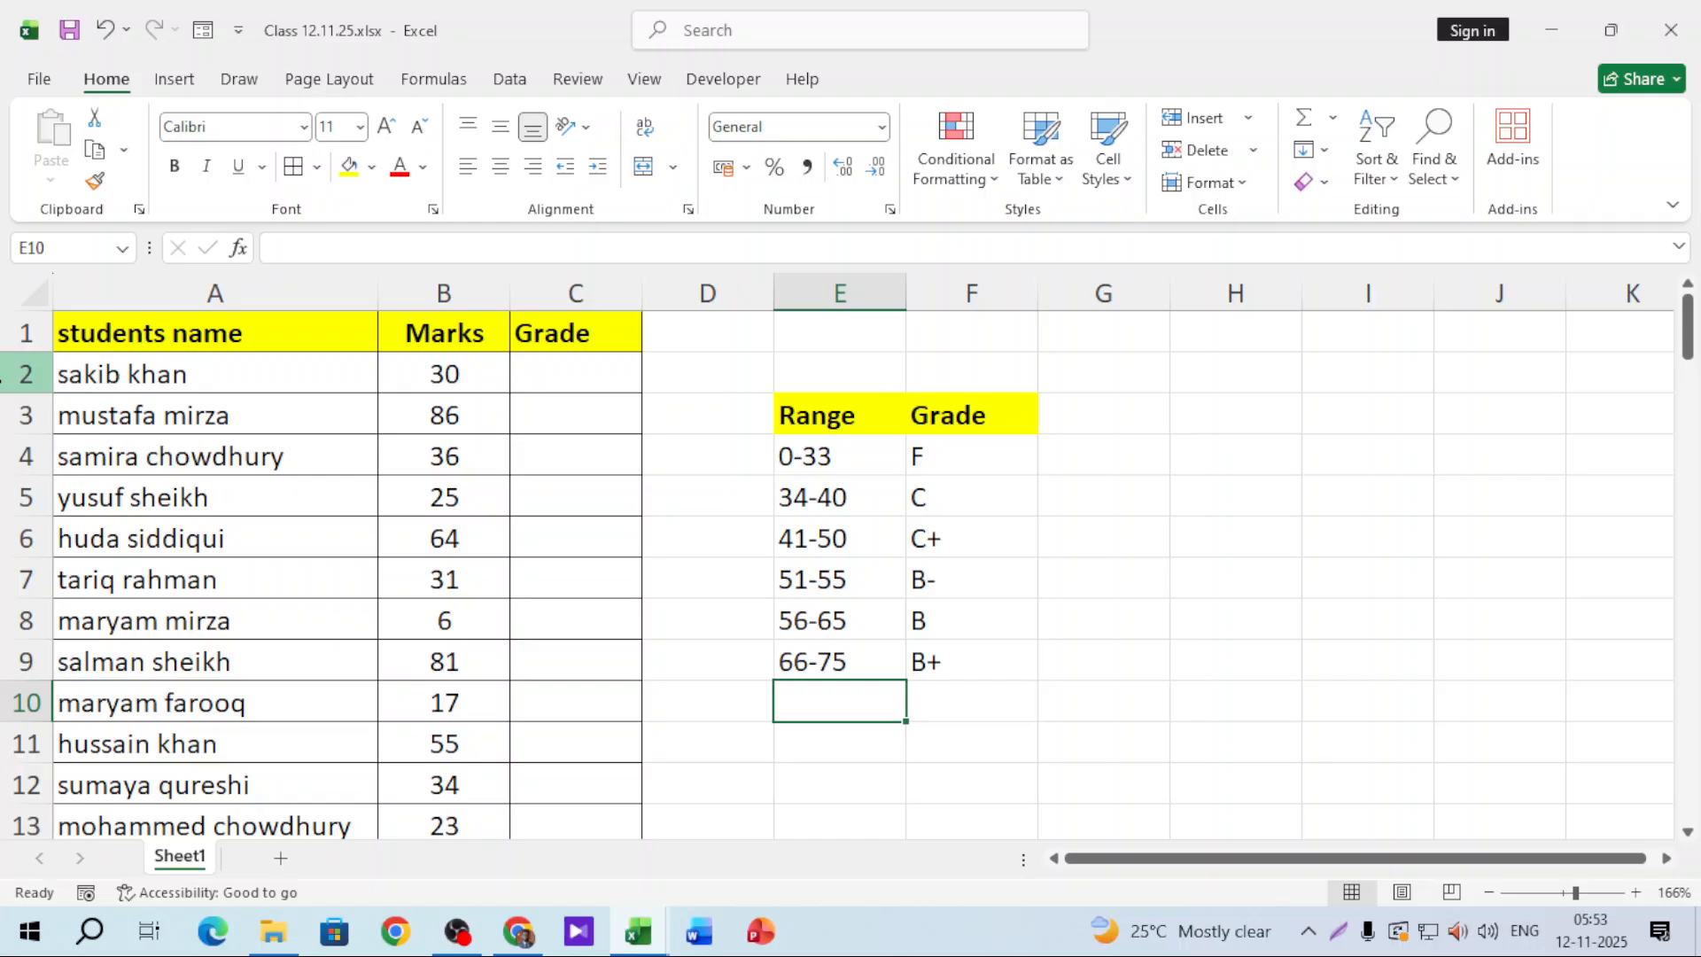
pyautogui.write('76-')
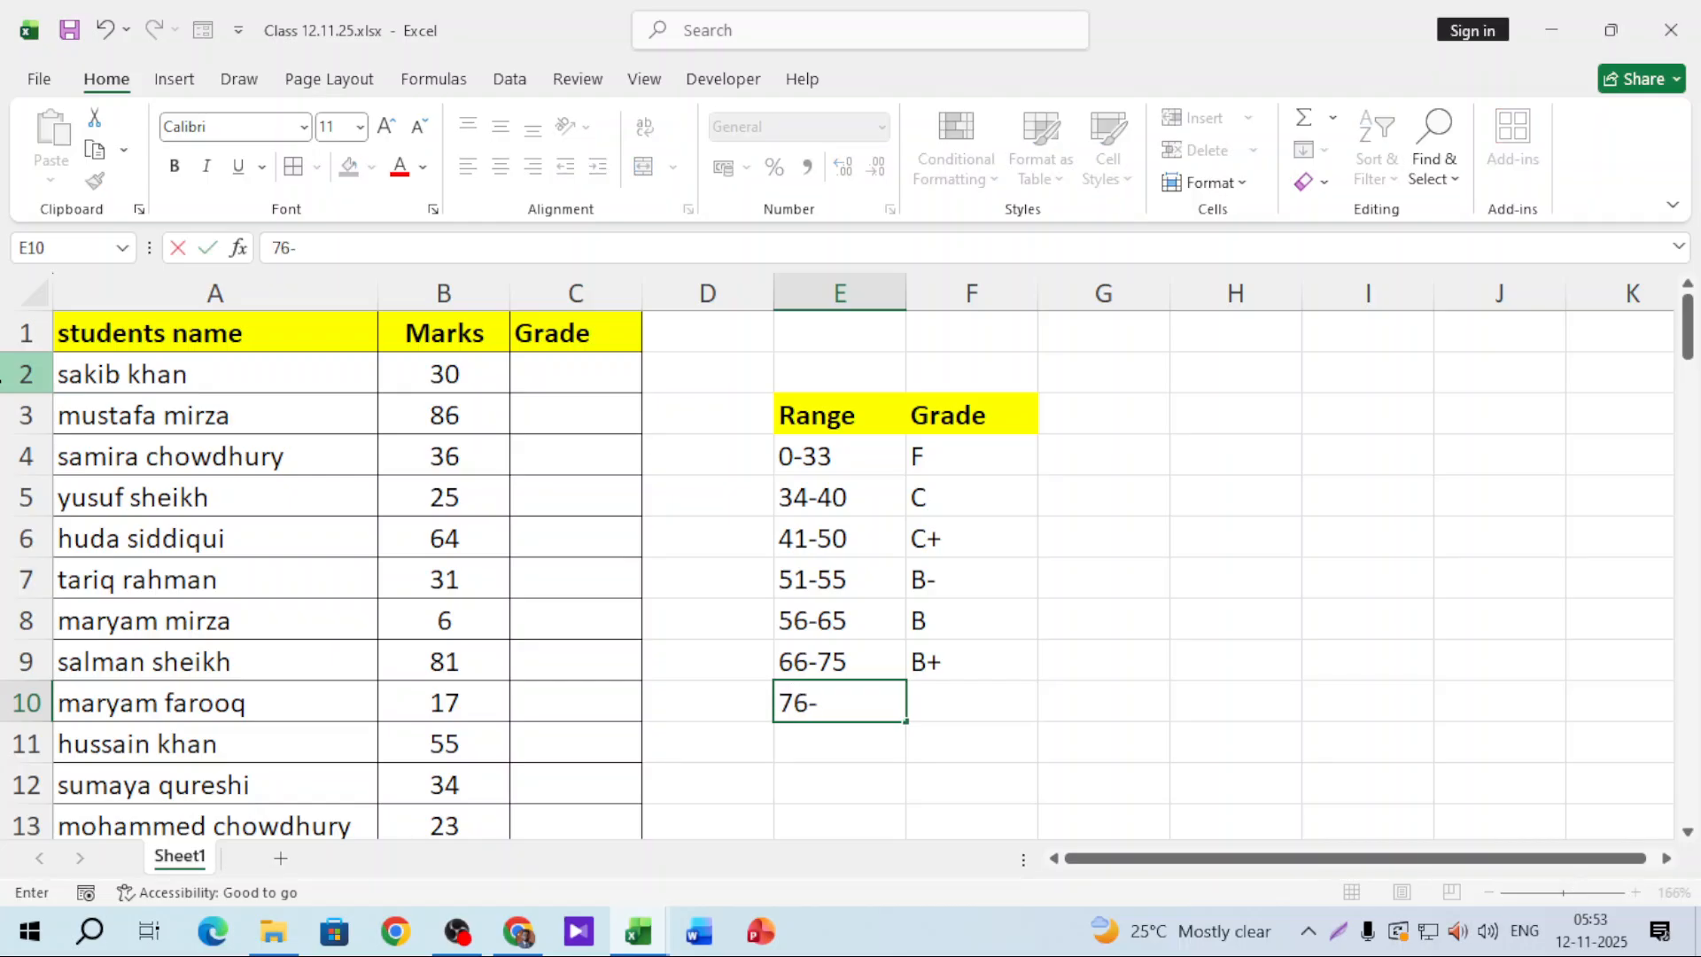
pyautogui.write('85')
pyautogui.press('Tab')
pyautogui.write('A')
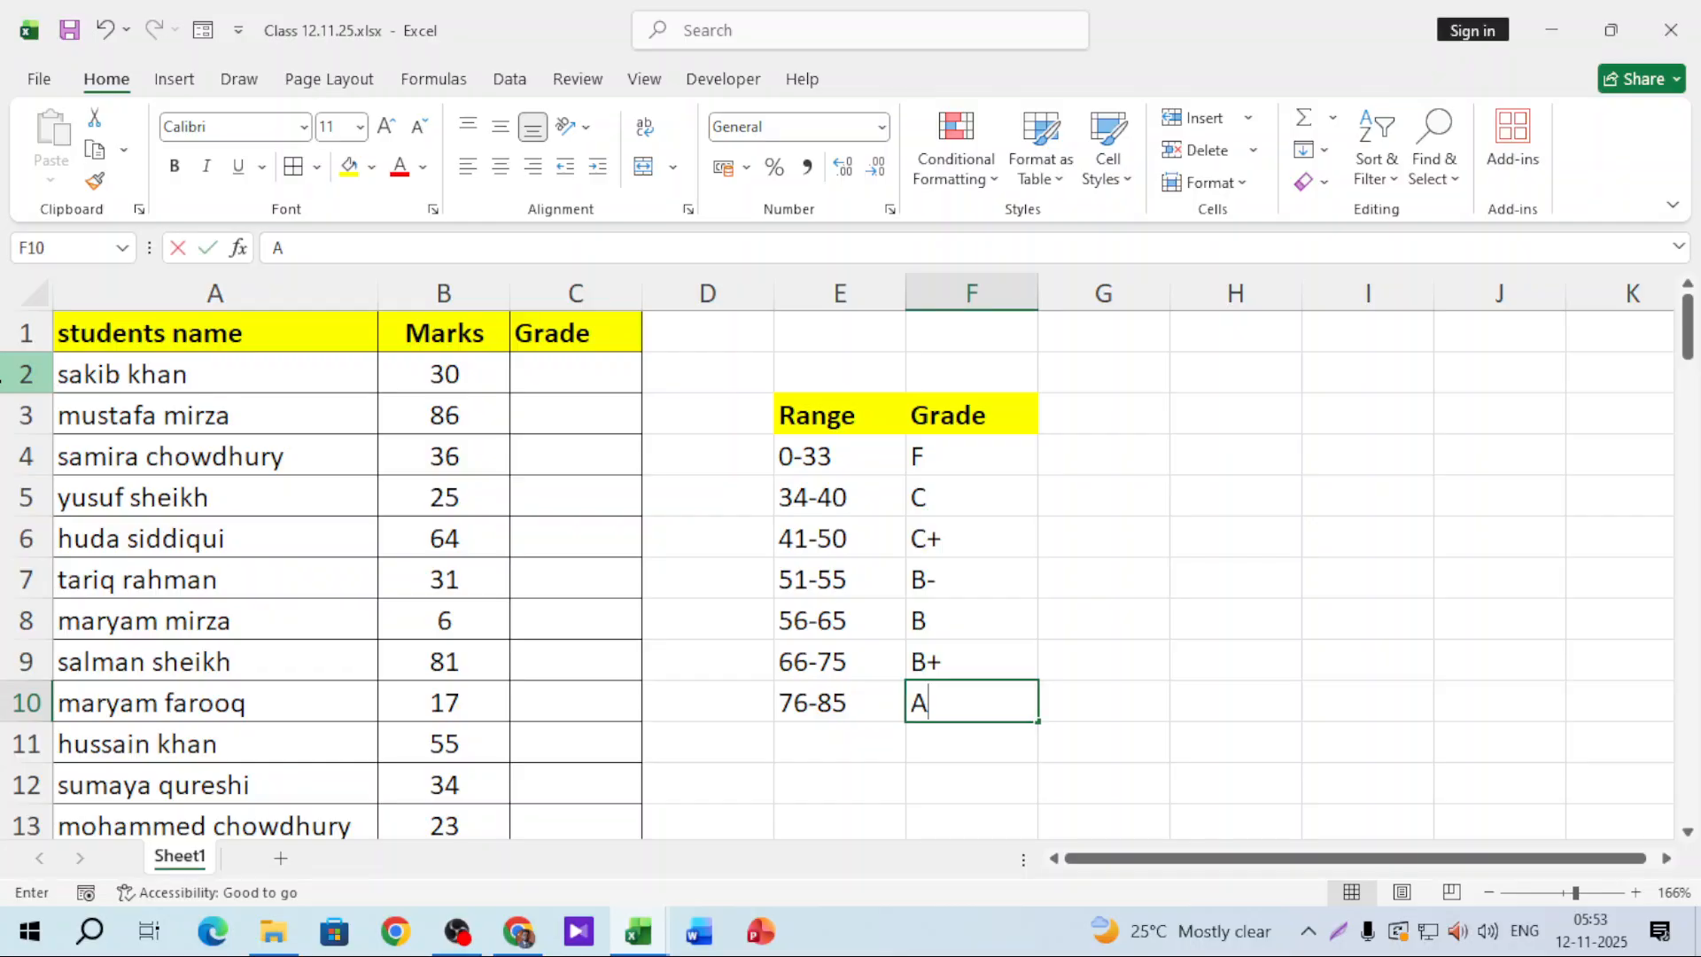
pyautogui.write('-')
pyautogui.press('Return')
pyautogui.press('Left')
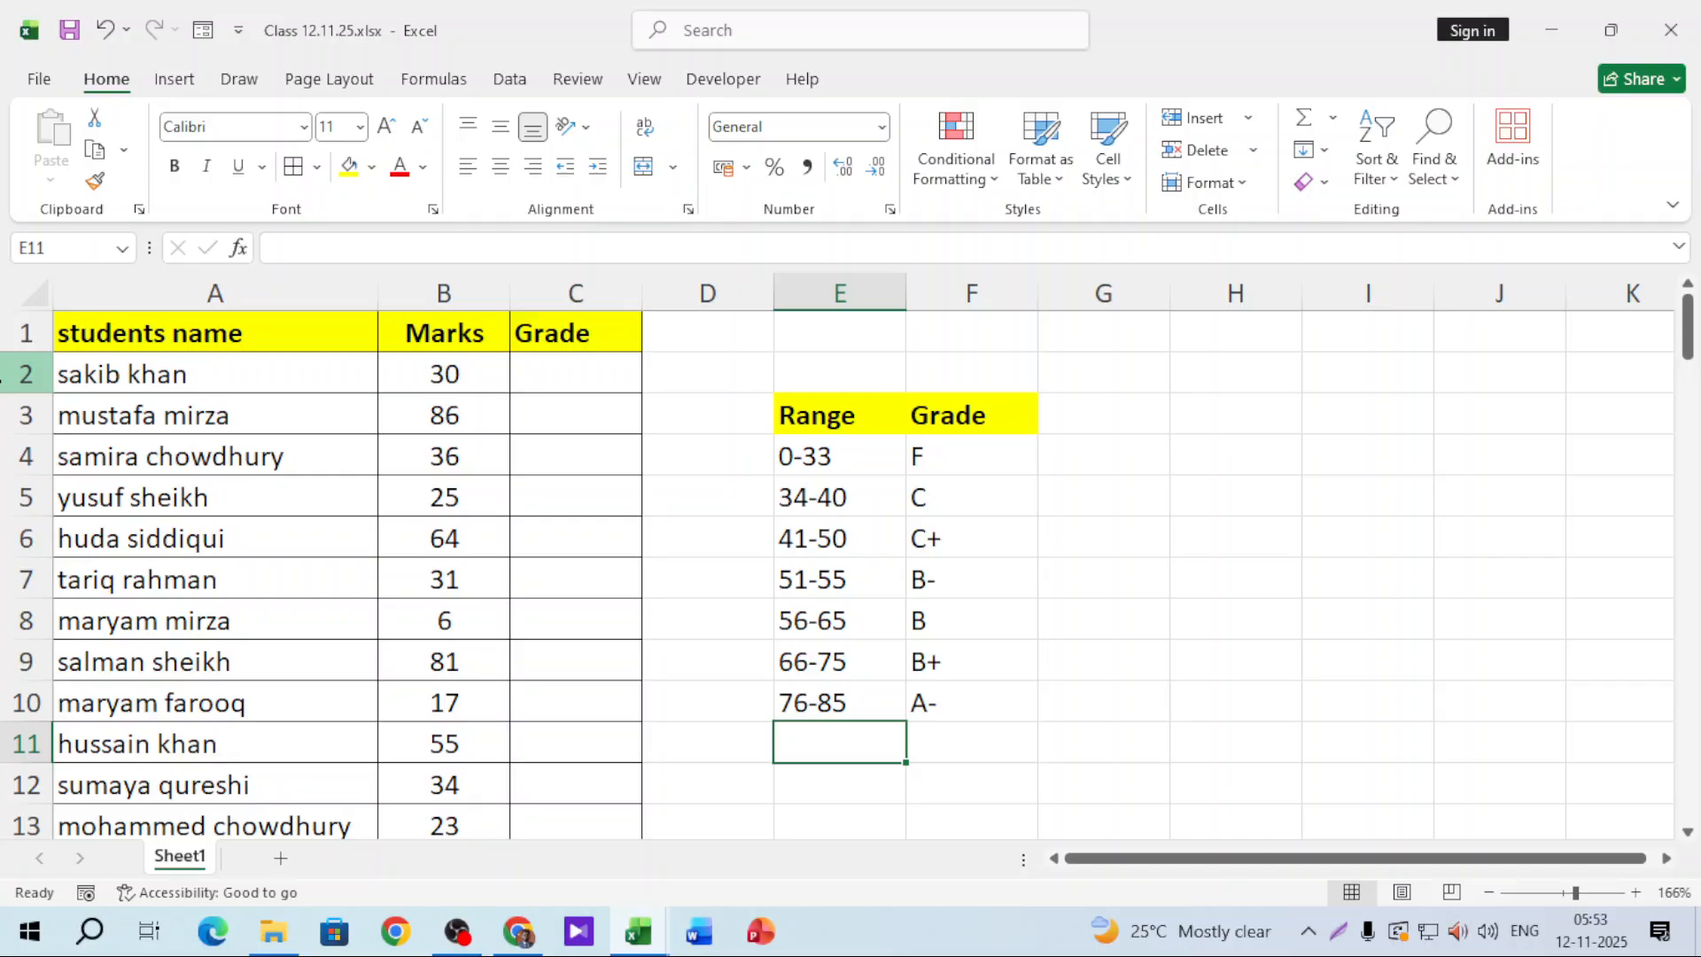
pyautogui.write('86-90')
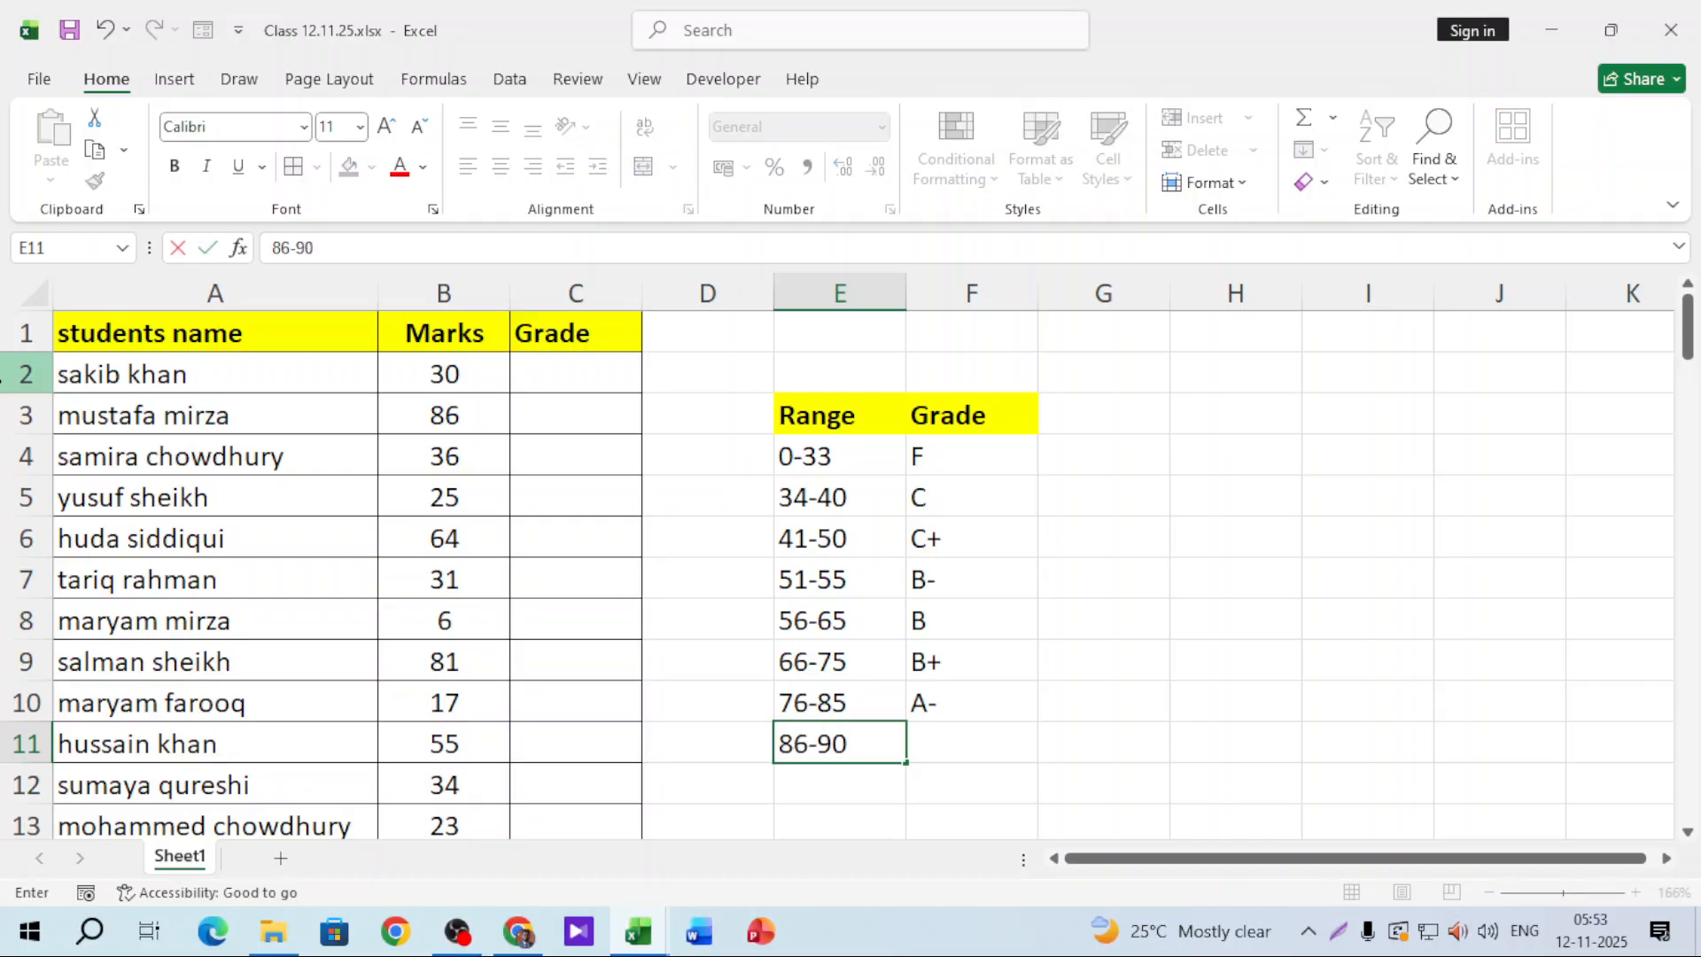
pyautogui.press('Tab')
pyautogui.write('A')
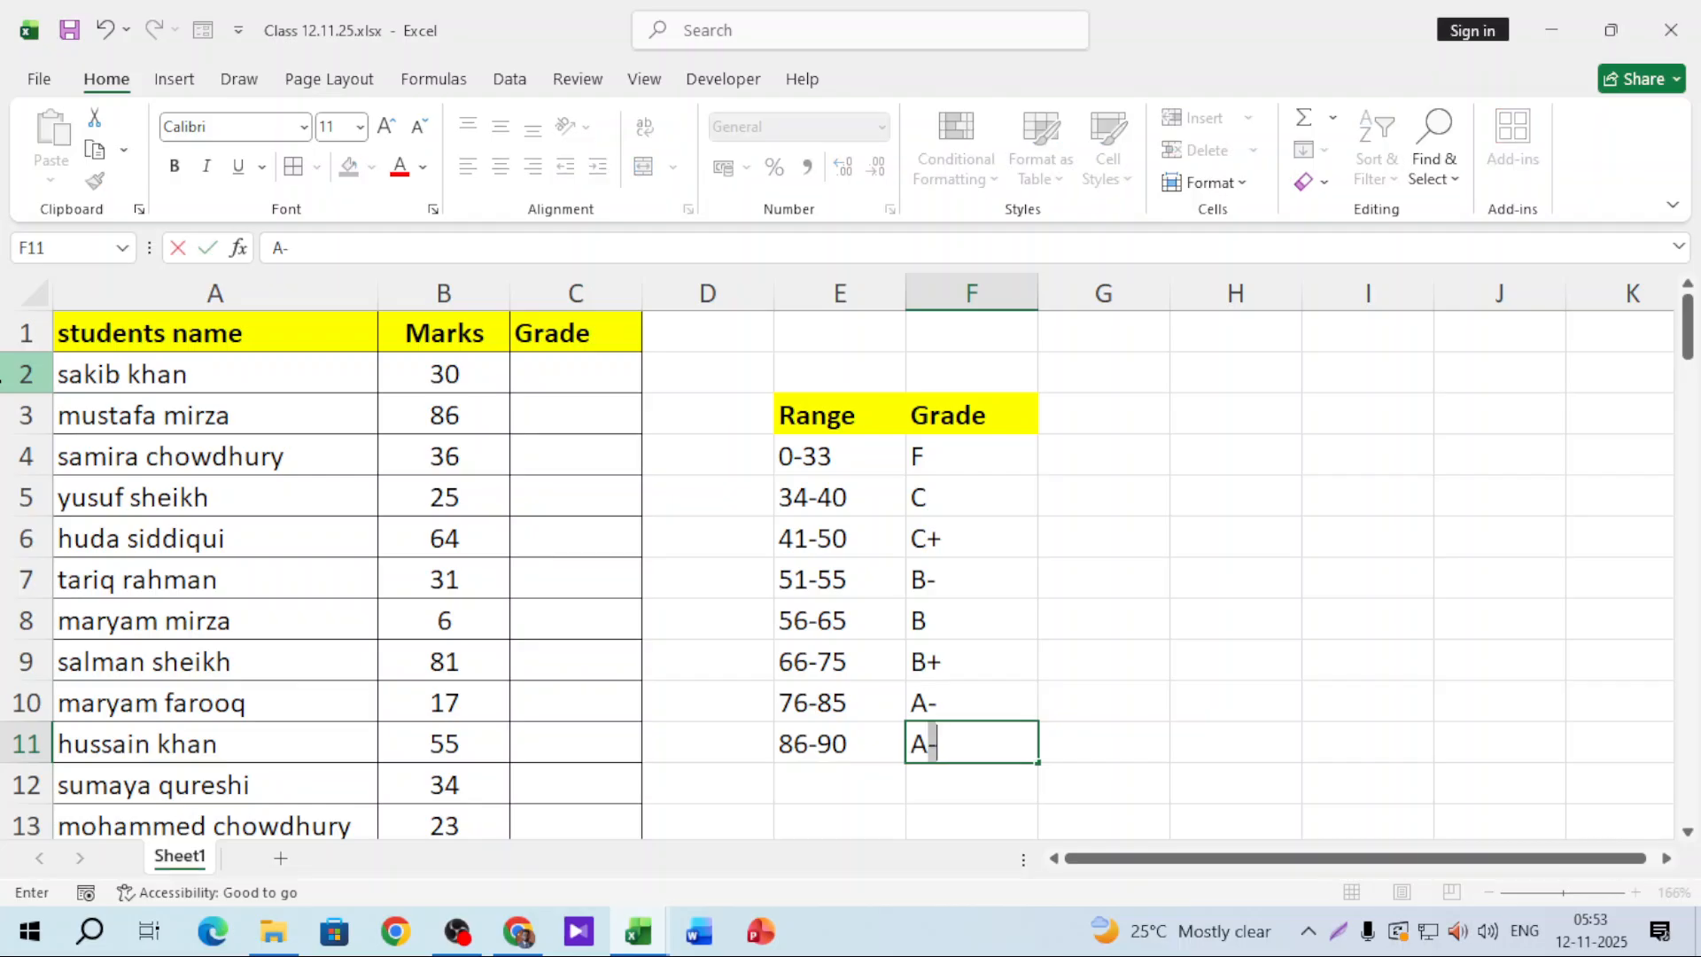
pyautogui.press('BackSpace')
pyautogui.press('Return')
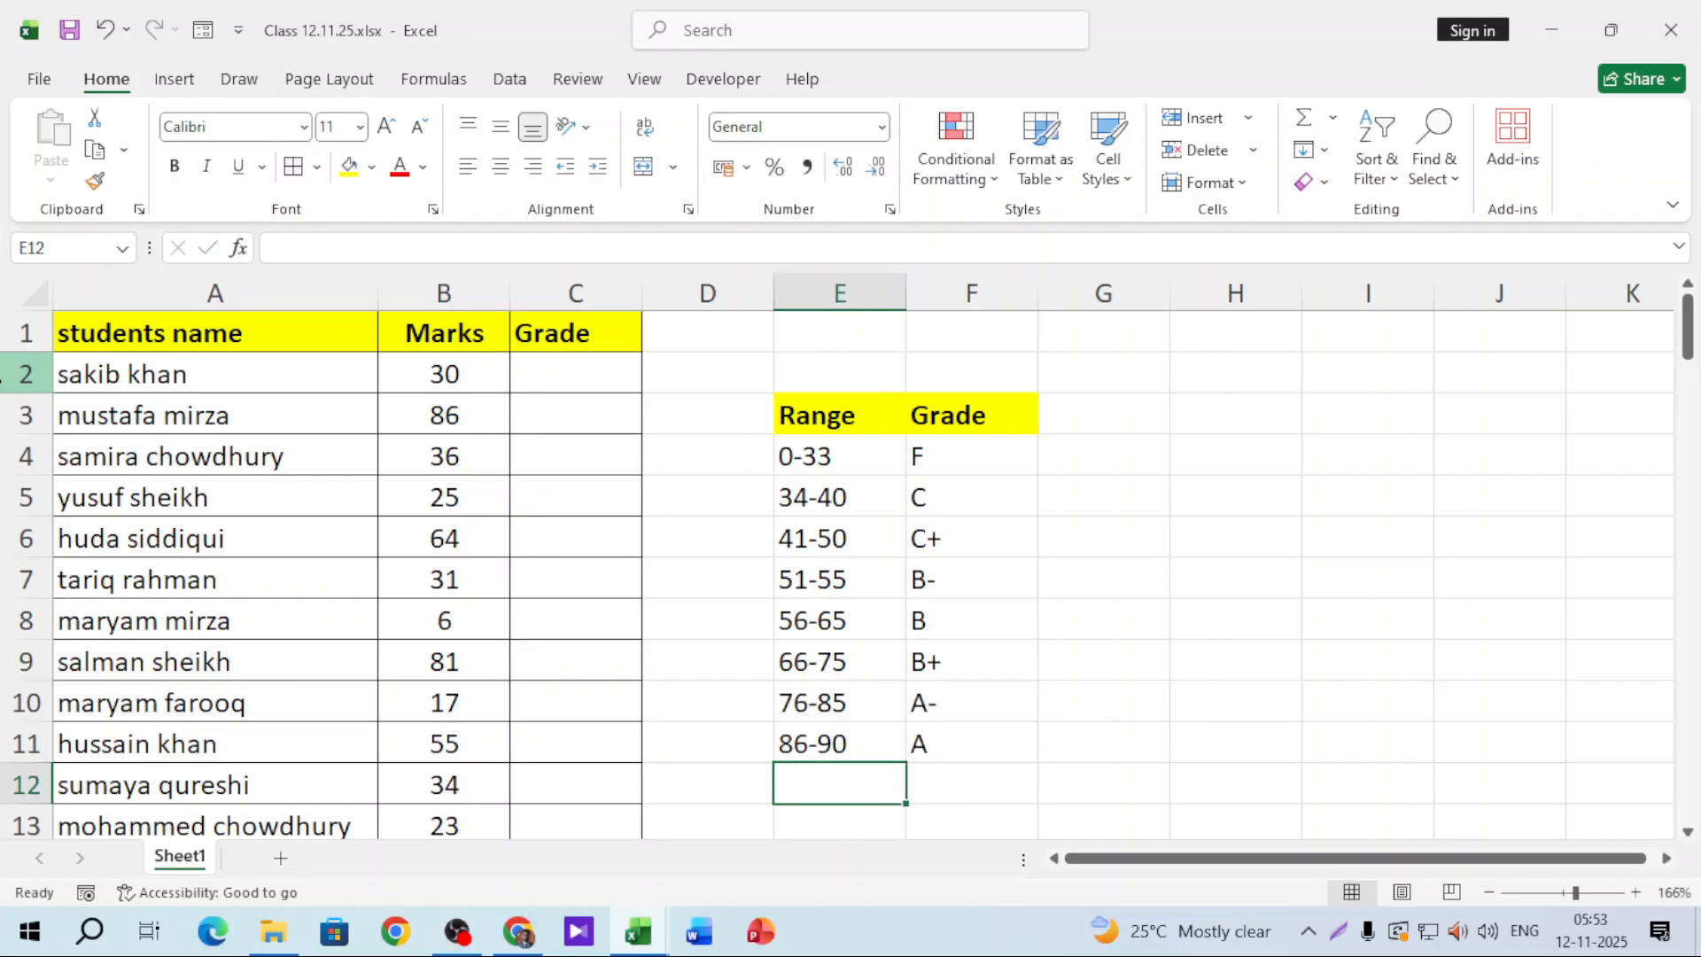
pyautogui.write('91-100')
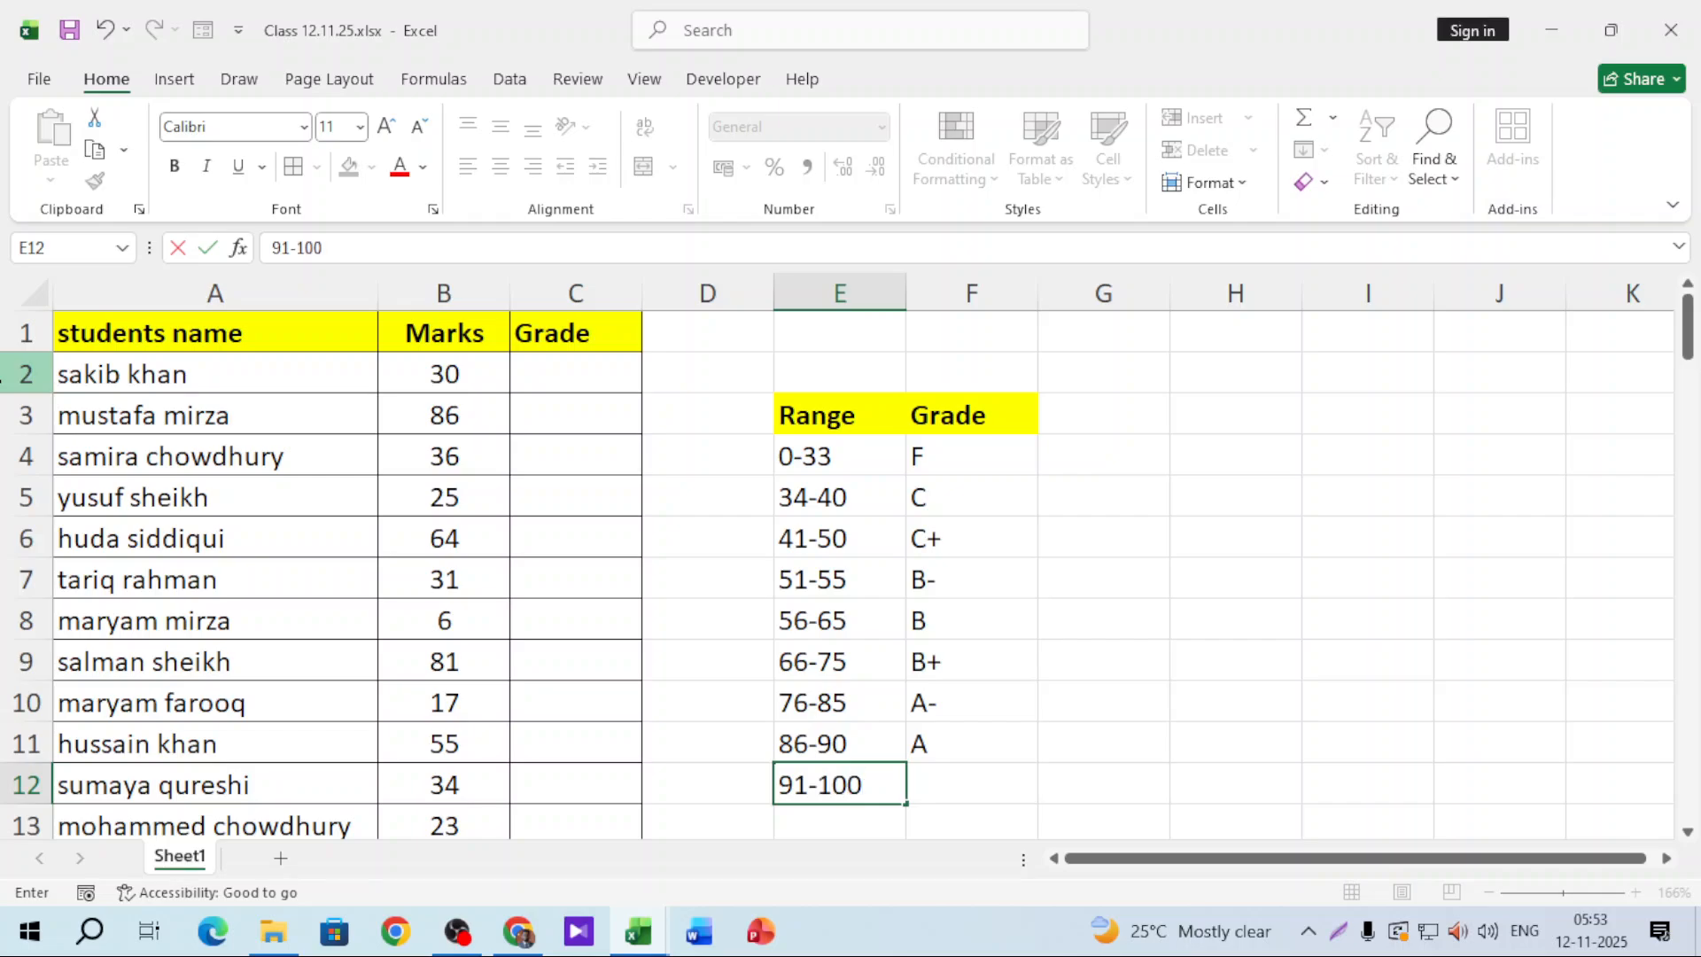
pyautogui.press('Tab')
pyautogui.write('A+')
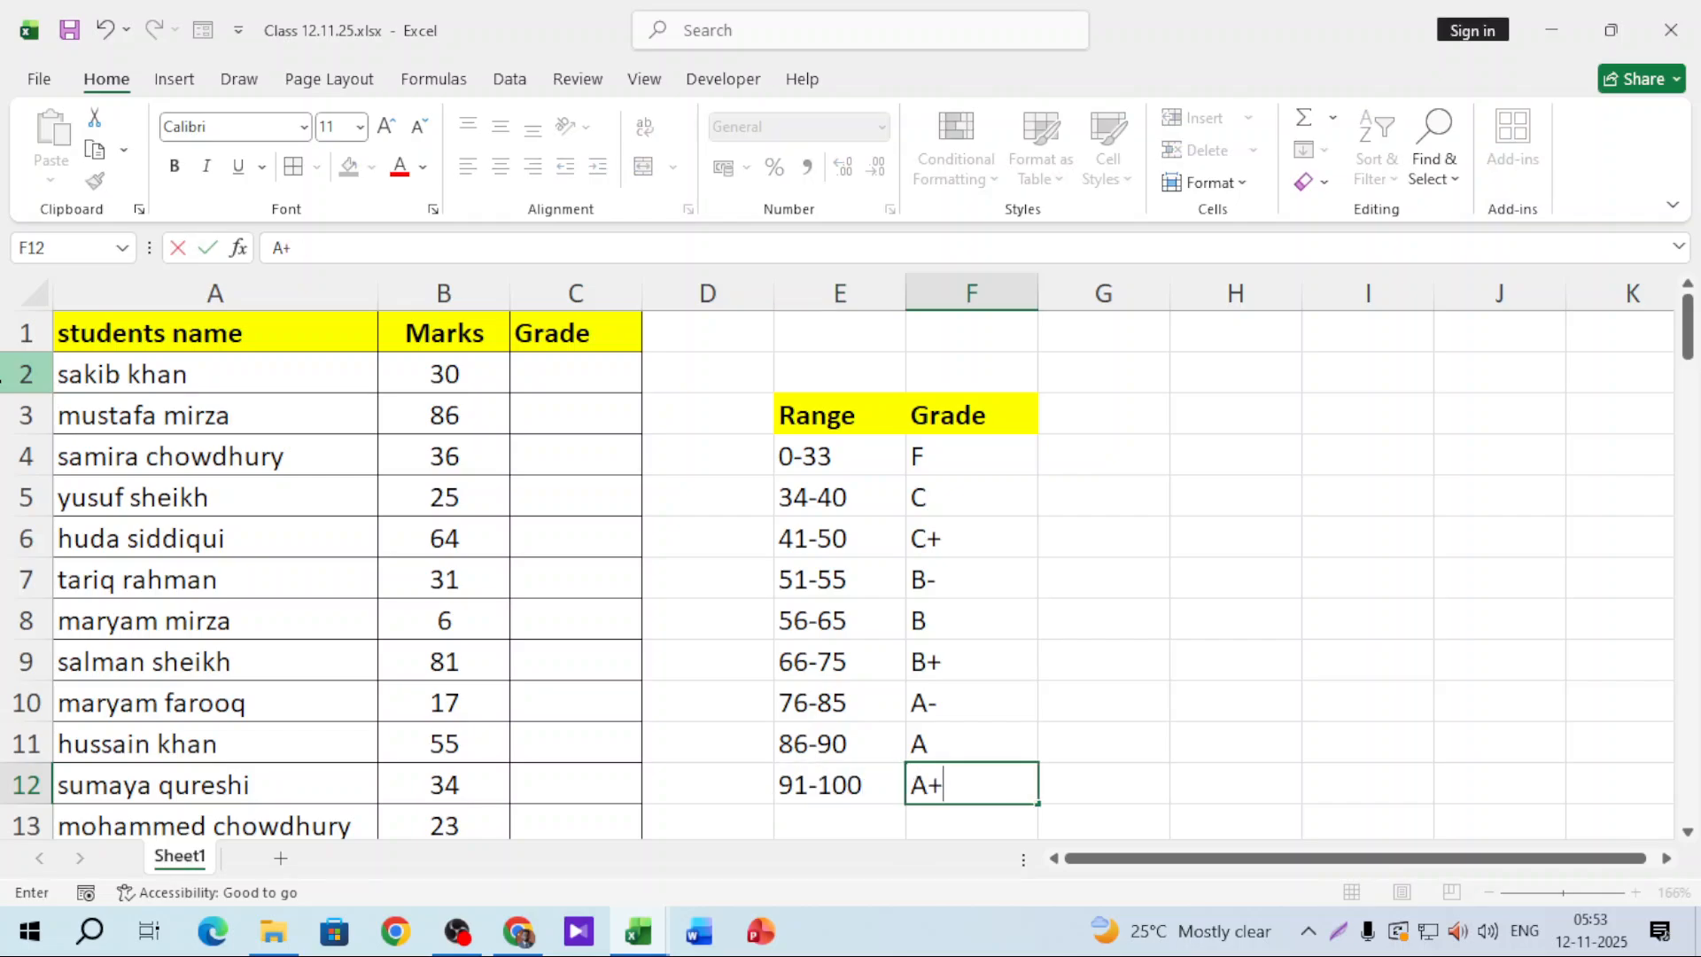
pyautogui.click(1051, 528)
# Step: Centre-align the ranges and grades in E4:F12
pyautogui.moveTo(858, 467); pyautogui.dragTo(975, 779)
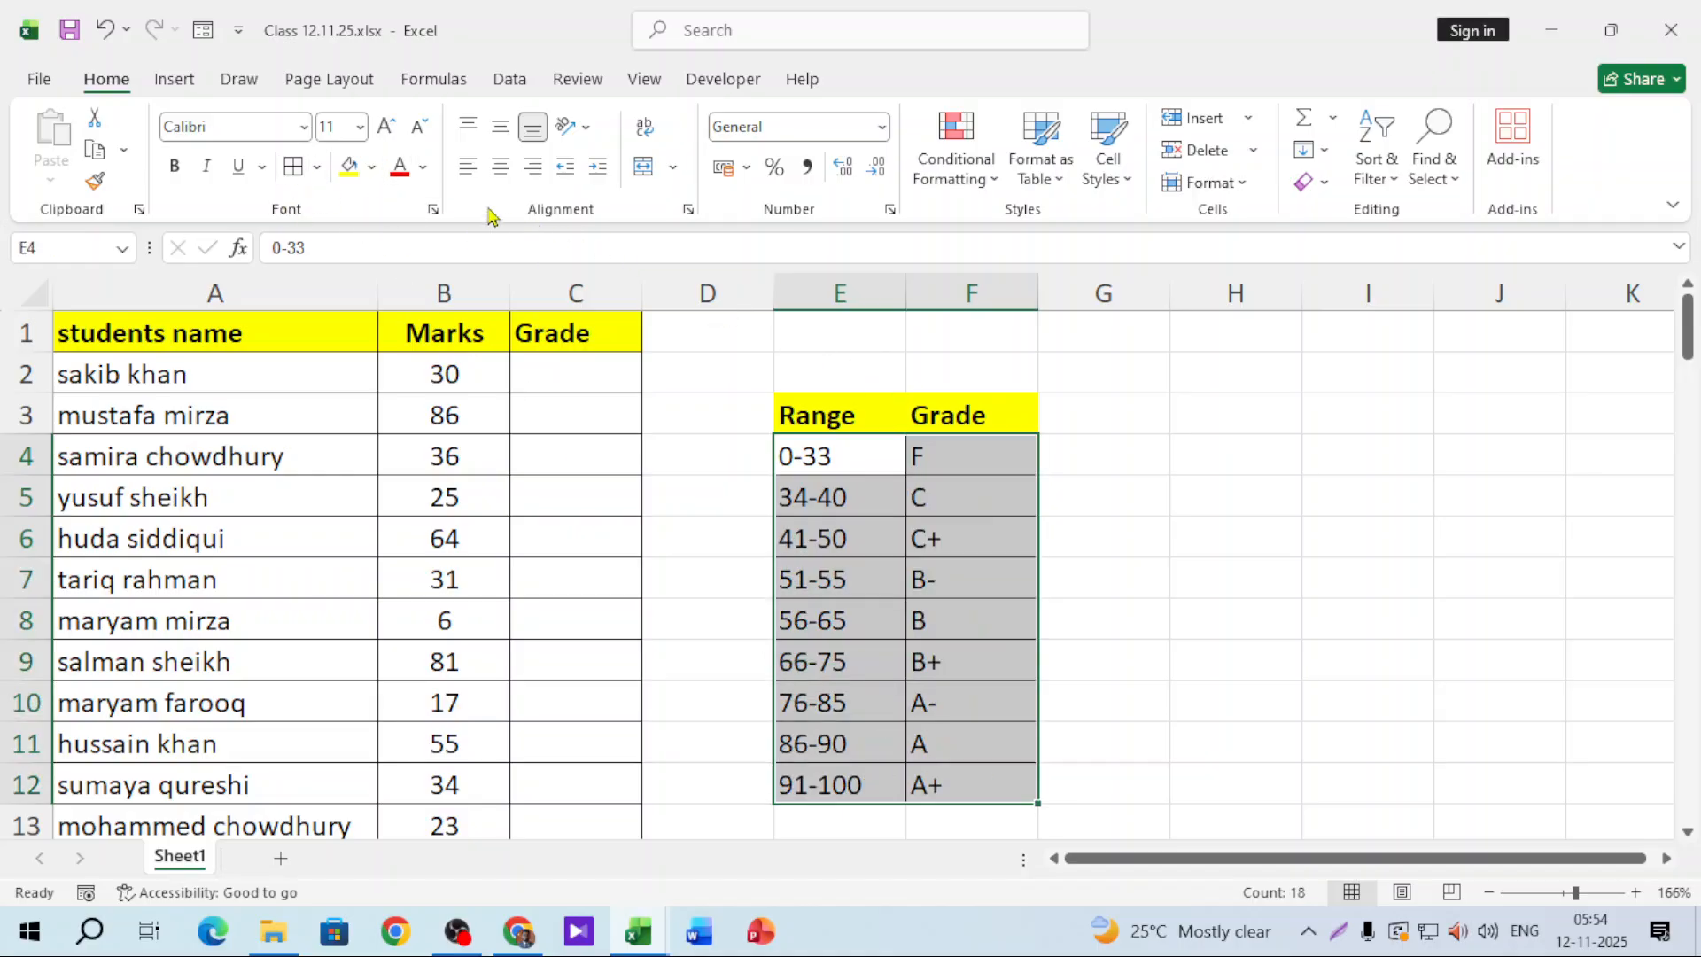
pyautogui.click(502, 171)
pyautogui.click(1238, 528)
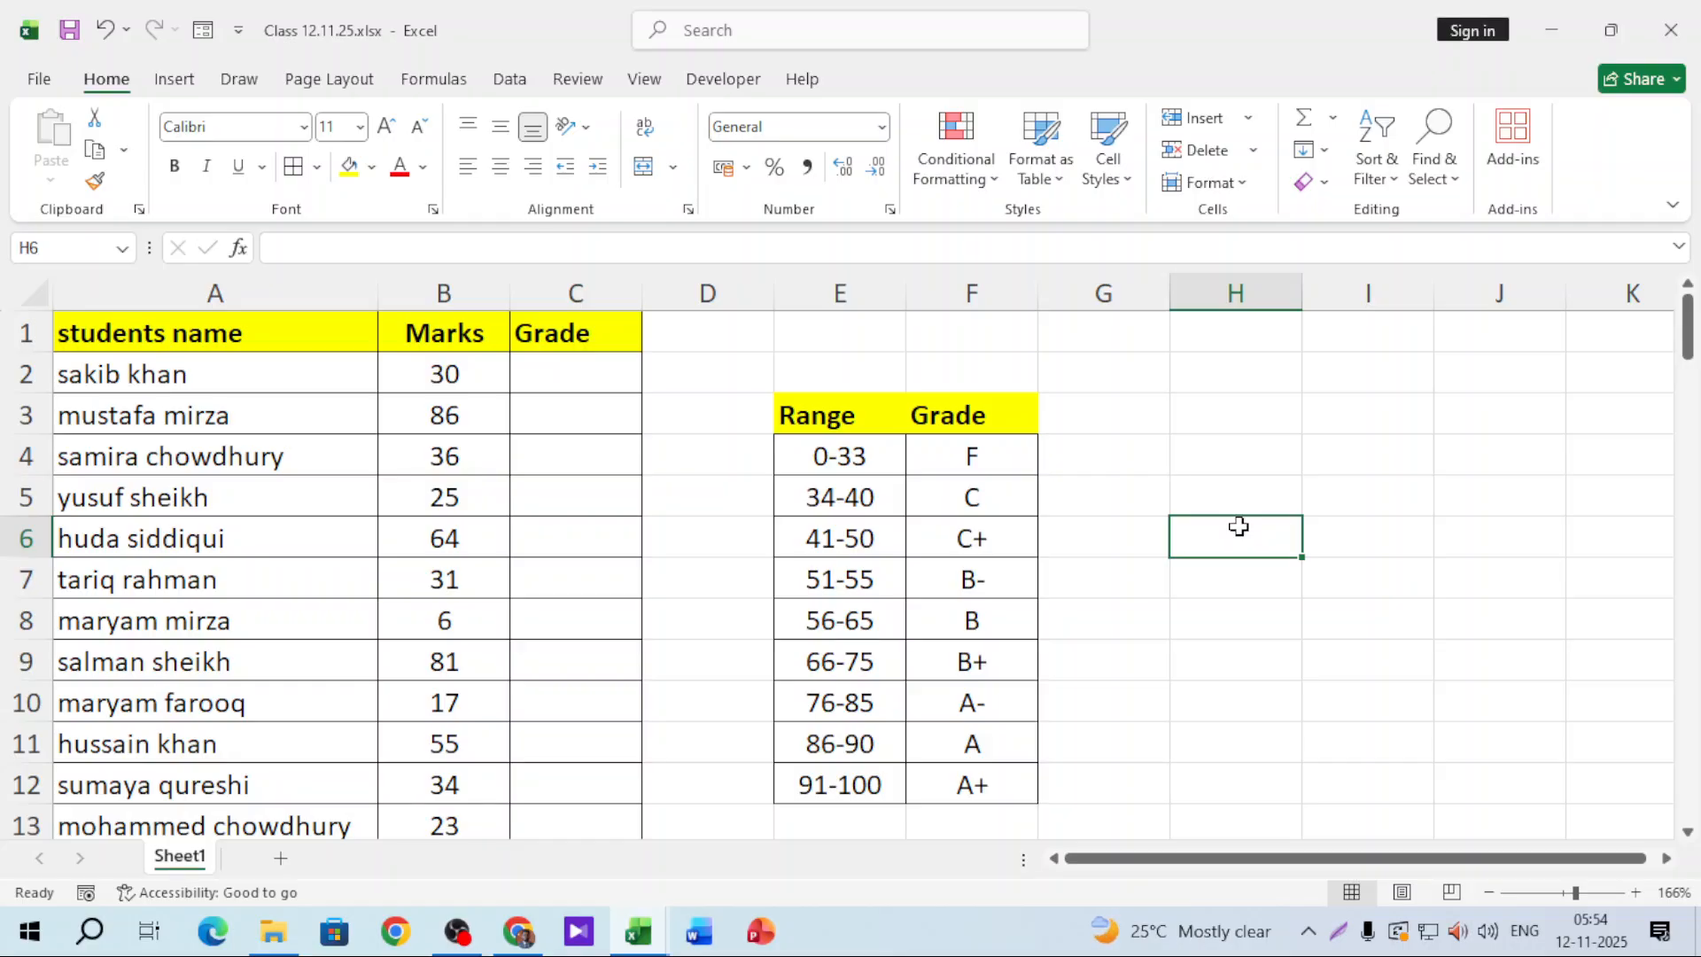
pyautogui.click(590, 371)
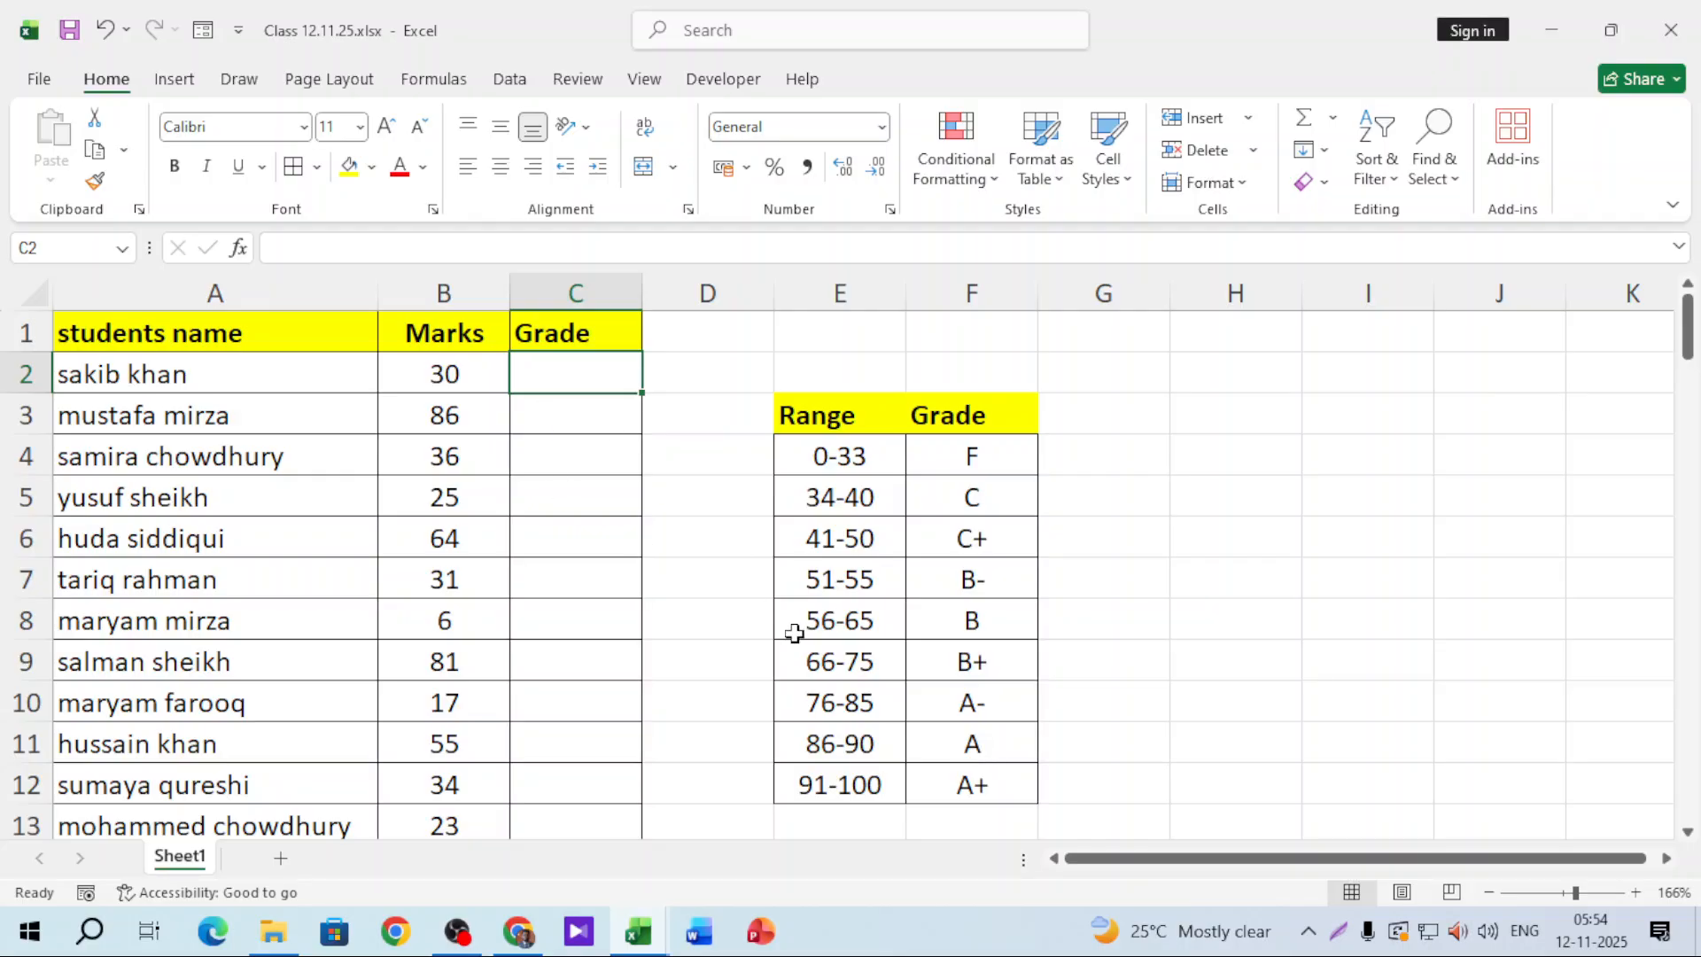
# Step: Start C2's formula as =IF(B2>90,"A+", for the top grade
pyautogui.write('=IF(')
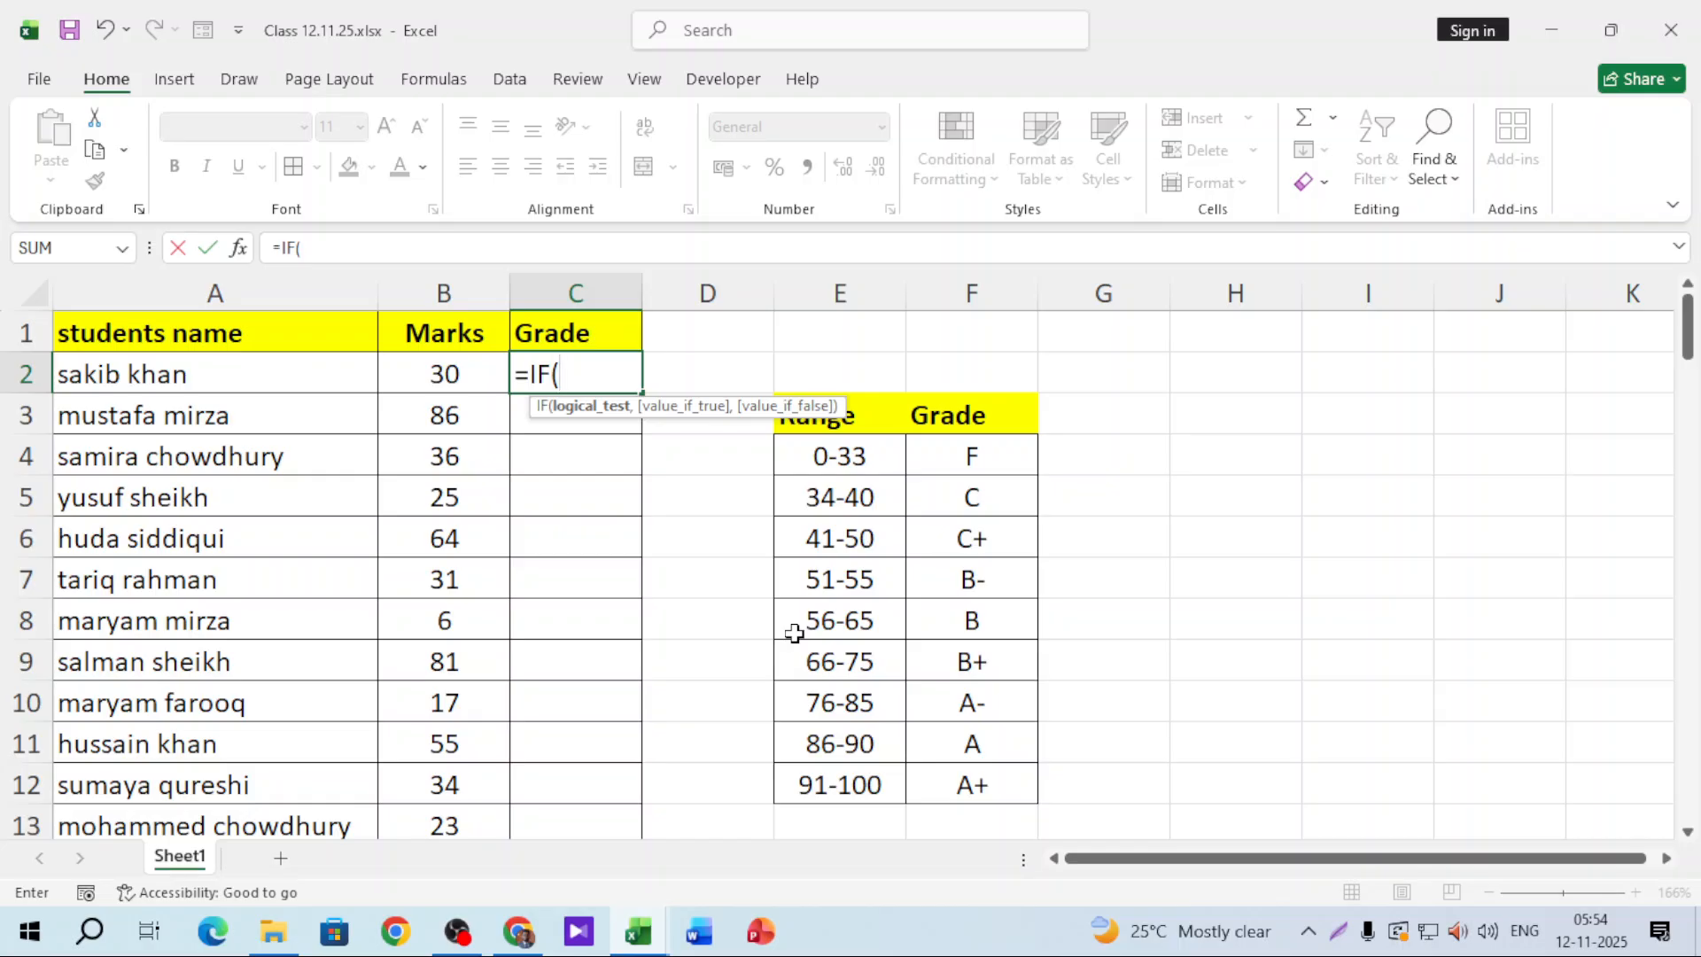
pyautogui.click(463, 381)
pyautogui.write('>')
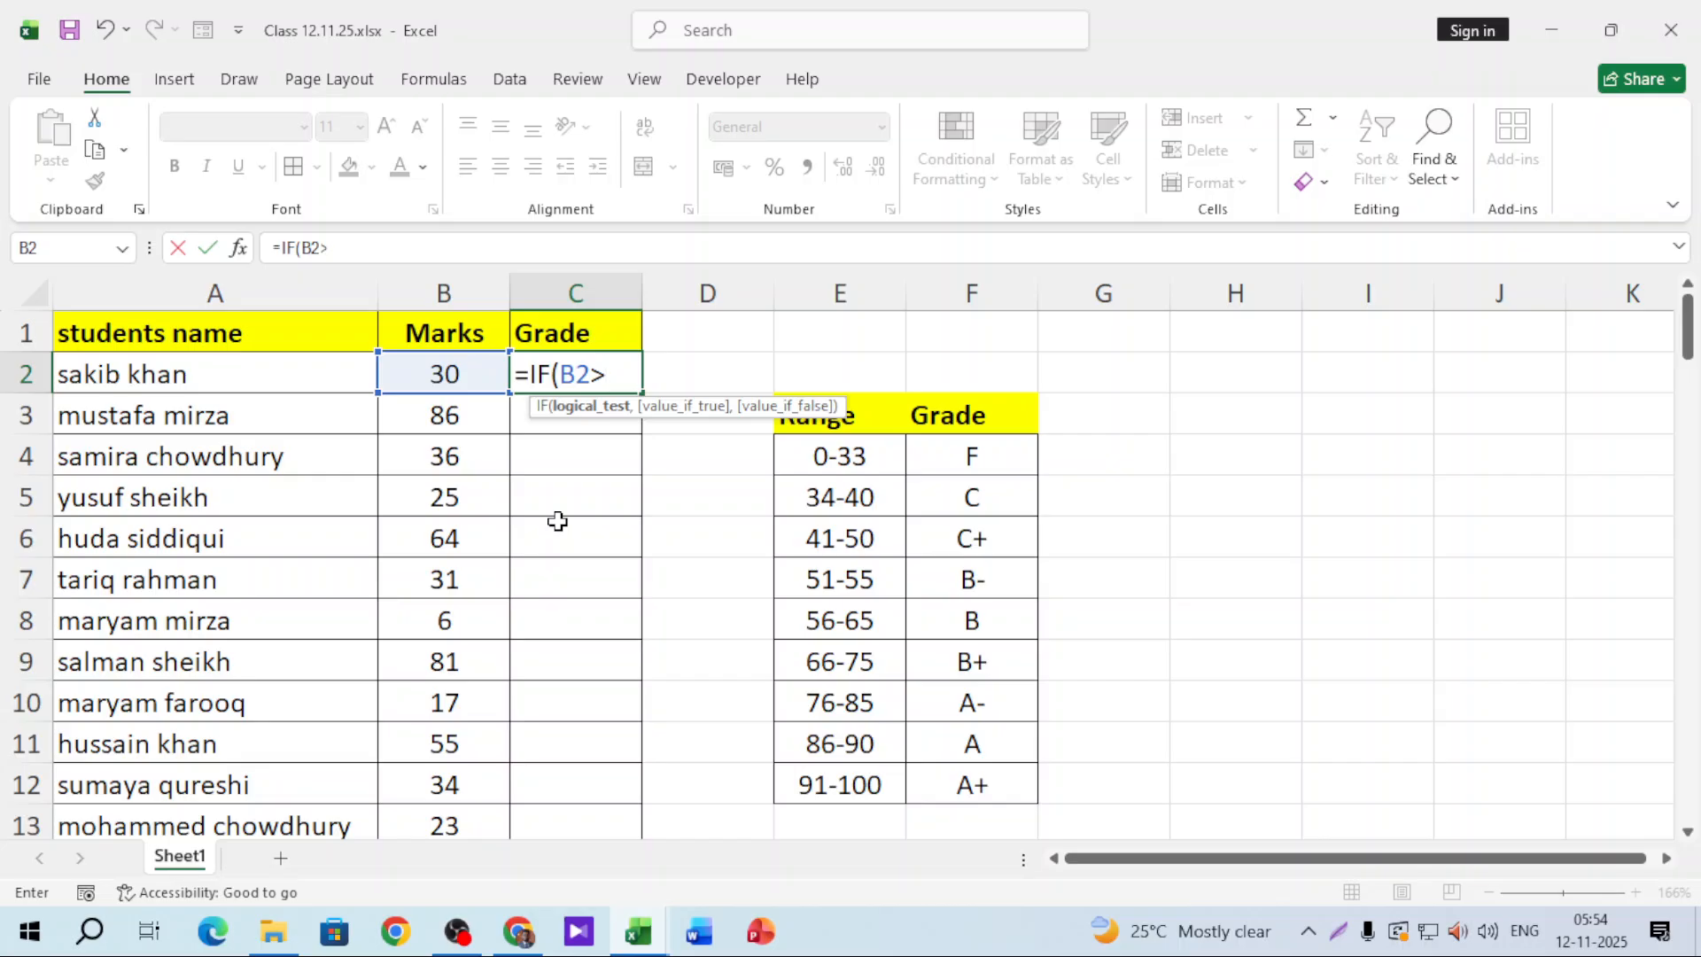
pyautogui.write('90,')
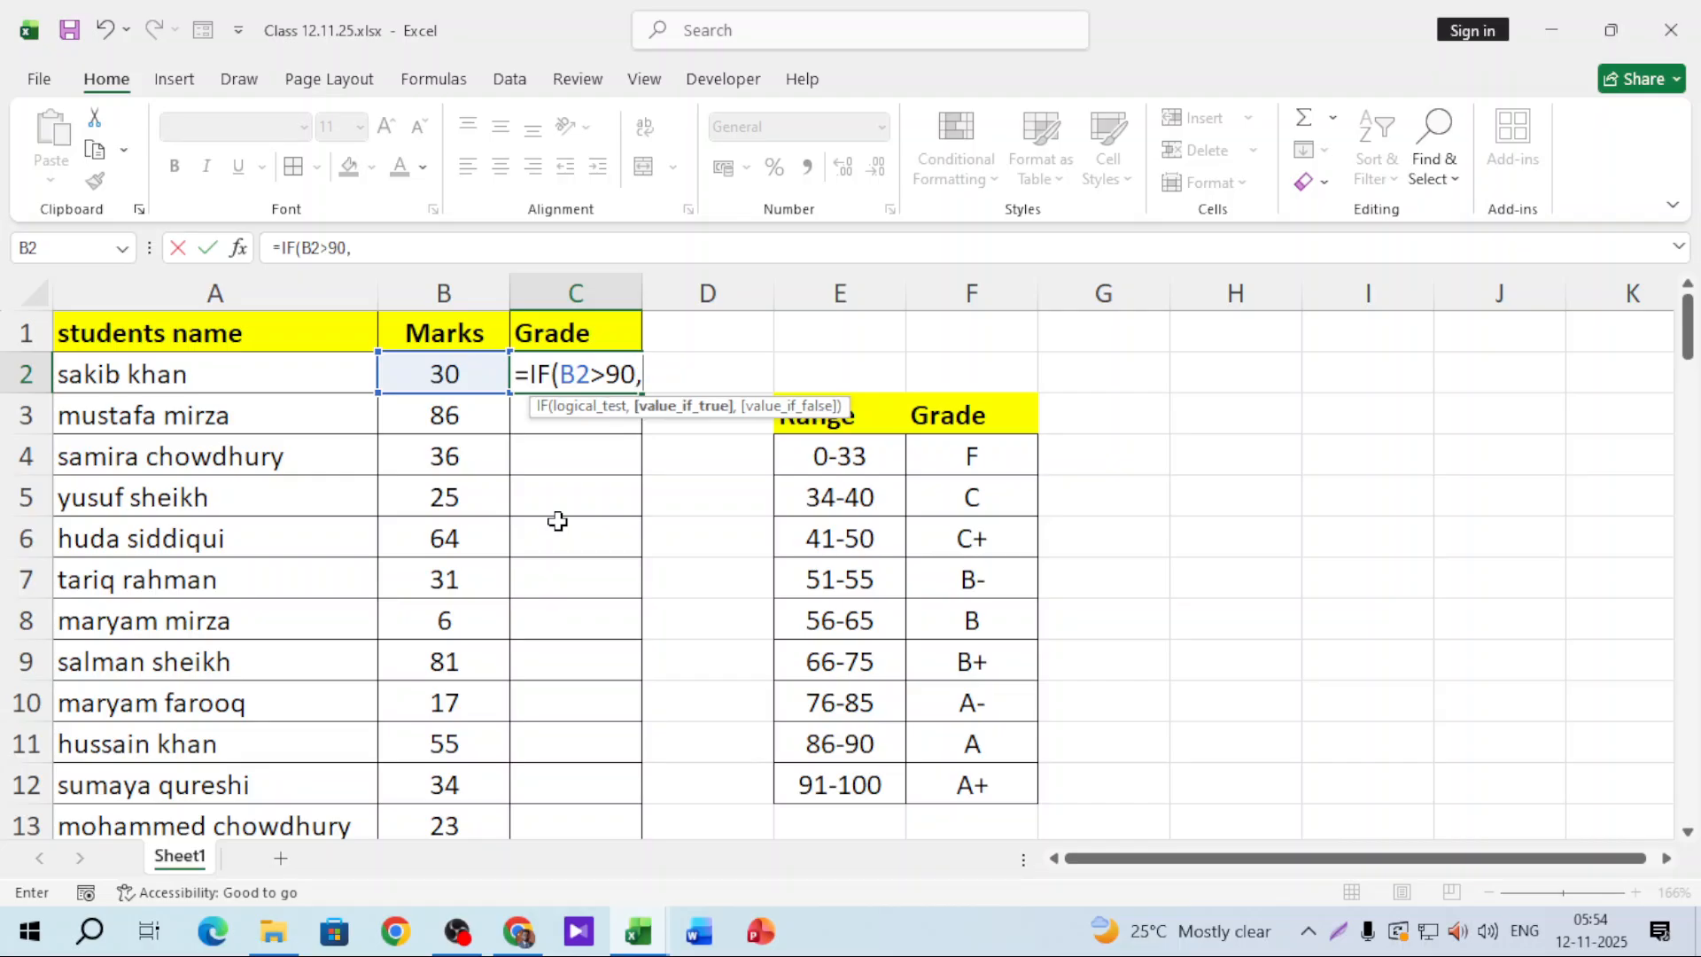
pyautogui.write('A')
pyautogui.press('BackSpace')
pyautogui.write('"A+"')
pyautogui.write(',')
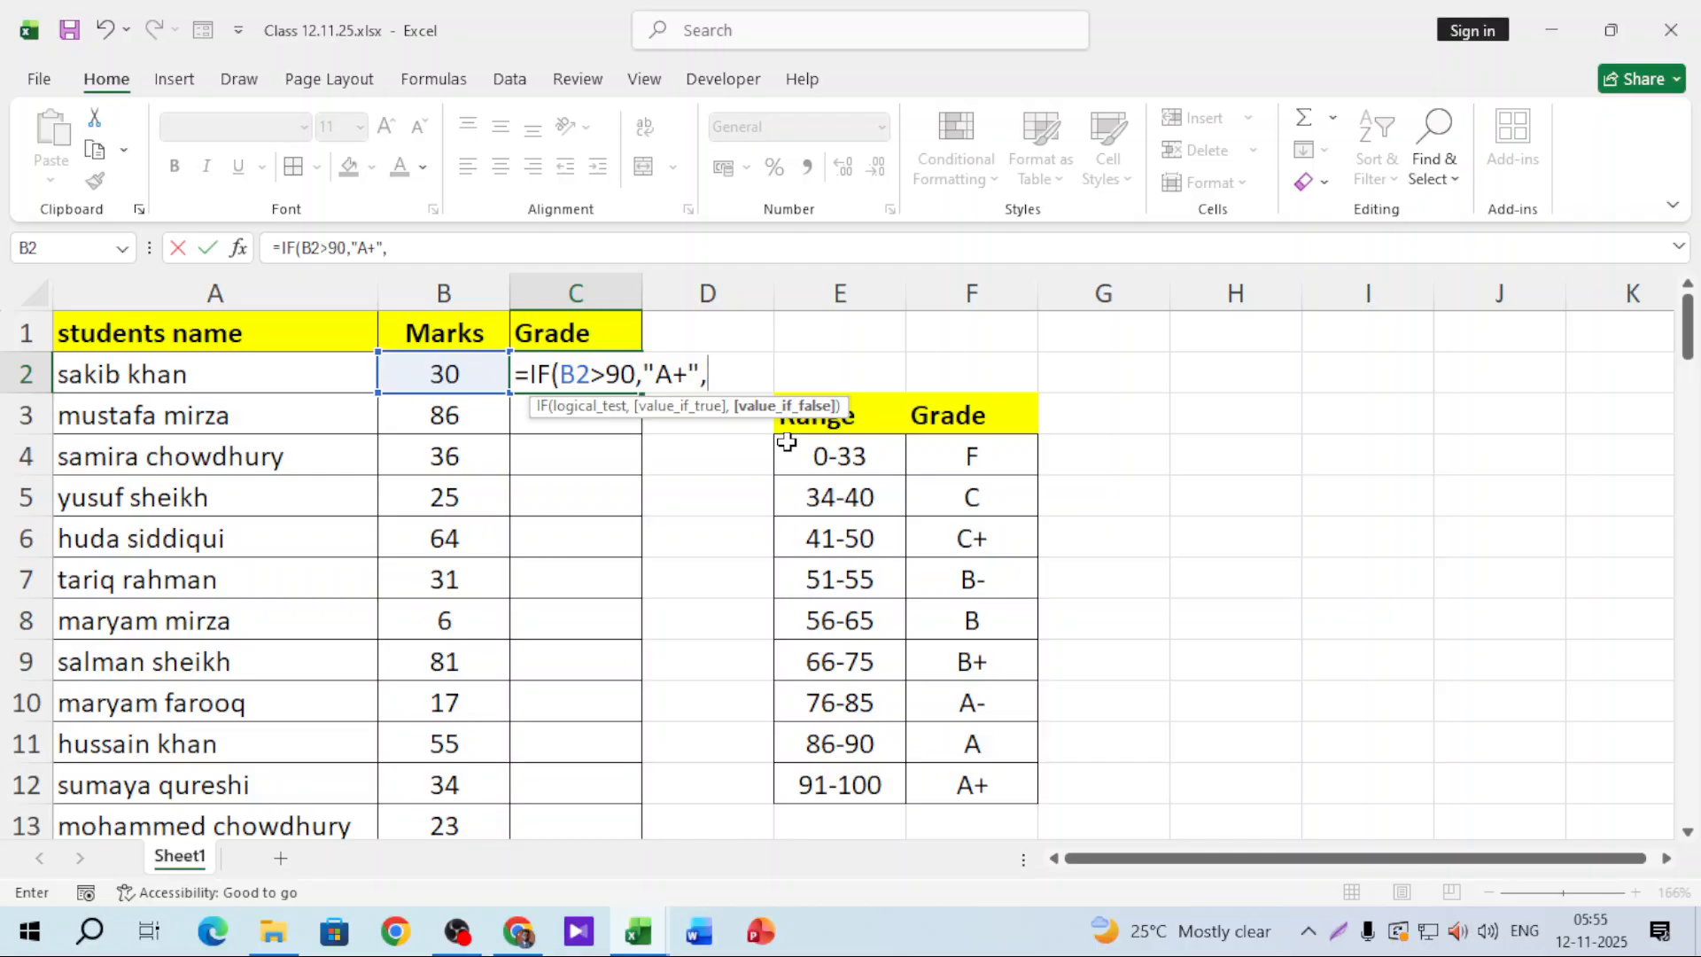
# Step: Nest a second IF returning "A" when B2 is above 85
pyautogui.write('IF(')
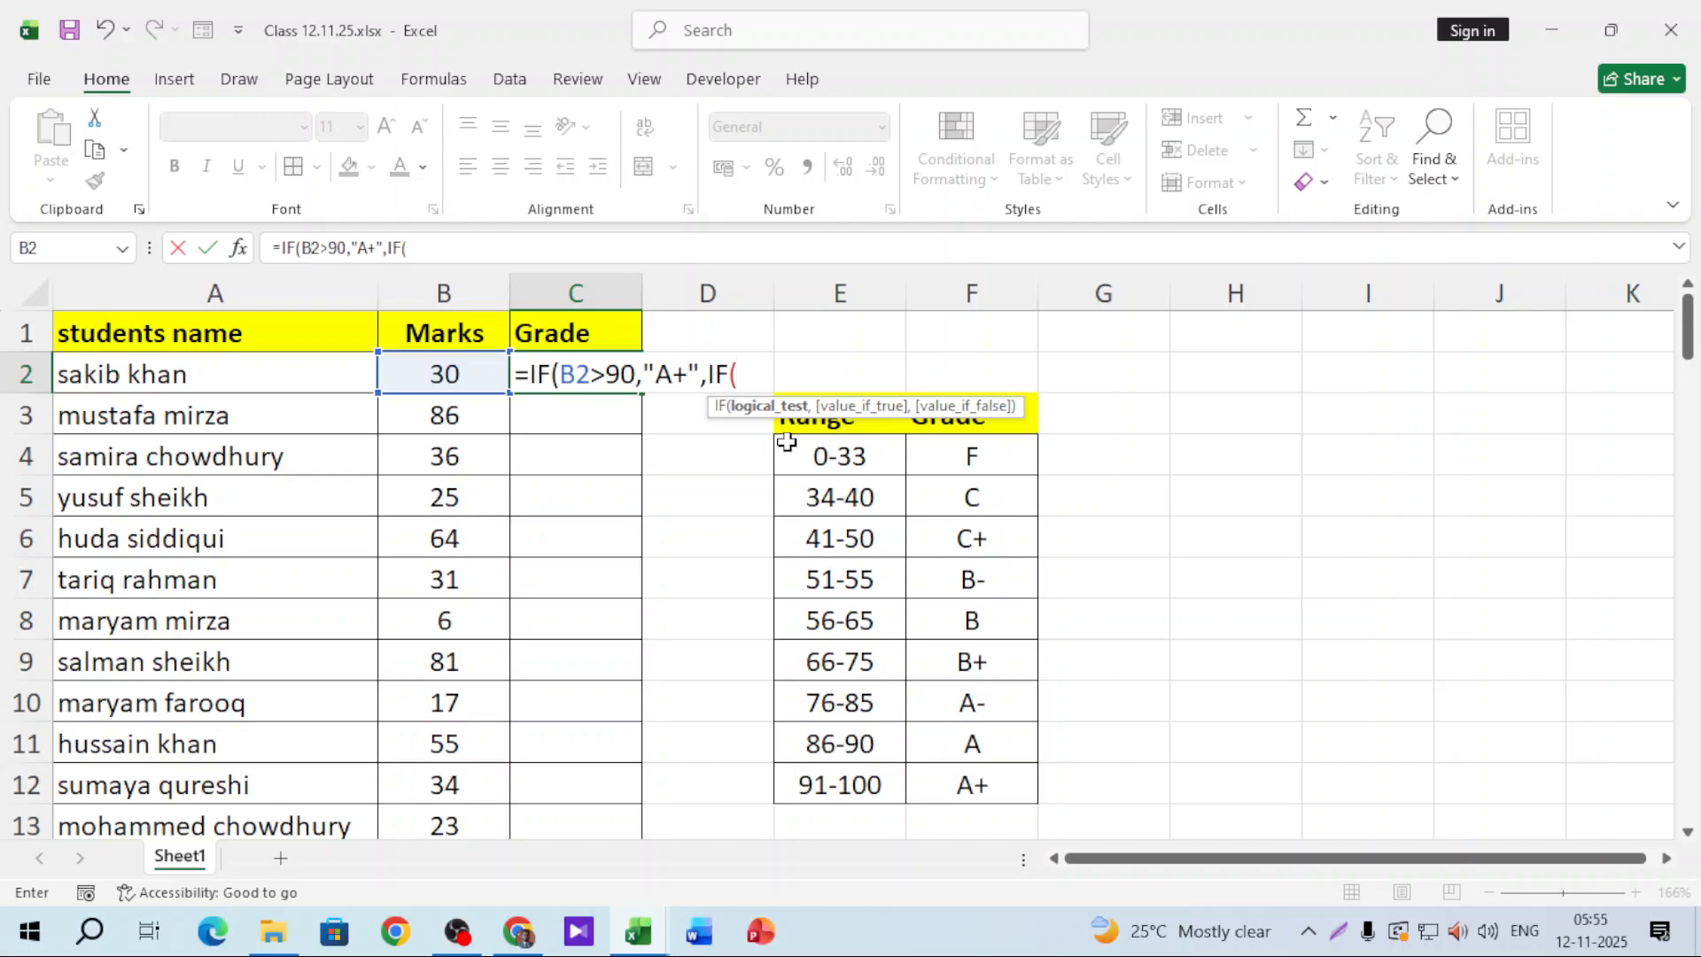
pyautogui.click(457, 377)
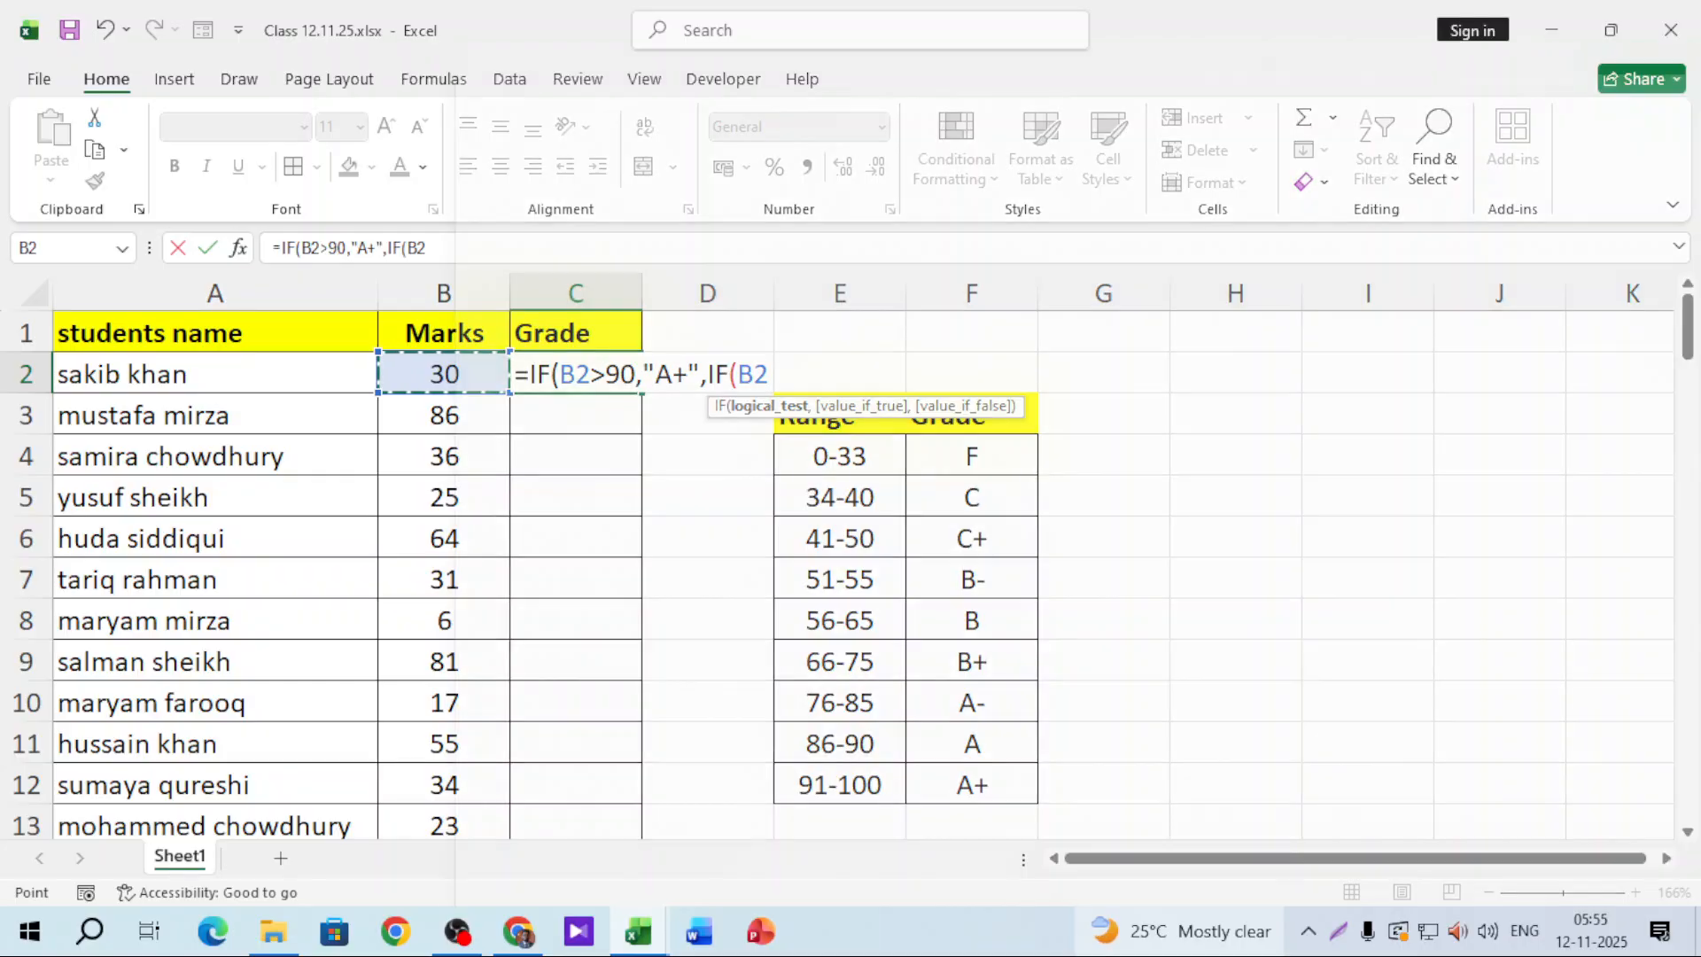
pyautogui.moveTo(1180, 934)
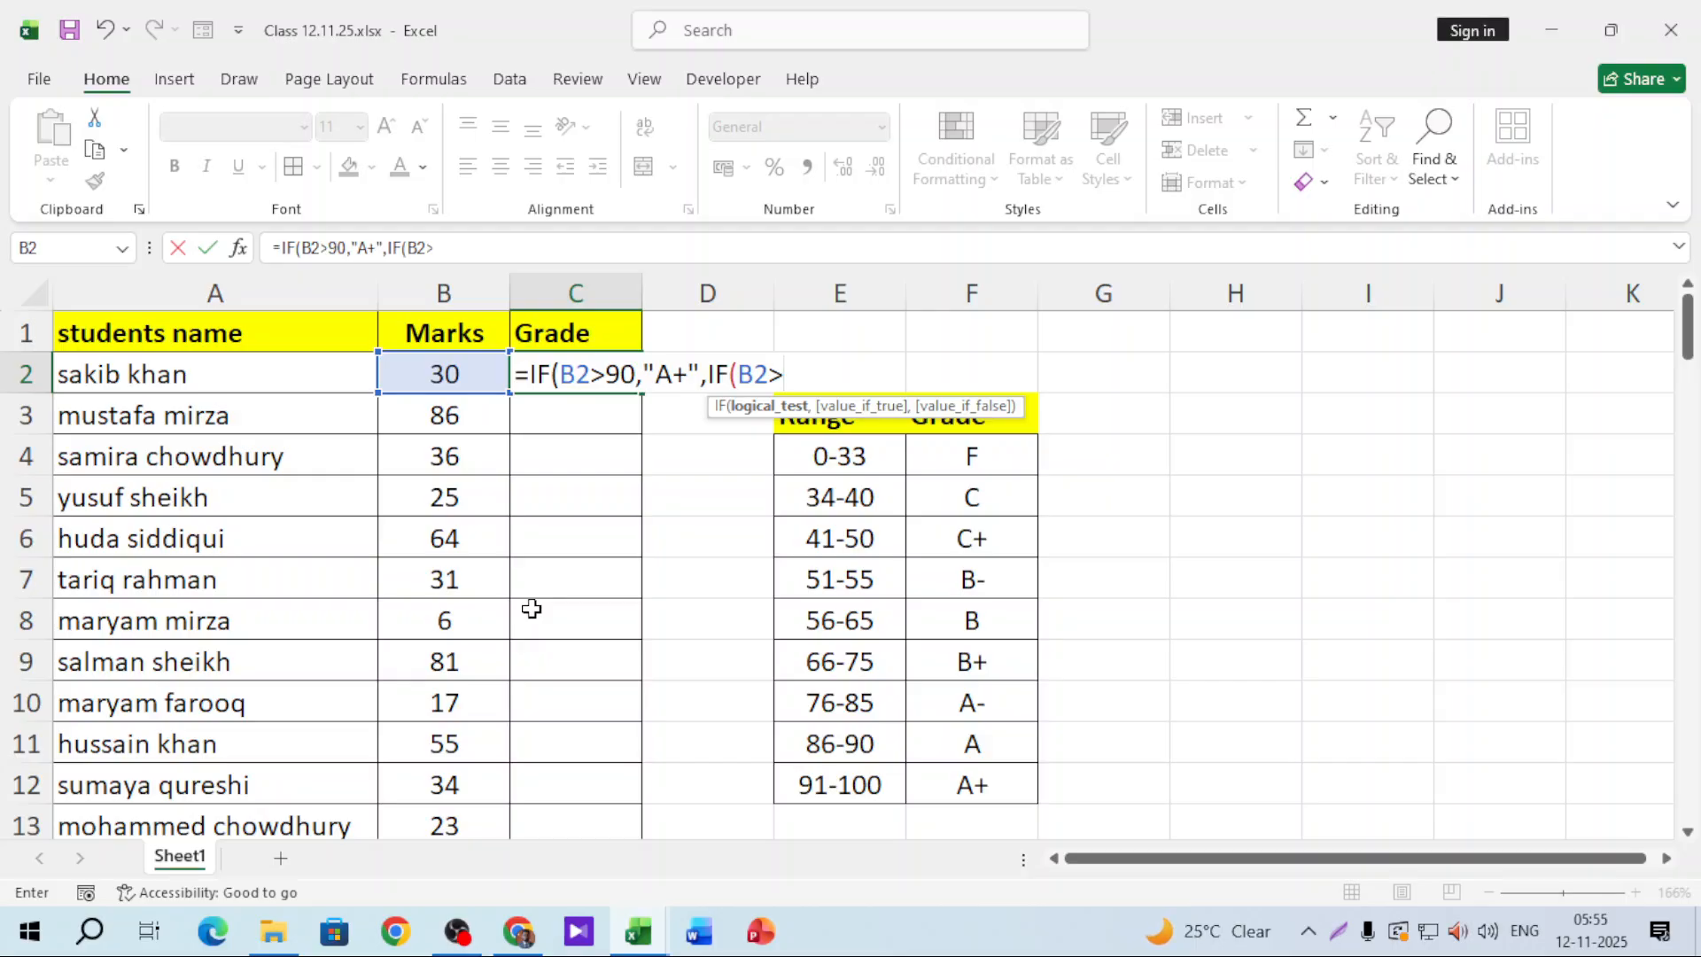
pyautogui.write('>86')
pyautogui.press('BackSpace')
pyautogui.write('5')
pyautogui.write(',"A')
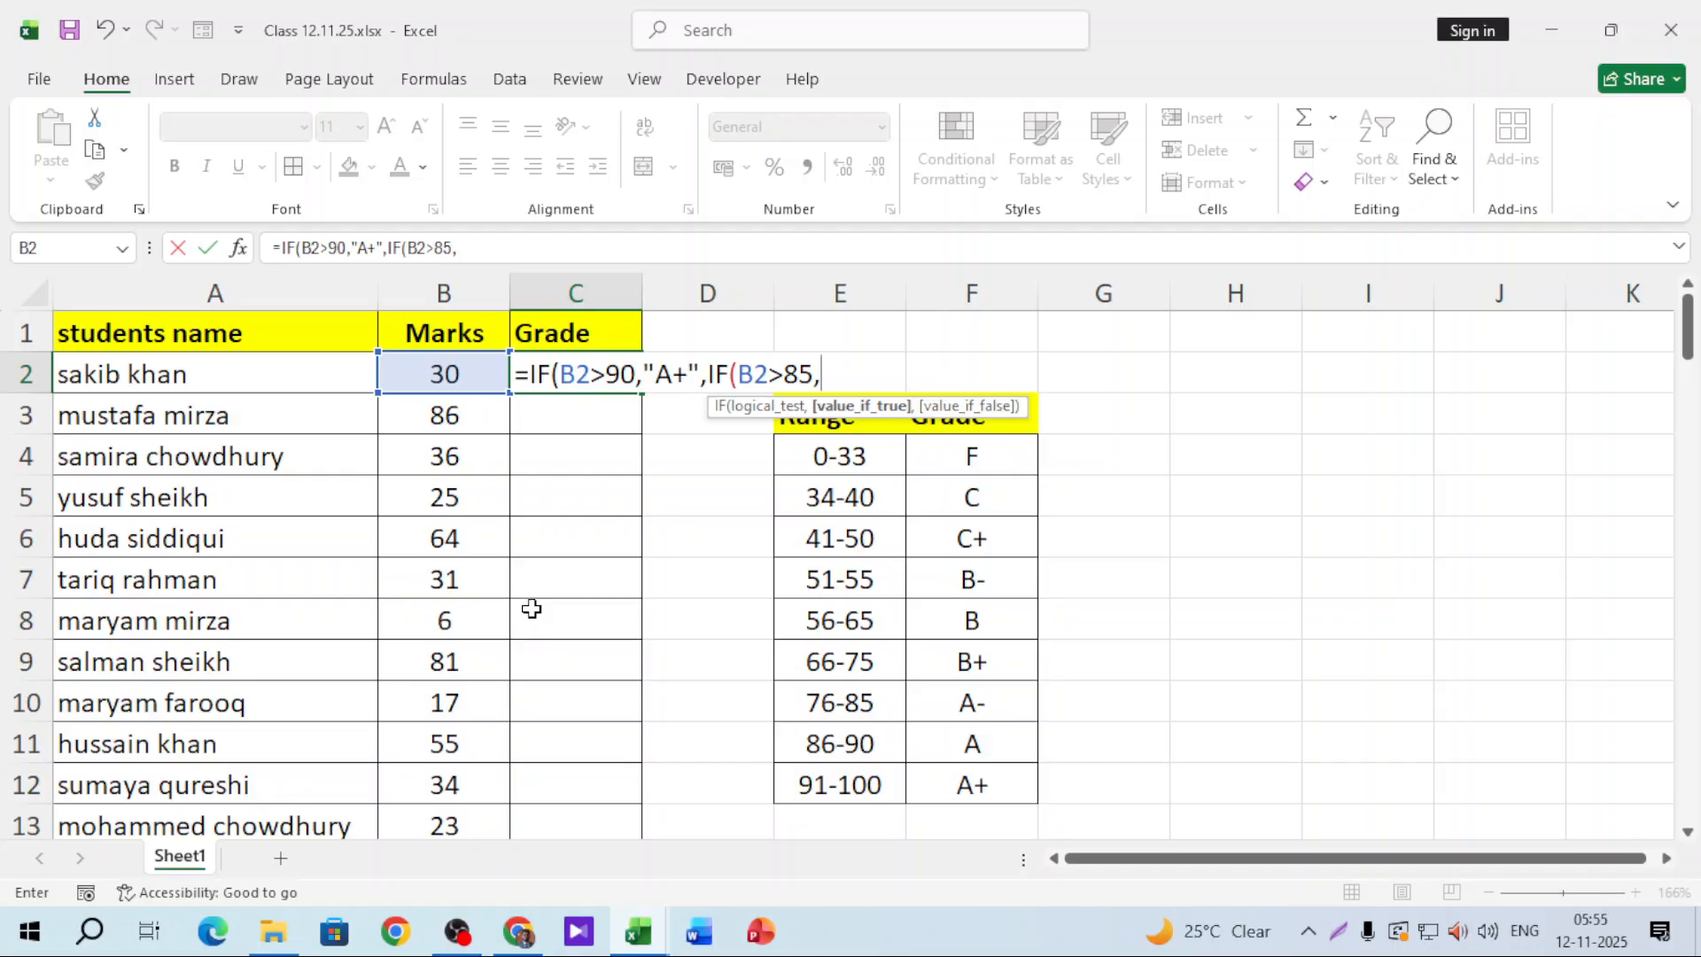
pyautogui.write('",')
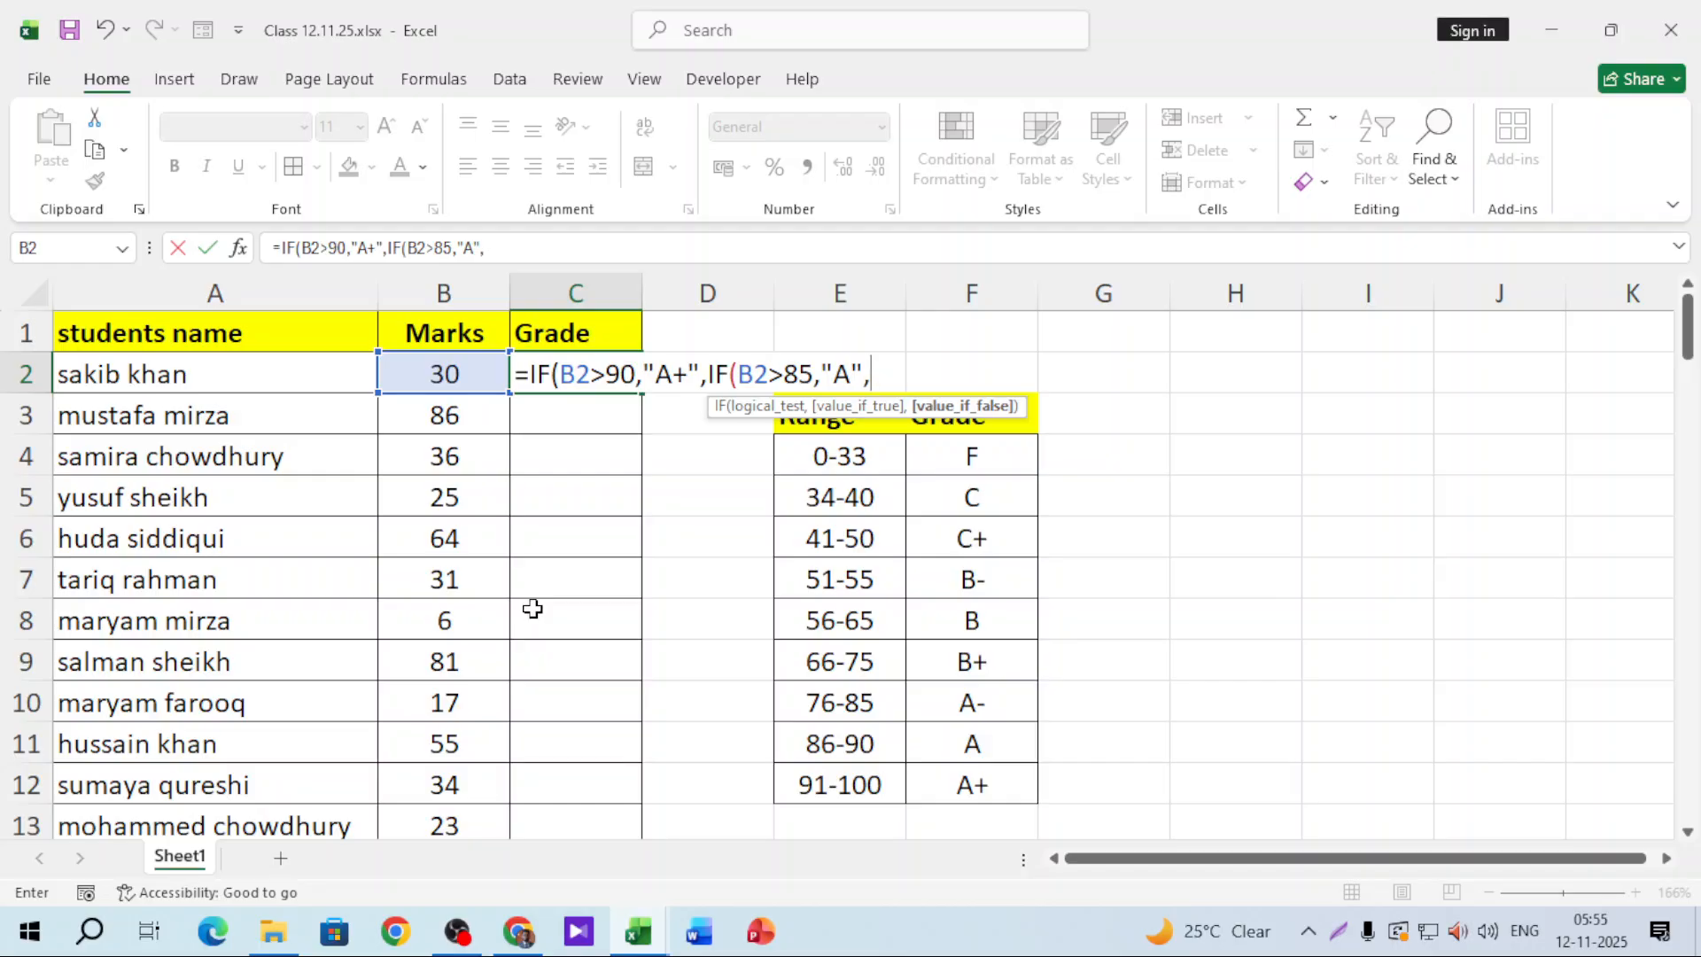
pyautogui.write('if')
pyautogui.press('Tab')
# Step: Add nested tests for B2>75 "A-" and B2>65 "B+", starting the next IF on B2
pyautogui.click(454, 374)
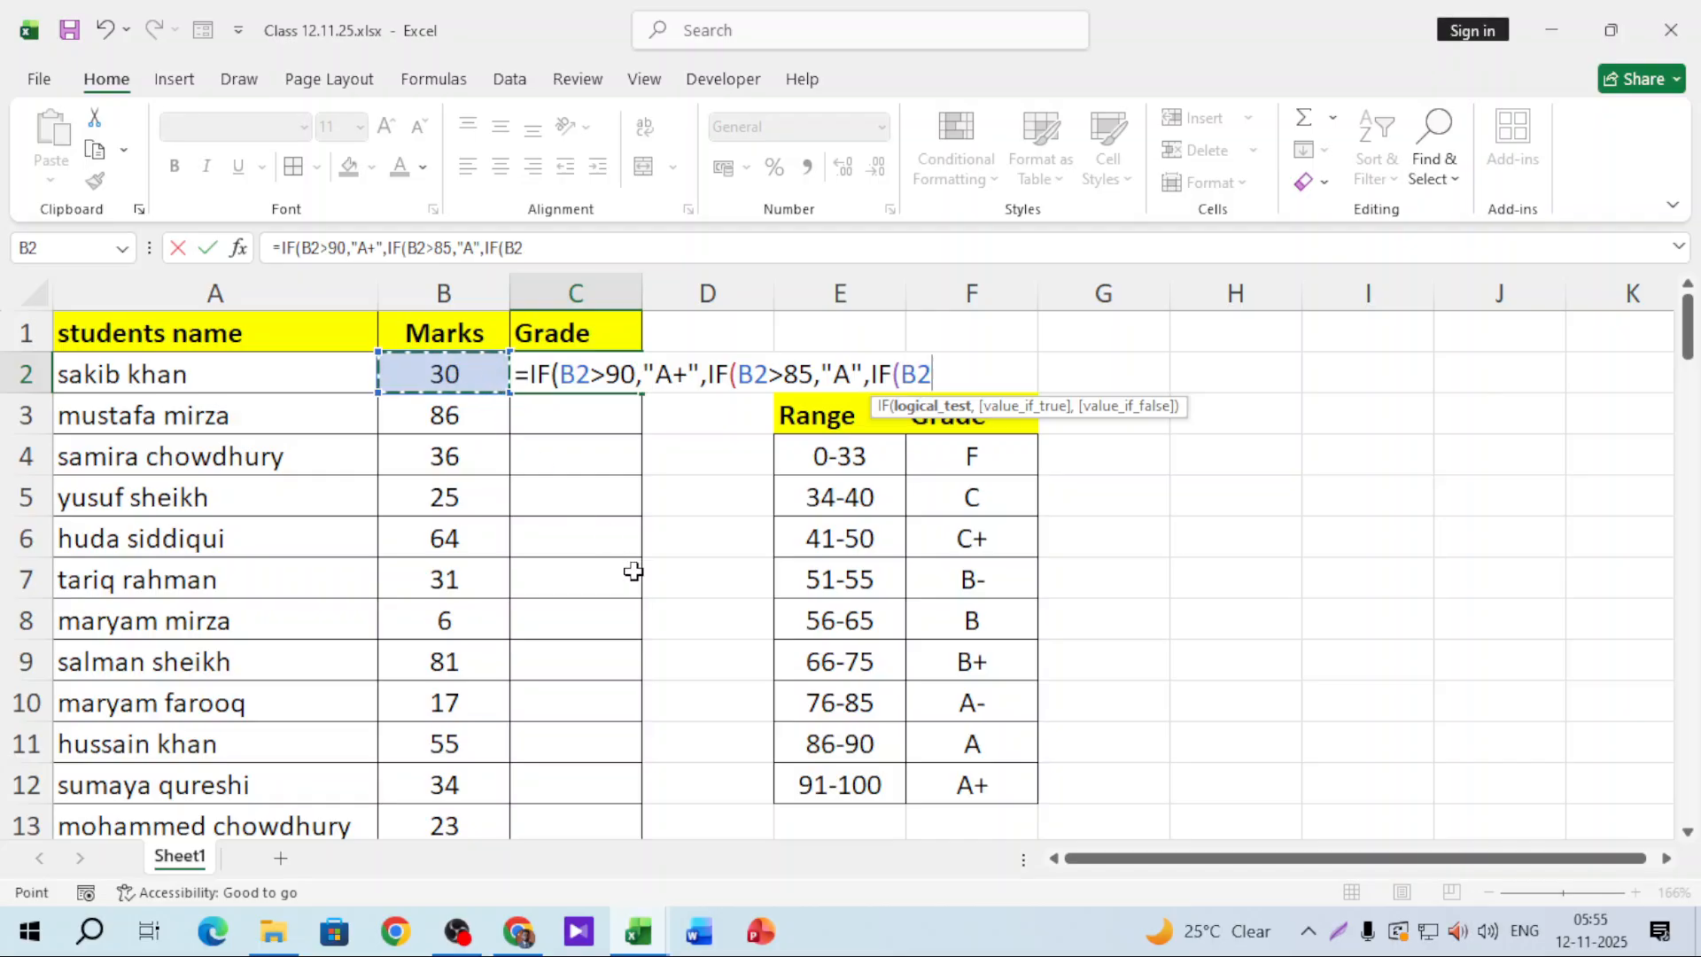
pyautogui.write('>75')
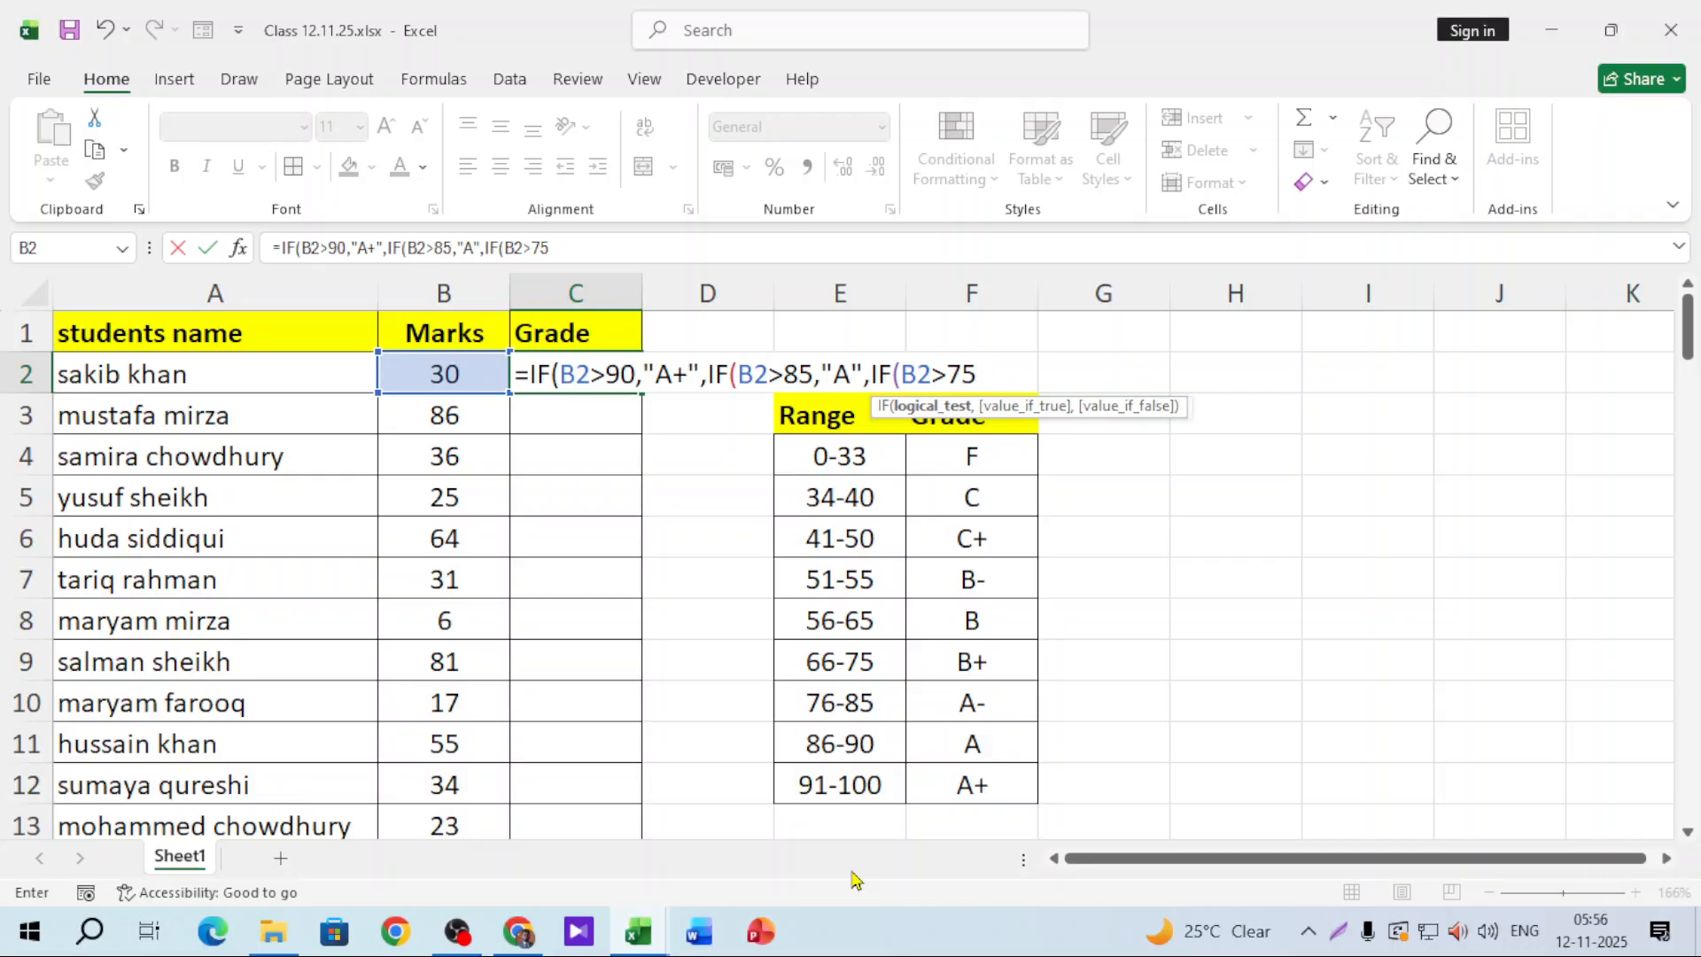
pyautogui.write(',')
pyautogui.write('"A')
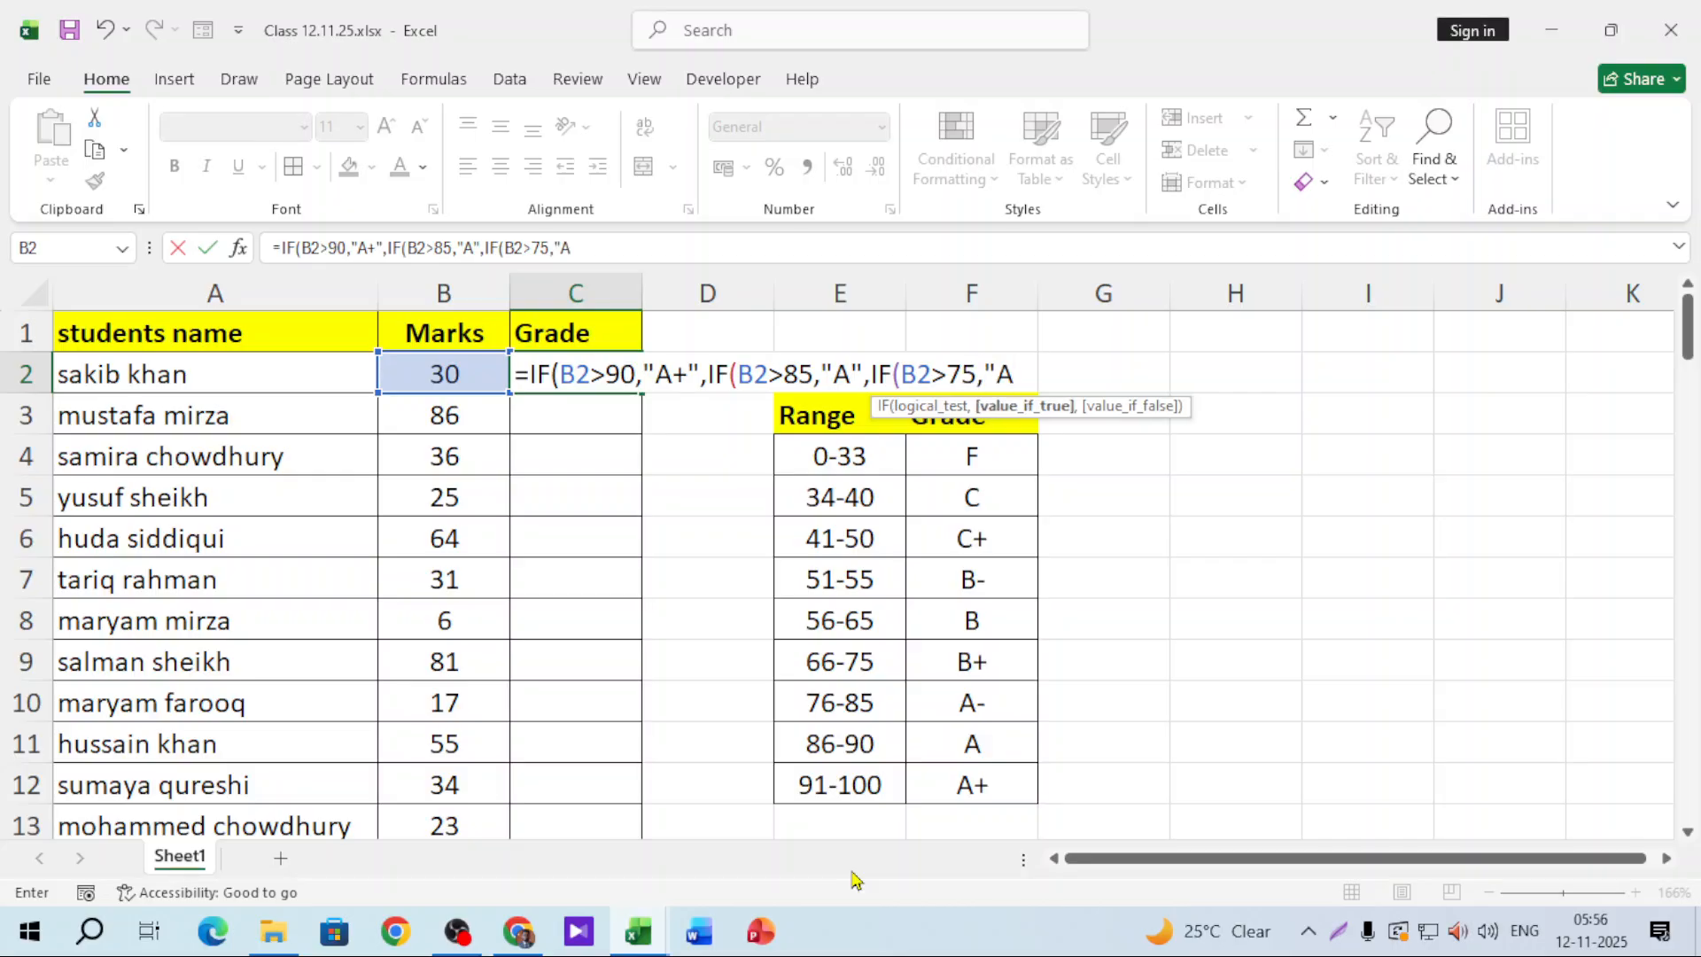
pyautogui.write('-",')
pyautogui.write('IF(')
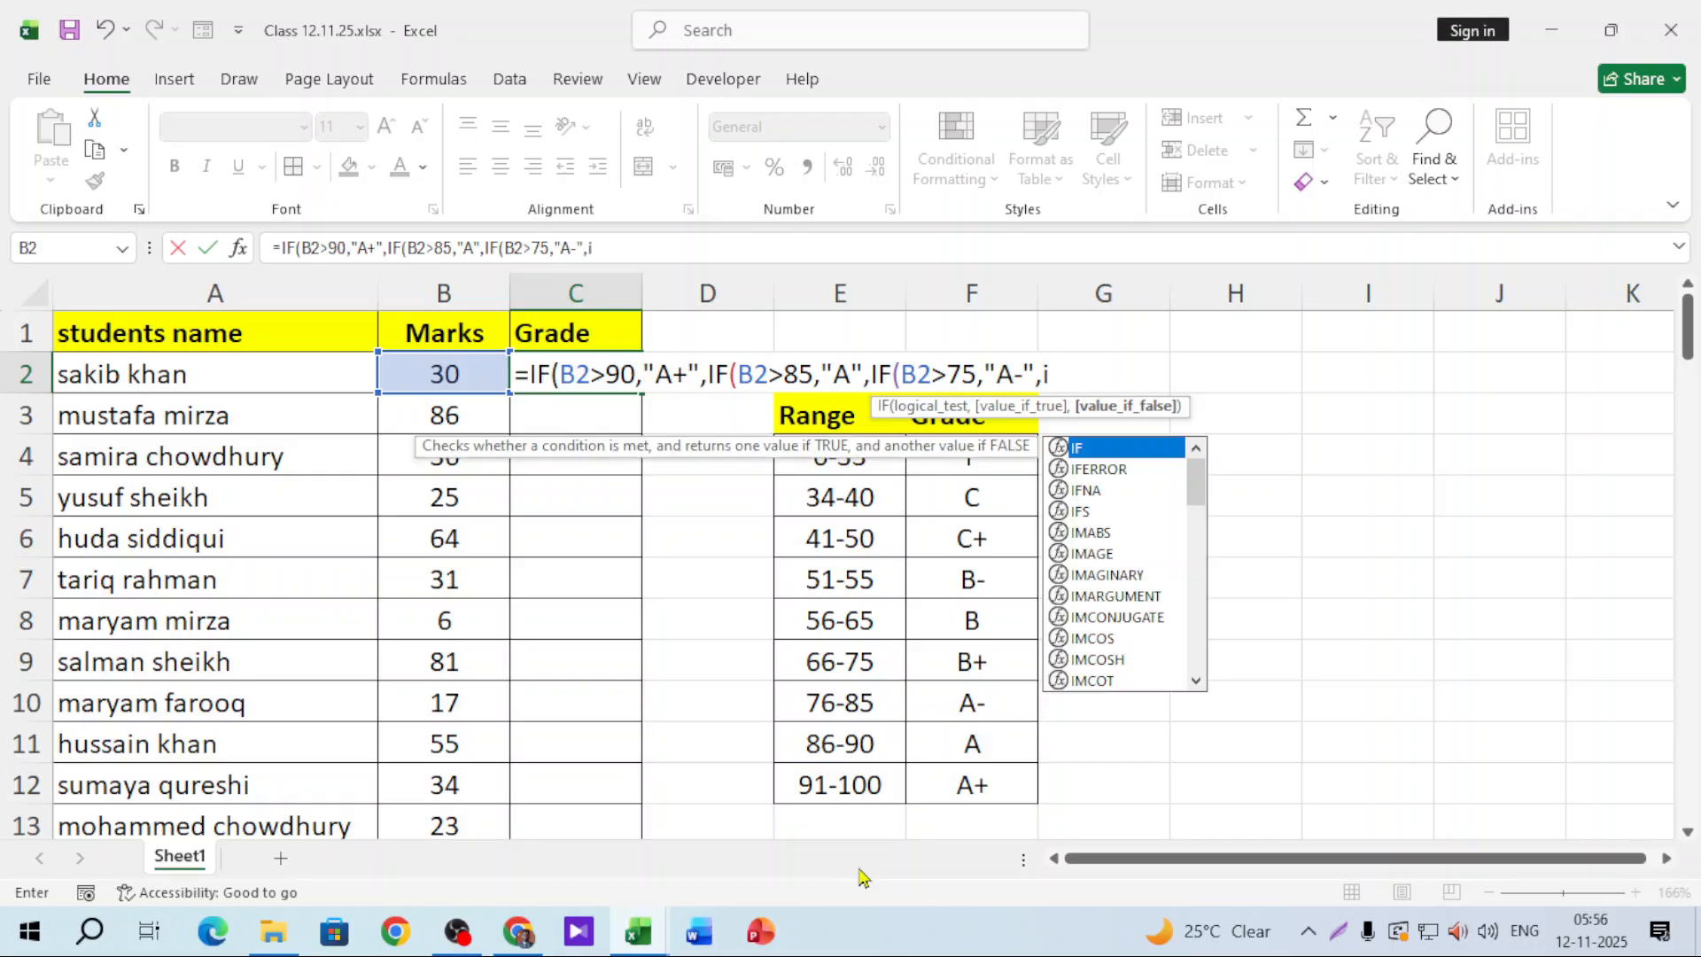
pyautogui.click(461, 370)
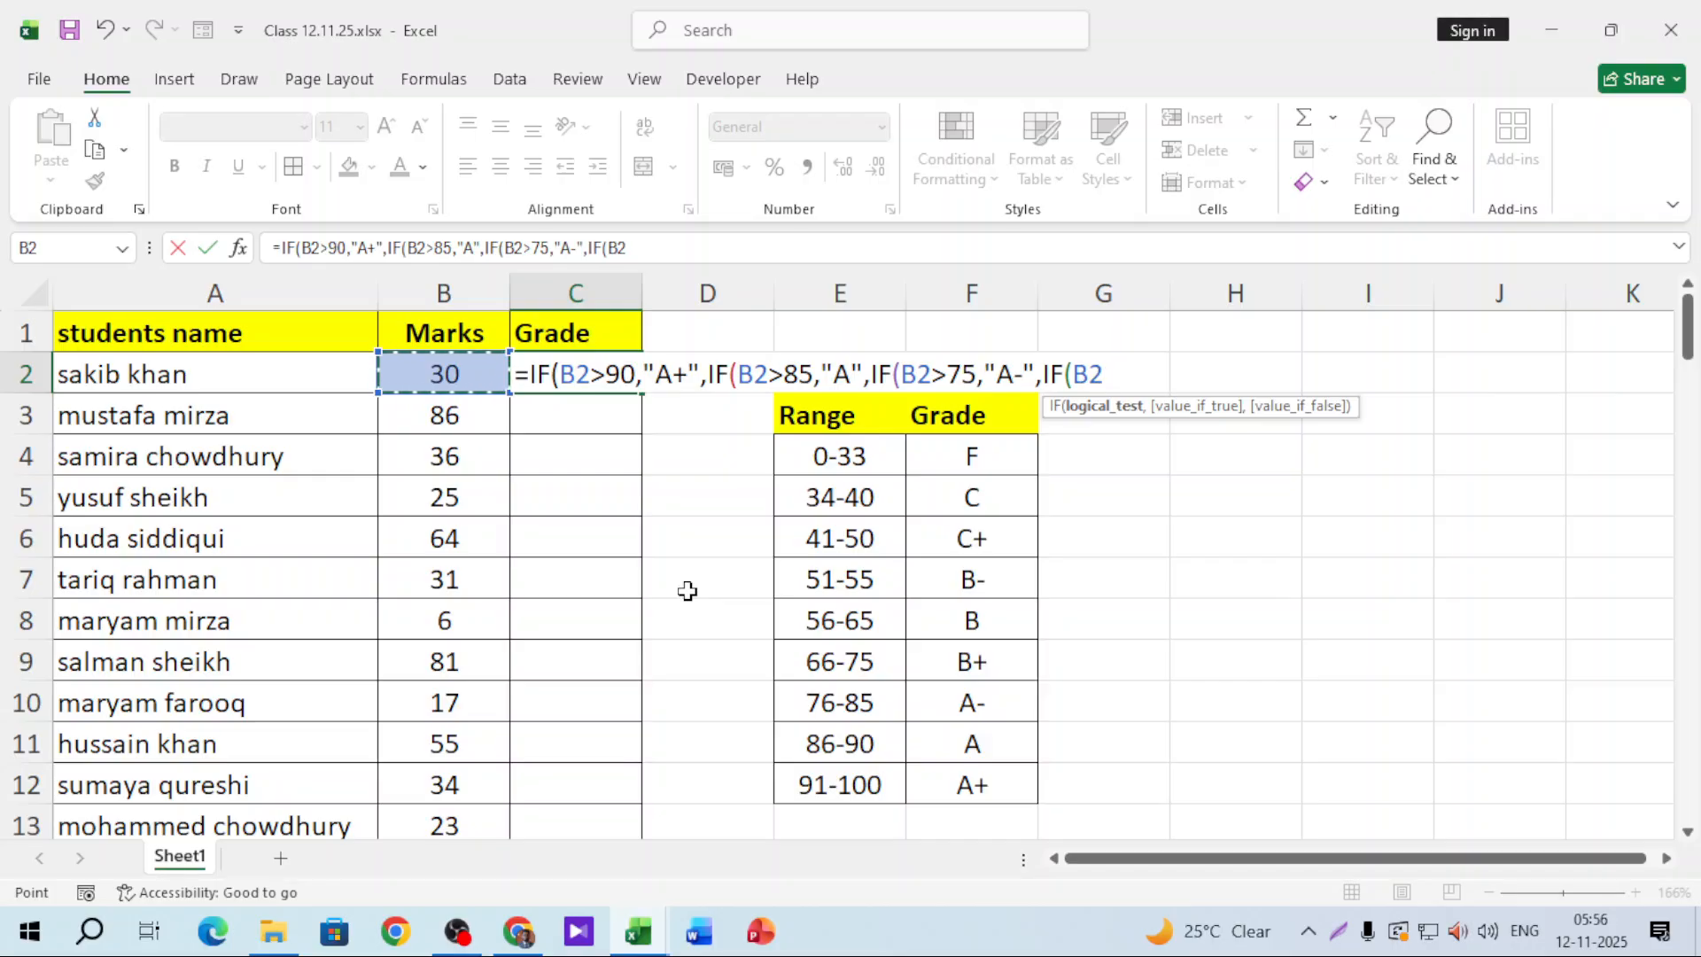
pyautogui.write('>65,"B')
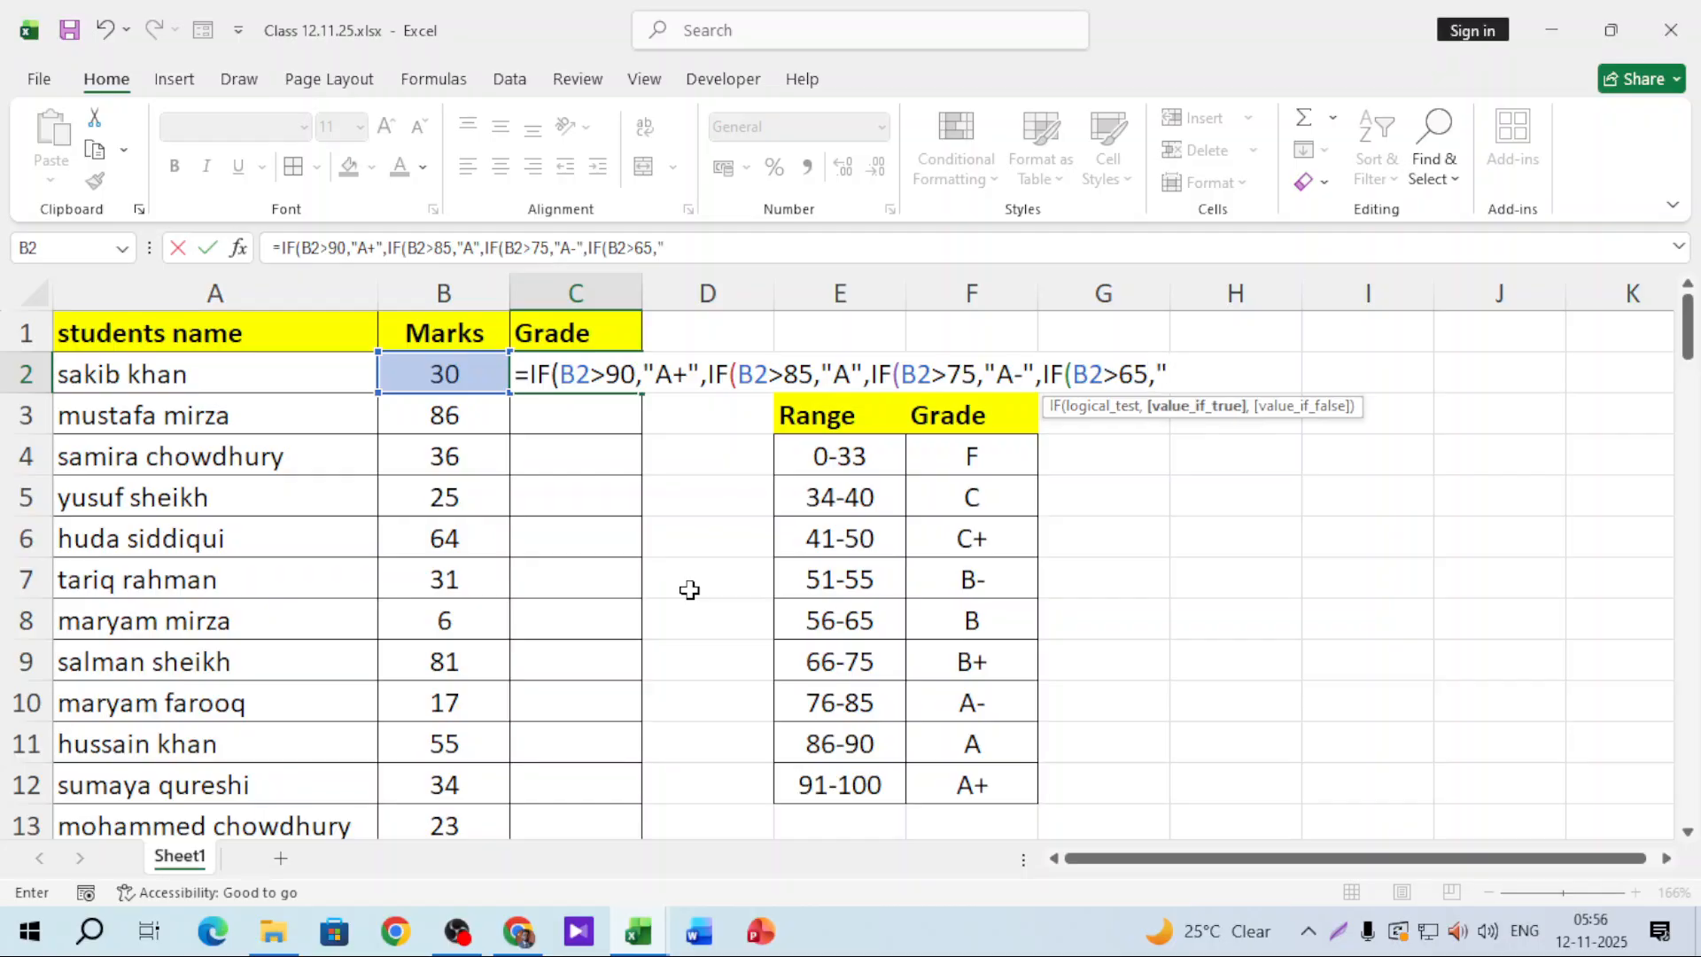
pyautogui.write('+",if(')
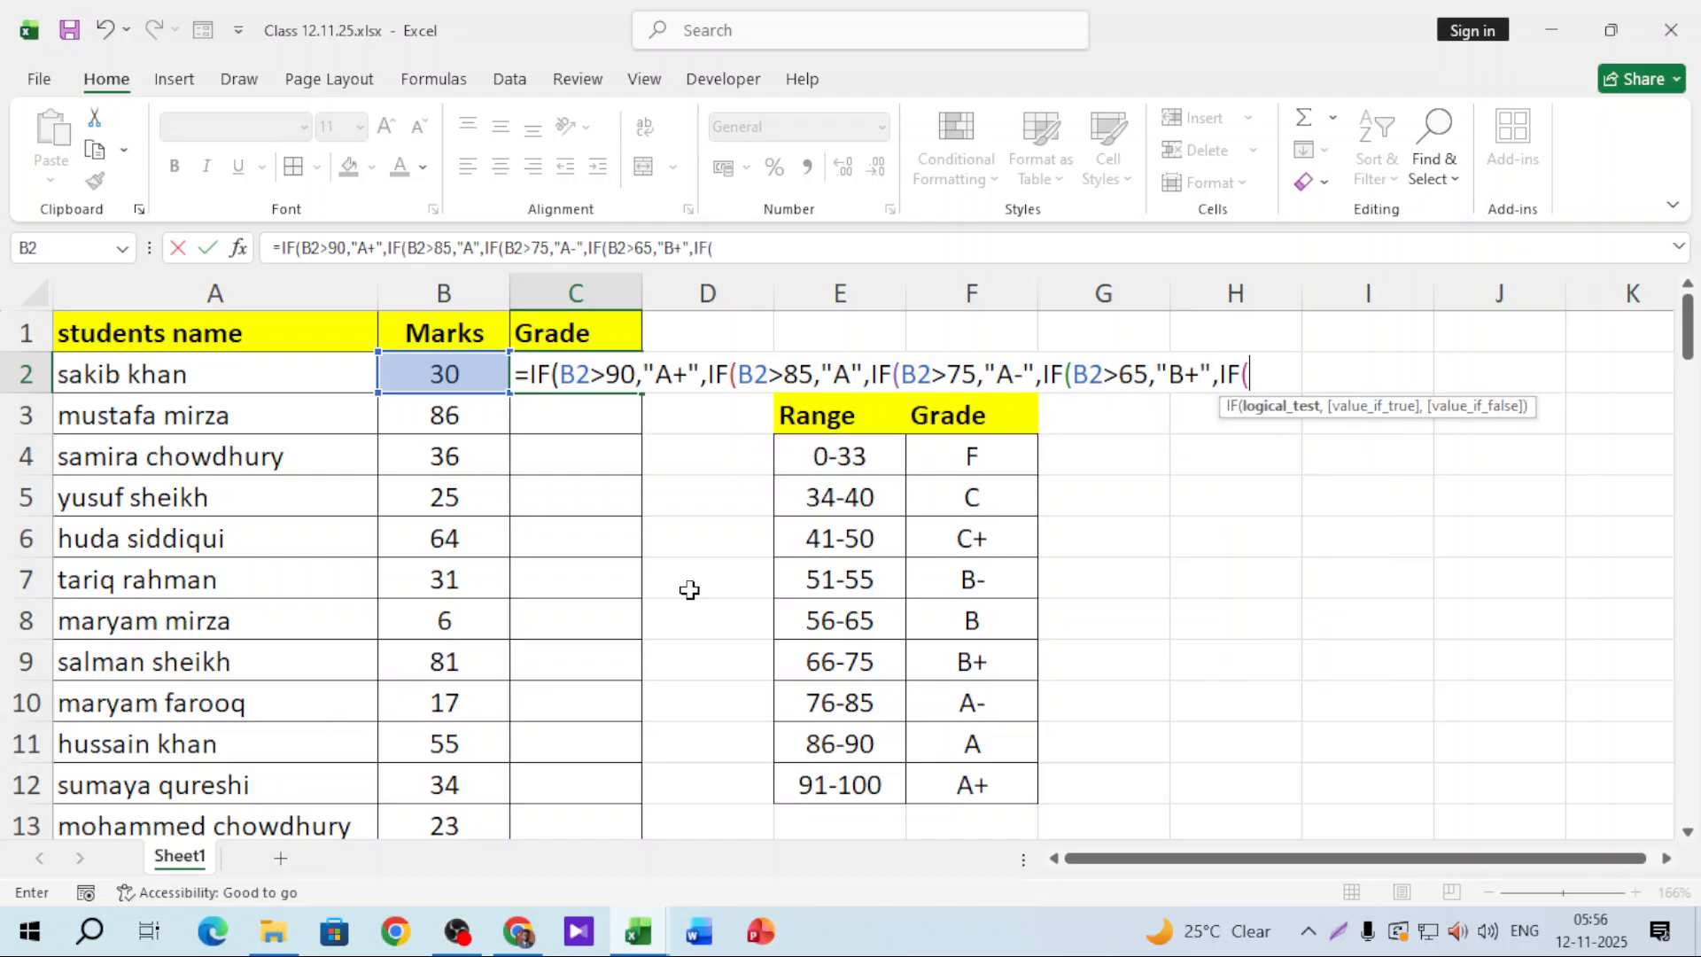
pyautogui.click(495, 376)
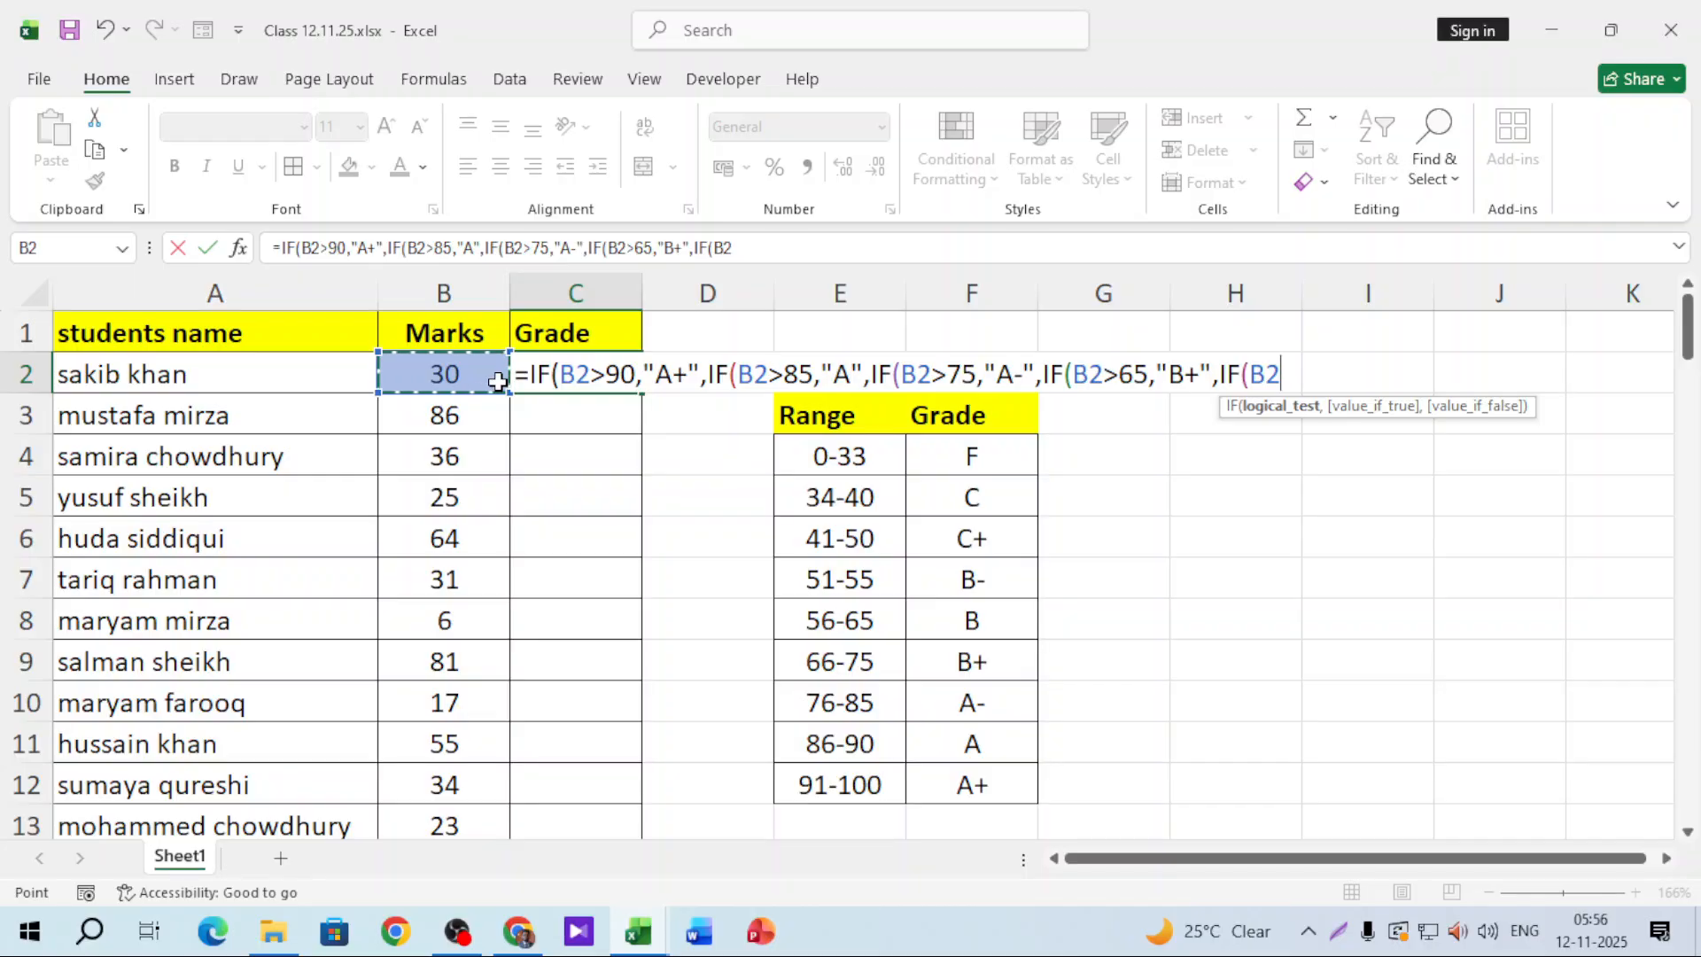
# Step: Extend C2's formula with B2>50 "B-" and a sixth IF on B2 typed as >4-,"C+"
pyautogui.write('>50')
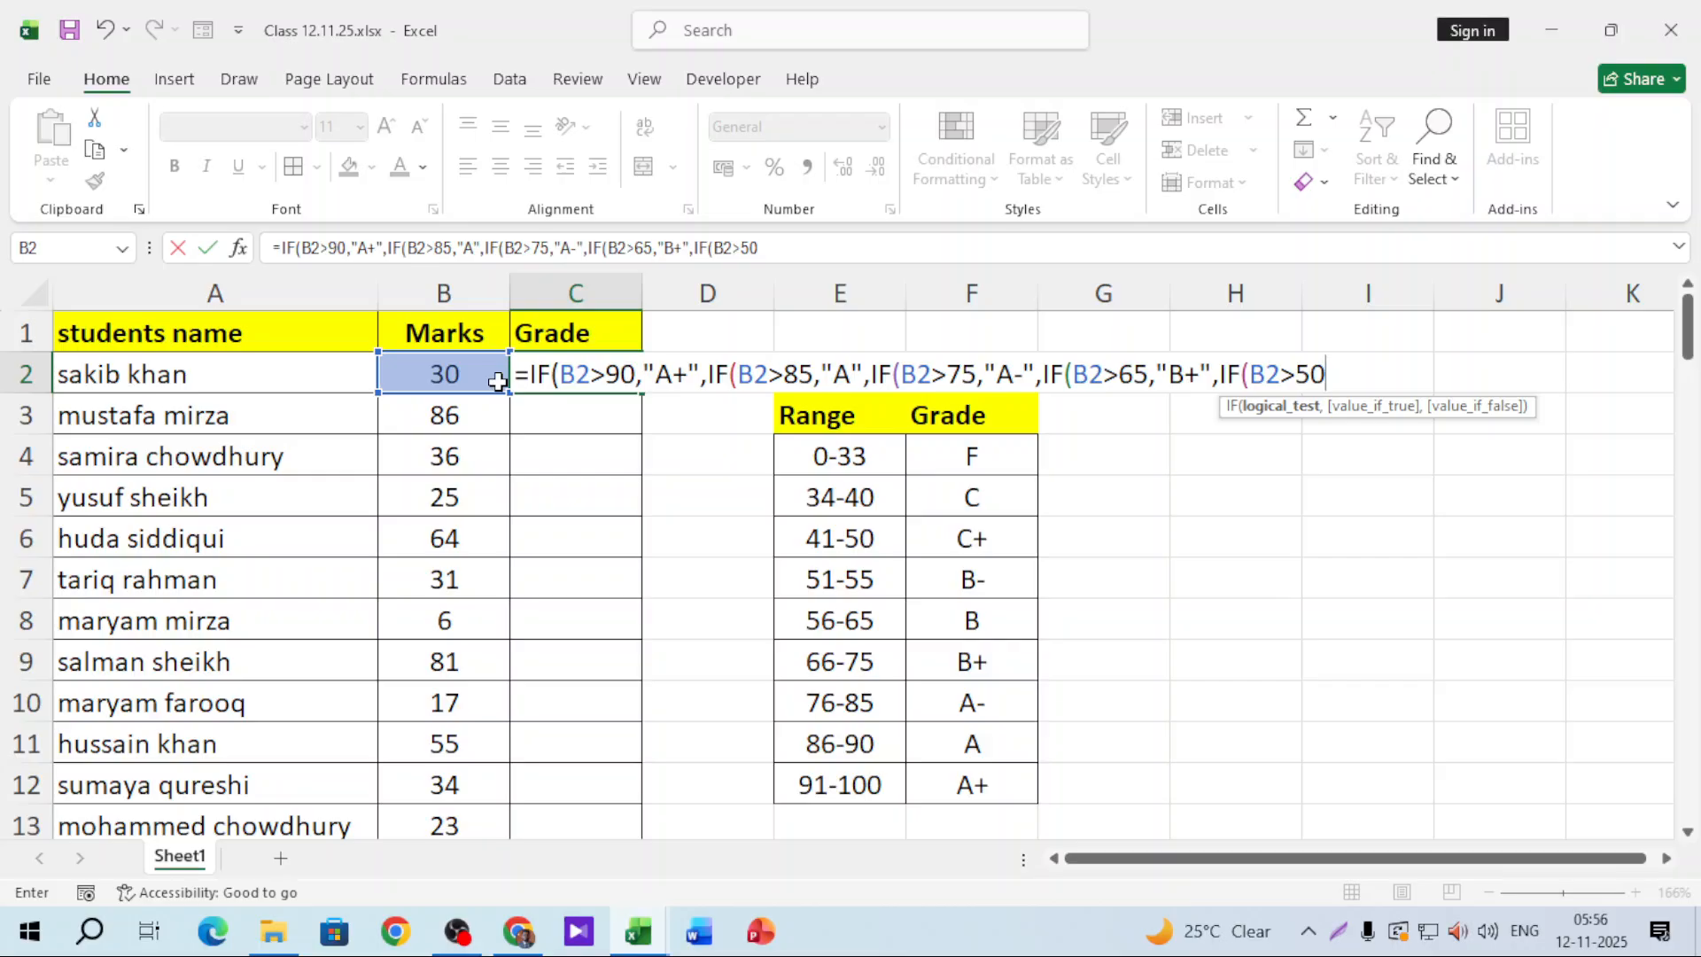
pyautogui.write(',"')
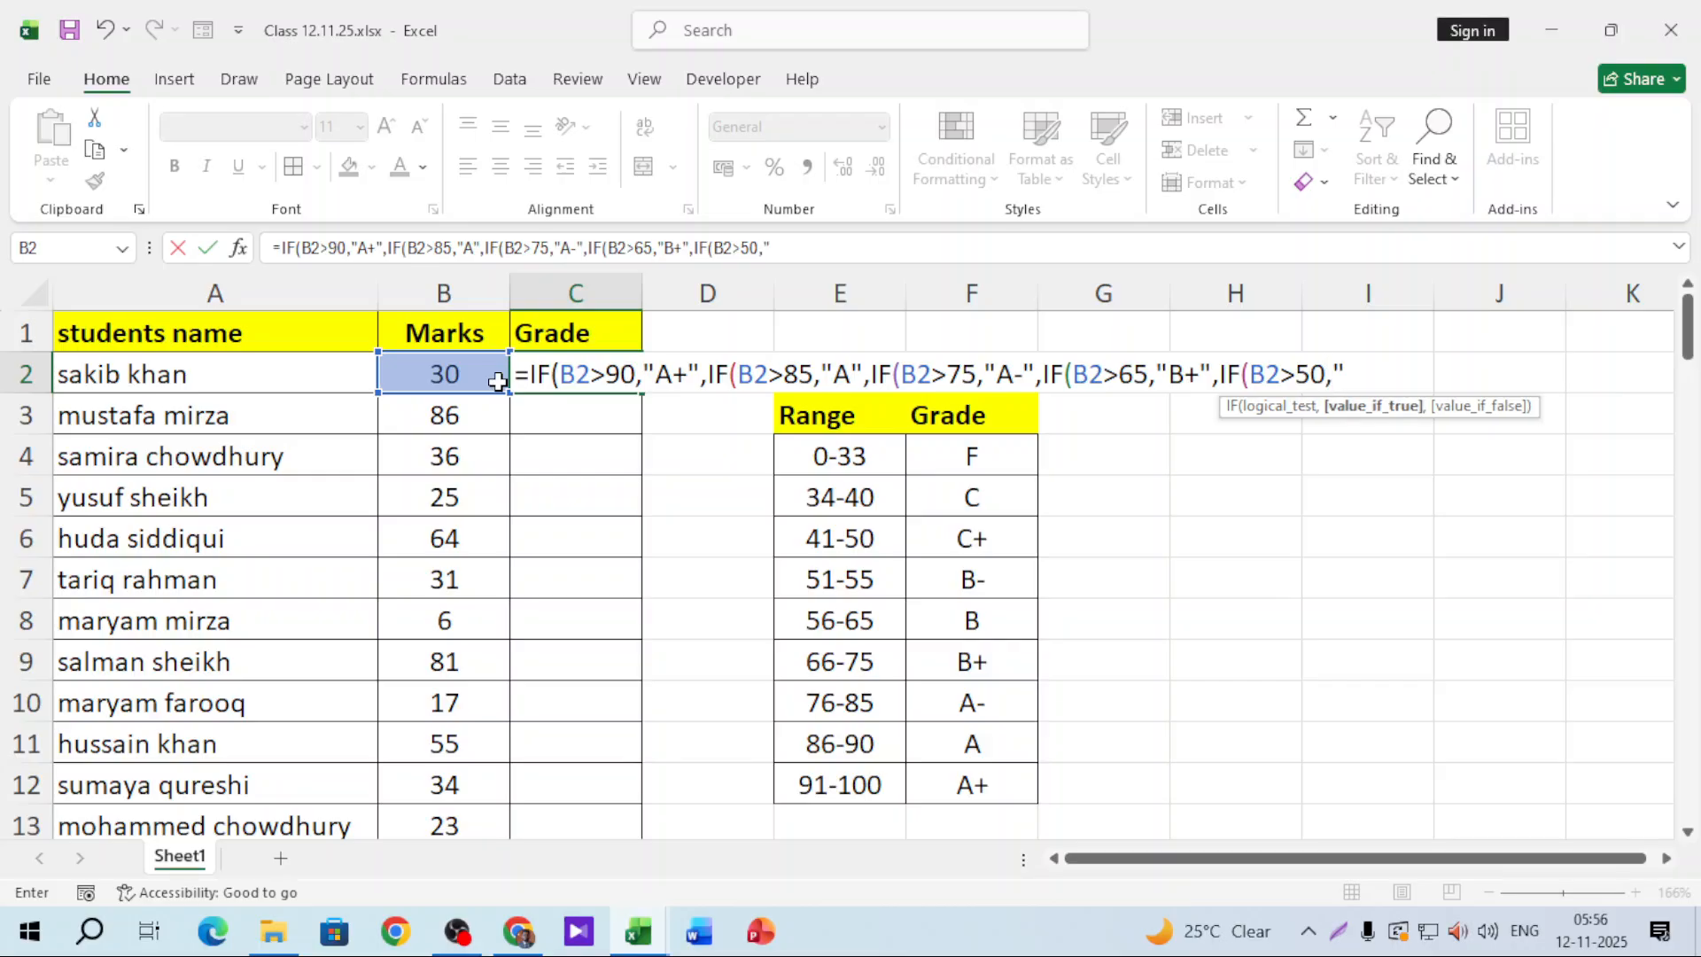
pyautogui.write('B')
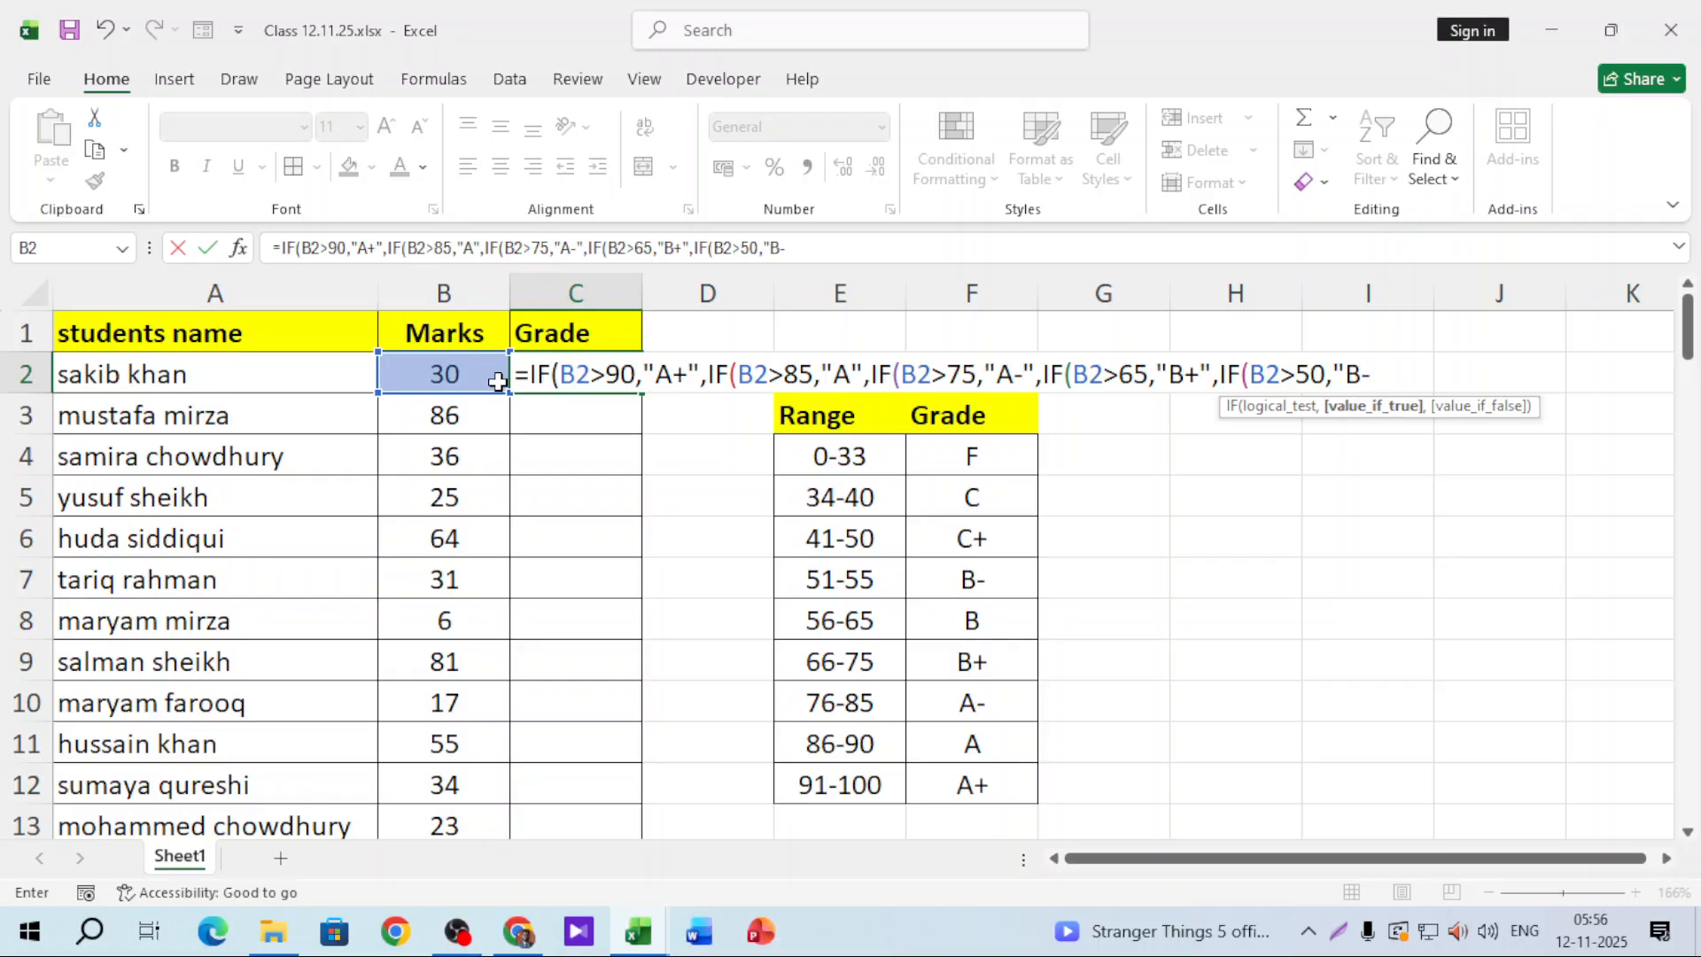
pyautogui.write('-",')
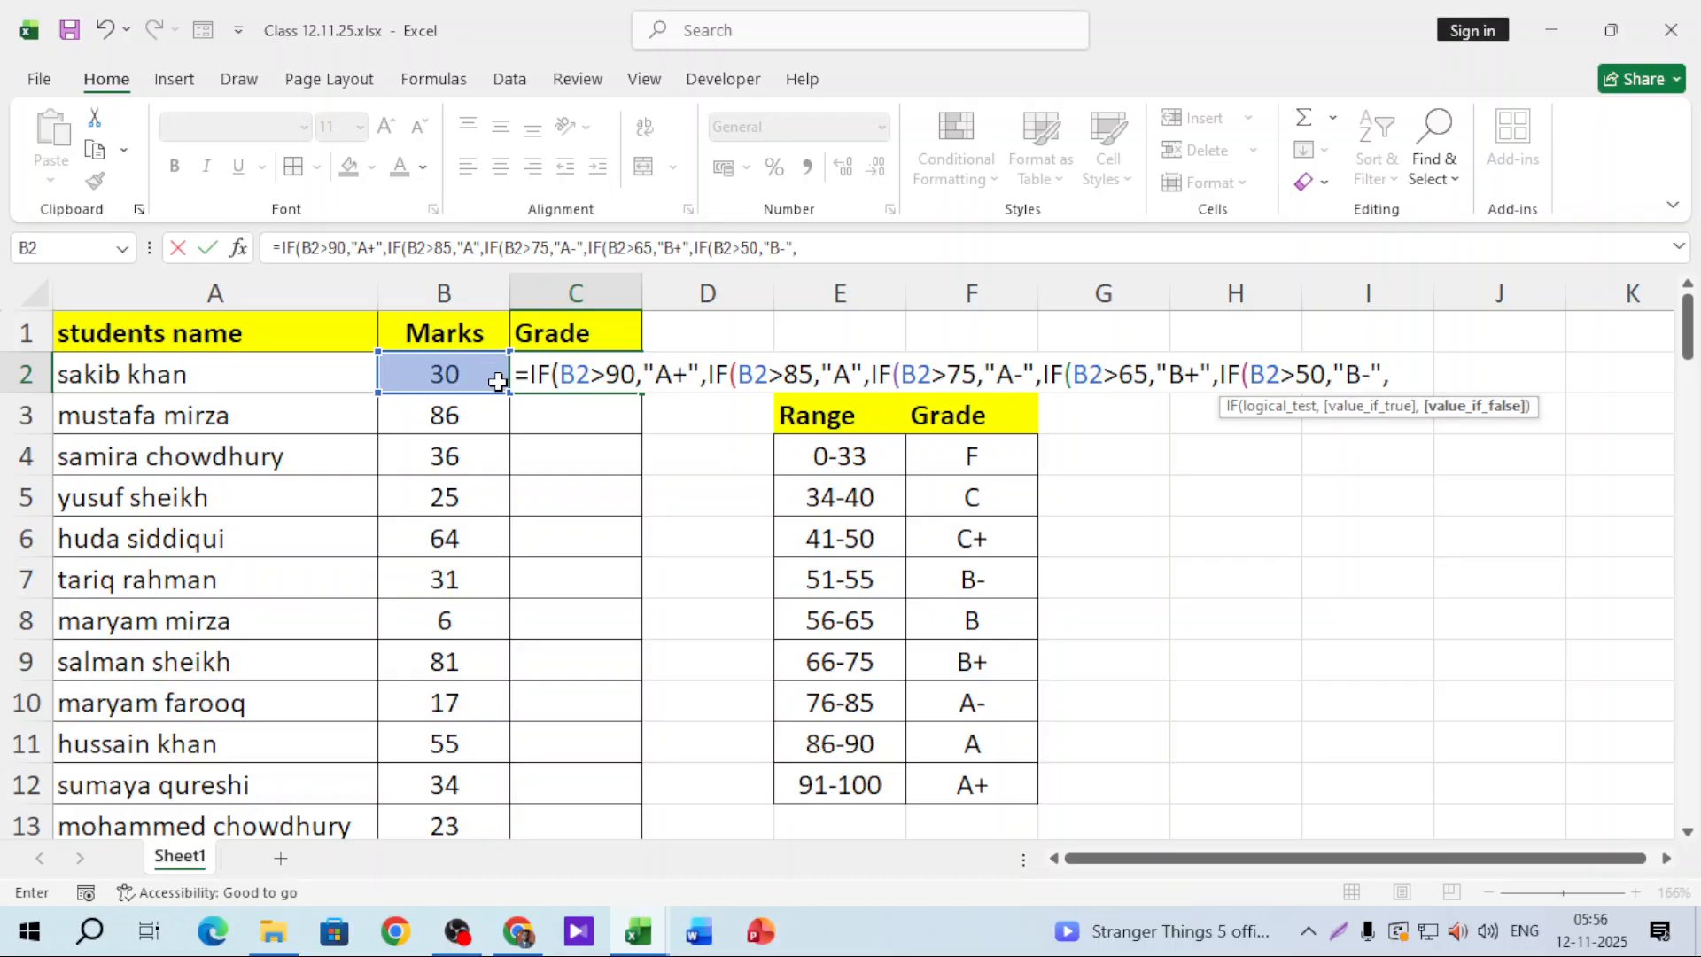
pyautogui.write('if')
pyautogui.press('Tab')
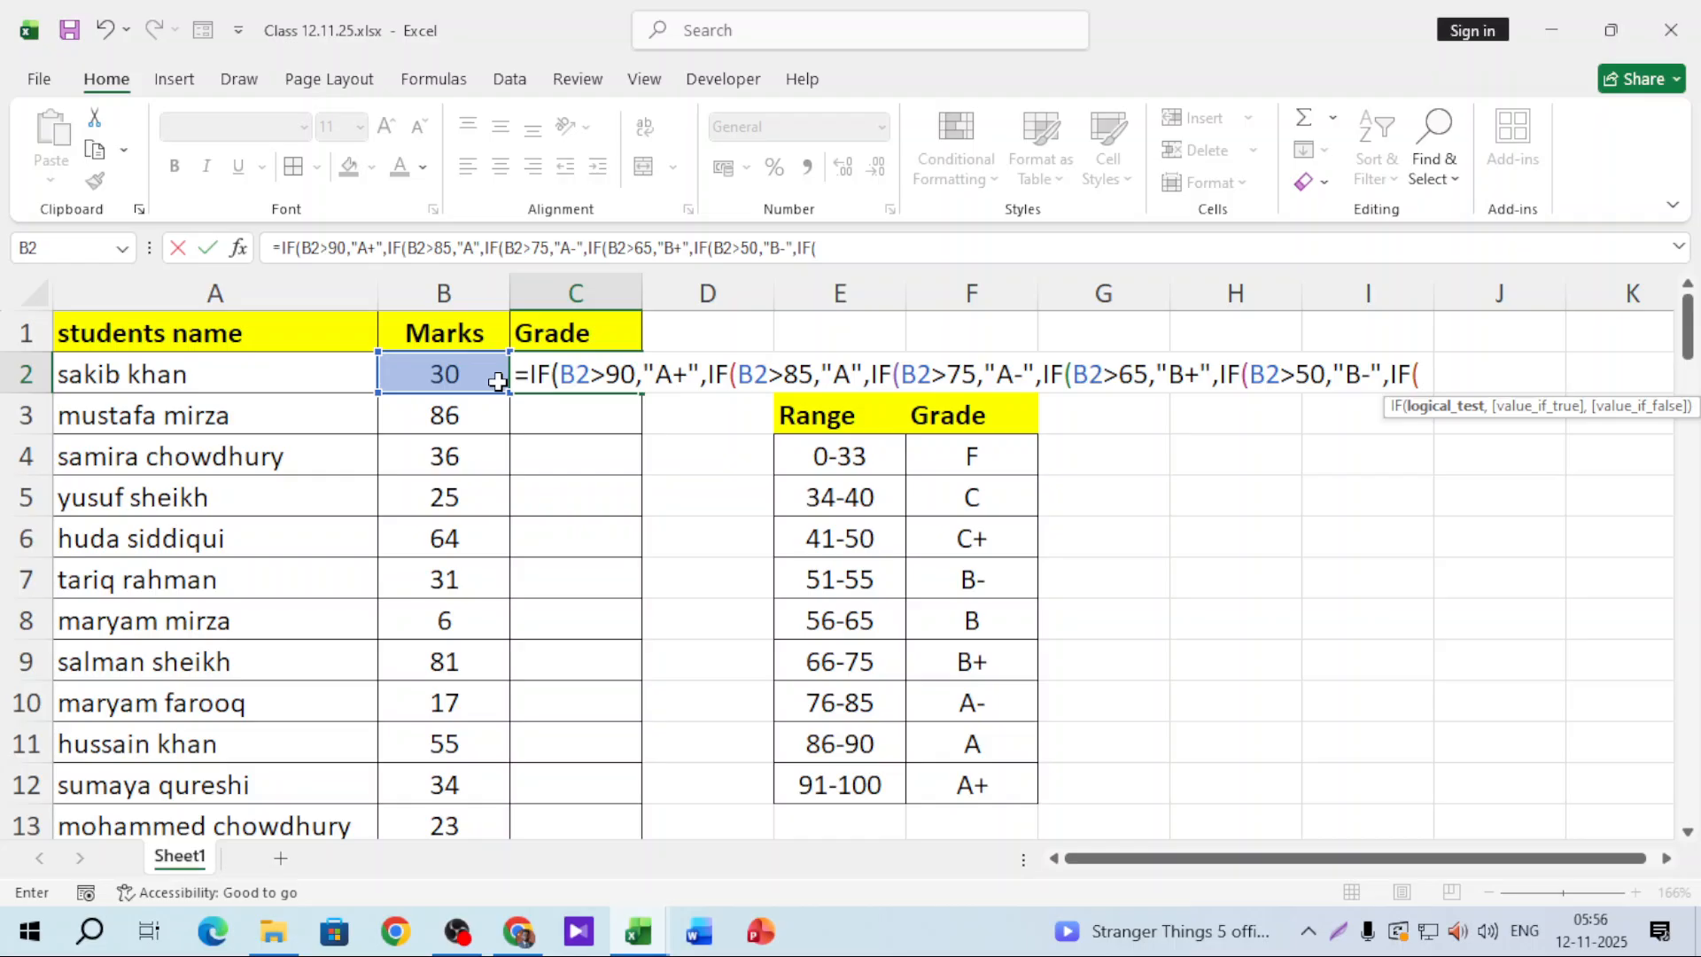
pyautogui.click(497, 381)
pyautogui.write('>')
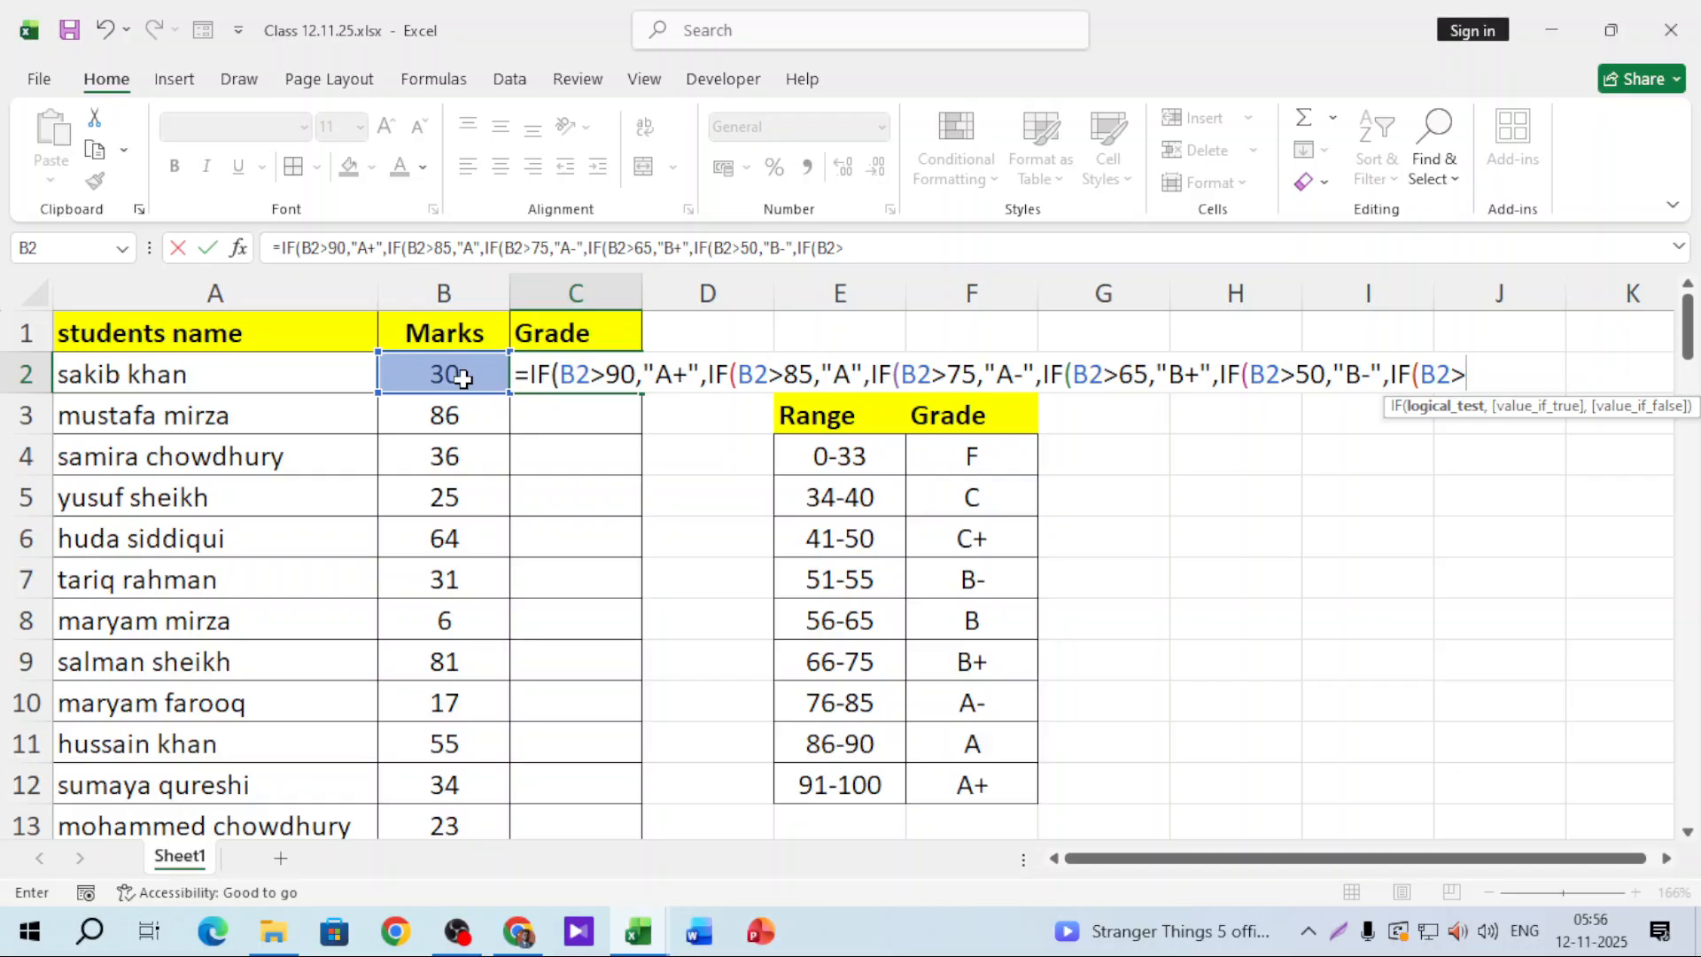
pyautogui.write('4-,')
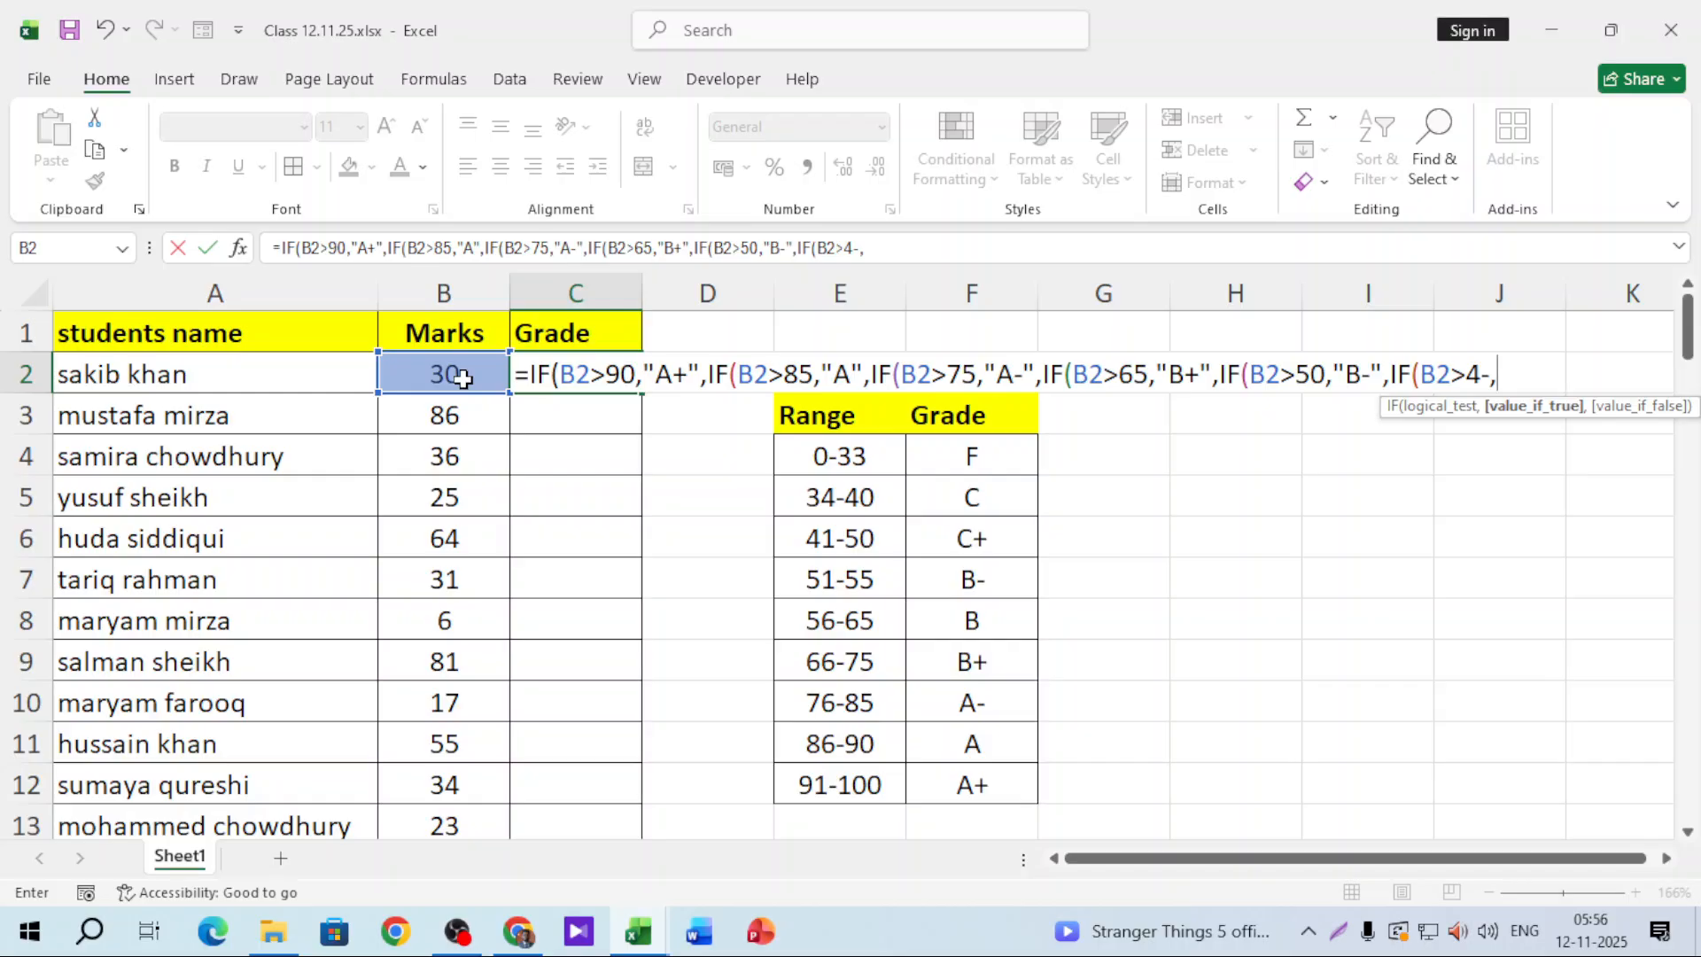
pyautogui.write('"C+"')
# Step: Fix the C+ threshold in C2's formula from 4- to 40
pyautogui.press('Return')
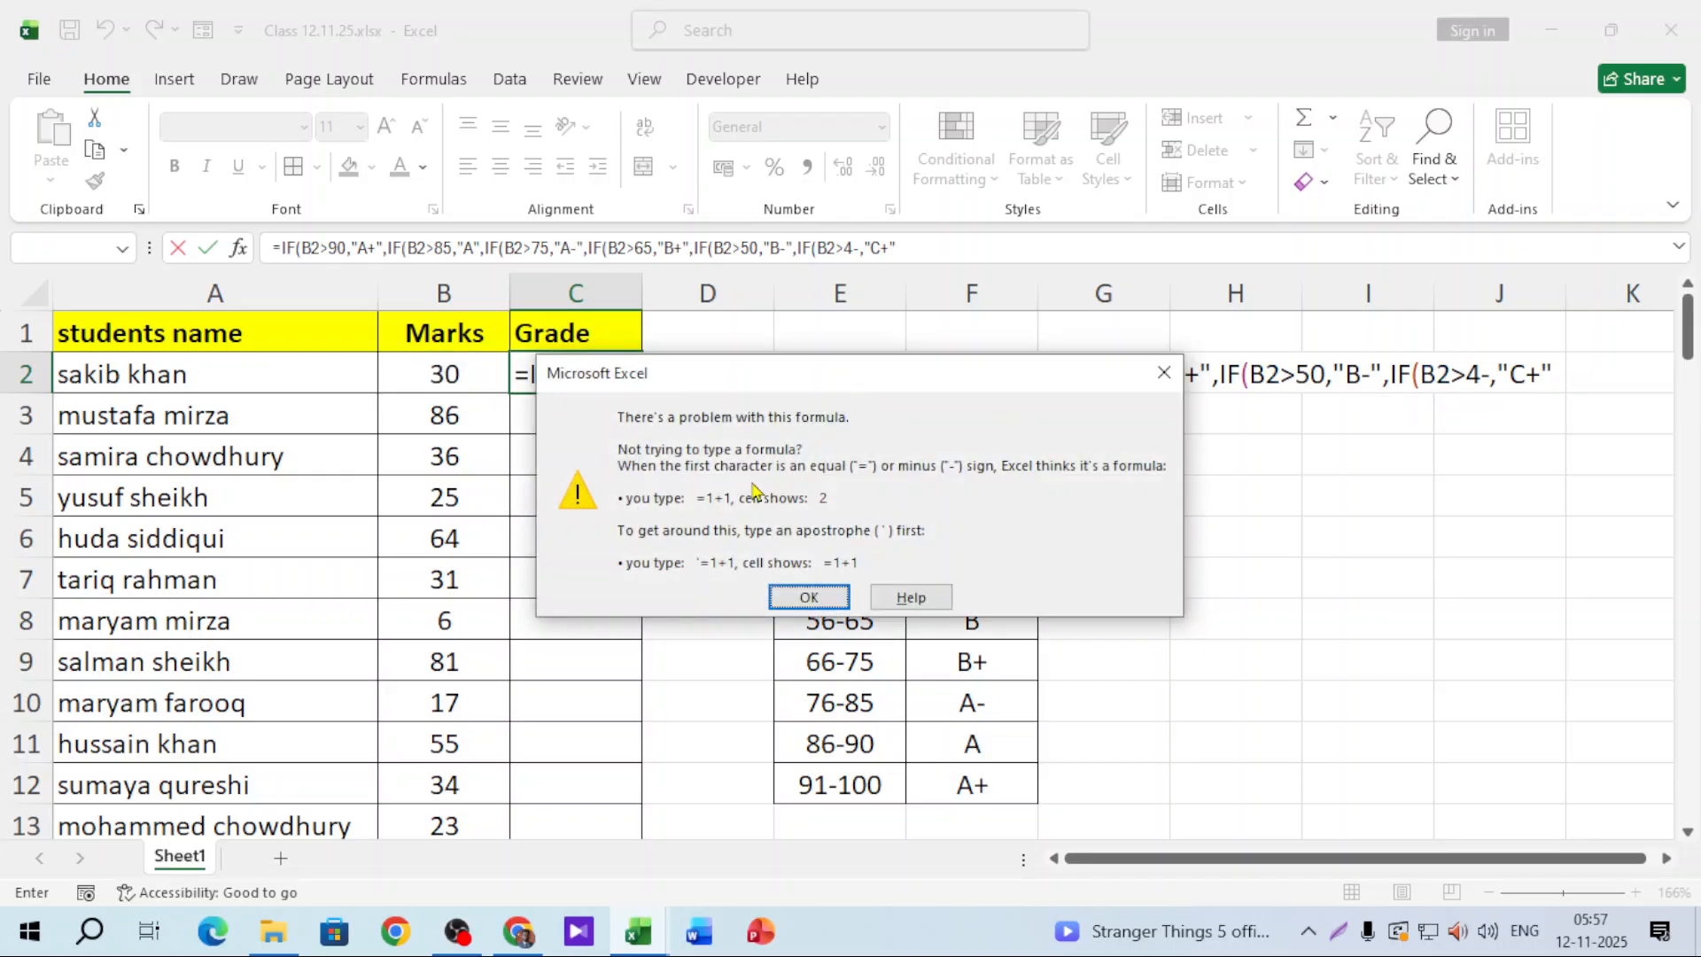
pyautogui.click(808, 596)
pyautogui.press('BackSpace')
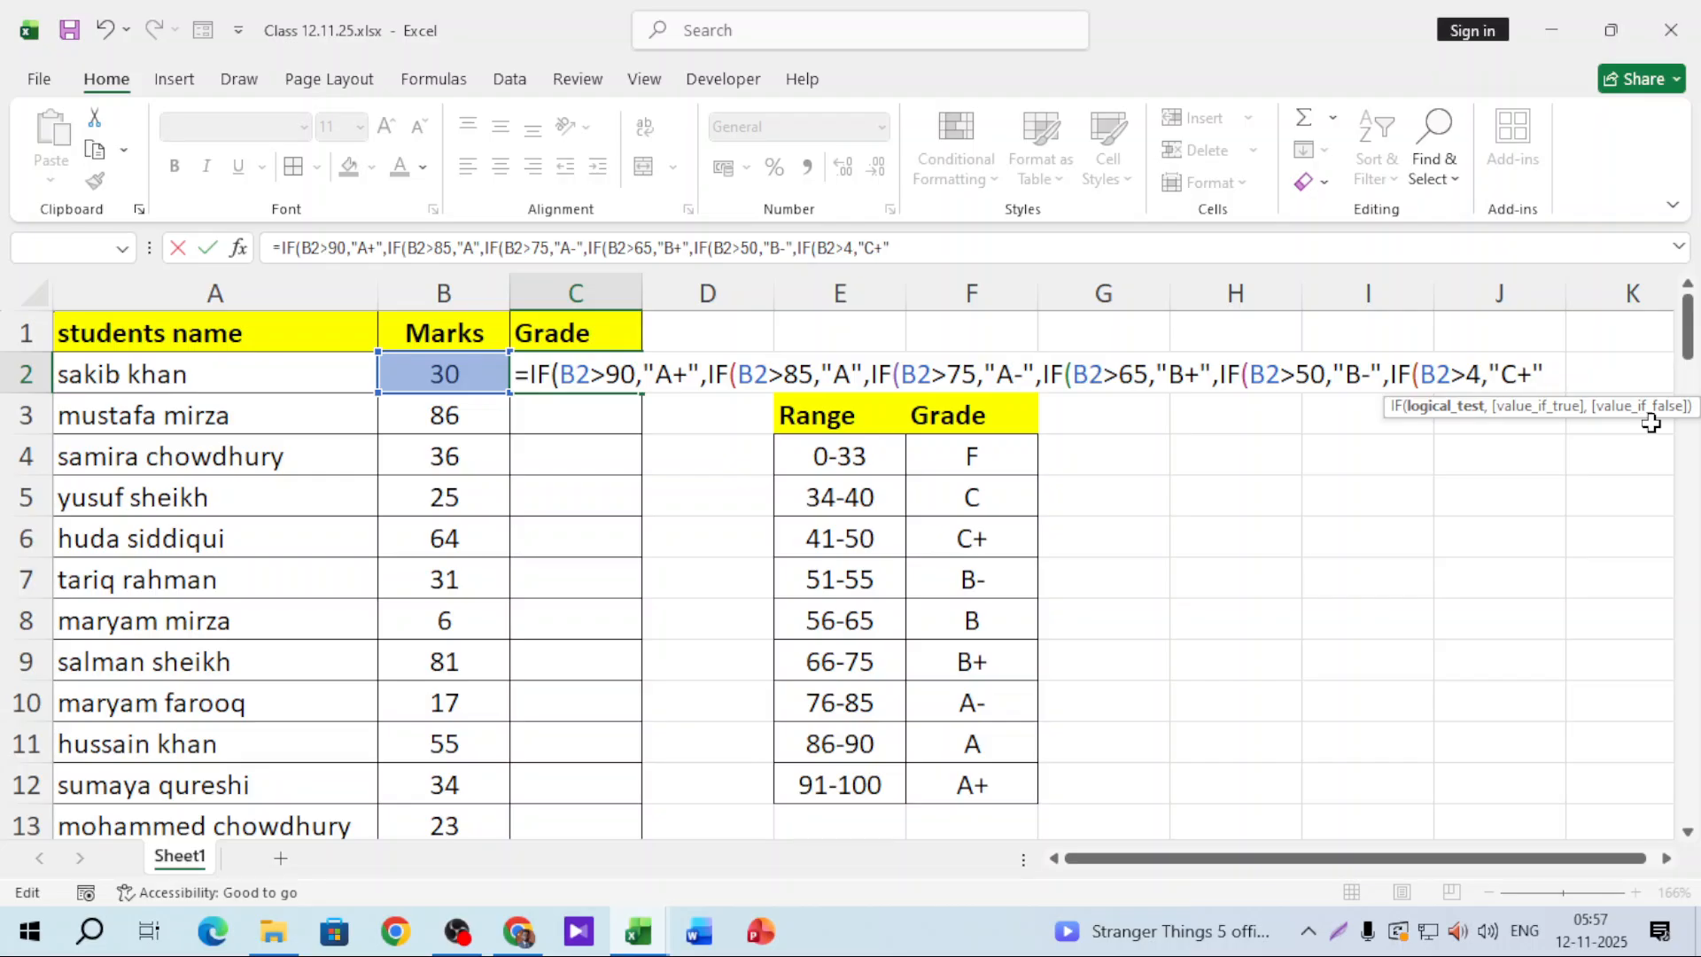
pyautogui.write('01')
pyautogui.press('BackSpace')
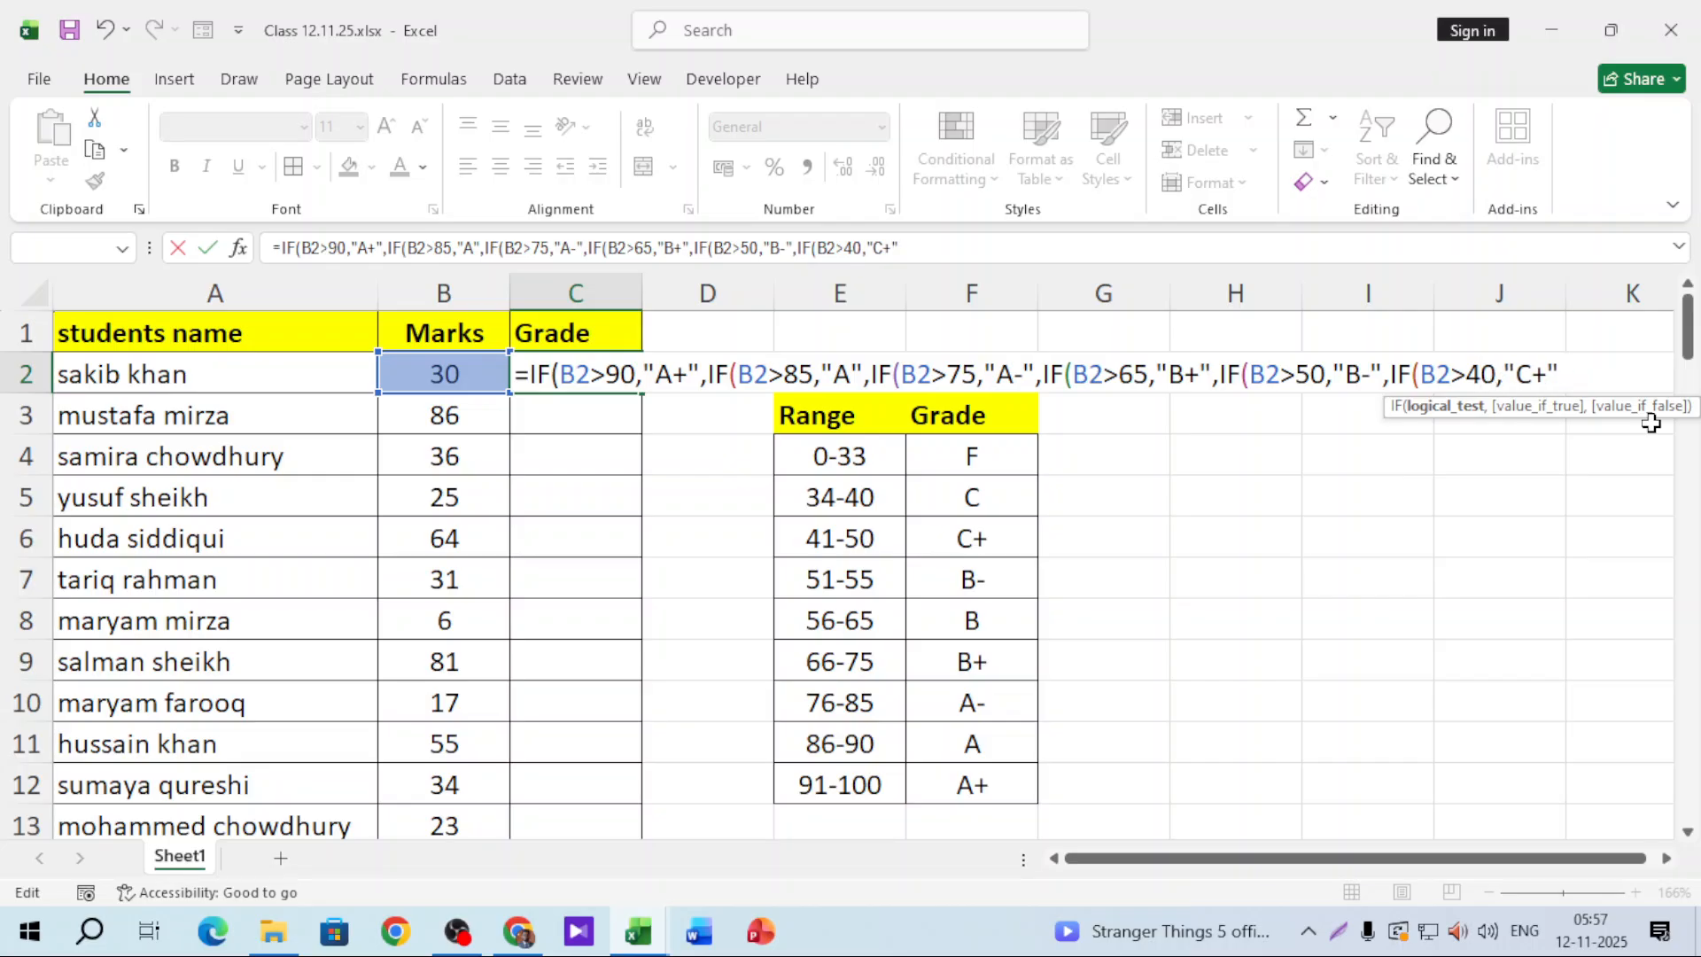
pyautogui.click(1607, 378)
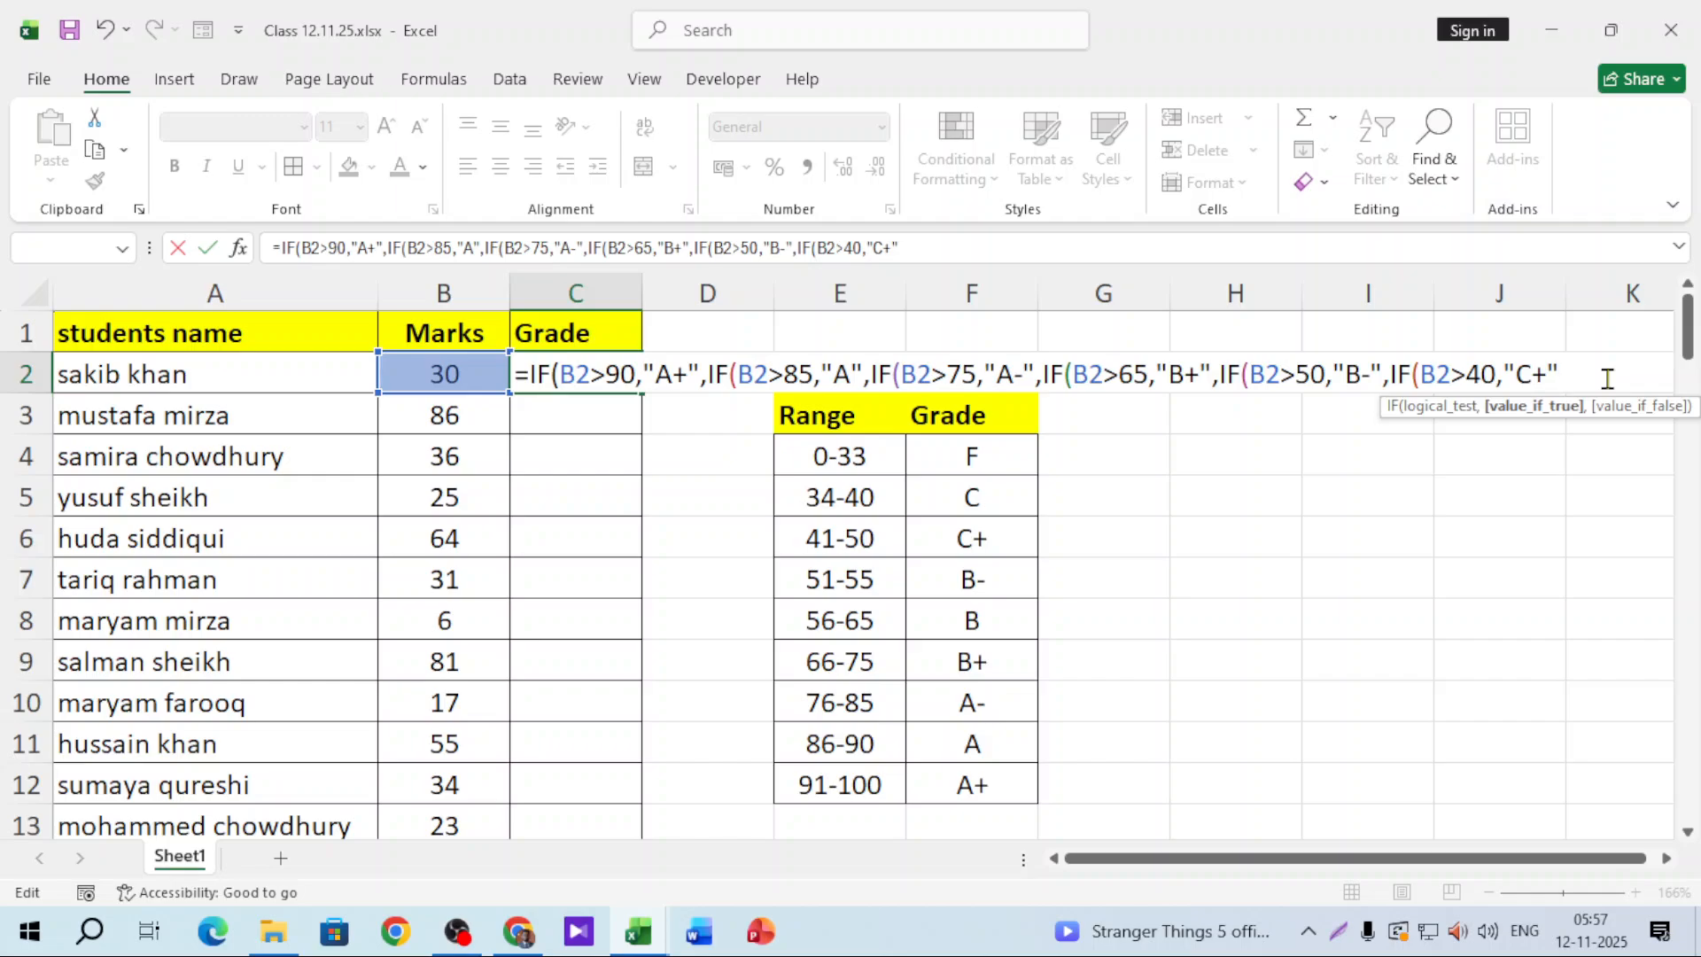
# Step: Finish the formula with B2>33 "C", else "F", closing all parentheses and committing it
pyautogui.write(',IF(')
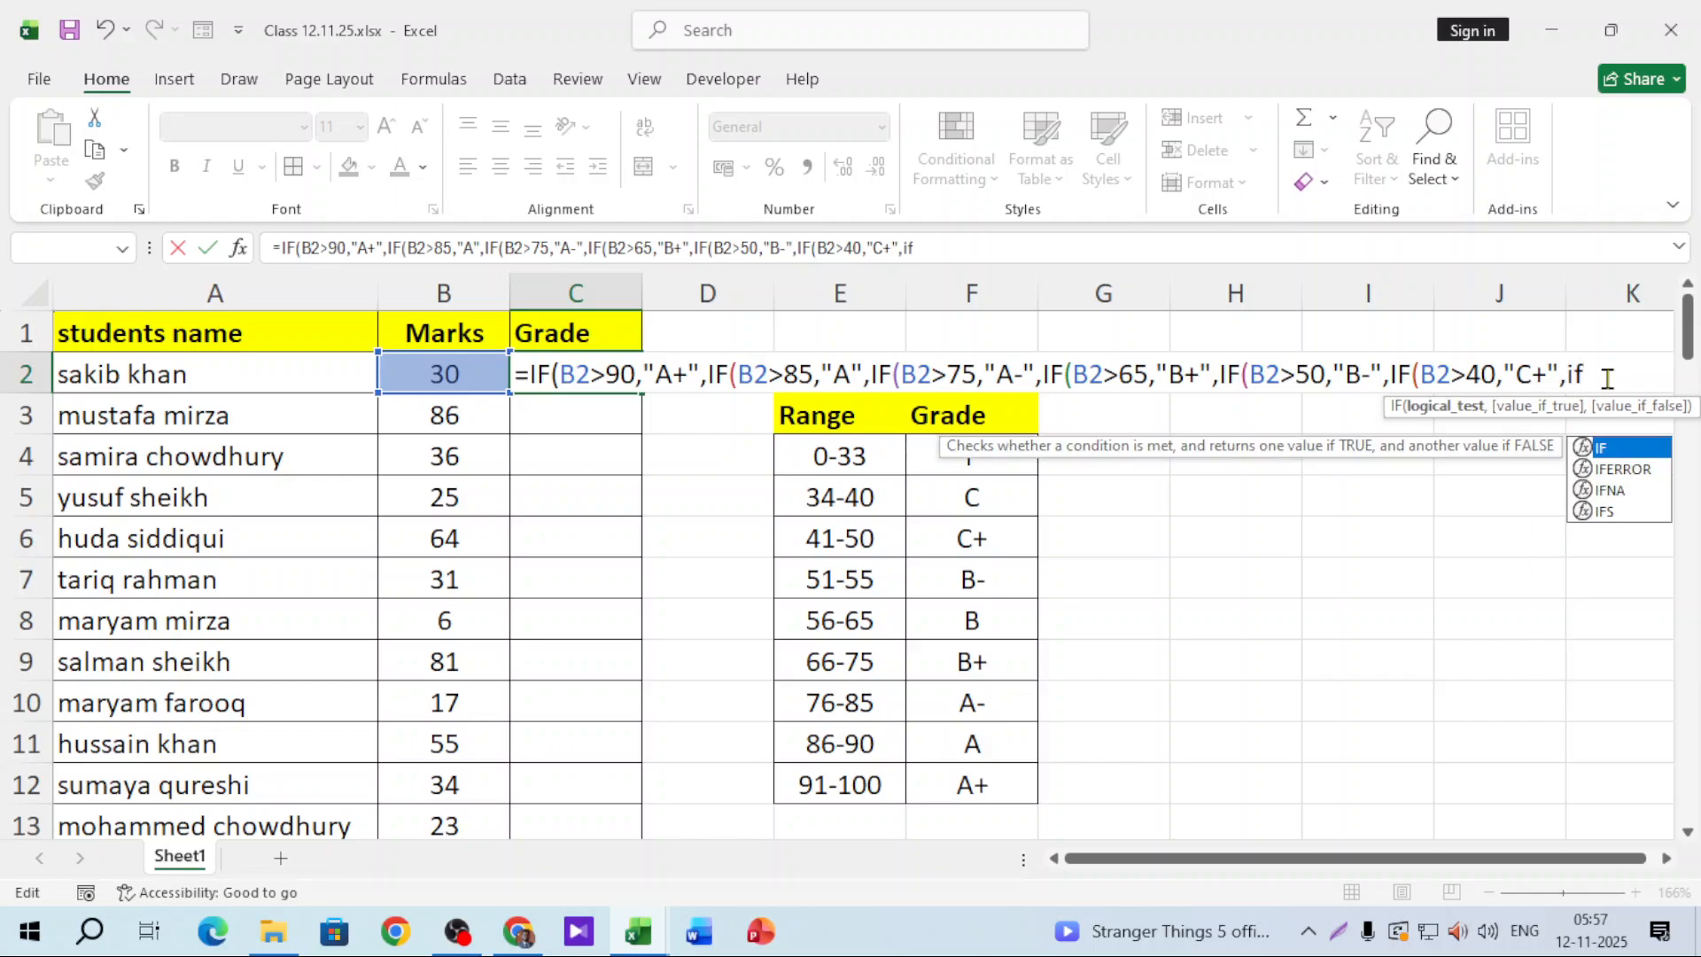
pyautogui.click(474, 368)
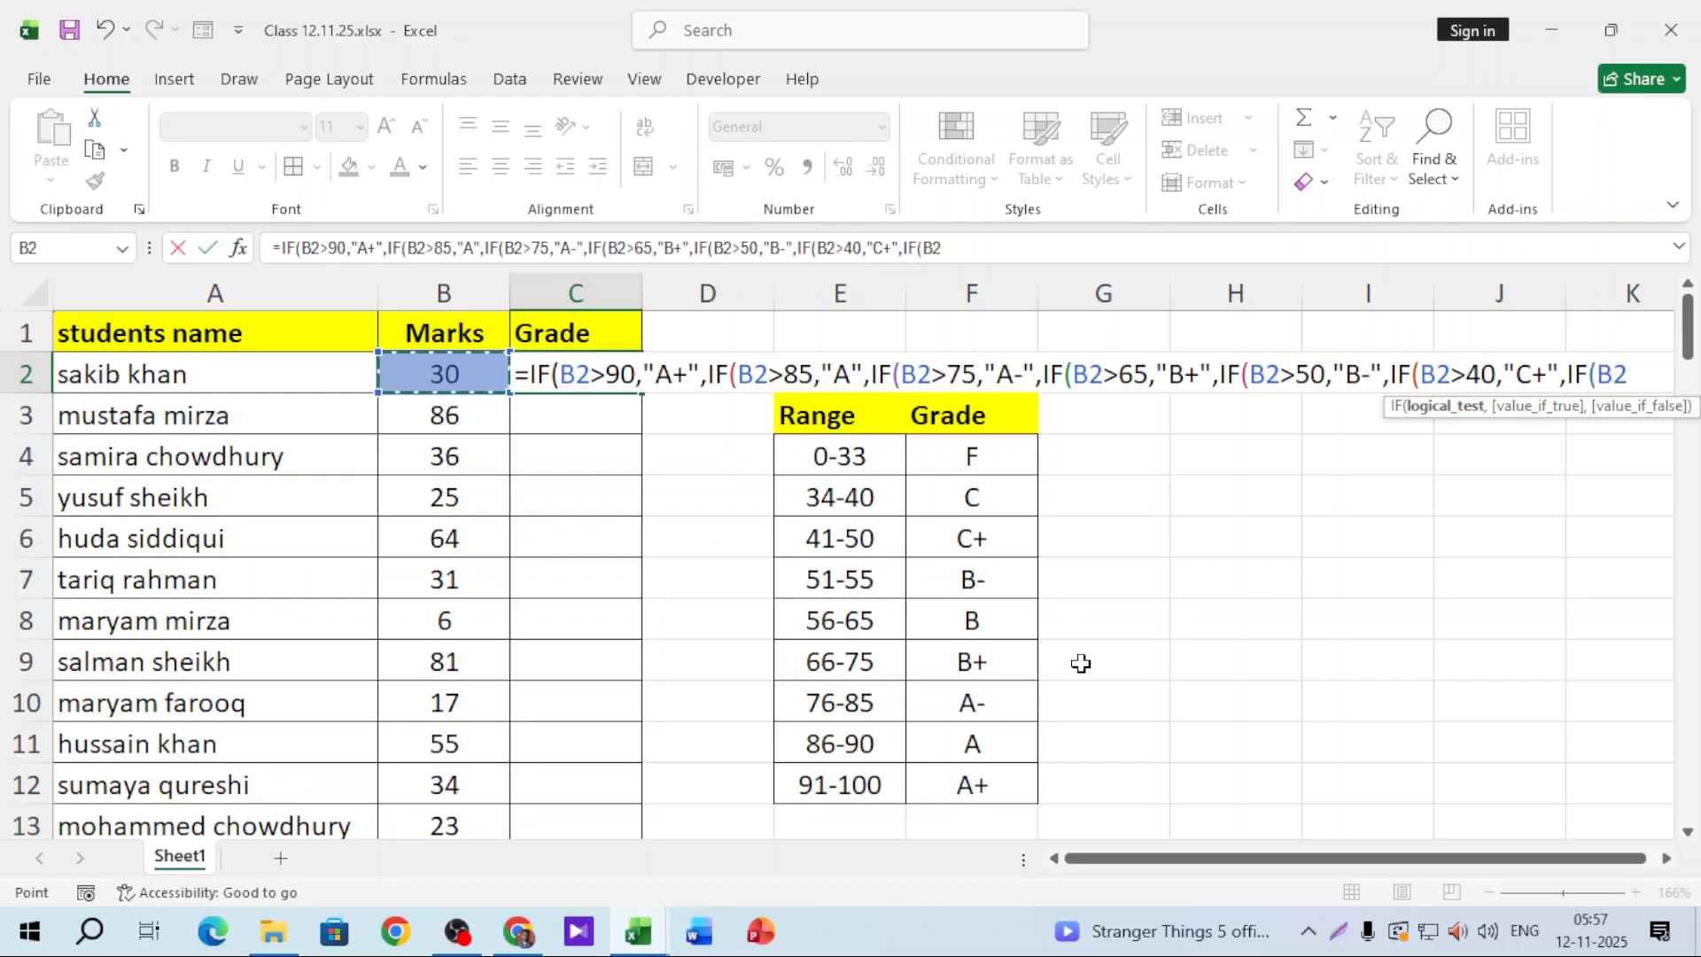
pyautogui.write('>33,')
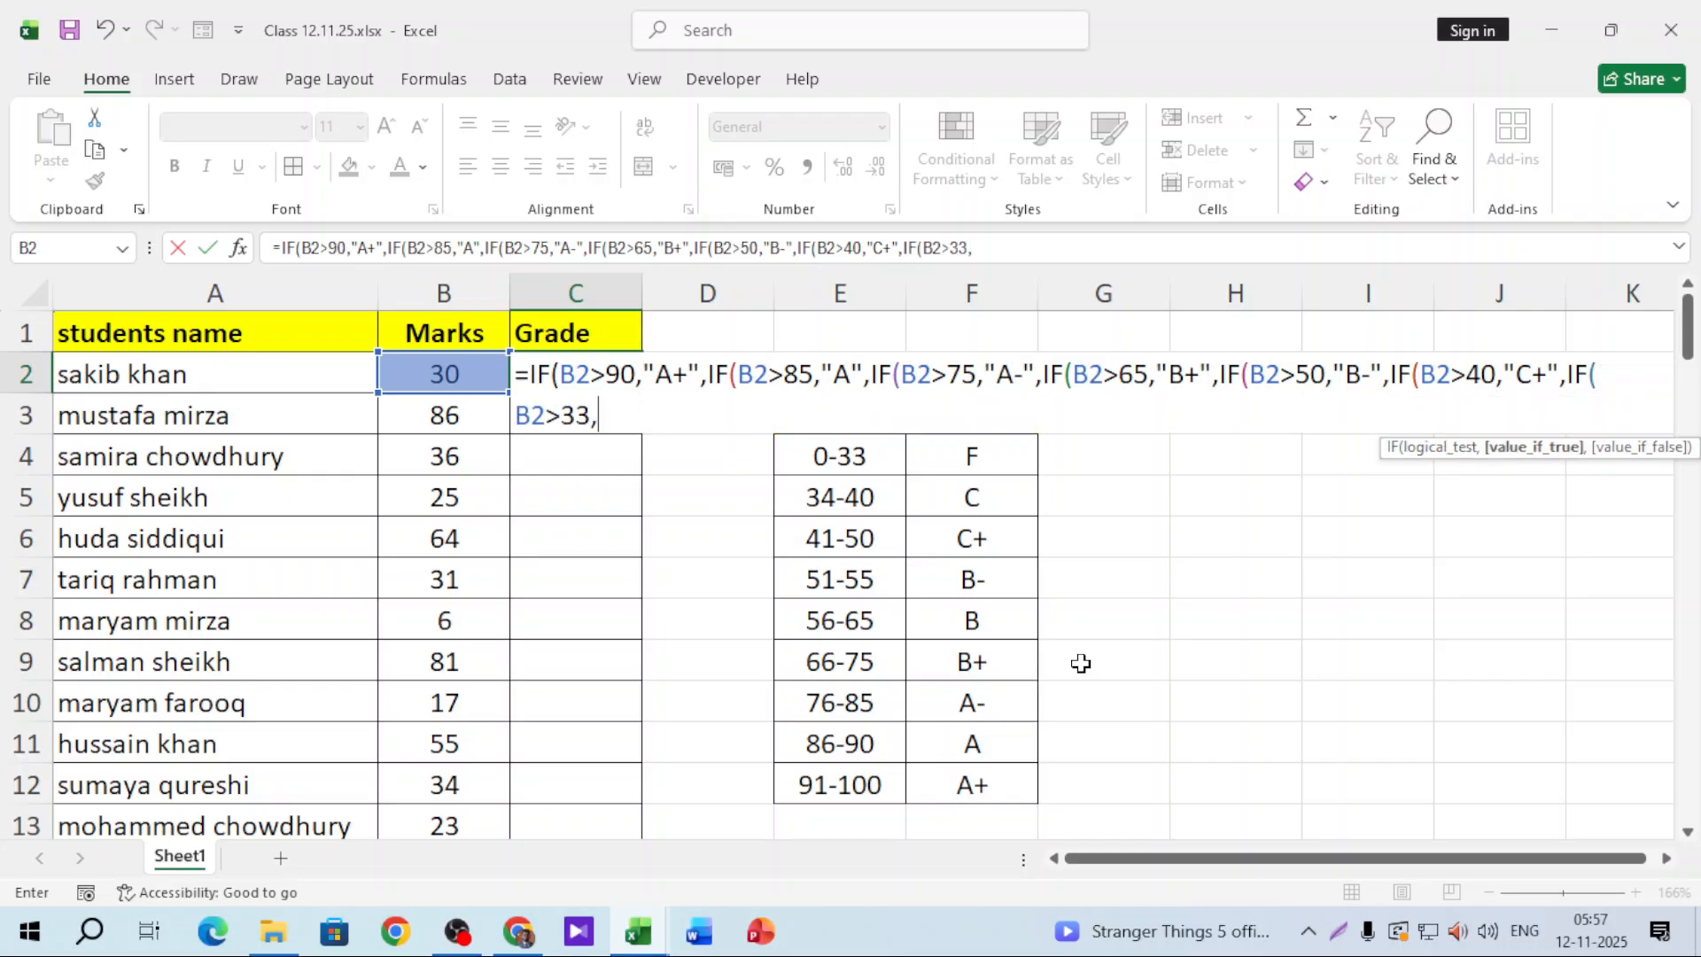
pyautogui.write('"C",')
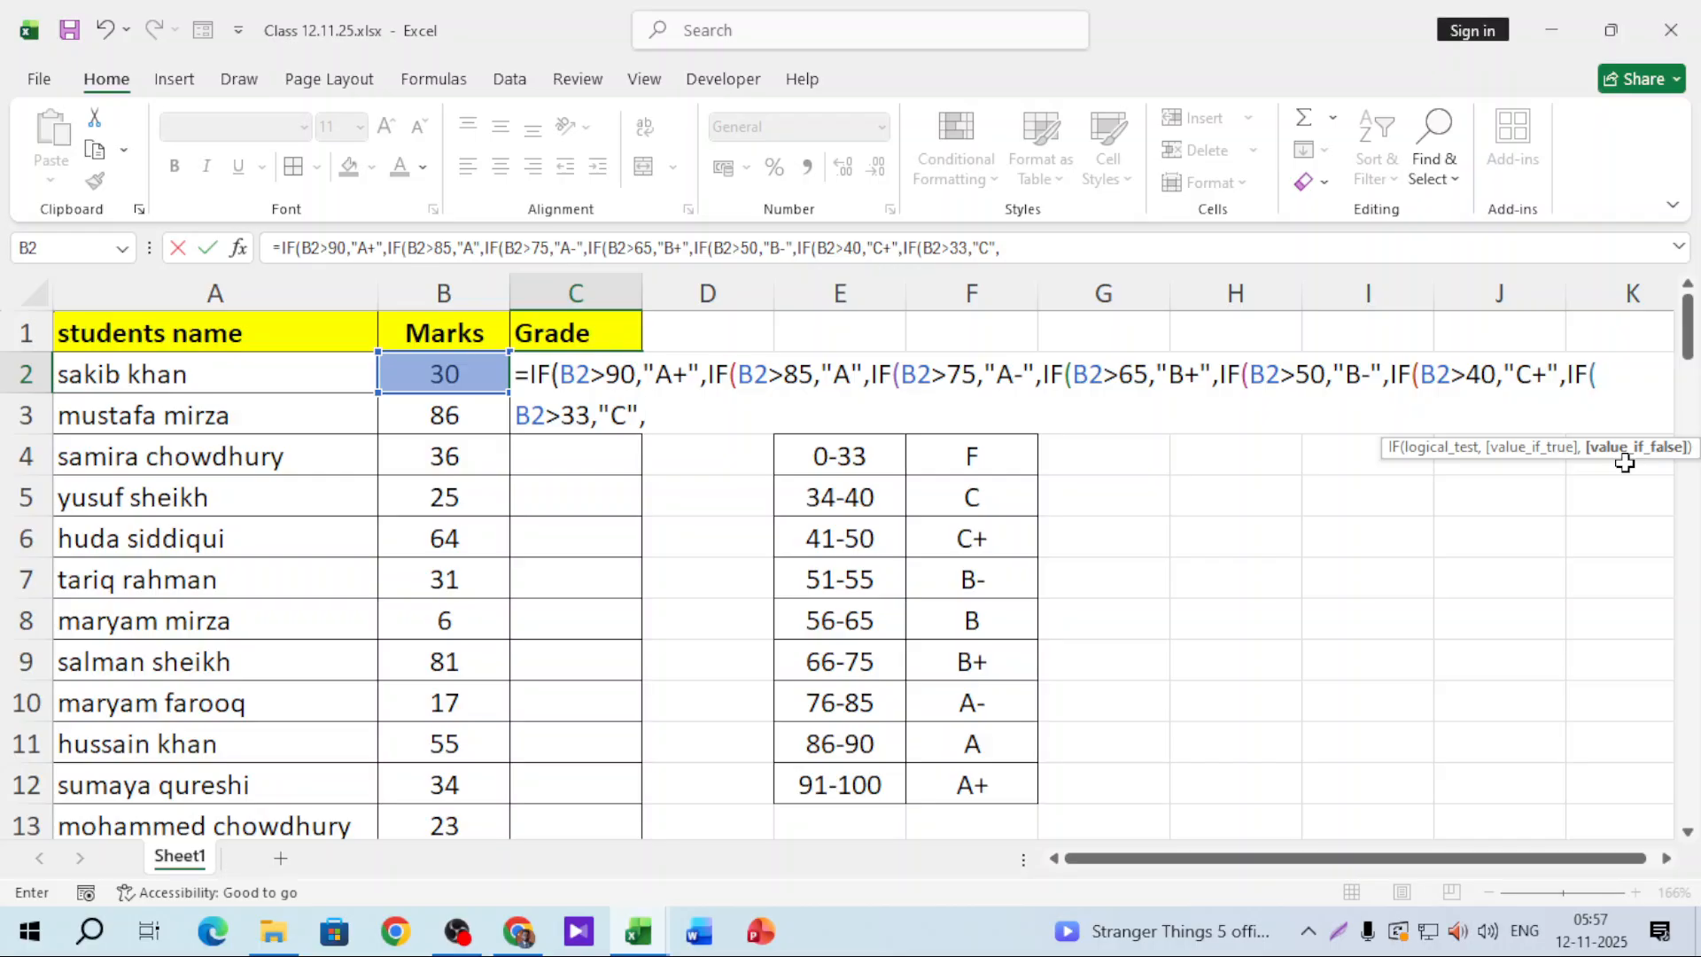
pyautogui.write('"F"')
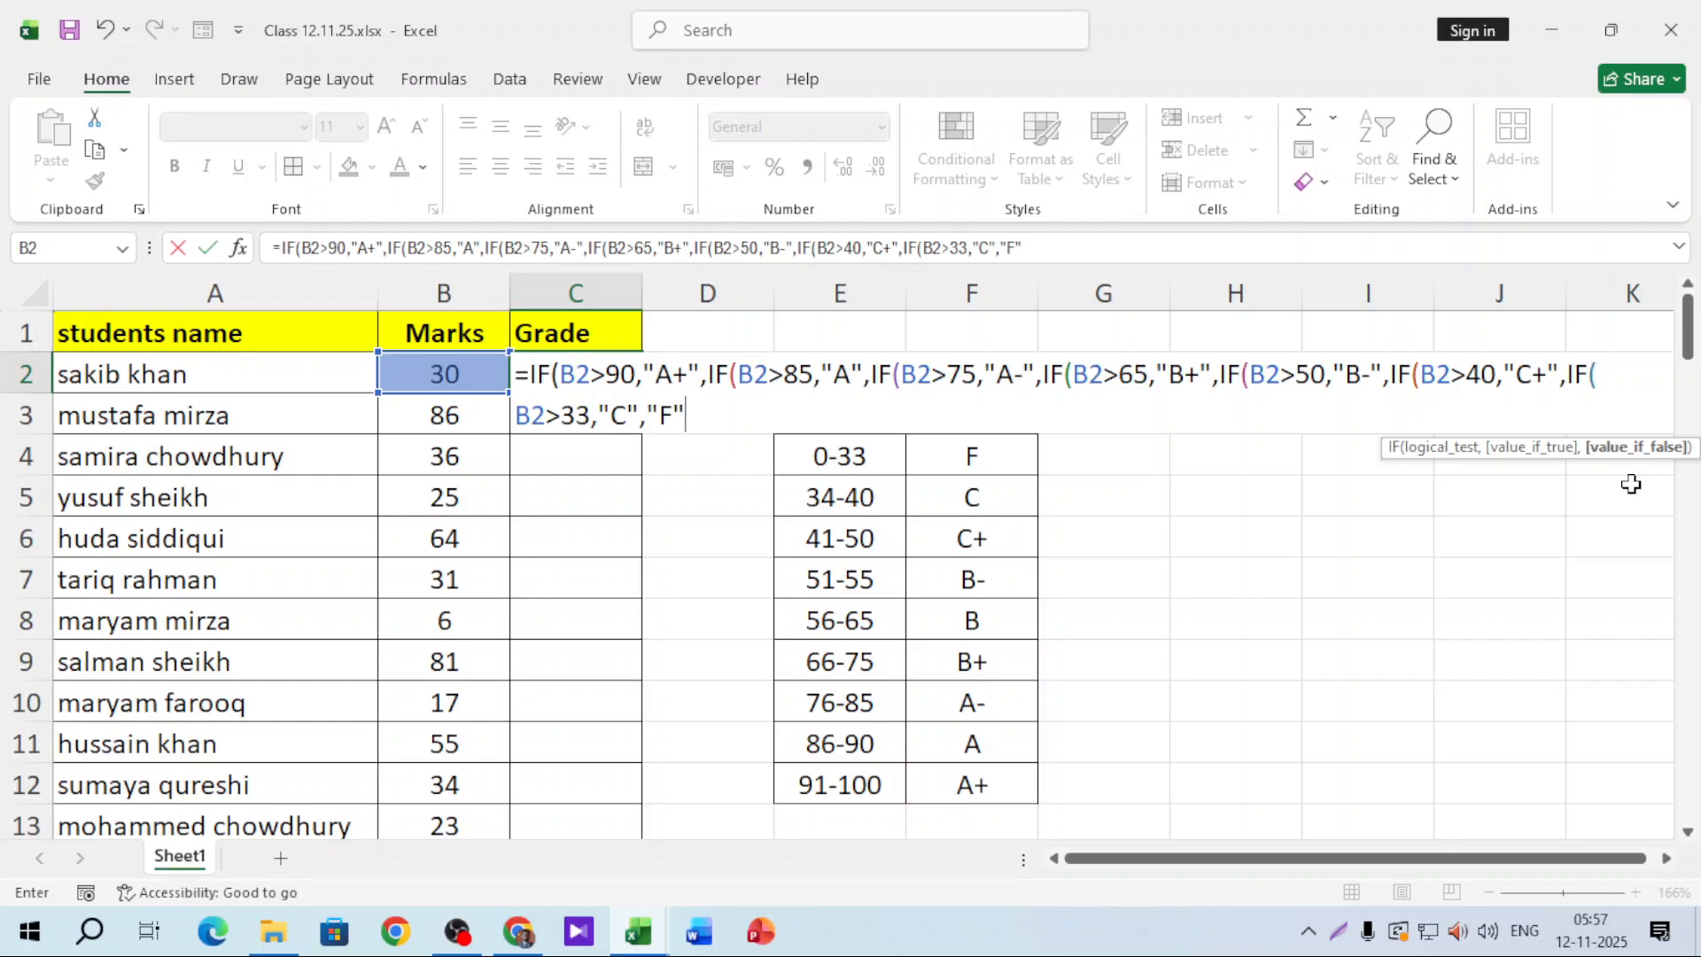
pyautogui.write(')')
pyautogui.press('BackSpace')
pyautogui.write(')))')
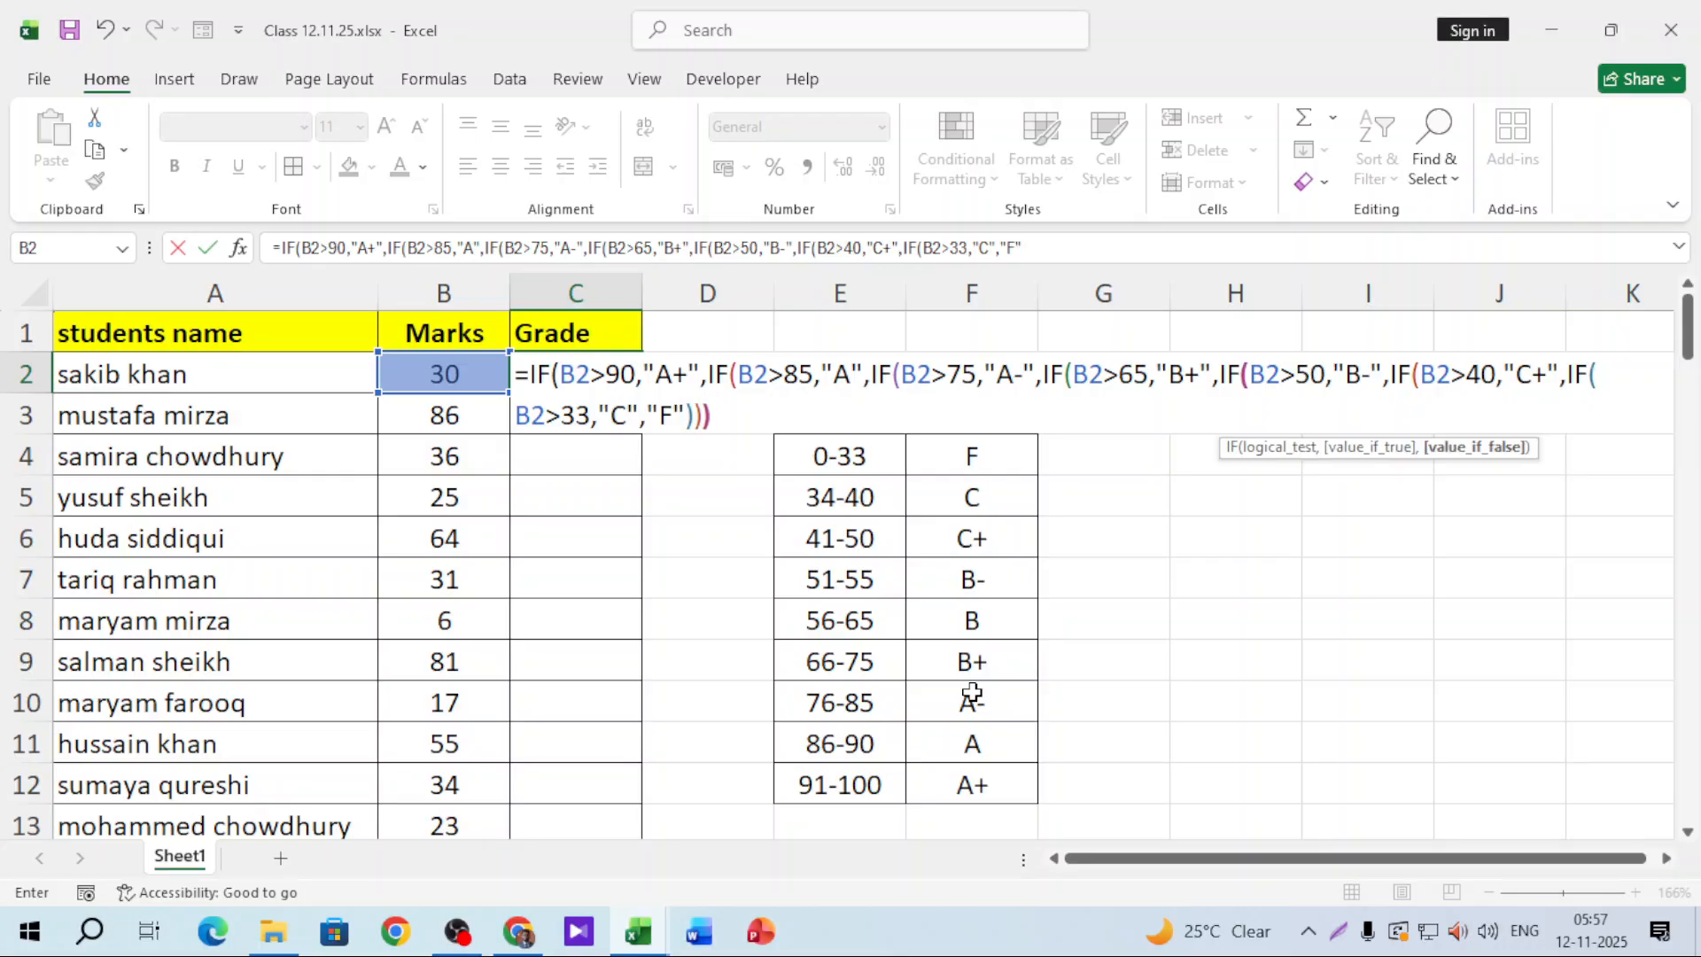
pyautogui.write(')))))')
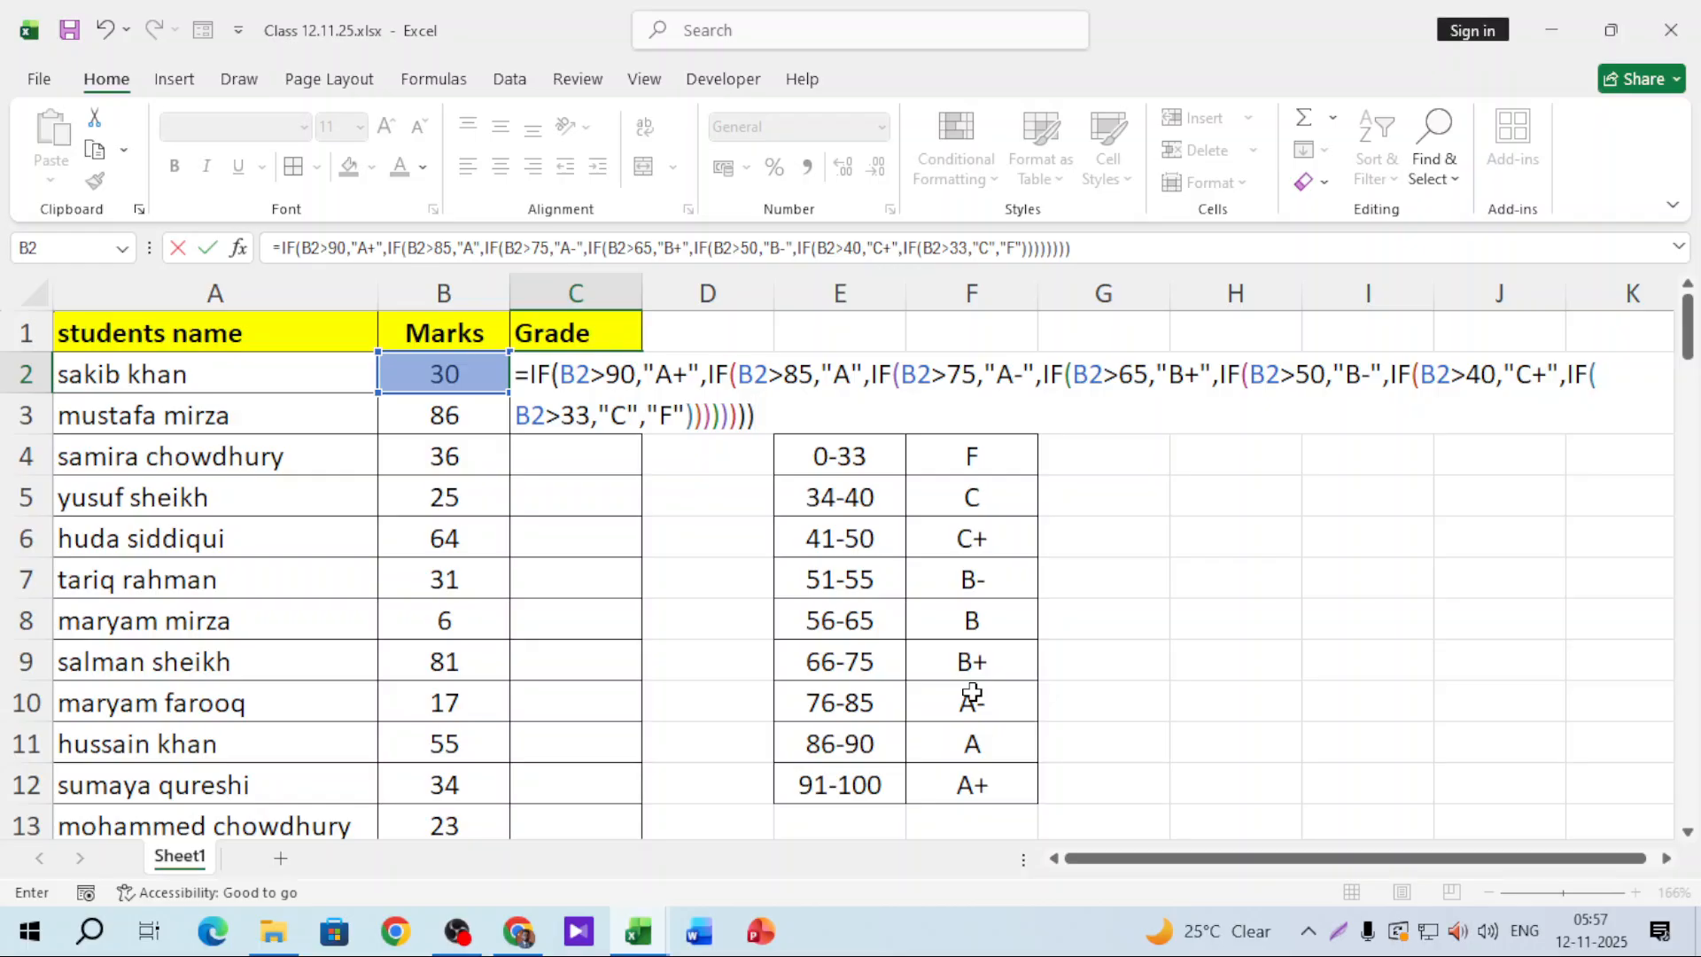
pyautogui.press('Return')
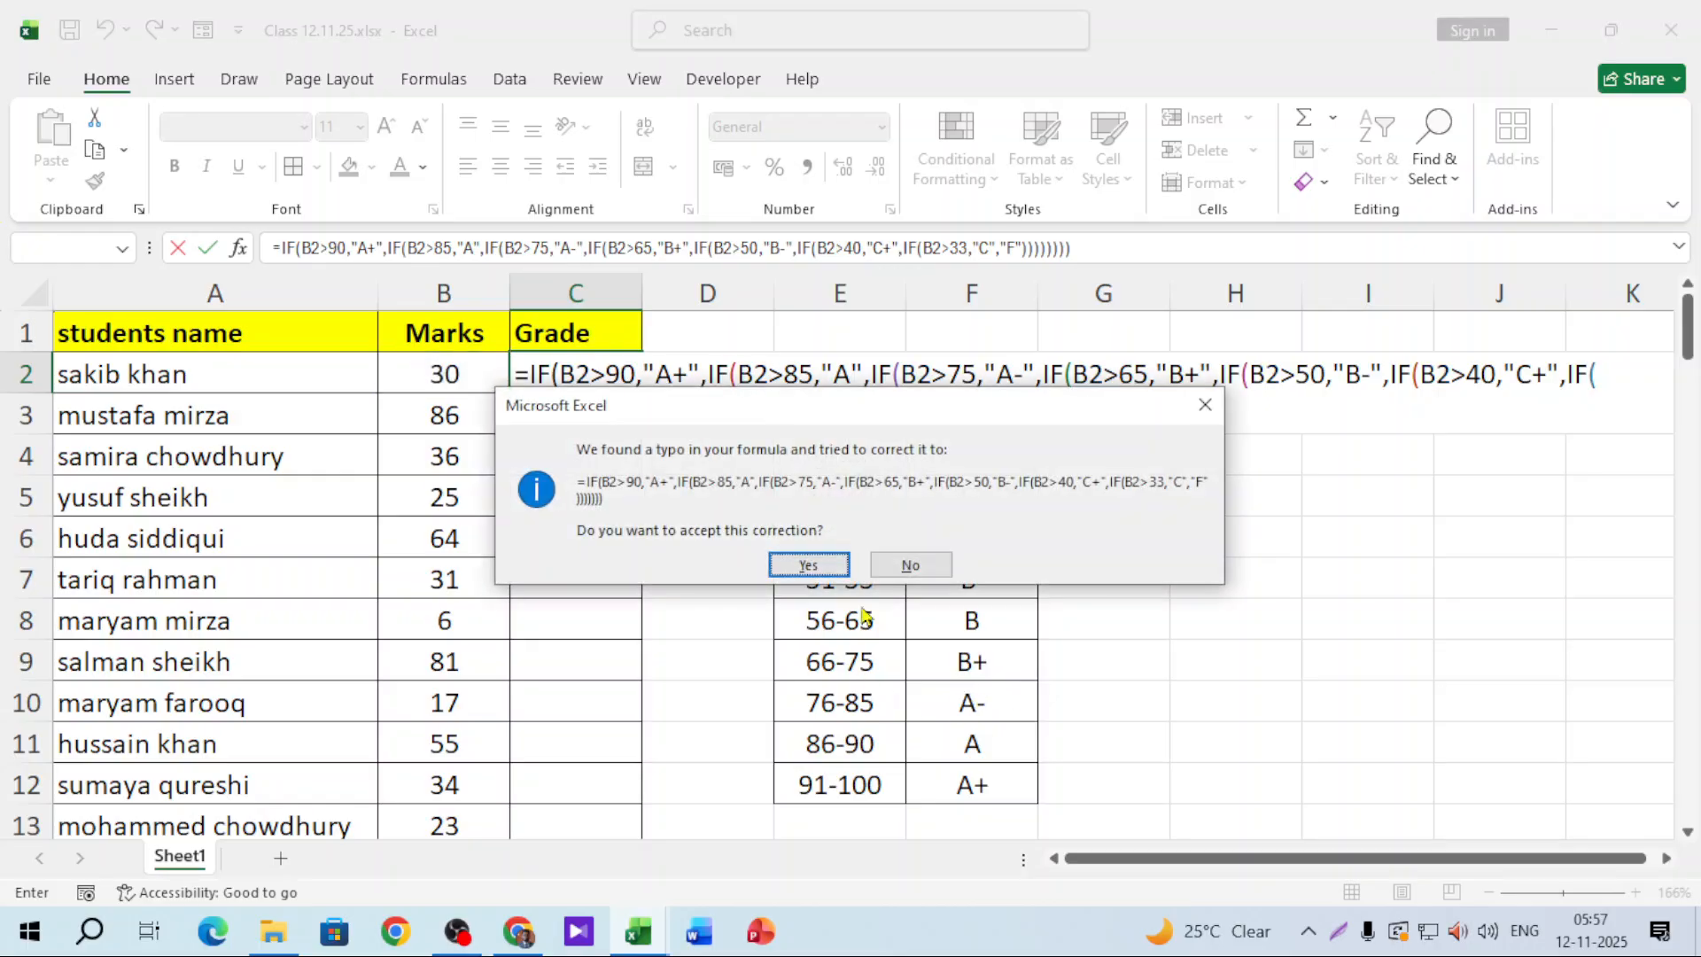
# Step: Accept Excel's formula correction and fill C2's grade formula down column C
pyautogui.click(811, 562)
pyautogui.click(596, 363)
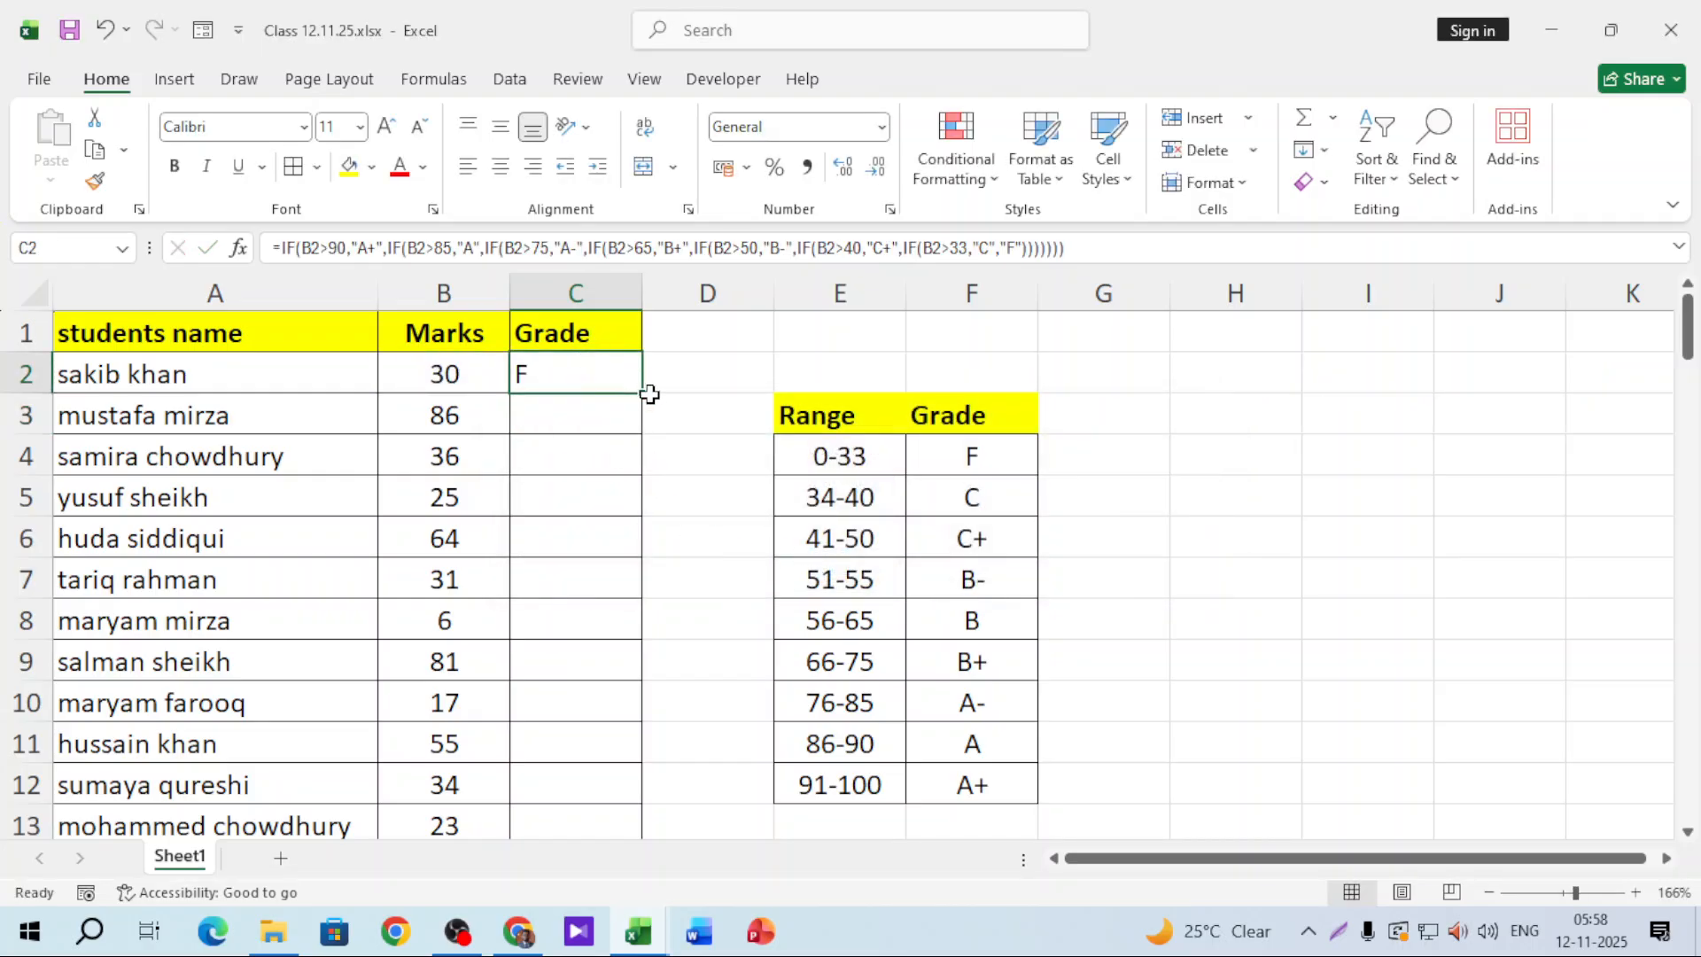
pyautogui.doubleClick(644, 392)
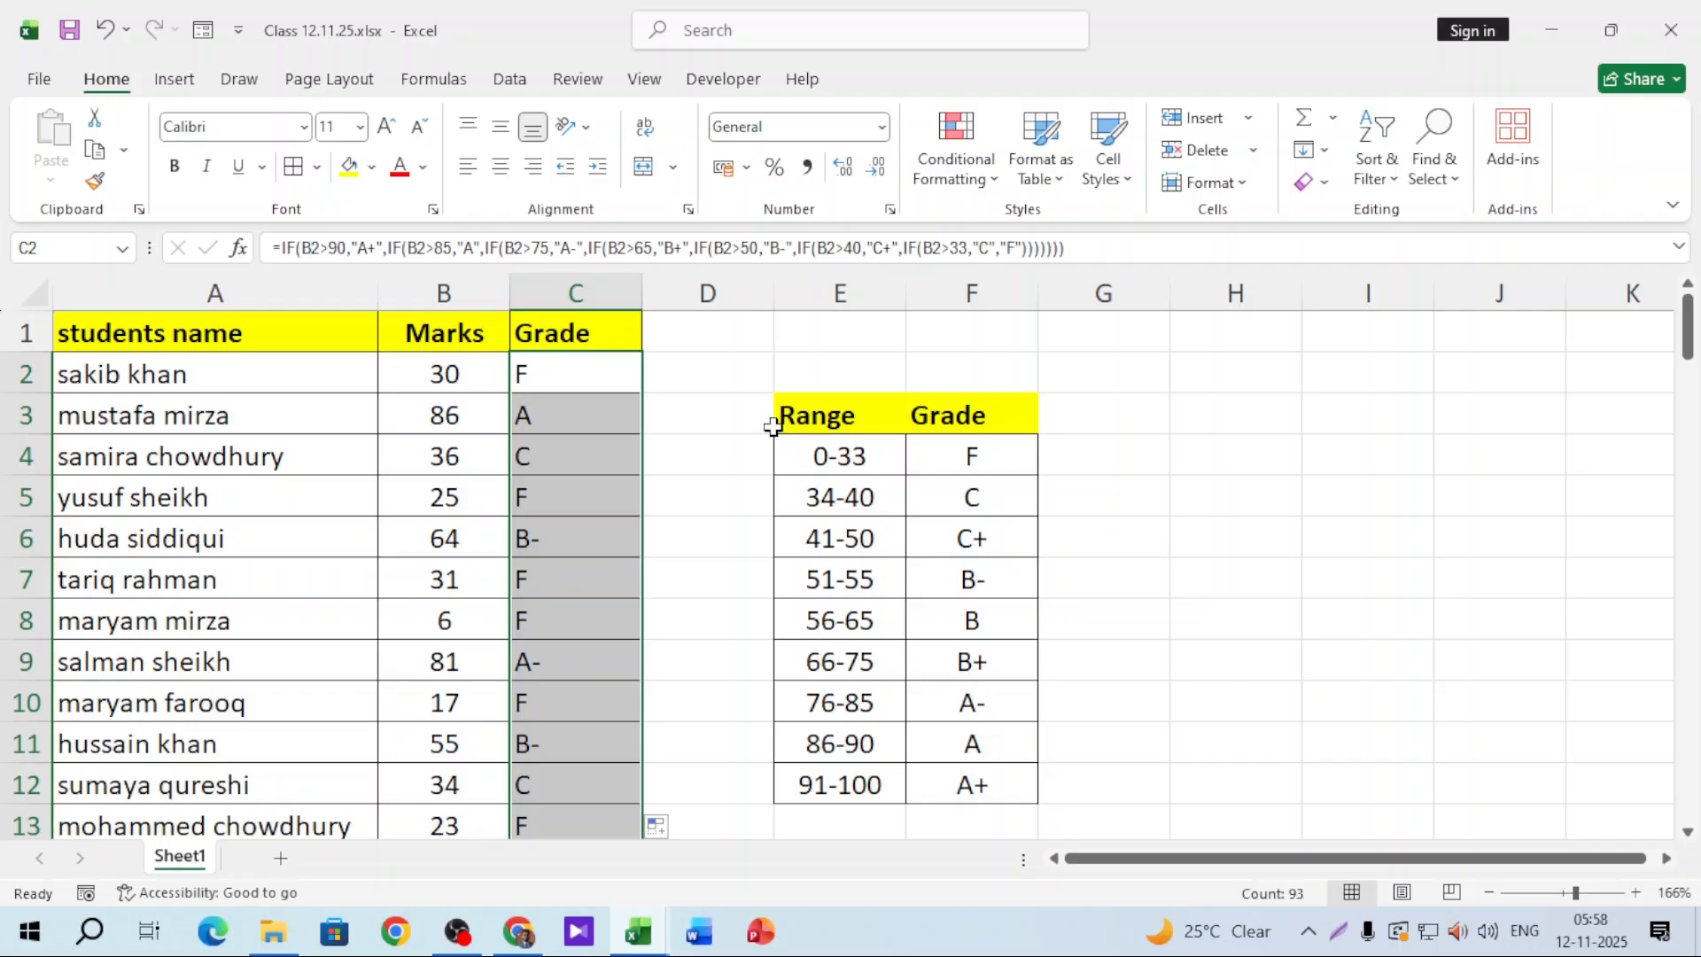
# Step: Spot-check the marks and grades in B2:C3 and scroll through the graded list
pyautogui.click(493, 384)
pyautogui.click(568, 386)
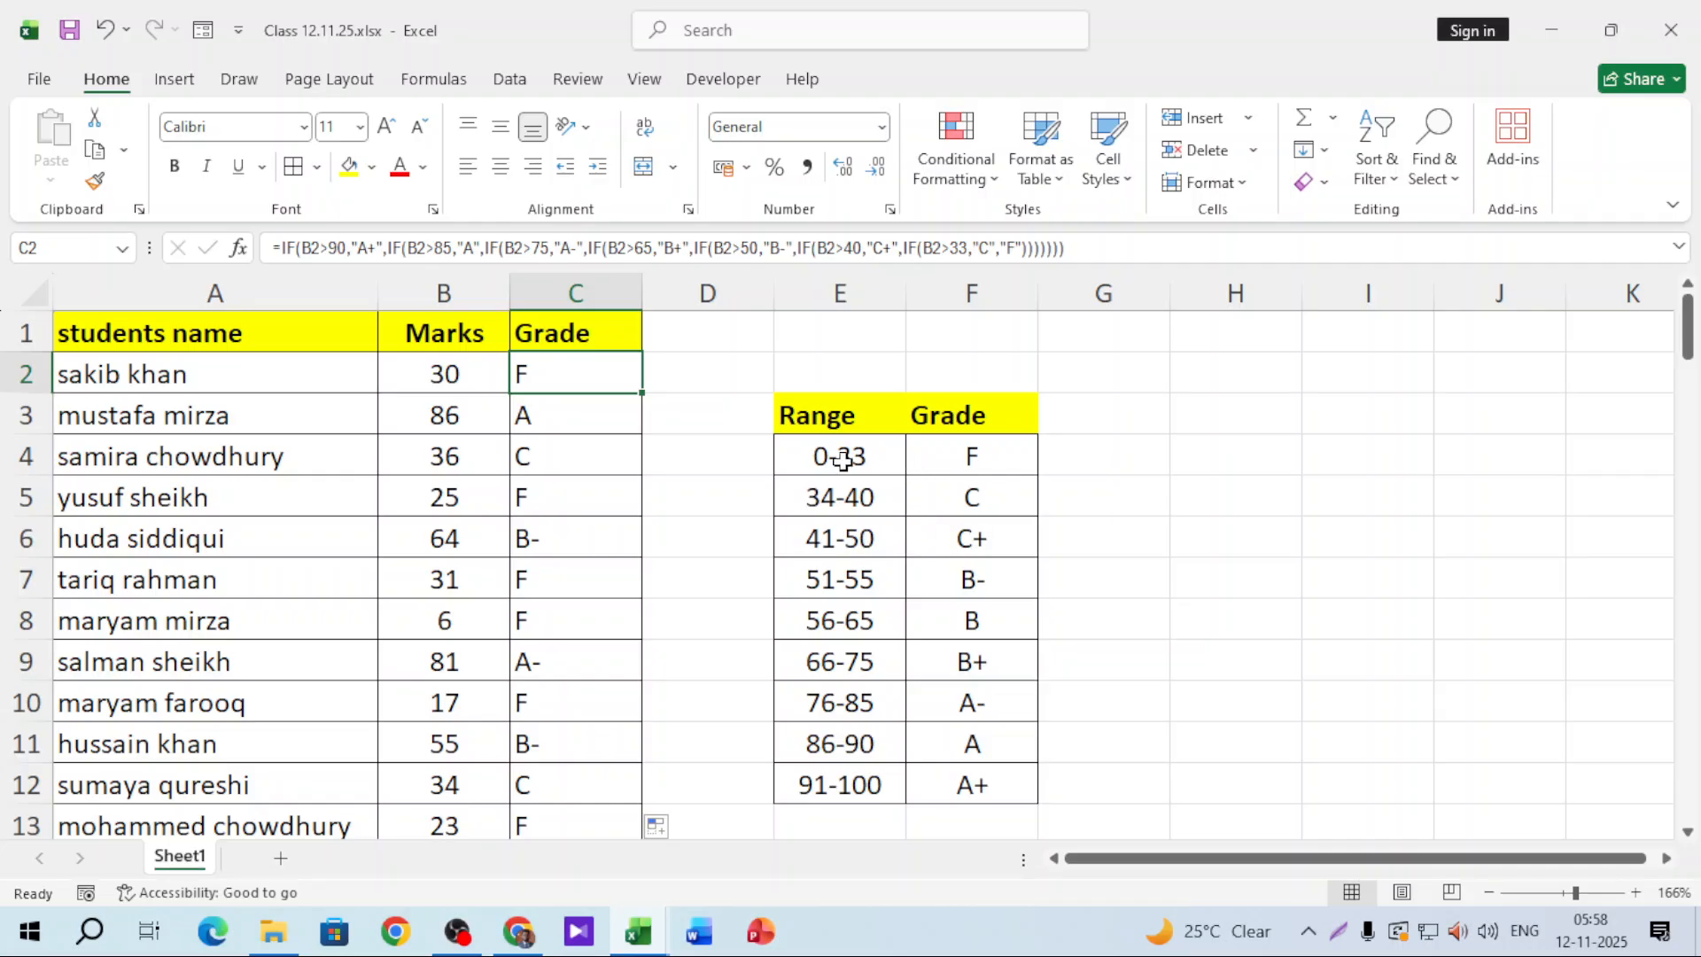
pyautogui.click(440, 422)
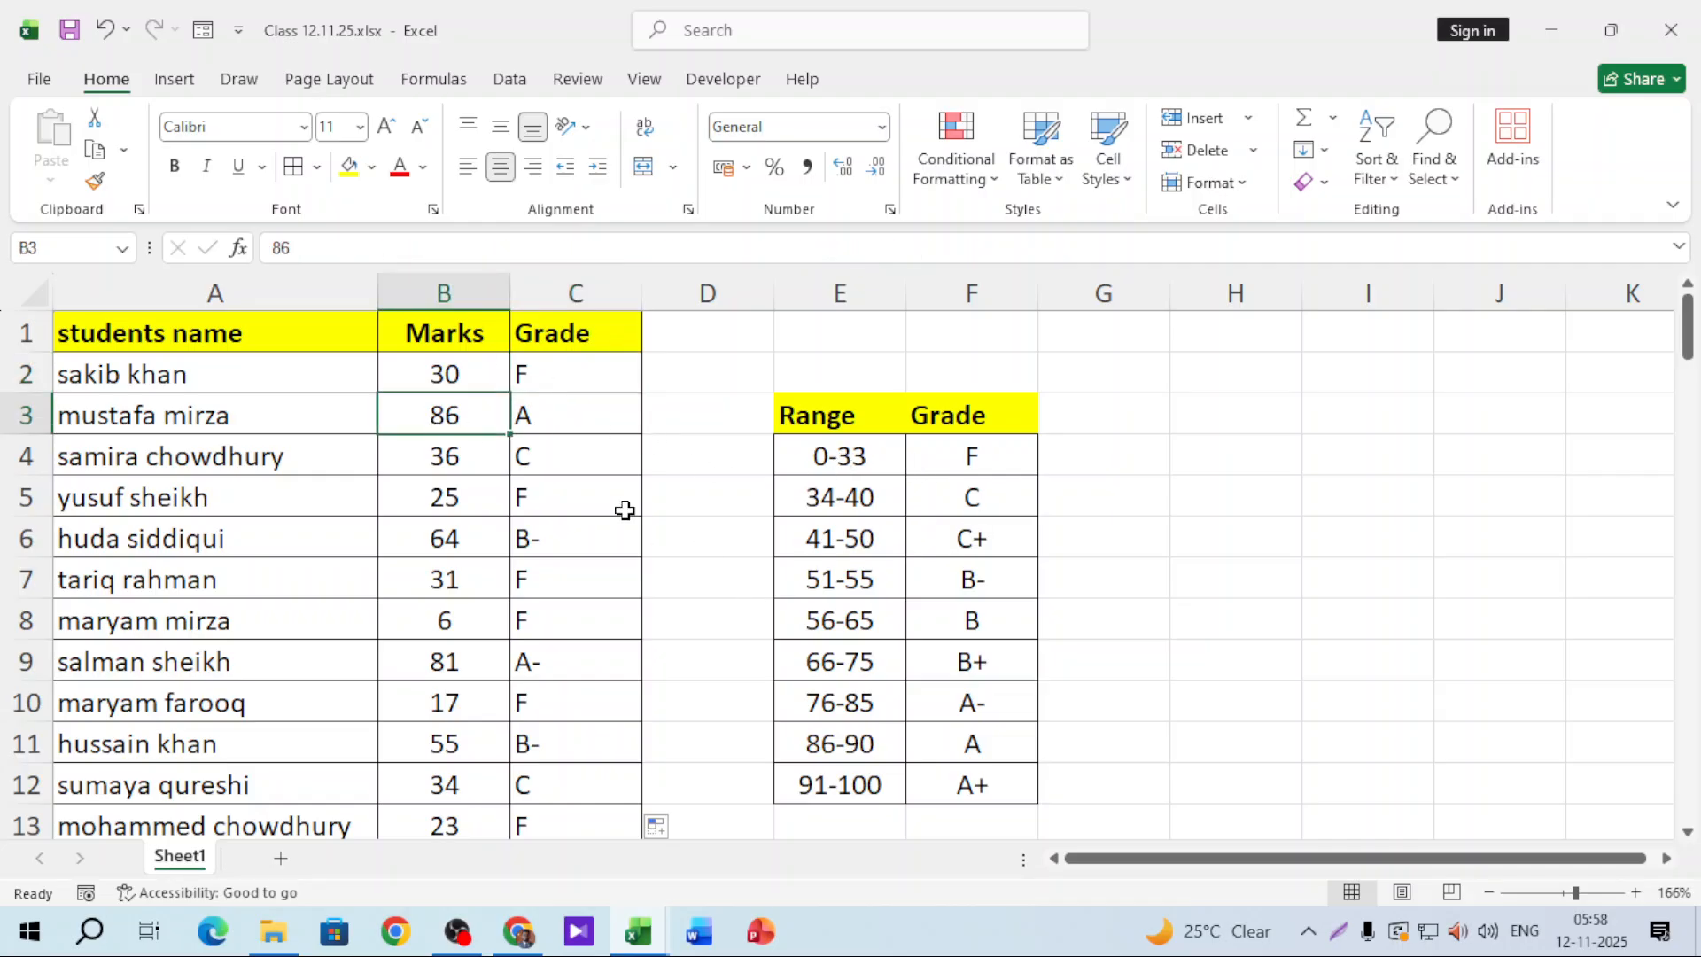
pyautogui.click(576, 418)
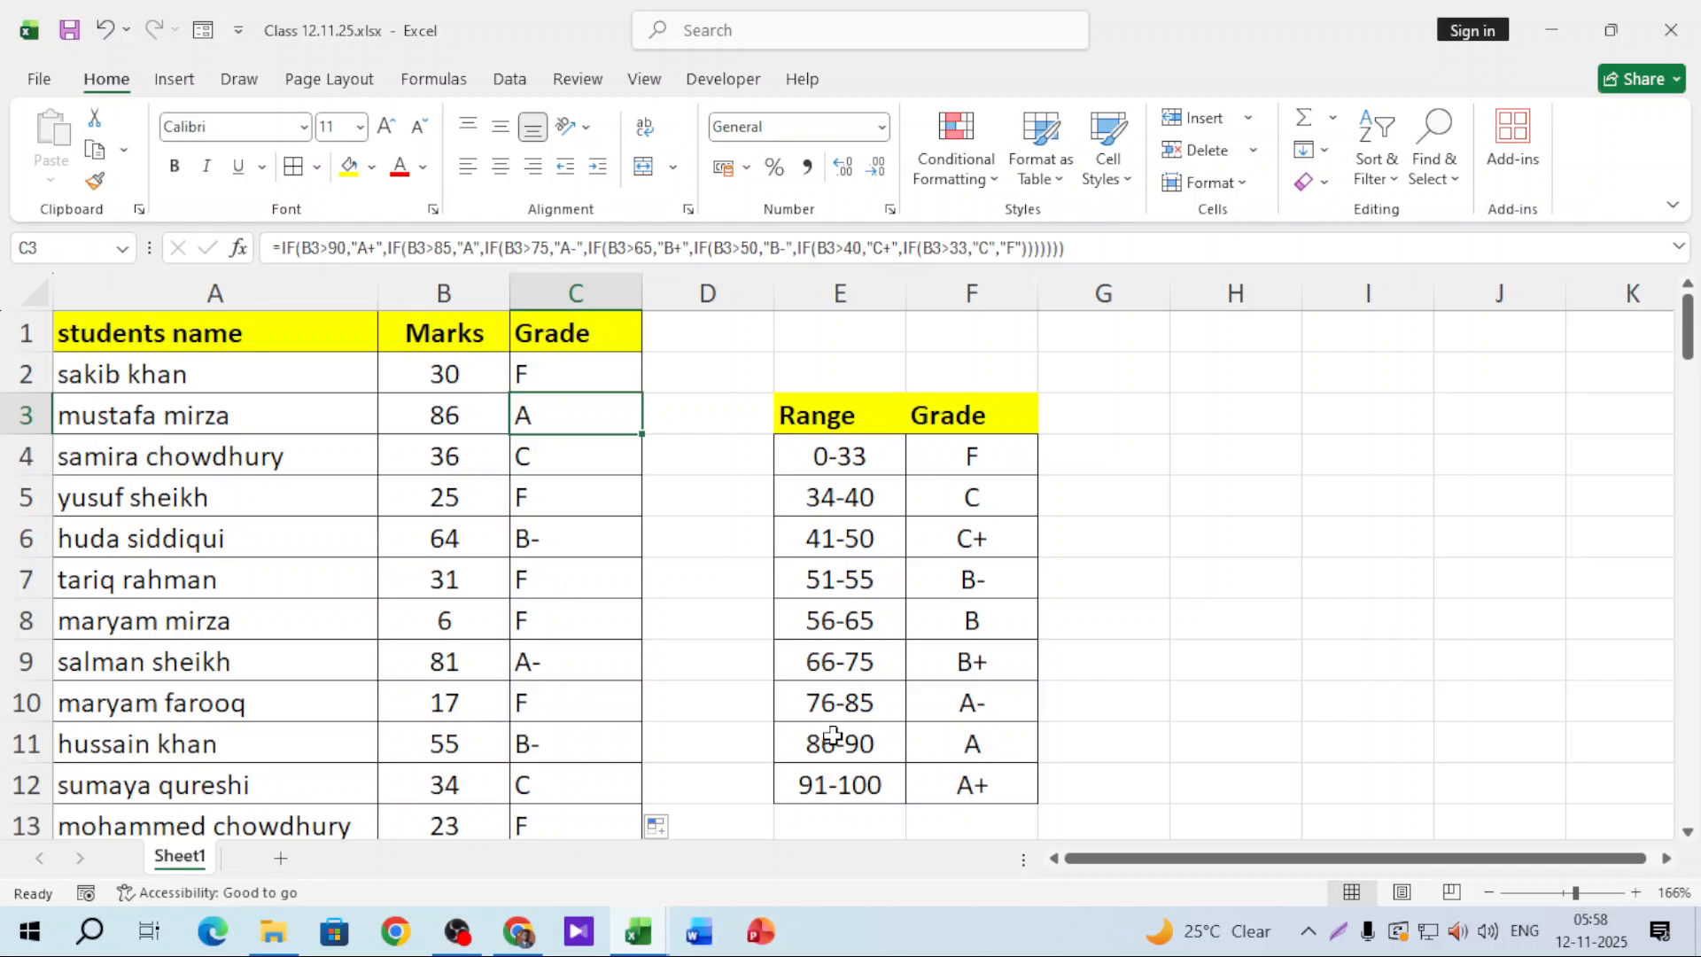
pyautogui.scroll(-1, 481, 369)
pyautogui.scroll(1, 490, 425)
pyautogui.scroll(-3, 669, 621)
pyautogui.scroll(-9, 668, 621)
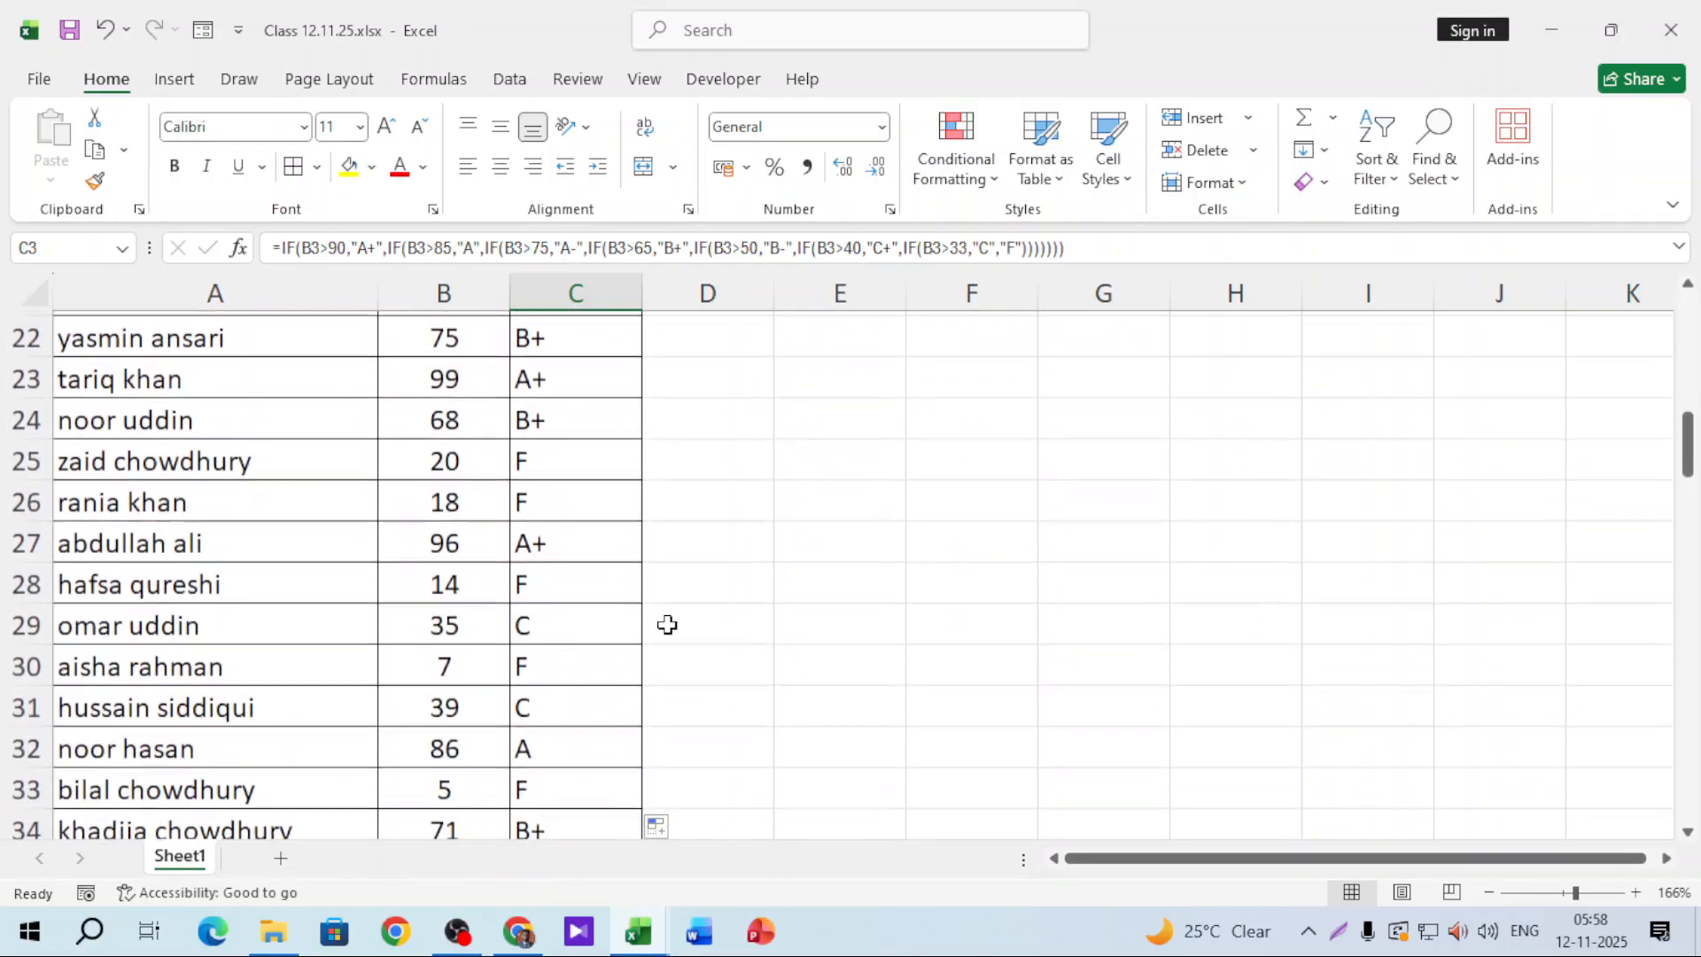
pyautogui.scroll(-4, 664, 634)
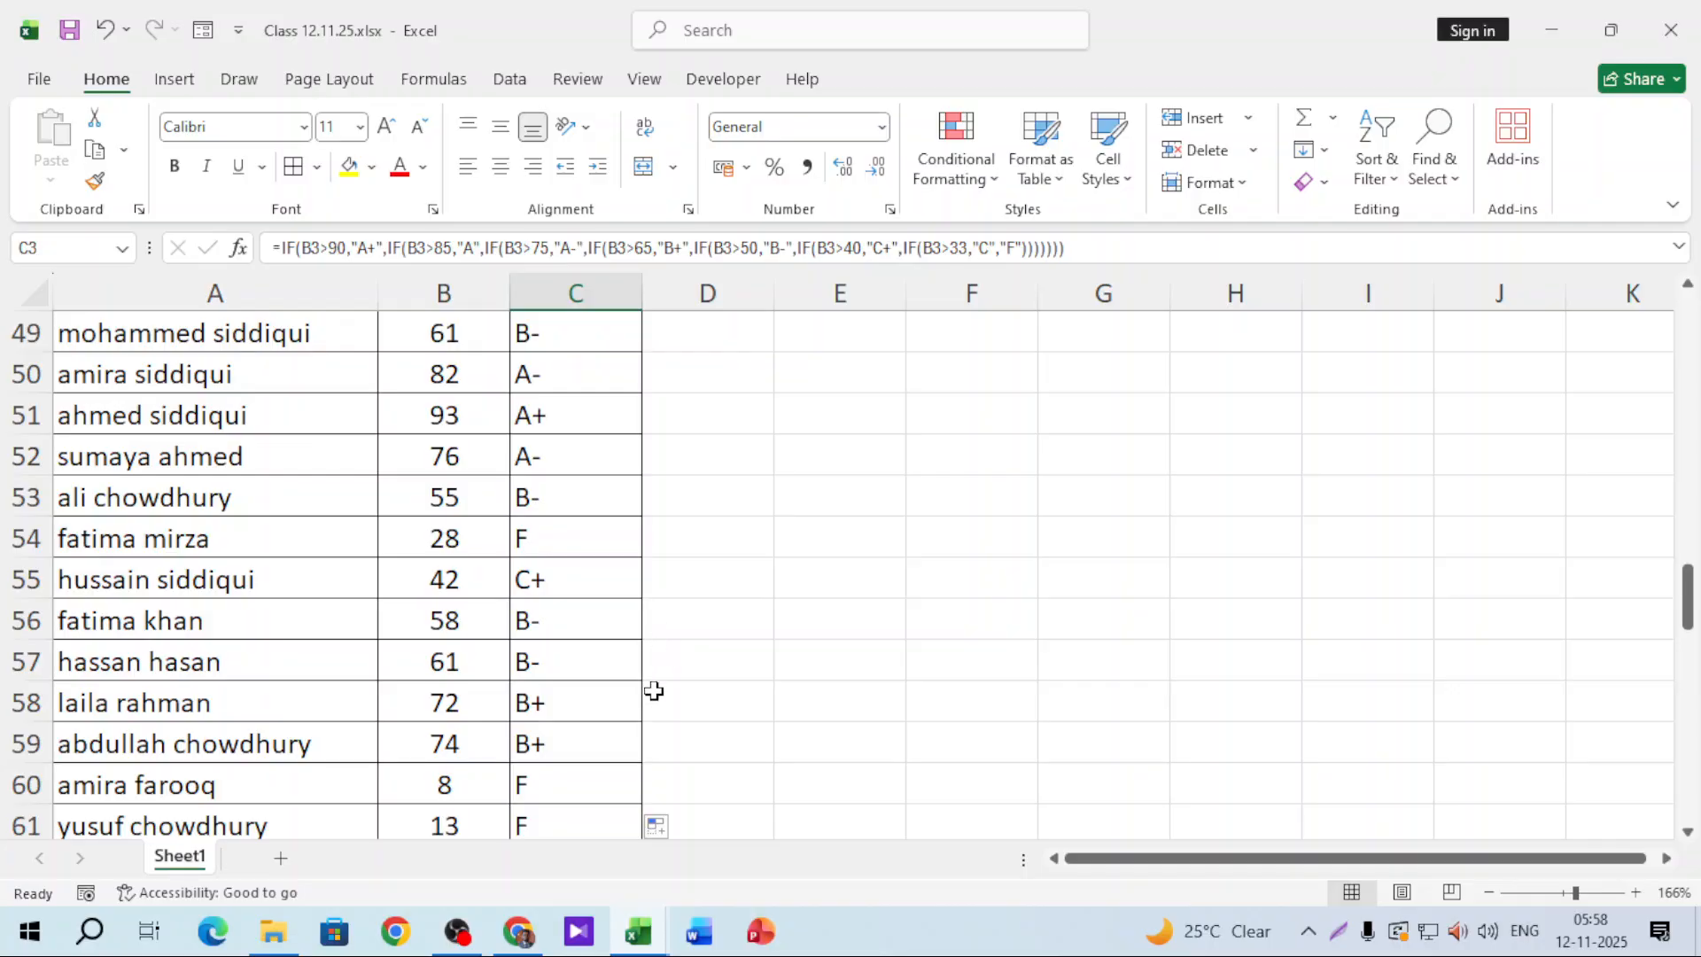
pyautogui.scroll(16, 653, 695)
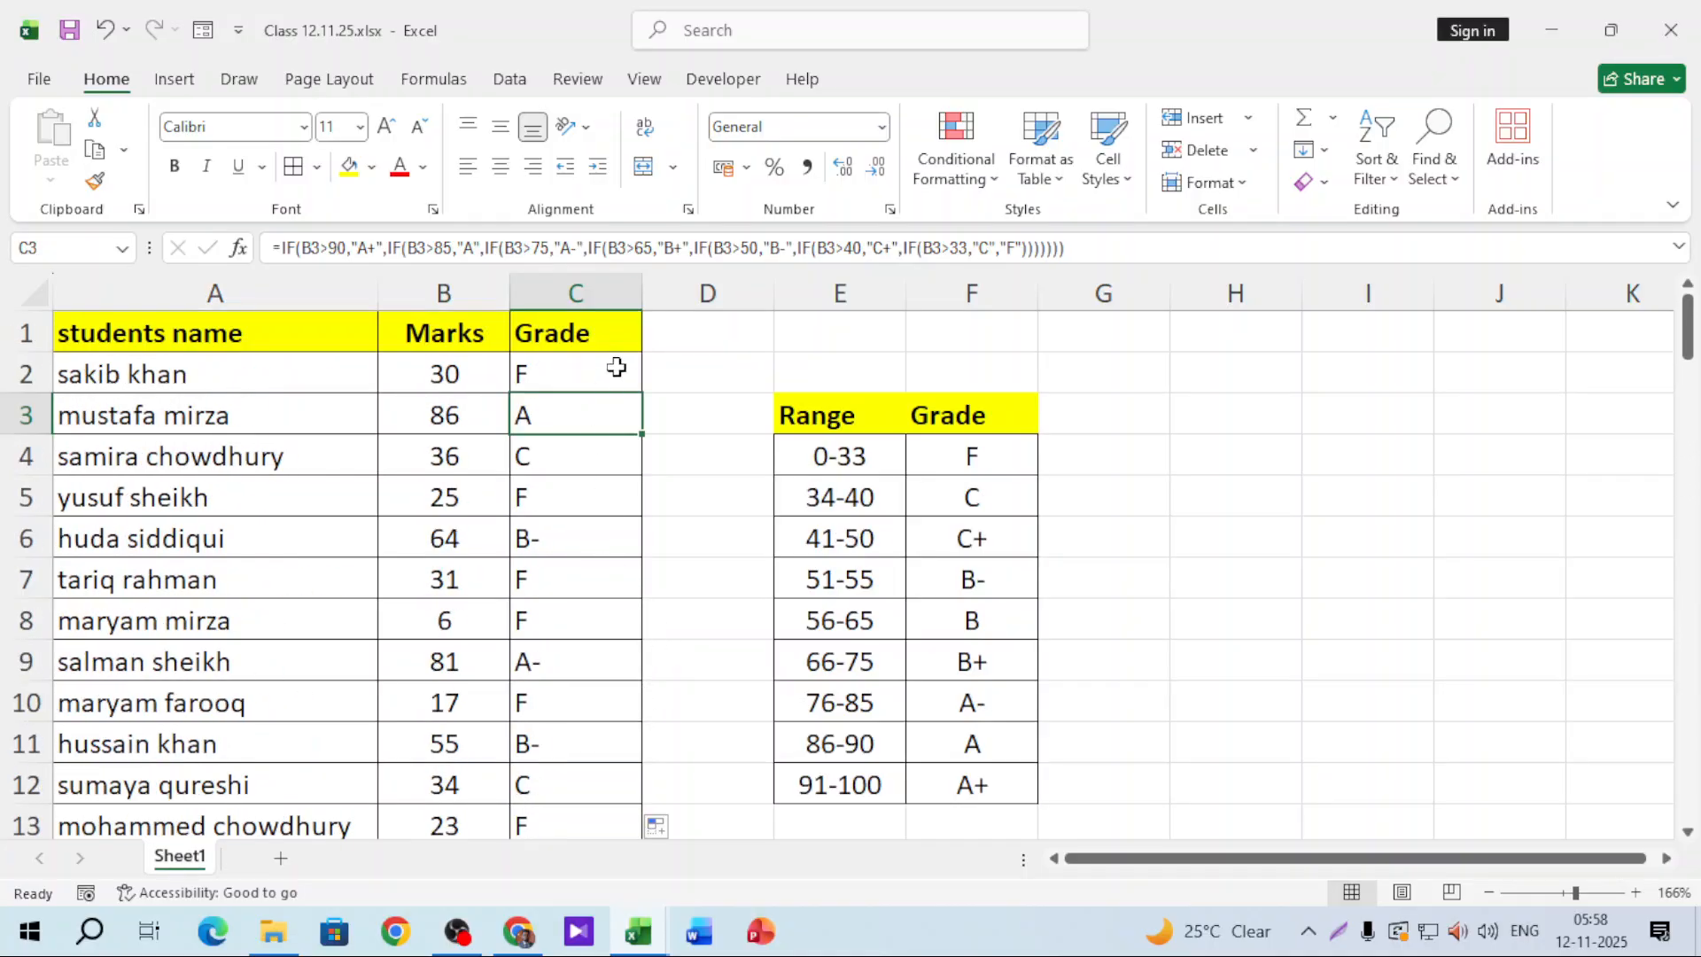
pyautogui.click(688, 369)
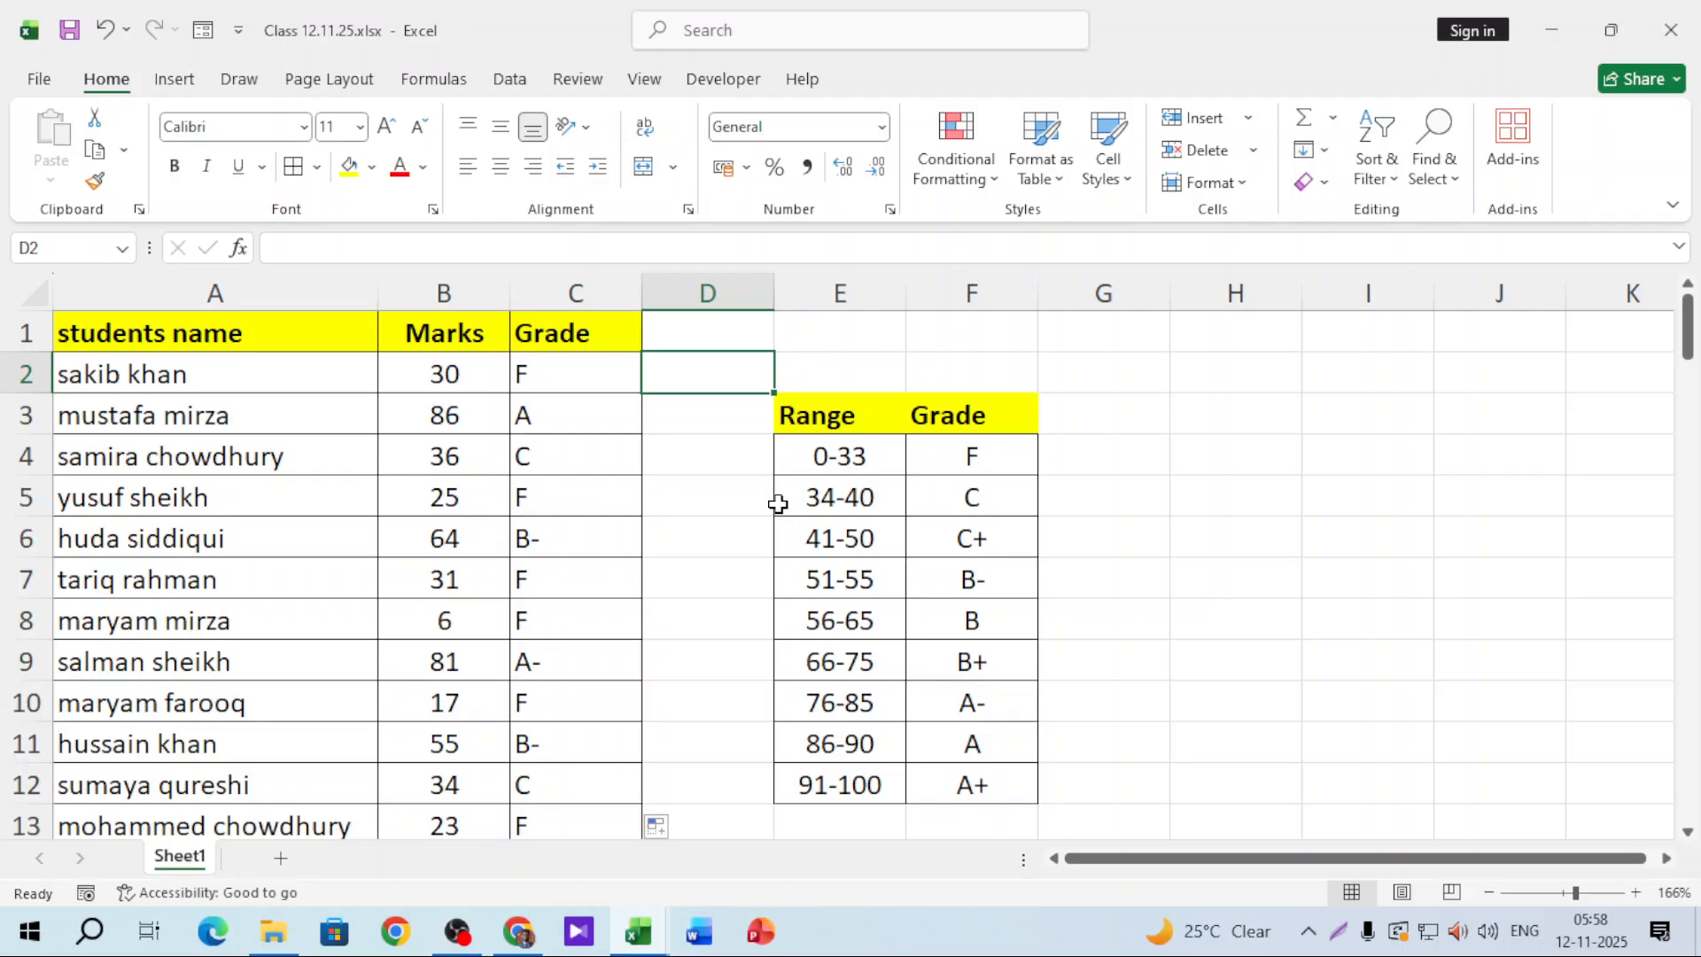
# Step: Review C2's formula, then start =IFS(B2>90,"A+", in D2
pyautogui.doubleClick(600, 384)
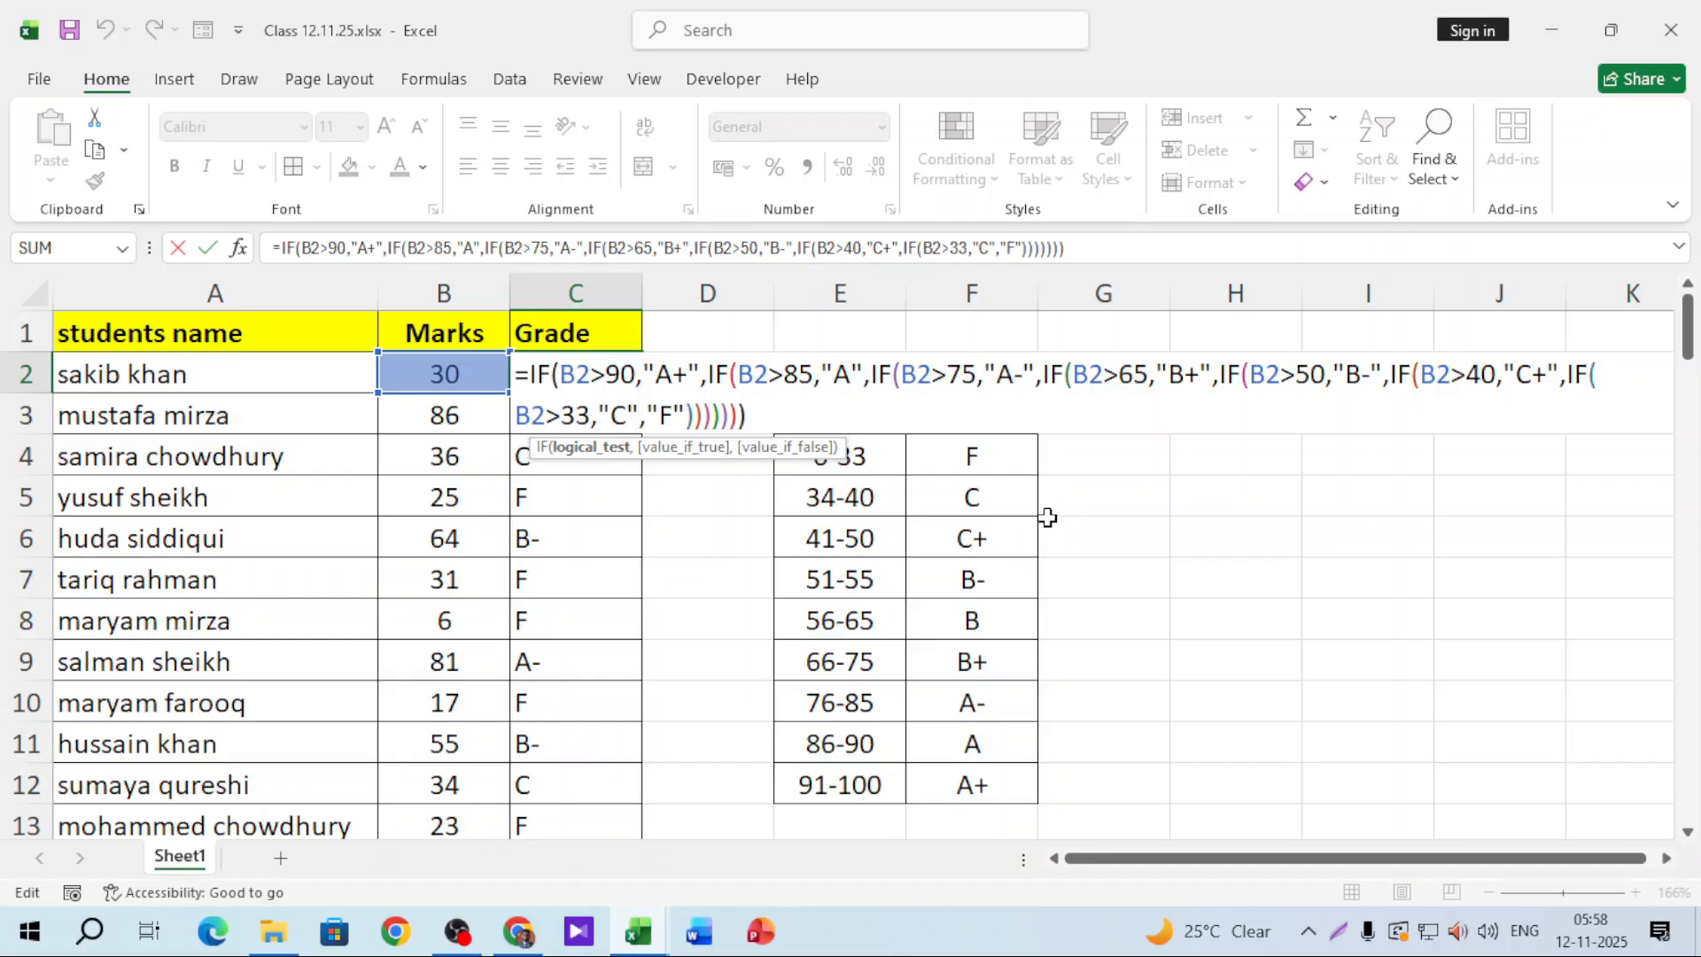
pyautogui.hotkey('ctrl', 'Return')
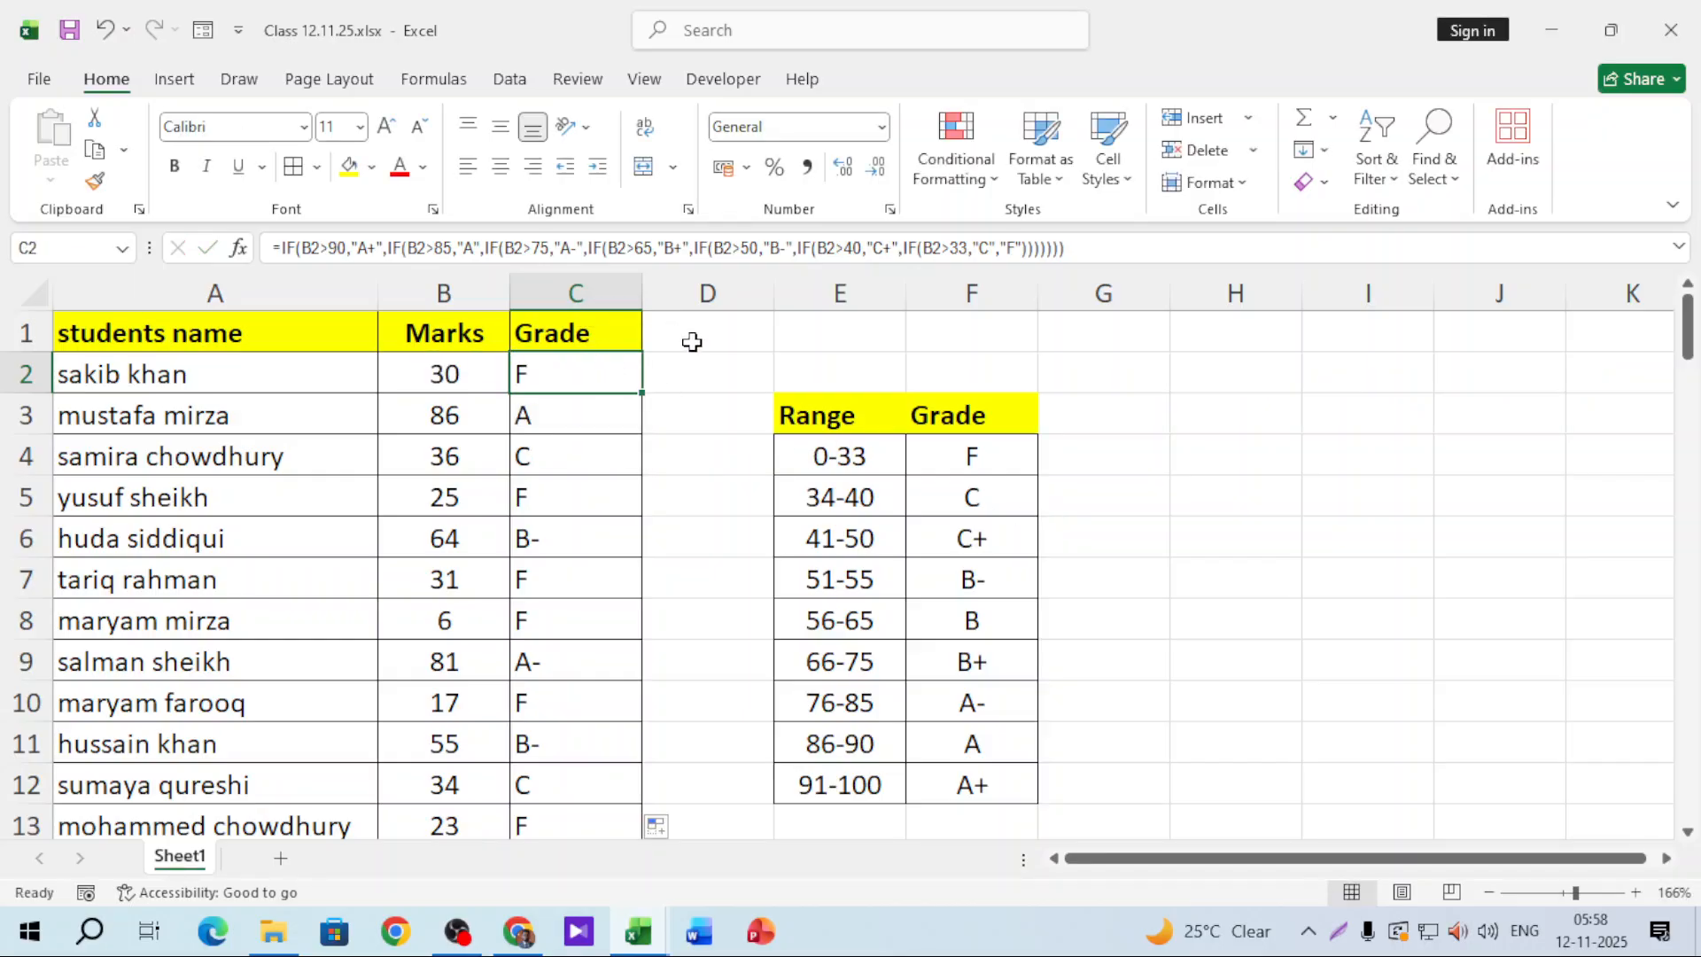
pyautogui.click(706, 372)
pyautogui.write('=ifs')
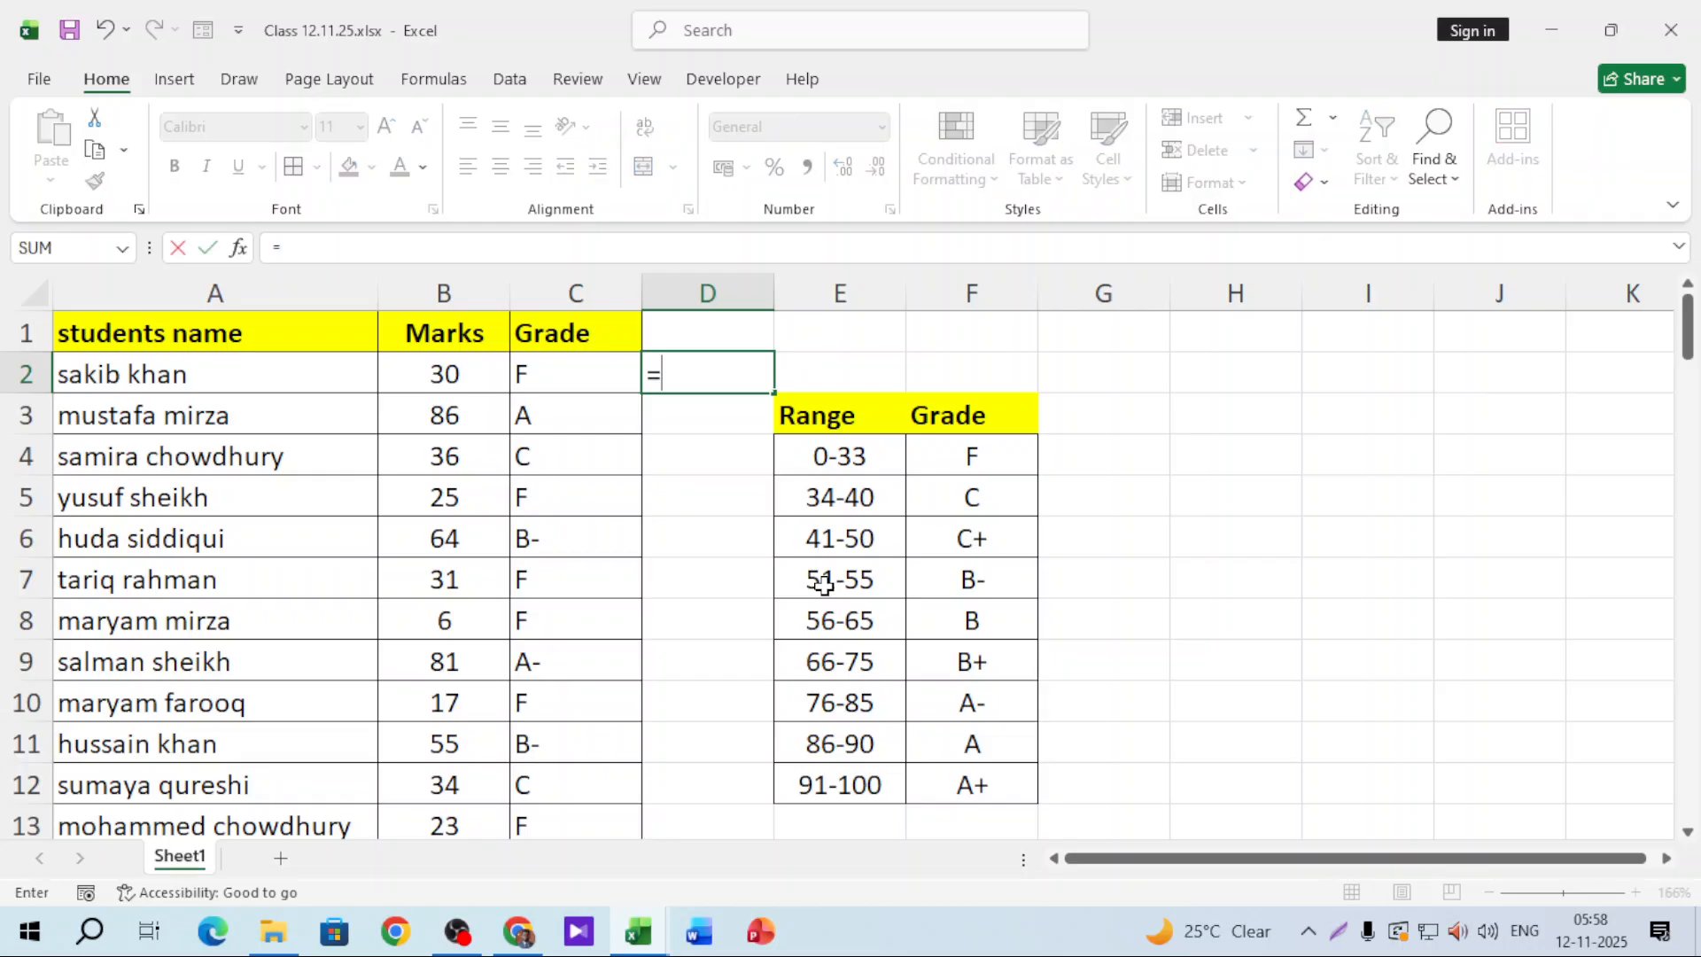
pyautogui.press('Tab')
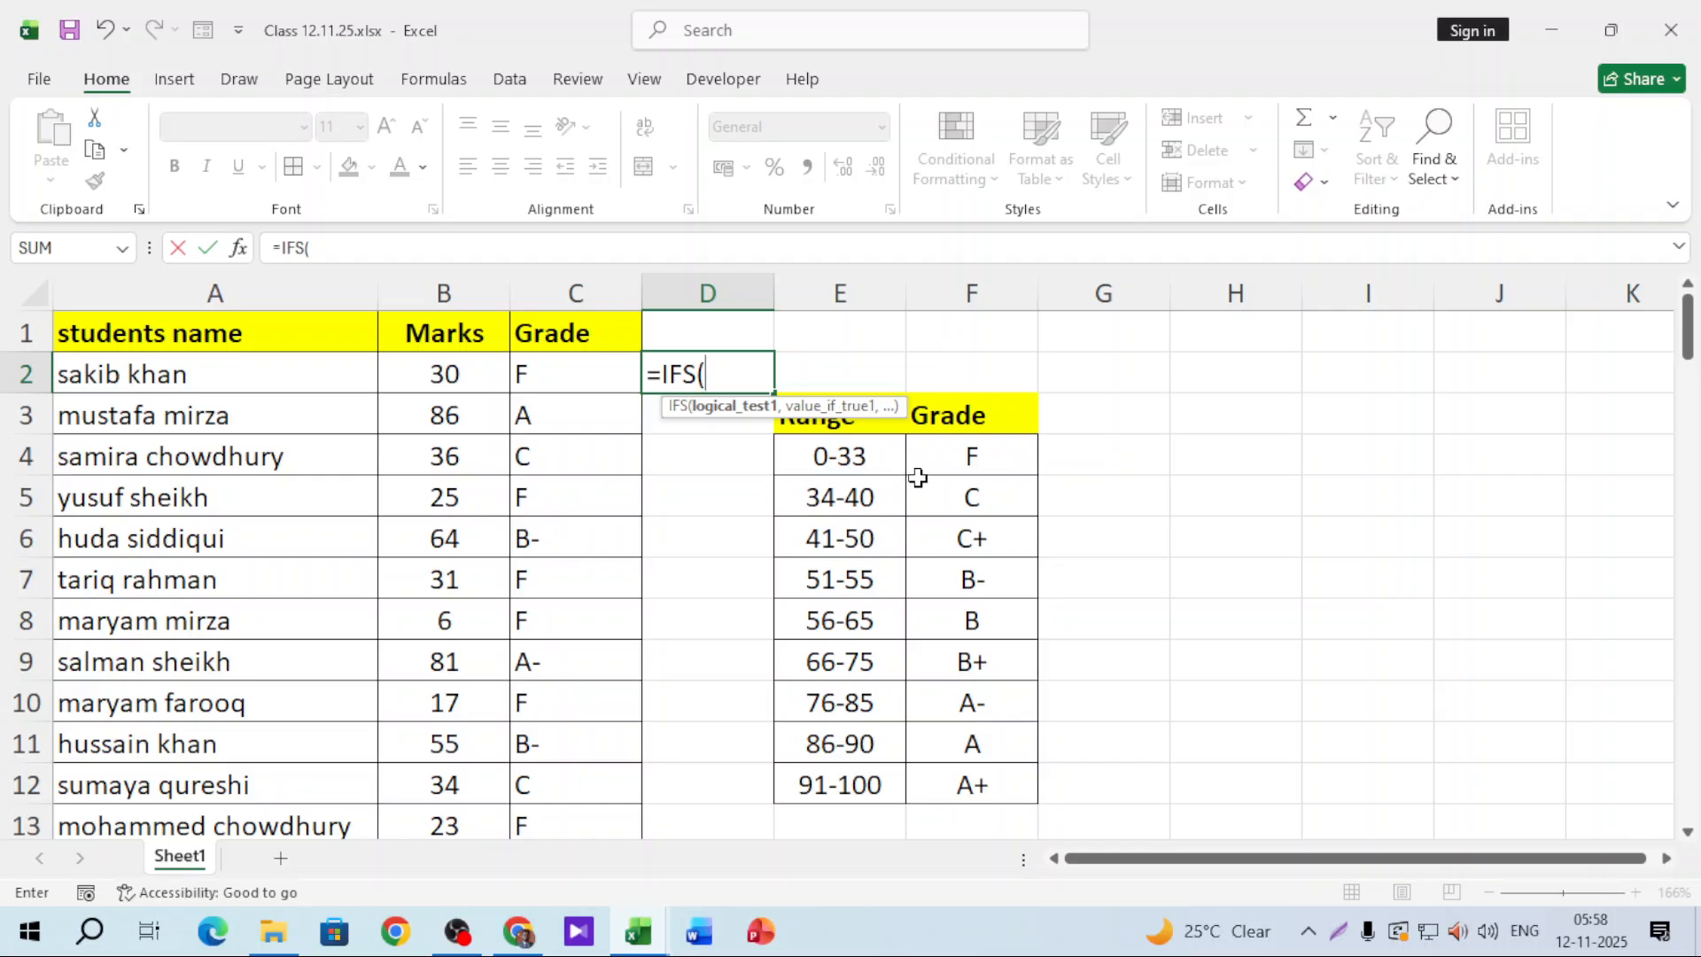
pyautogui.click(467, 371)
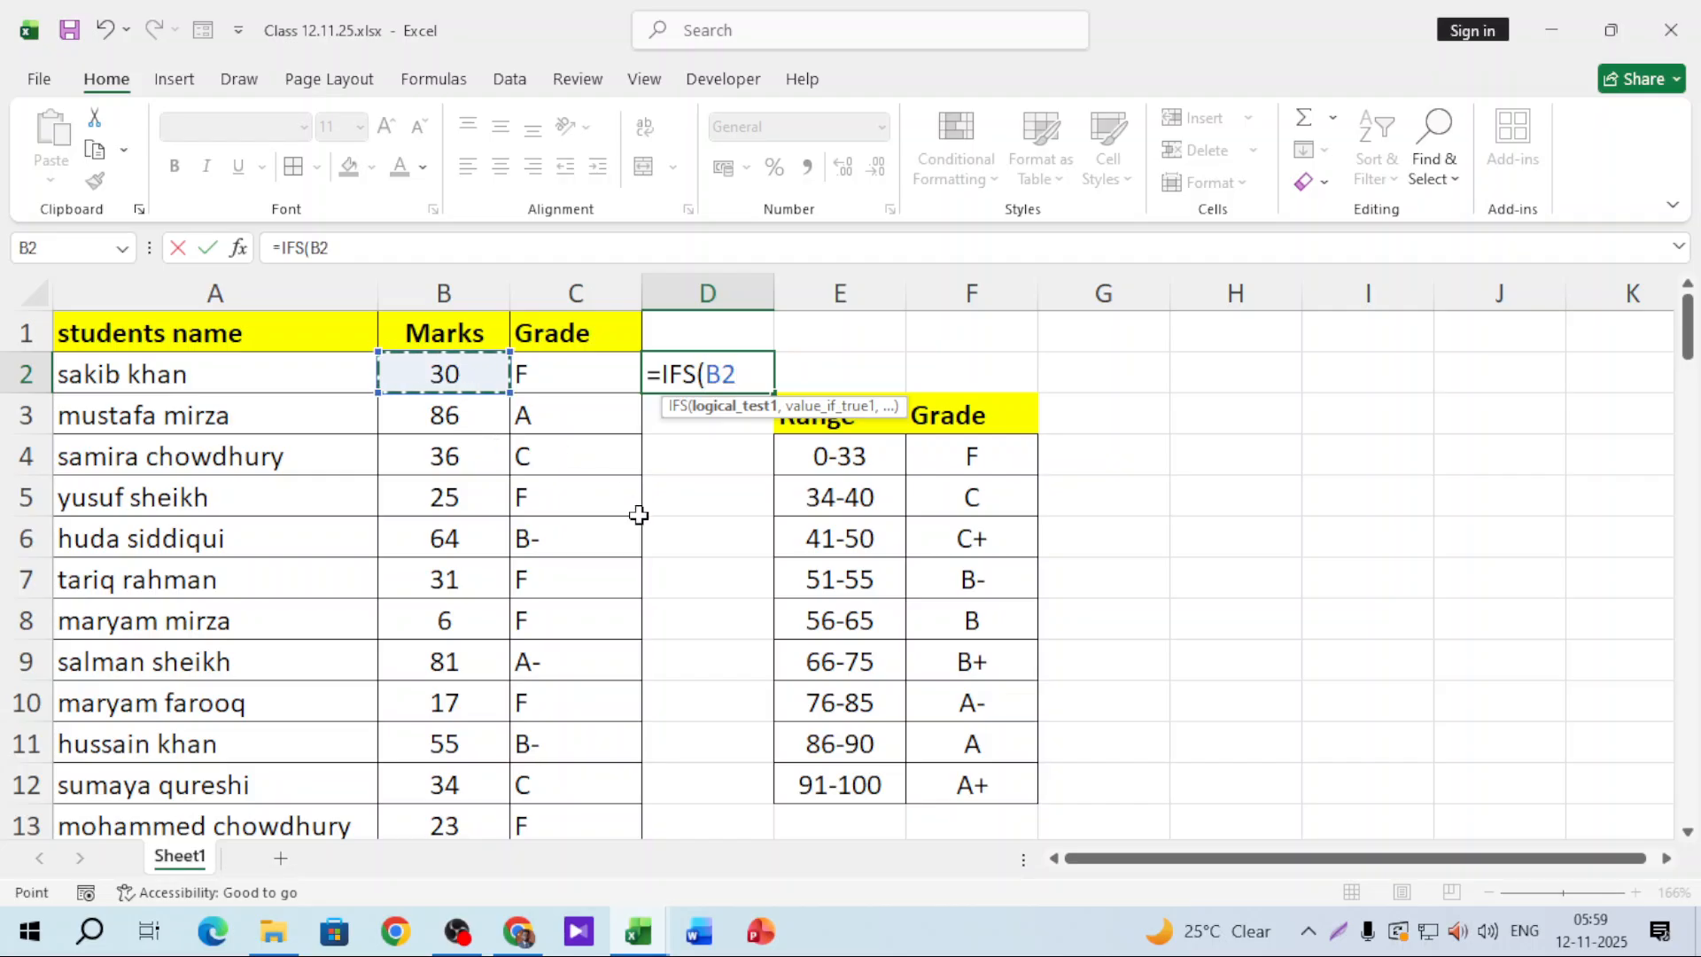
pyautogui.write('>90')
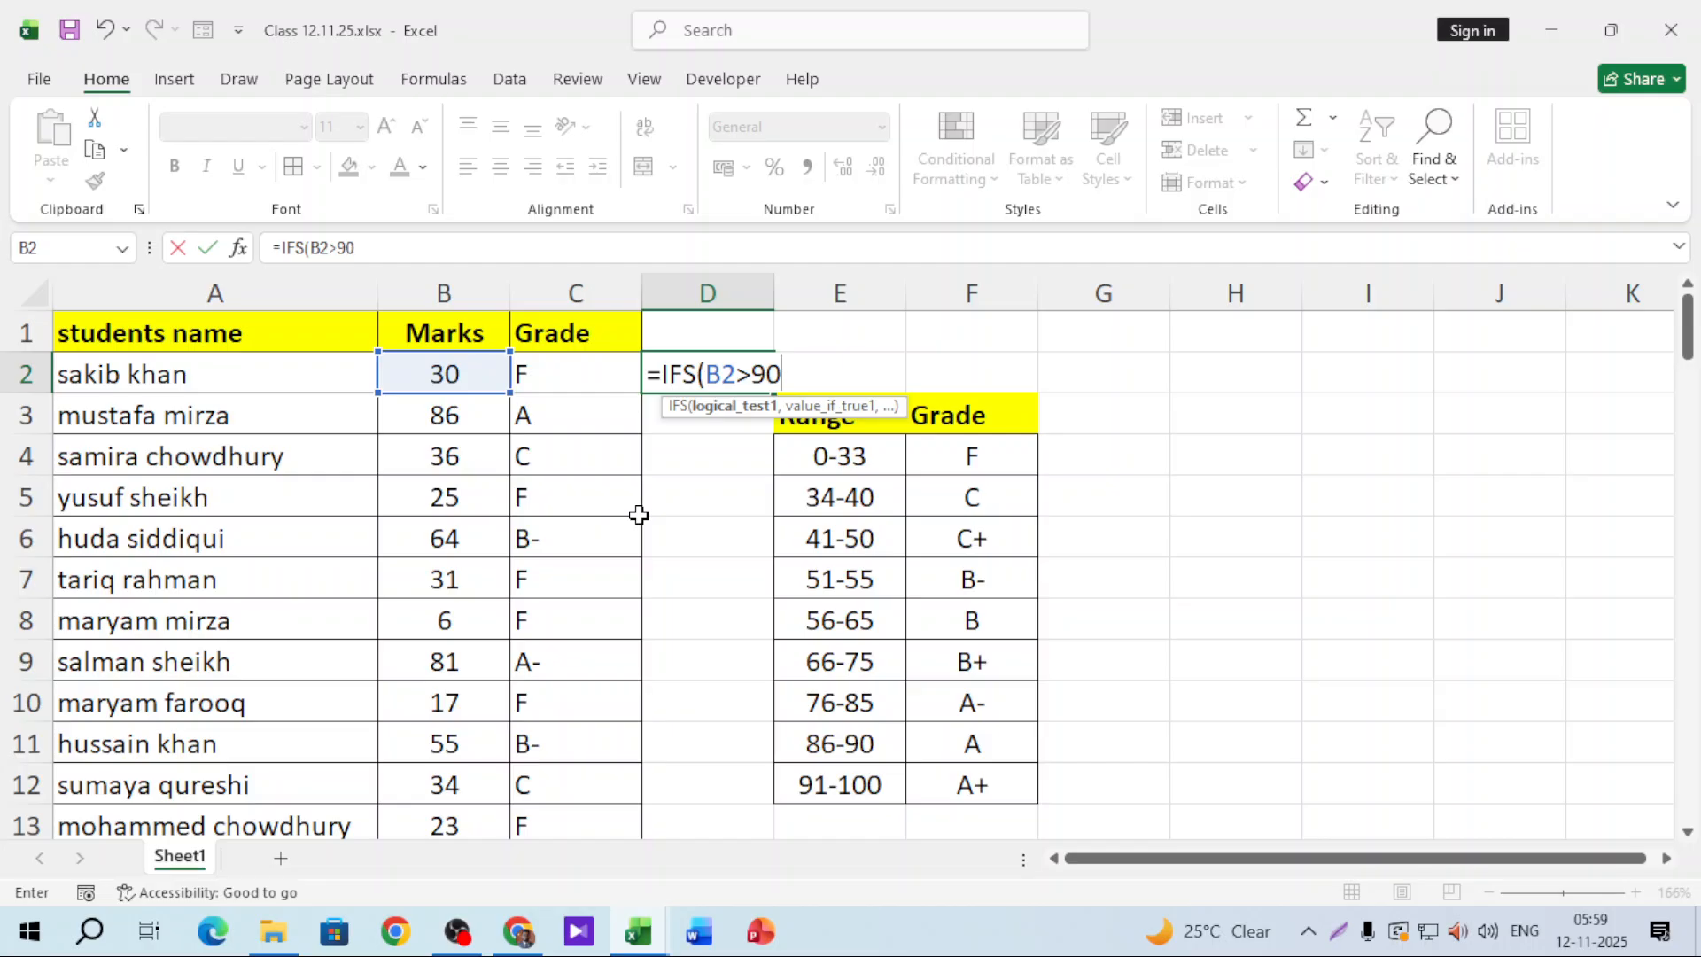
pyautogui.write(',"')
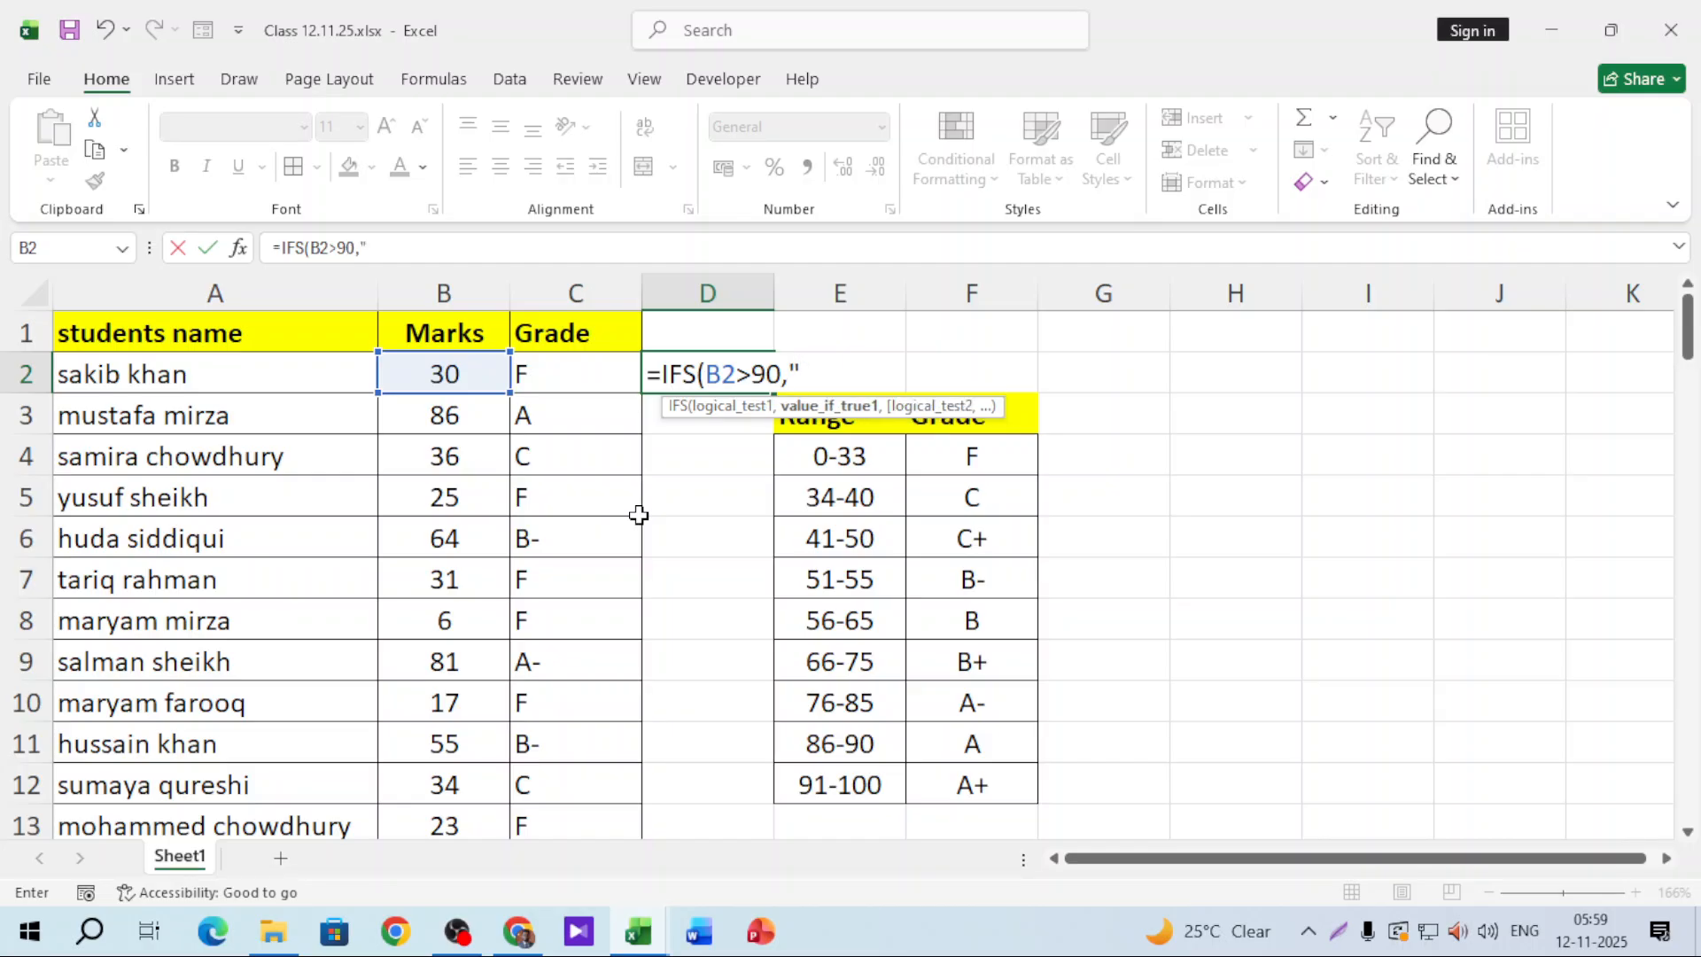
pyautogui.write('A+",')
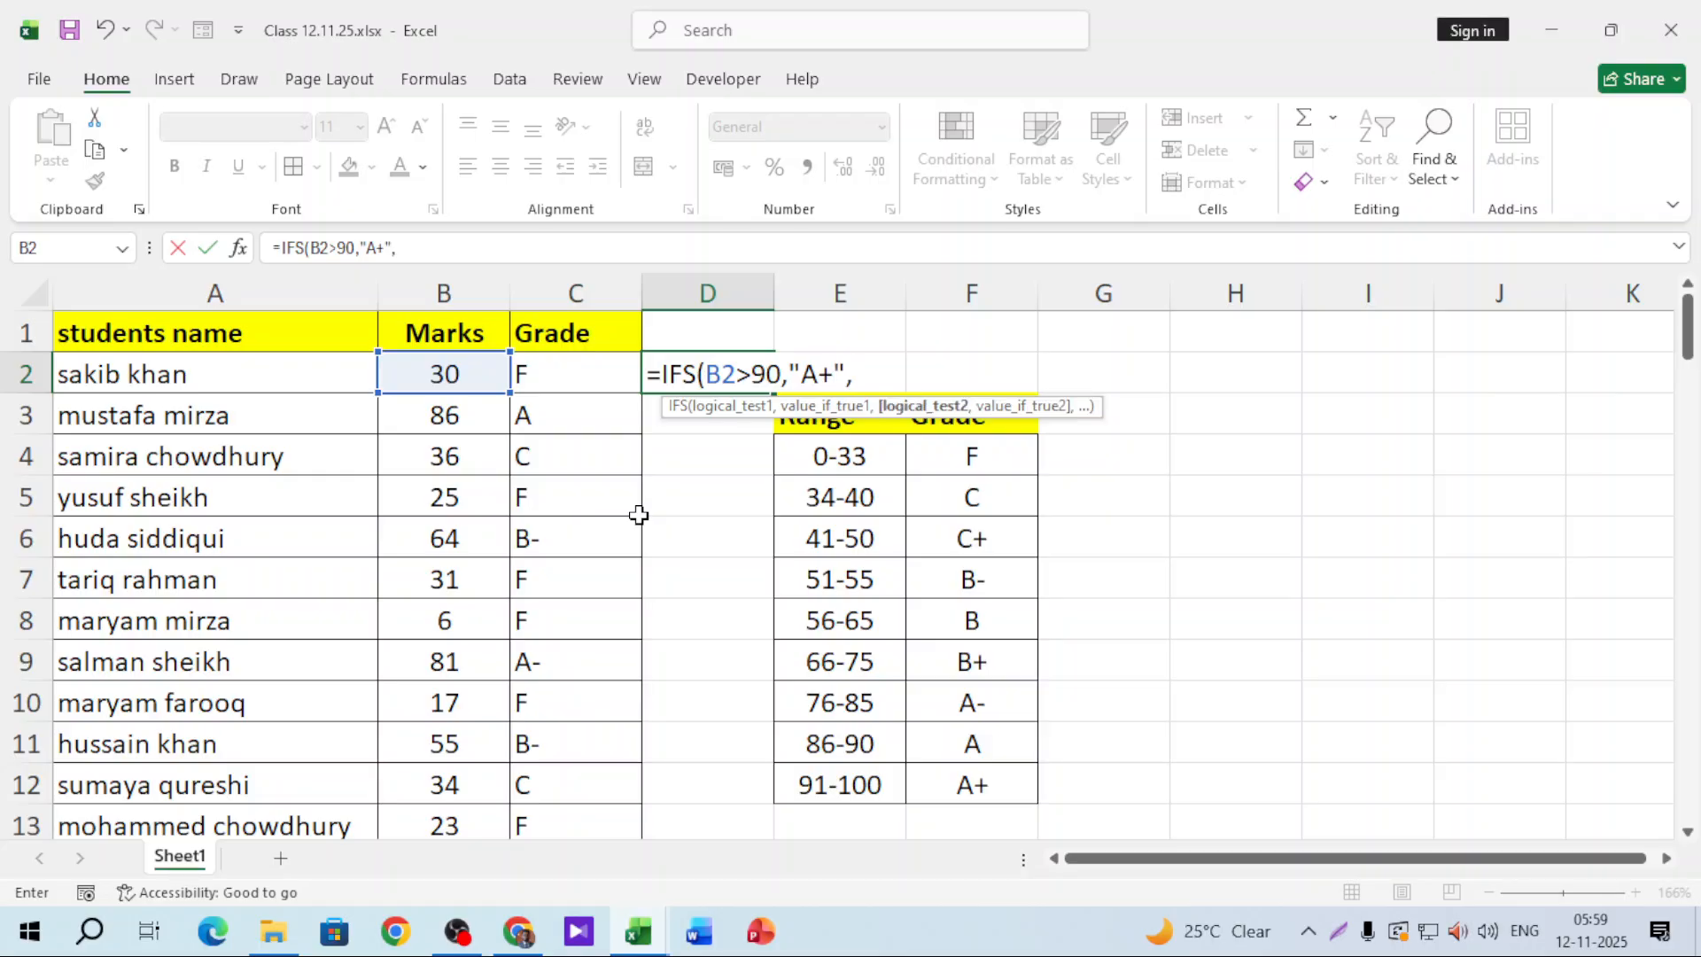
# Step: Add the IFS condition B2>85 returning "A" and reference B2 for the third condition
pyautogui.click(447, 381)
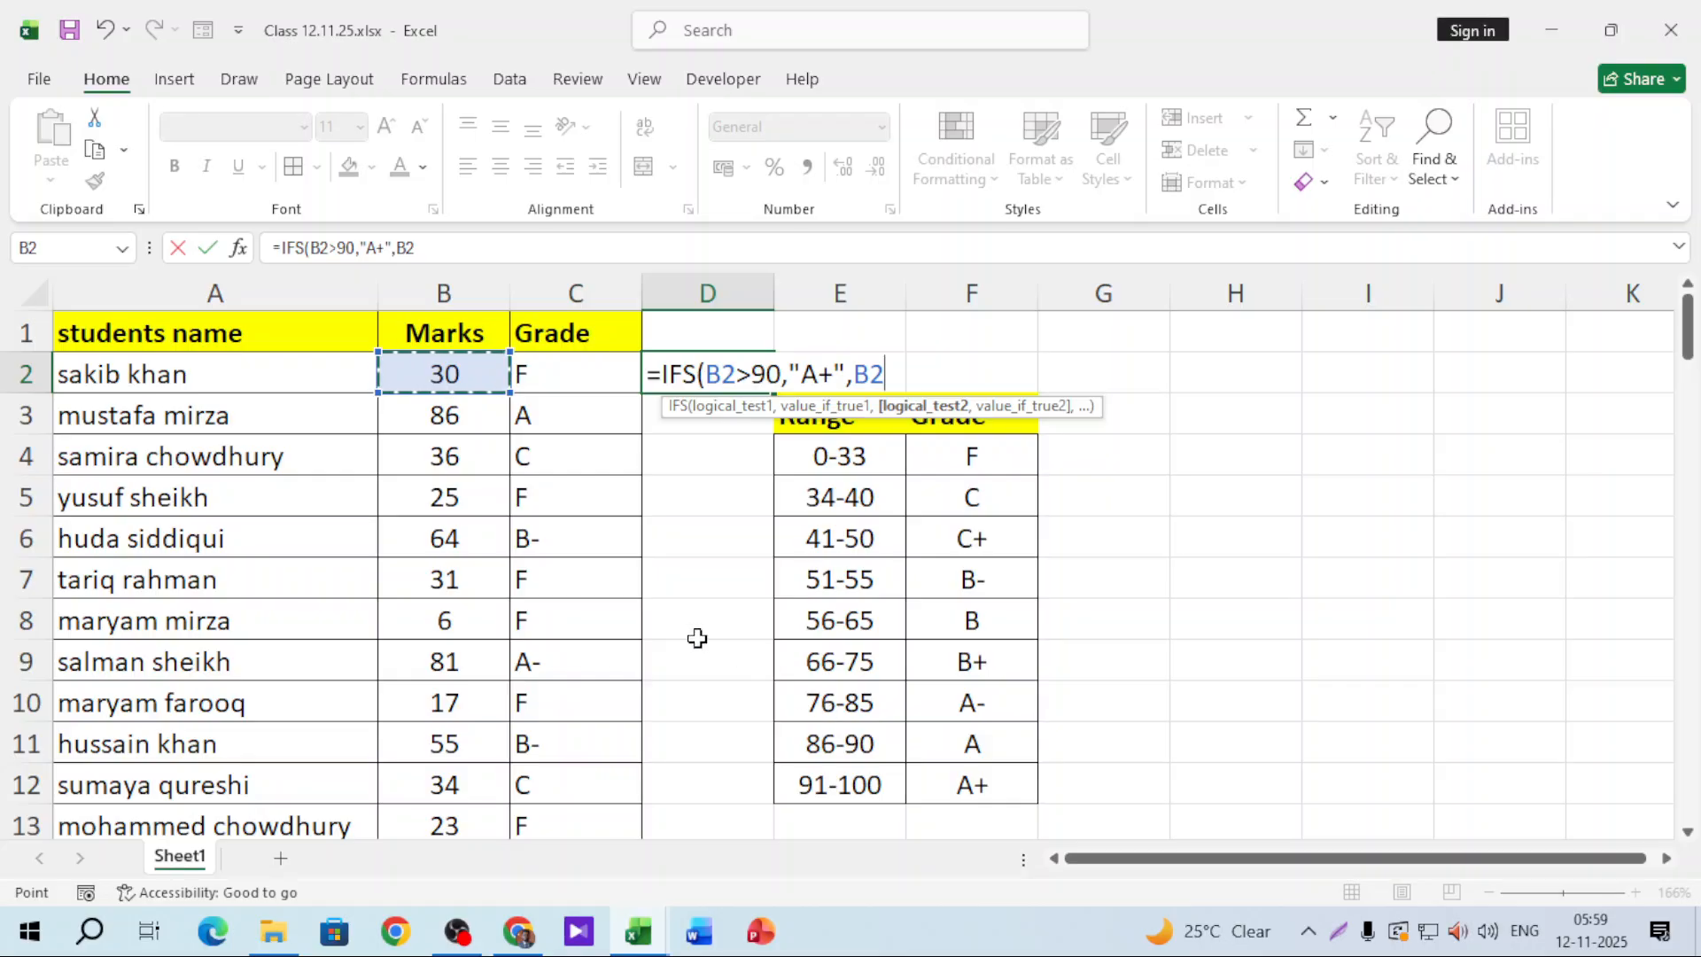
pyautogui.write('>')
pyautogui.write('85,"')
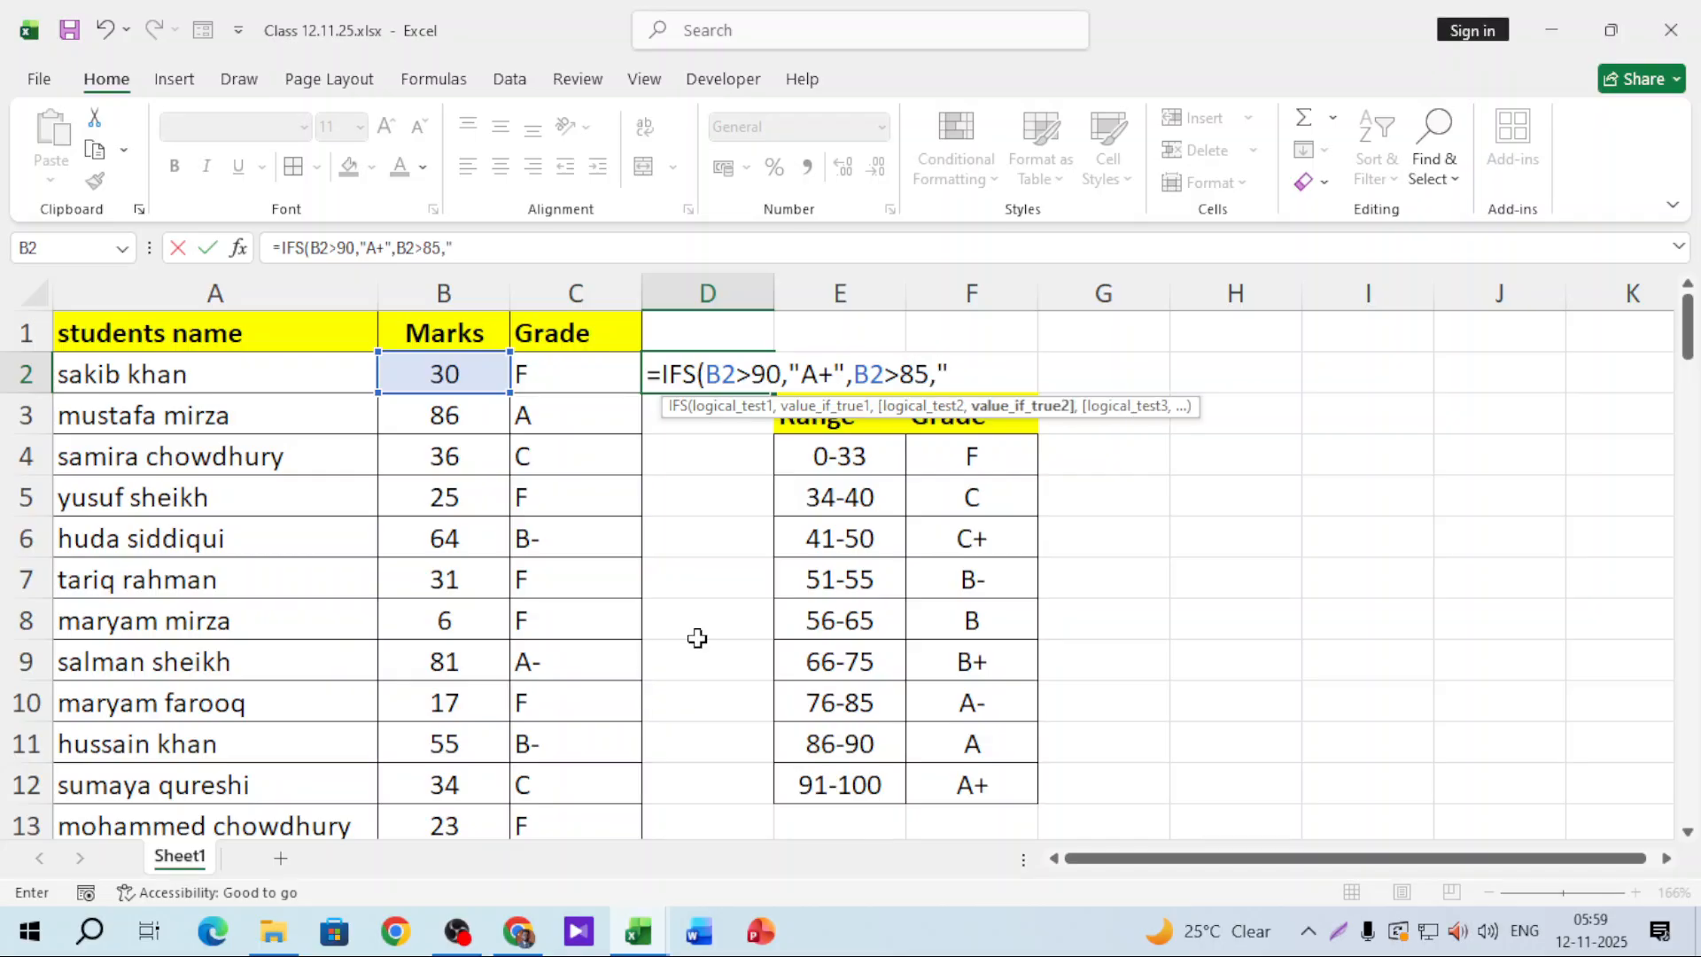
pyautogui.write('A",')
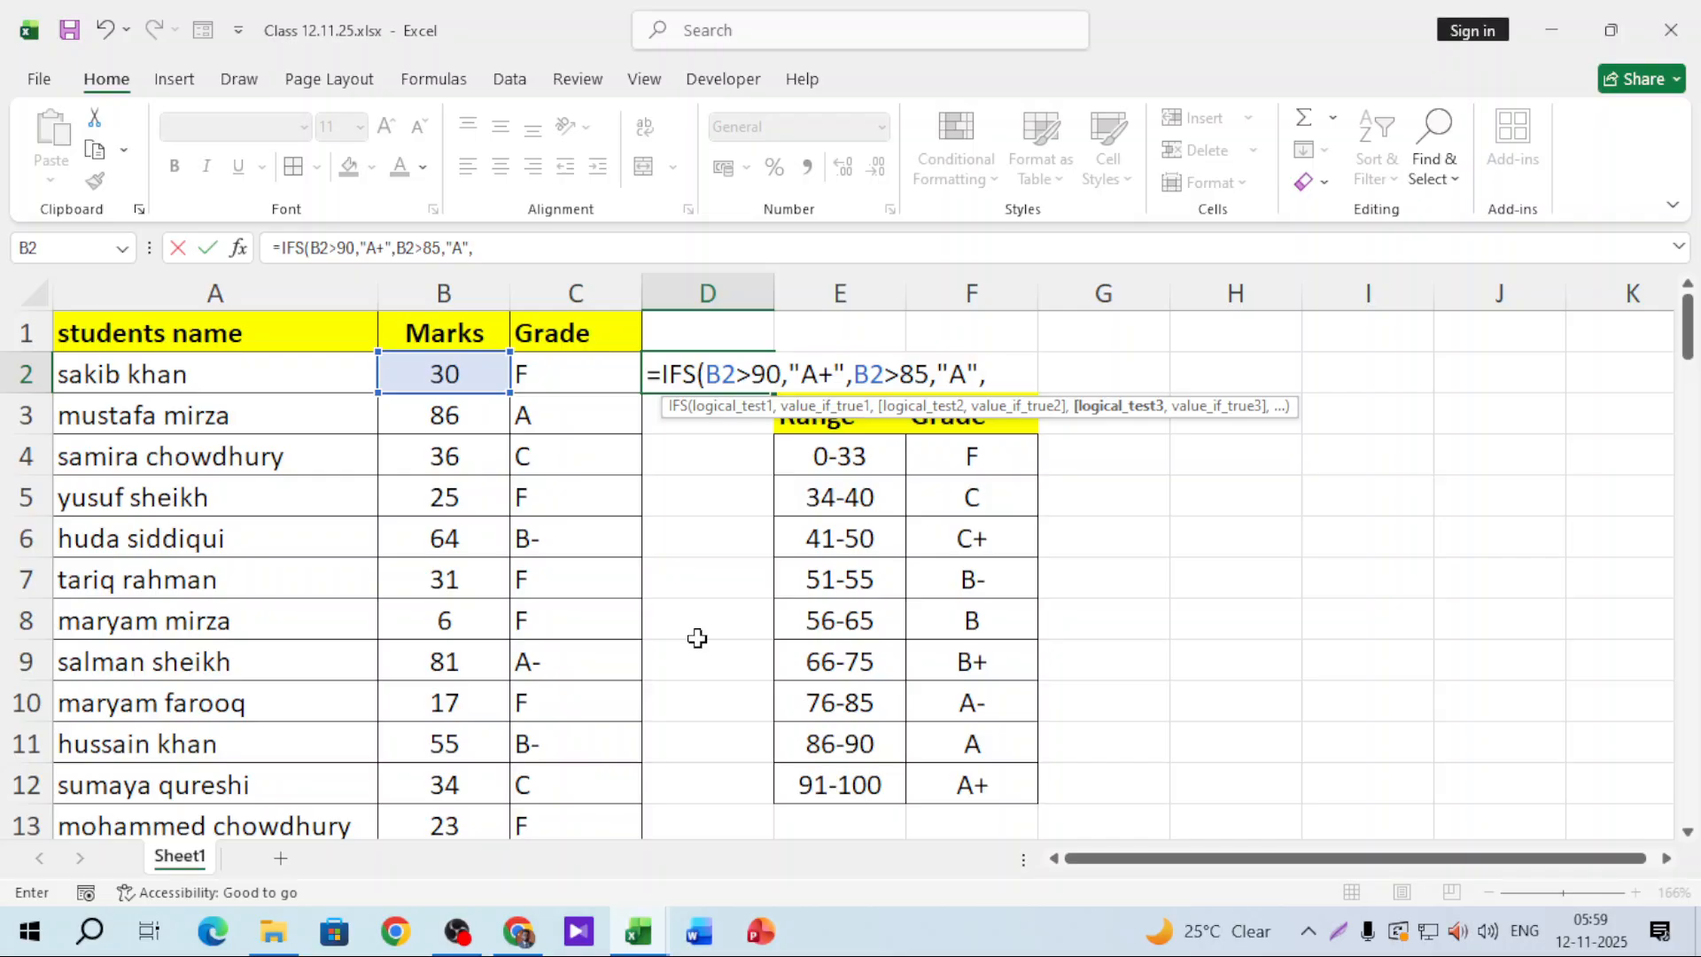
pyautogui.click(468, 372)
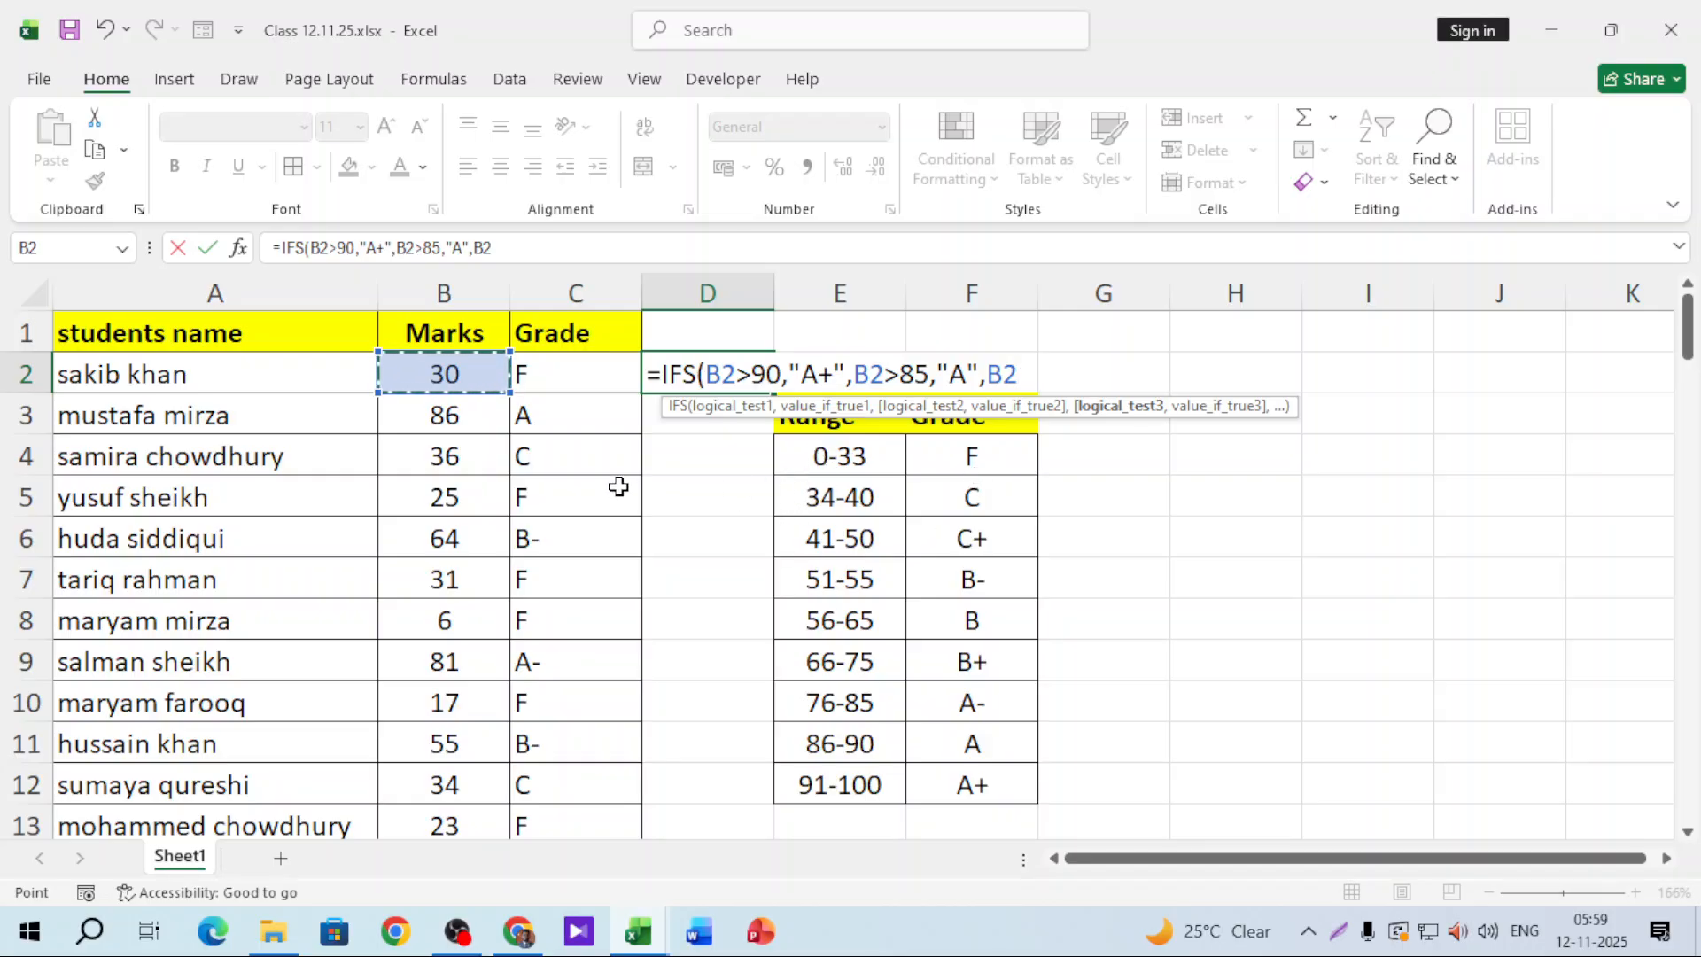
pyautogui.scroll(-2, 506, 679)
pyautogui.scroll(2, 506, 680)
# Step: Discard the unfinished IFS formula in D2 and move to the empty area on the right
pyautogui.press('Escape')
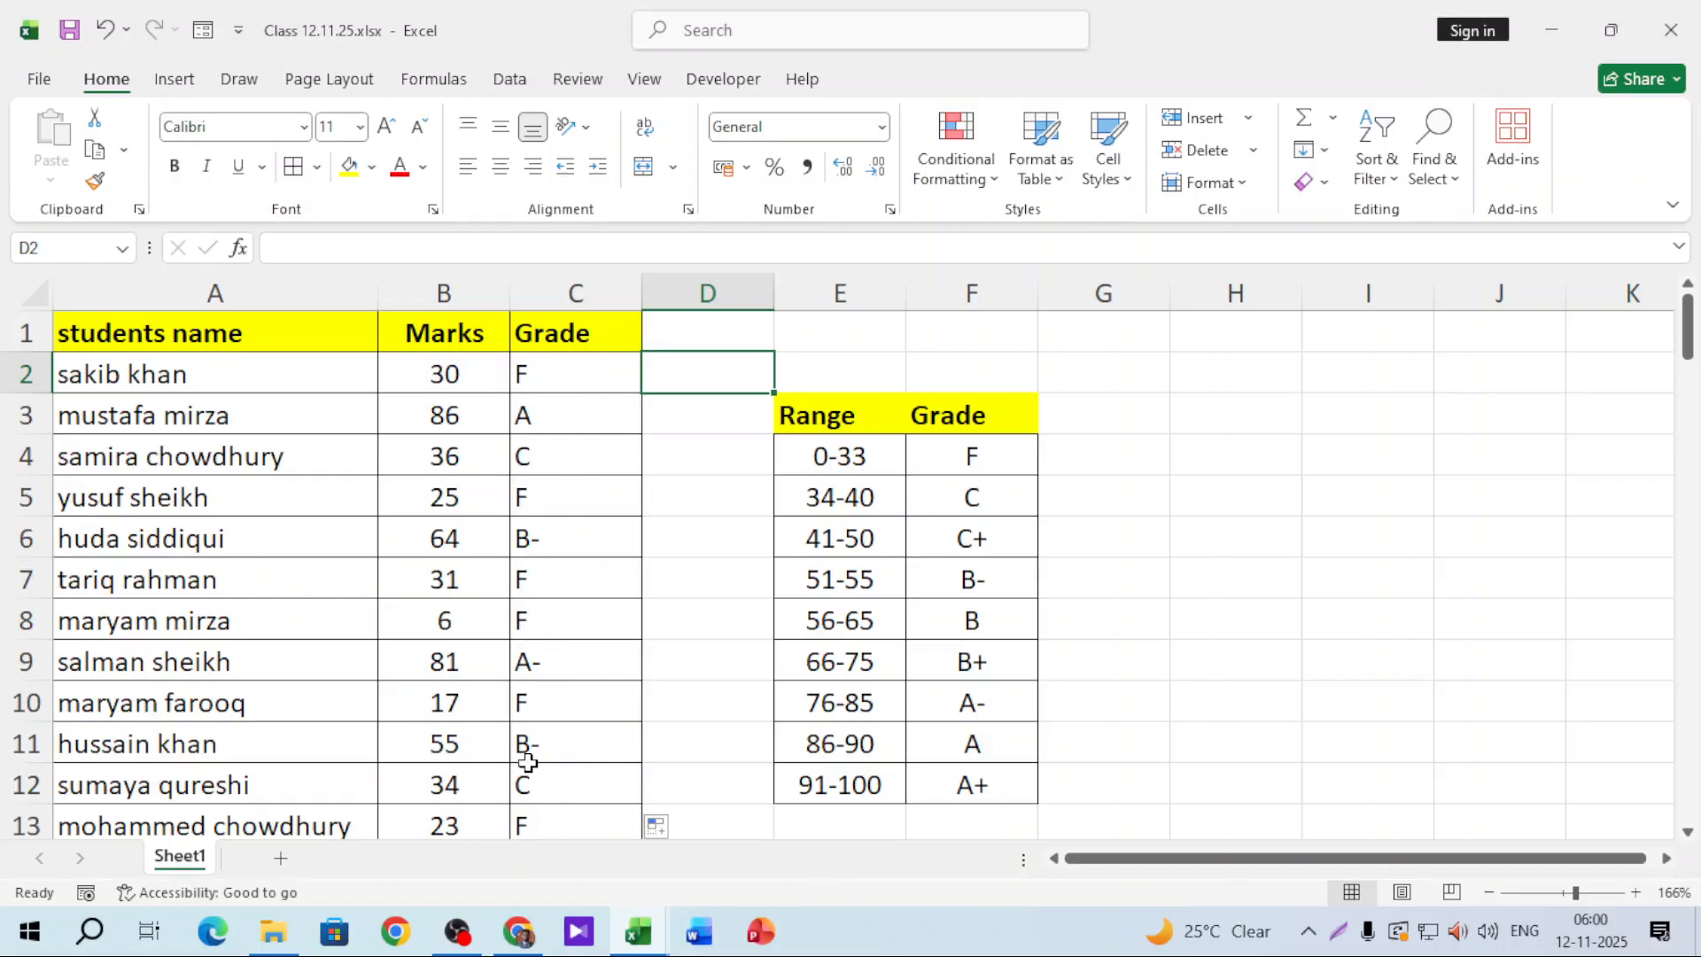
pyautogui.click(1229, 410)
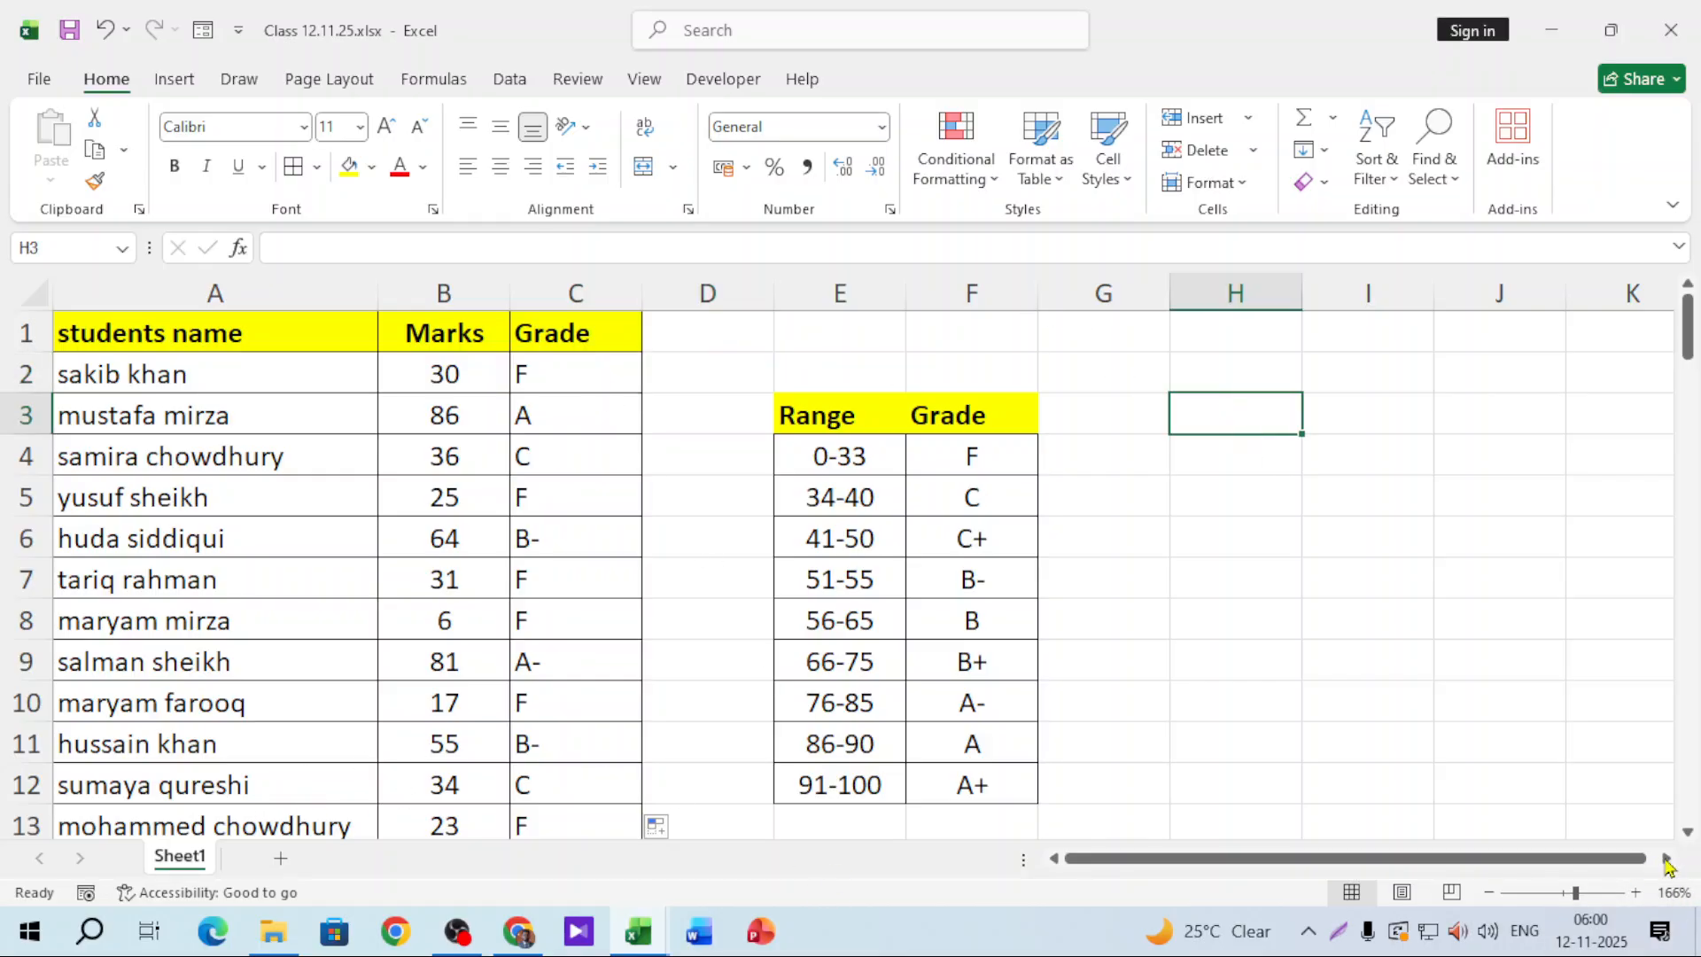
pyautogui.hscroll(3, 1664, 864)
# Step: Enter Brazil in I2, argentina in I3 and the label winner in I5
pyautogui.click(793, 369)
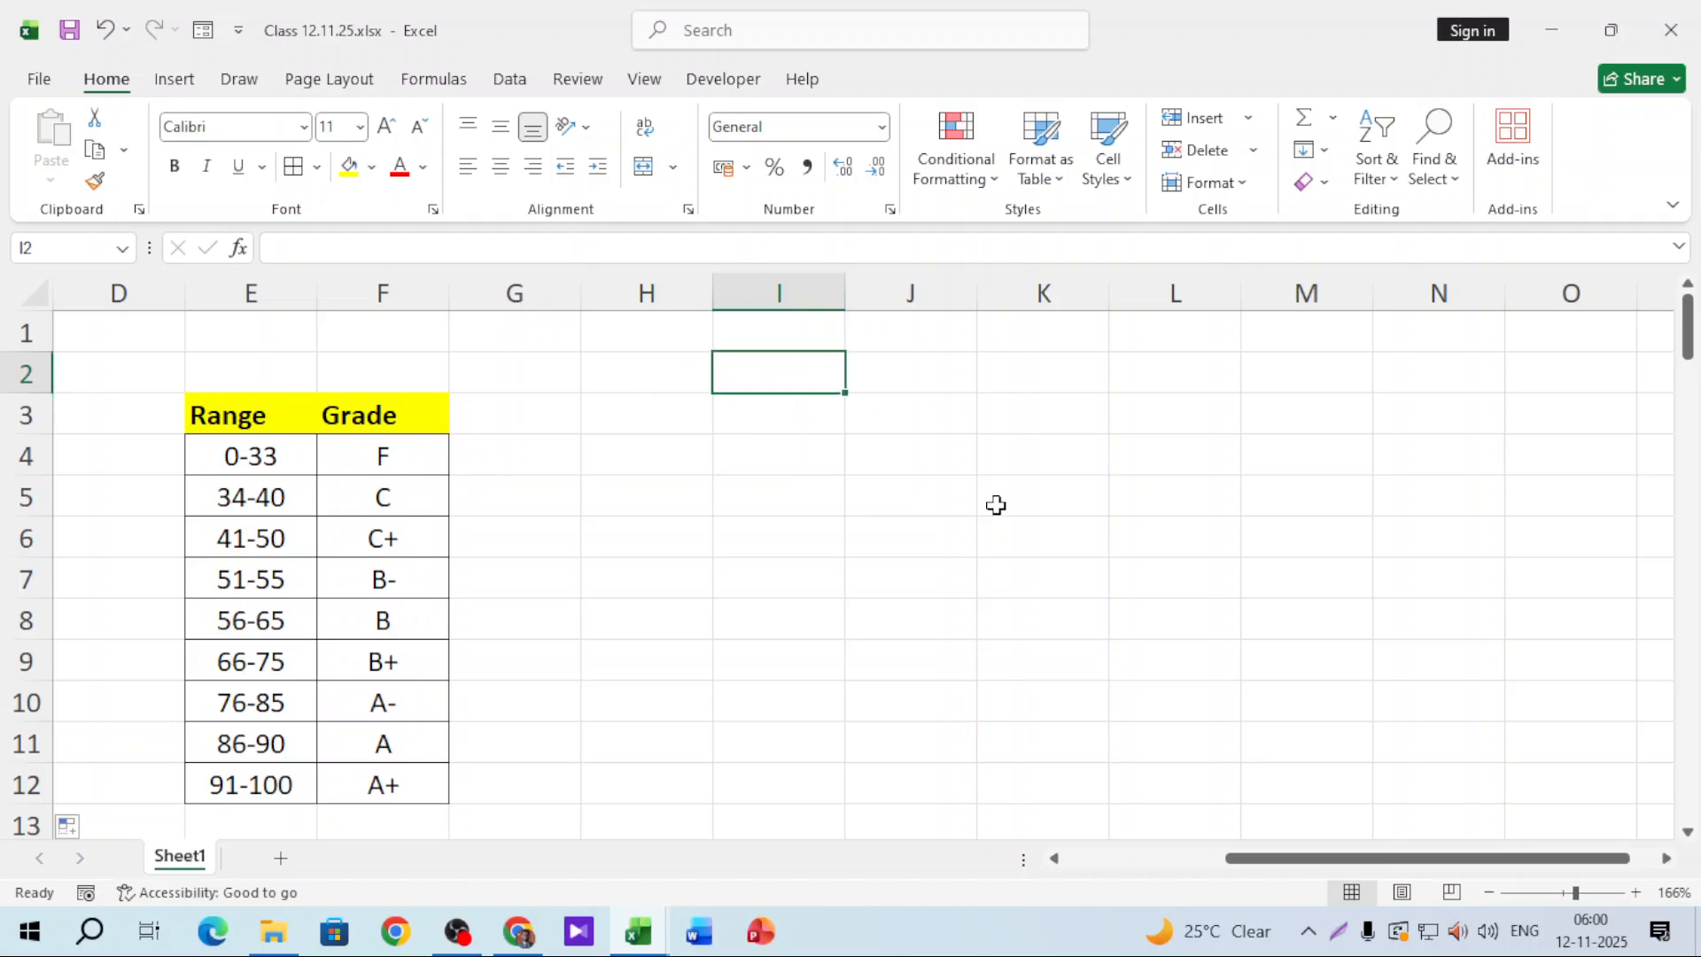
pyautogui.write('Brazil')
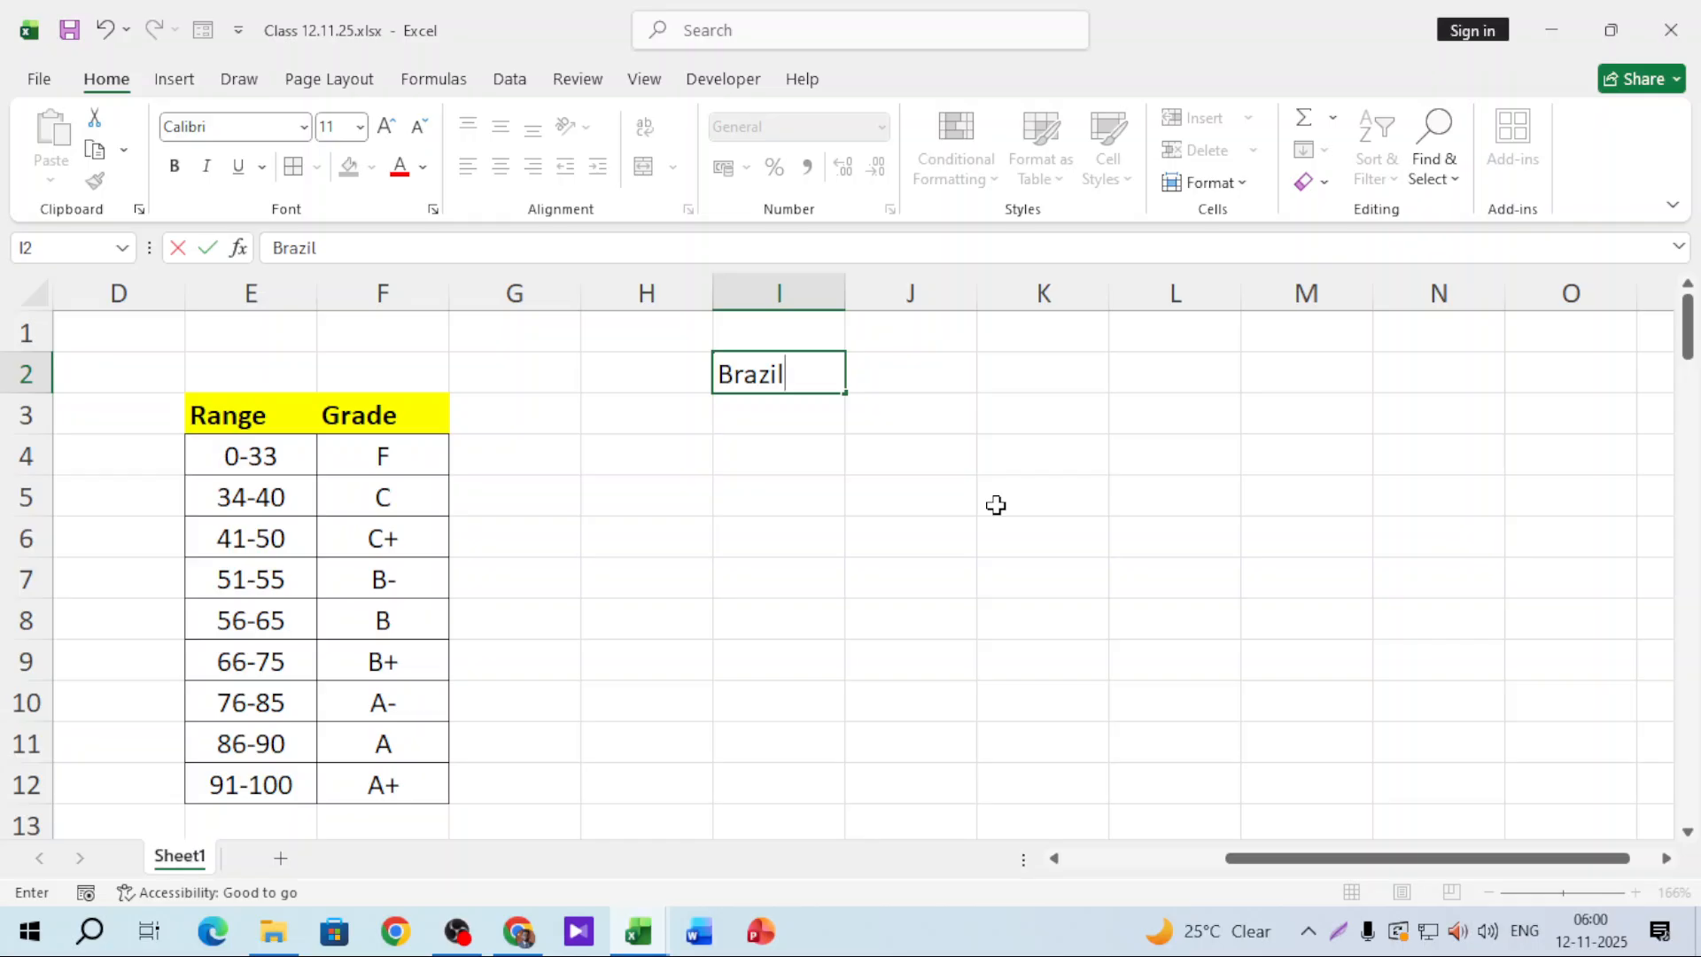
pyautogui.press('Return')
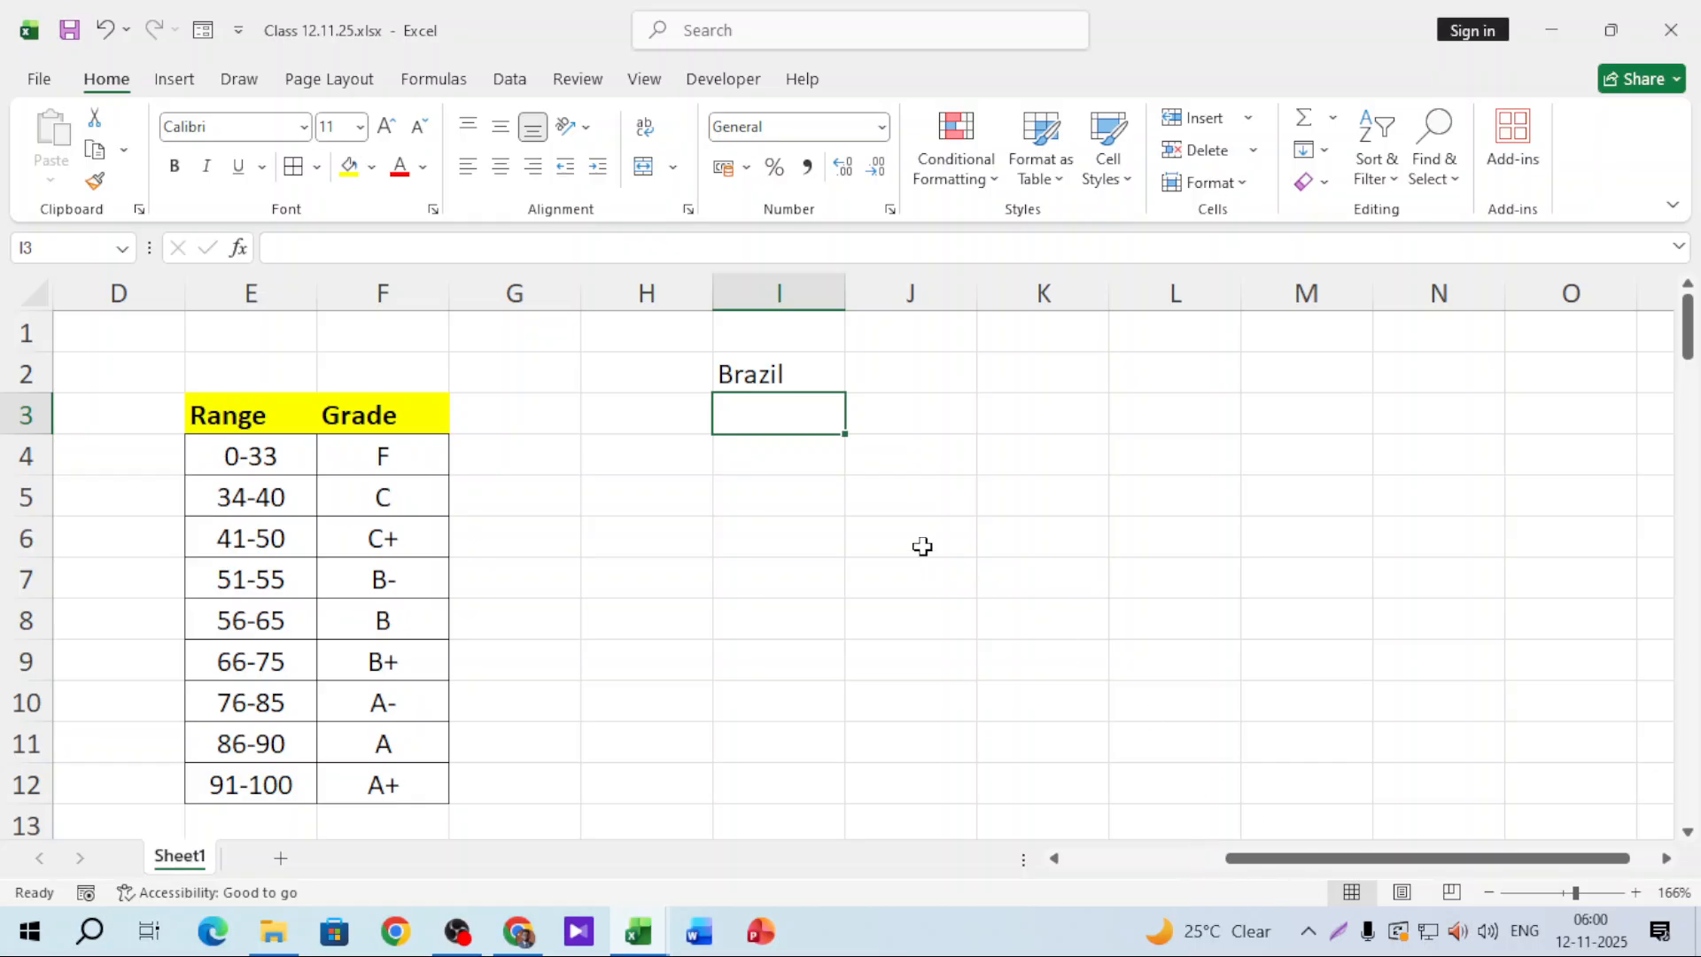
pyautogui.write('argentina')
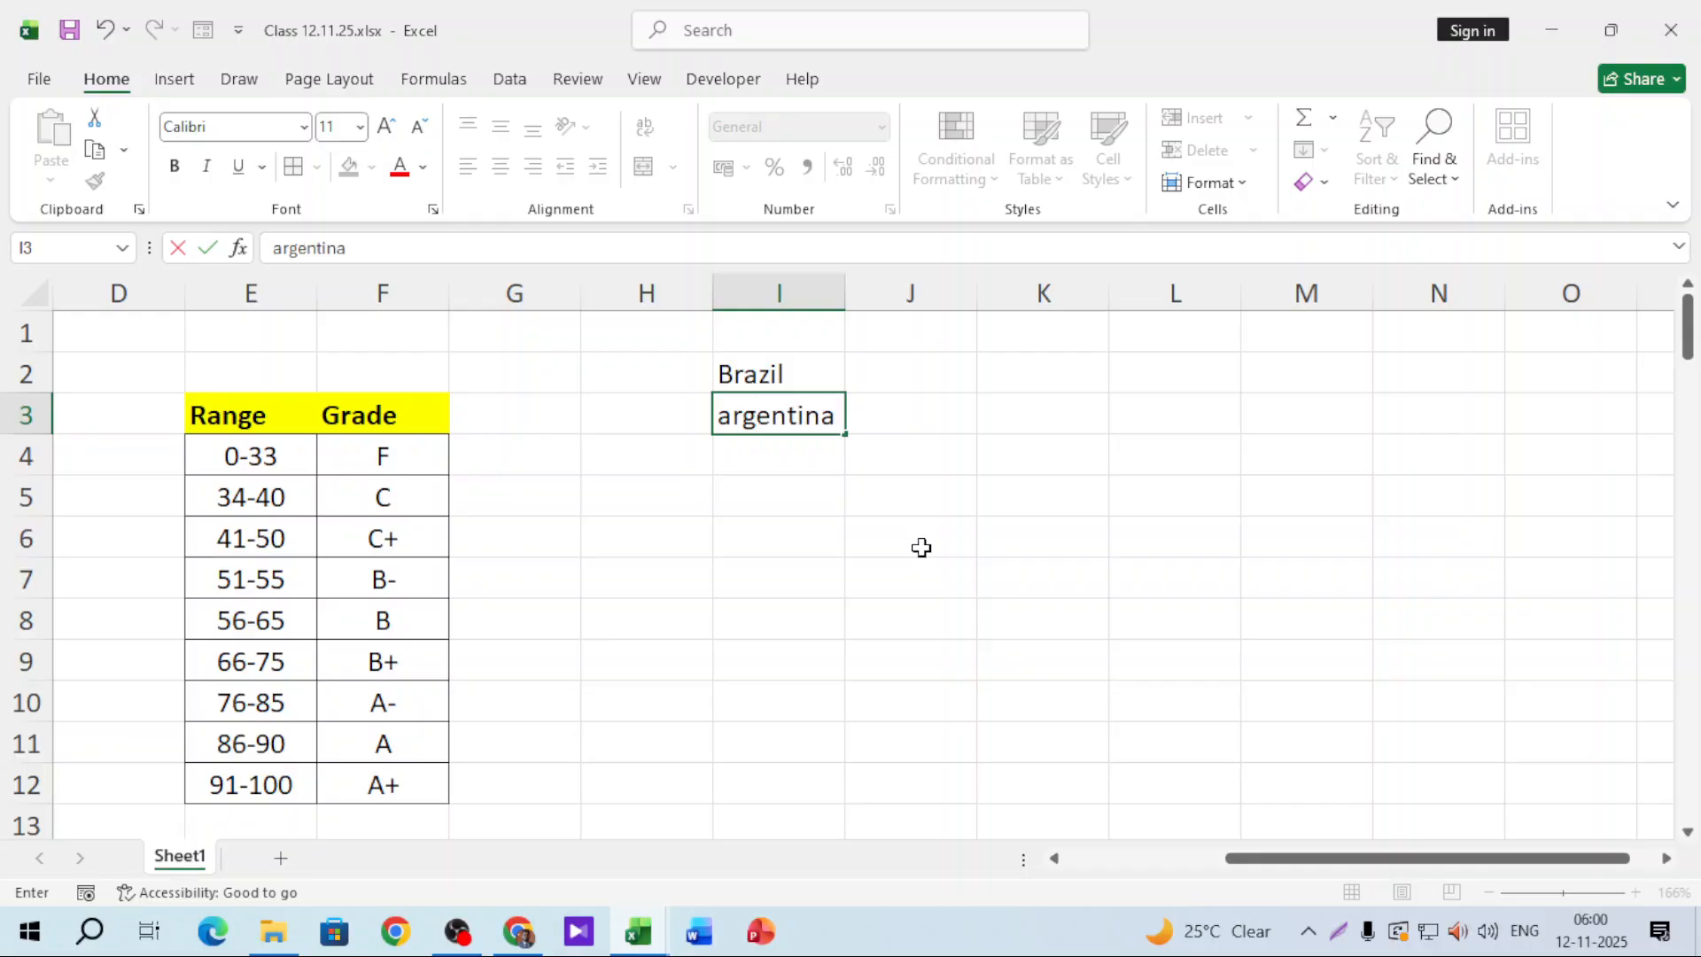
pyautogui.click(770, 502)
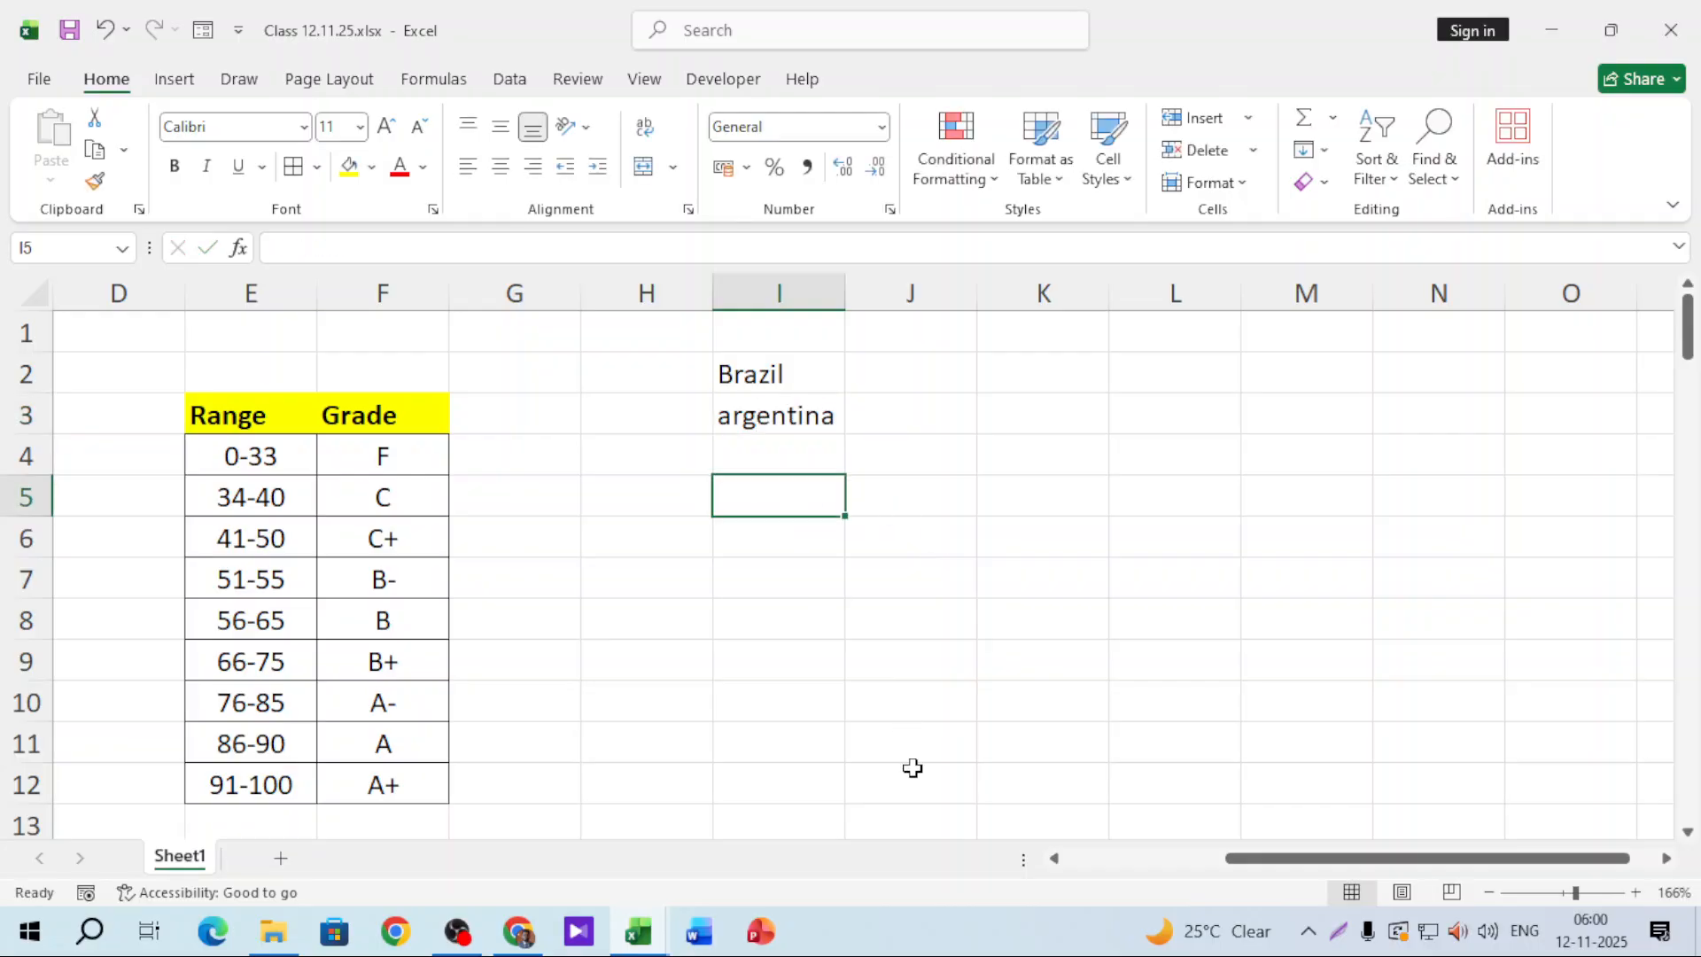
pyautogui.write('winner')
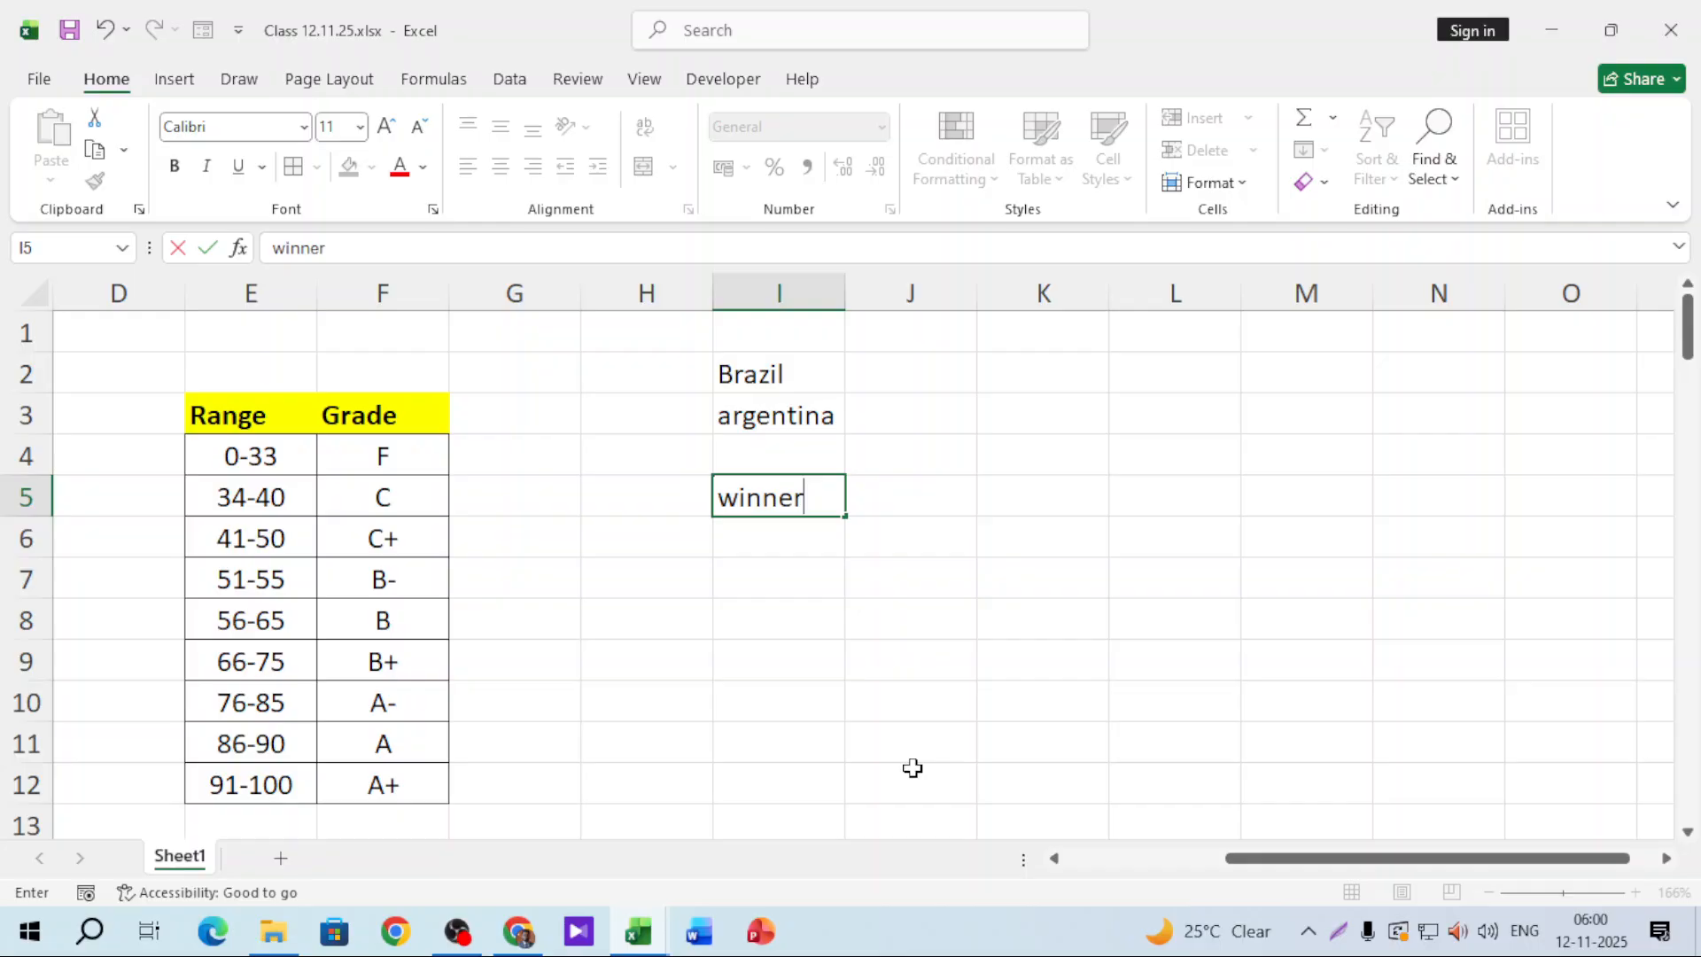
pyautogui.click(854, 767)
# Step: Give the score cells J2, J3 and the result cell J5 thick outside borders
pyautogui.click(903, 387)
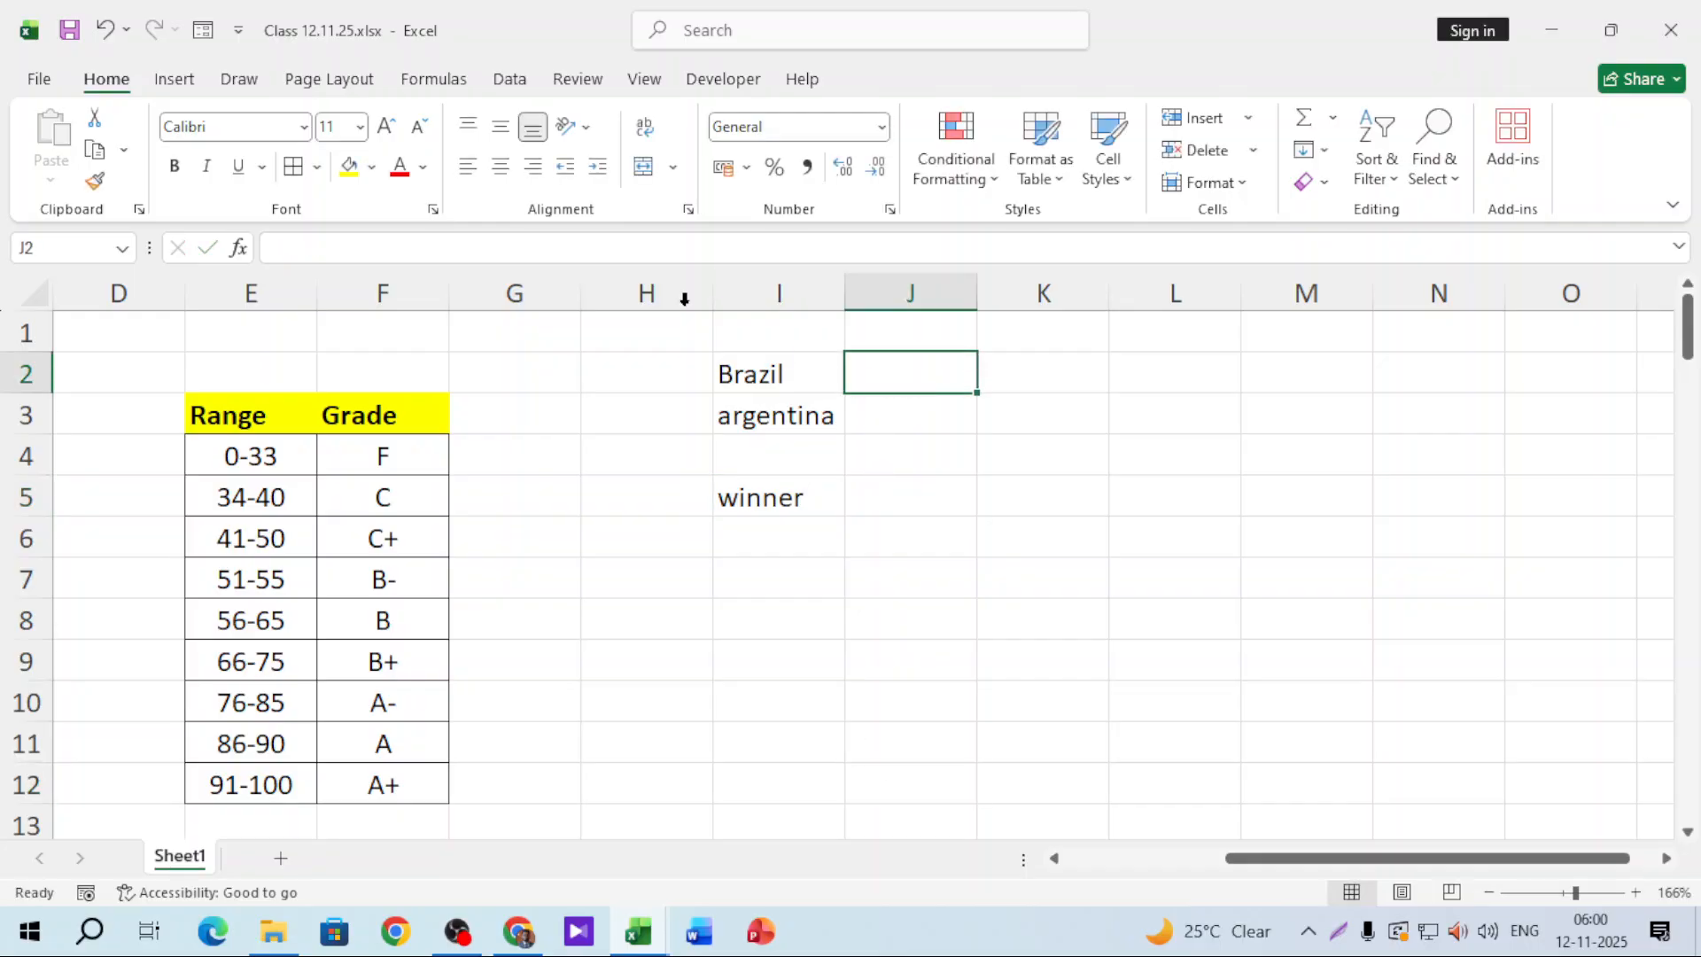
pyautogui.click(316, 167)
pyautogui.click(346, 484)
pyautogui.click(872, 422)
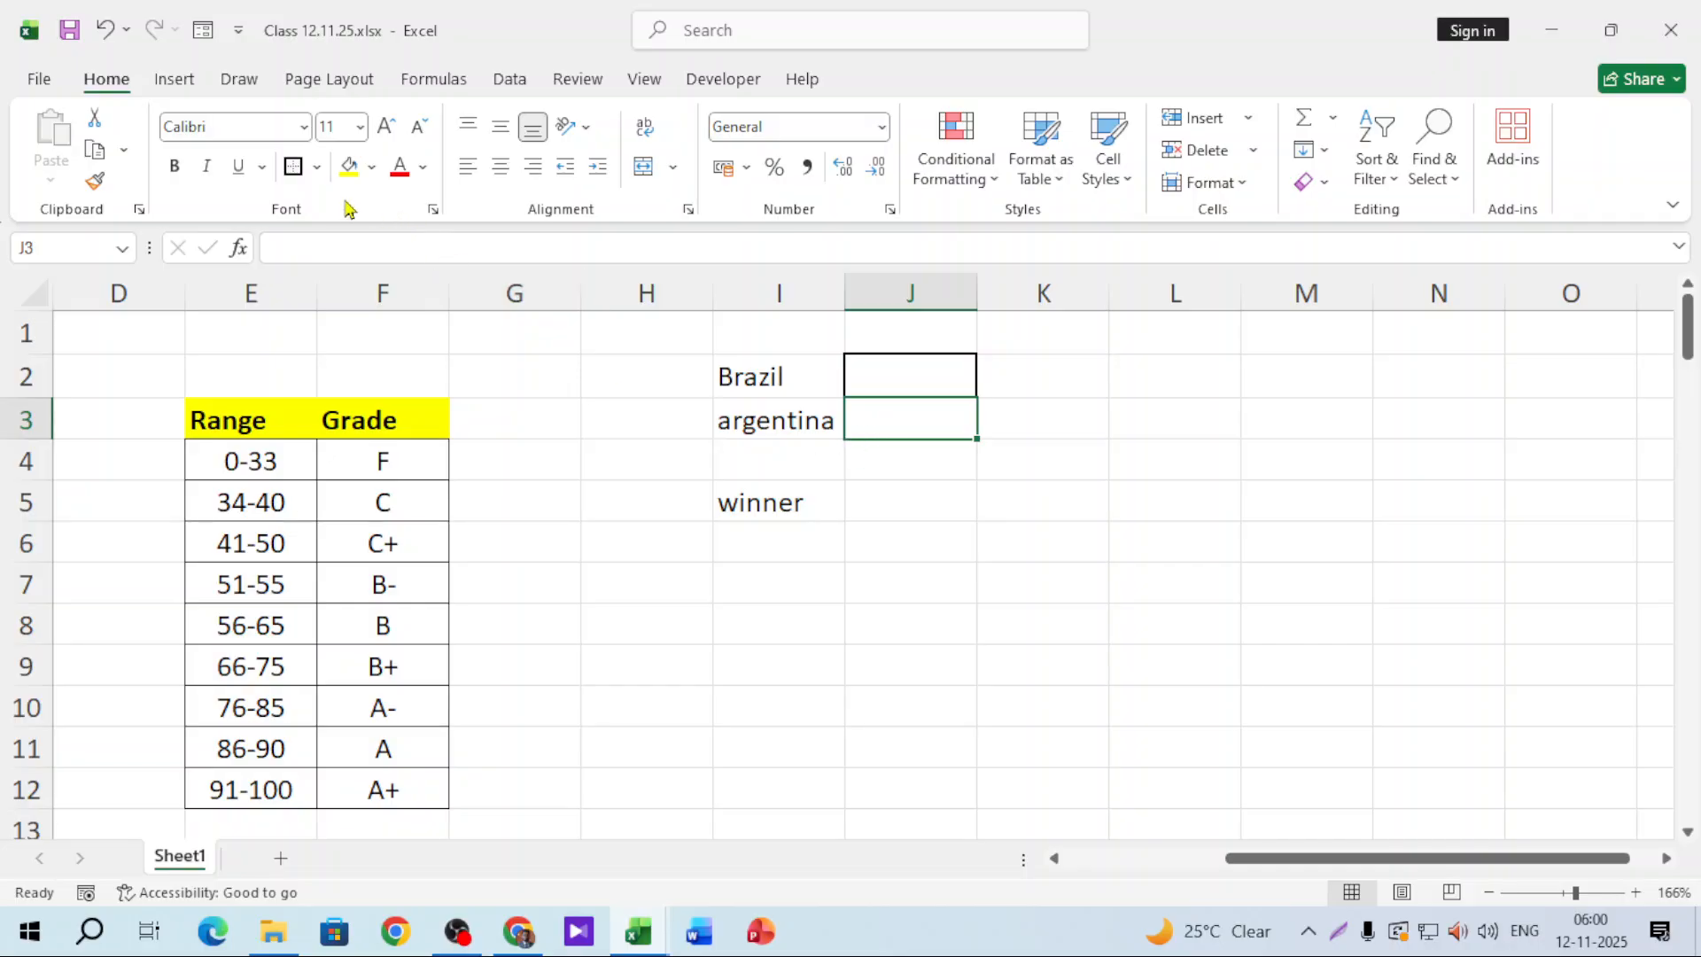
pyautogui.click(927, 513)
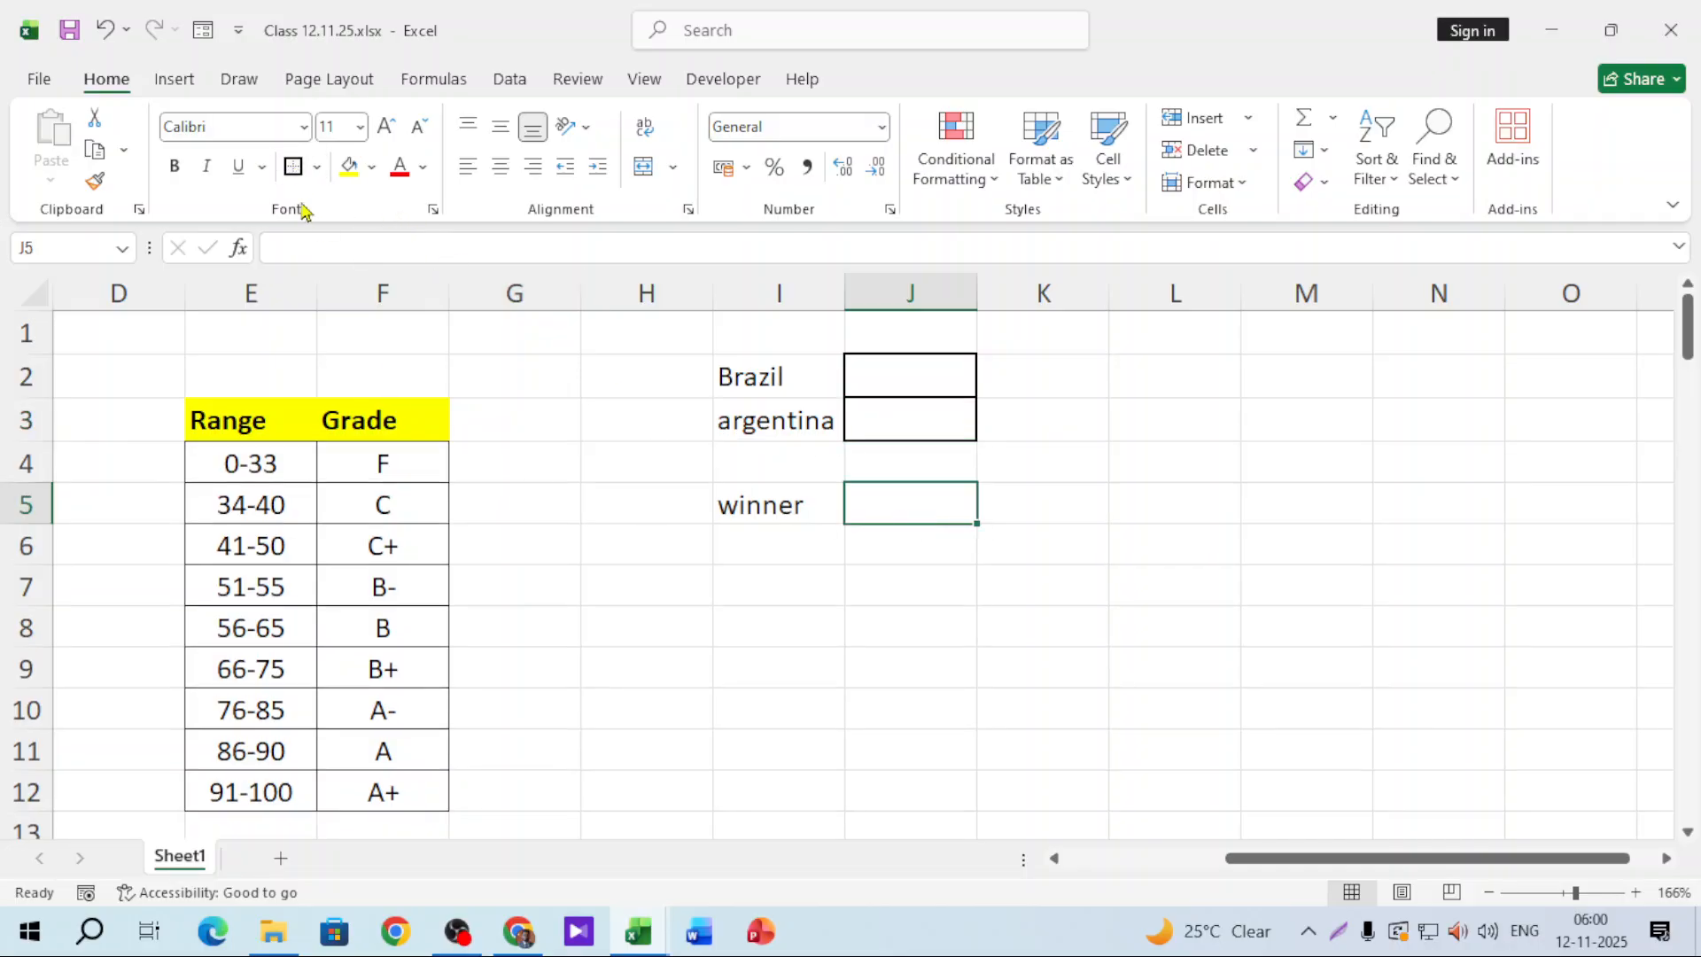
pyautogui.click(293, 166)
pyautogui.click(805, 390)
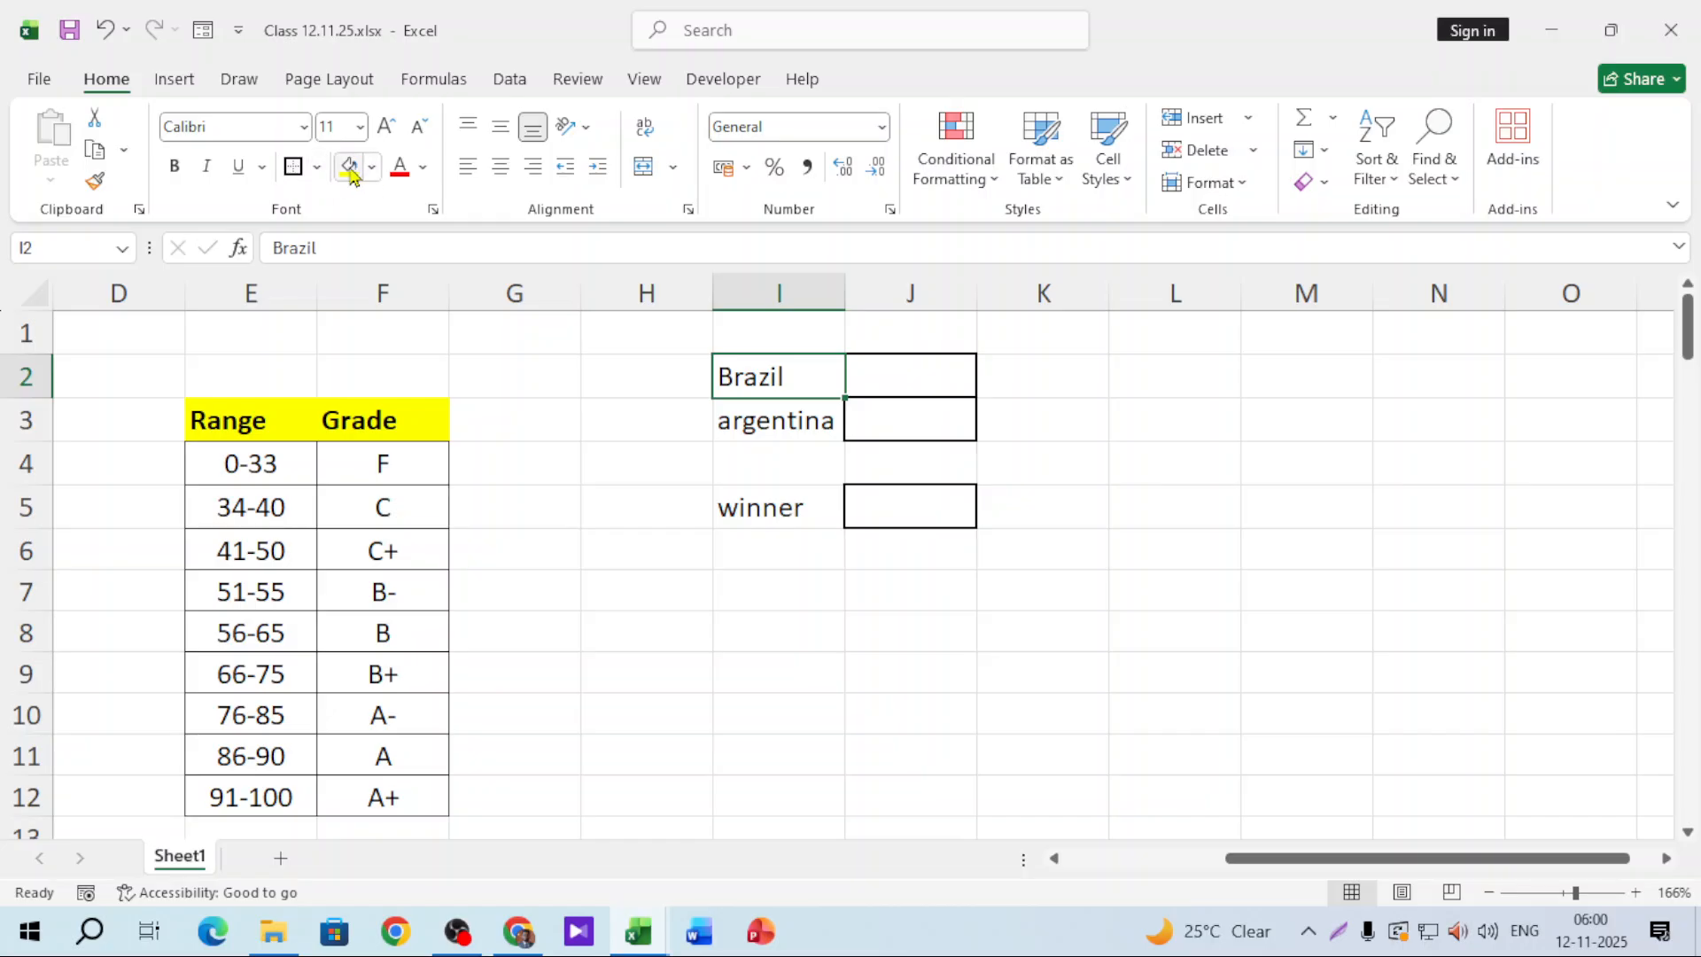
# Step: Fill the Brazil label yellow, argentina light blue, and winner dark navy
pyautogui.click(350, 167)
pyautogui.click(739, 424)
pyautogui.click(371, 166)
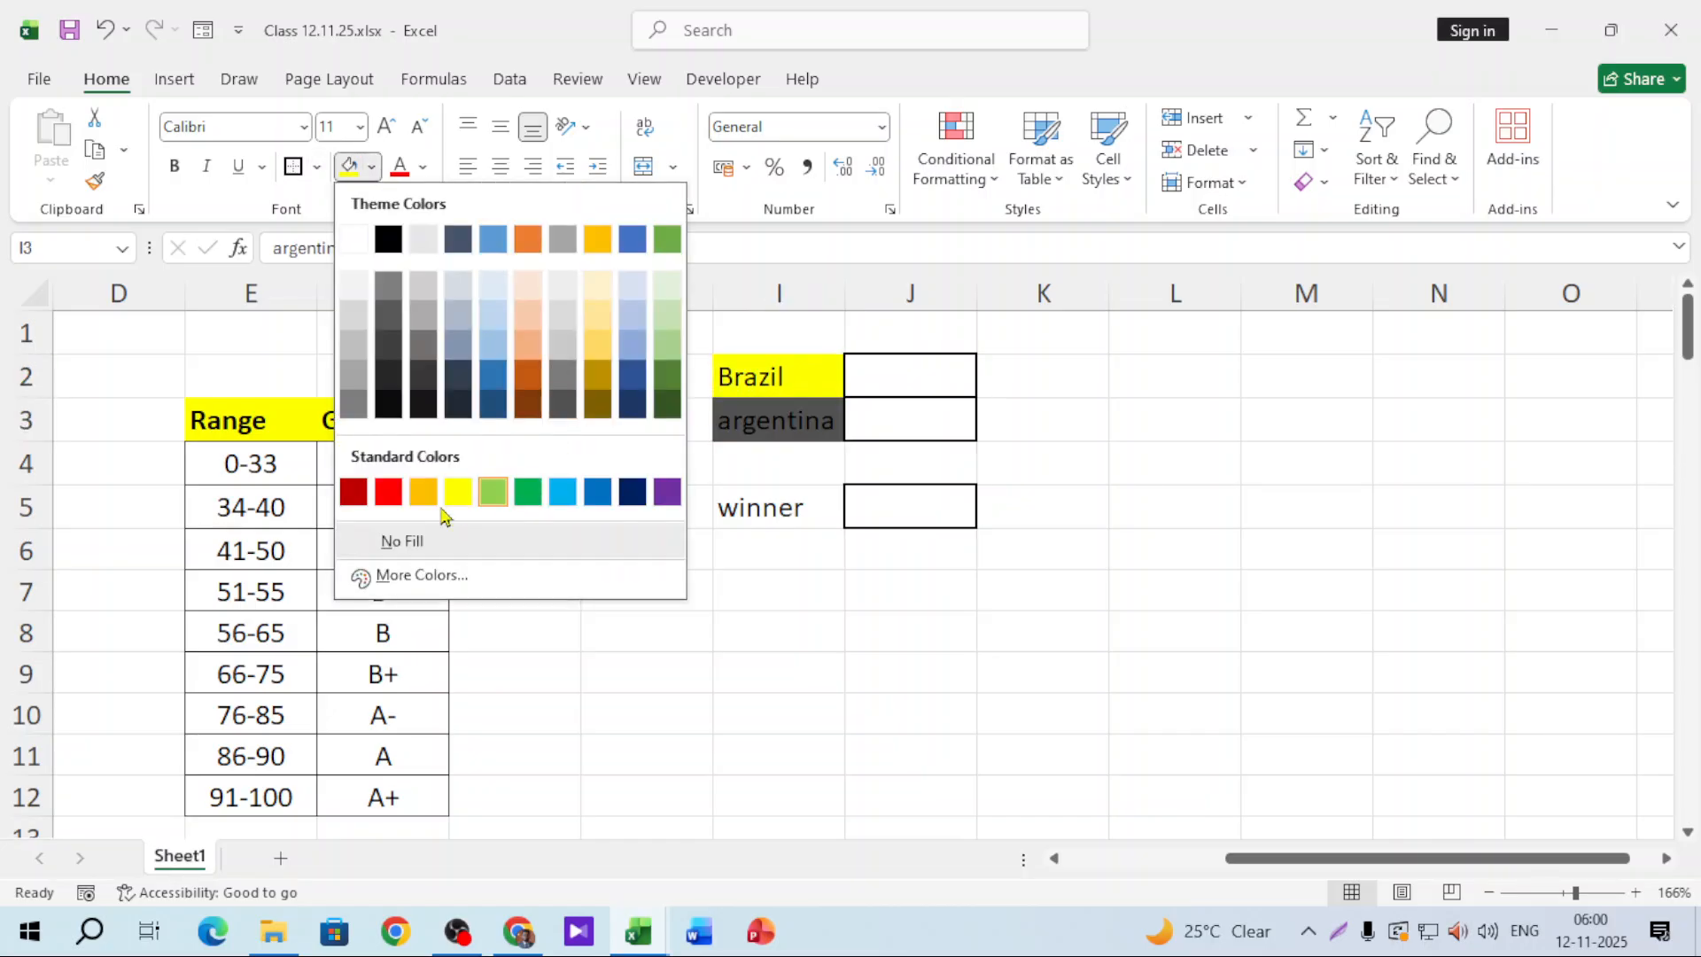
pyautogui.click(562, 490)
pyautogui.click(800, 520)
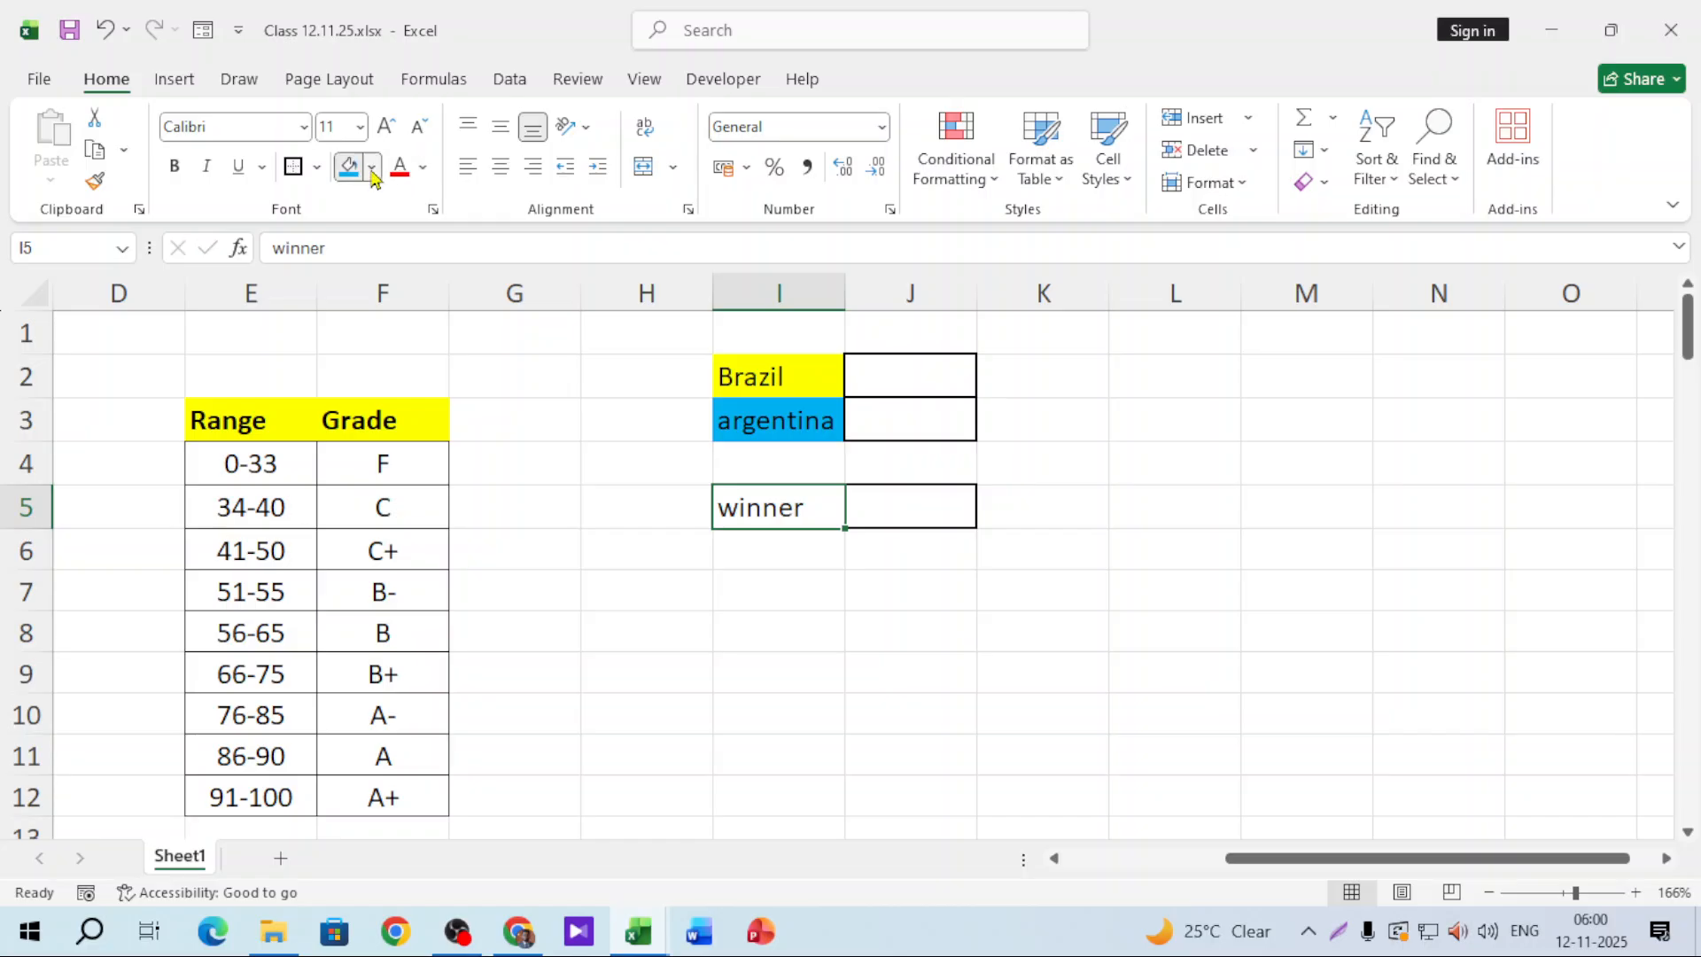
pyautogui.click(371, 167)
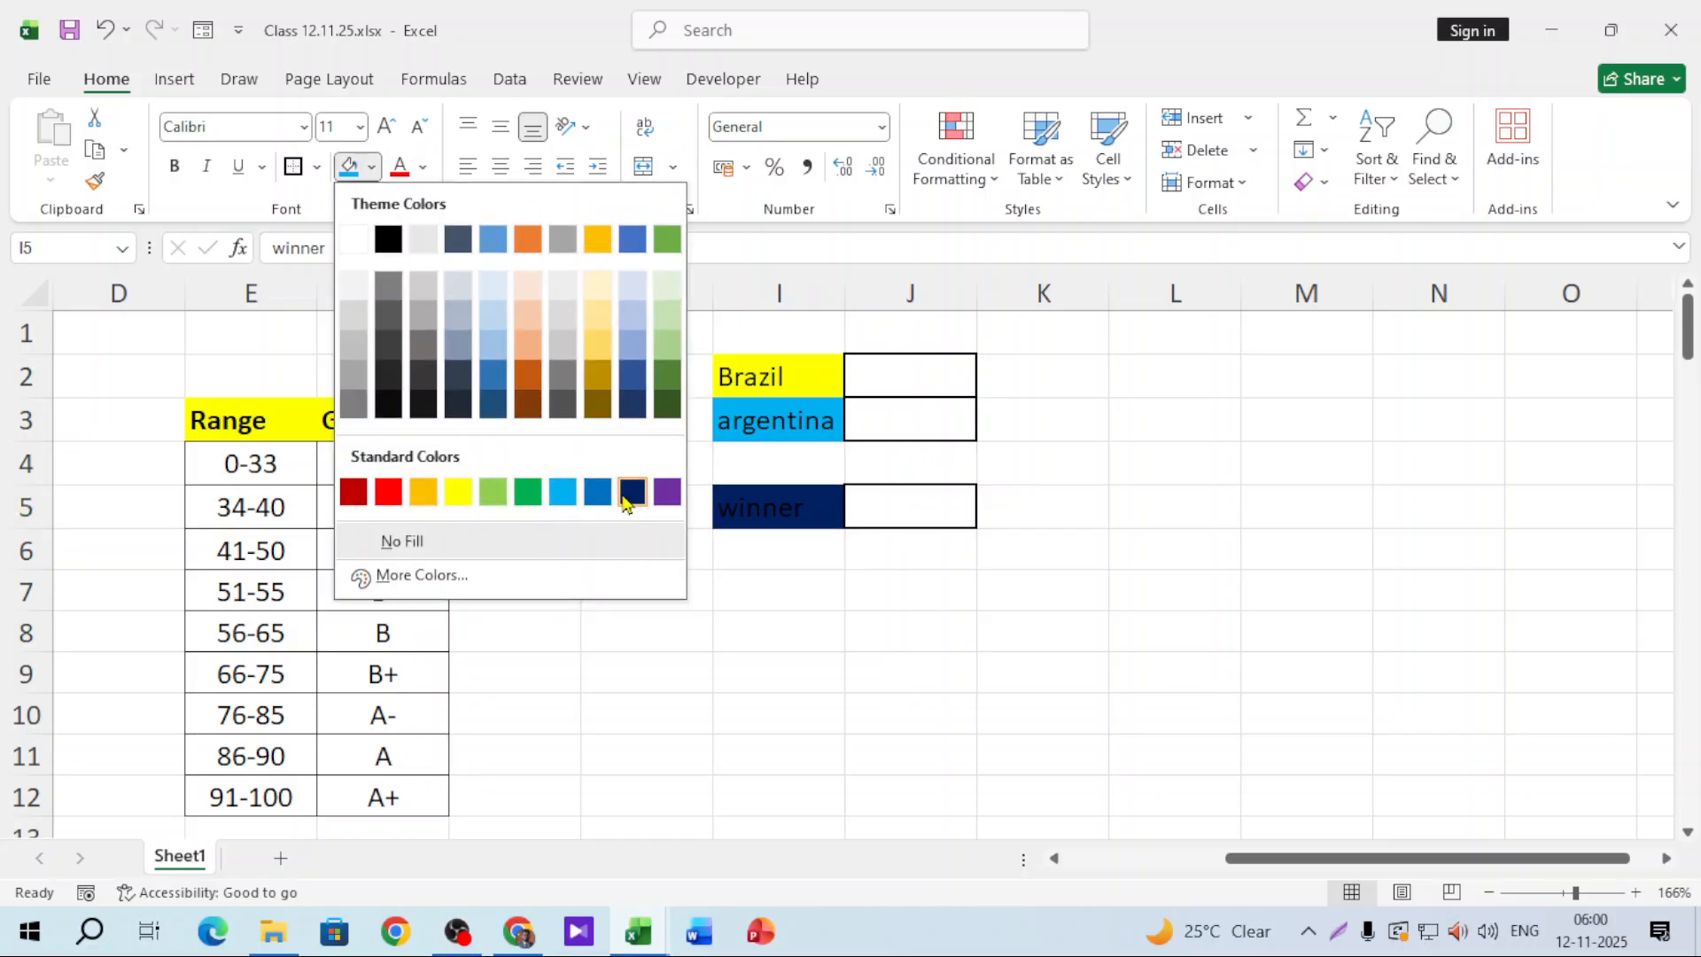
pyautogui.click(630, 491)
# Step: Make the winner label text white and check the new formatting on the score cells
pyautogui.click(413, 172)
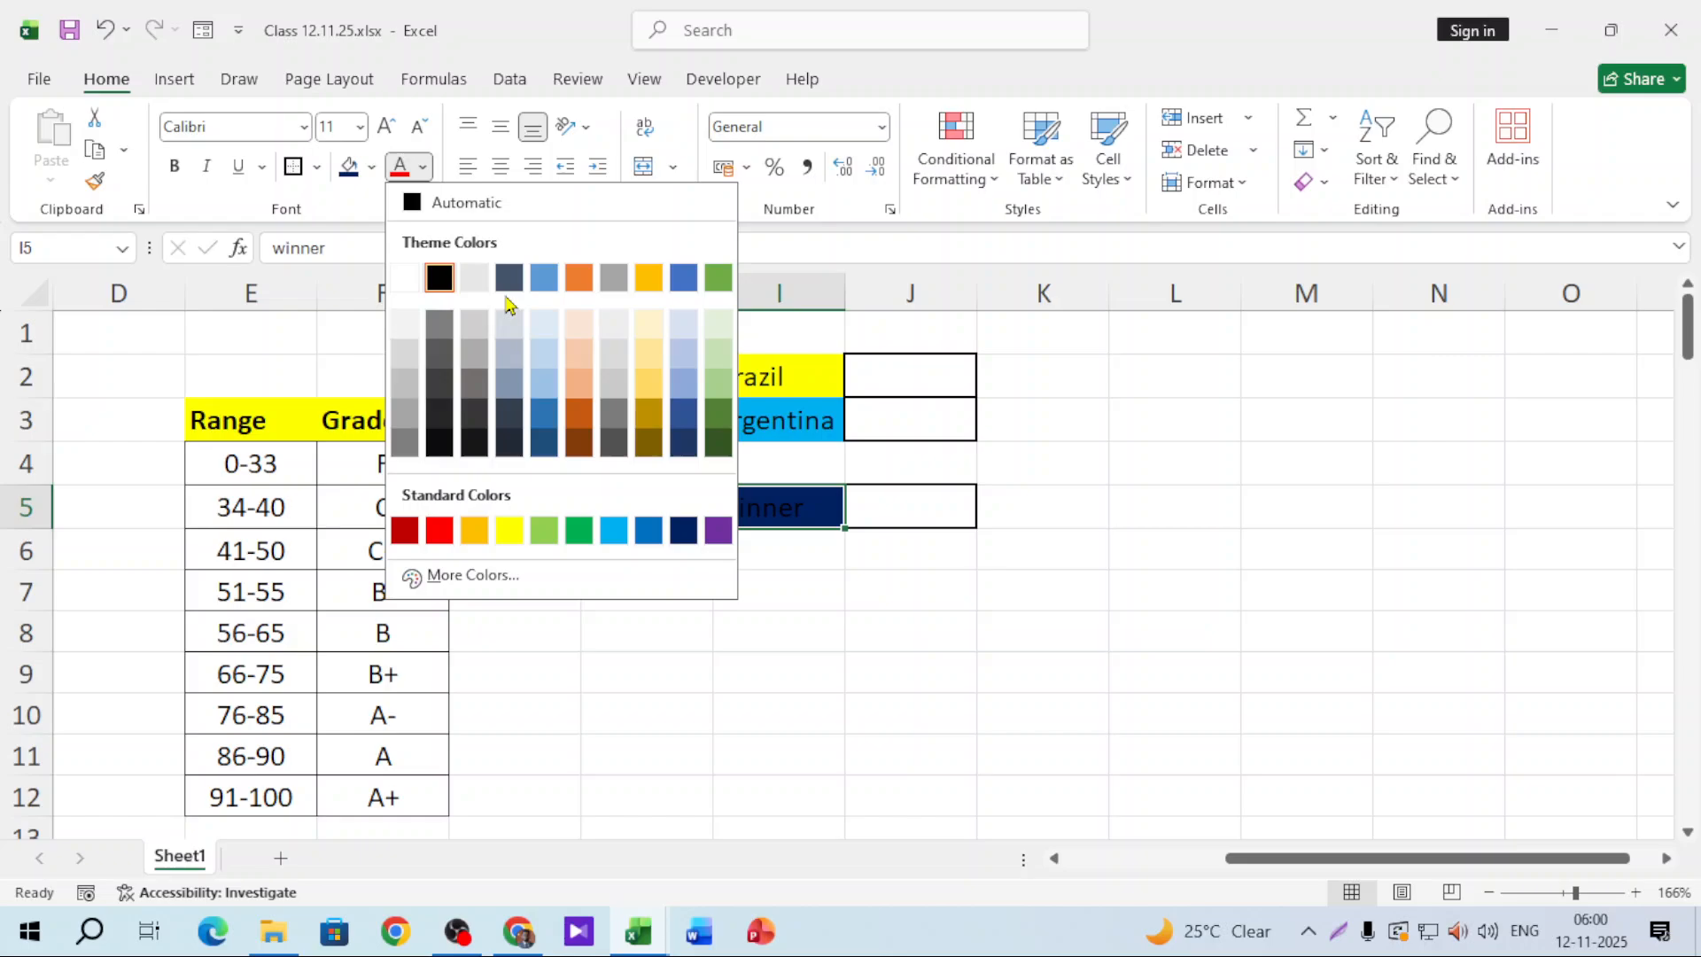
pyautogui.click(428, 275)
pyautogui.click(886, 596)
pyautogui.moveTo(951, 374); pyautogui.dragTo(938, 445)
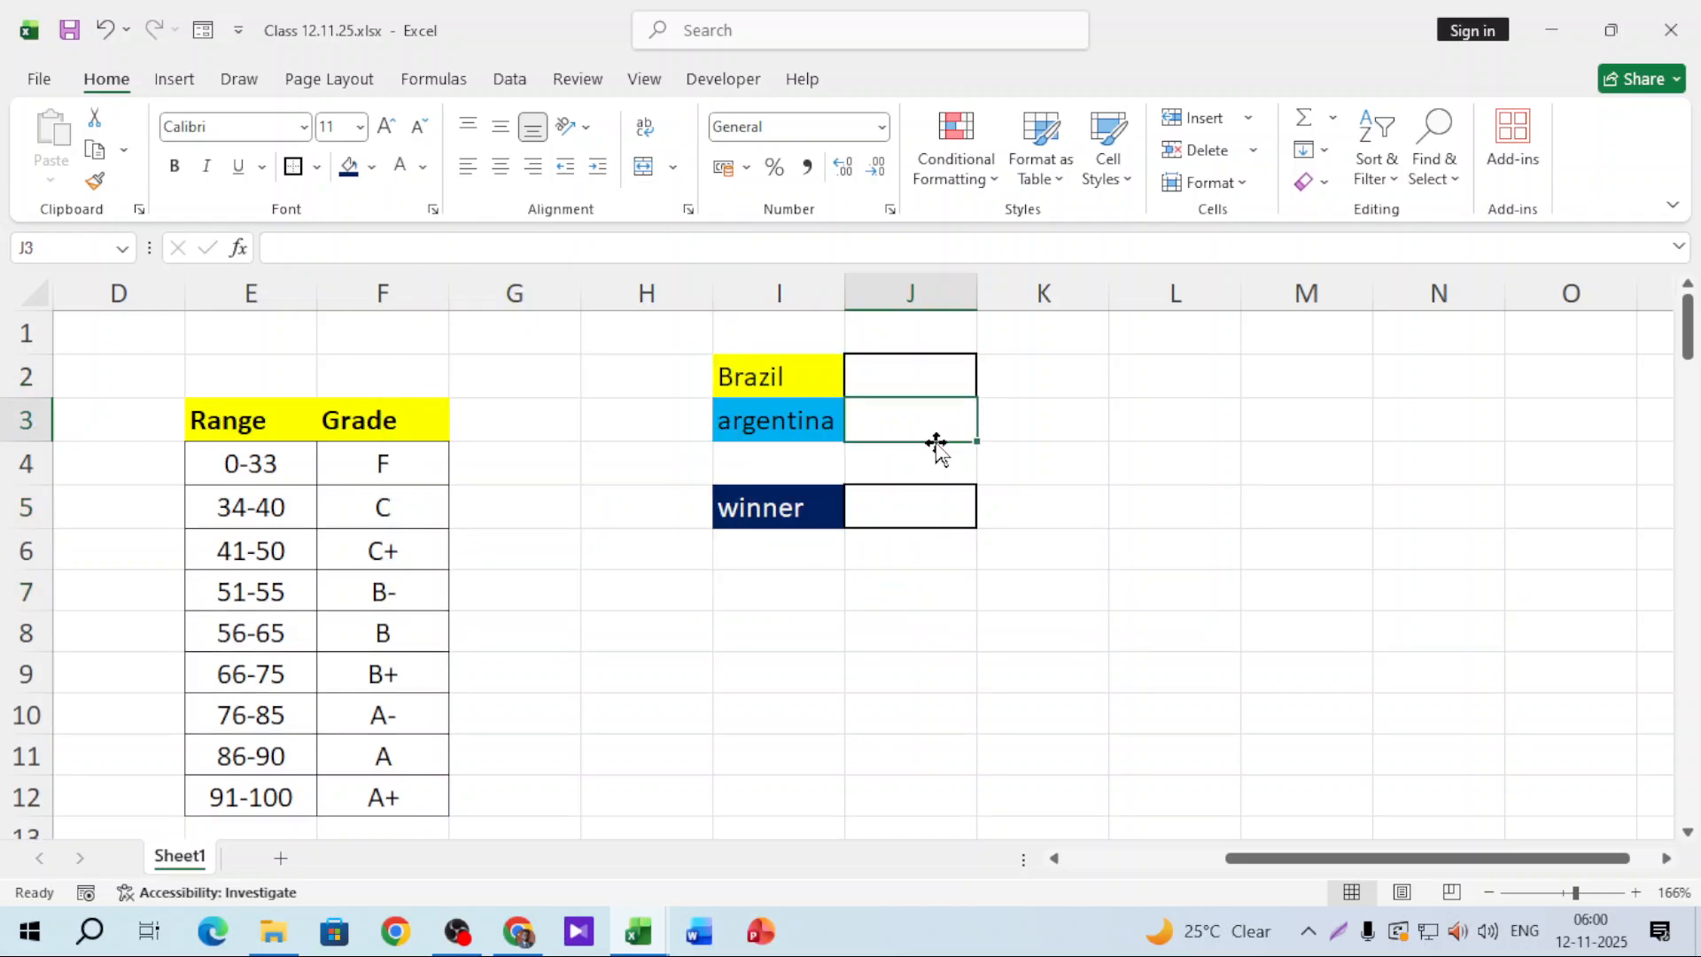
pyautogui.click(935, 508)
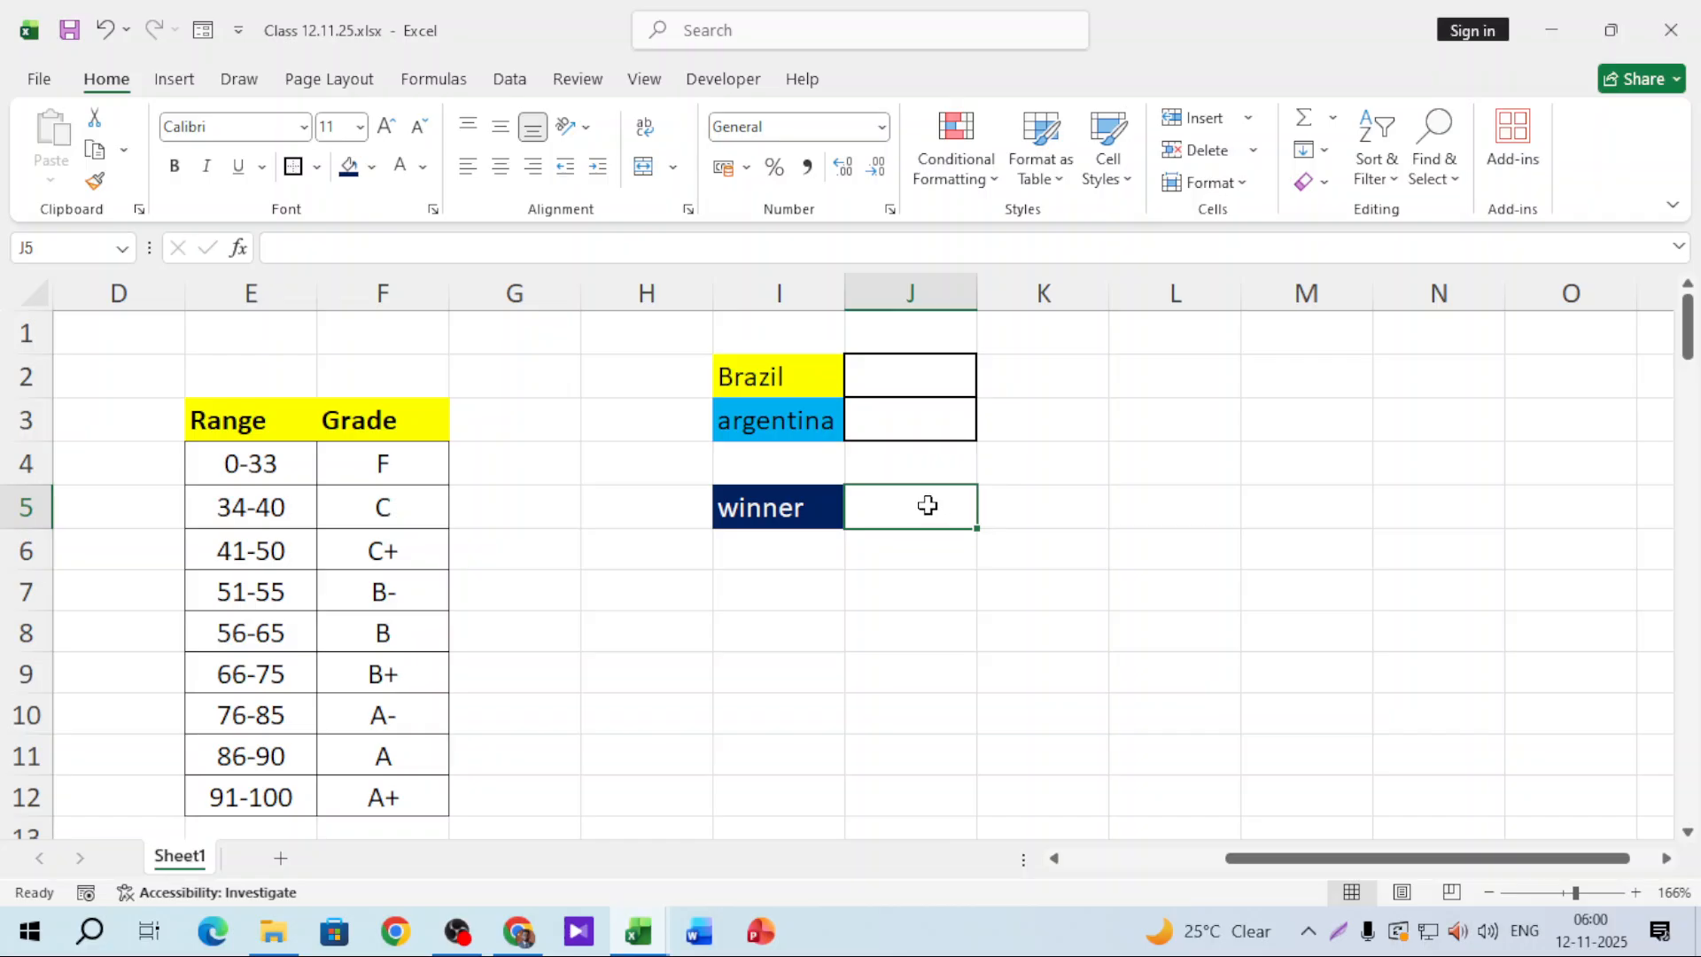
# Step: In J5, type the winner formula =IF(J2>J3,"Brazil","Argentina" comparing the two scores
pyautogui.click(926, 372)
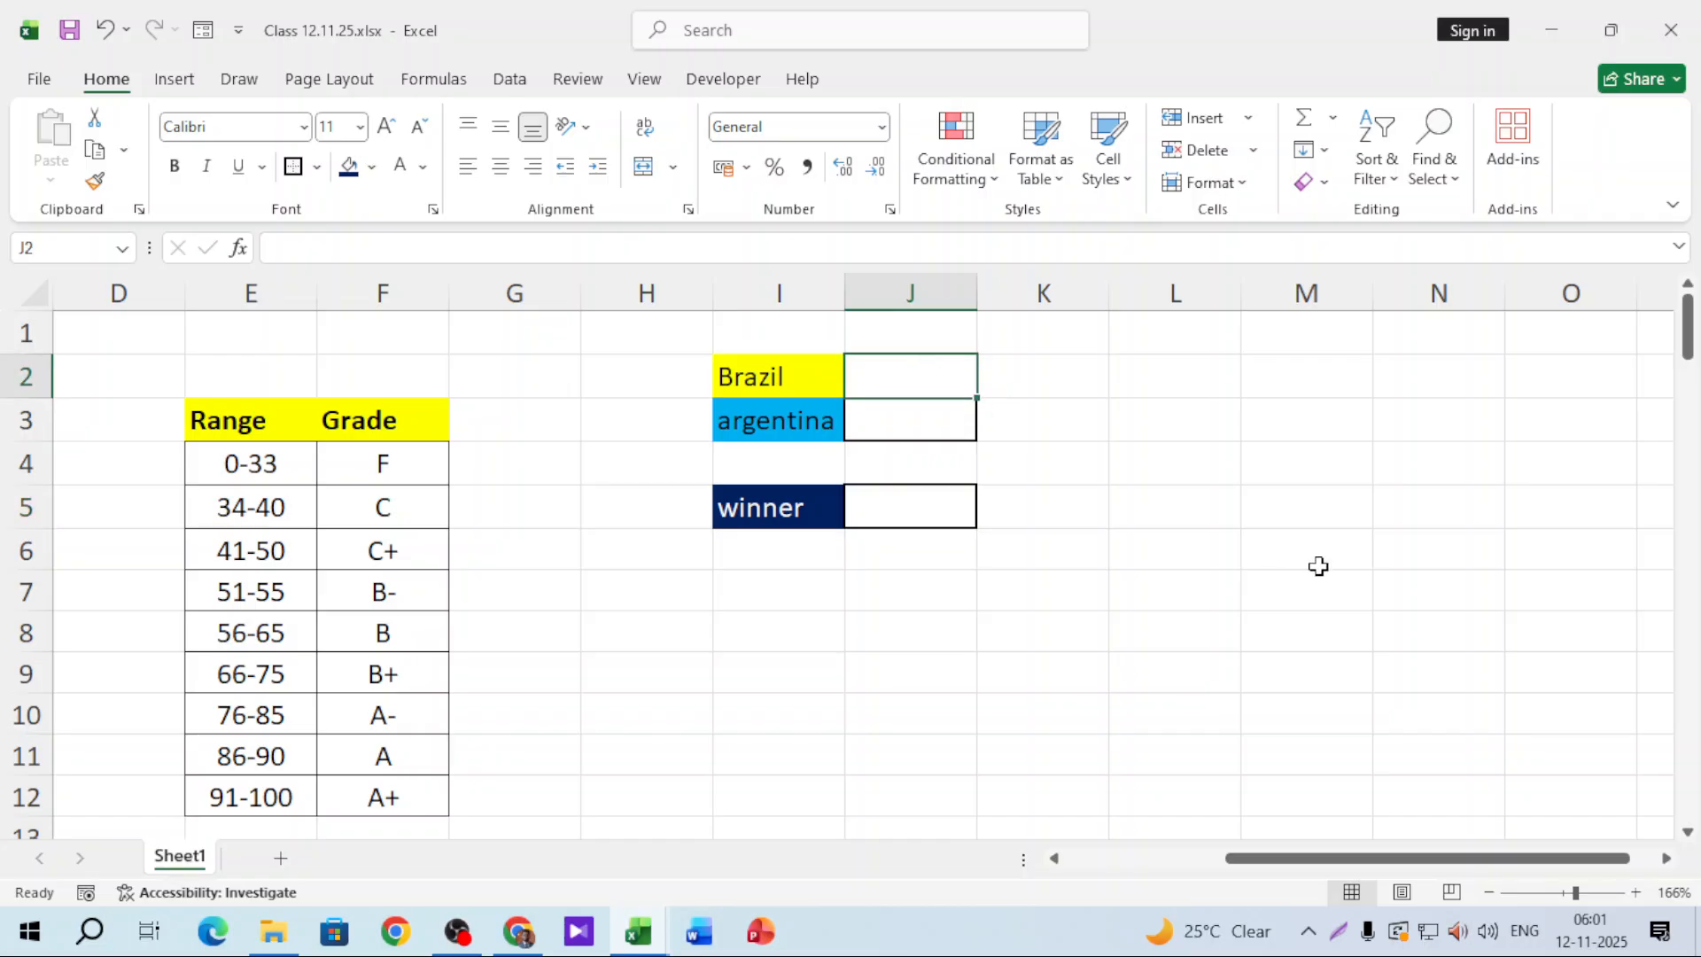
pyautogui.click(930, 500)
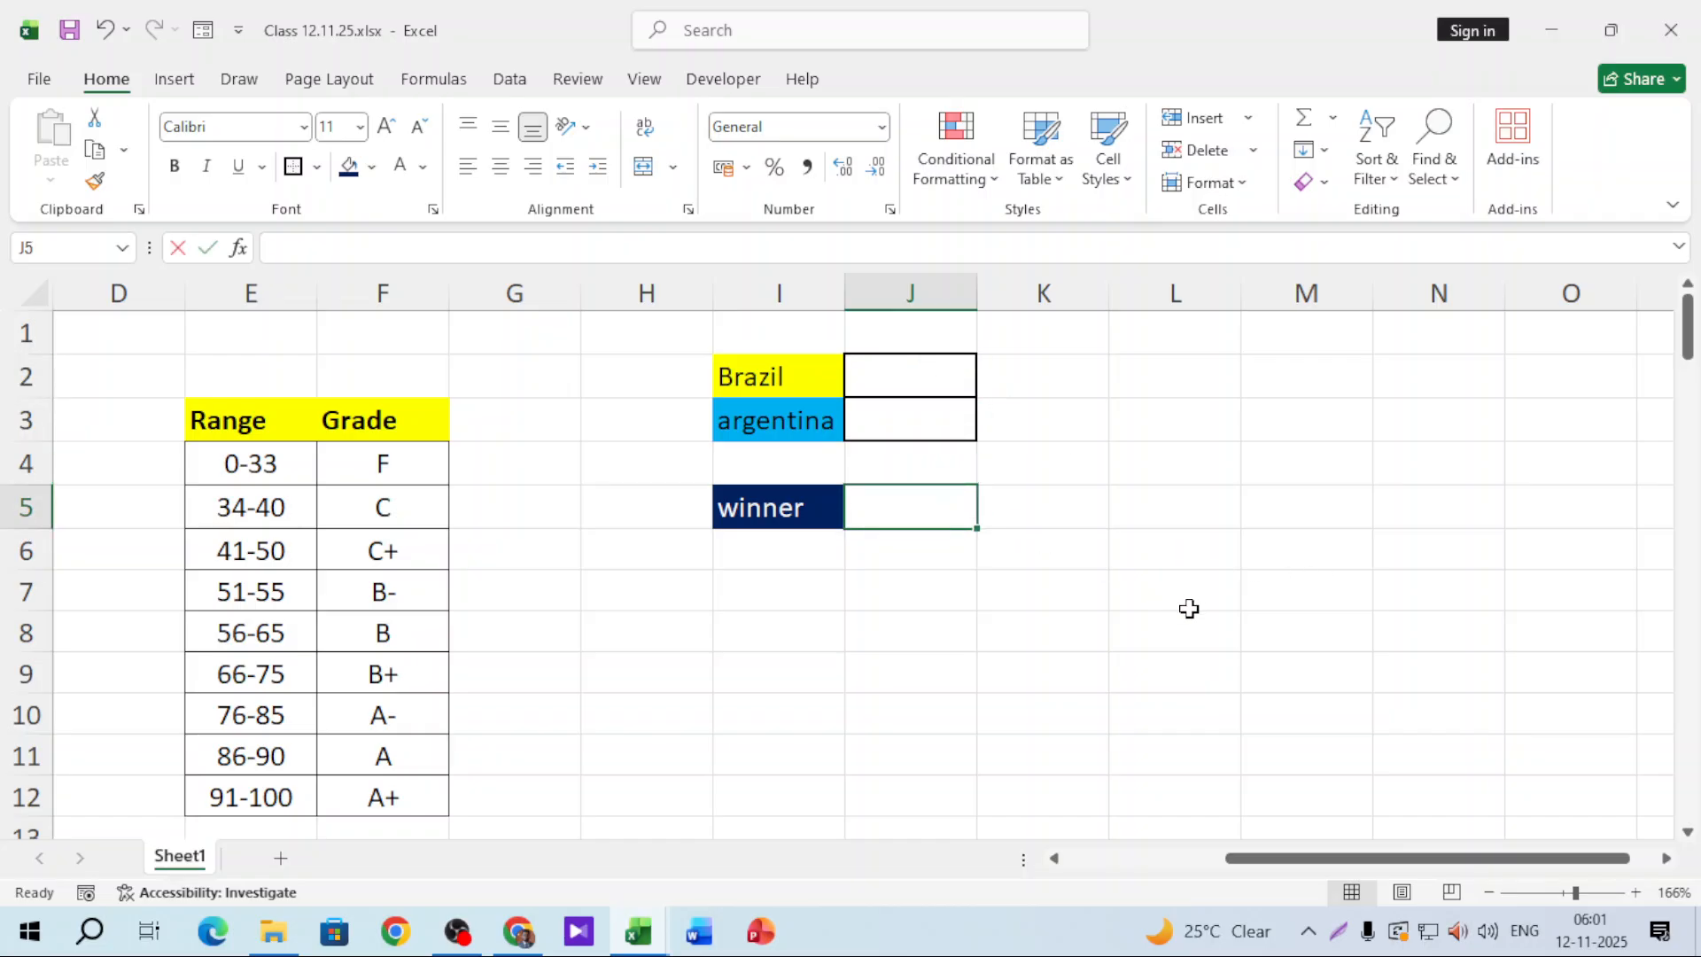
pyautogui.write('=if')
pyautogui.press('Tab')
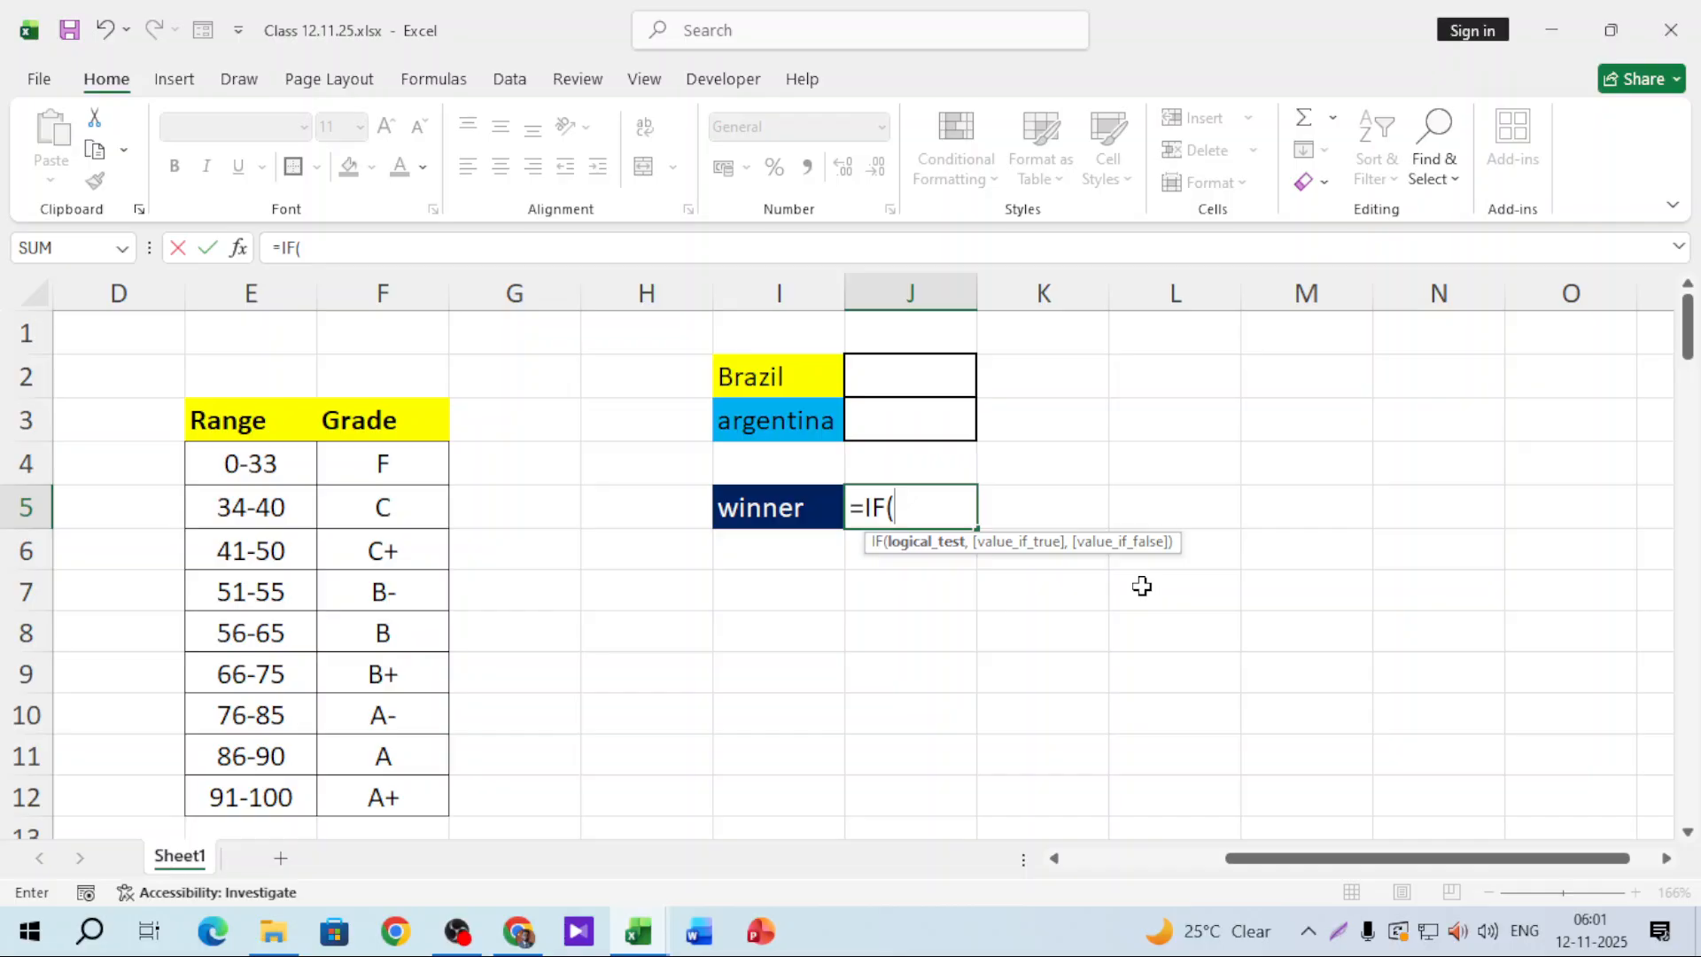
pyautogui.click(866, 389)
pyautogui.write('>')
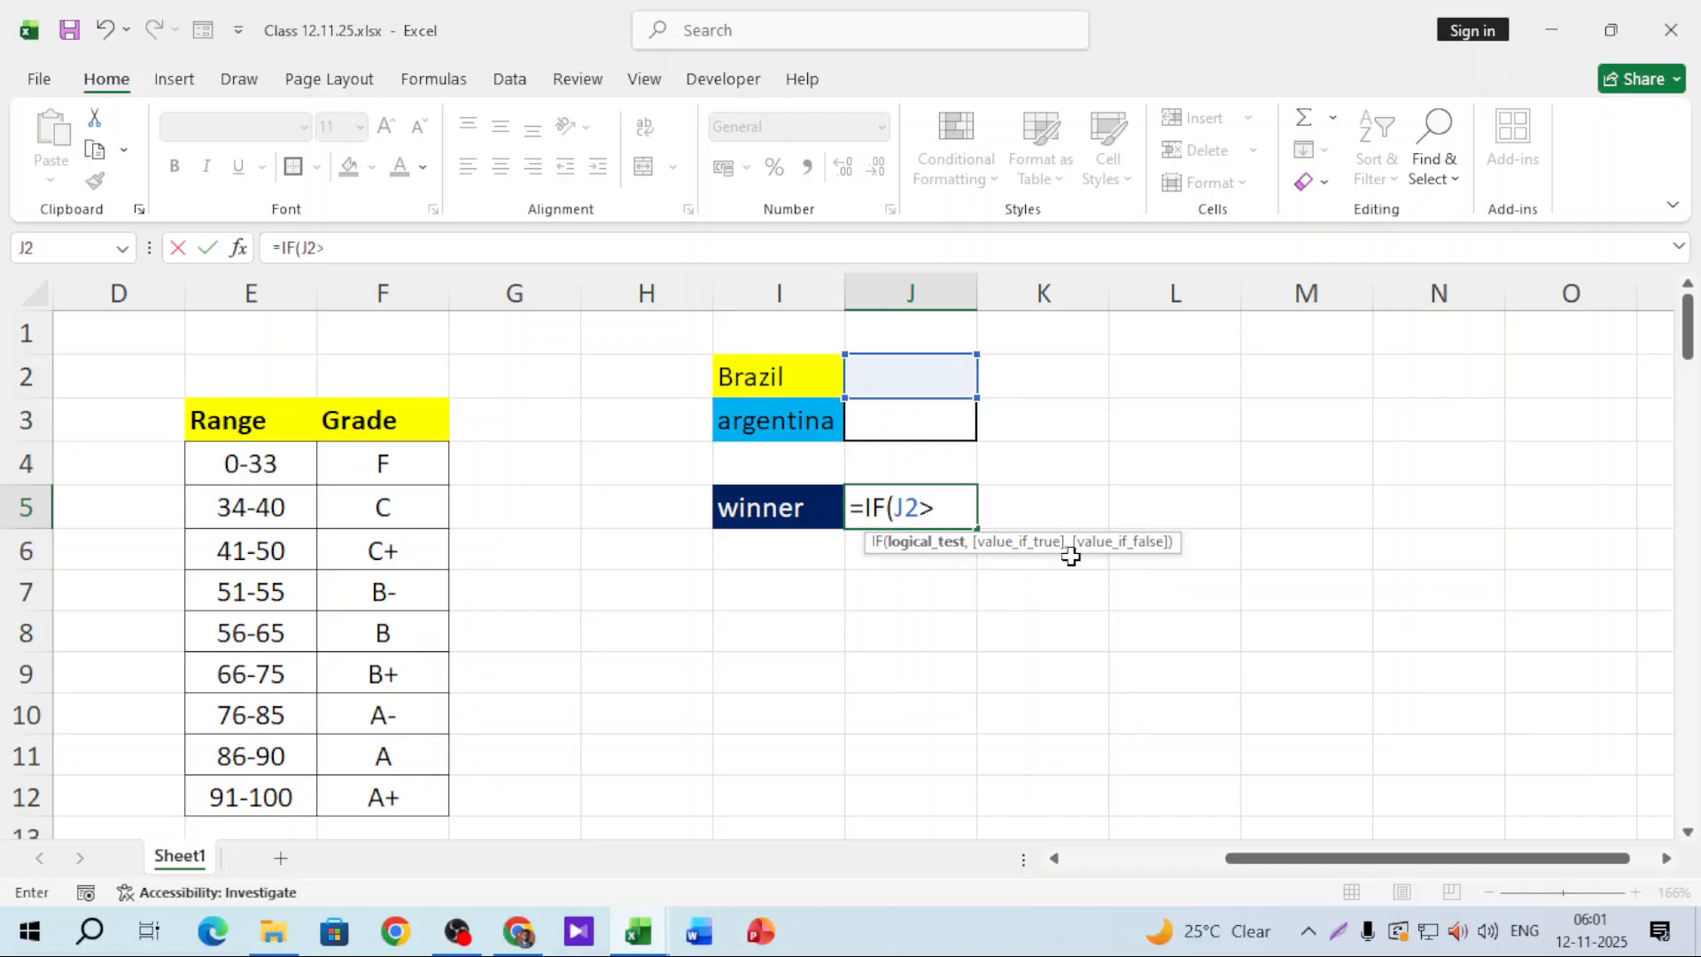
pyautogui.click(889, 419)
pyautogui.write(',')
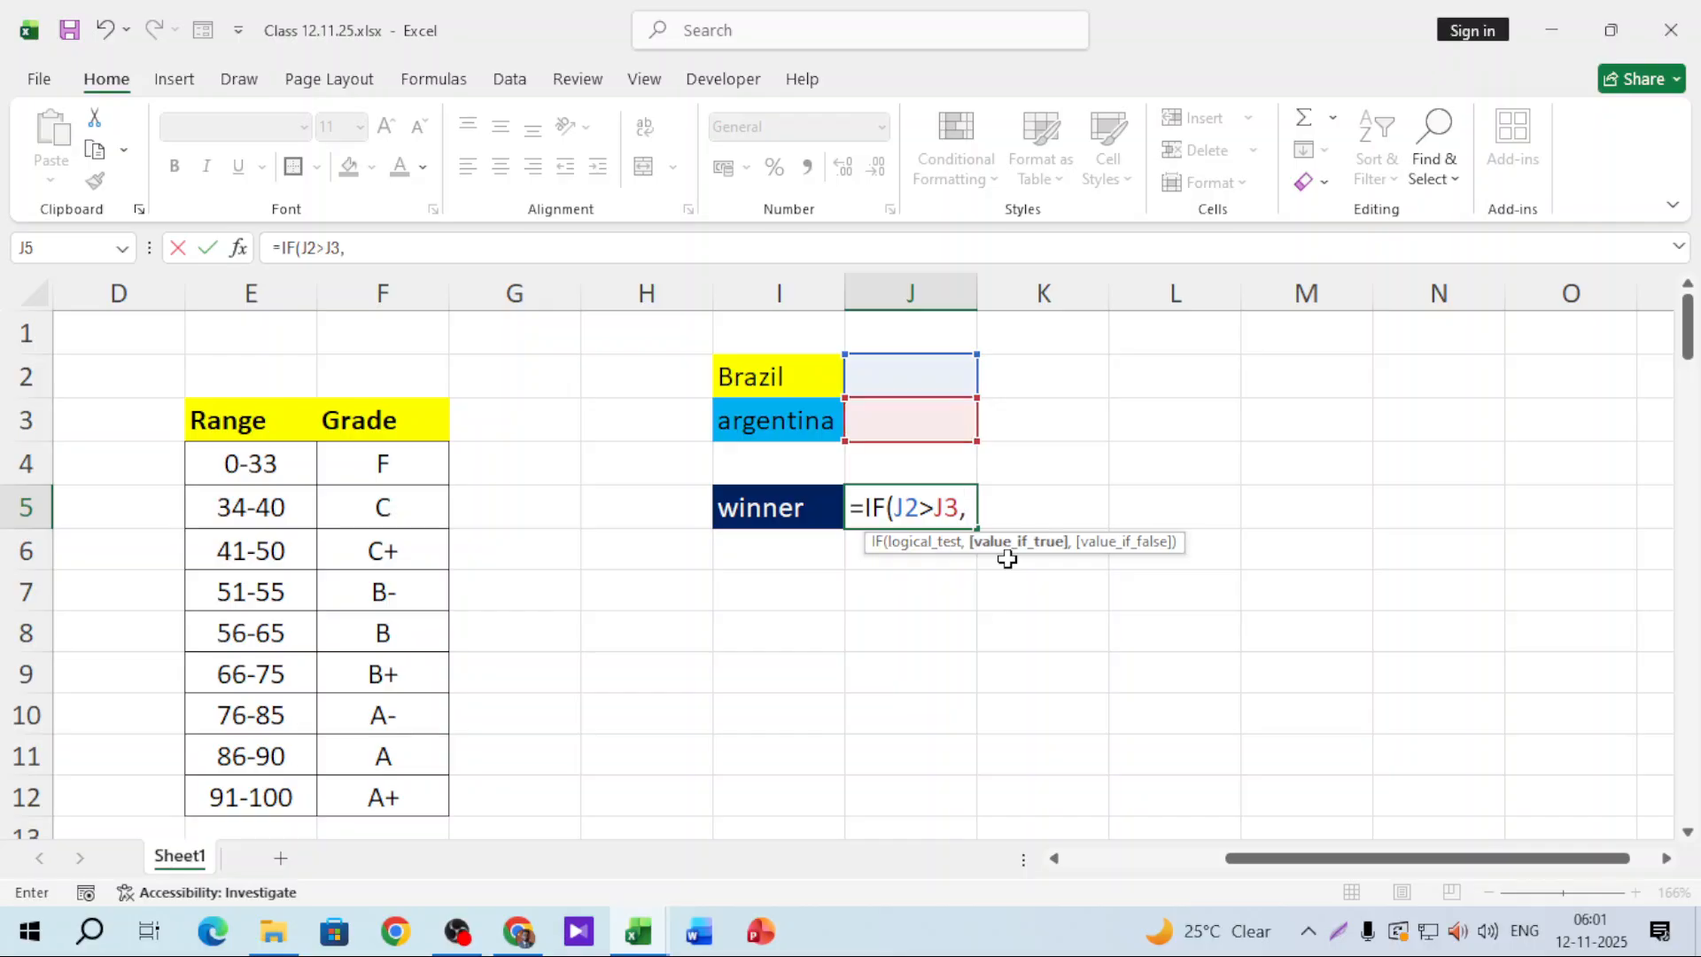
pyautogui.write('"Brazil')
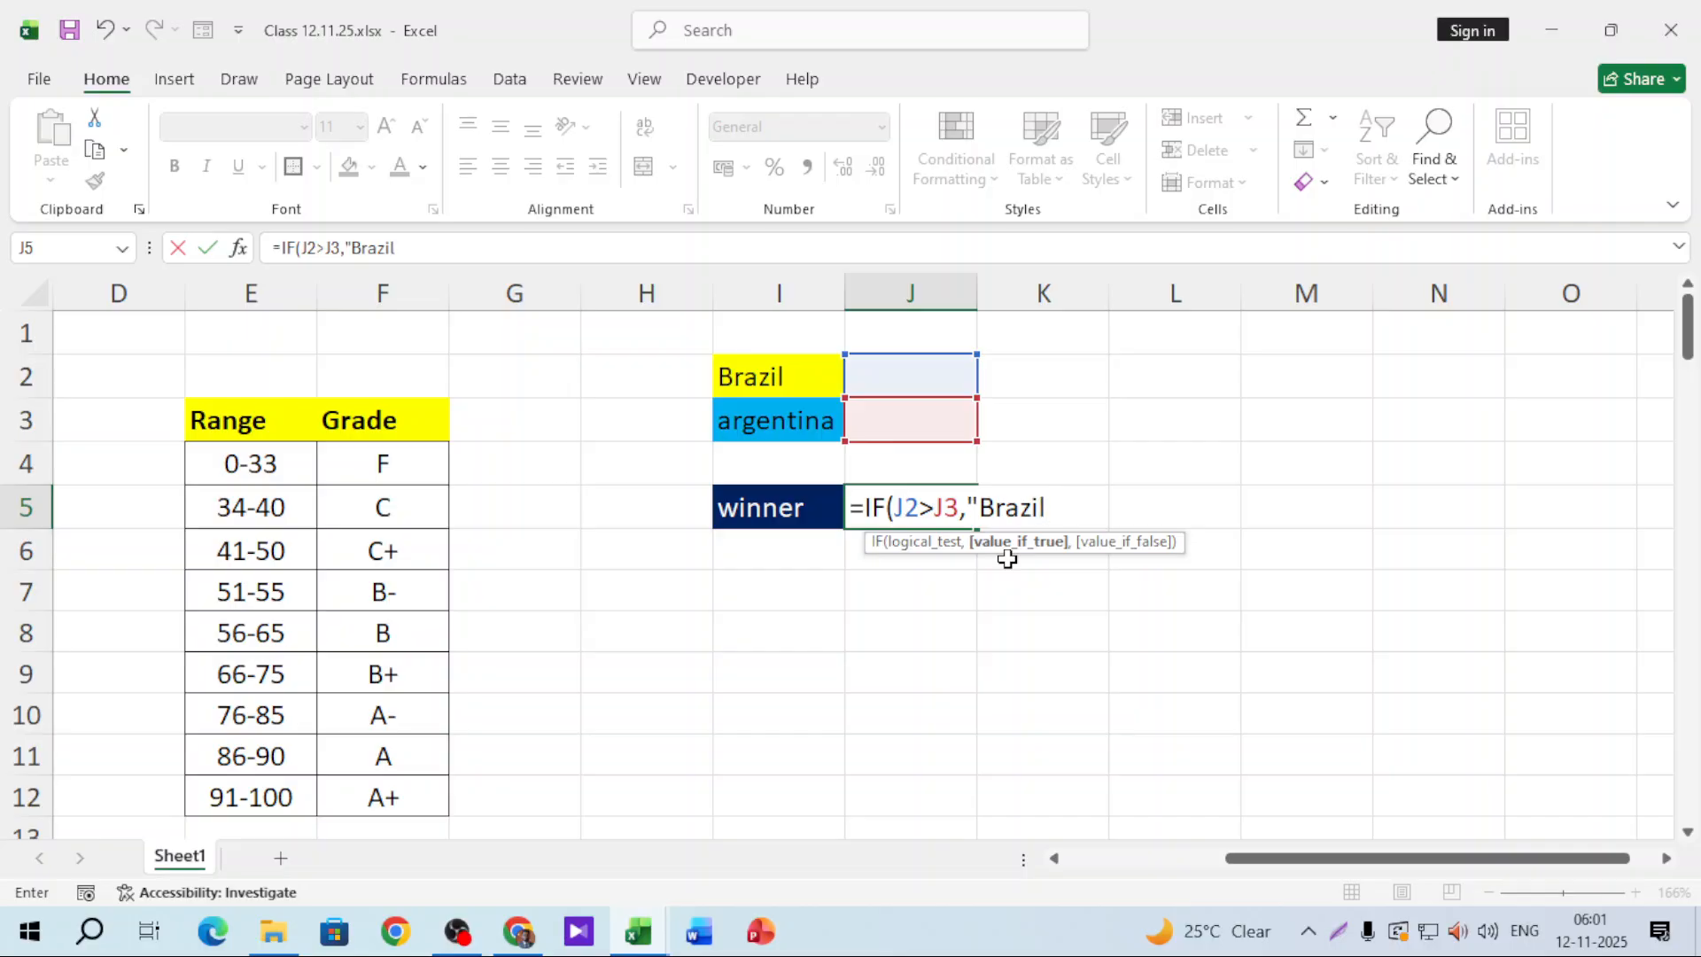
pyautogui.write('","A')
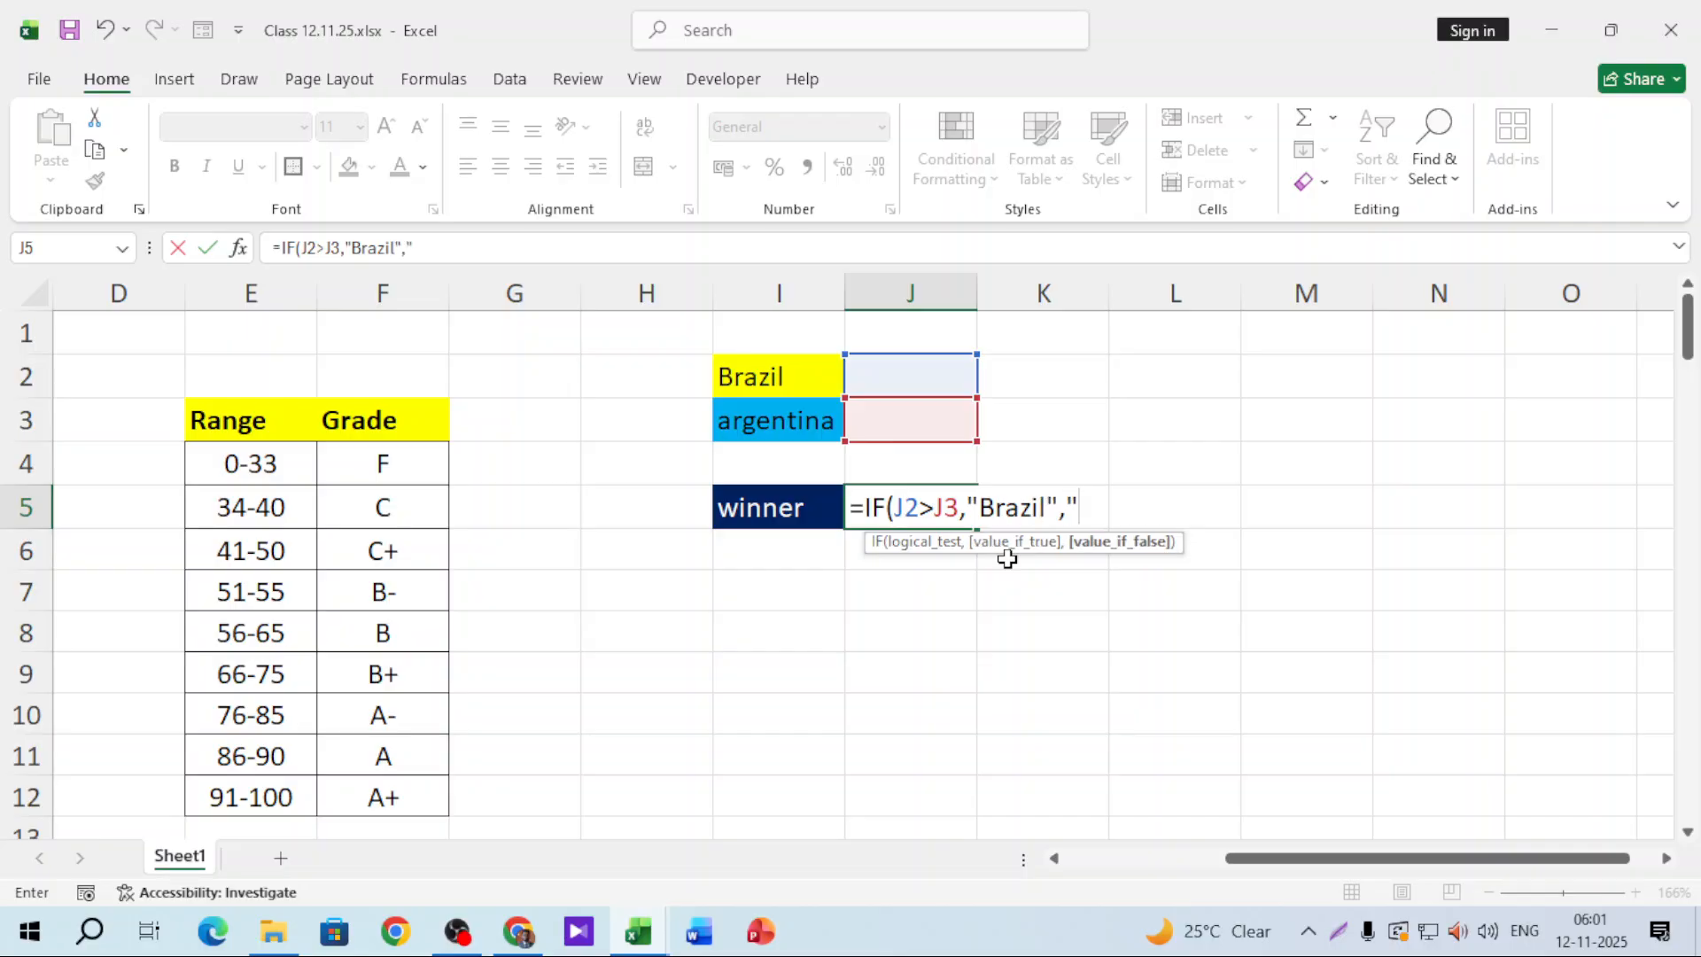
pyautogui.write('rgentina')
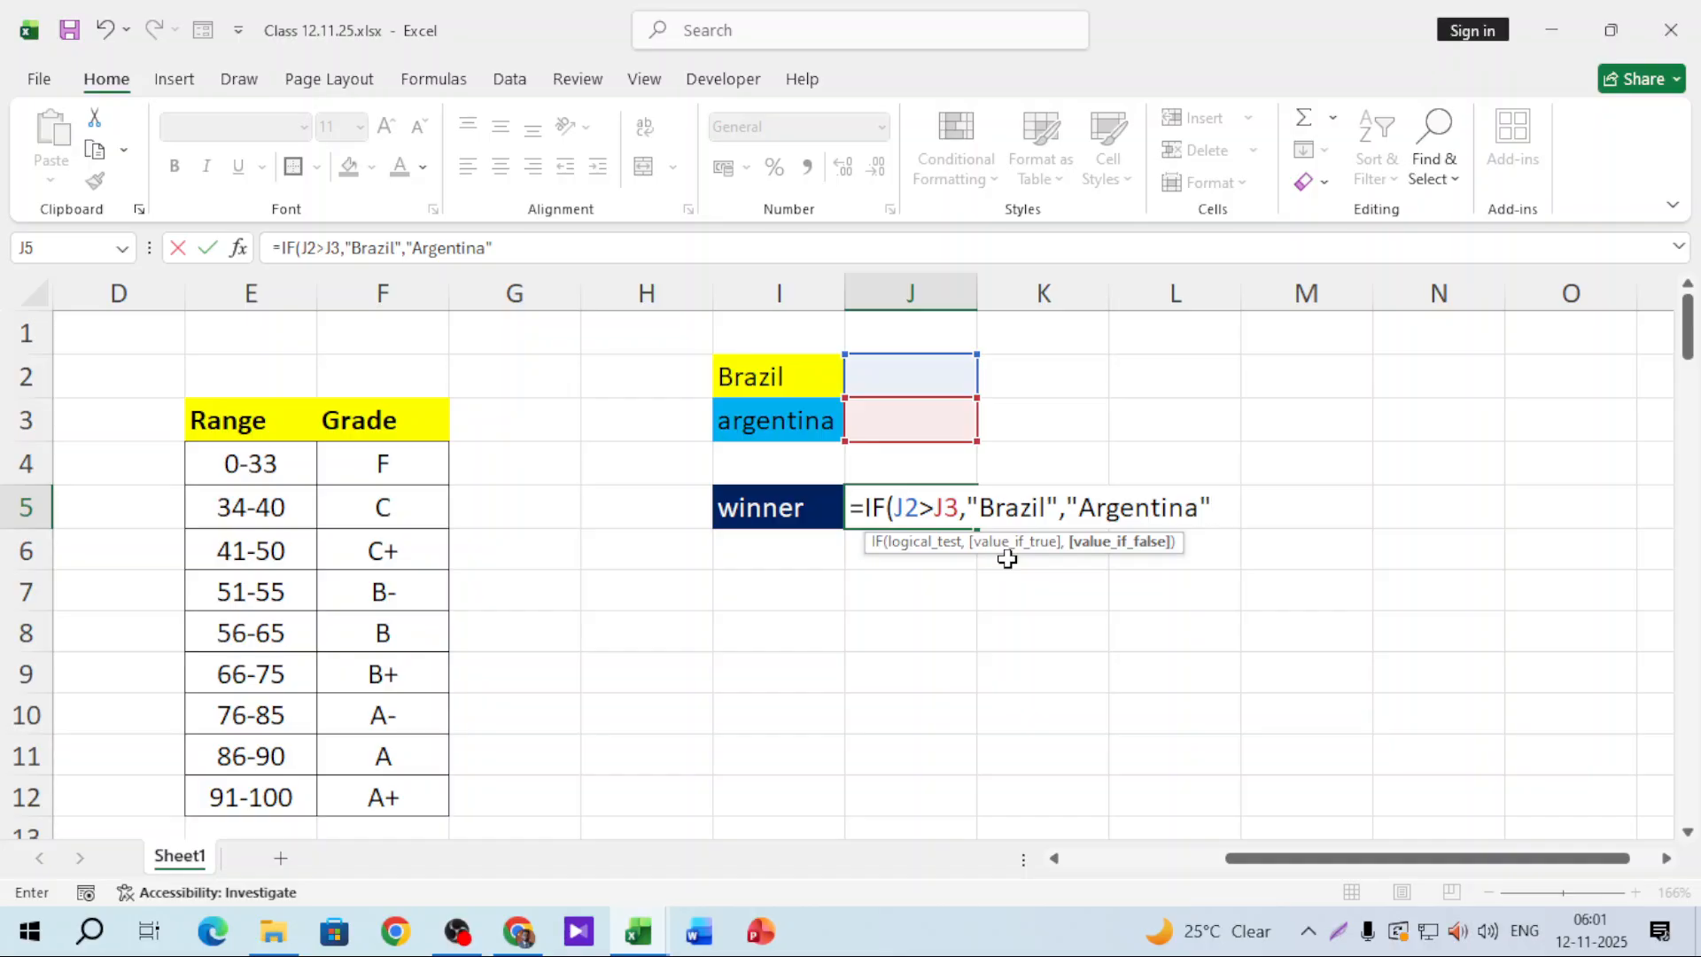
# Step: Rewrite J5 as =IF(J2>J3,"brazil",IF(J2=J3,"Draw","Argentina")) so tied scores show Draw
pyautogui.press('BackSpace')
pyautogui.press('BackSpace')
pyautogui.press('BackSpace')
pyautogui.press('BackSpace')
pyautogui.press('BackSpace')
pyautogui.press('BackSpace')
pyautogui.press('BackSpace')
pyautogui.press('BackSpace')
pyautogui.press('BackSpace')
pyautogui.press('BackSpace')
pyautogui.press('BackSpace')
pyautogui.press('BackSpace')
pyautogui.press('BackSpace')
pyautogui.press('BackSpace')
pyautogui.press('BackSpace')
pyautogui.press('BackSpace')
pyautogui.press('BackSpace')
pyautogui.press('BackSpace')
pyautogui.press('BackSpace')
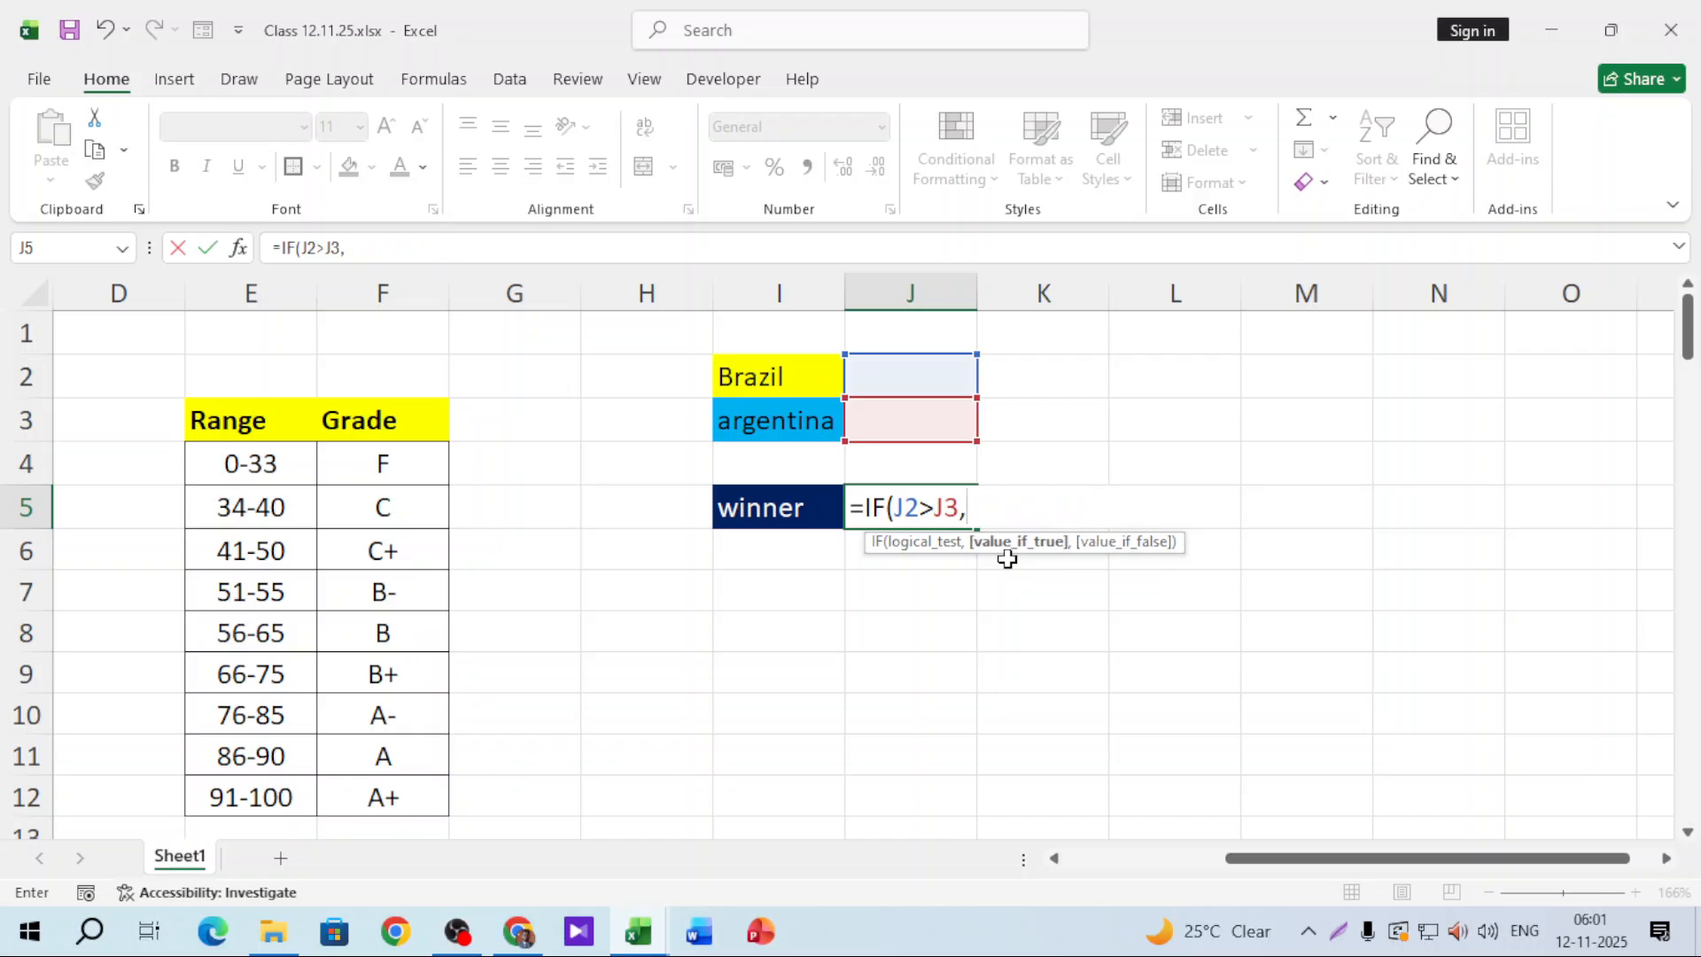
pyautogui.write('"brazil')
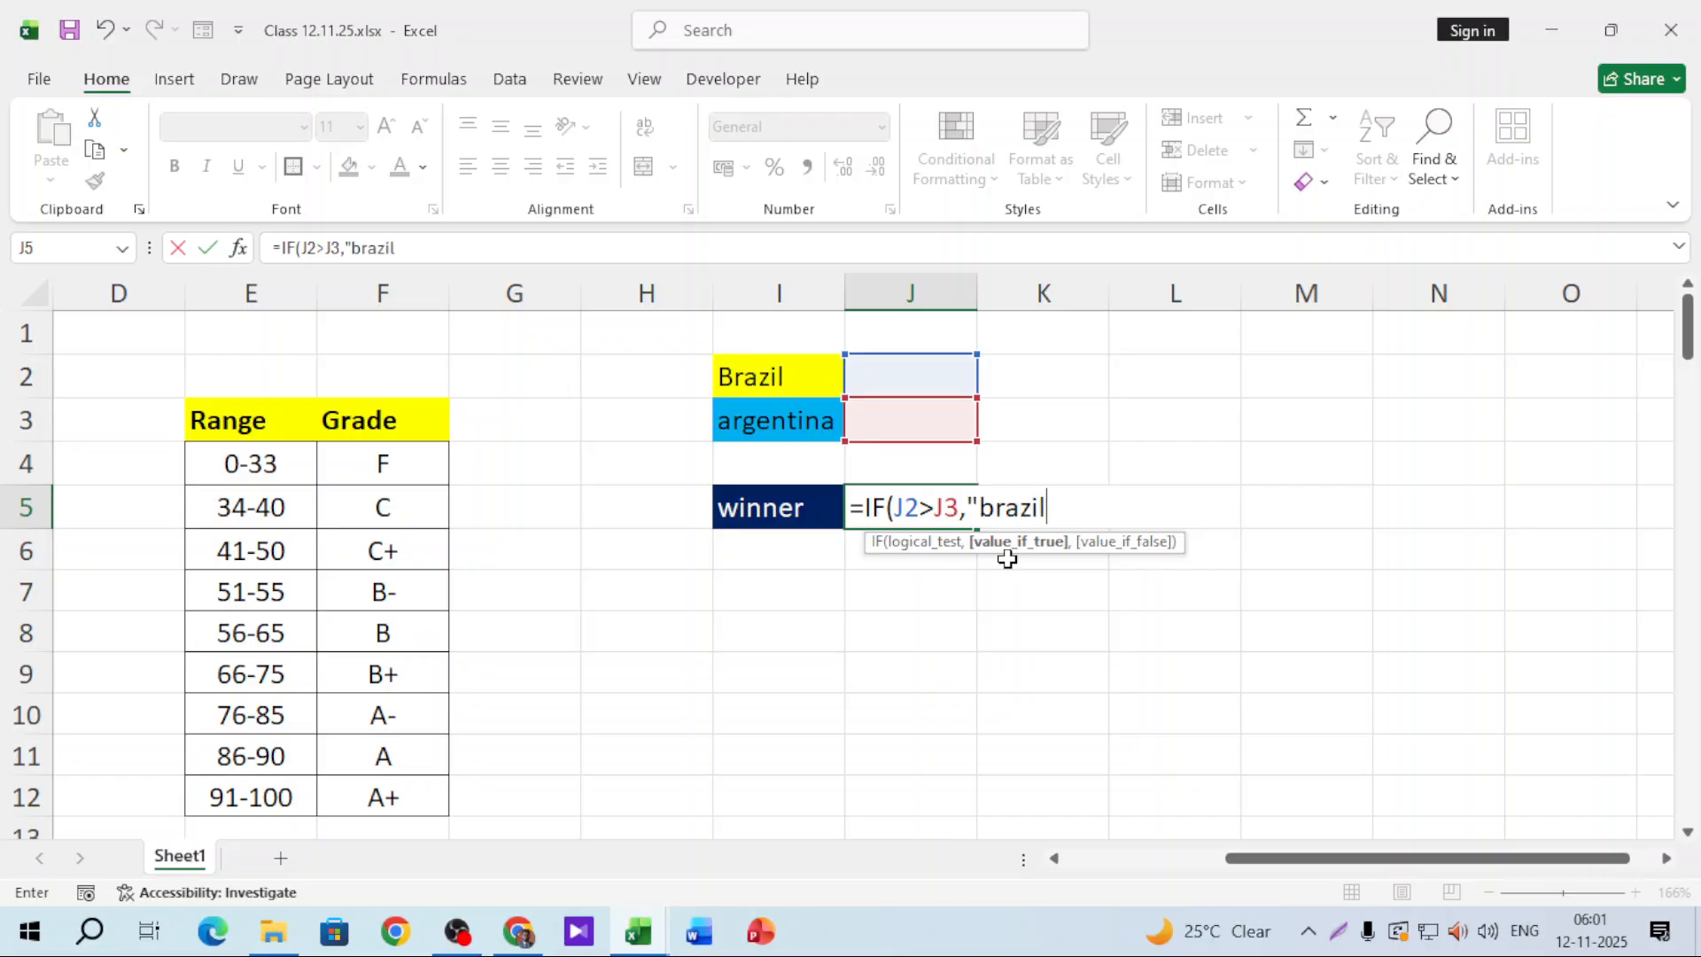
pyautogui.write('",')
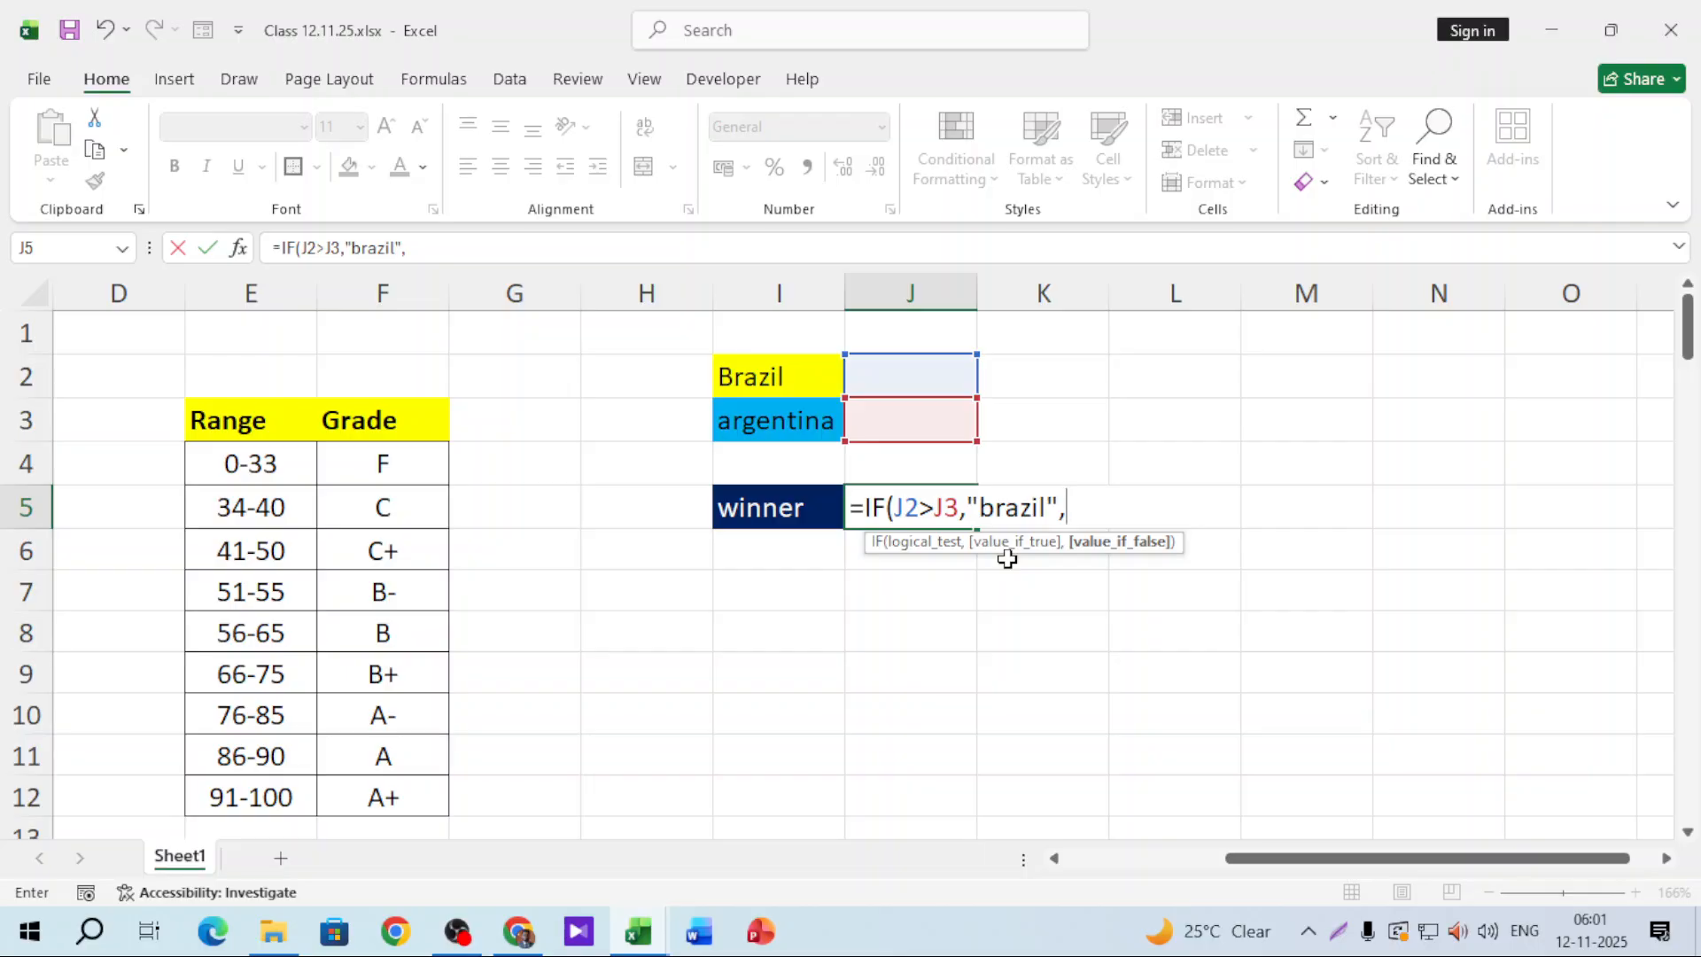
pyautogui.write('if')
pyautogui.press('Tab')
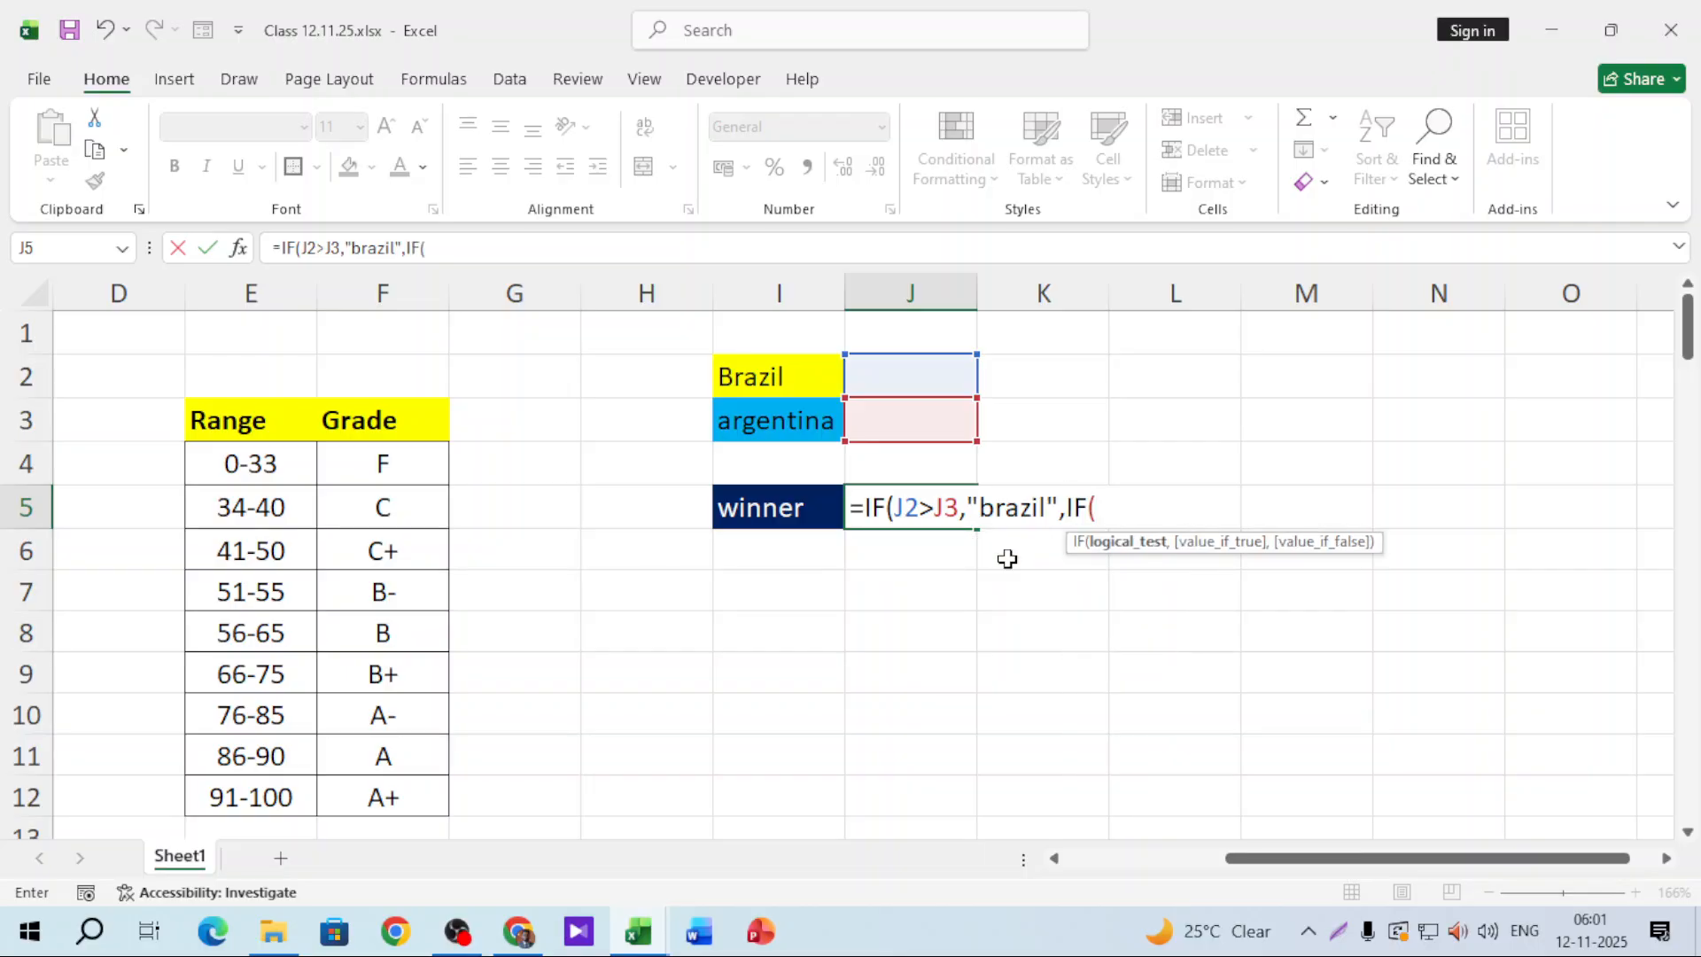
pyautogui.click(930, 373)
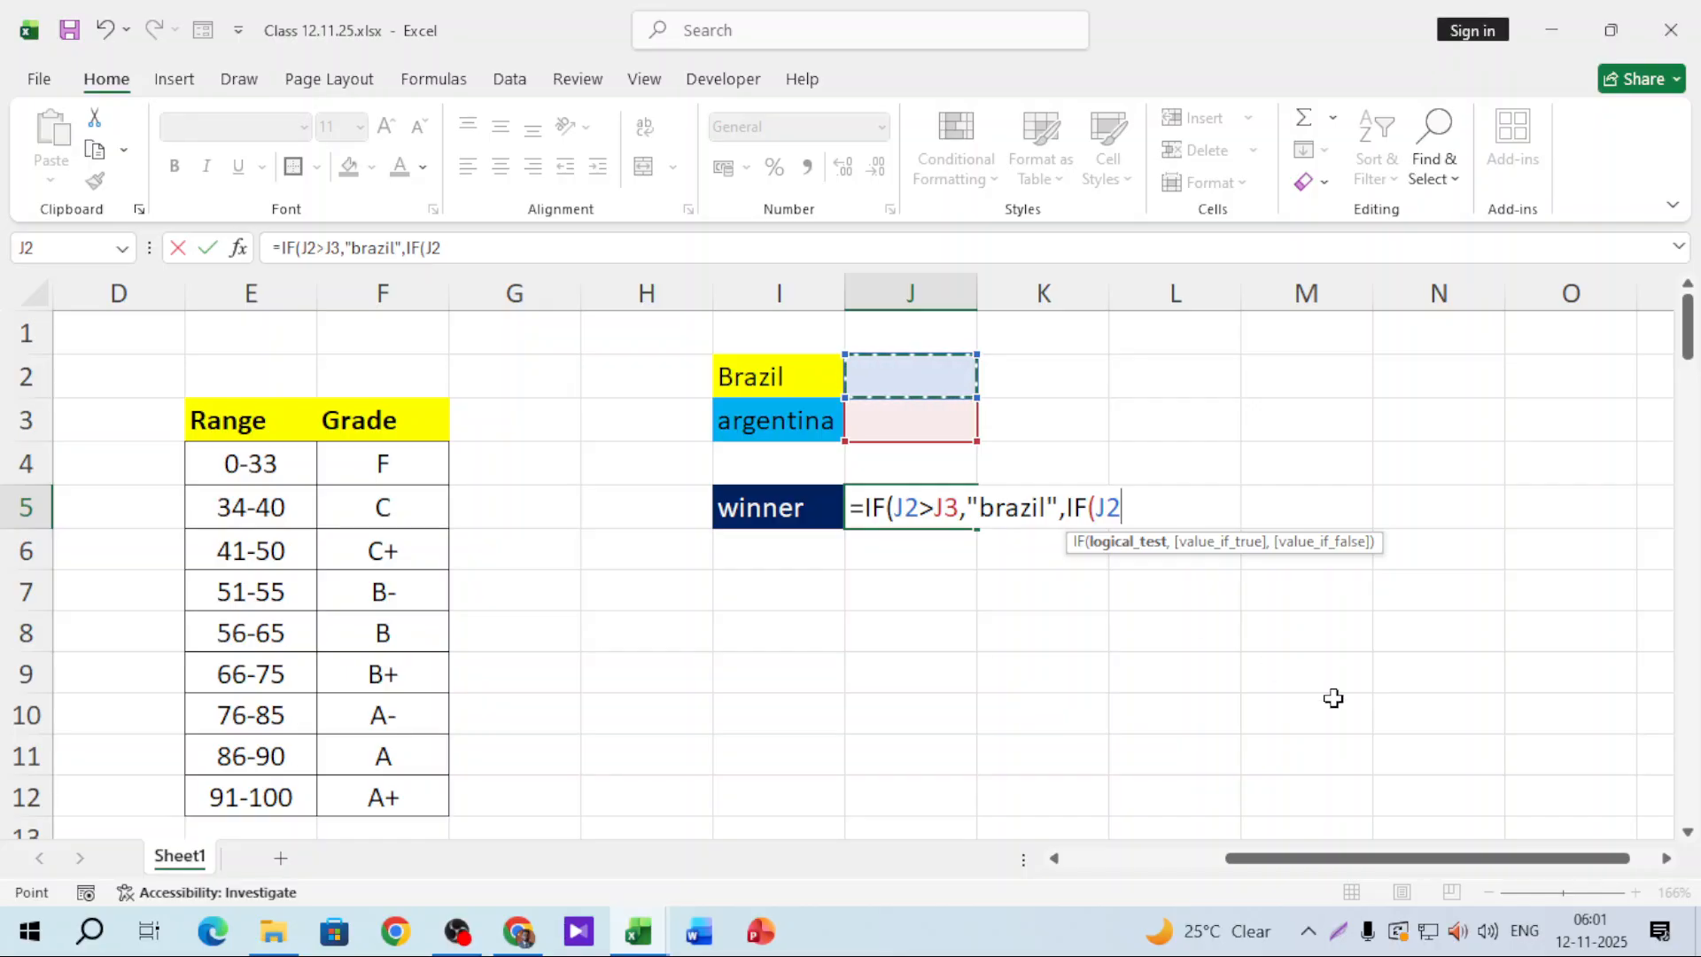
pyautogui.write('=')
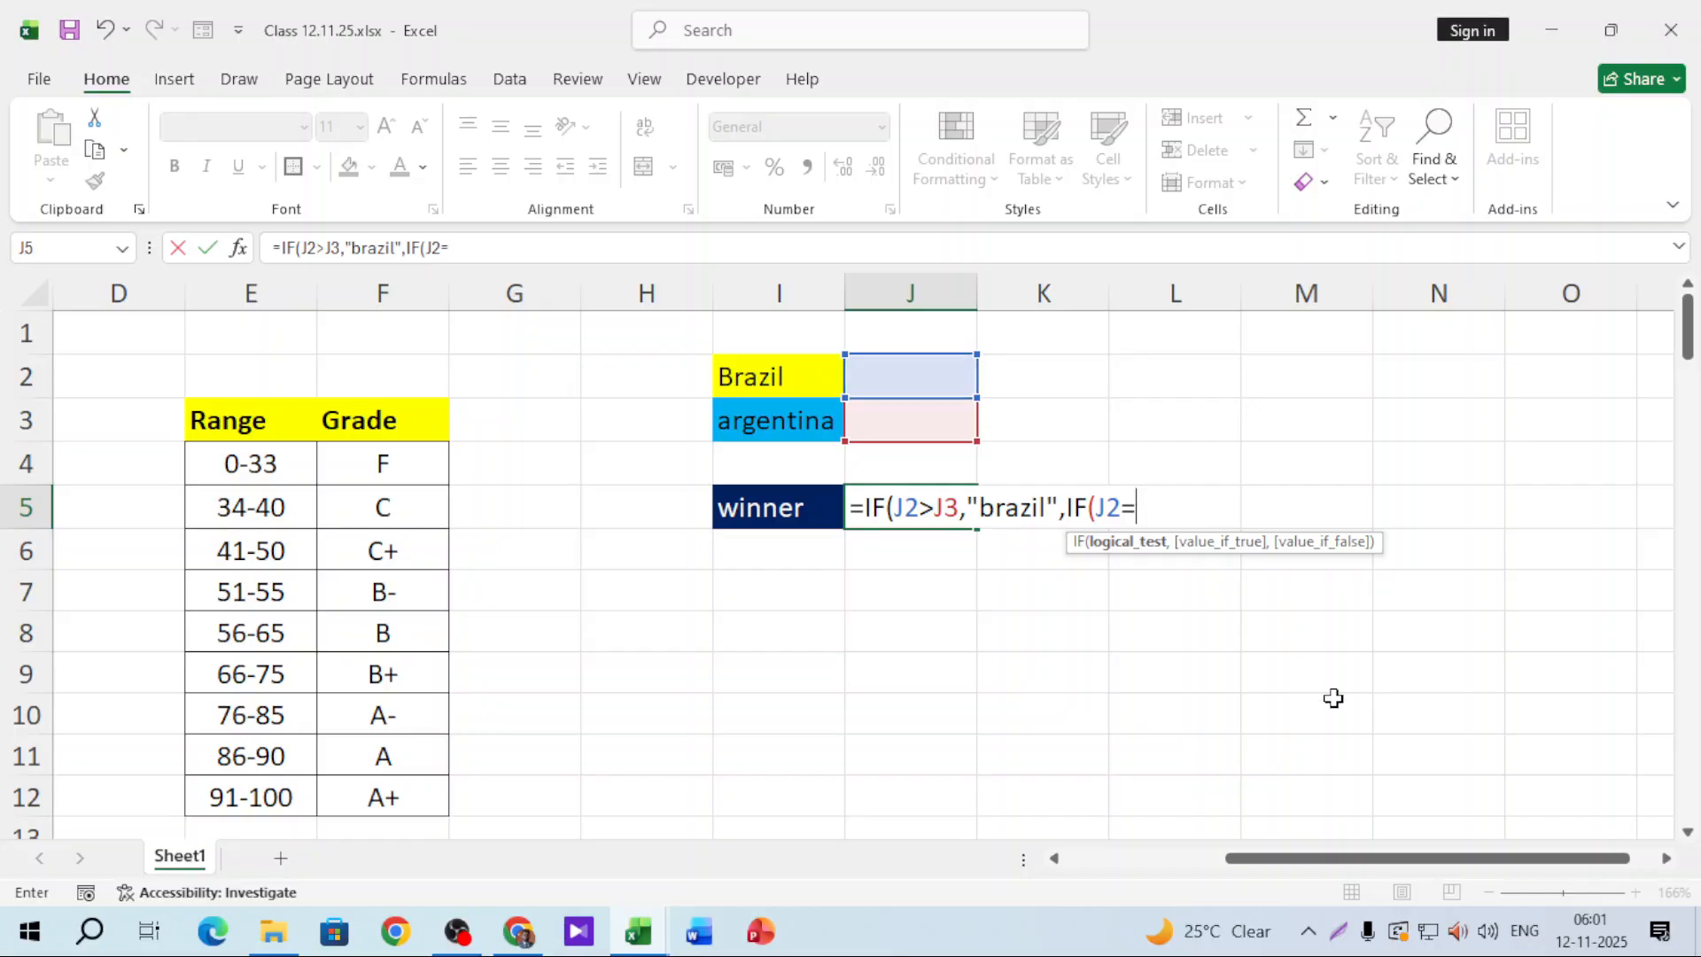
pyautogui.click(886, 415)
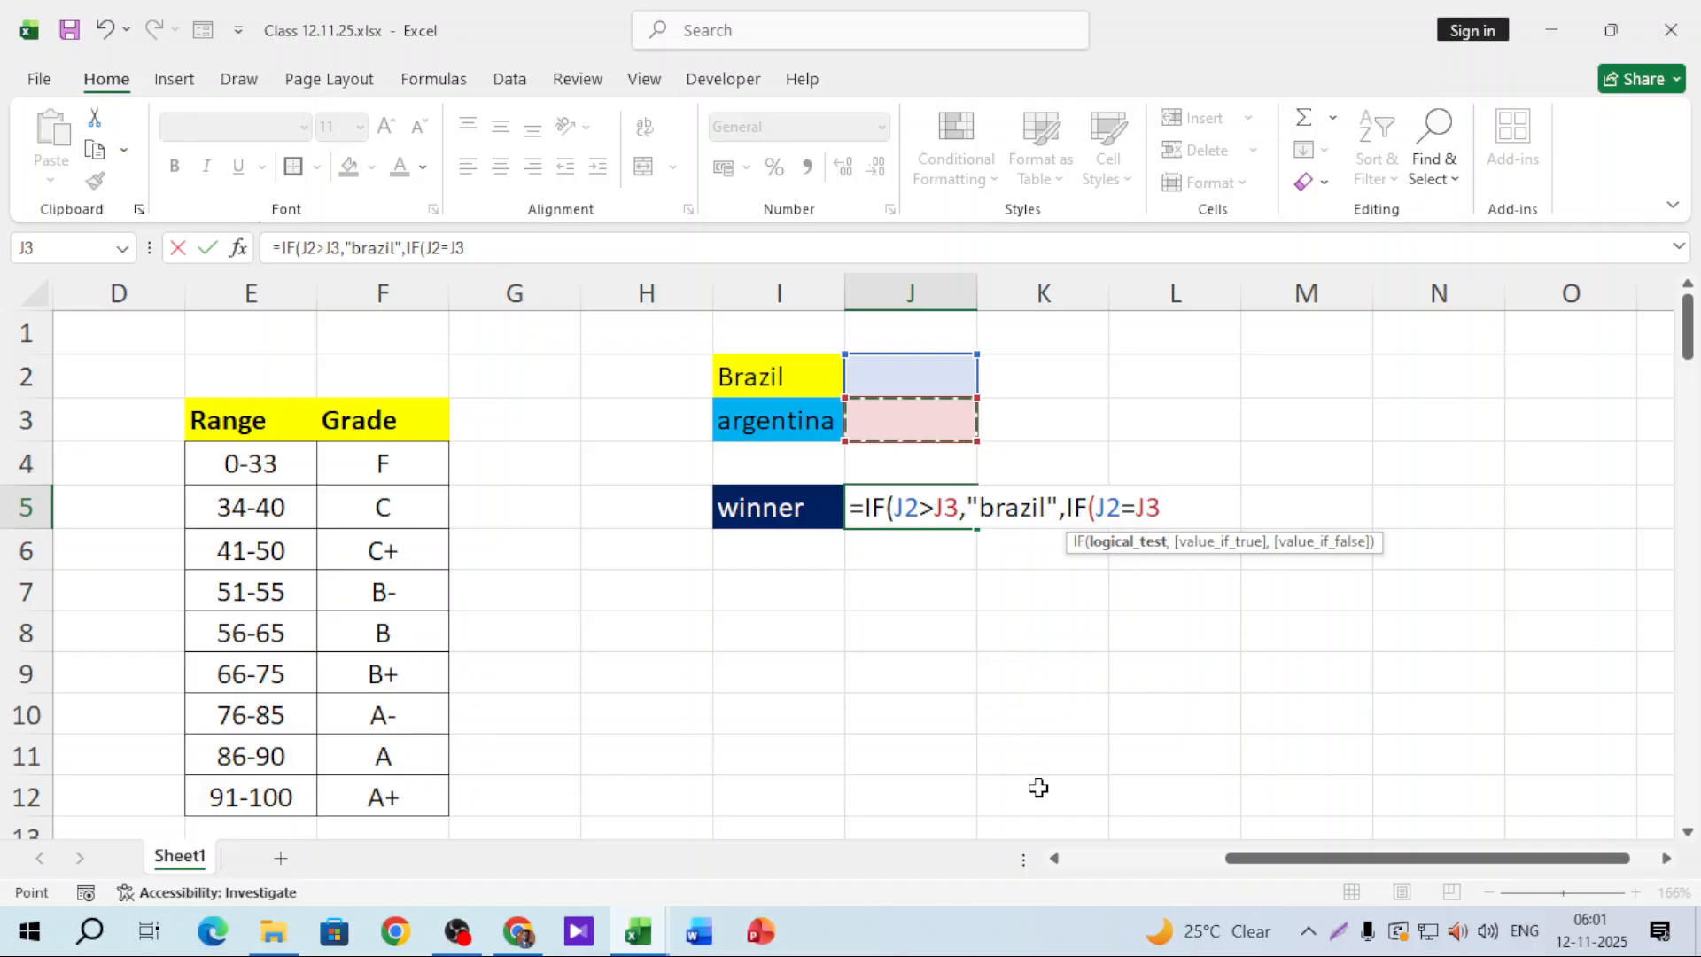
pyautogui.write(',"Dr')
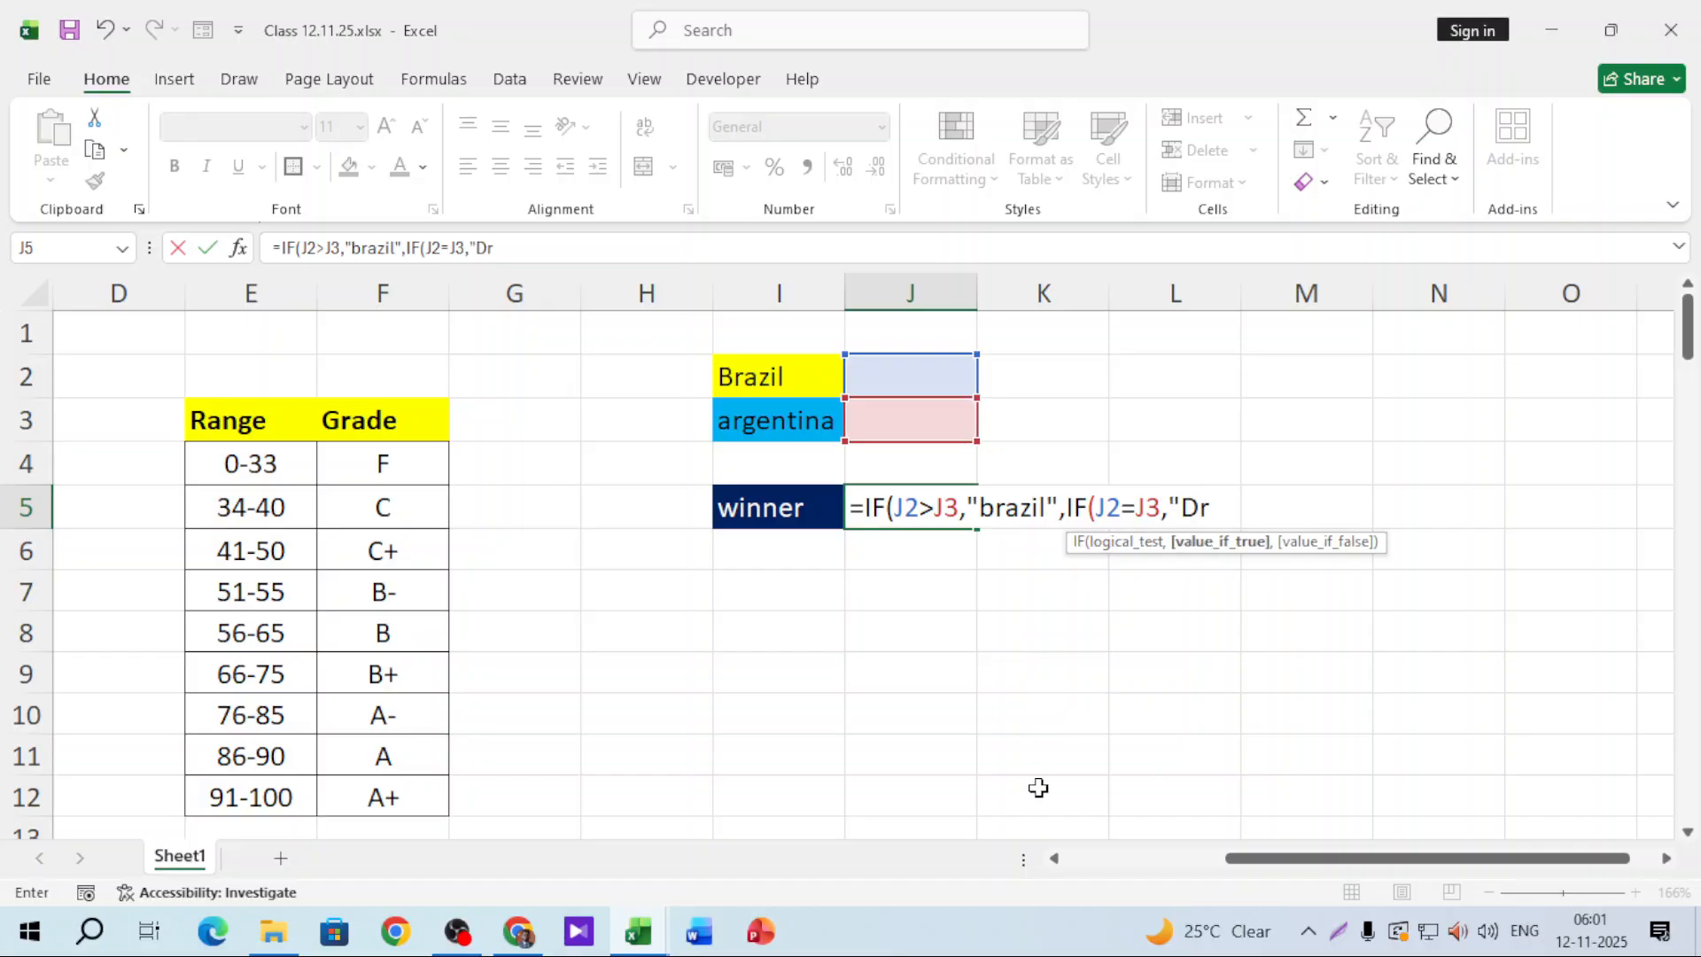
pyautogui.write('aw",')
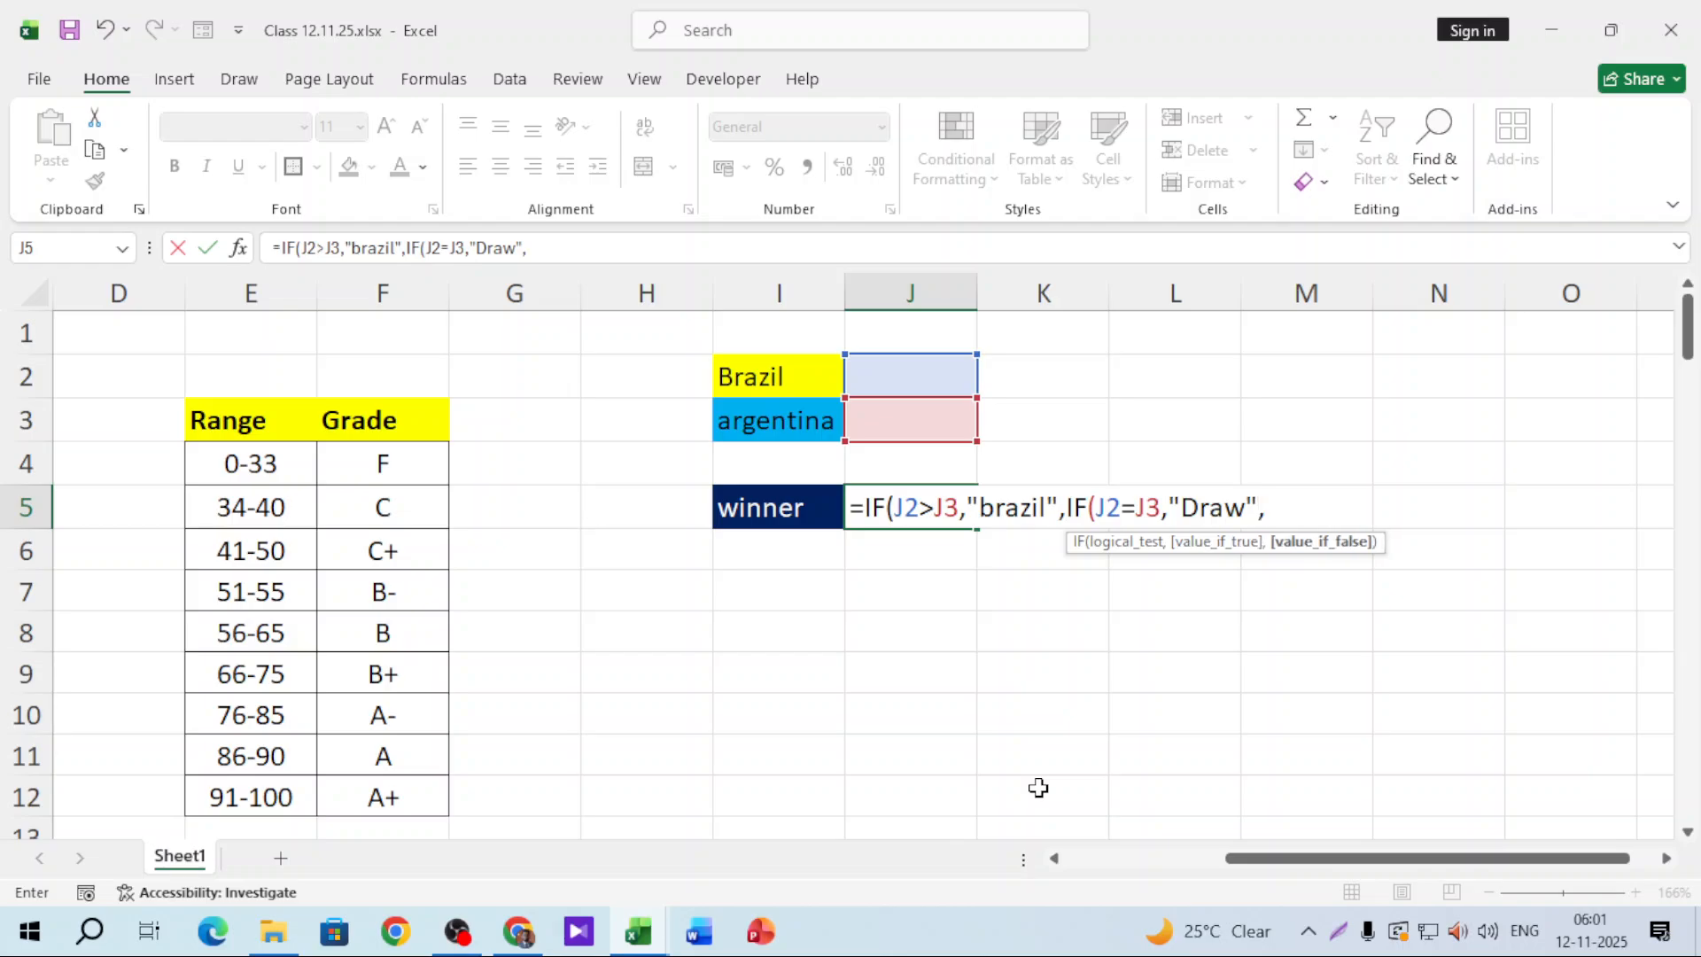
pyautogui.write('"Argentina"))')
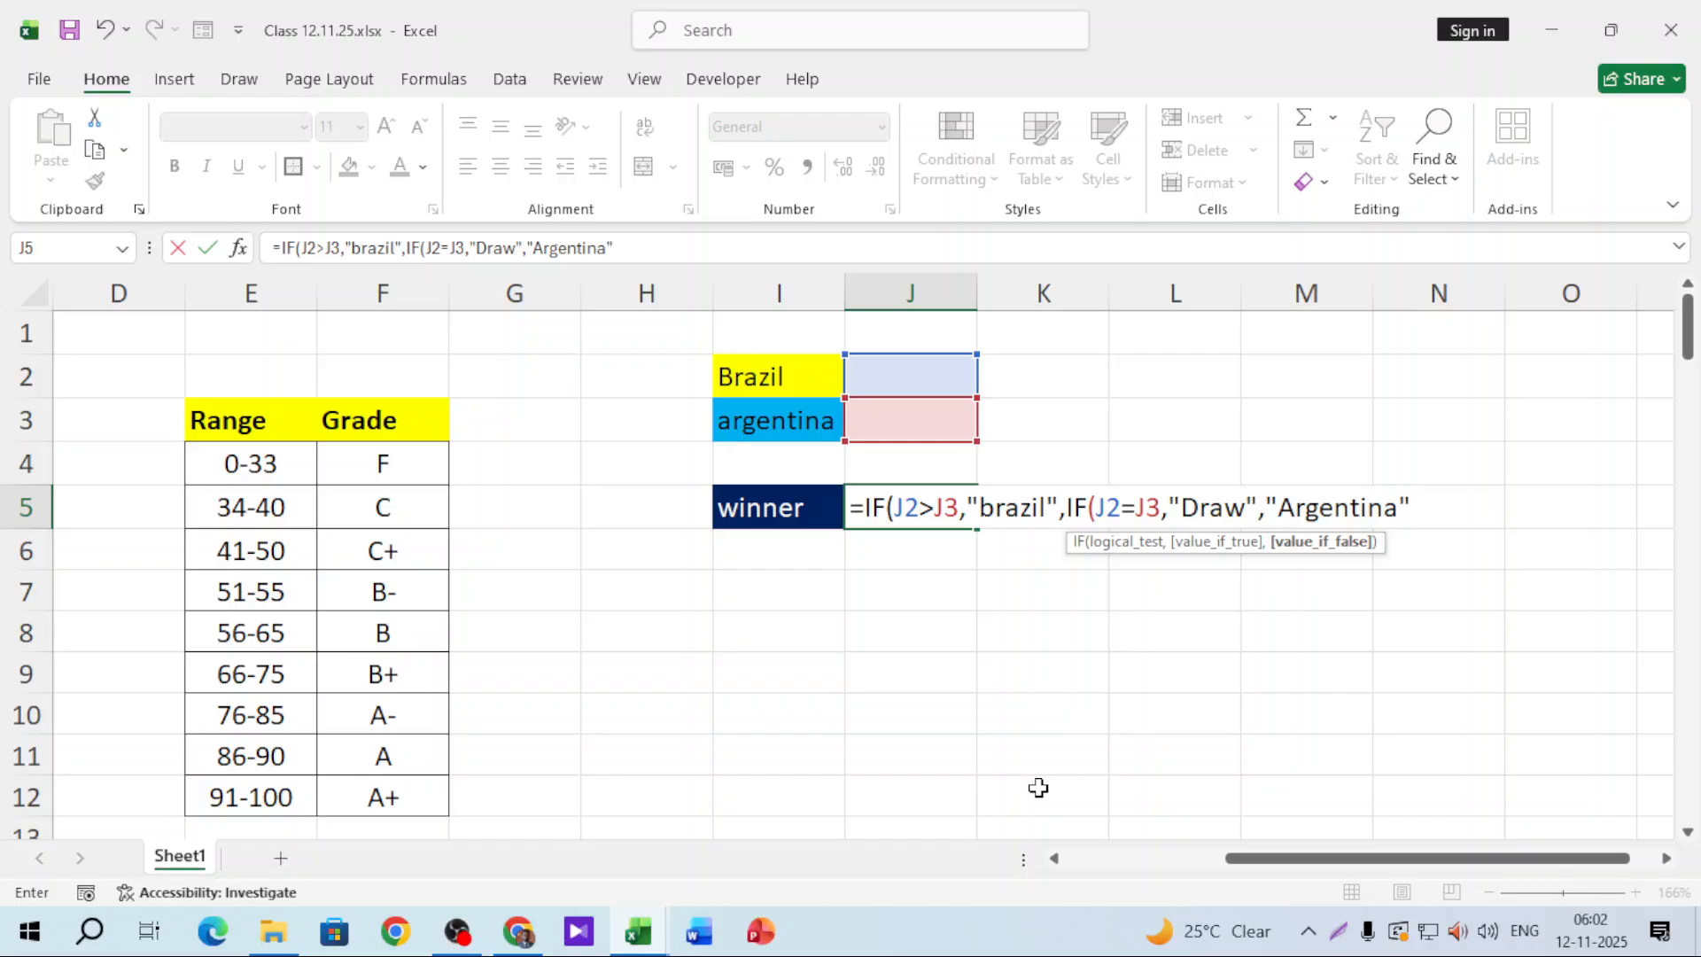
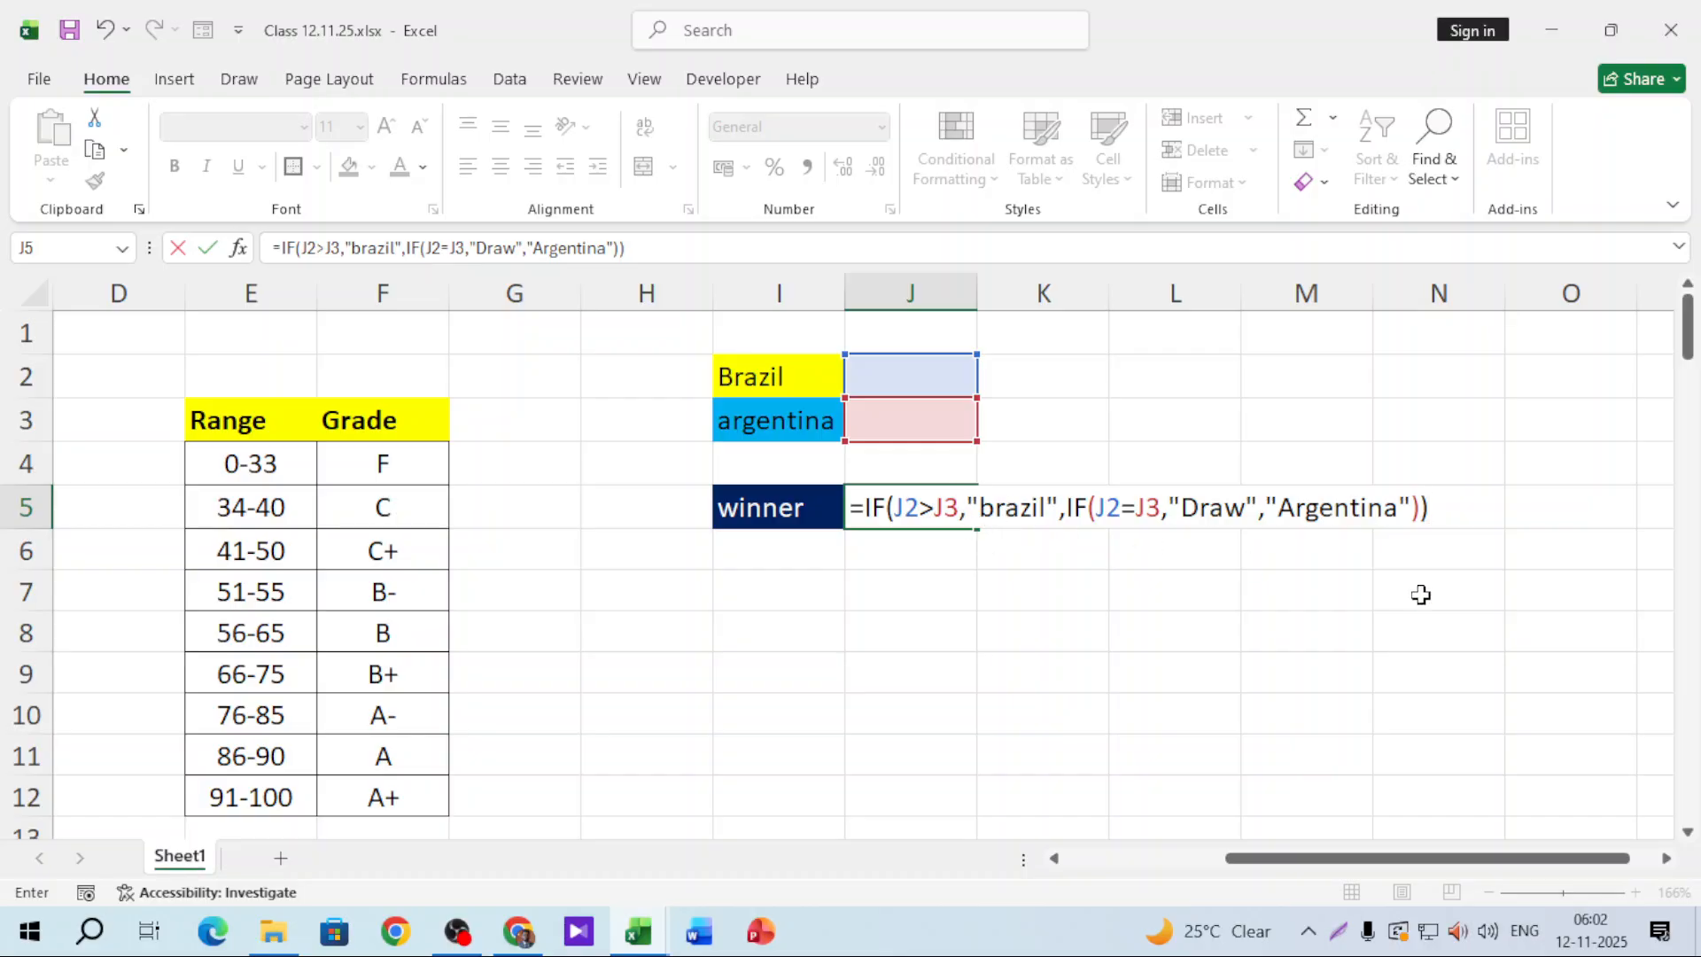
# Step: Commit the nested IF formula in J5, which shows Draw while both scores are blank
pyautogui.moveTo(1277, 508); pyautogui.dragTo(1416, 511)
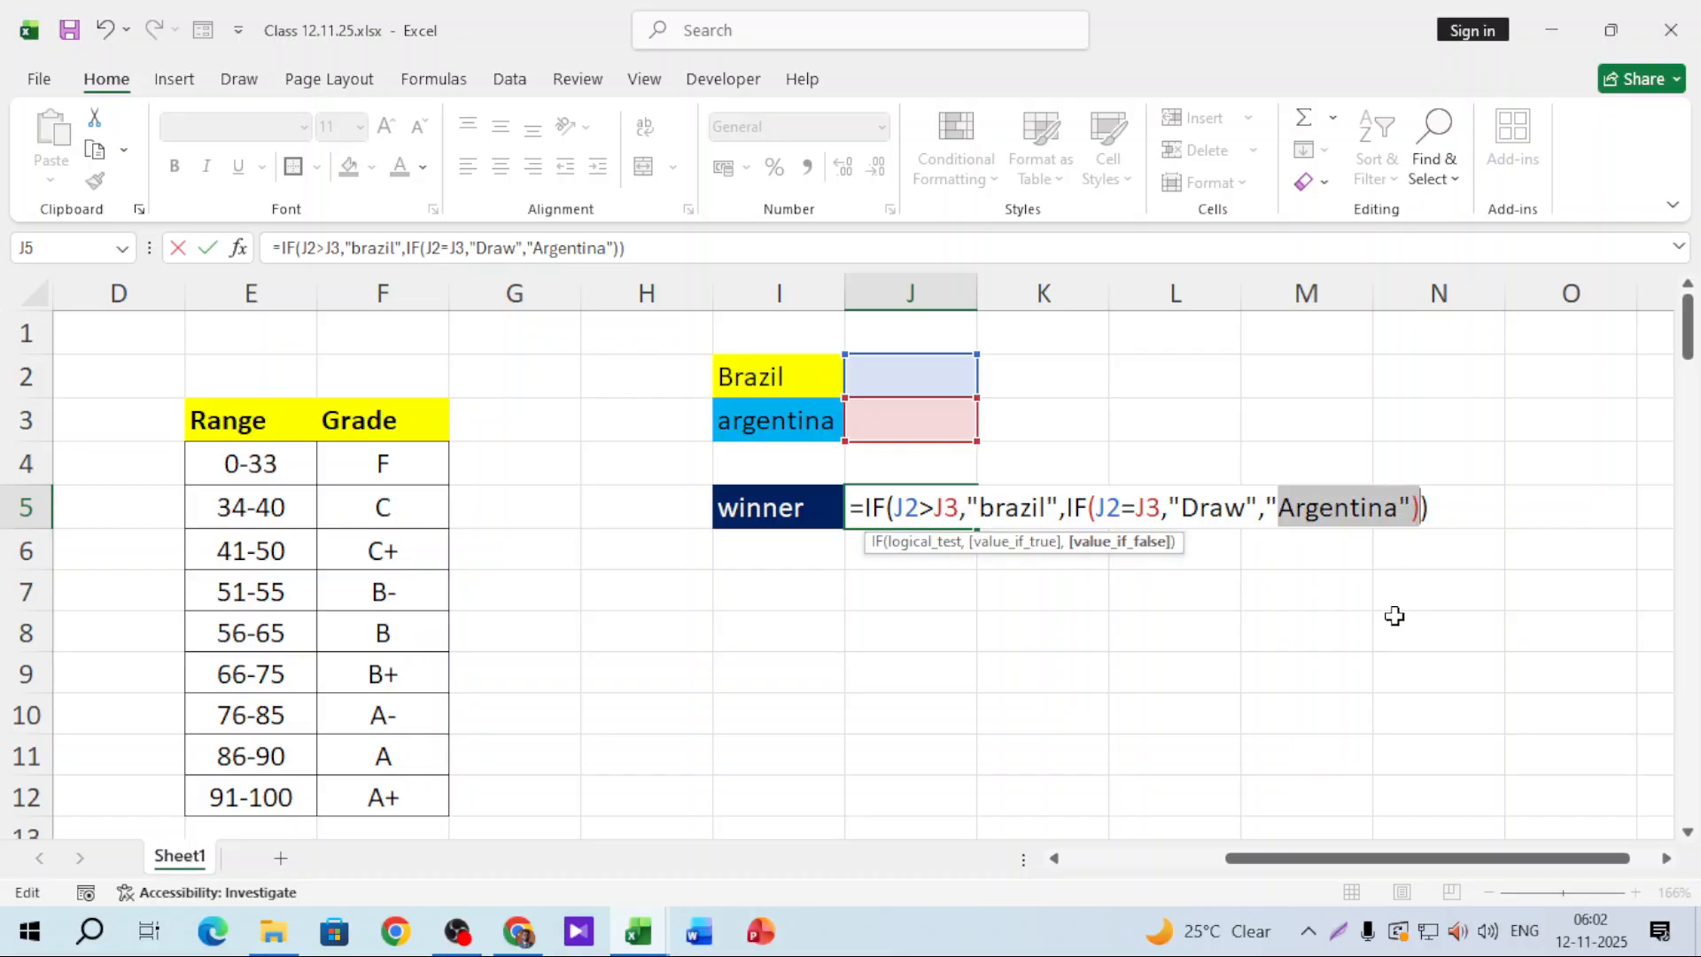
pyautogui.click(1466, 507)
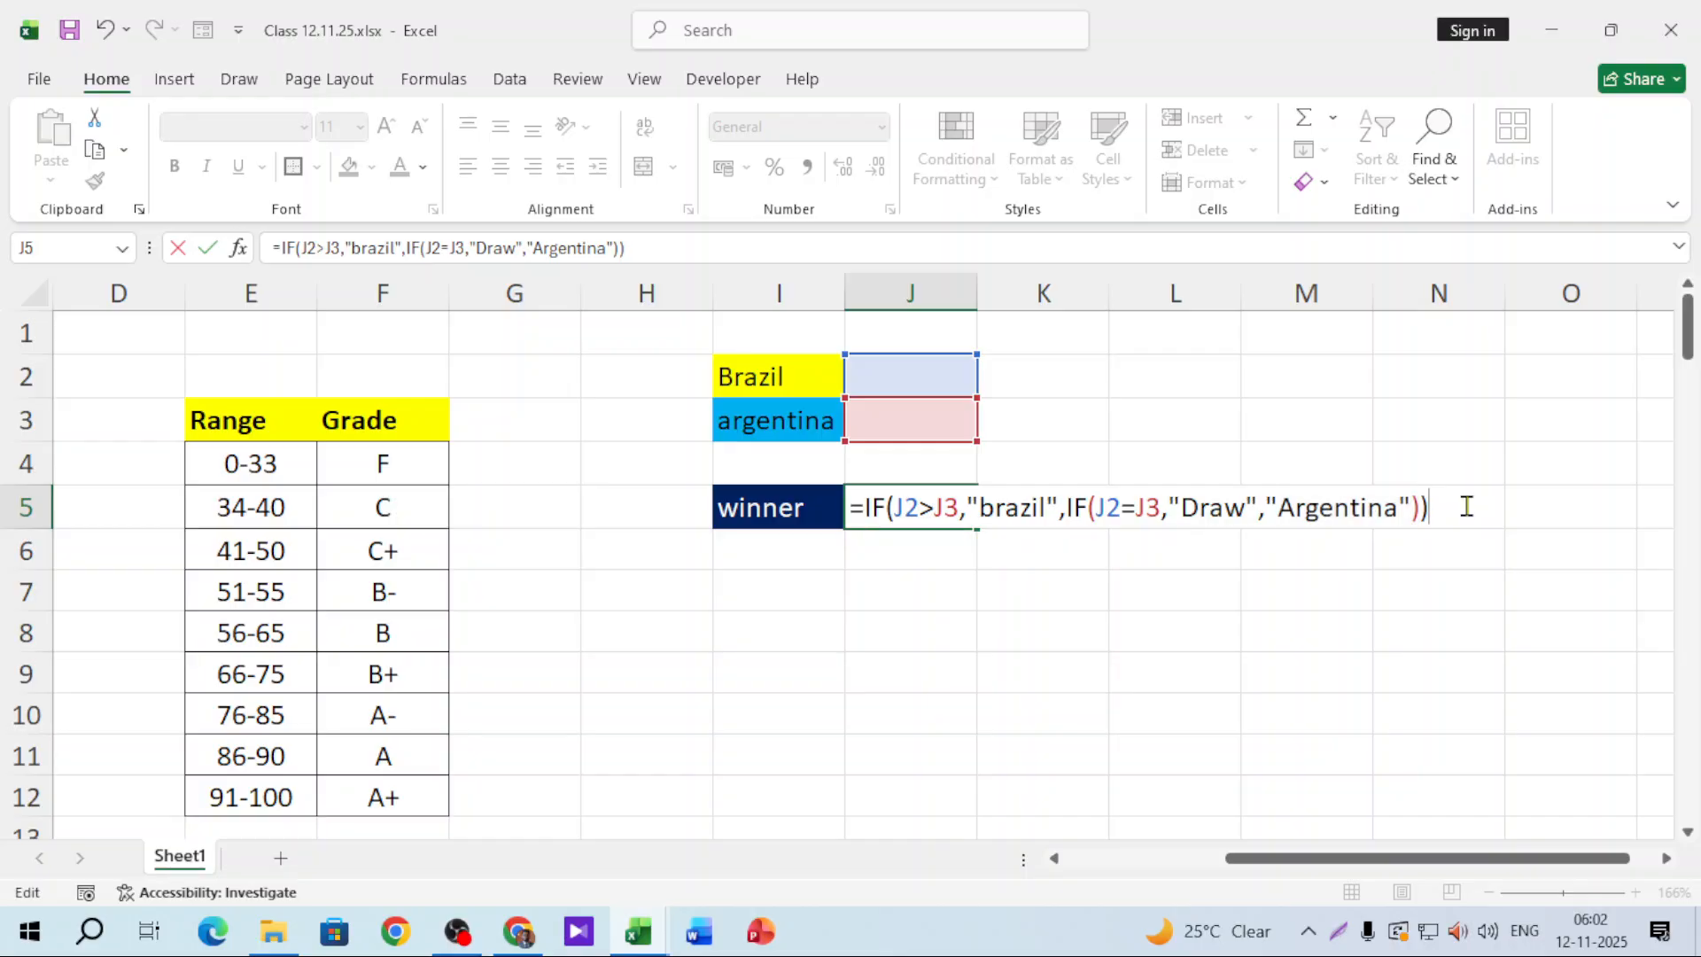
pyautogui.press('Return')
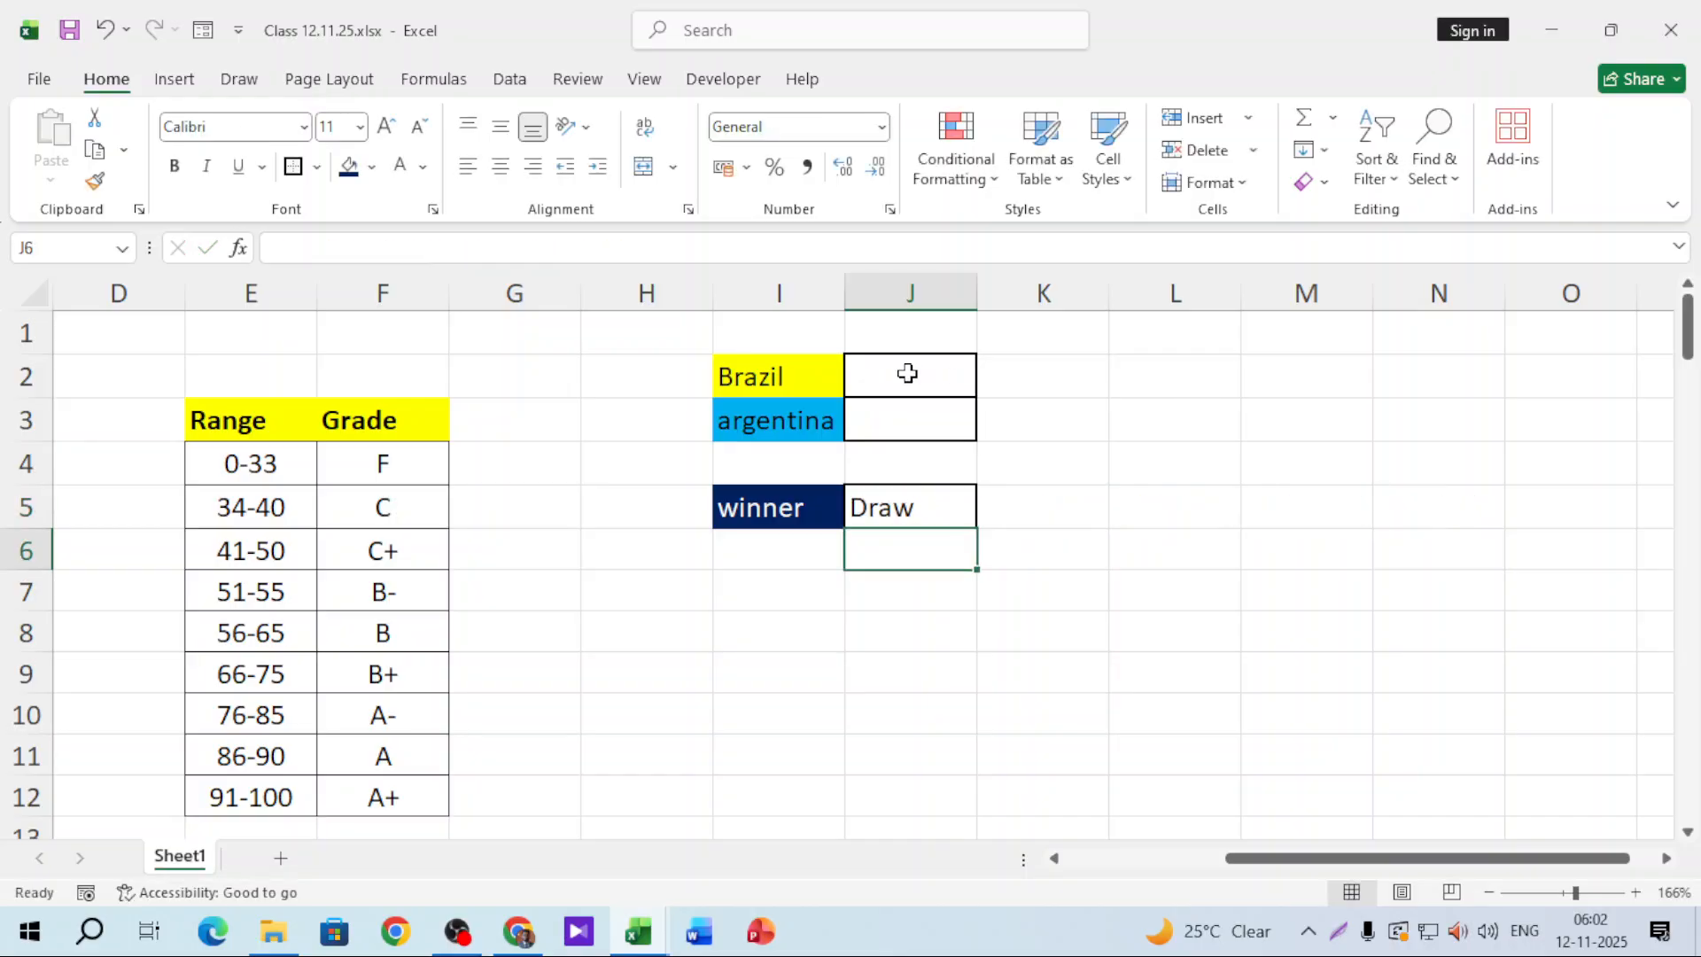
# Step: Enter test scores of 4 for Brazil in J2 and 5 for Argentina in J3
pyautogui.click(906, 372)
pyautogui.write('4')
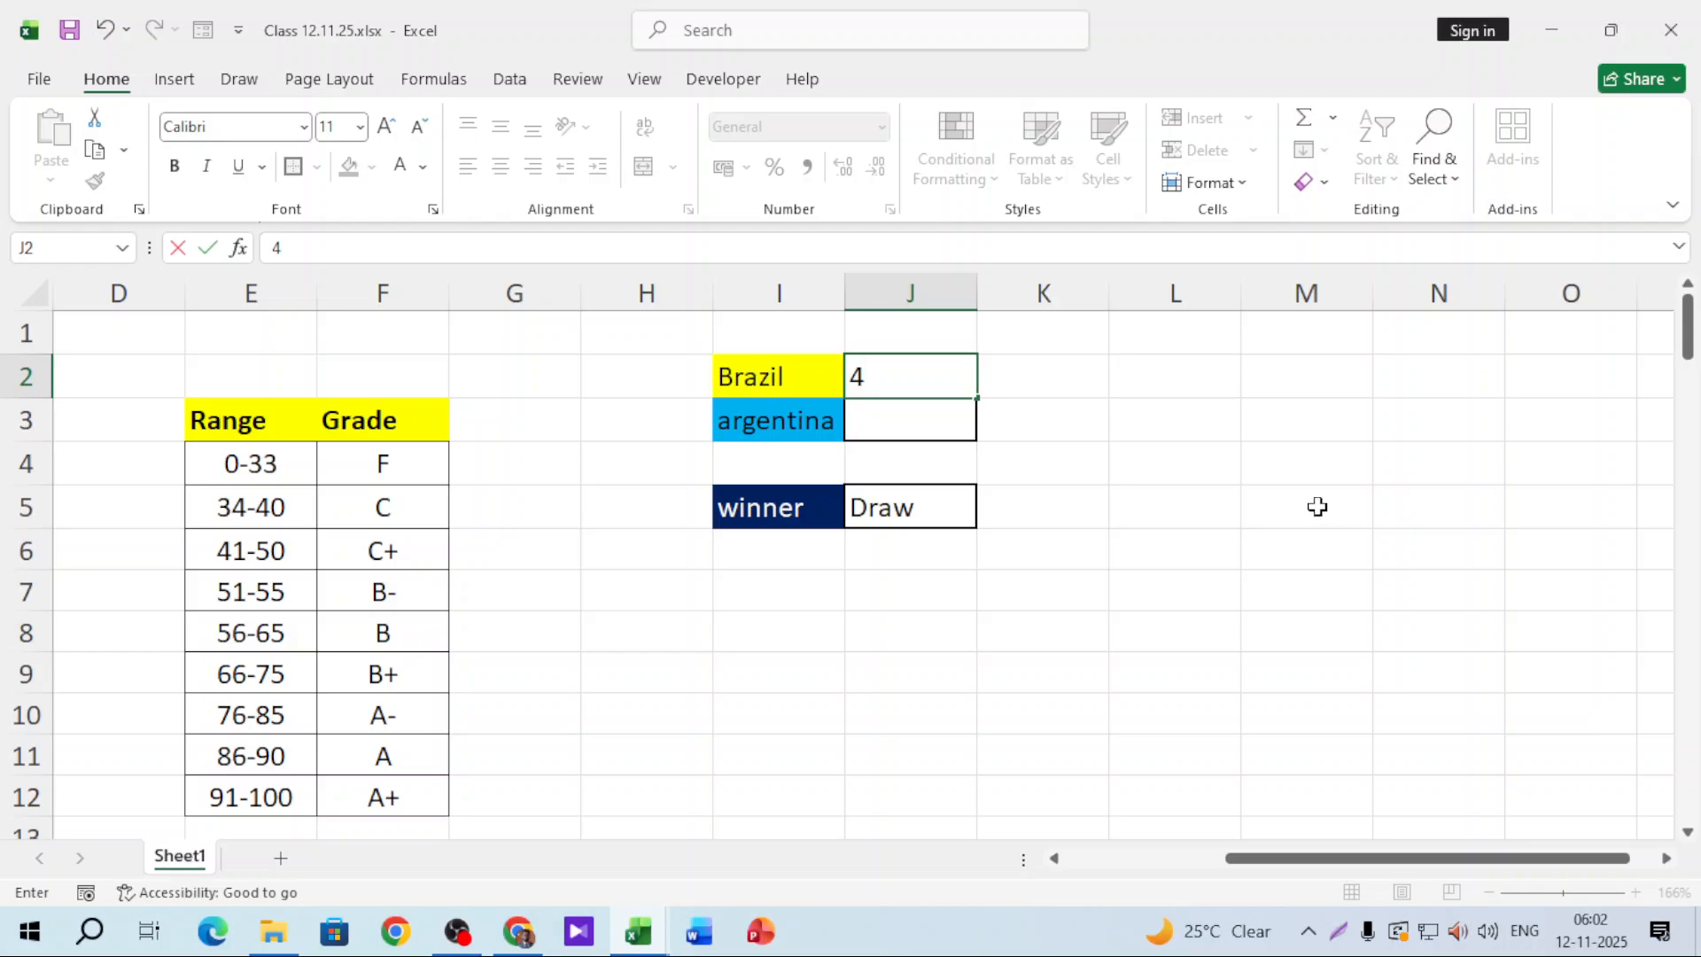
pyautogui.click(877, 423)
pyautogui.write('5')
pyautogui.click(1275, 570)
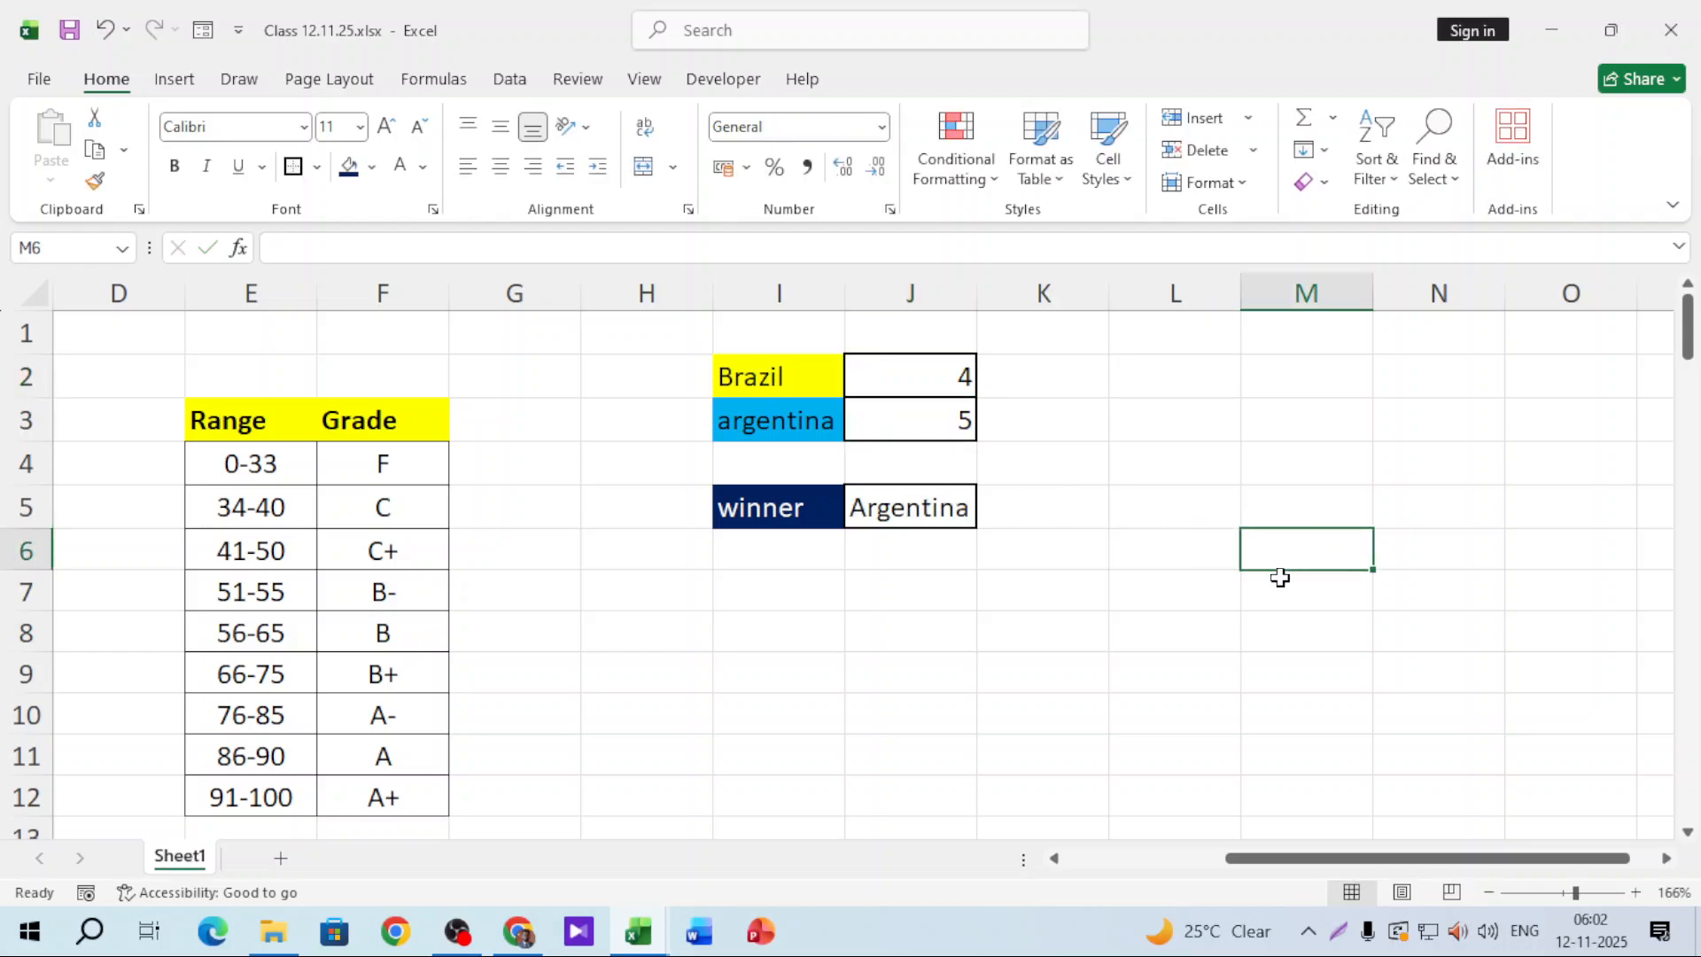
# Step: Change both Argentina's and Brazil's scores to 2 so J5 reads Draw
pyautogui.press('Left')
pyautogui.press('Left')
pyautogui.press('Left')
pyautogui.press('Up')
pyautogui.press('Up')
pyautogui.press('Up')
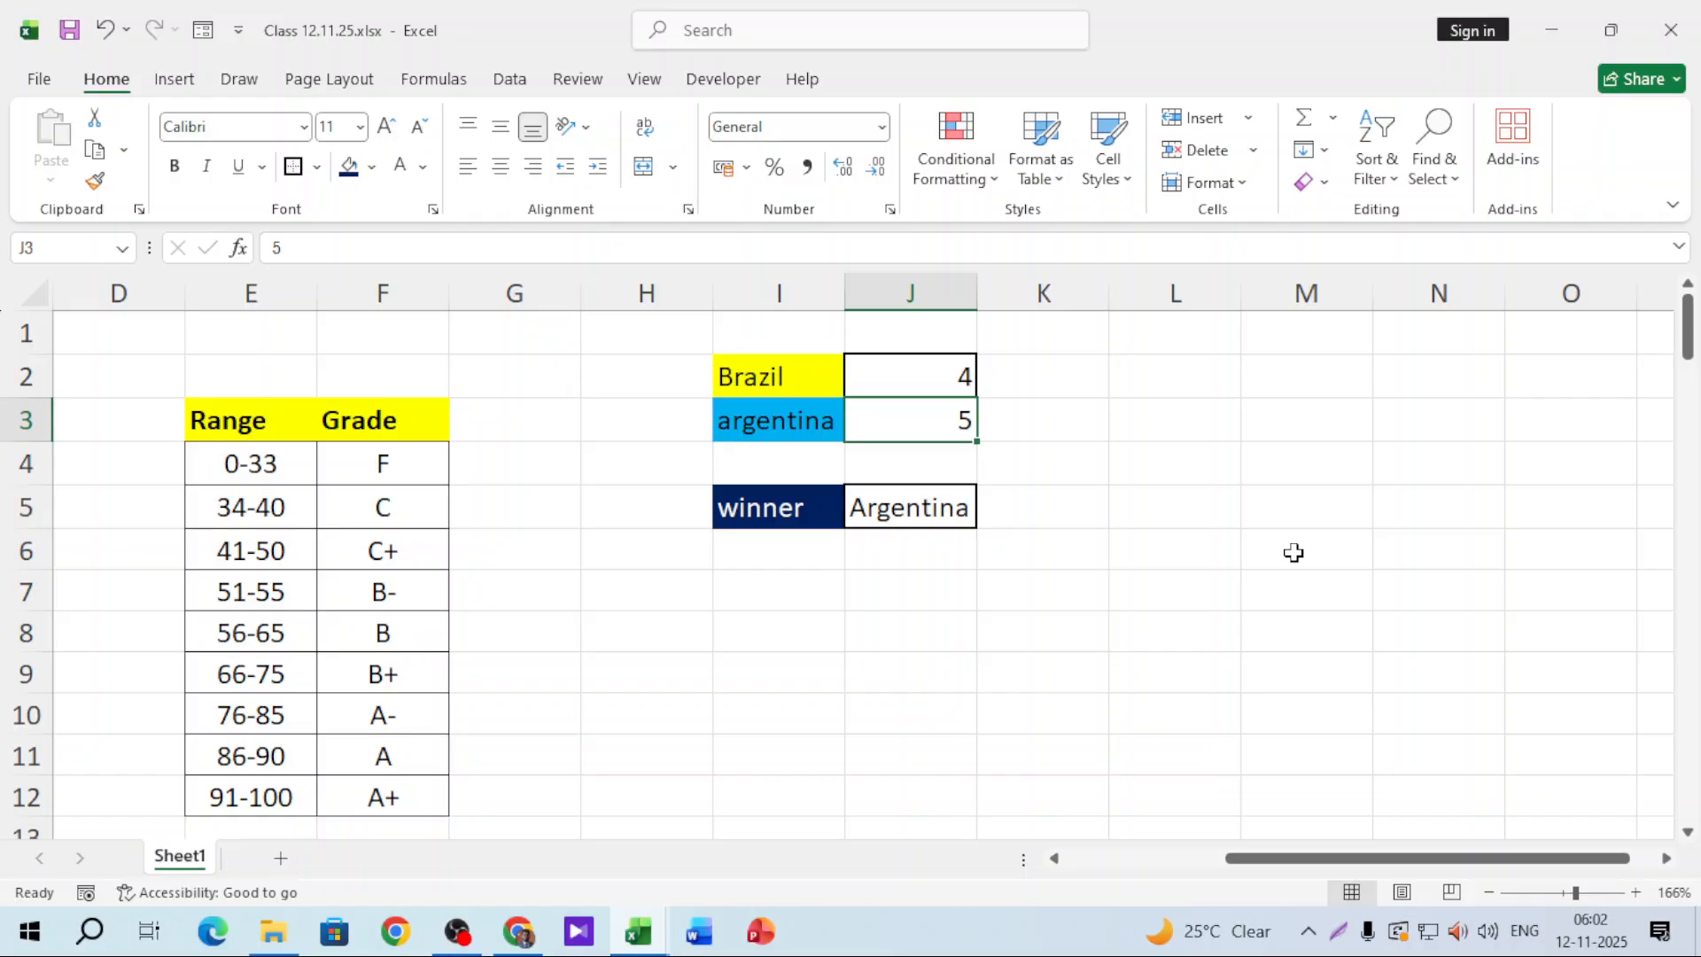
pyautogui.write('2')
pyautogui.click(1289, 553)
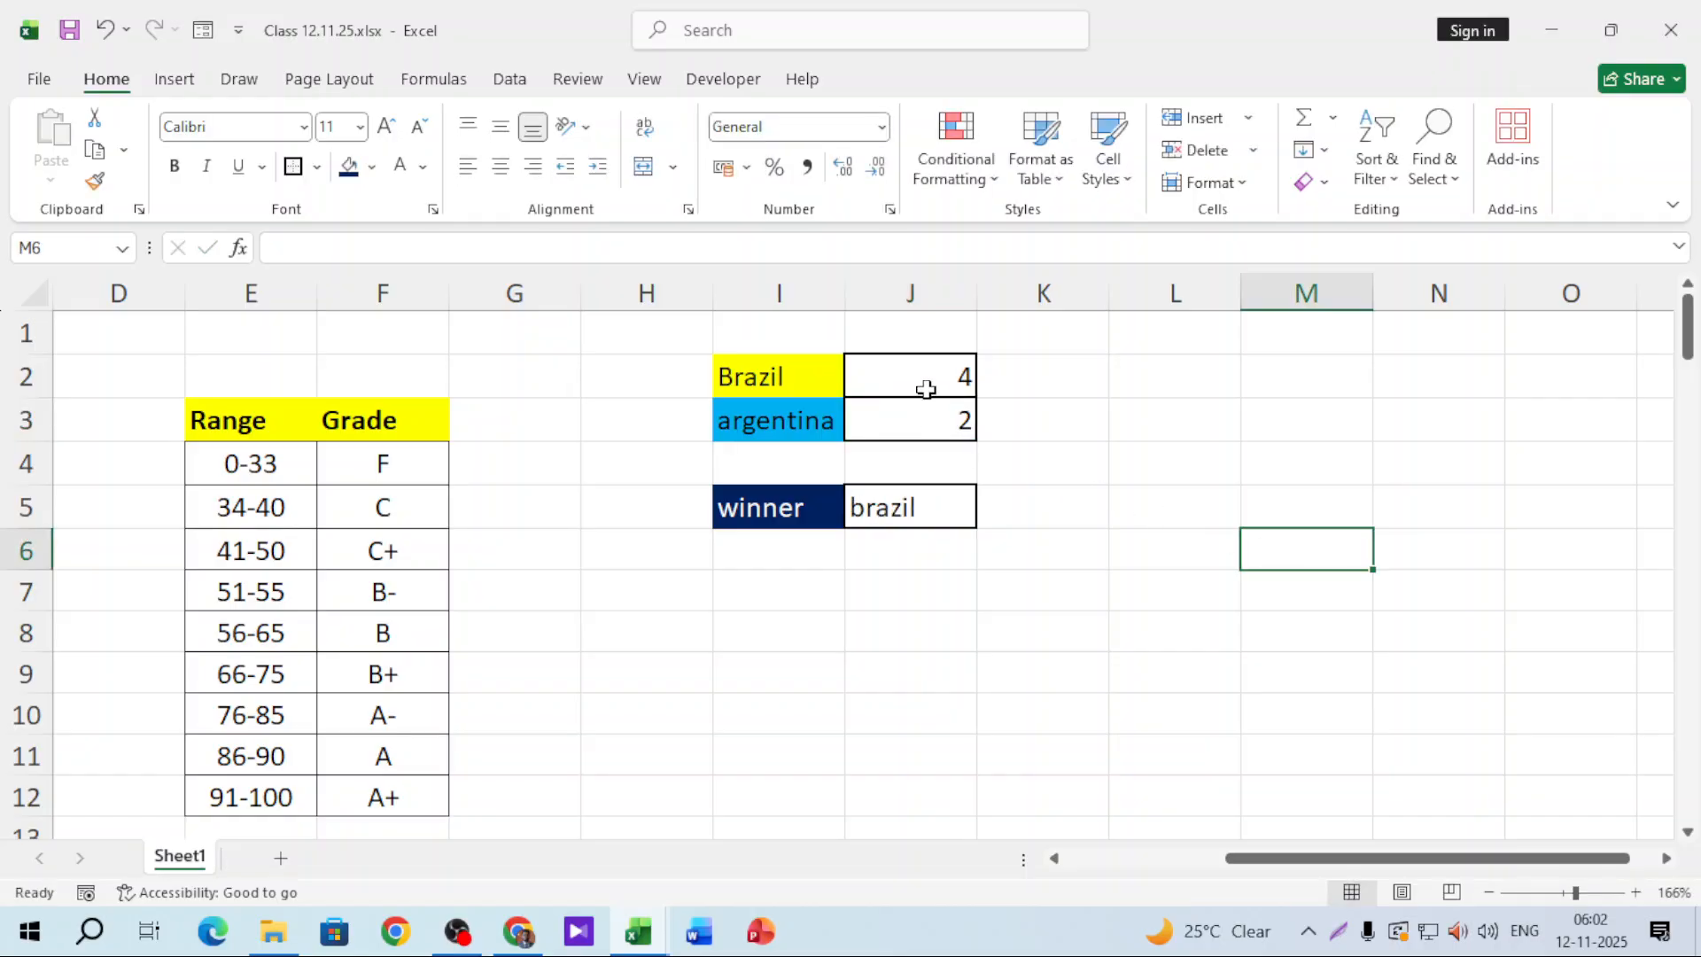
pyautogui.click(927, 384)
pyautogui.write('2')
pyautogui.click(1249, 477)
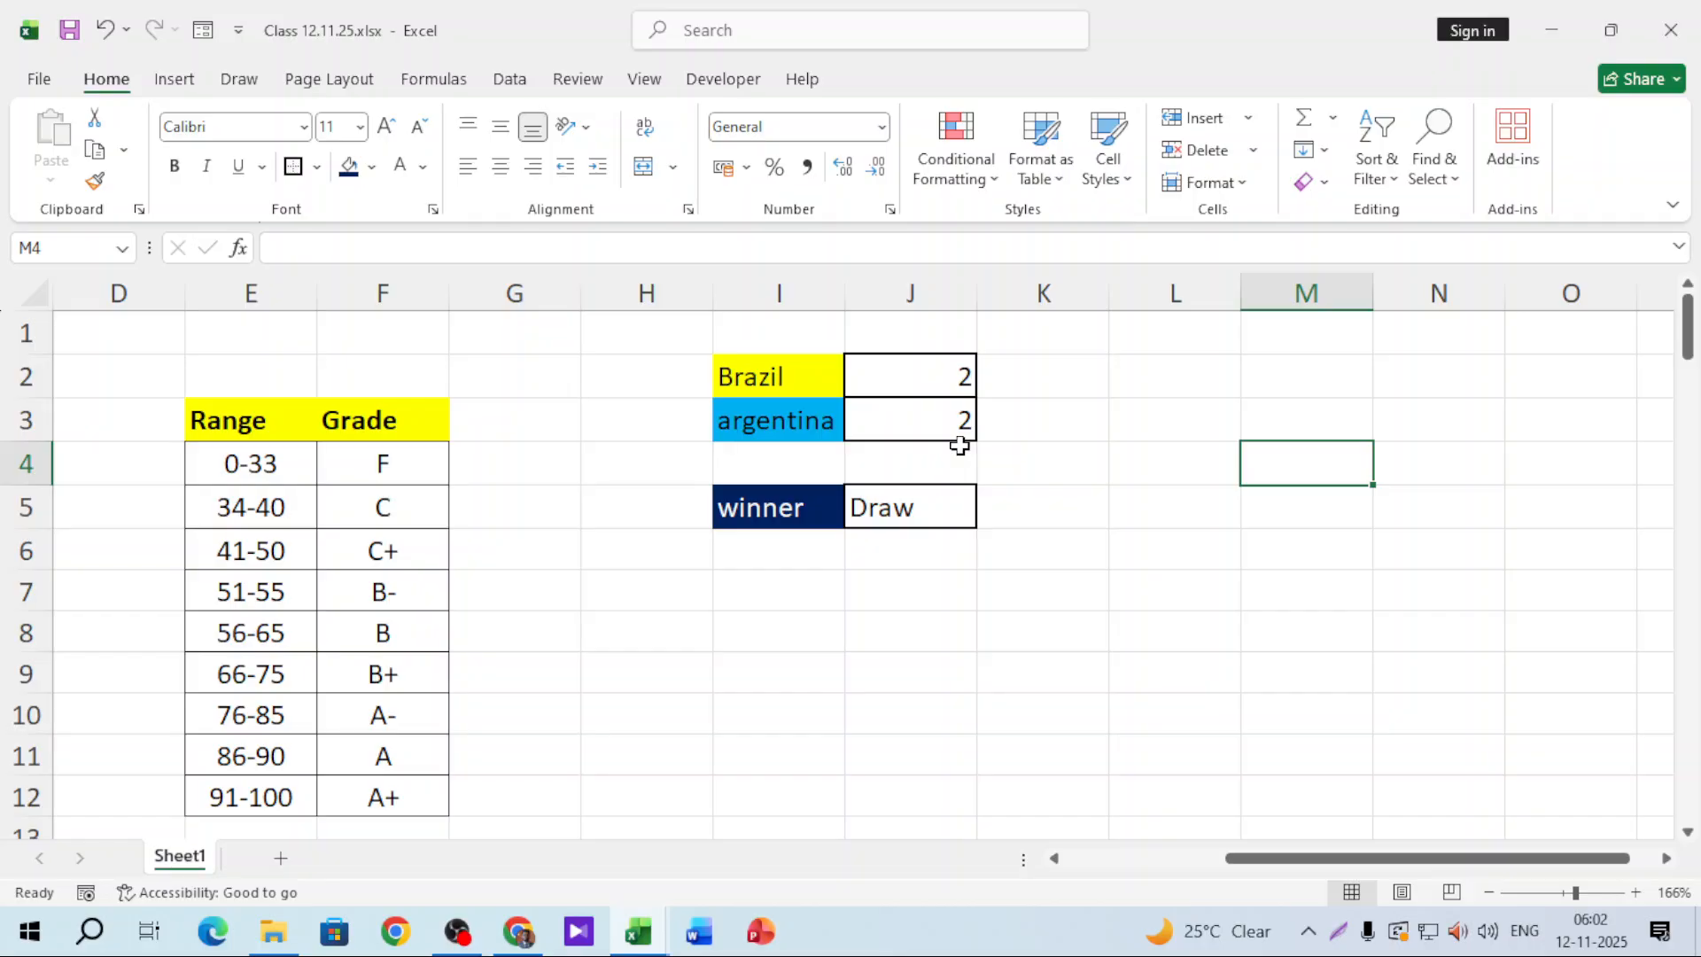
pyautogui.click(897, 548)
# Step: In J6, start =IFS(J2>J3,"Brazil",J3=J2,"Draw", covering the first two conditions
pyautogui.write('=ifs')
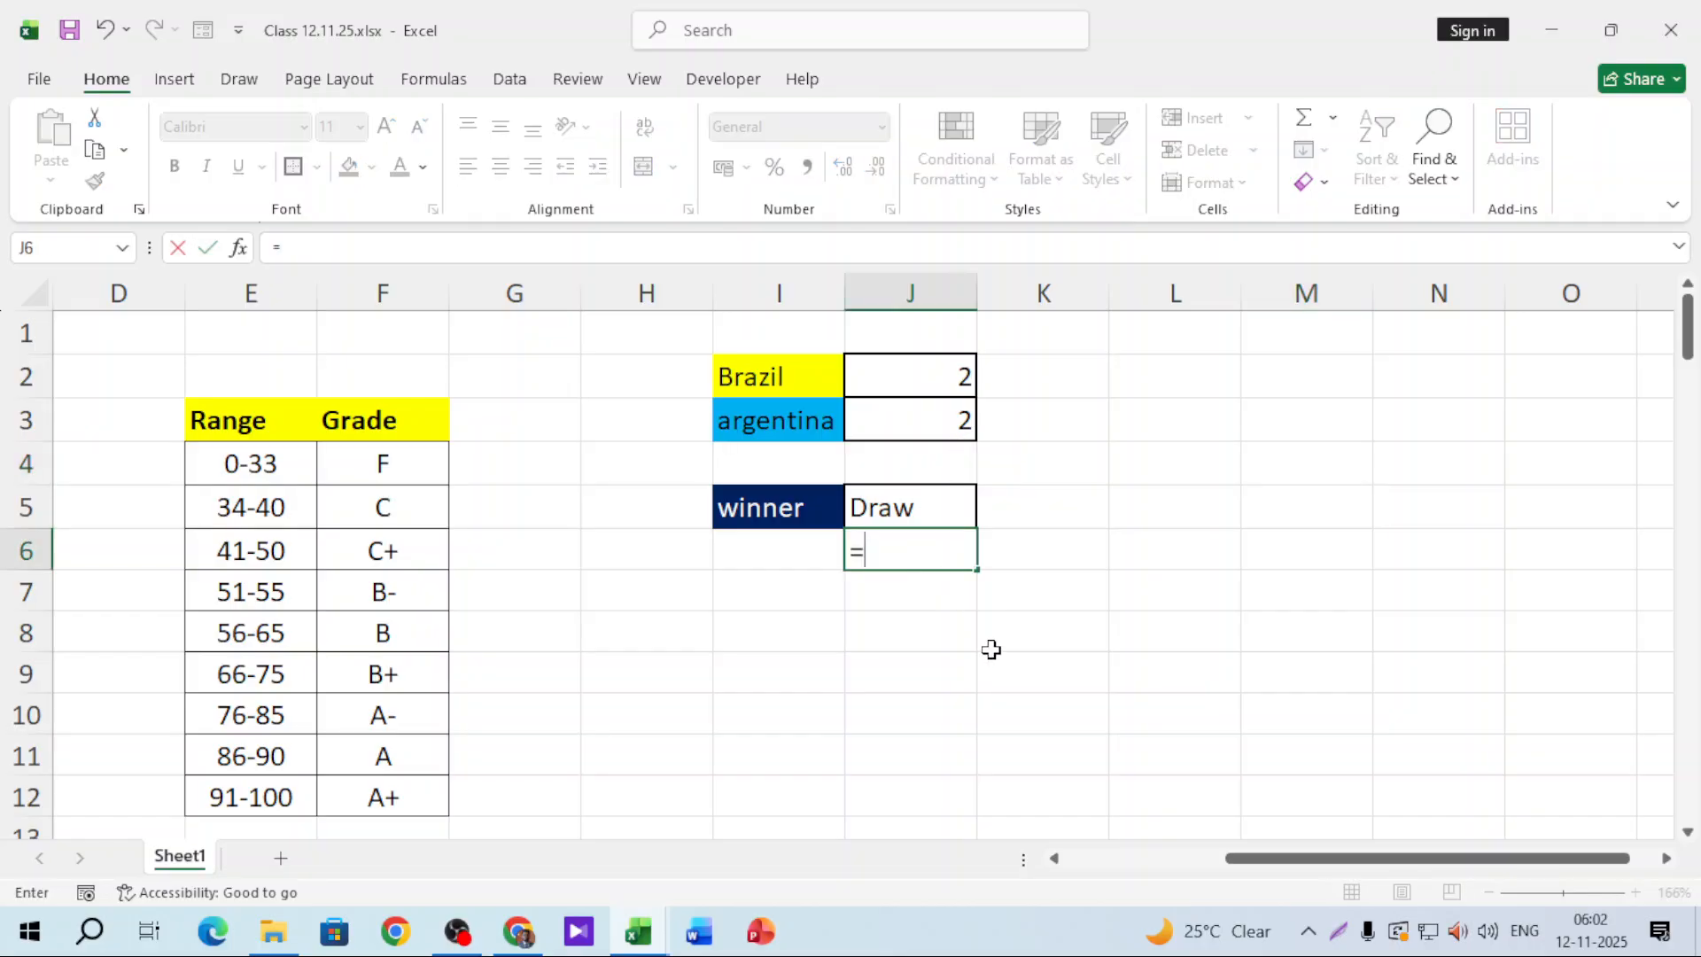
pyautogui.click(946, 386)
pyautogui.write('>')
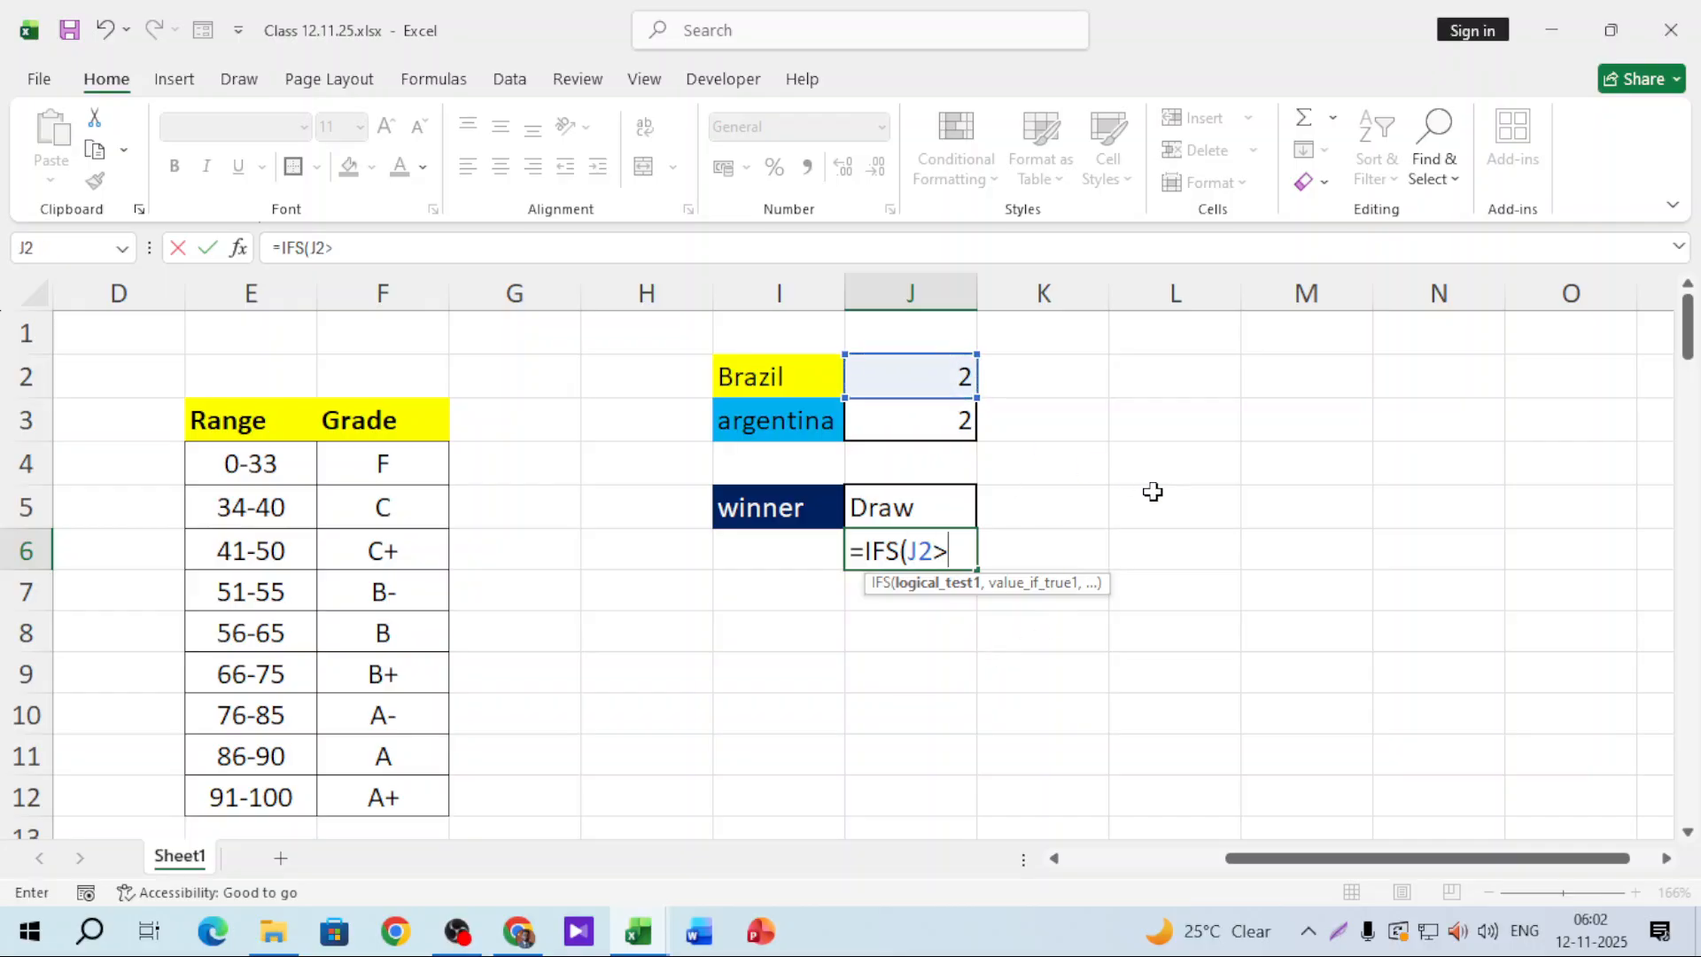
pyautogui.click(950, 409)
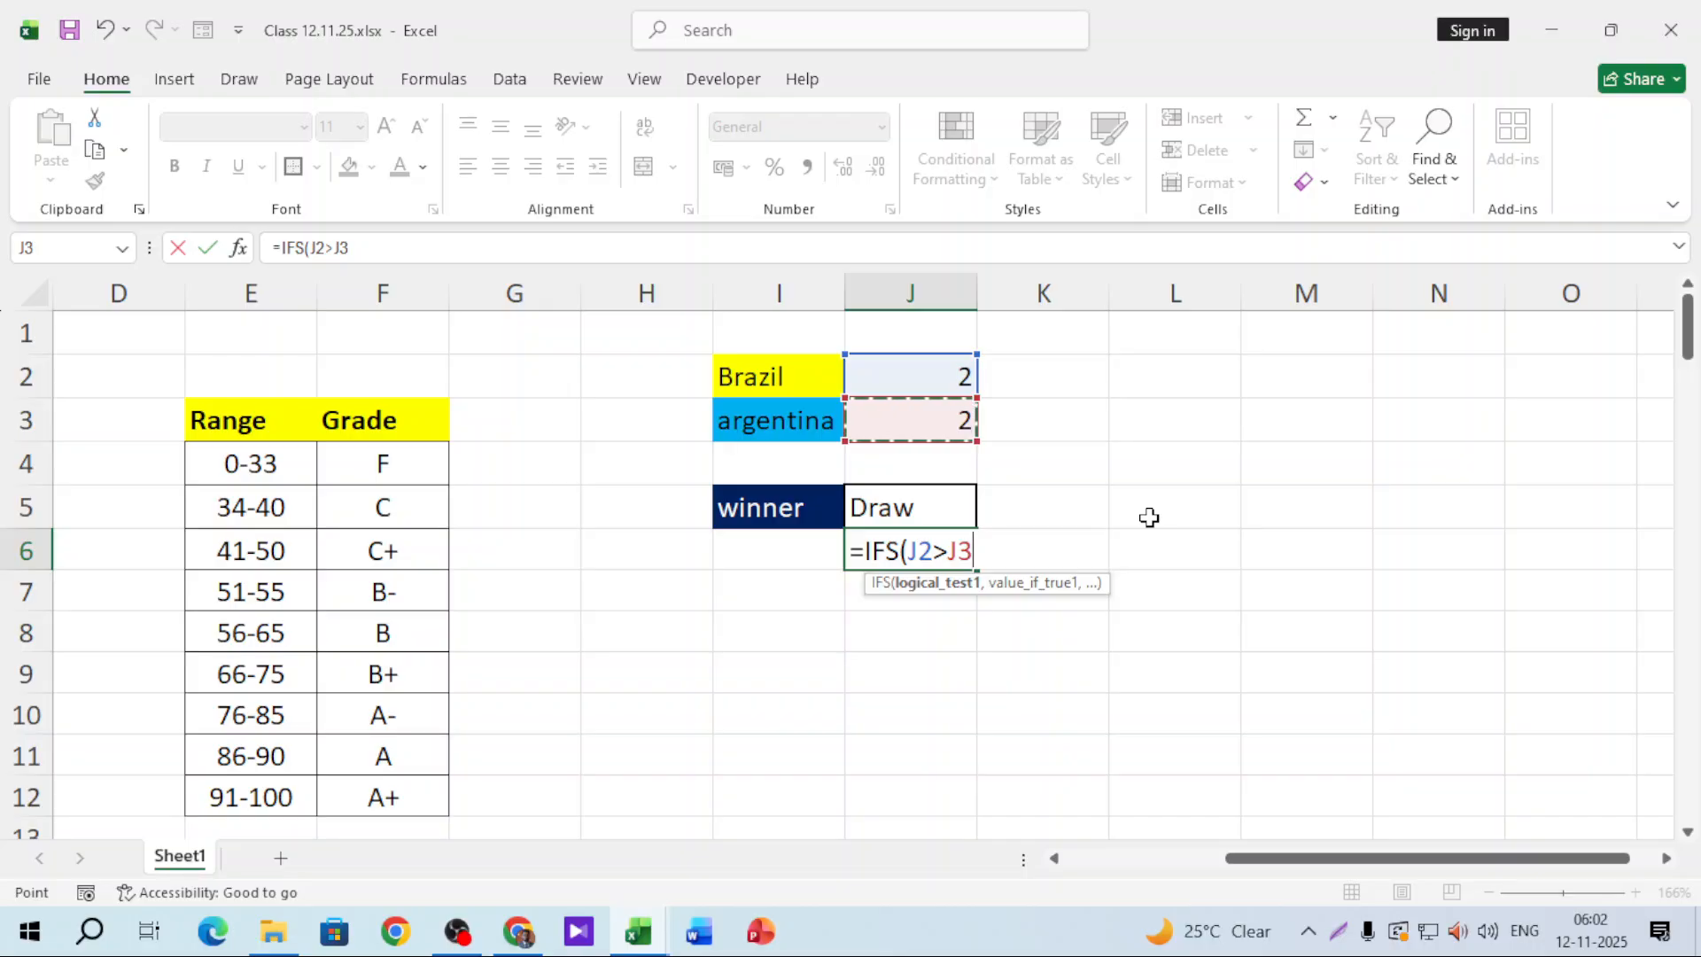
pyautogui.write(',"Bra')
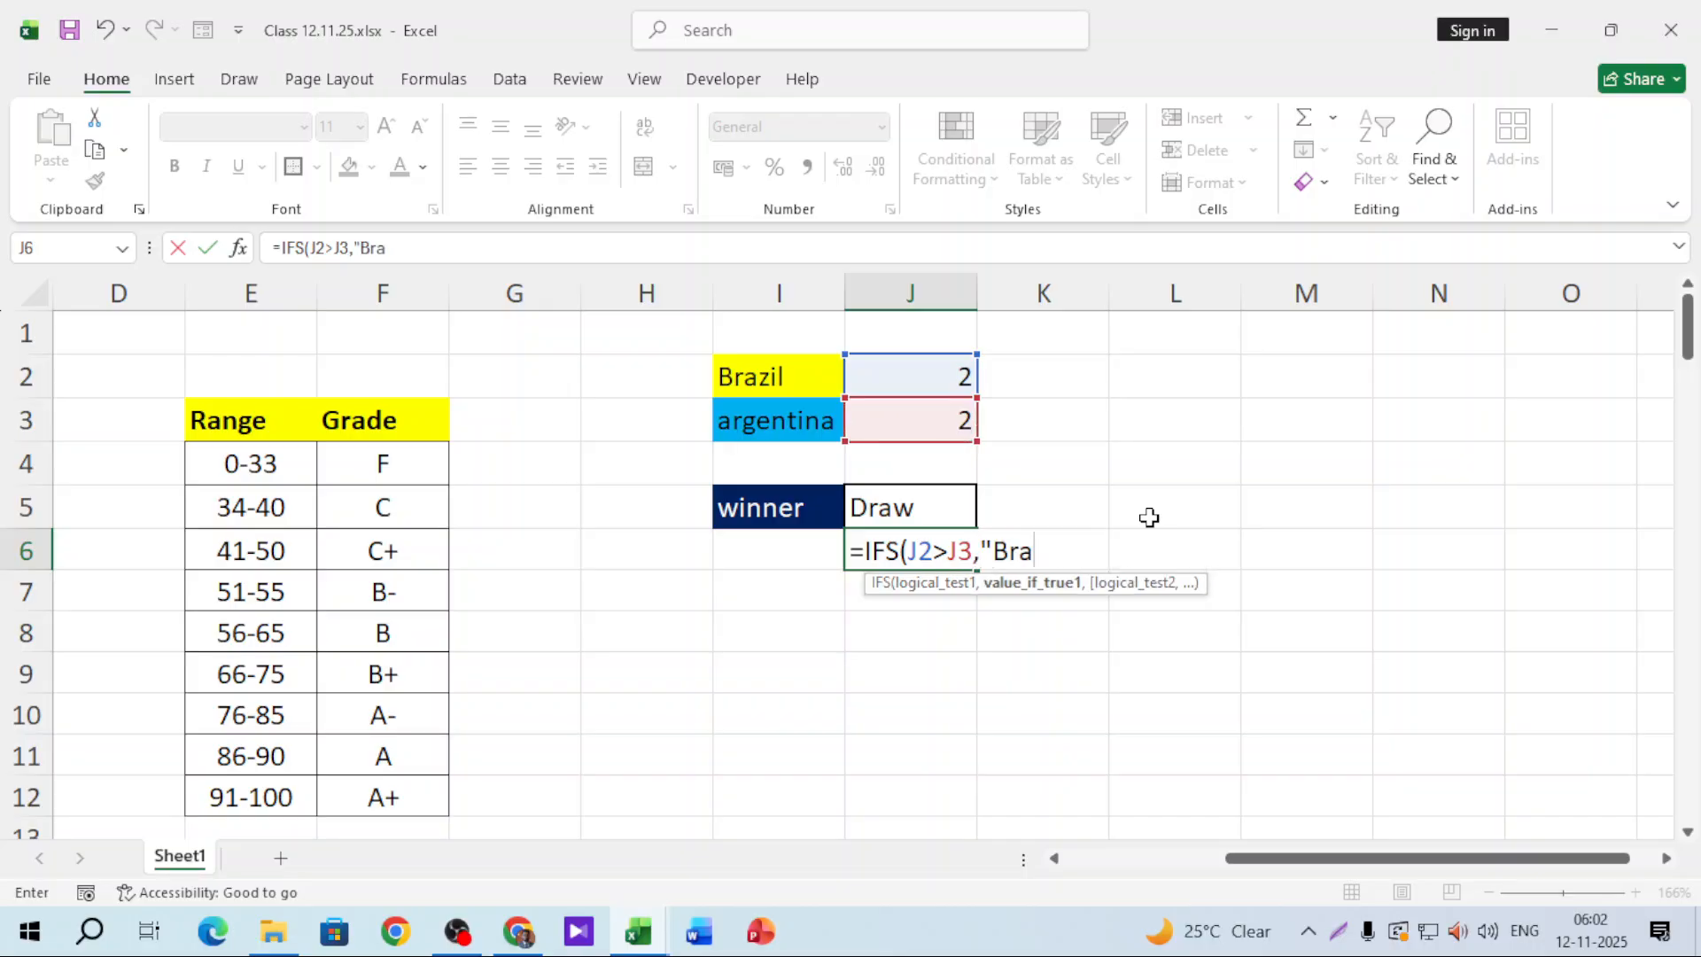
pyautogui.write('zil",')
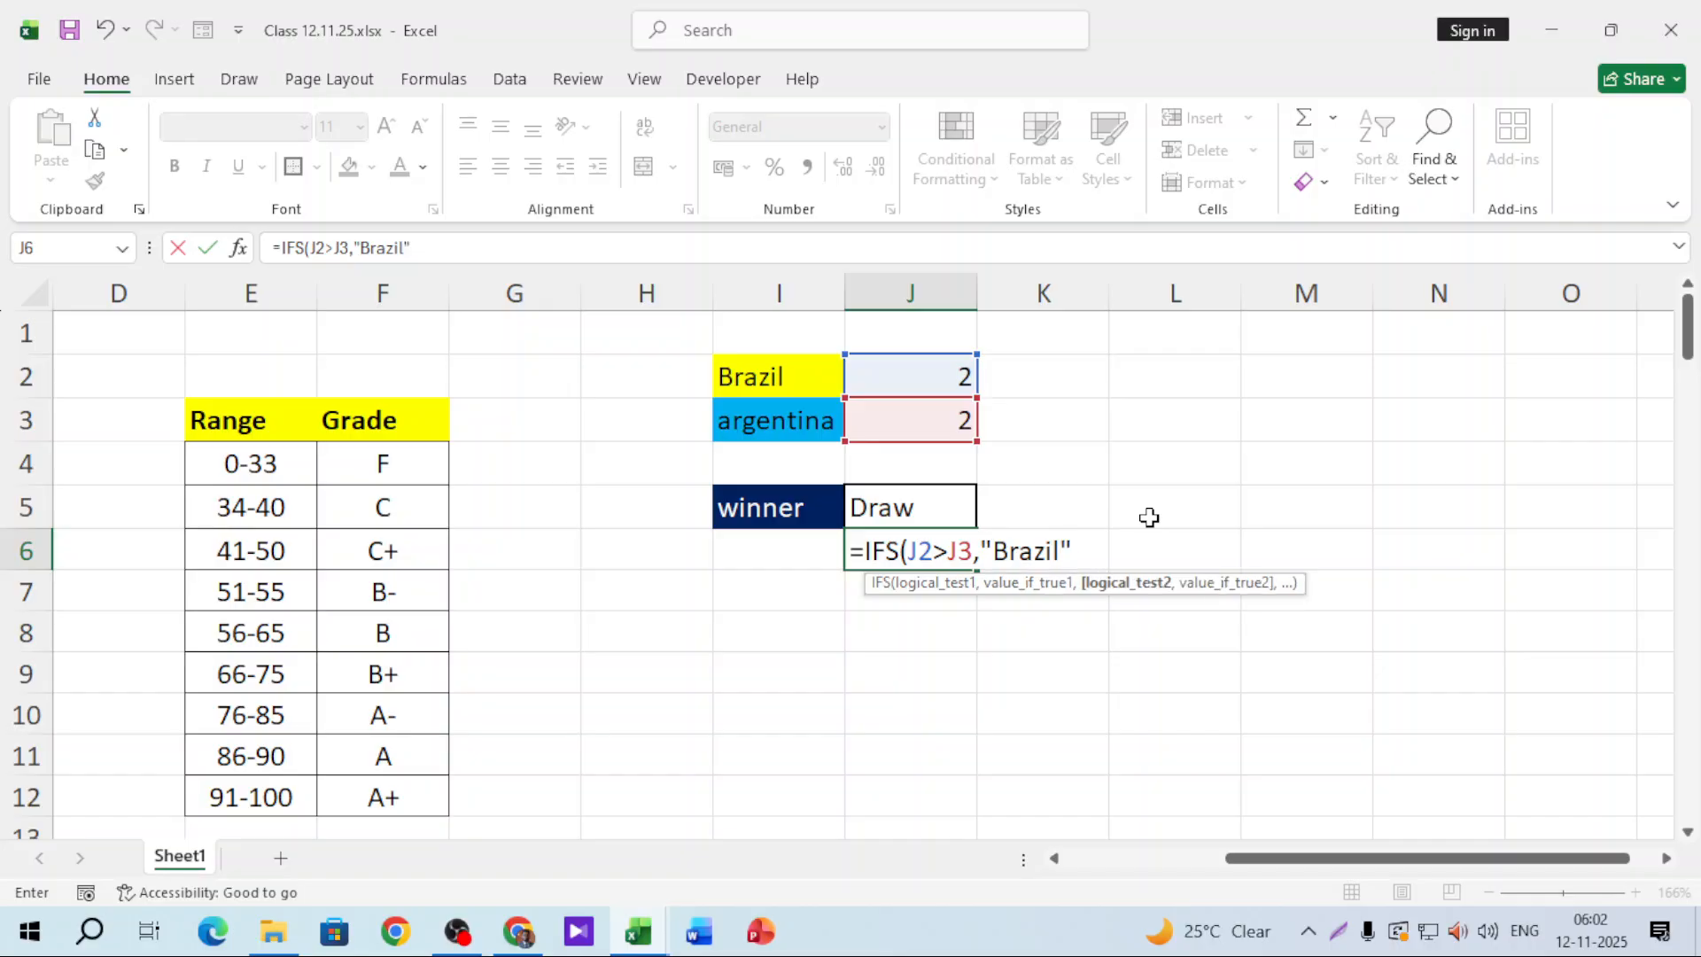
pyautogui.click(925, 425)
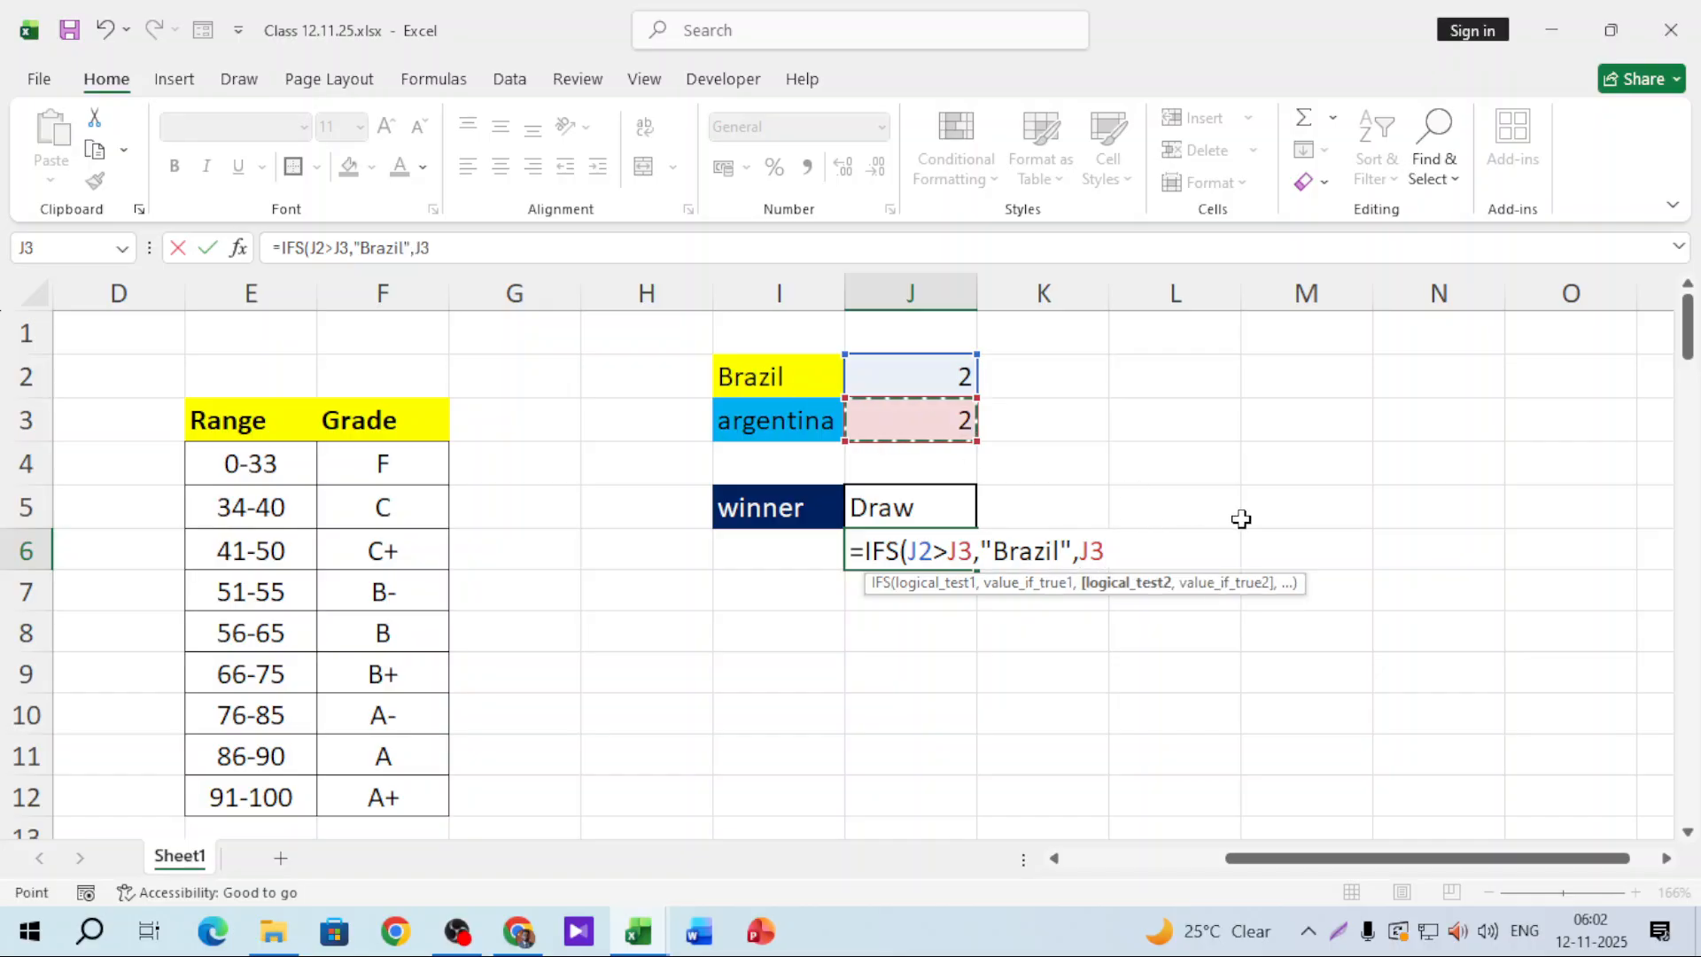
pyautogui.write('=')
pyautogui.click(940, 381)
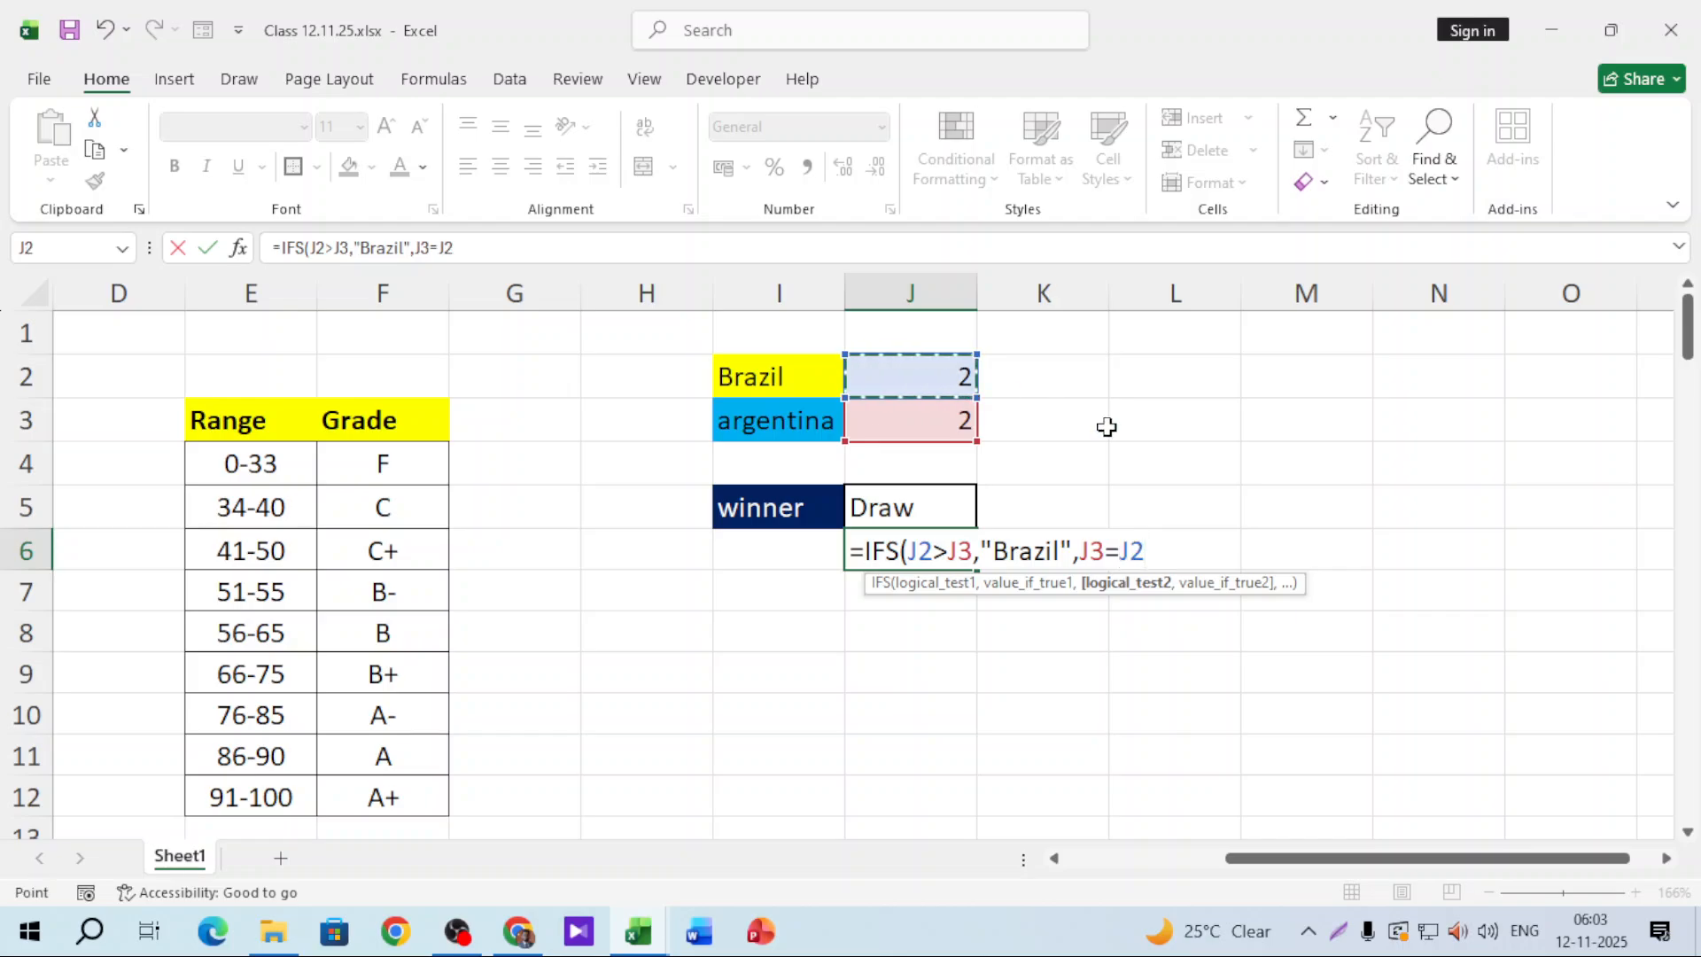
pyautogui.write(',"Drt')
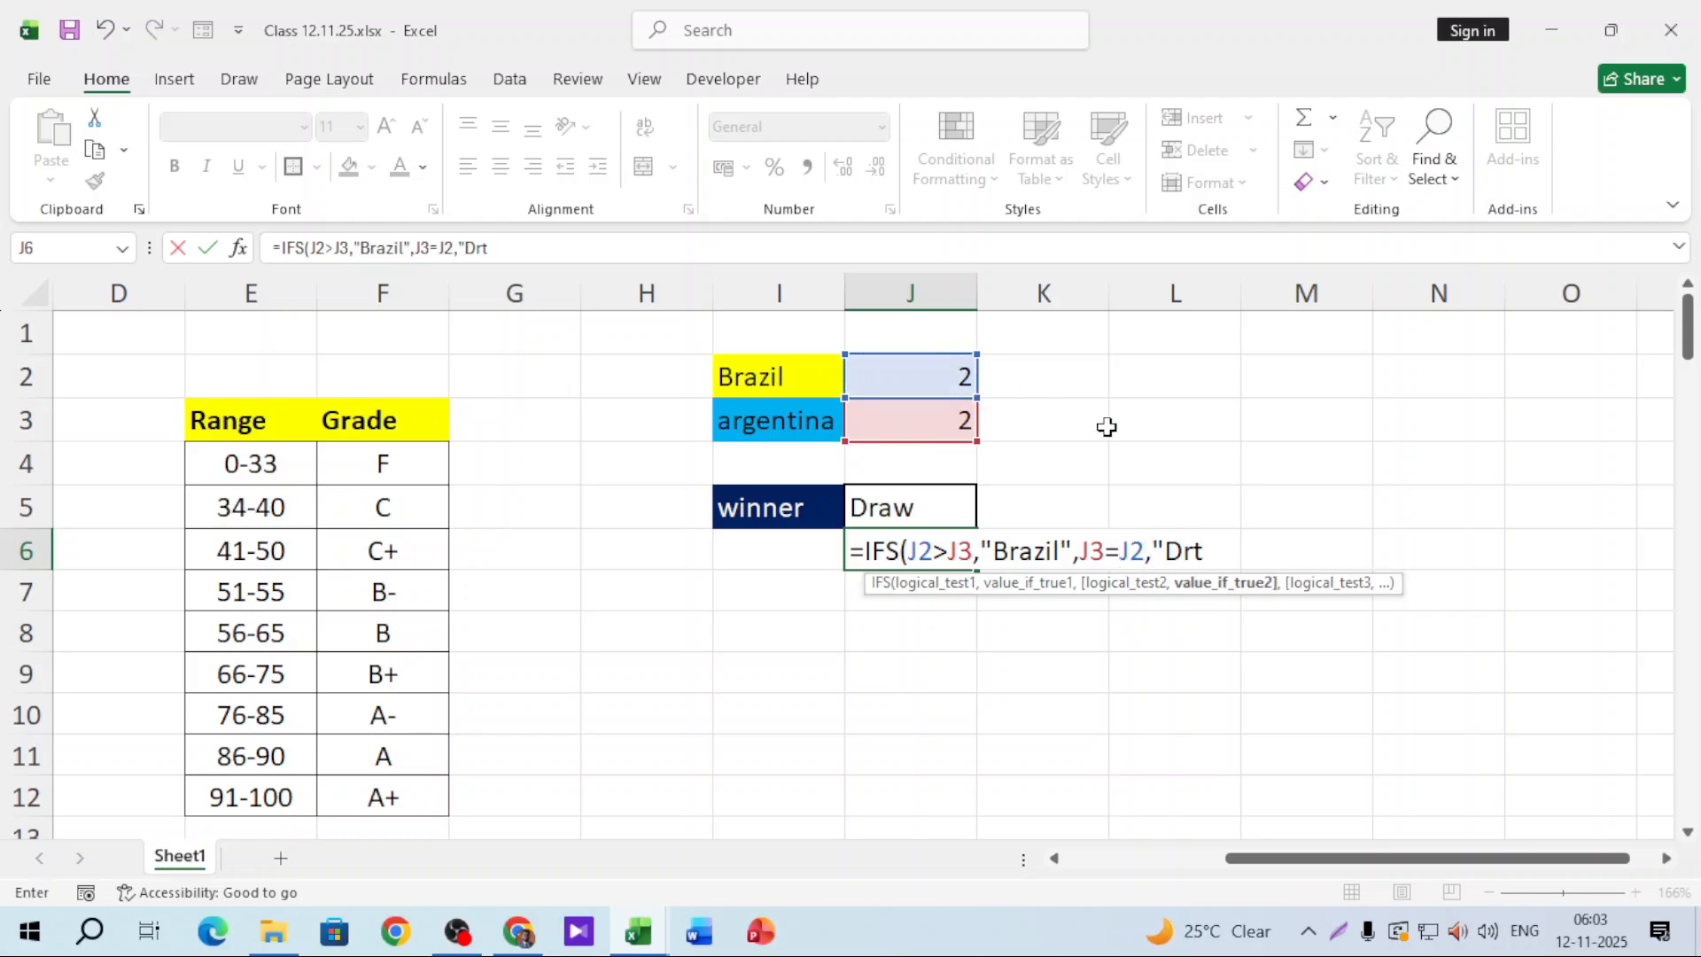
pyautogui.press('BackSpace')
pyautogui.write('aw",')
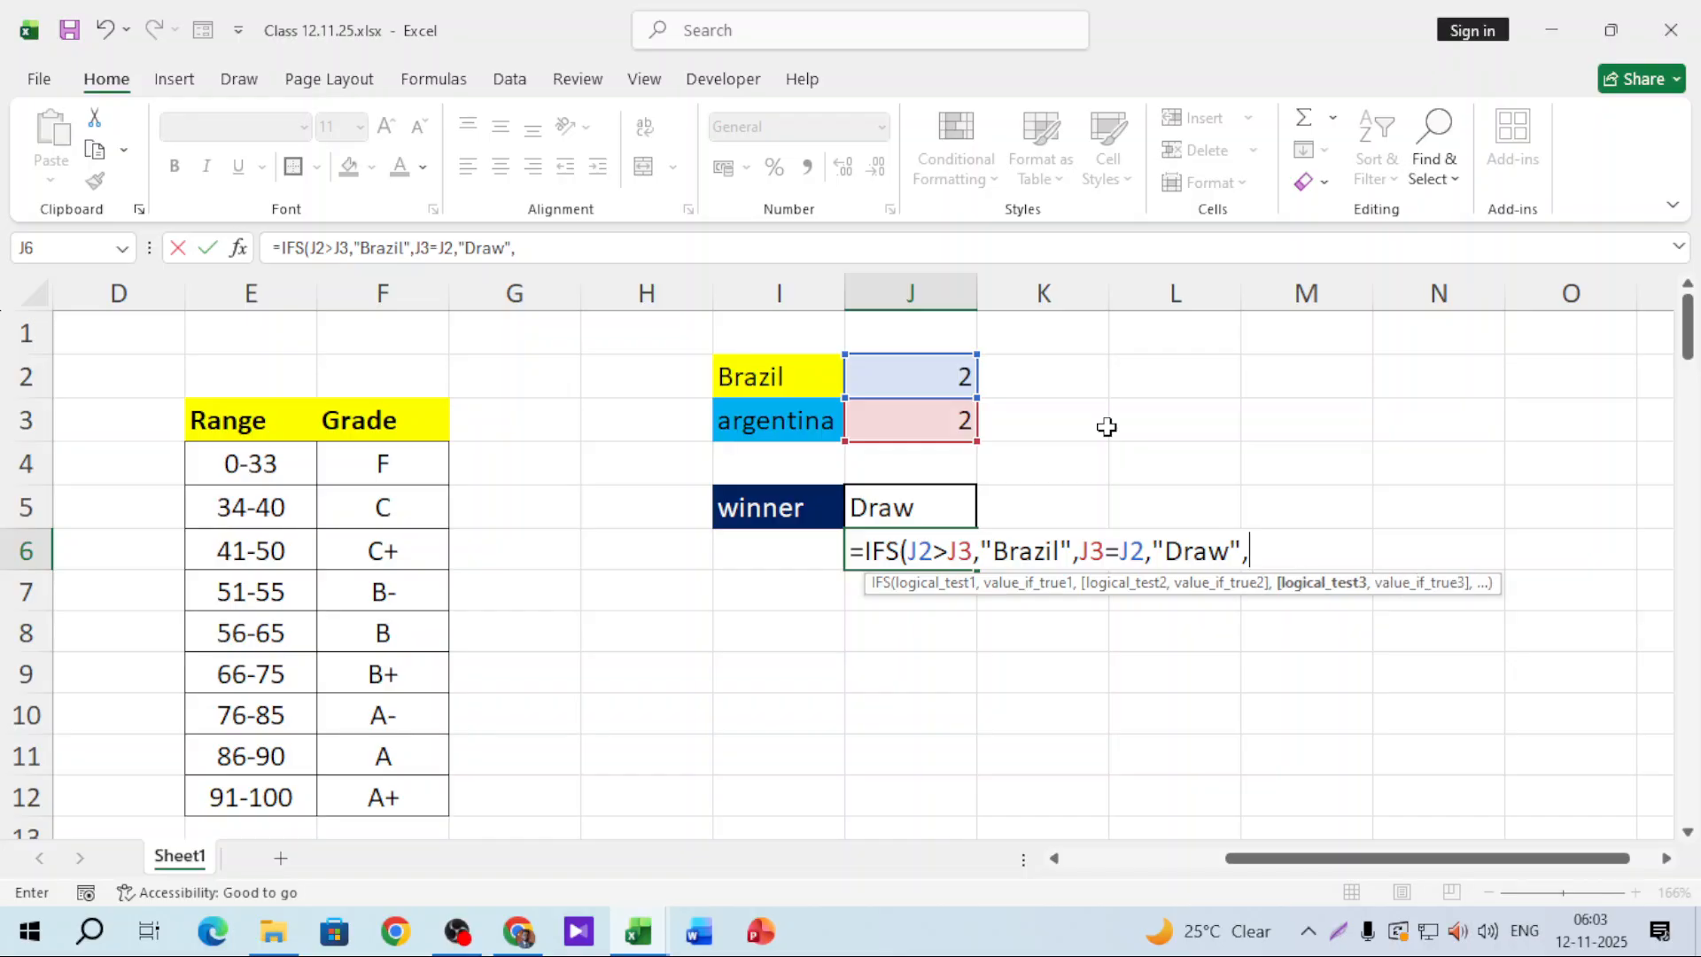
# Step: Add the third condition J3>J2 returning "Argentina" and commit the IFS formula, showing Draw
pyautogui.click(921, 420)
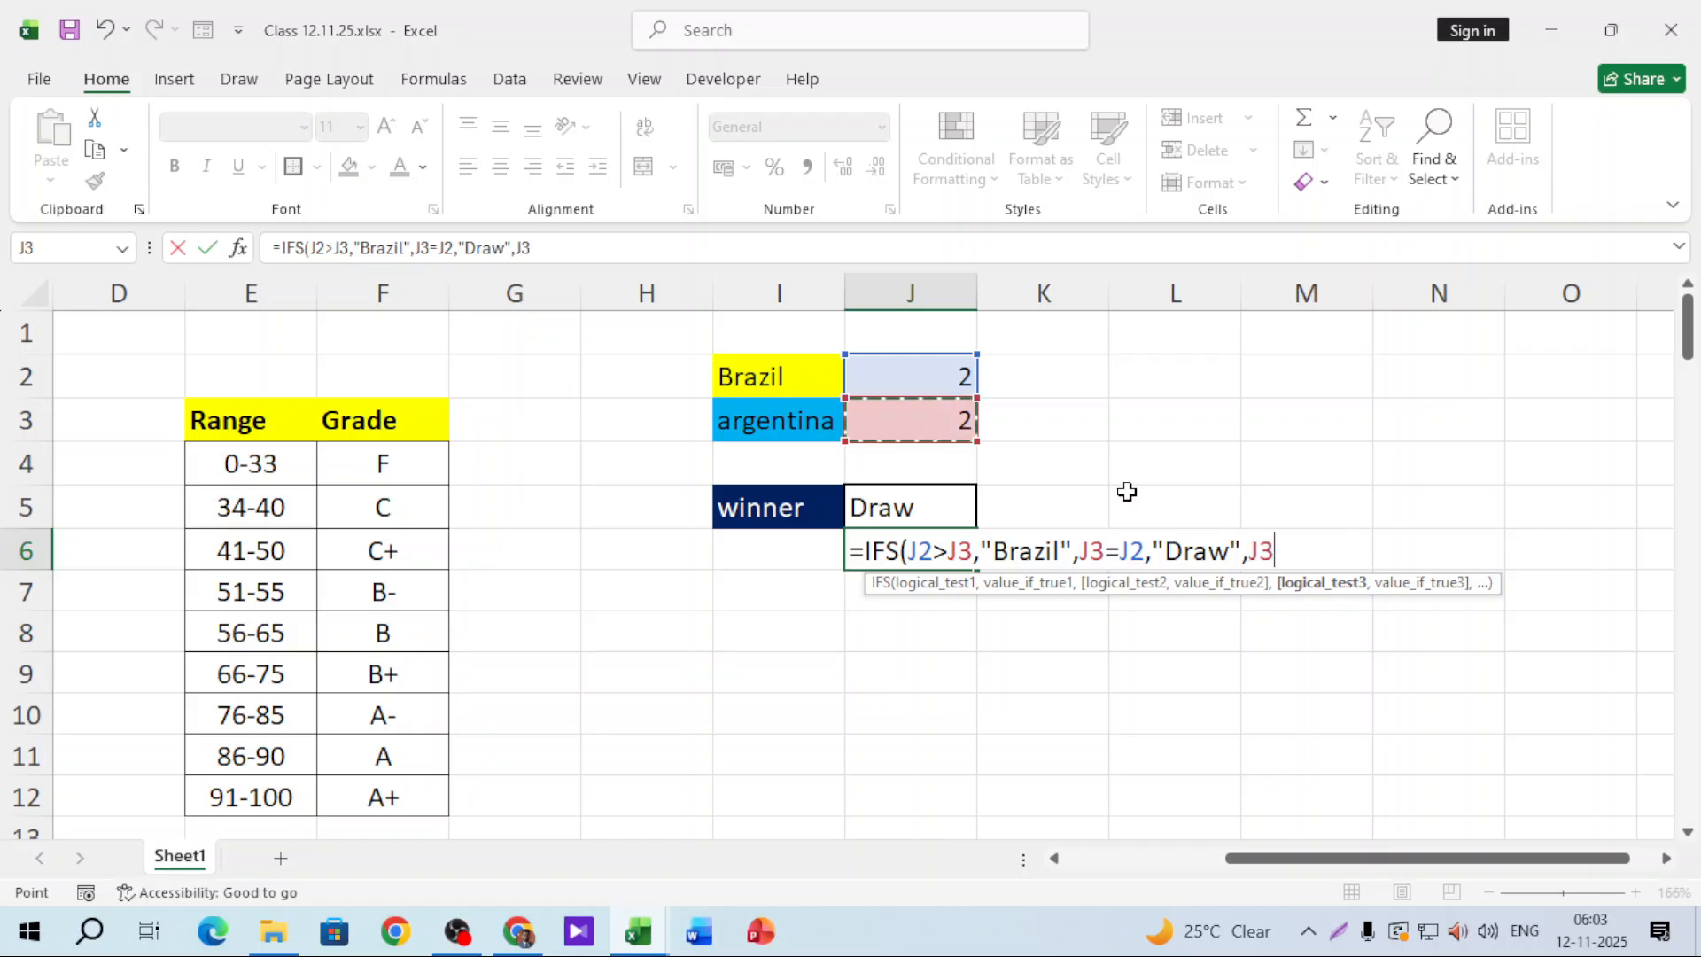
pyautogui.write('>')
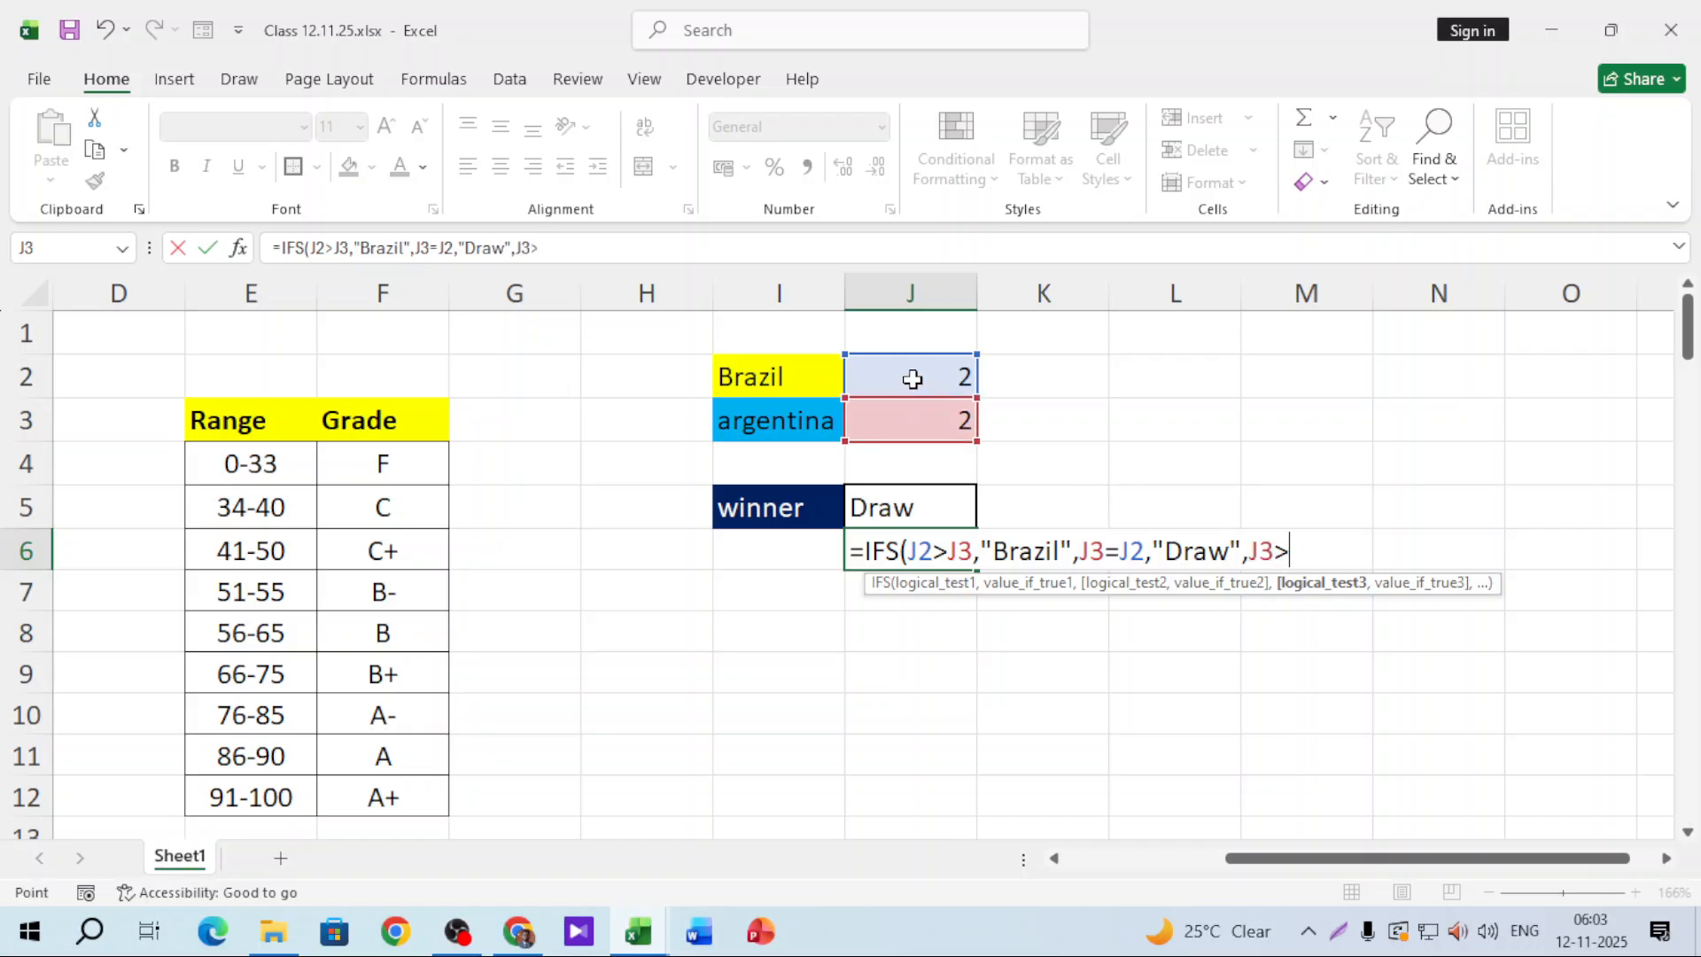
pyautogui.click(913, 378)
pyautogui.press('BackSpace')
pyautogui.write(',"Arg')
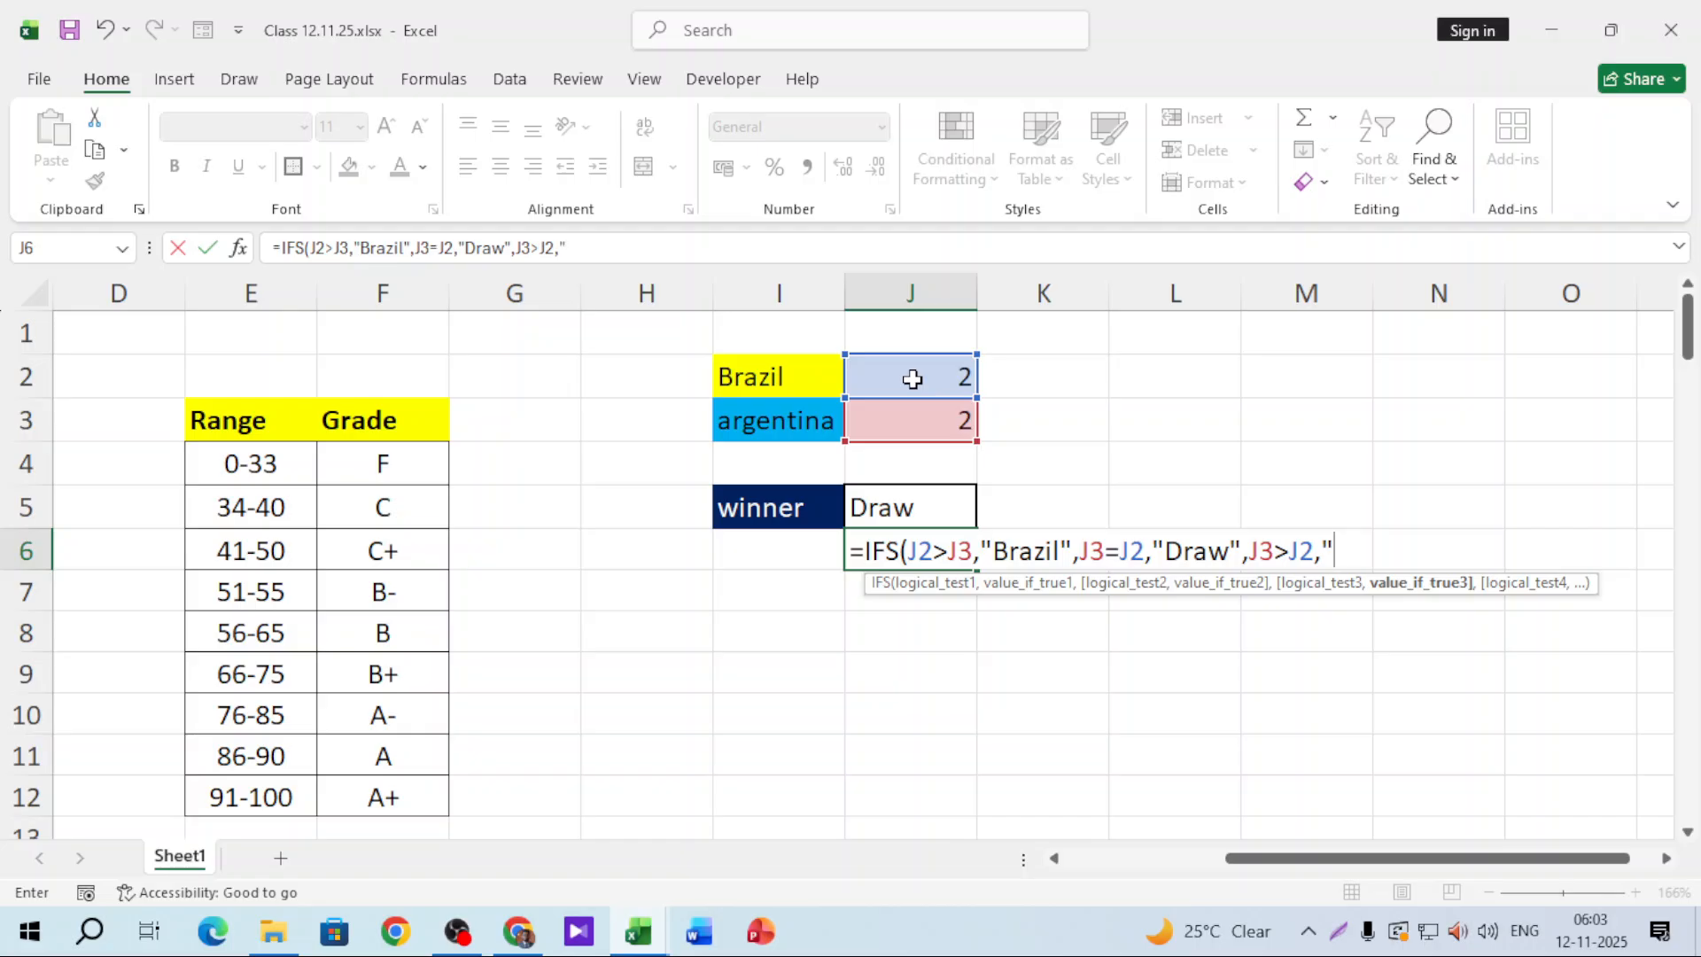
pyautogui.write('entina')
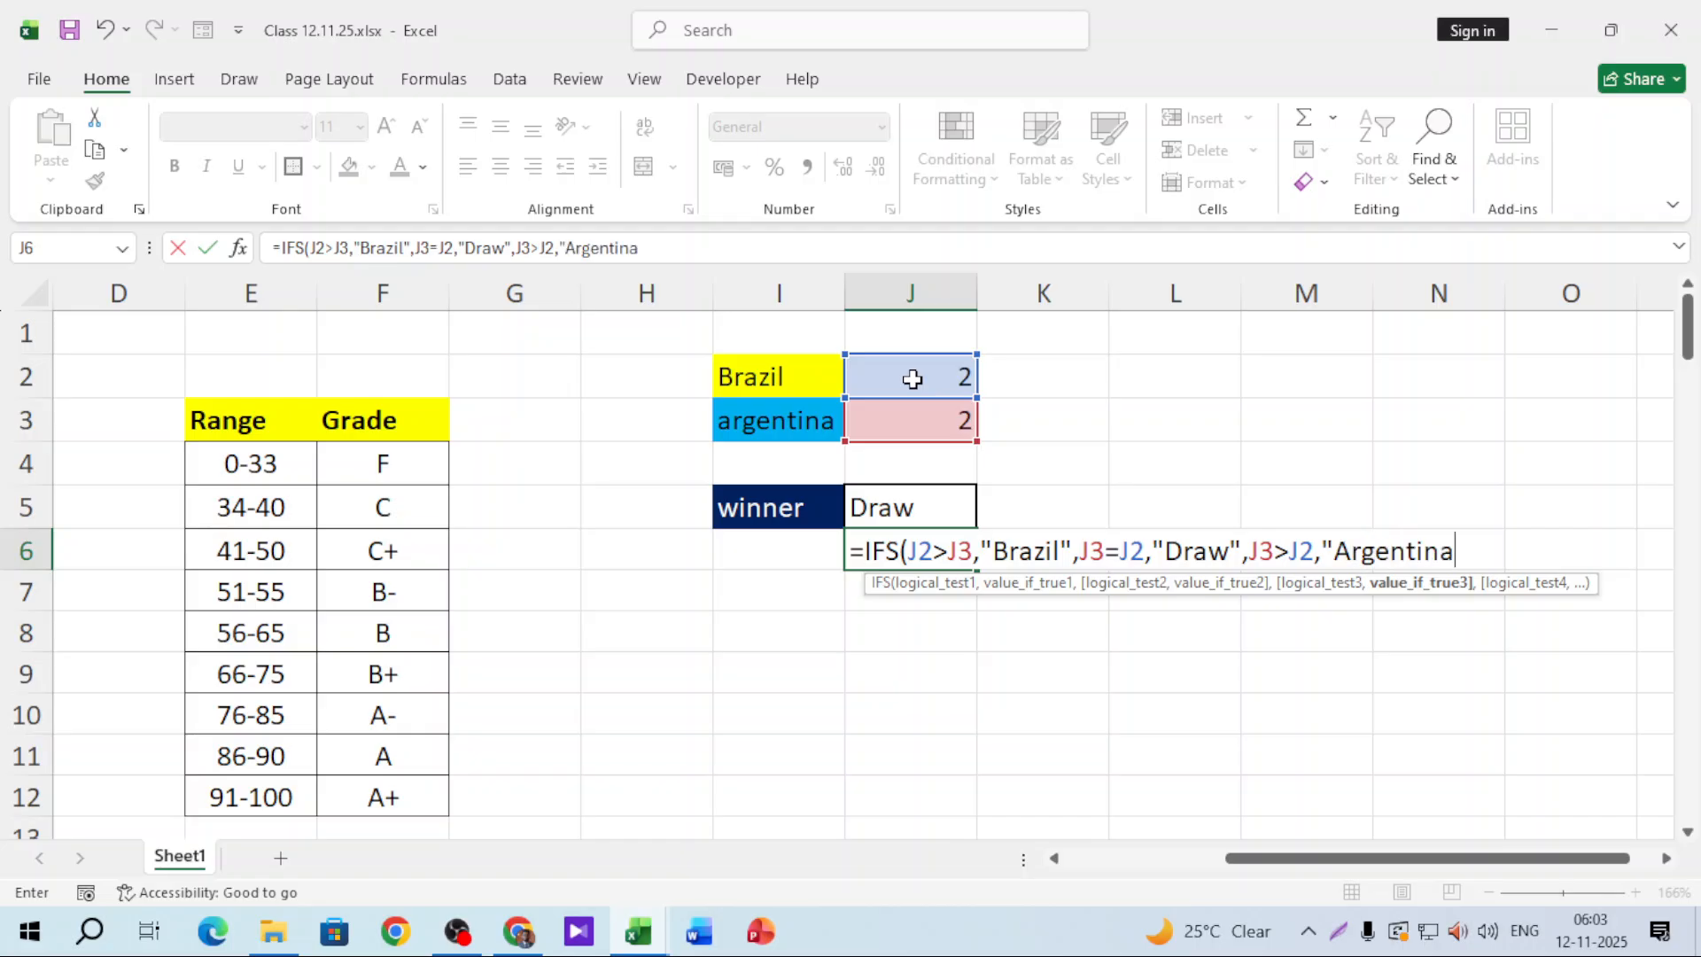
pyautogui.write('")')
pyautogui.press('Return')
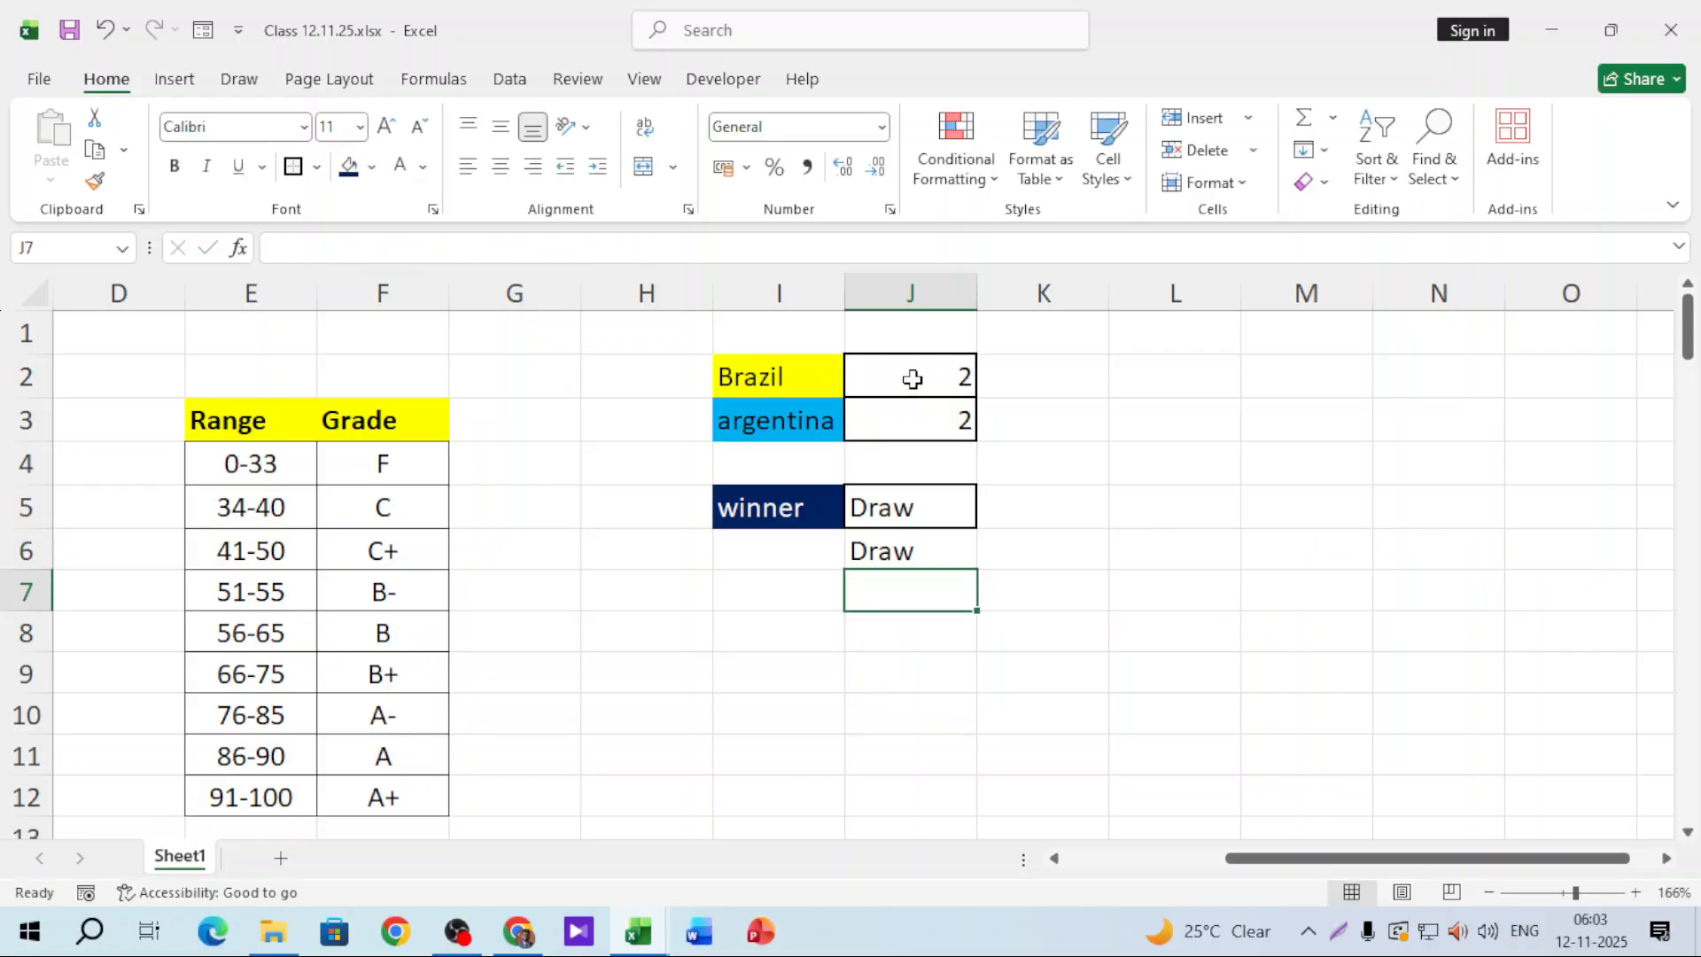
# Step: Inspect the J6 formula without changing it, then add a new blank Sheet2
pyautogui.doubleClick(922, 549)
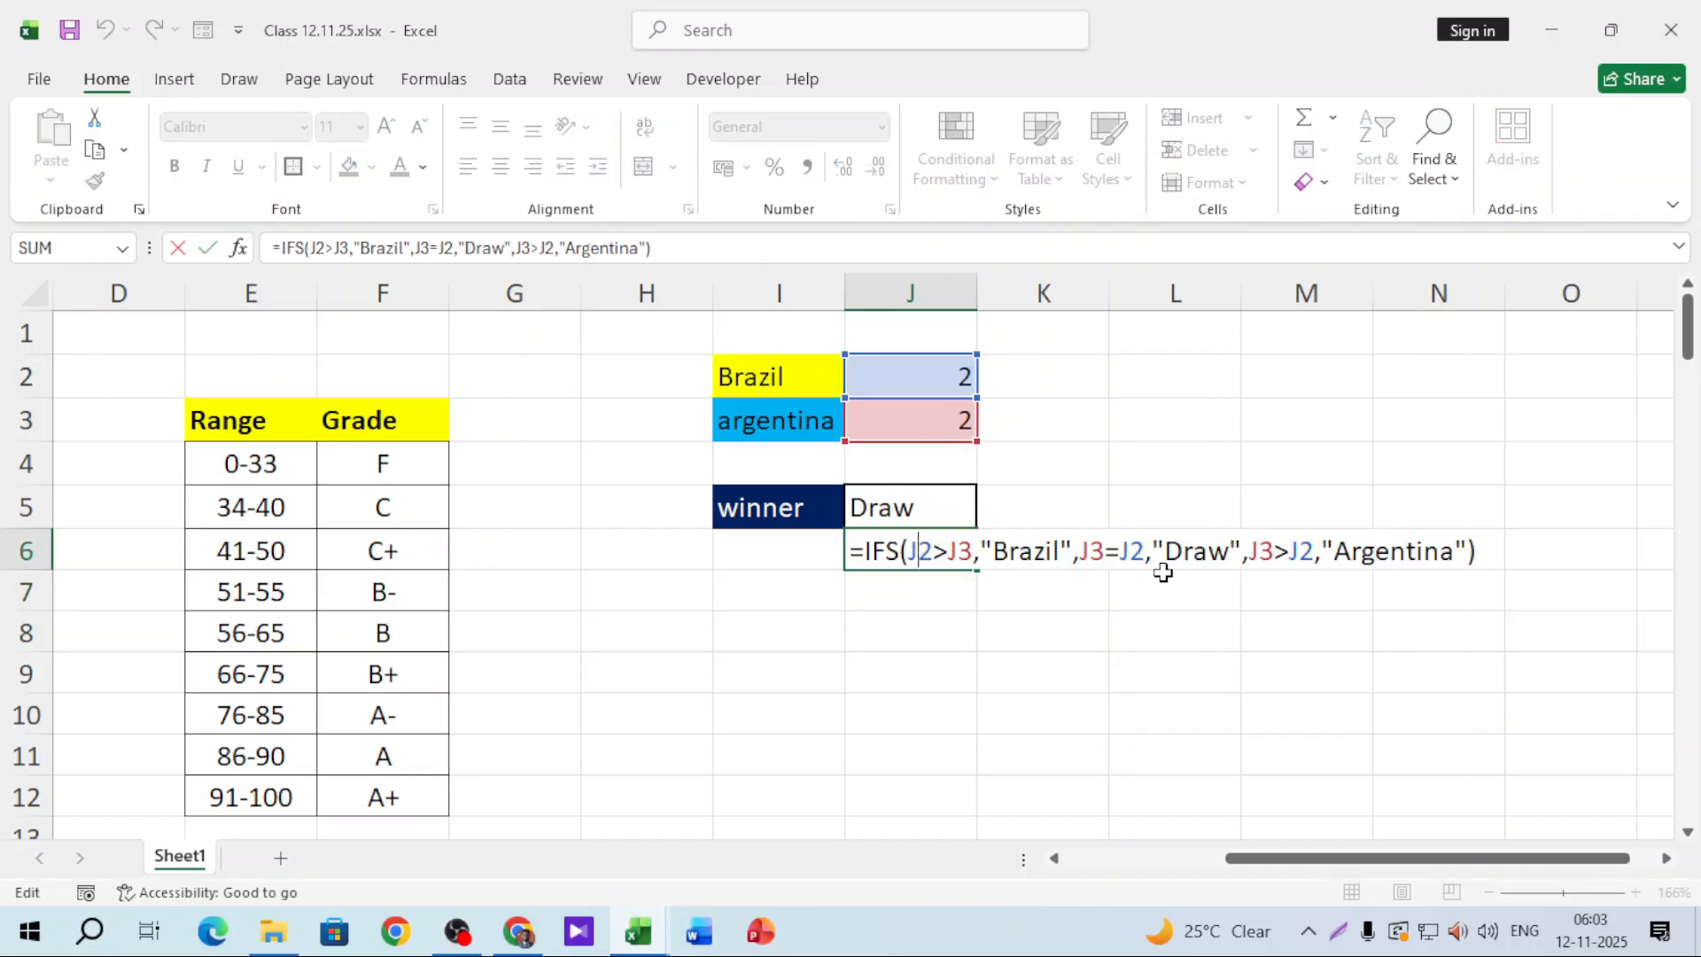
pyautogui.moveTo(1242, 551); pyautogui.dragTo(1315, 553)
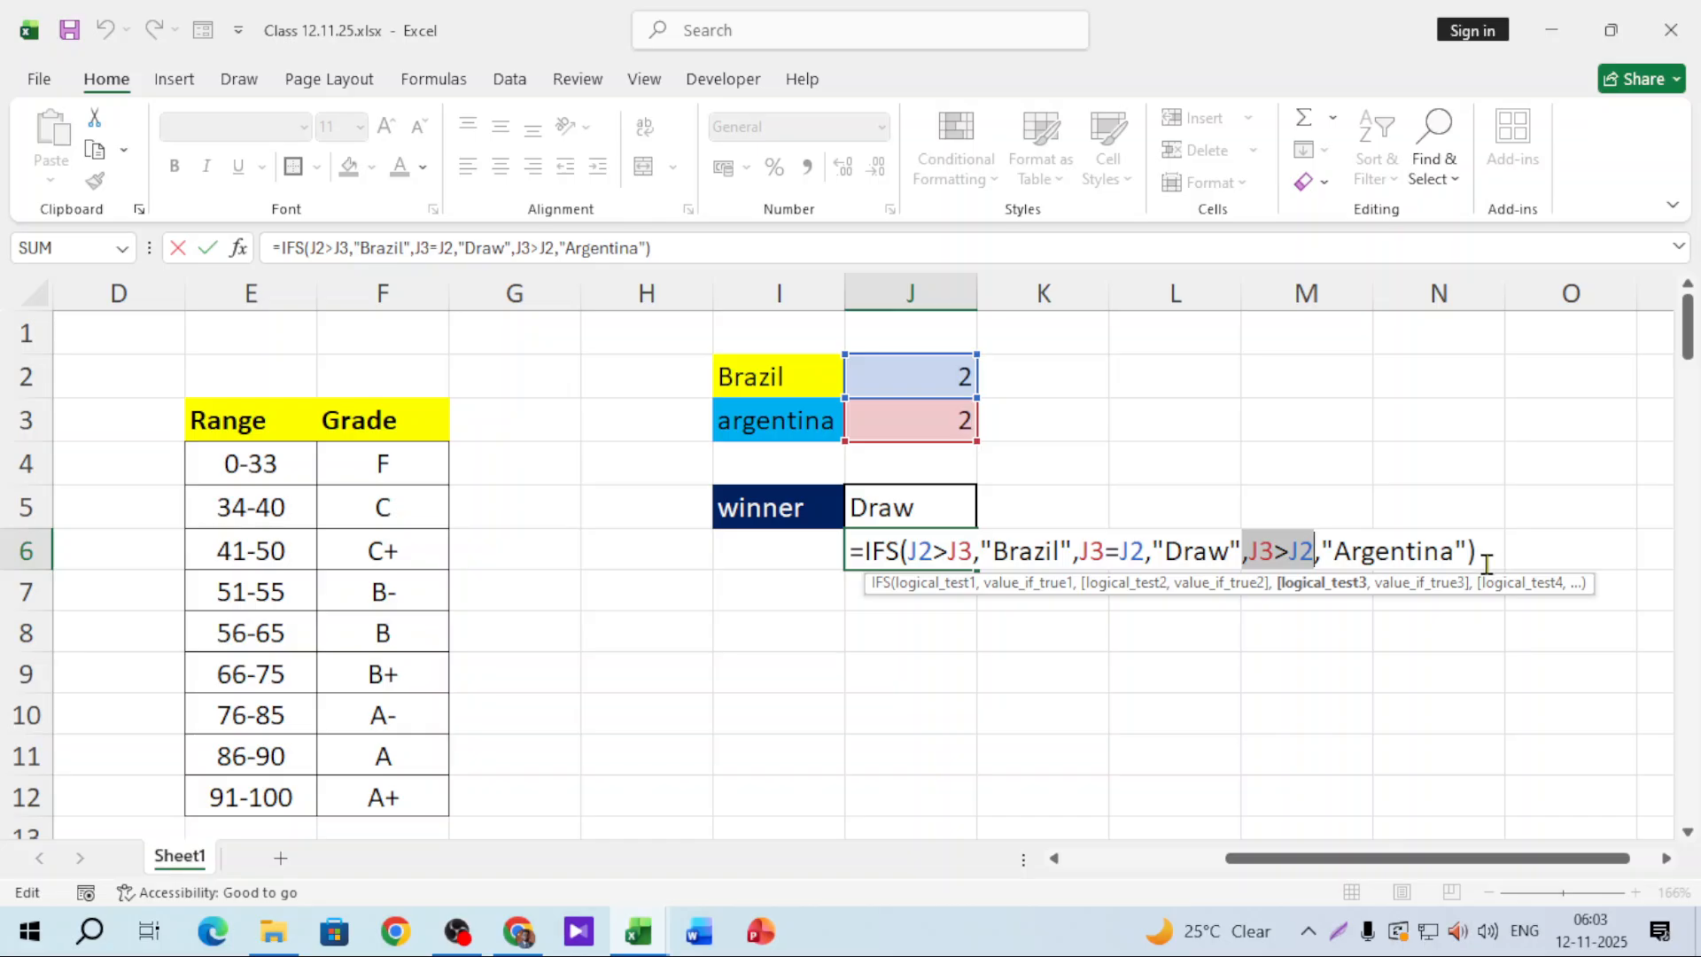
pyautogui.press('Escape')
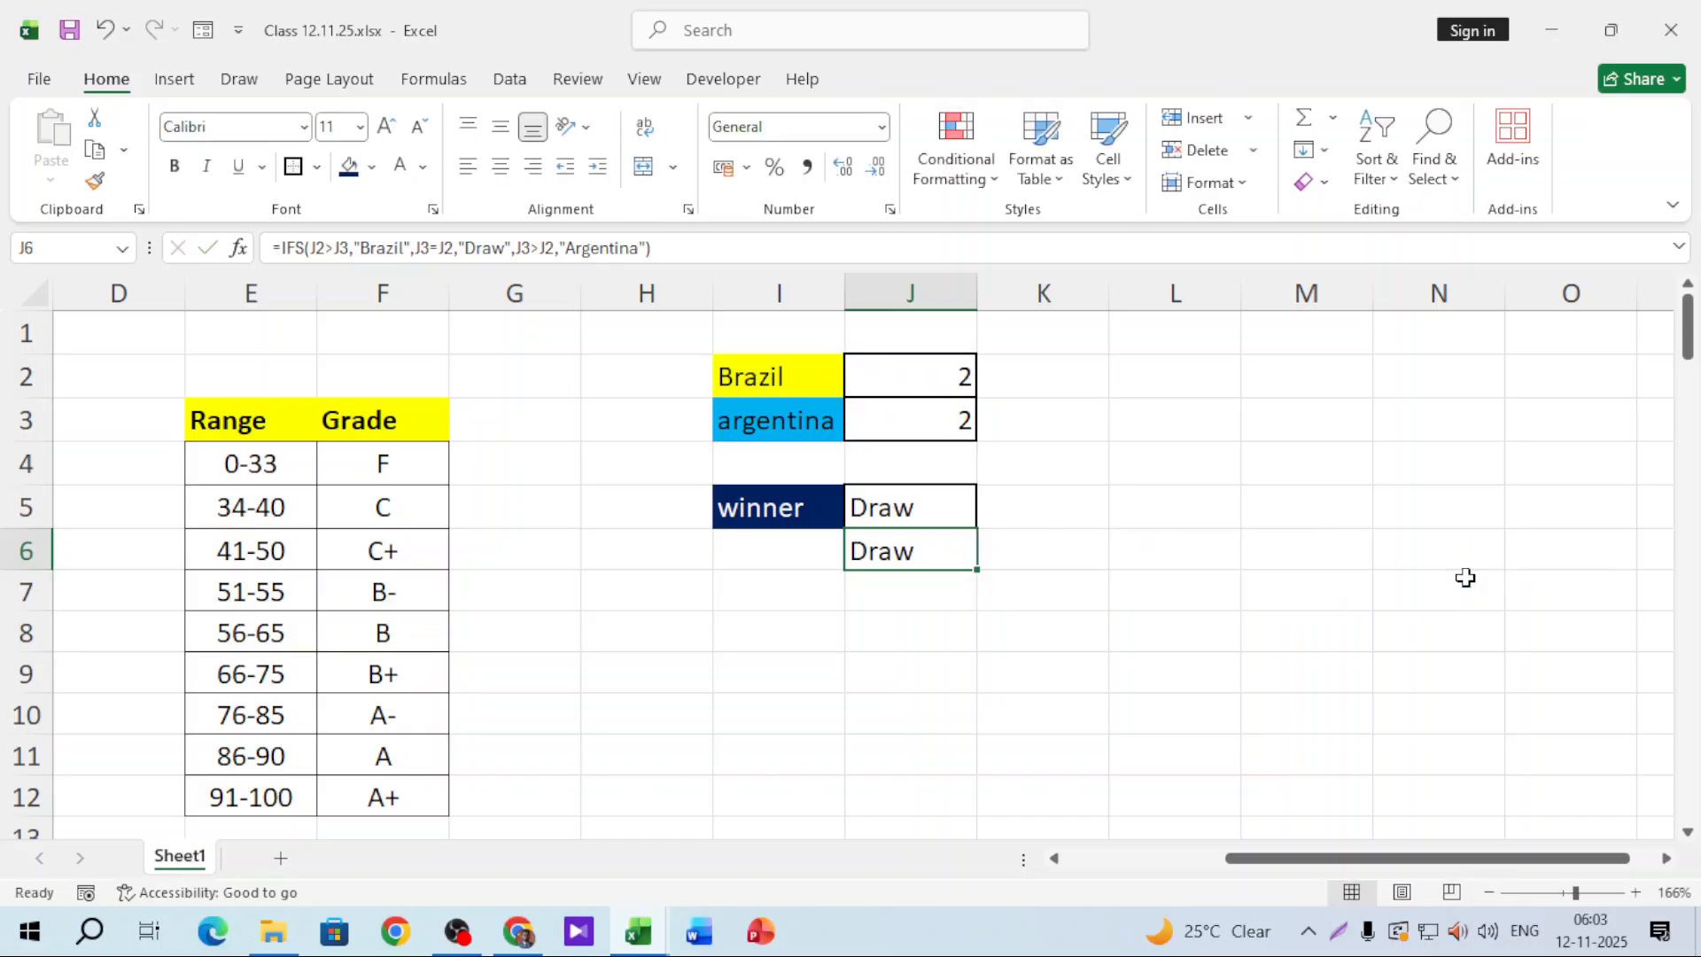
pyautogui.click(280, 859)
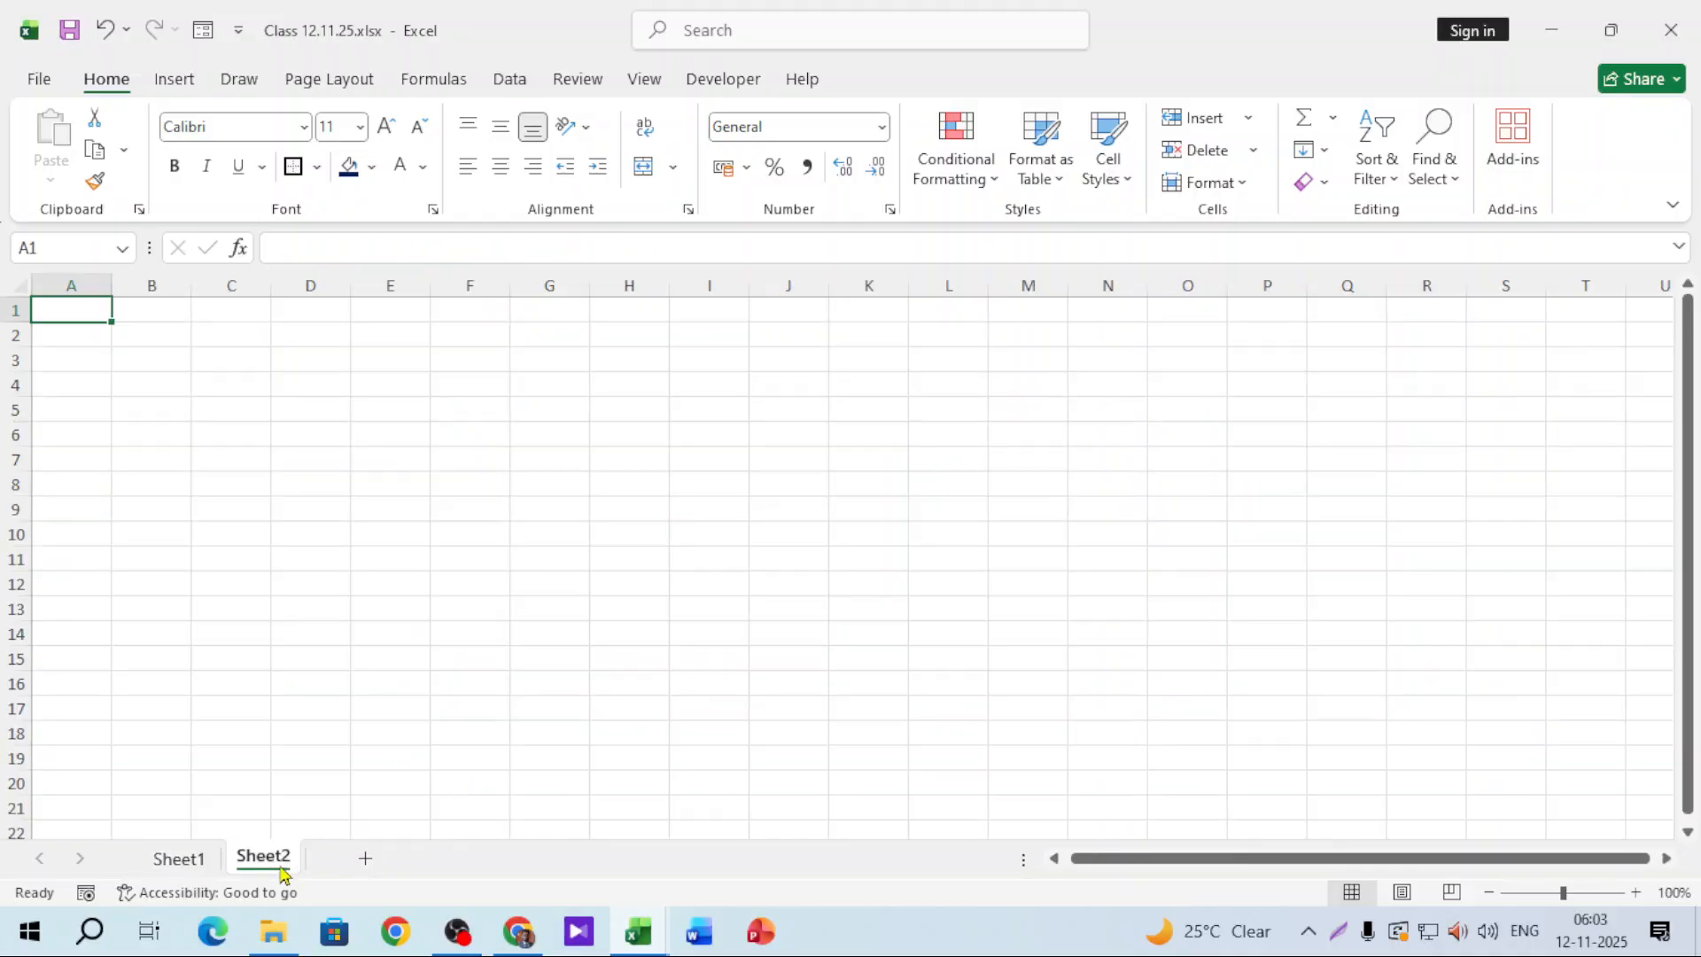
# Step: In File Explorer, go back to the D:\Sakib\Class folder and search for 'pivot'
pyautogui.click(276, 937)
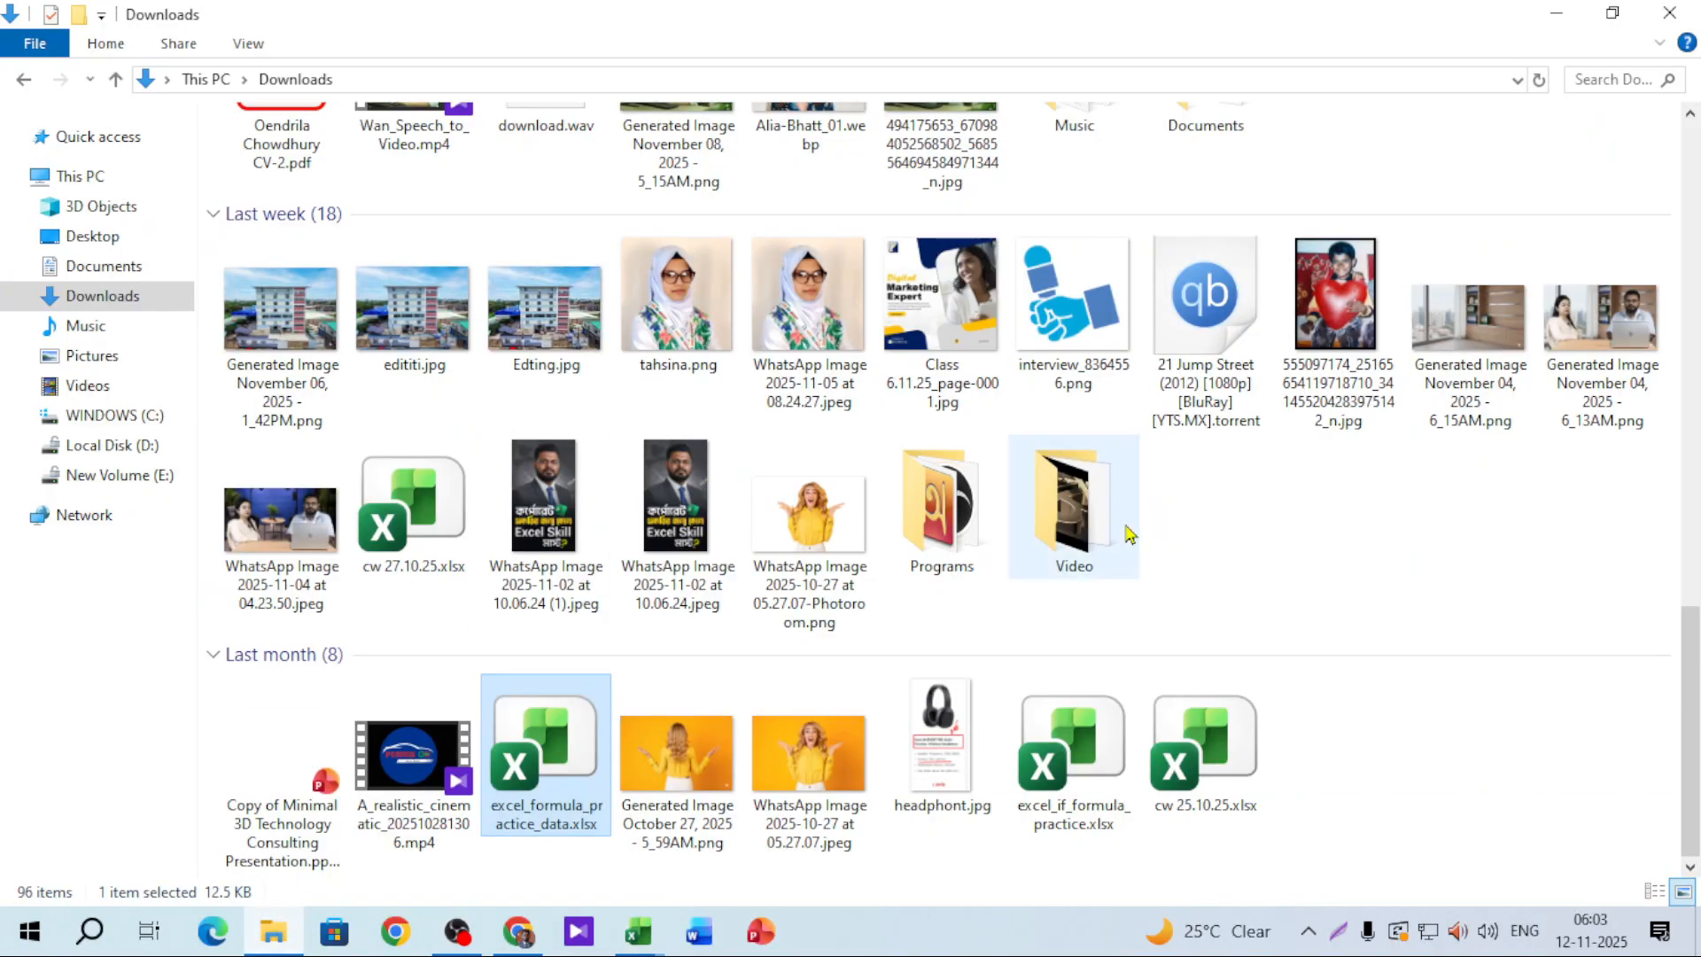
pyautogui.scroll(10, 980, 594)
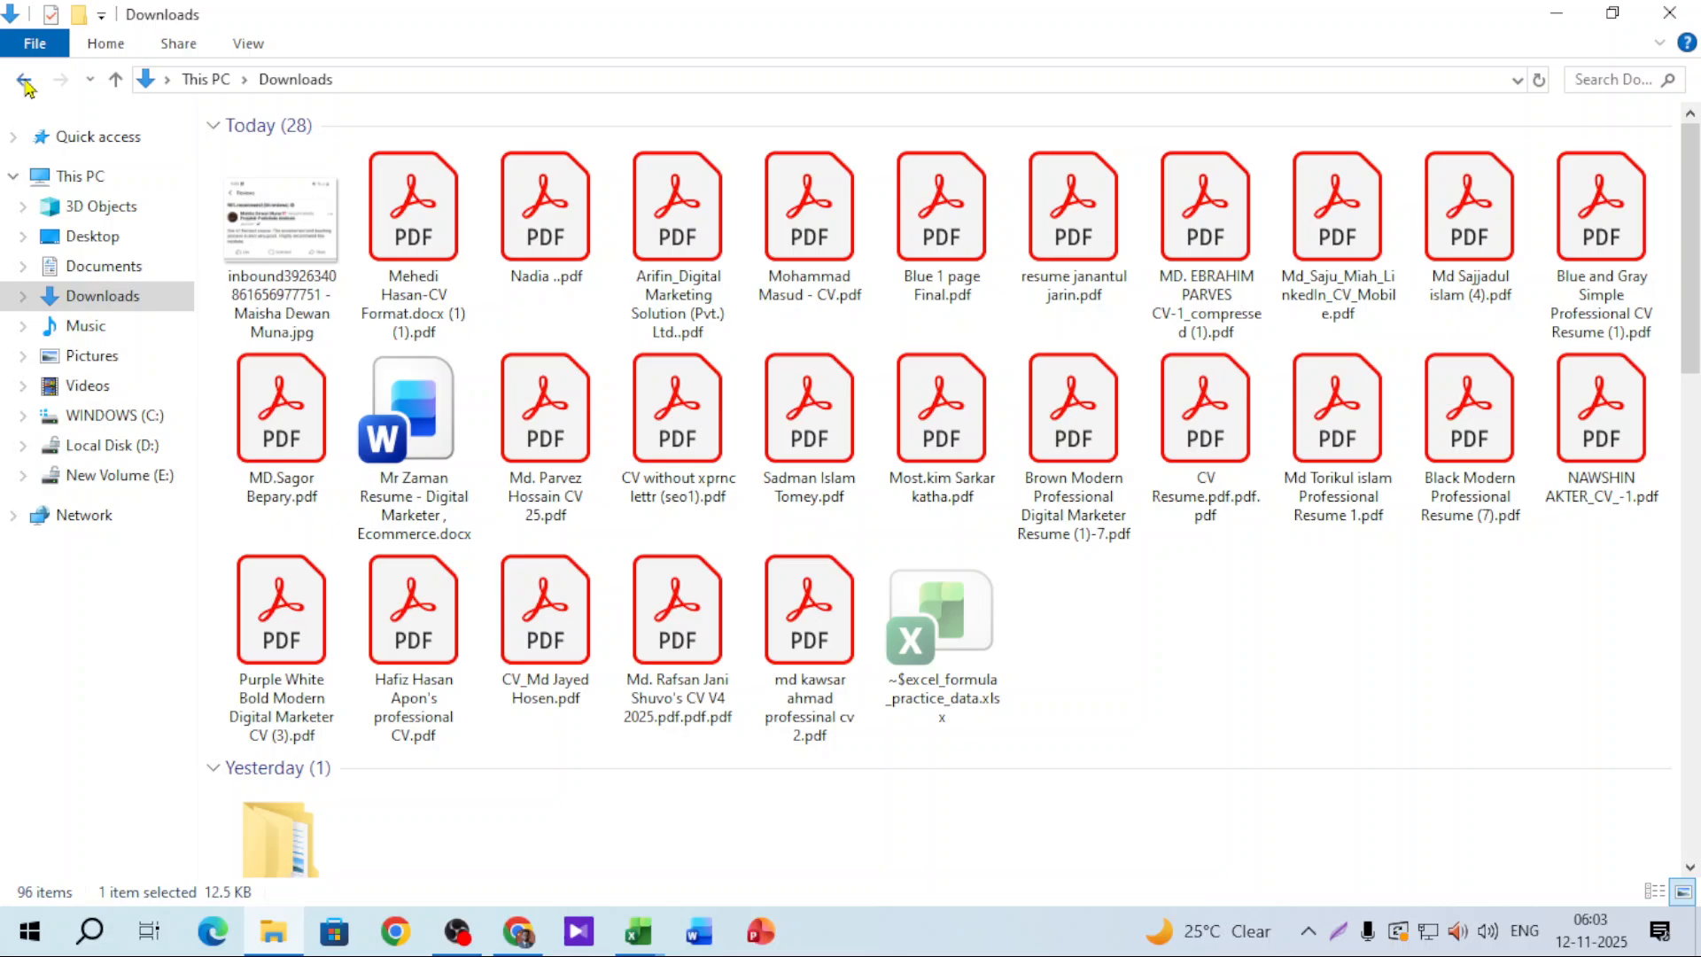
pyautogui.click(25, 82)
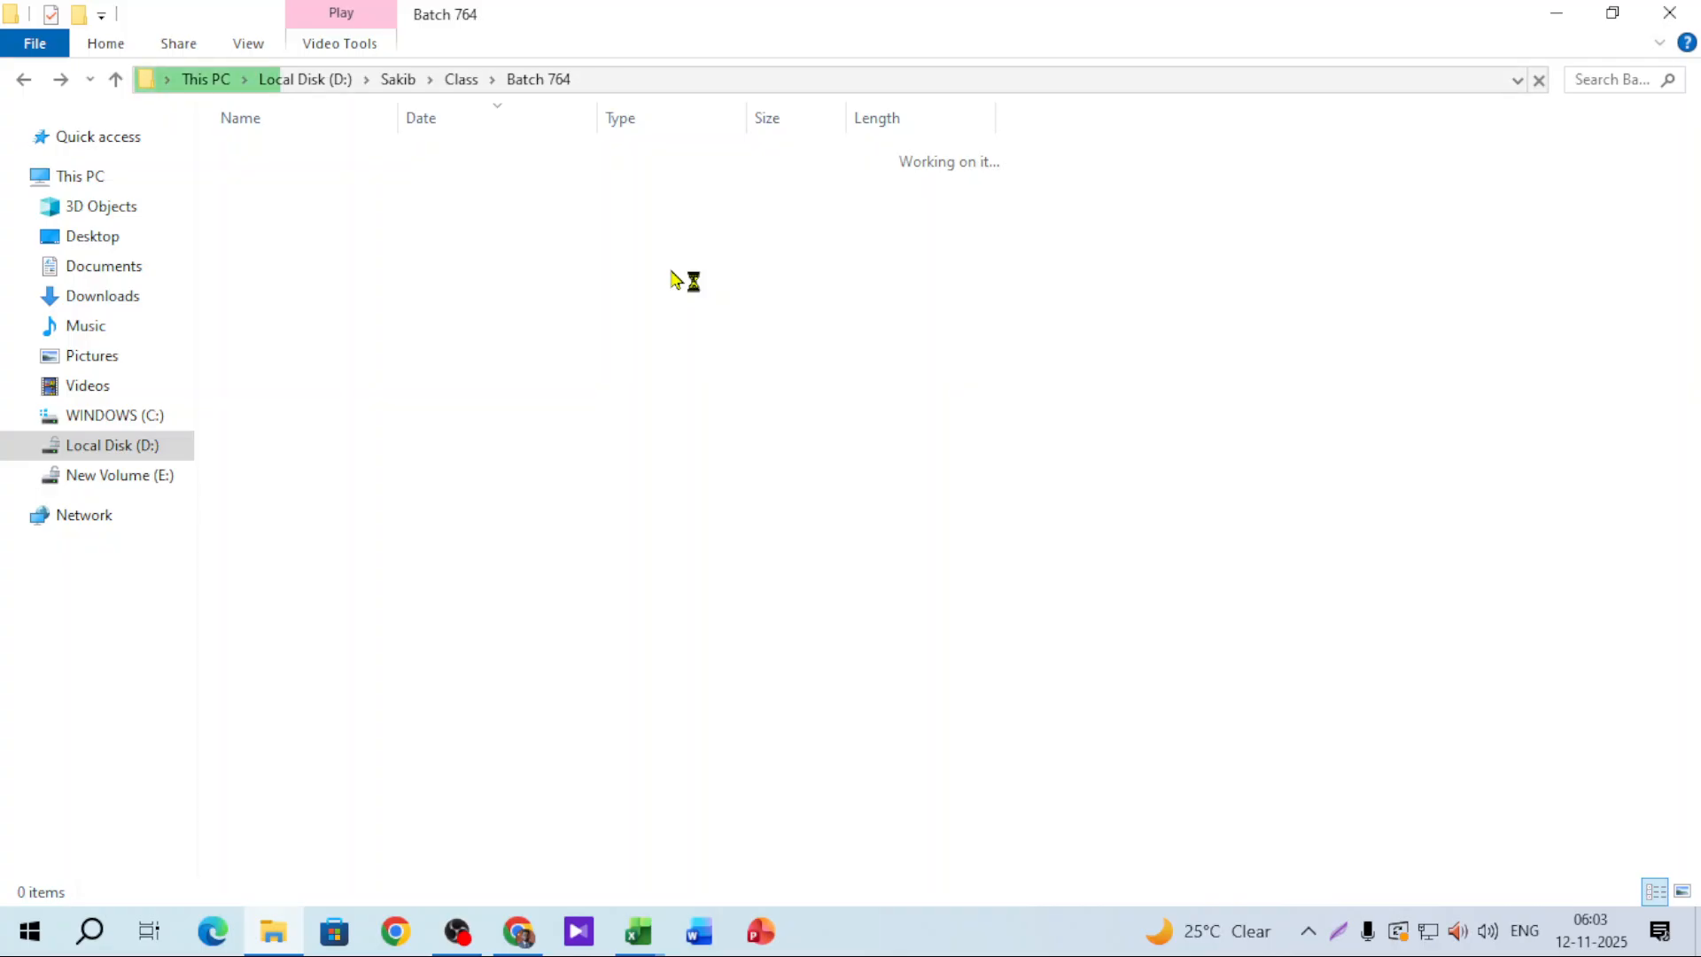
pyautogui.click(24, 79)
pyautogui.click(1603, 80)
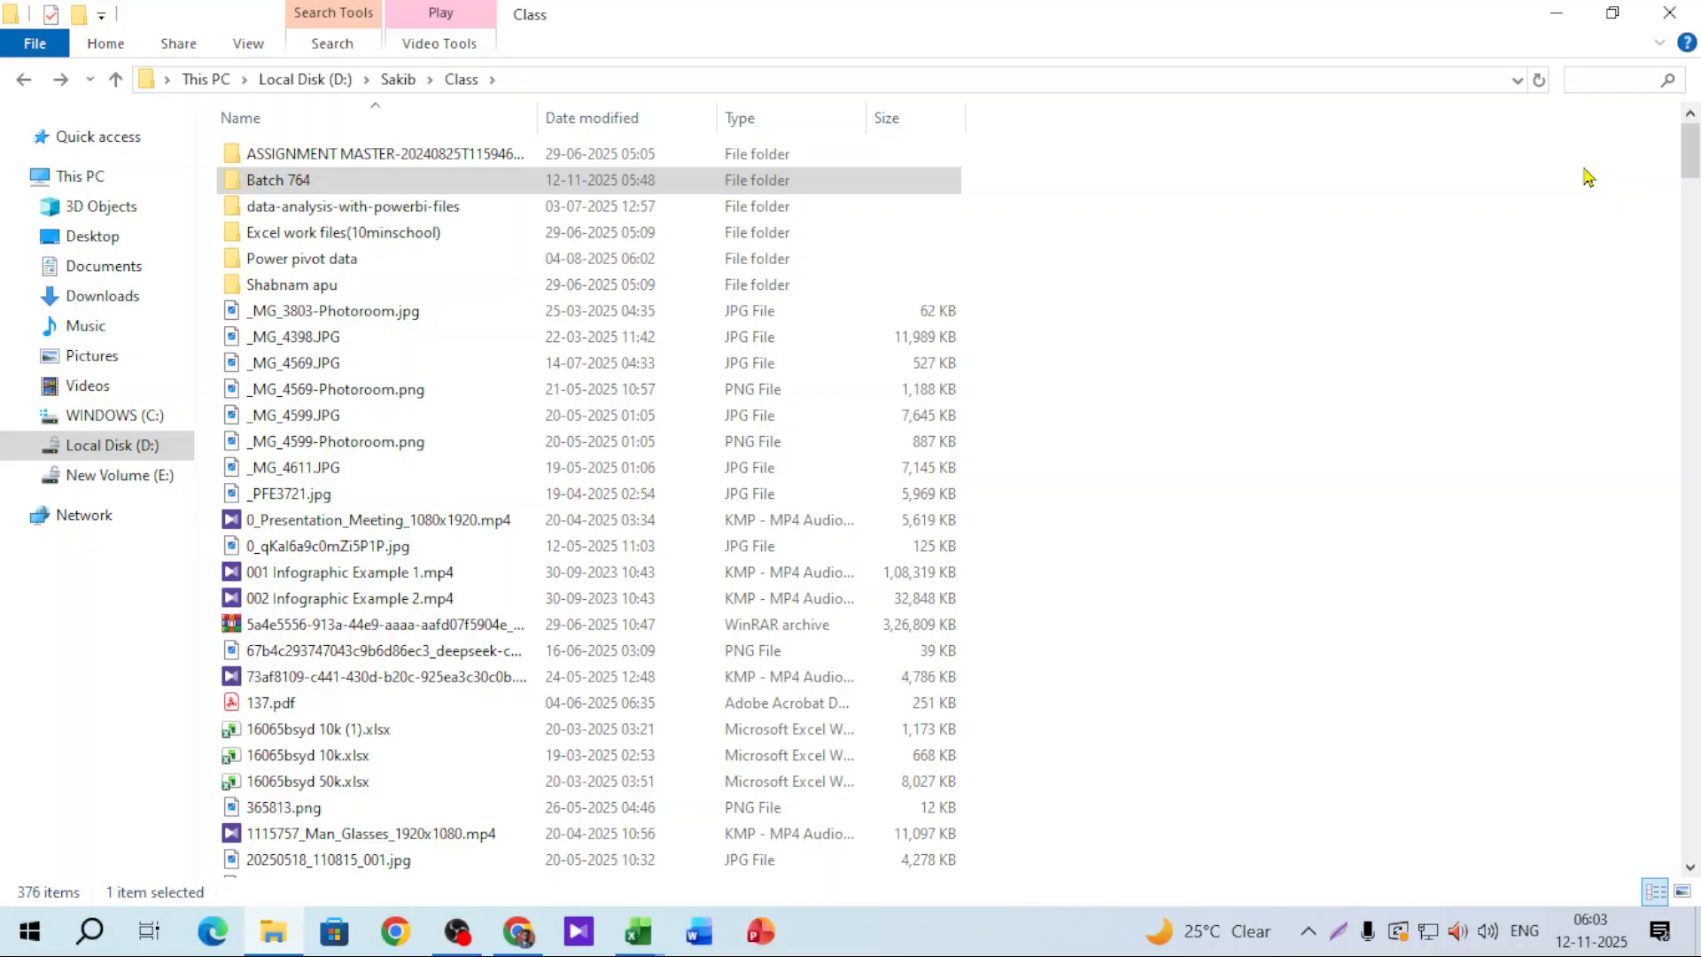
pyautogui.write('piv')
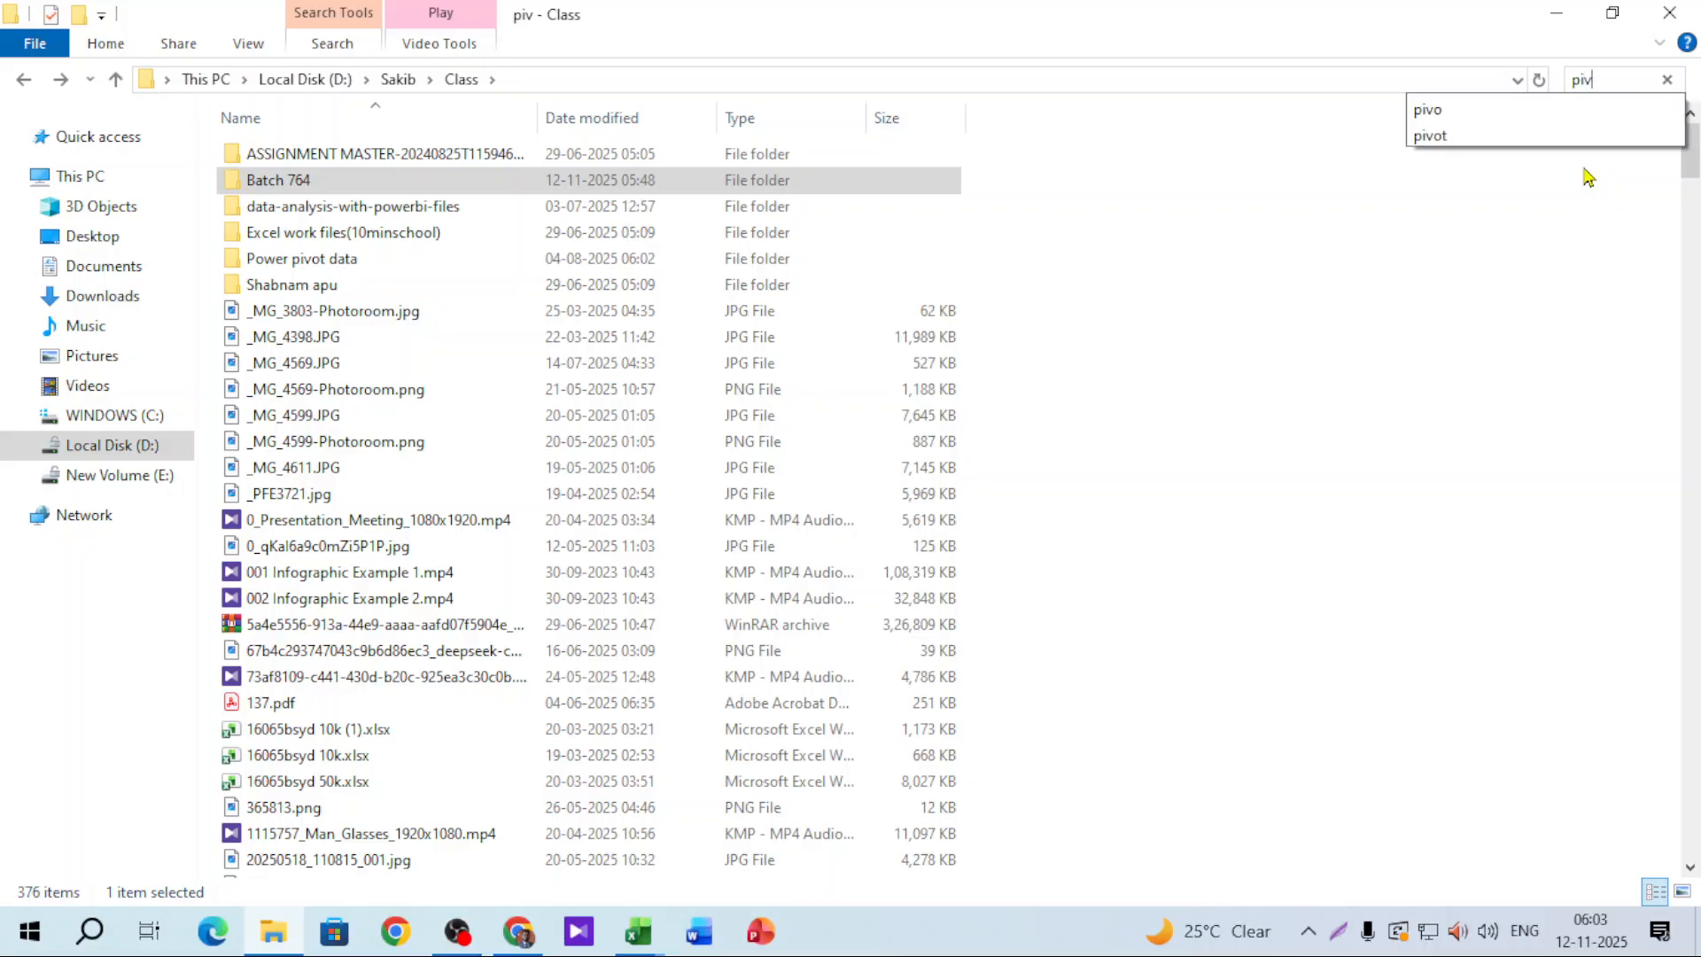
pyautogui.write('ot')
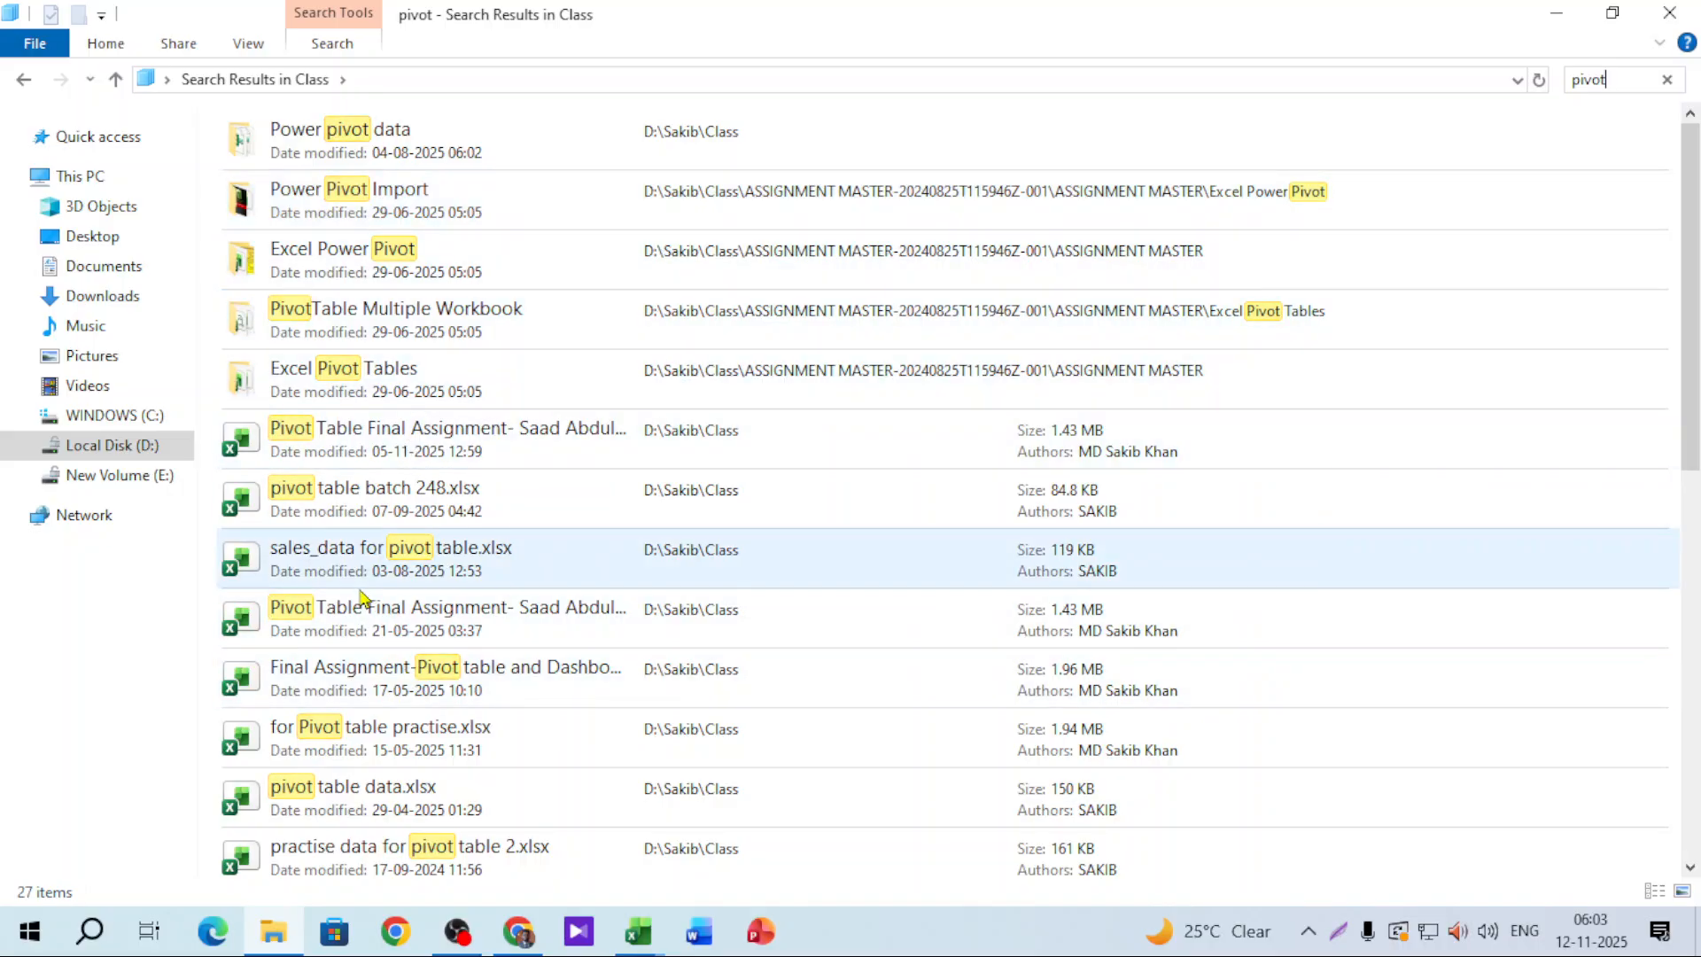
# Step: Preview 'for Pivot table practise.xlsx', close it, and open 'pivot table batch 248.xlsx' instead
pyautogui.click(343, 754)
pyautogui.doubleClick(695, 630)
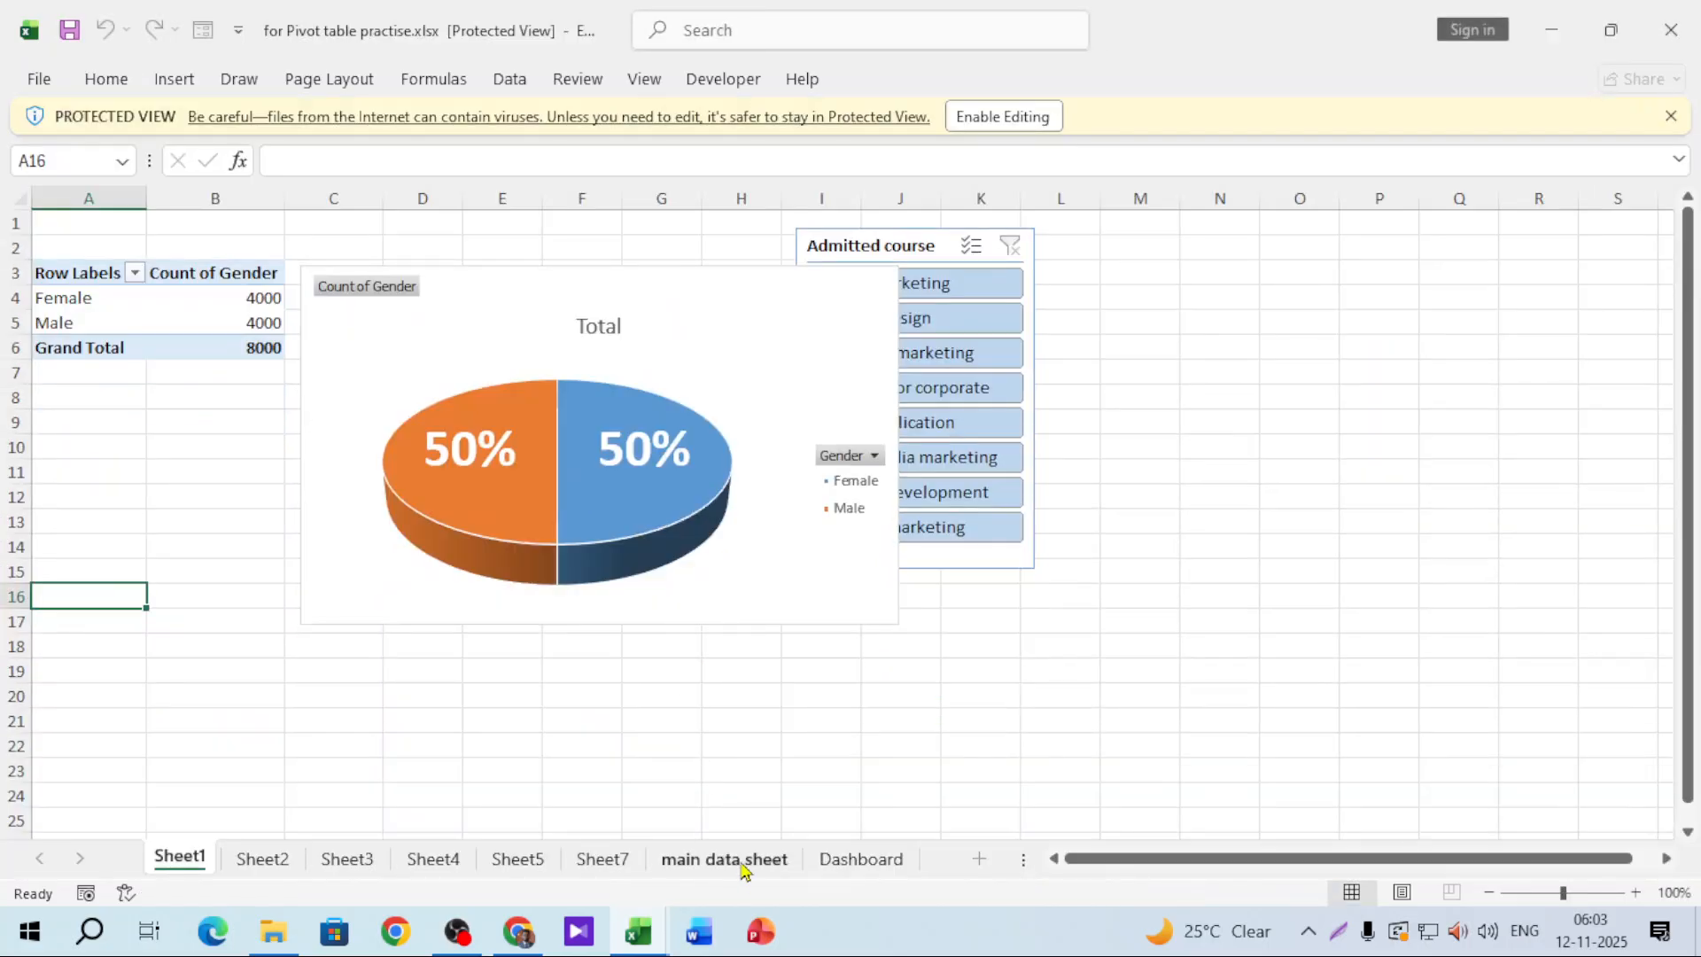
pyautogui.click(742, 864)
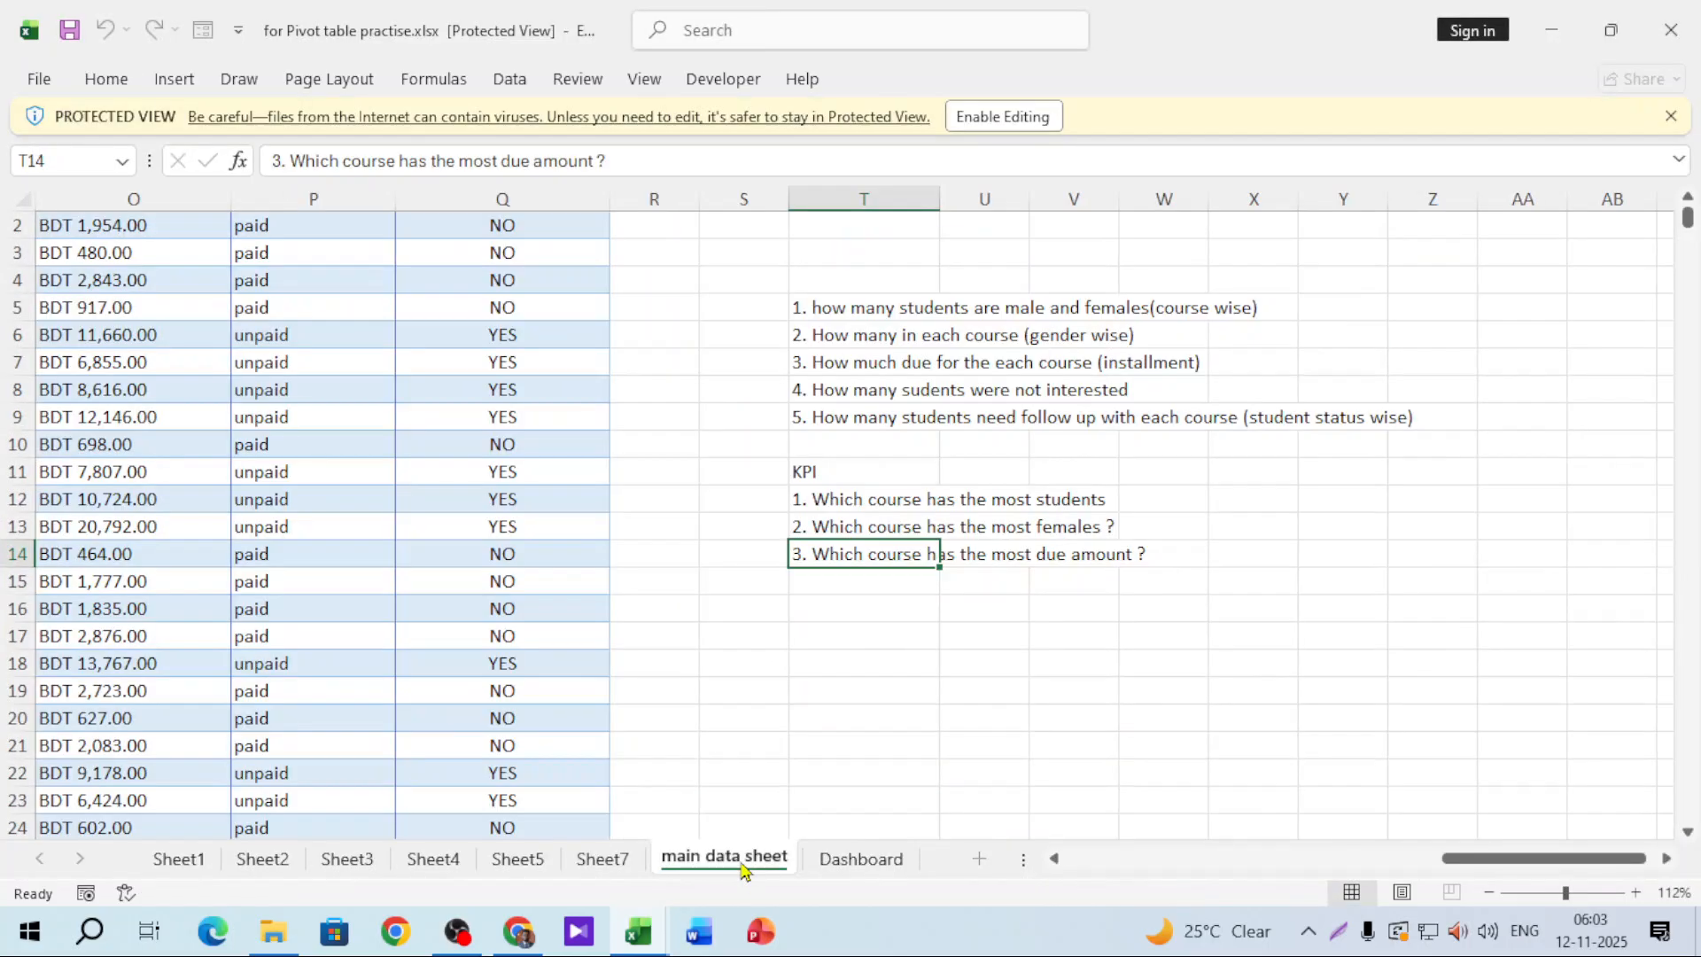
pyautogui.moveTo(1488, 859); pyautogui.dragTo(997, 881)
pyautogui.scroll(-1, 680, 493)
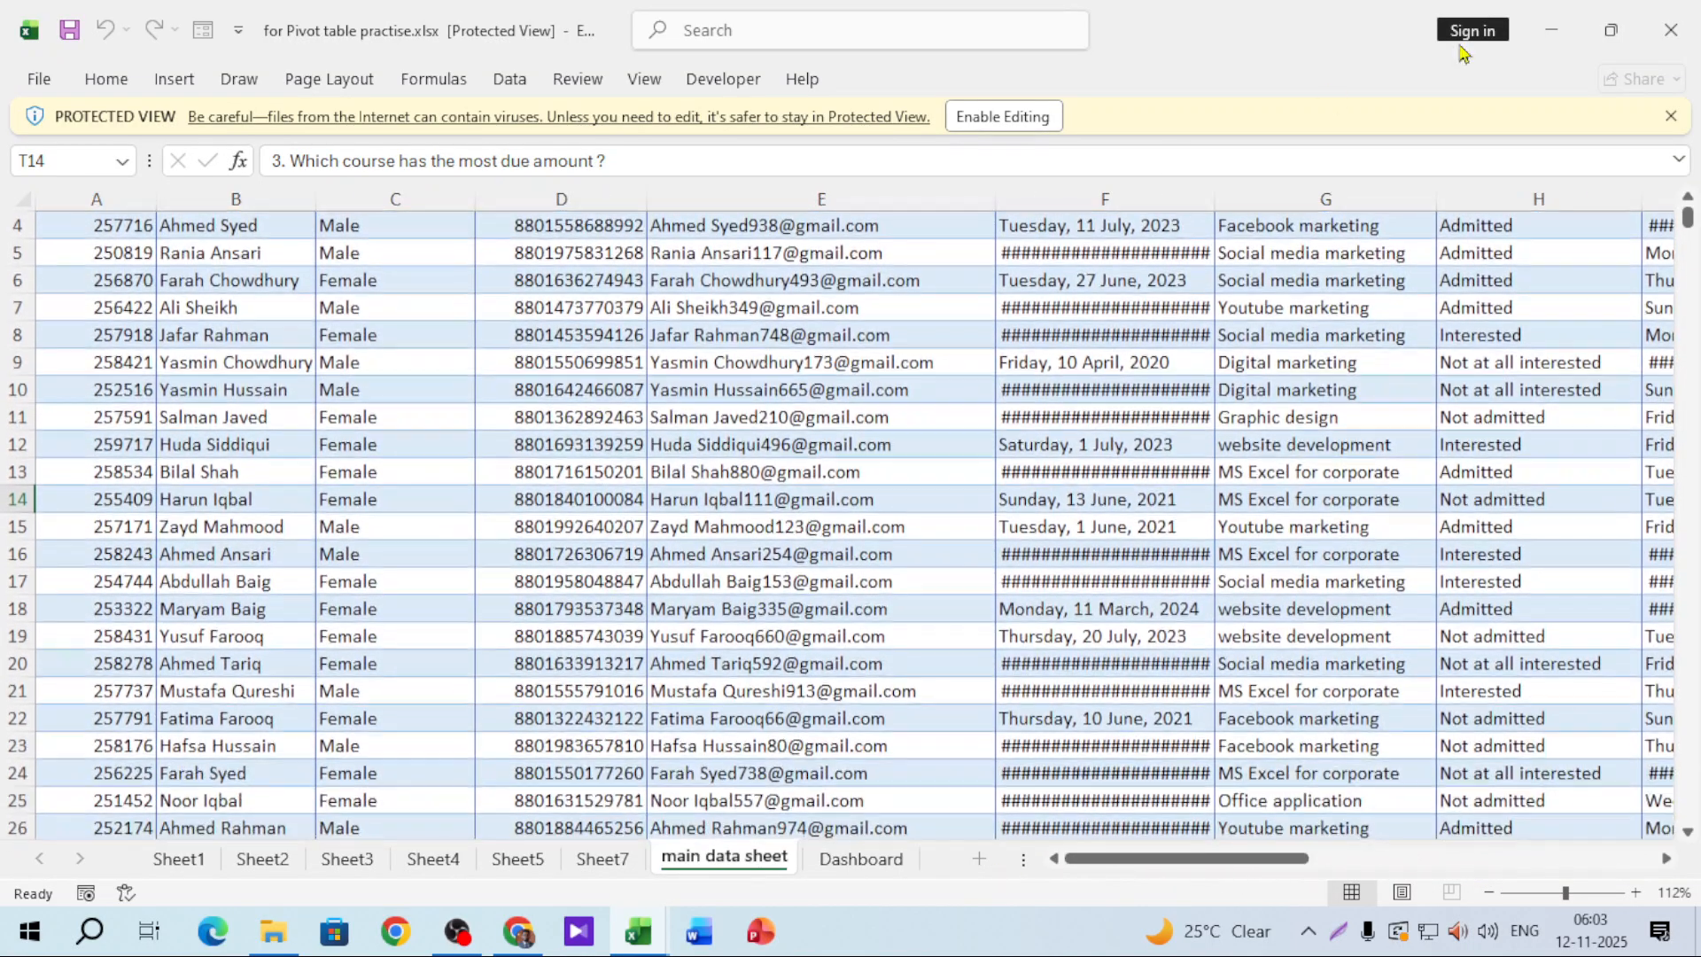
pyautogui.click(1672, 26)
pyautogui.click(273, 930)
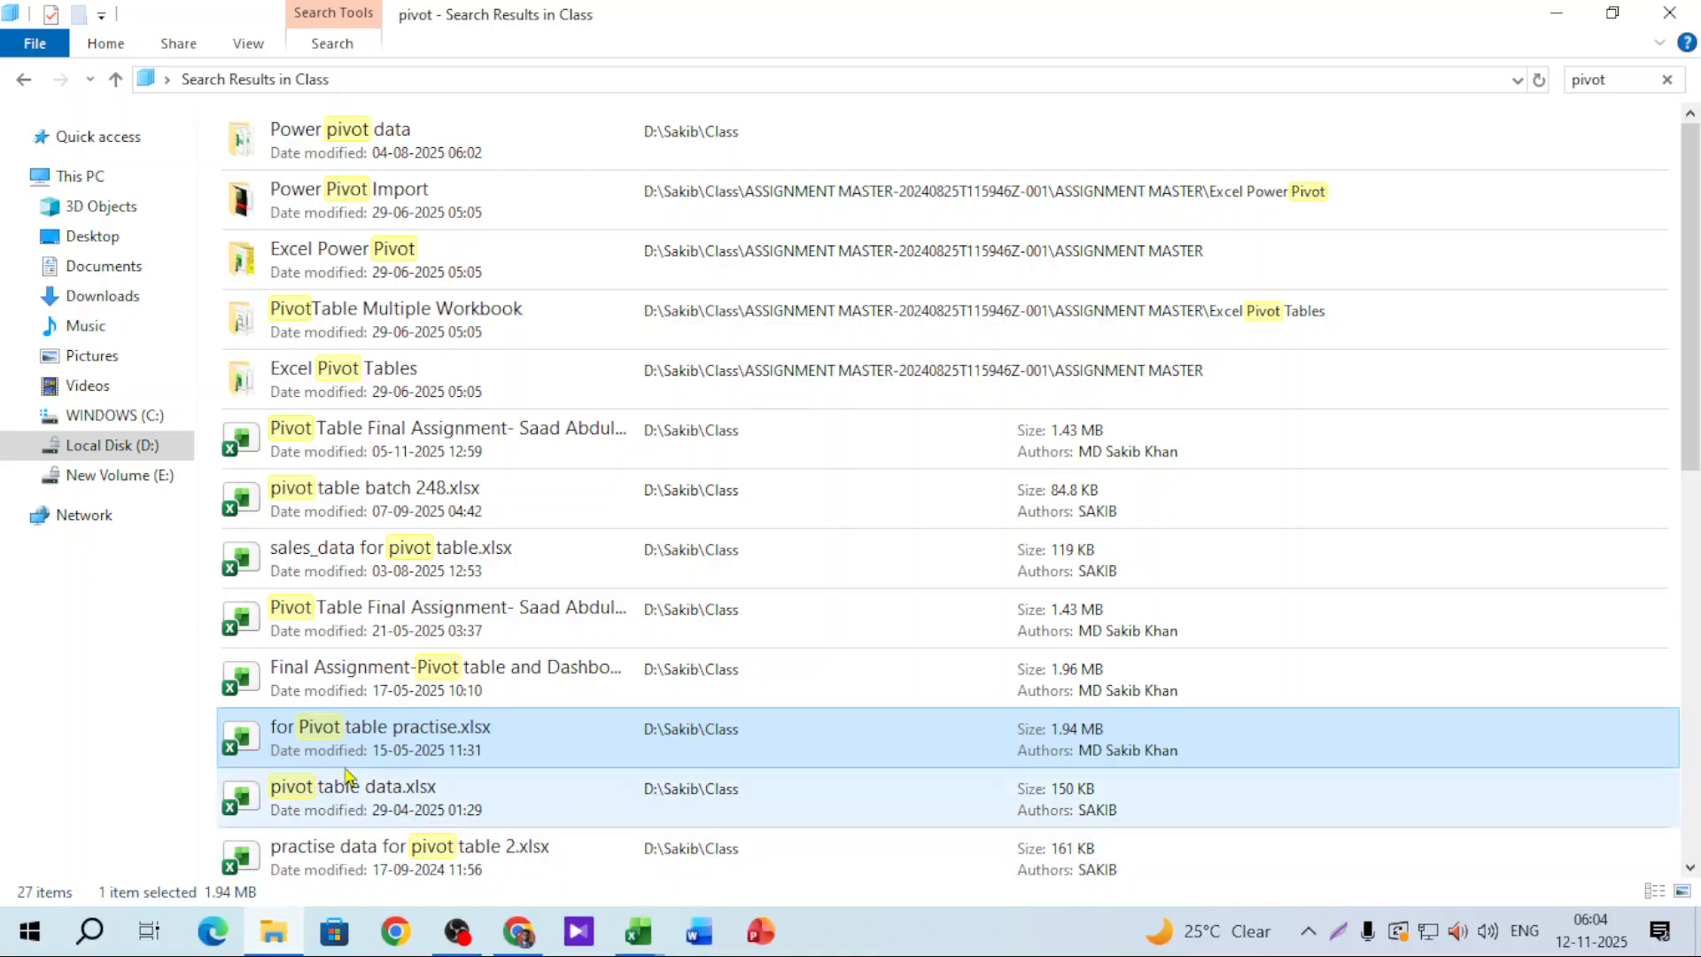
pyautogui.doubleClick(366, 505)
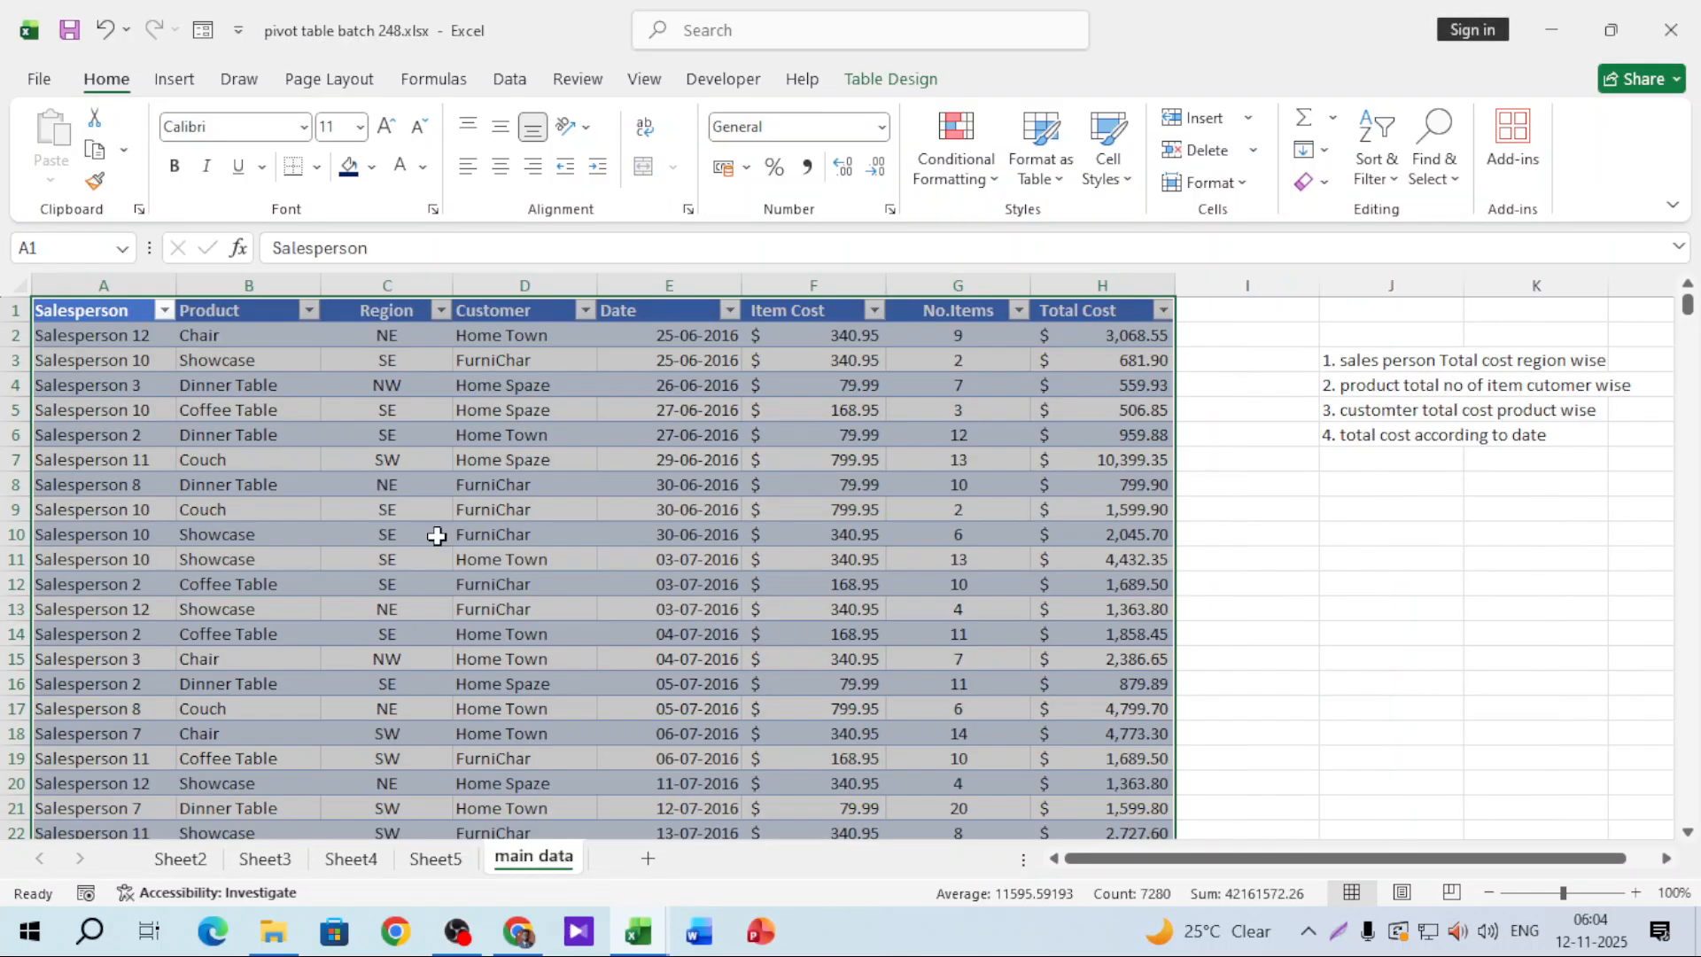
# Step: Copy the sales table from pivot table batch 248.xlsx and paste it at A1 of Class 12.11.25 Sheet2
pyautogui.rightClick(347, 496)
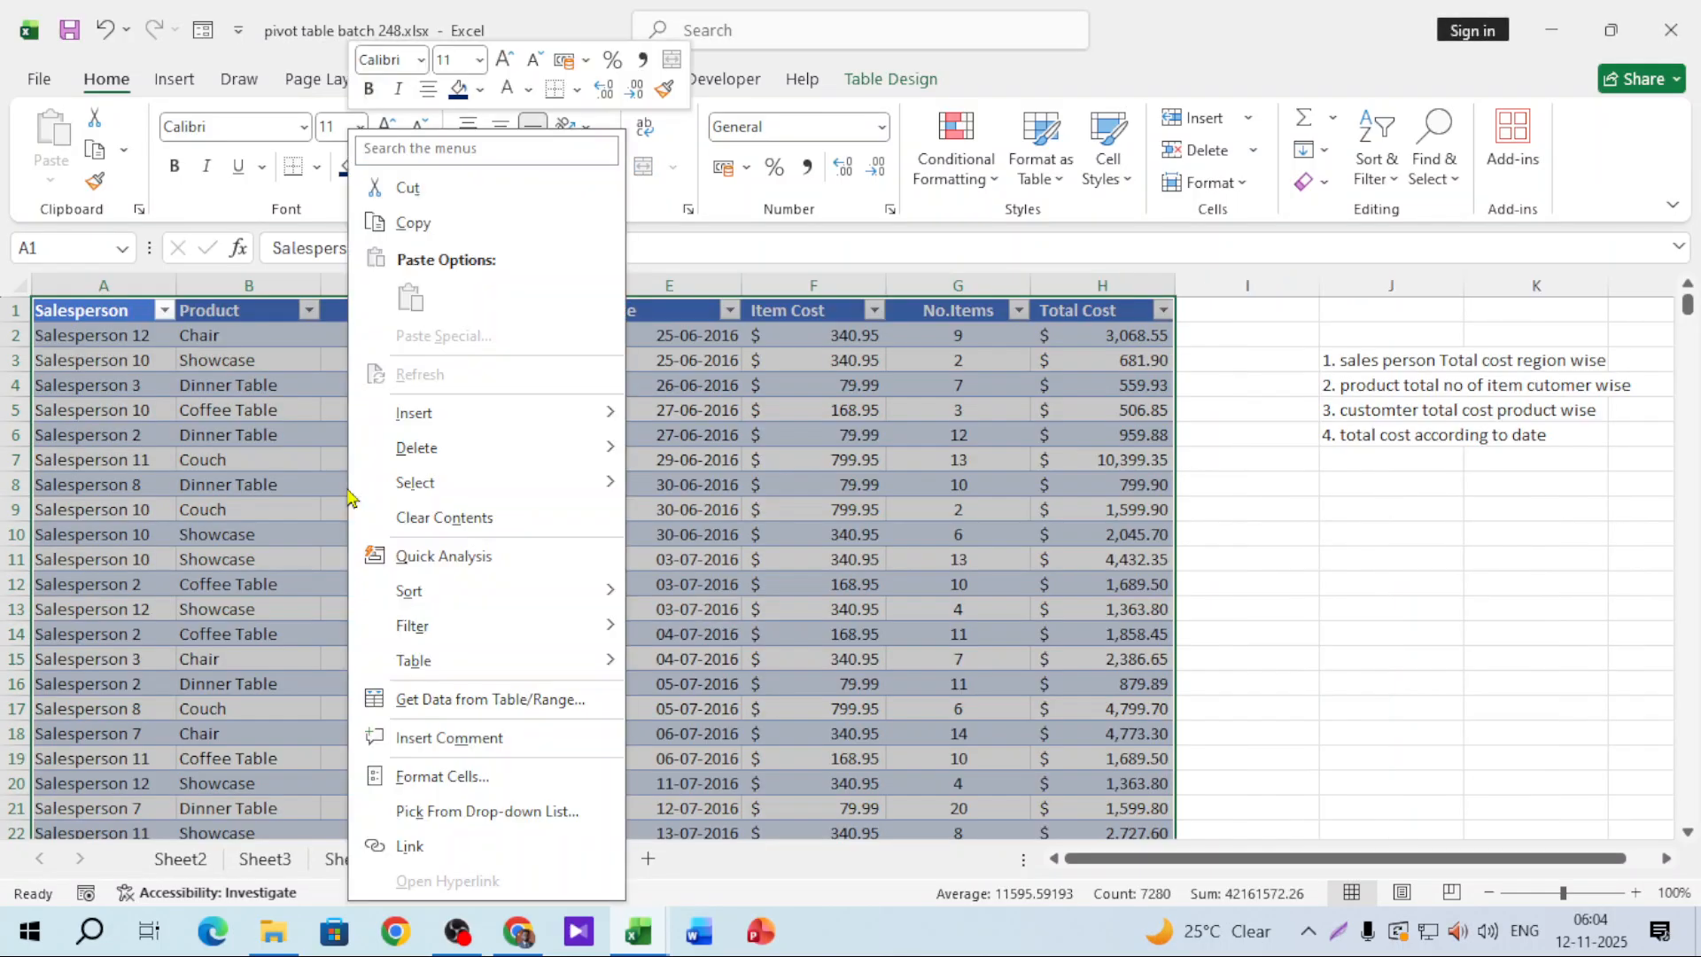
pyautogui.click(413, 222)
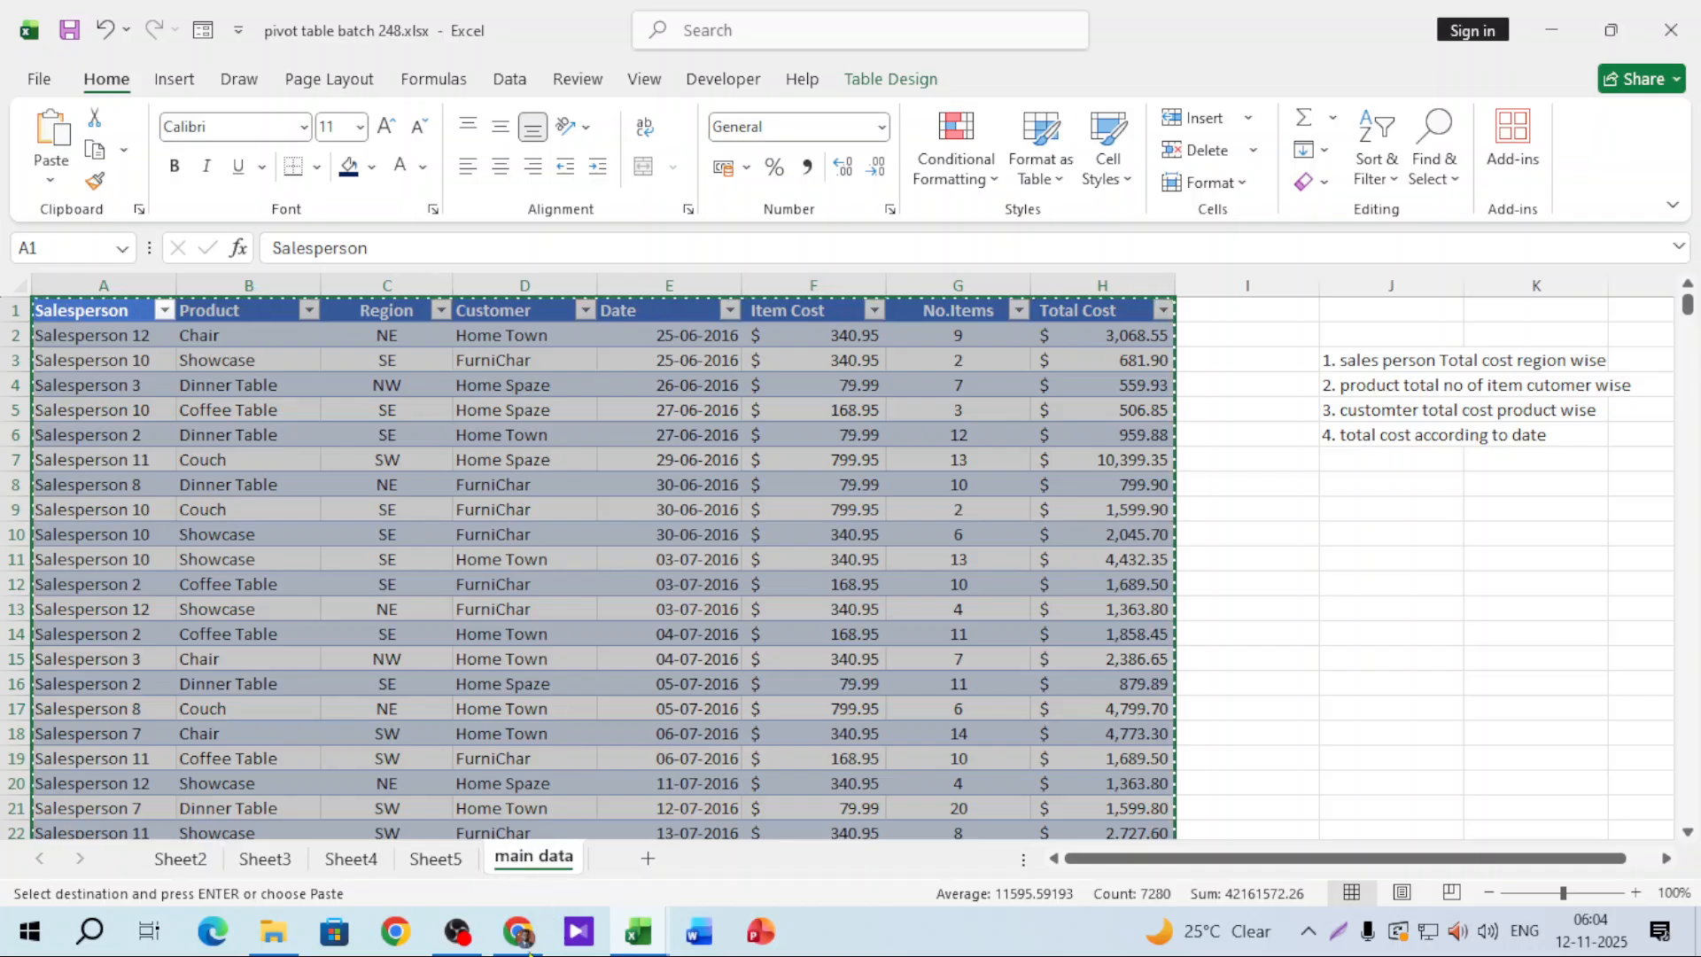
pyautogui.click(655, 933)
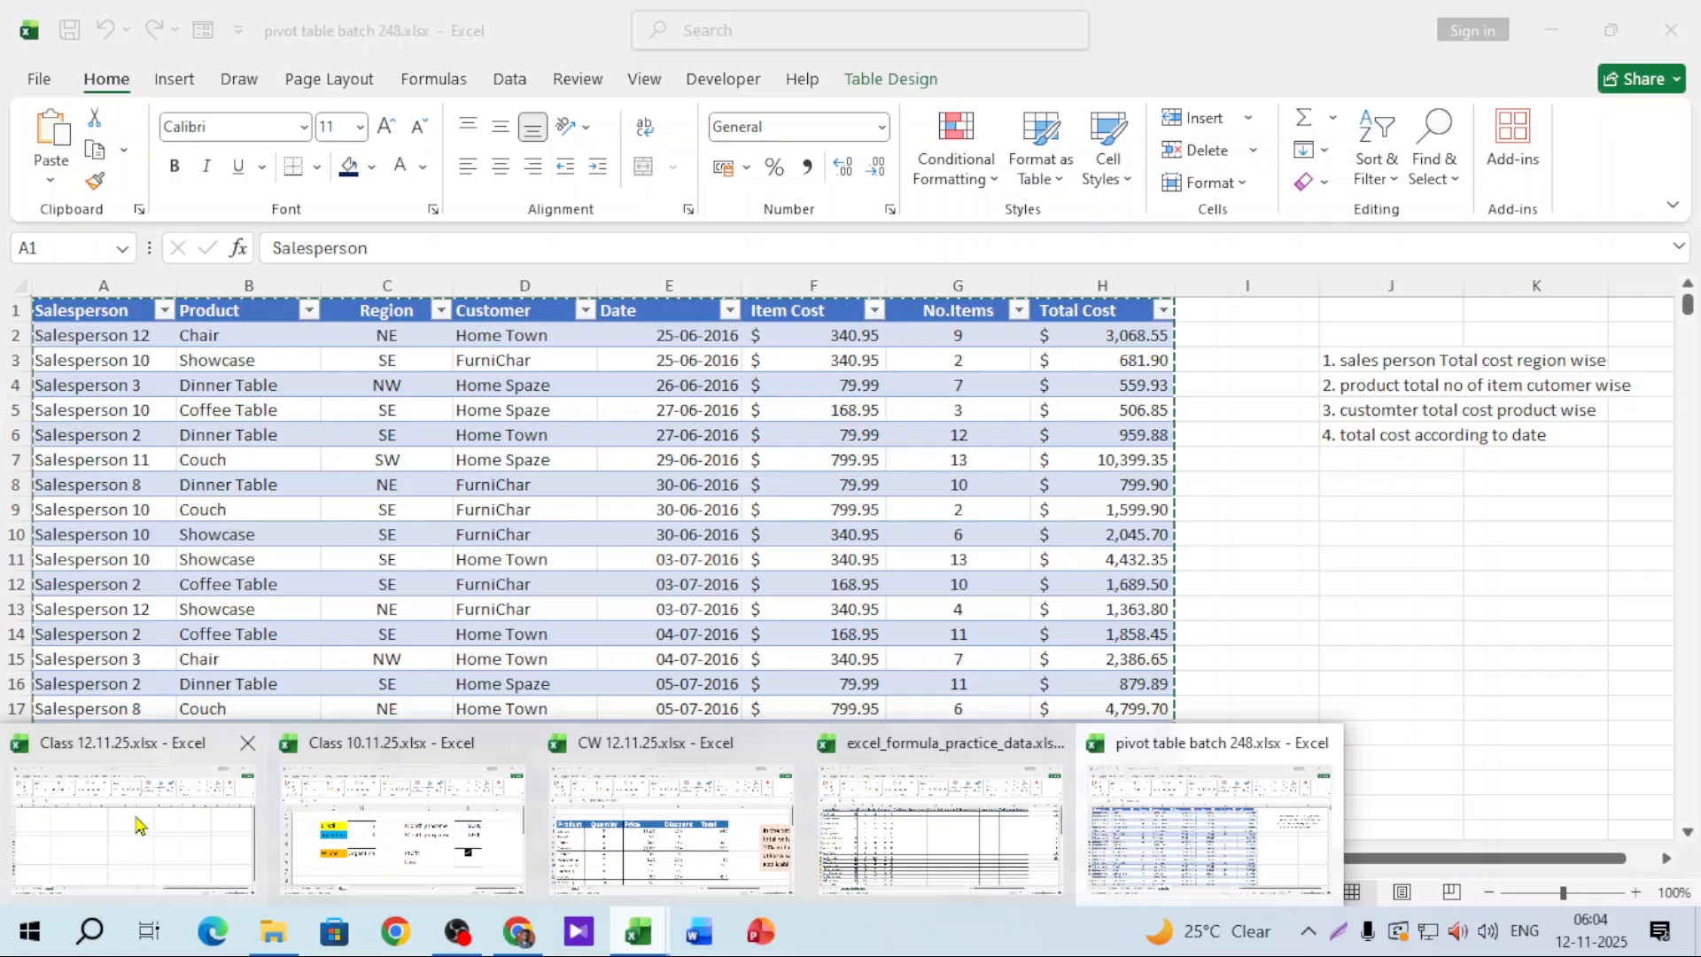
pyautogui.click(136, 824)
pyautogui.rightClick(94, 310)
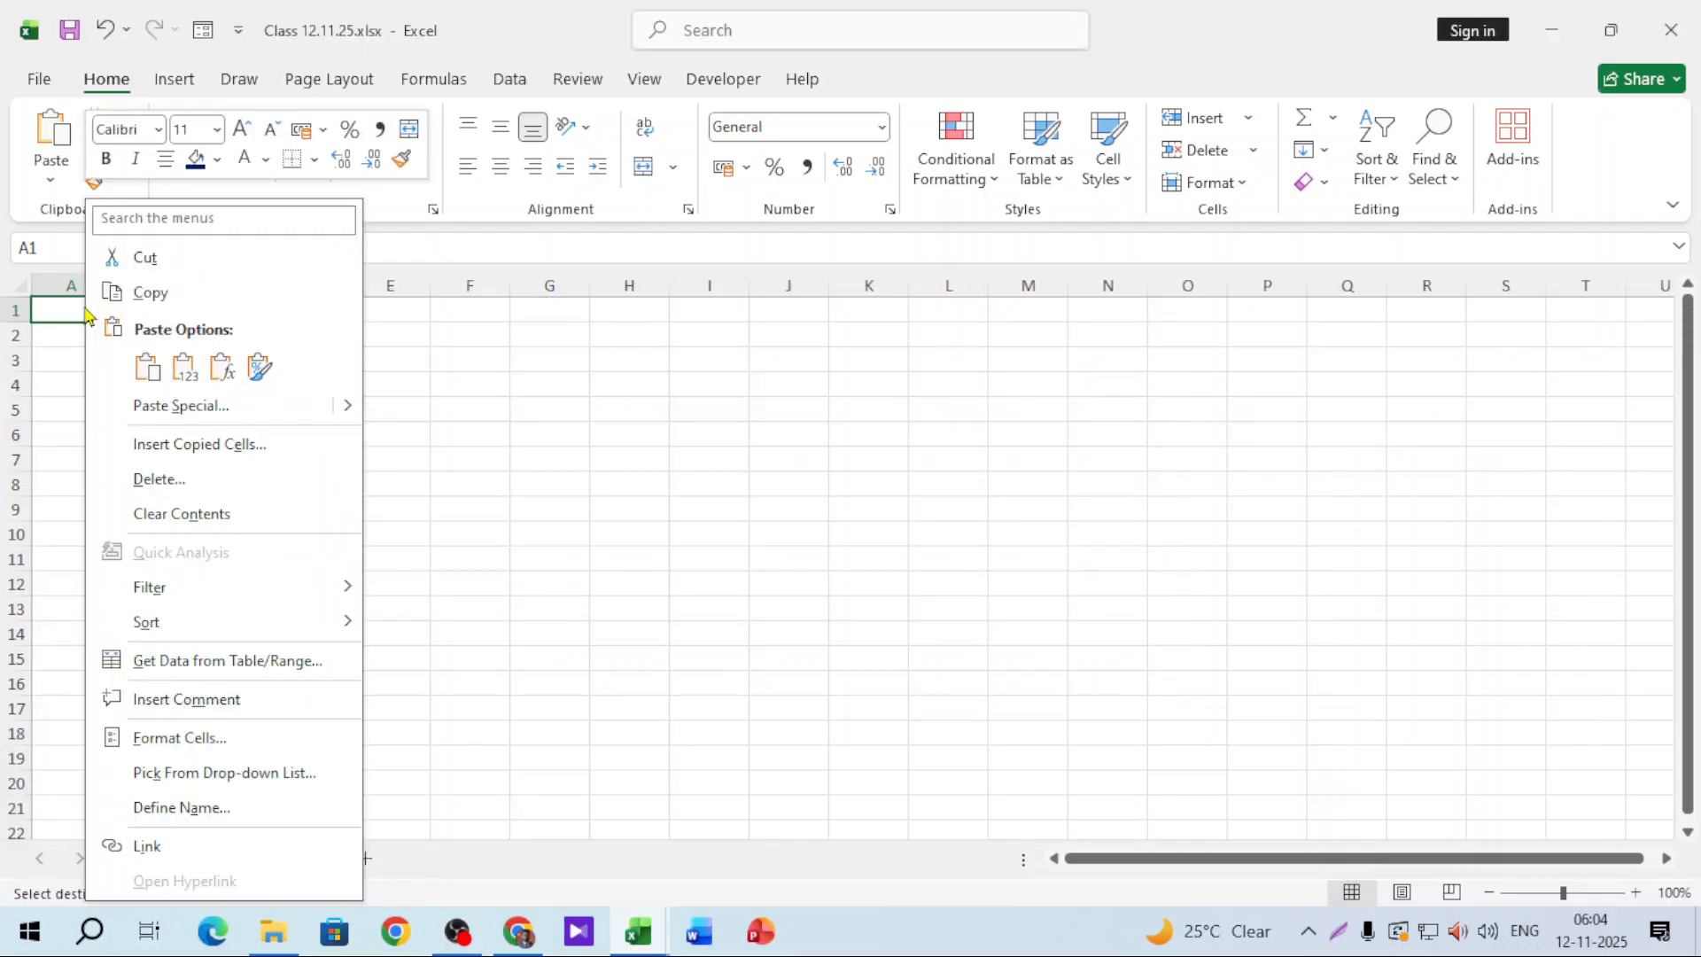
pyautogui.click(146, 367)
# Step: AutoFit columns A–H so the pasted Salesperson through Total Cost data fits
pyautogui.click(763, 455)
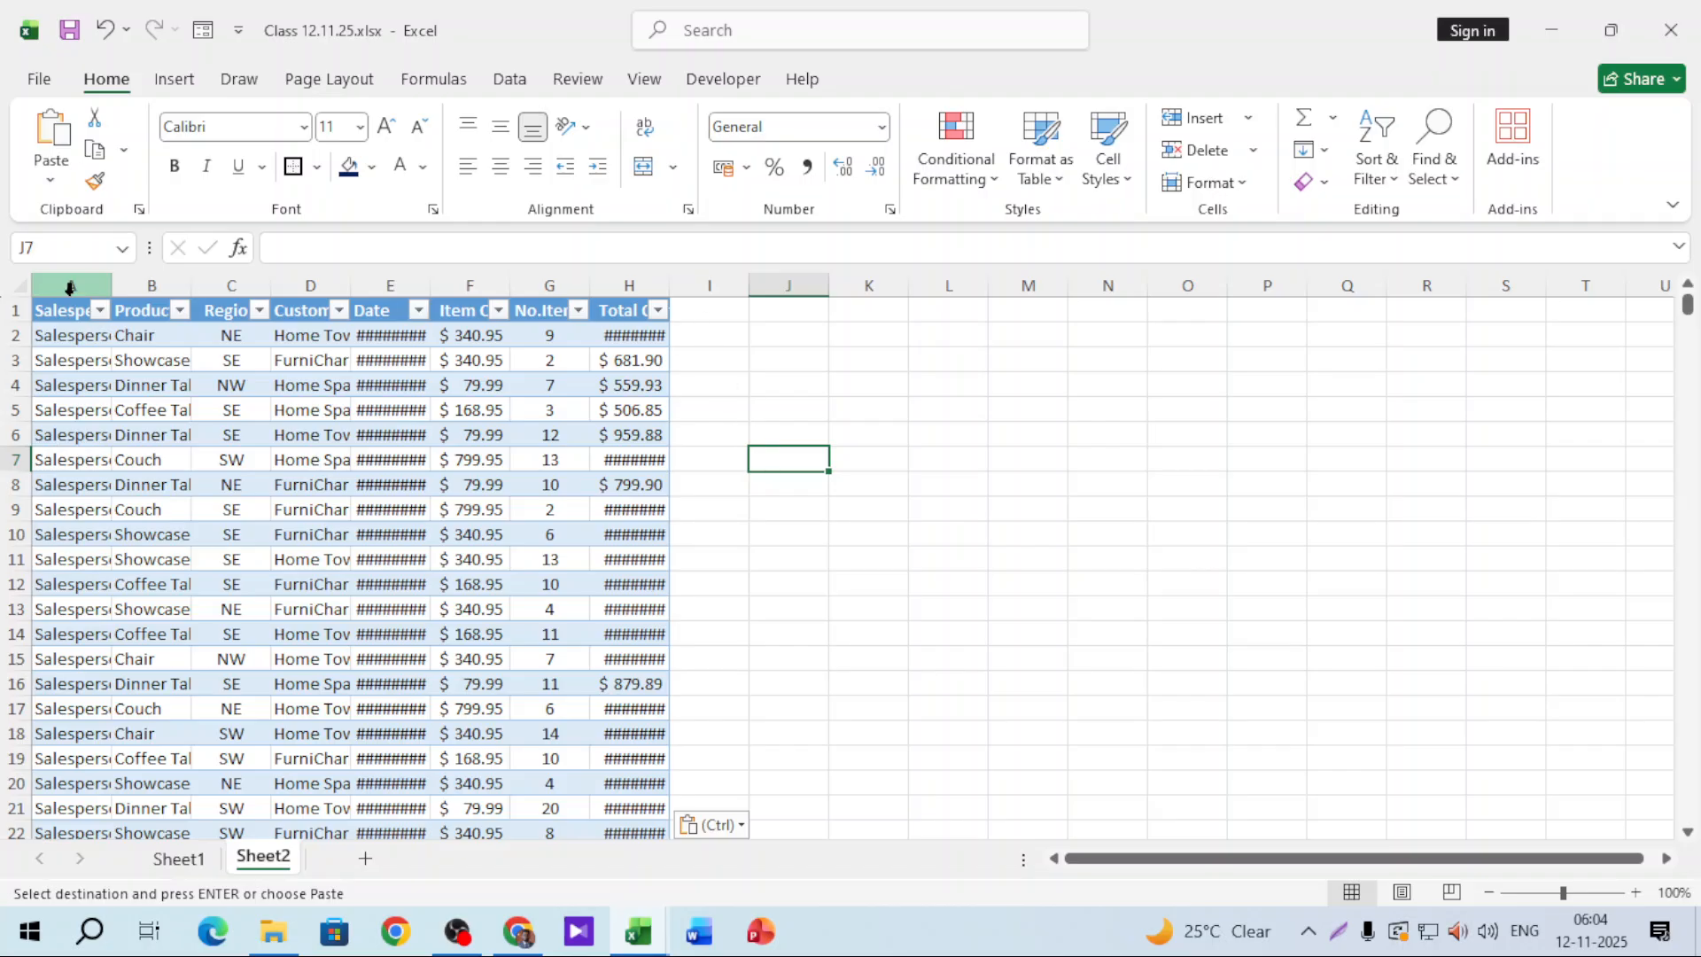
pyautogui.click(14, 285)
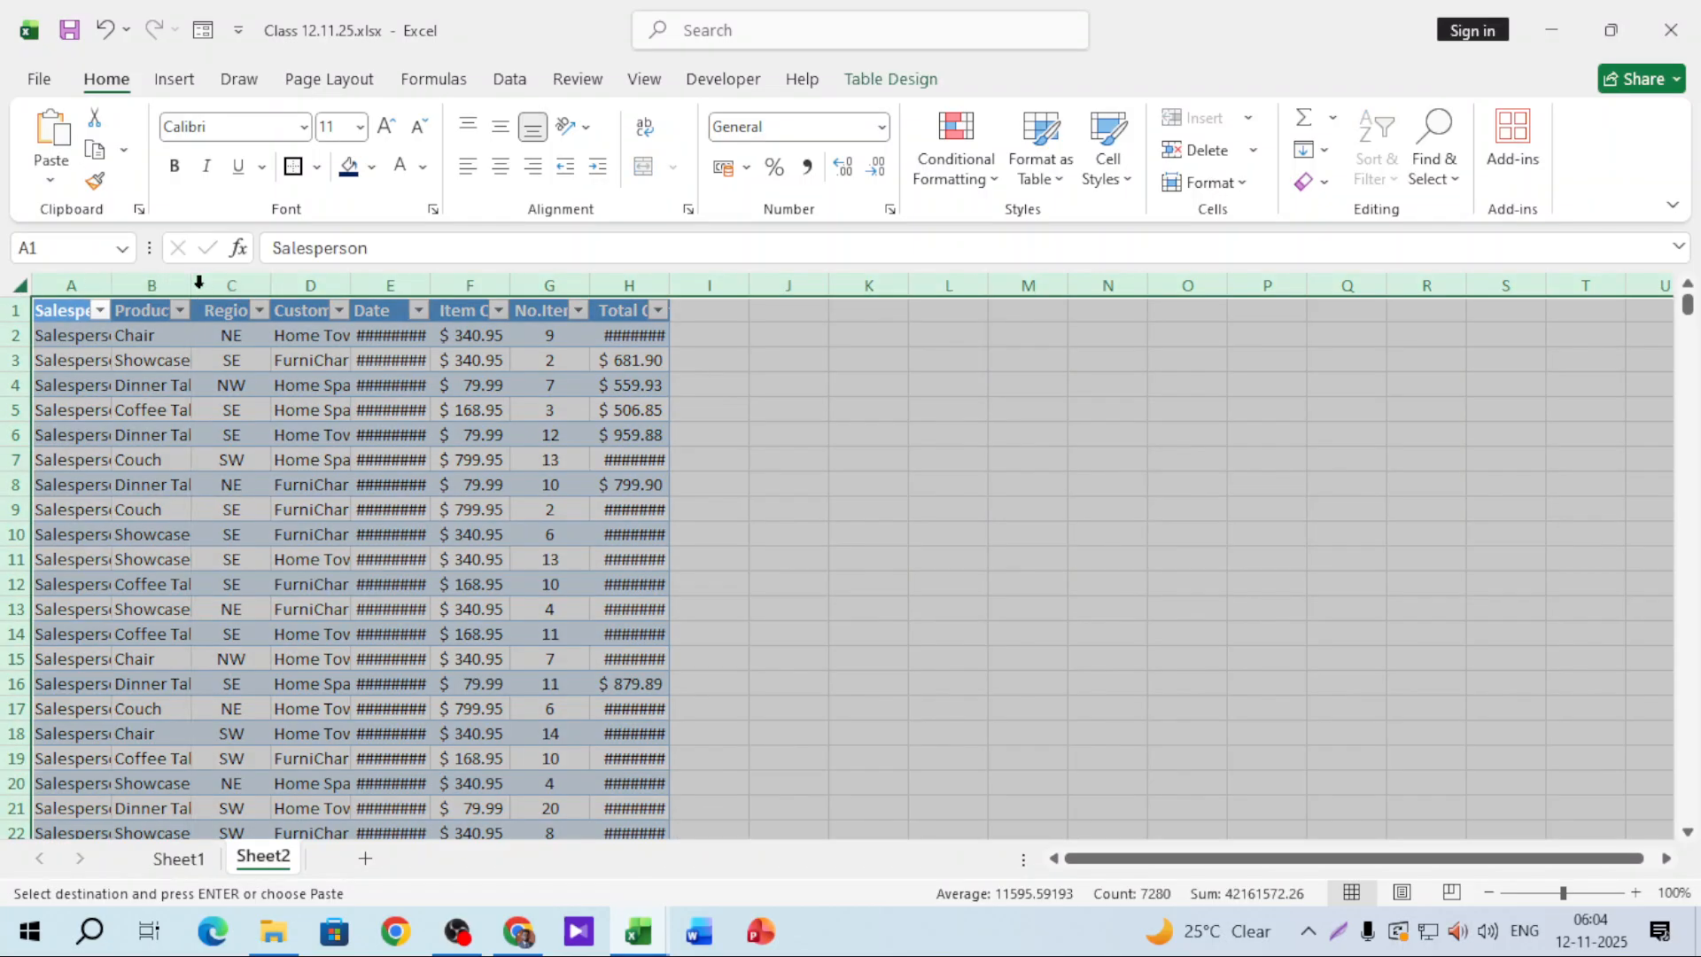
pyautogui.doubleClick(195, 285)
pyautogui.click(1045, 503)
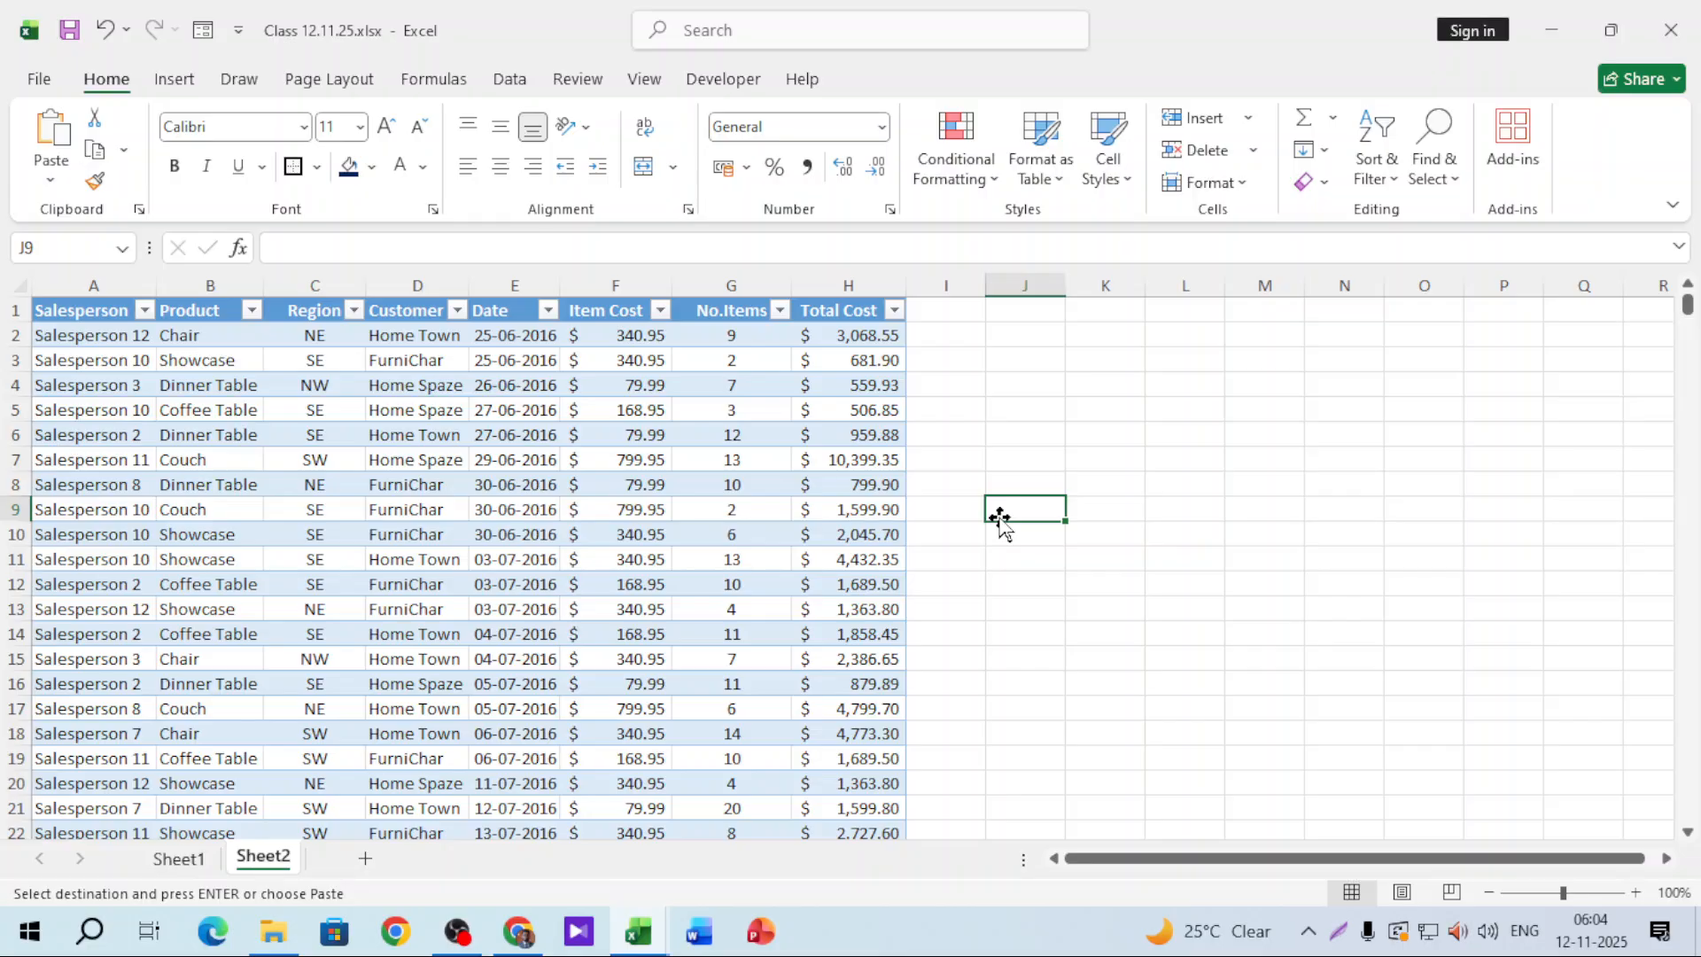
# Step: Zoom in on the table and widen column E so the dates show fully
pyautogui.click(1090, 429)
pyautogui.moveTo(1564, 893); pyautogui.dragTo(1574, 899)
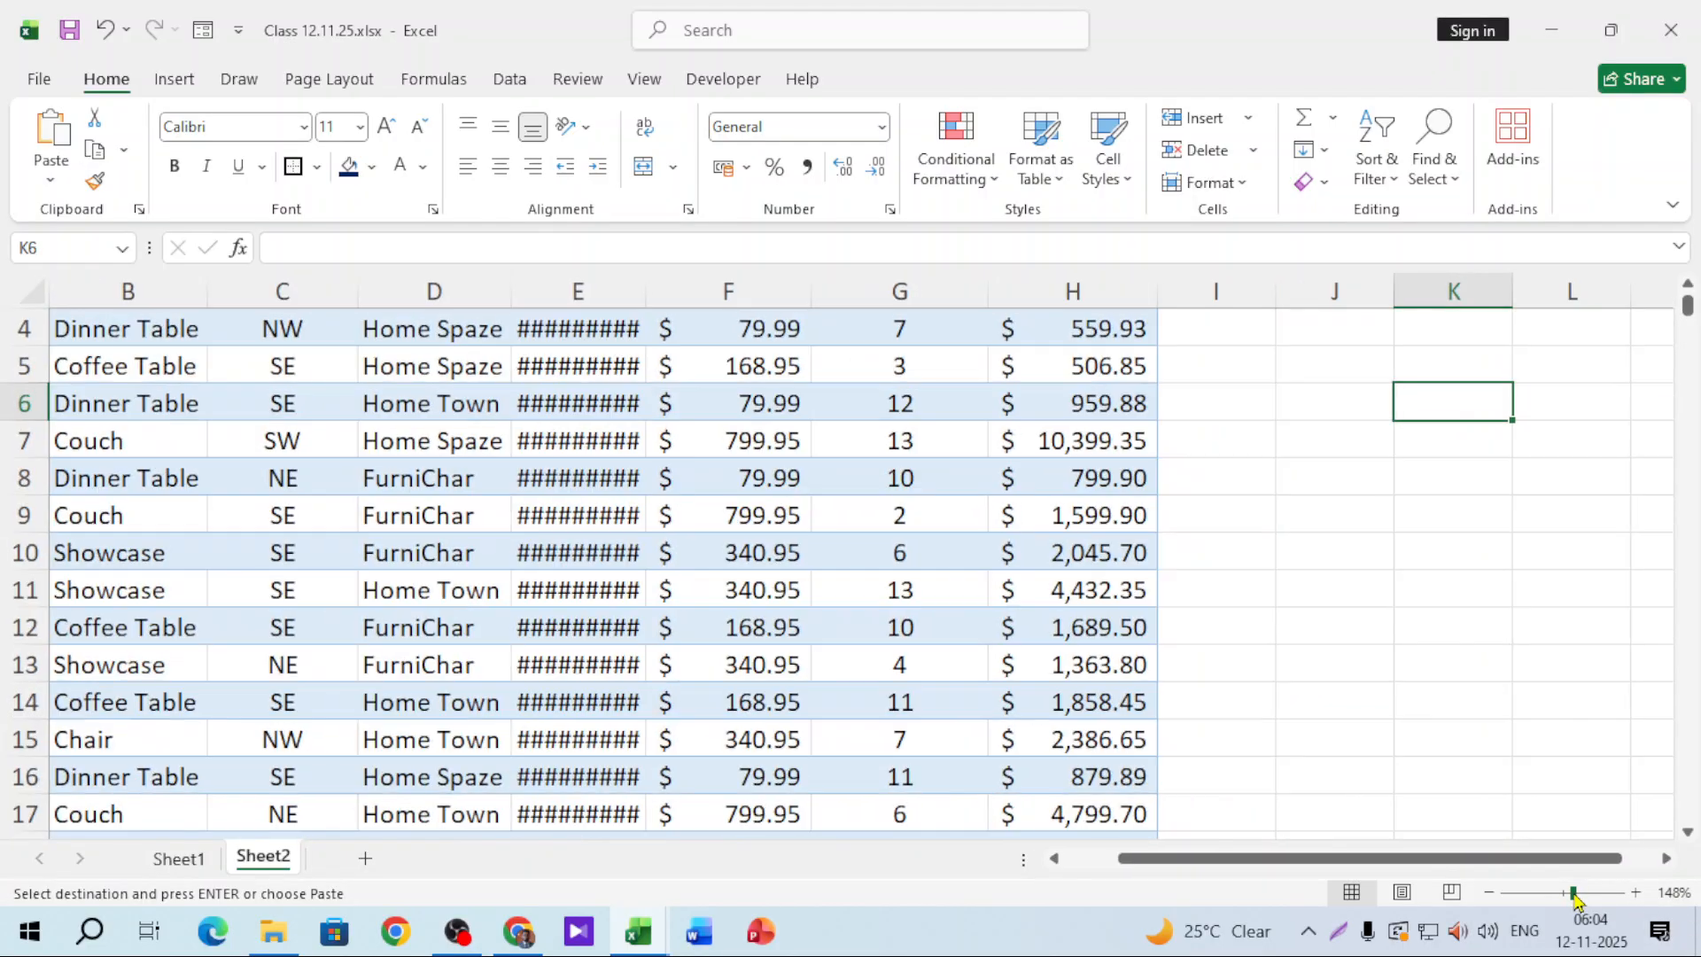
pyautogui.scroll(1, 865, 710)
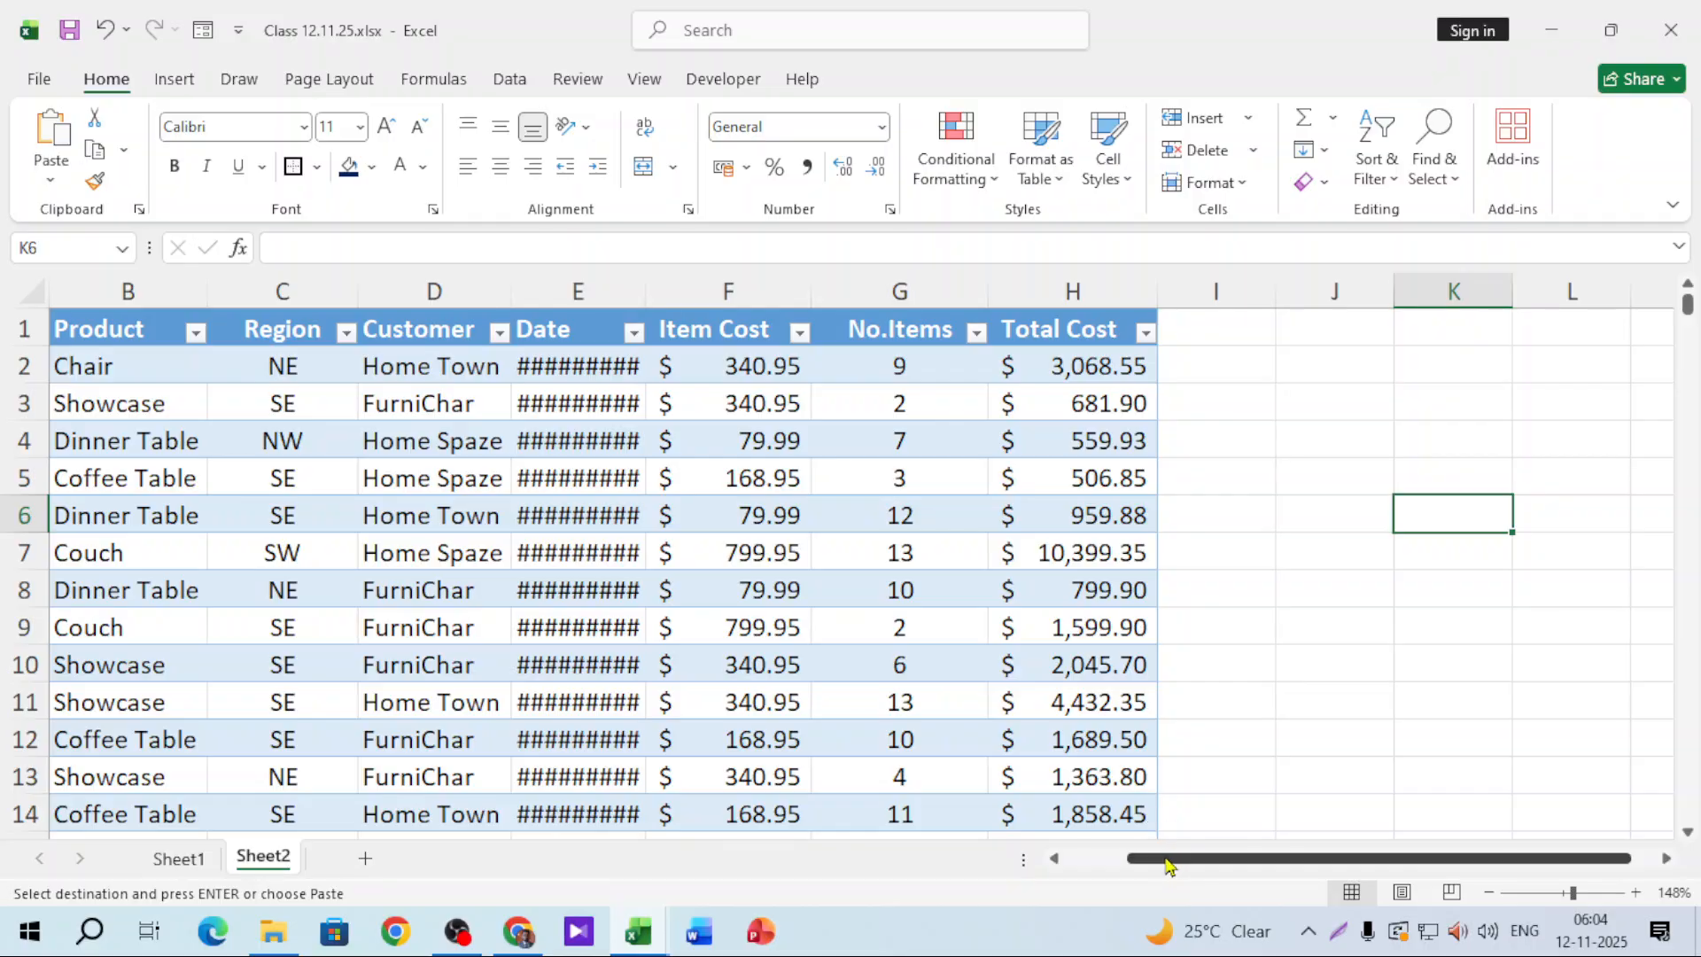
pyautogui.moveTo(1165, 863); pyautogui.dragTo(1037, 868)
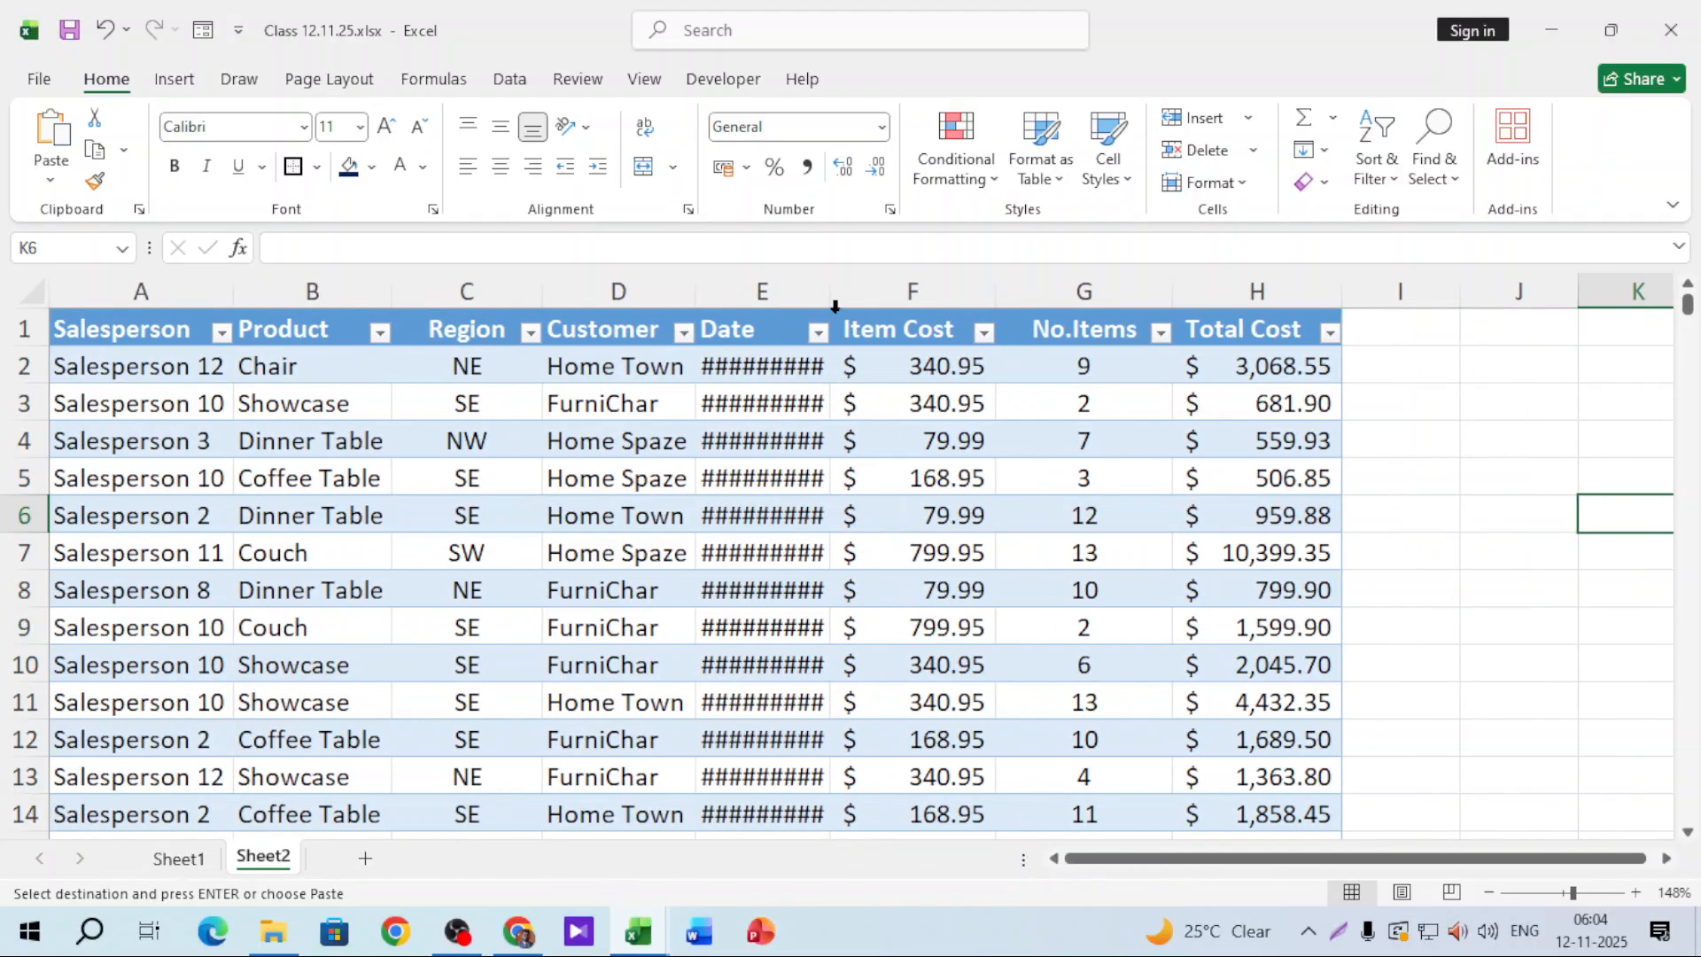
pyautogui.moveTo(834, 307); pyautogui.dragTo(884, 306)
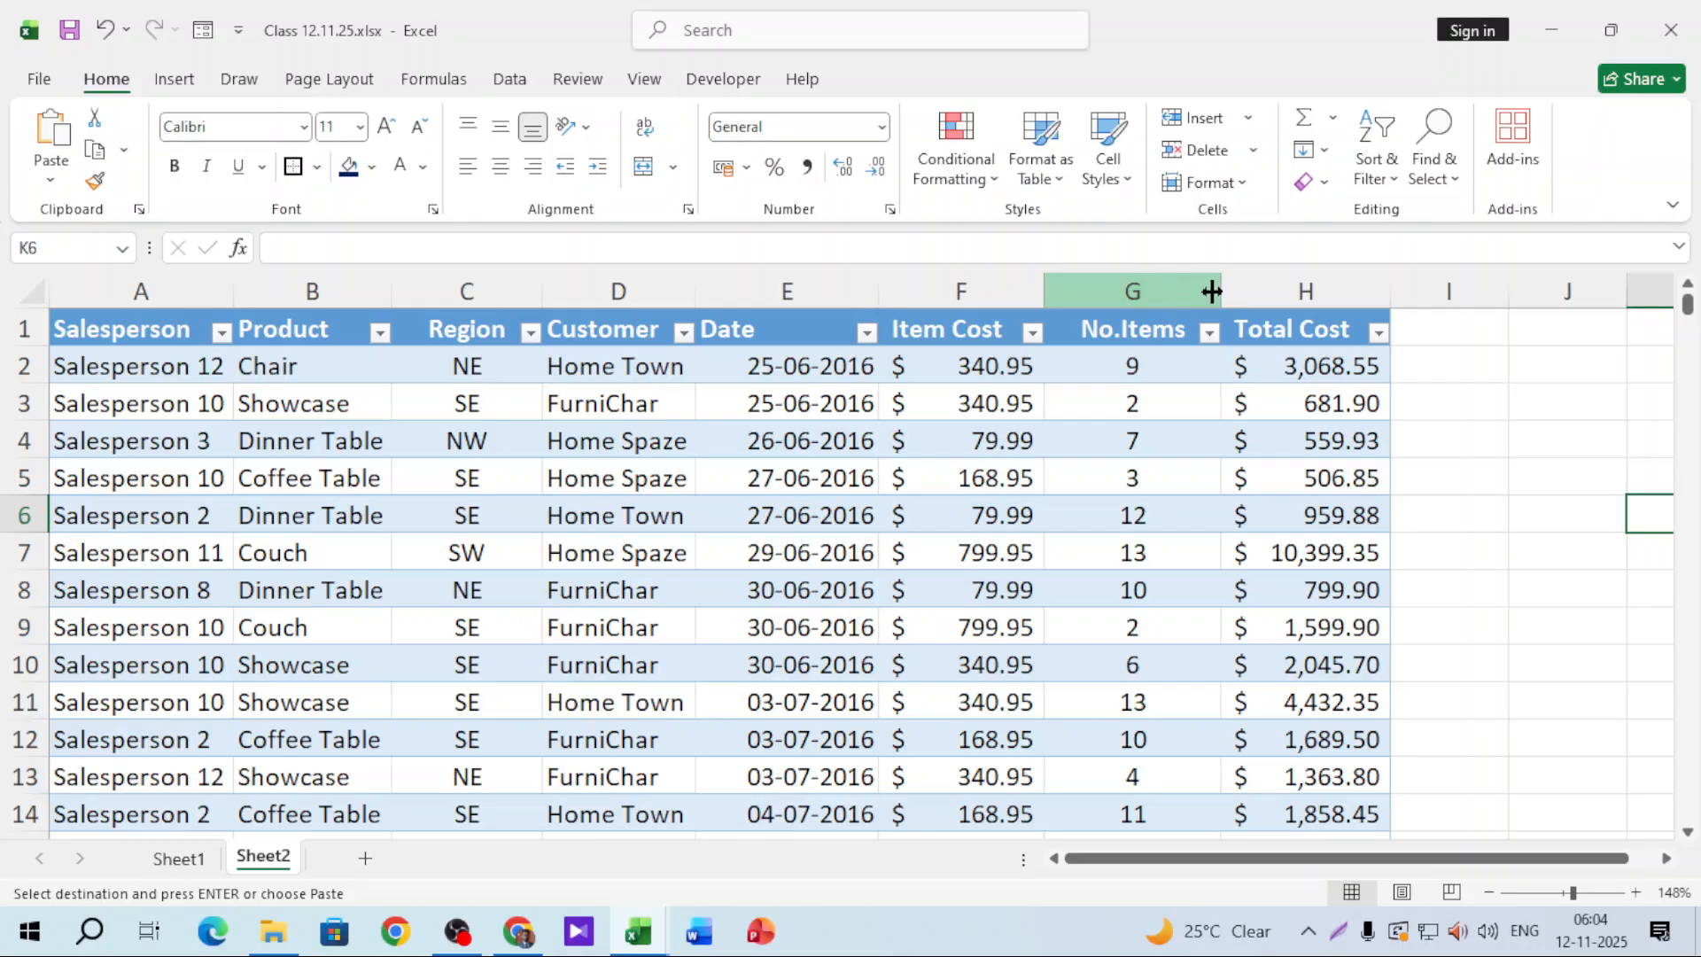
# Step: Add the header 'comission' in cell I1
pyautogui.click(1421, 331)
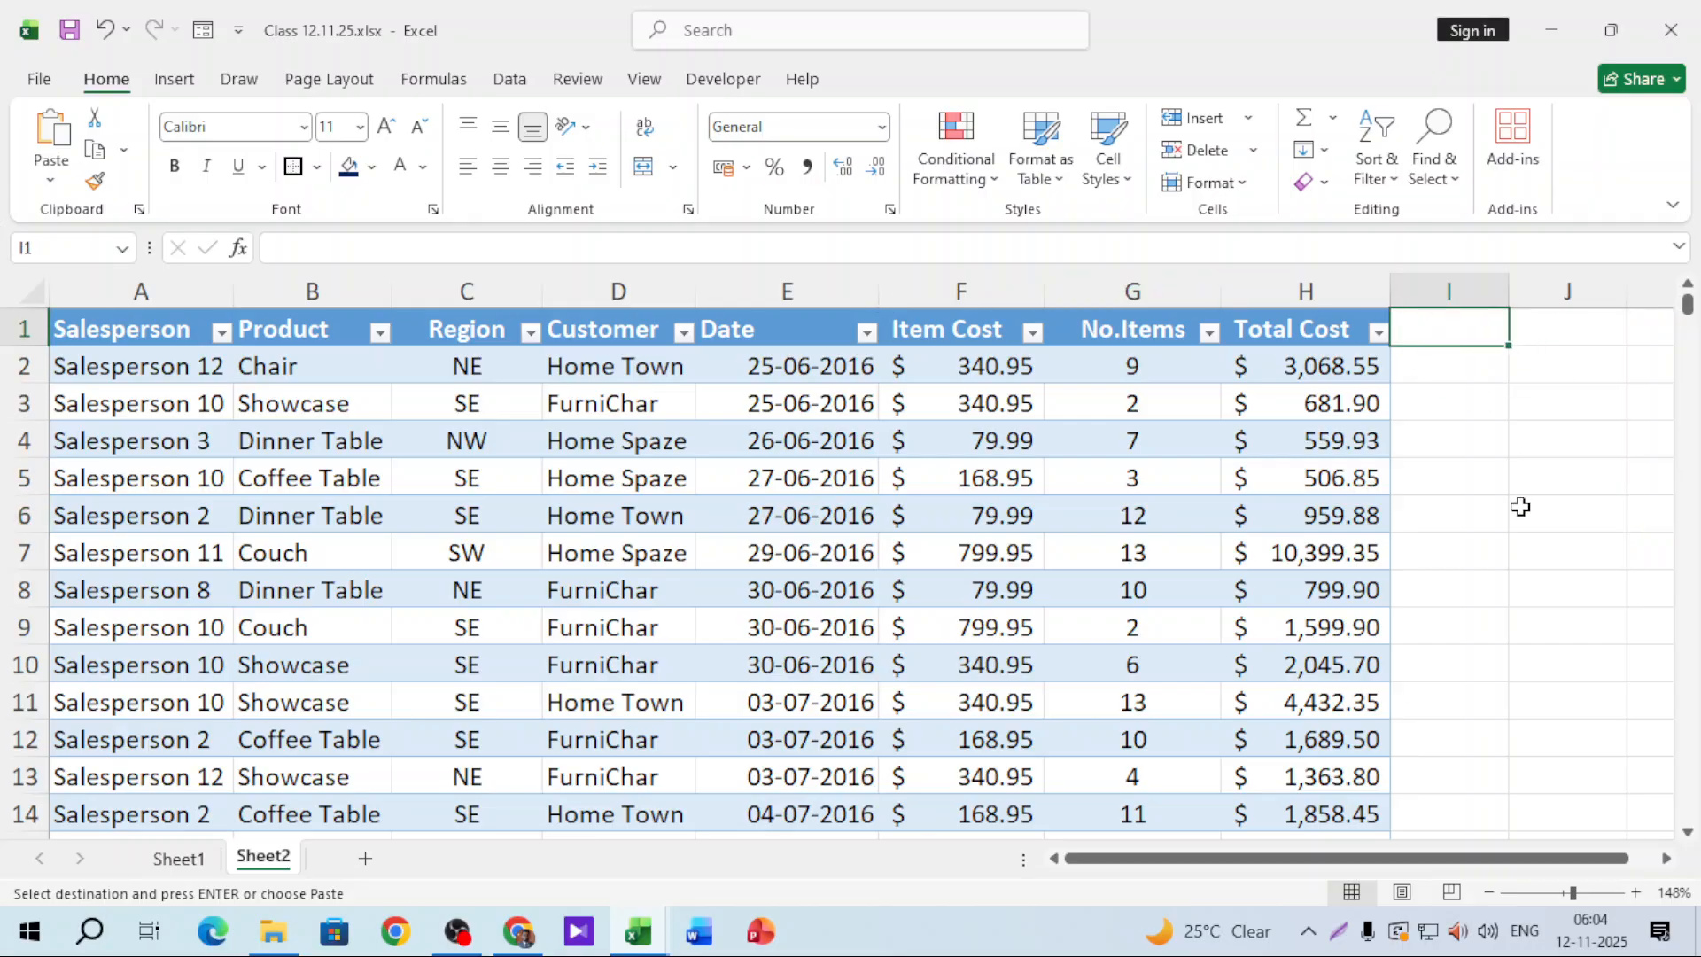
pyautogui.write('cmo')
pyautogui.press('BackSpace')
pyautogui.press('BackSpace')
pyautogui.write('o')
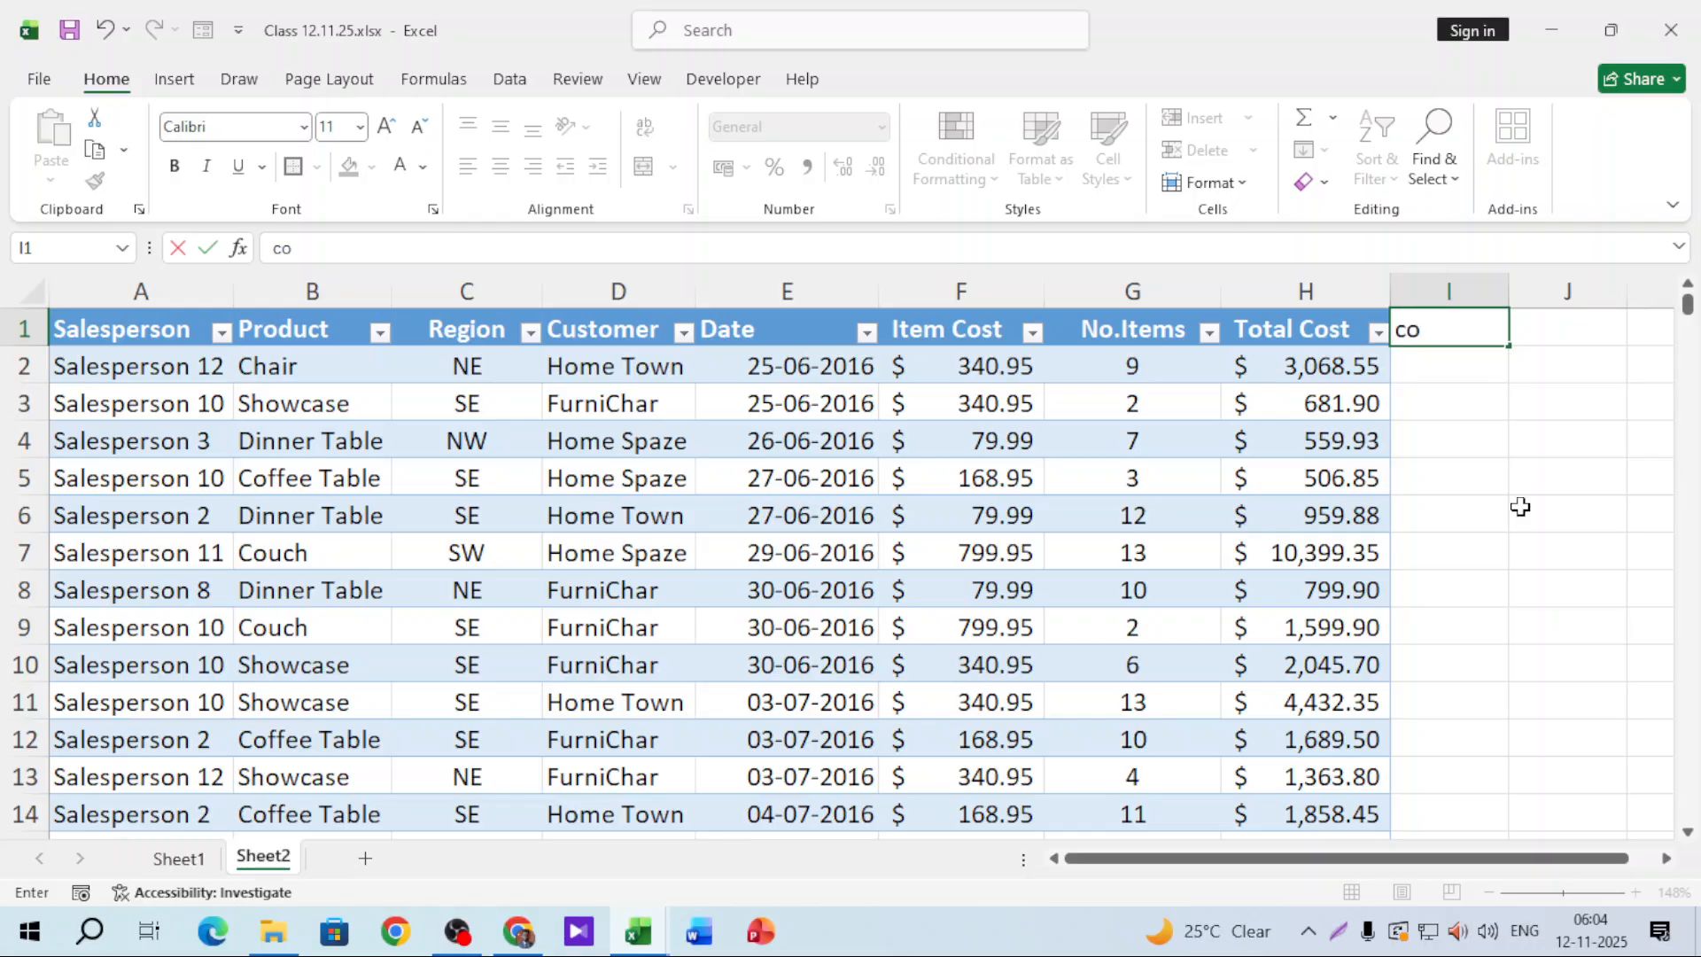
pyautogui.write('mission')
pyautogui.press('Return')
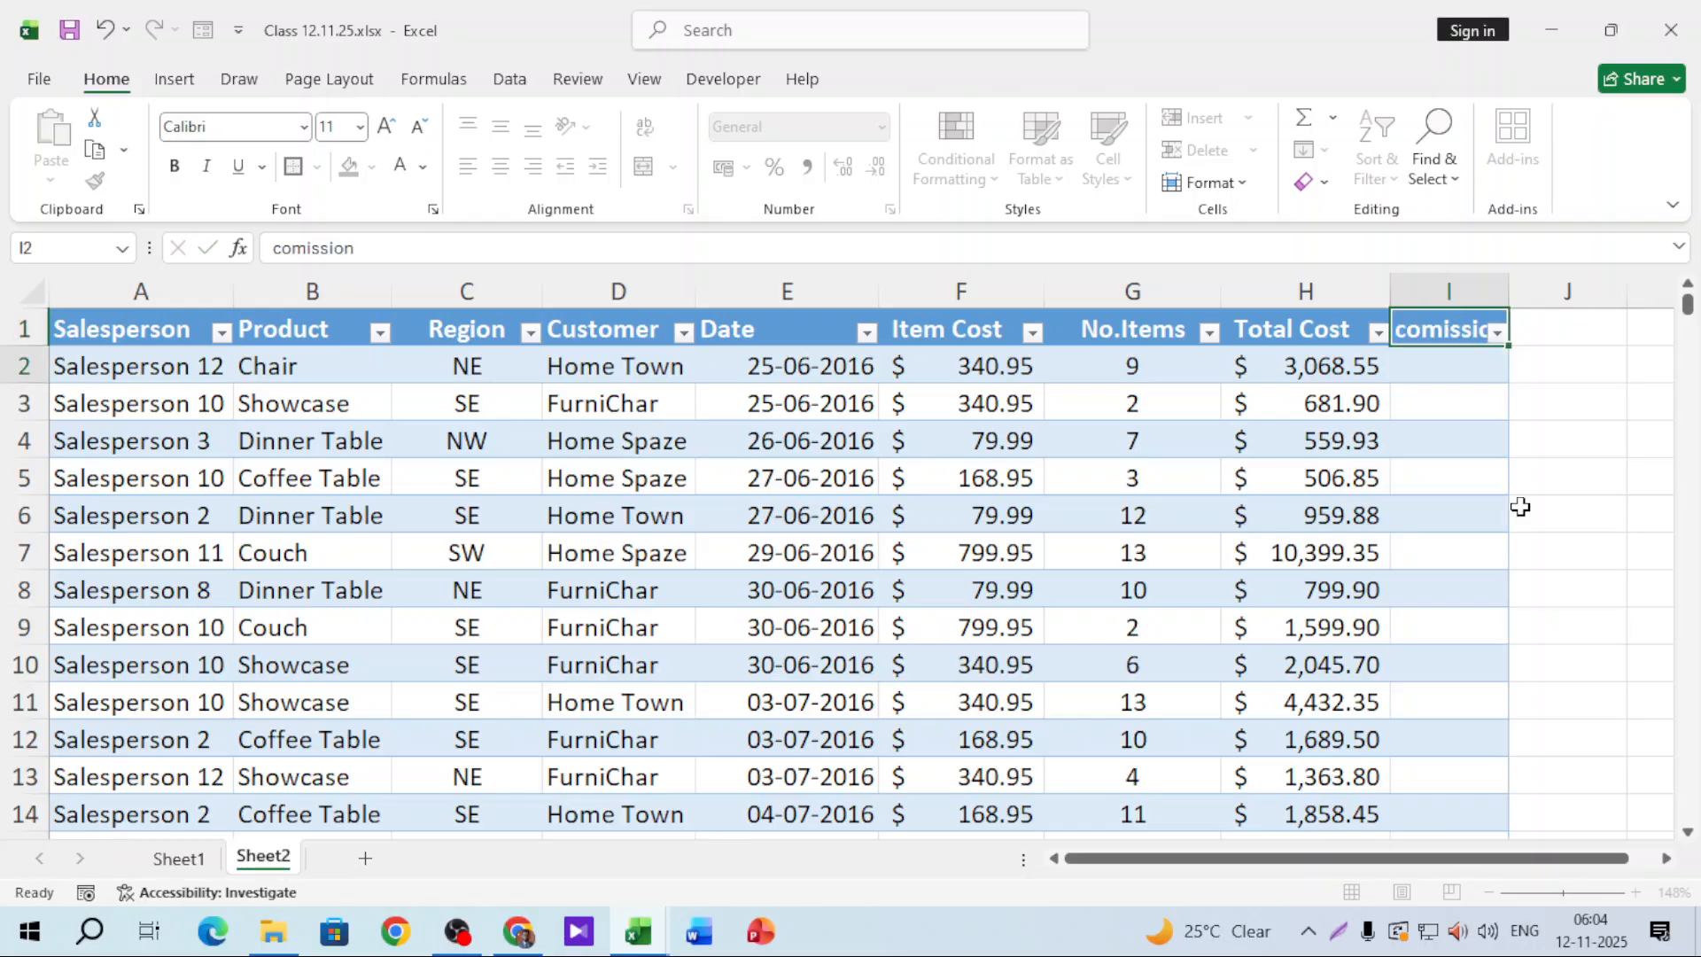
# Step: Convert the sales table to a normal range via Table Design > Convert to Range
pyautogui.click(562, 427)
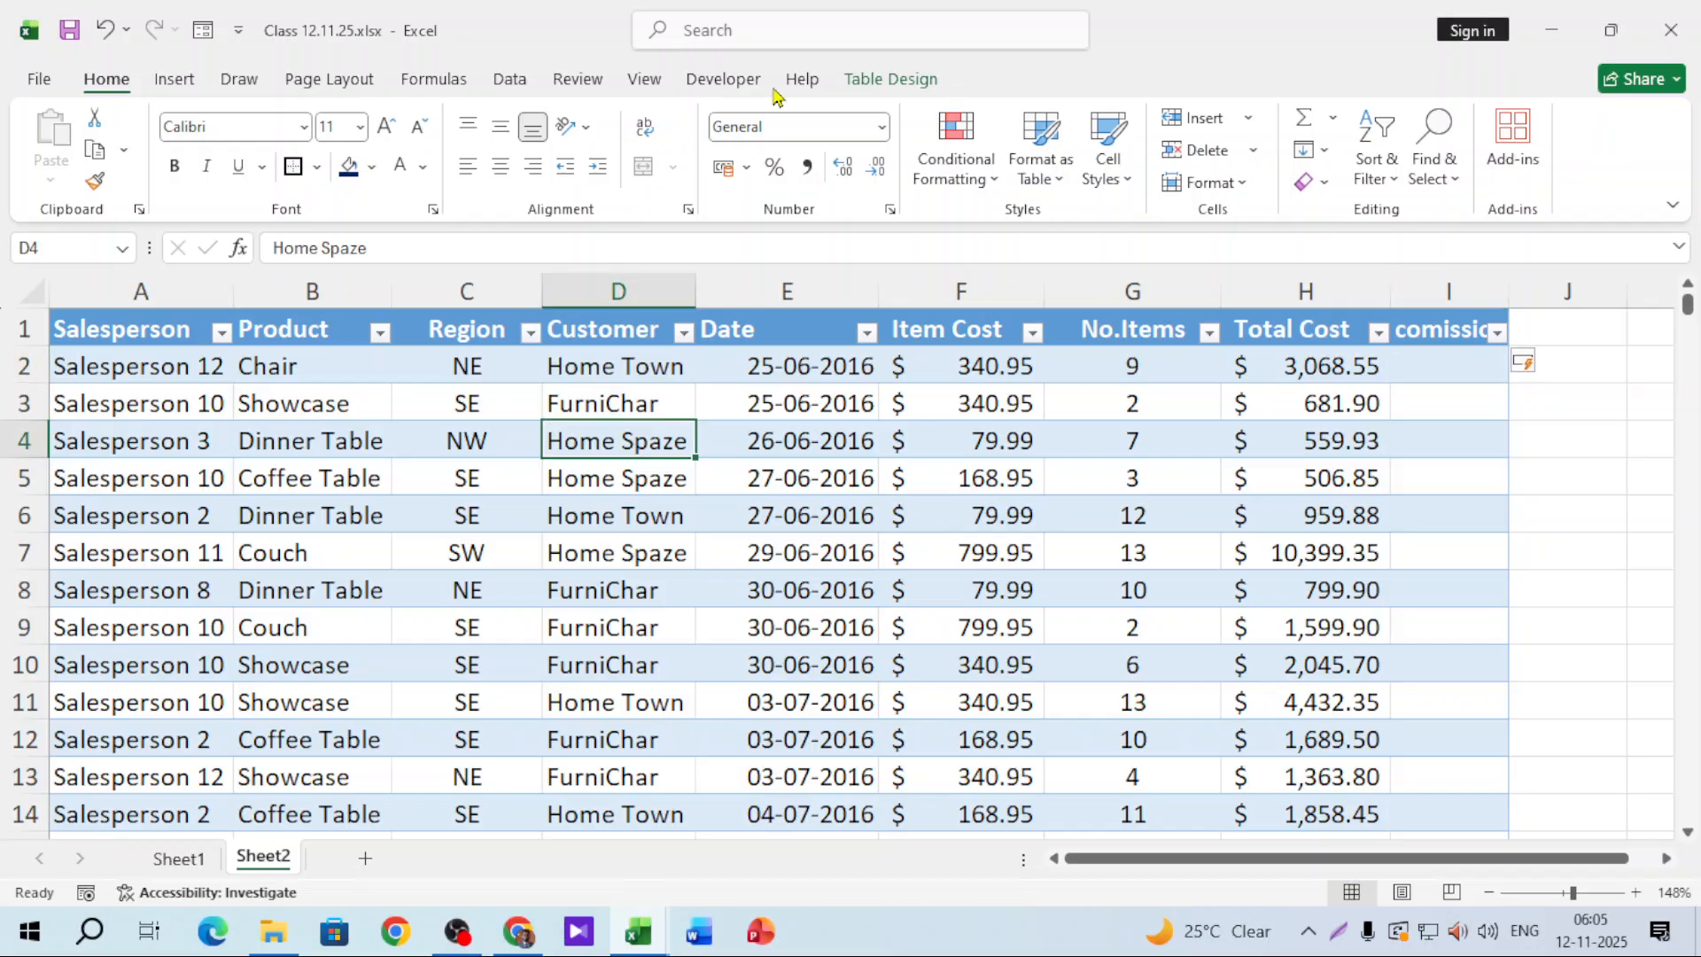
pyautogui.click(890, 79)
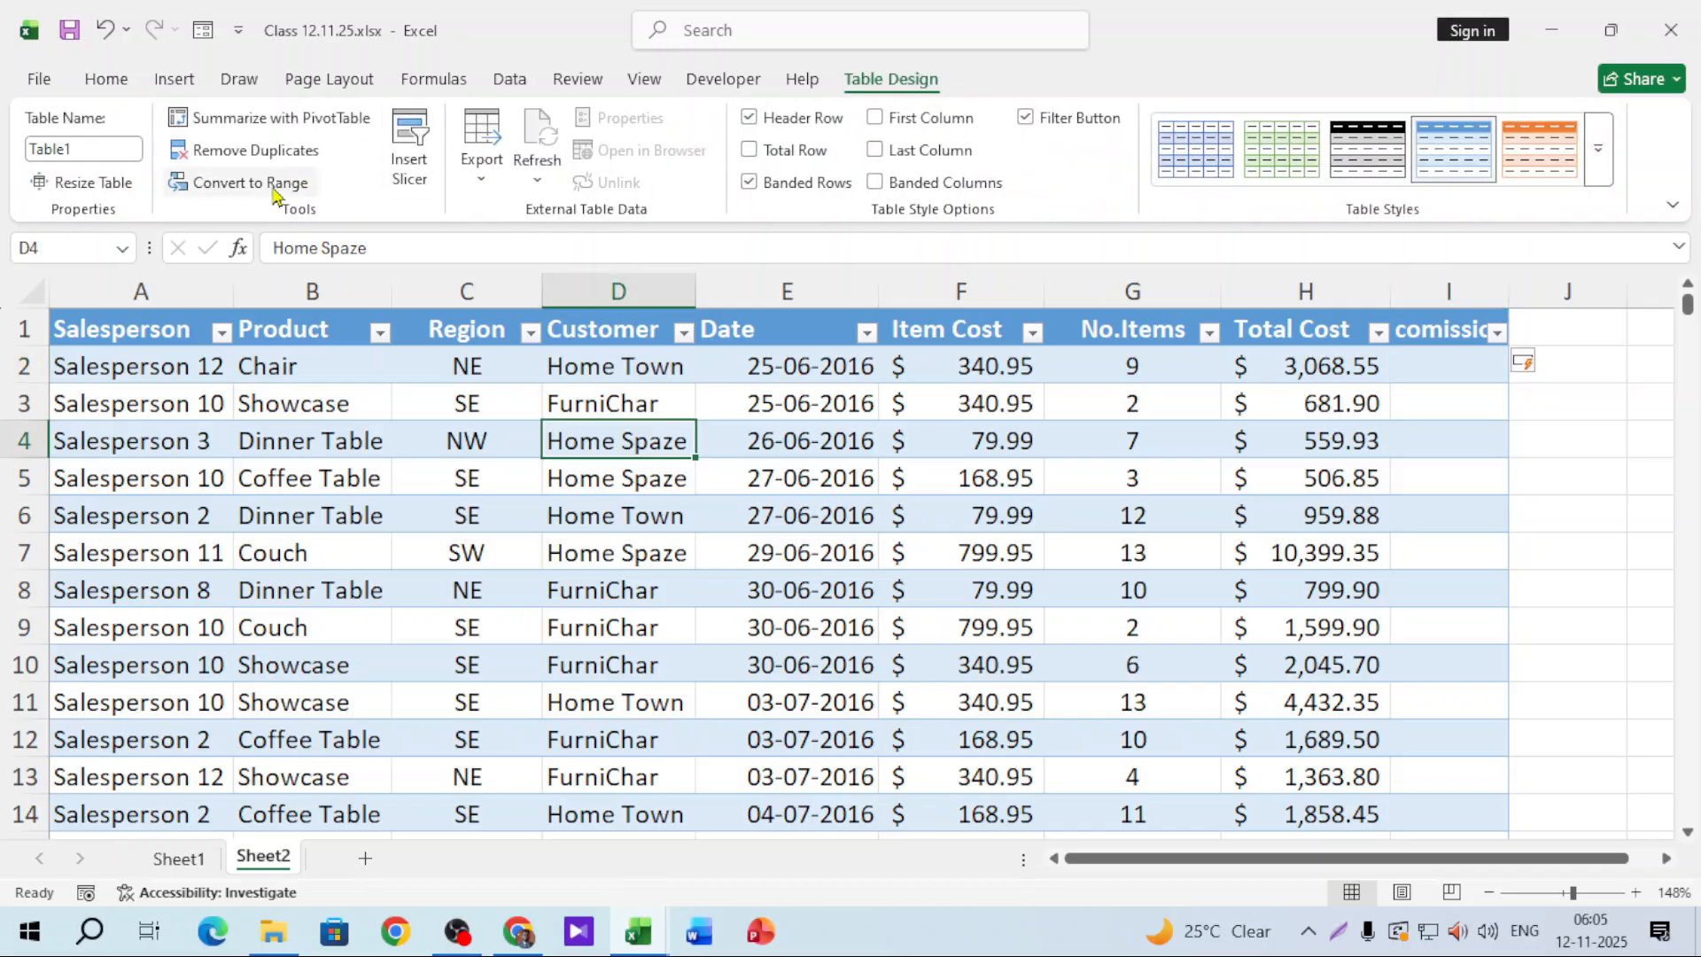
pyautogui.click(274, 183)
pyautogui.click(832, 536)
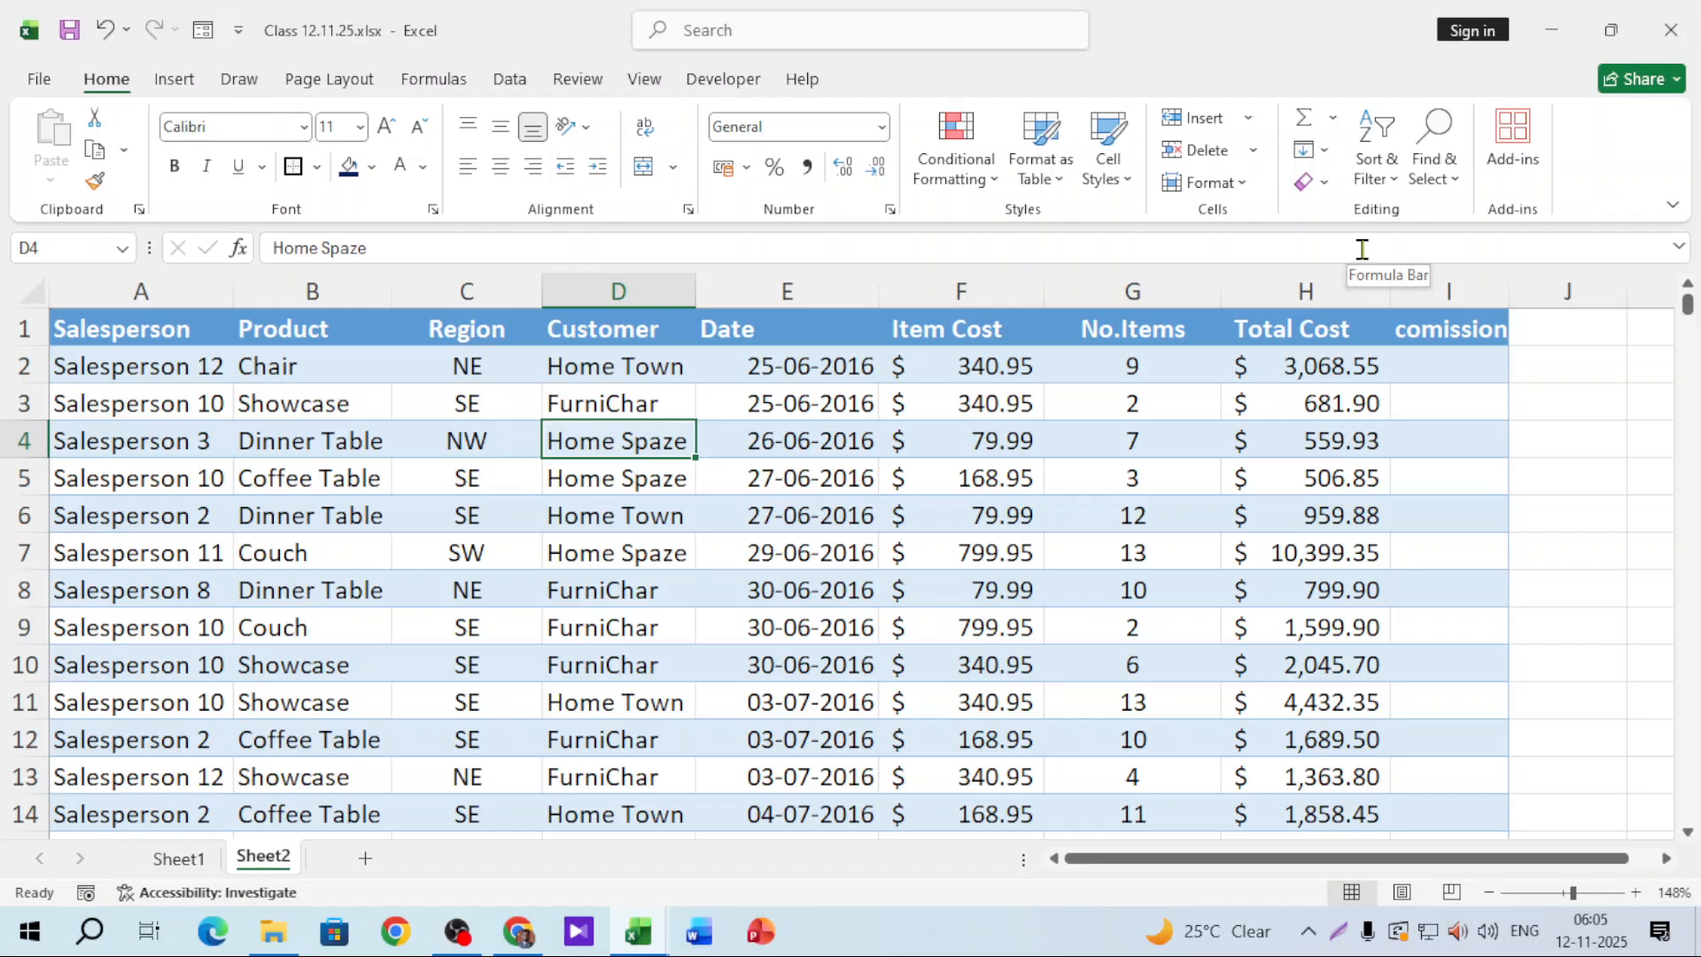
pyautogui.click(493, 432)
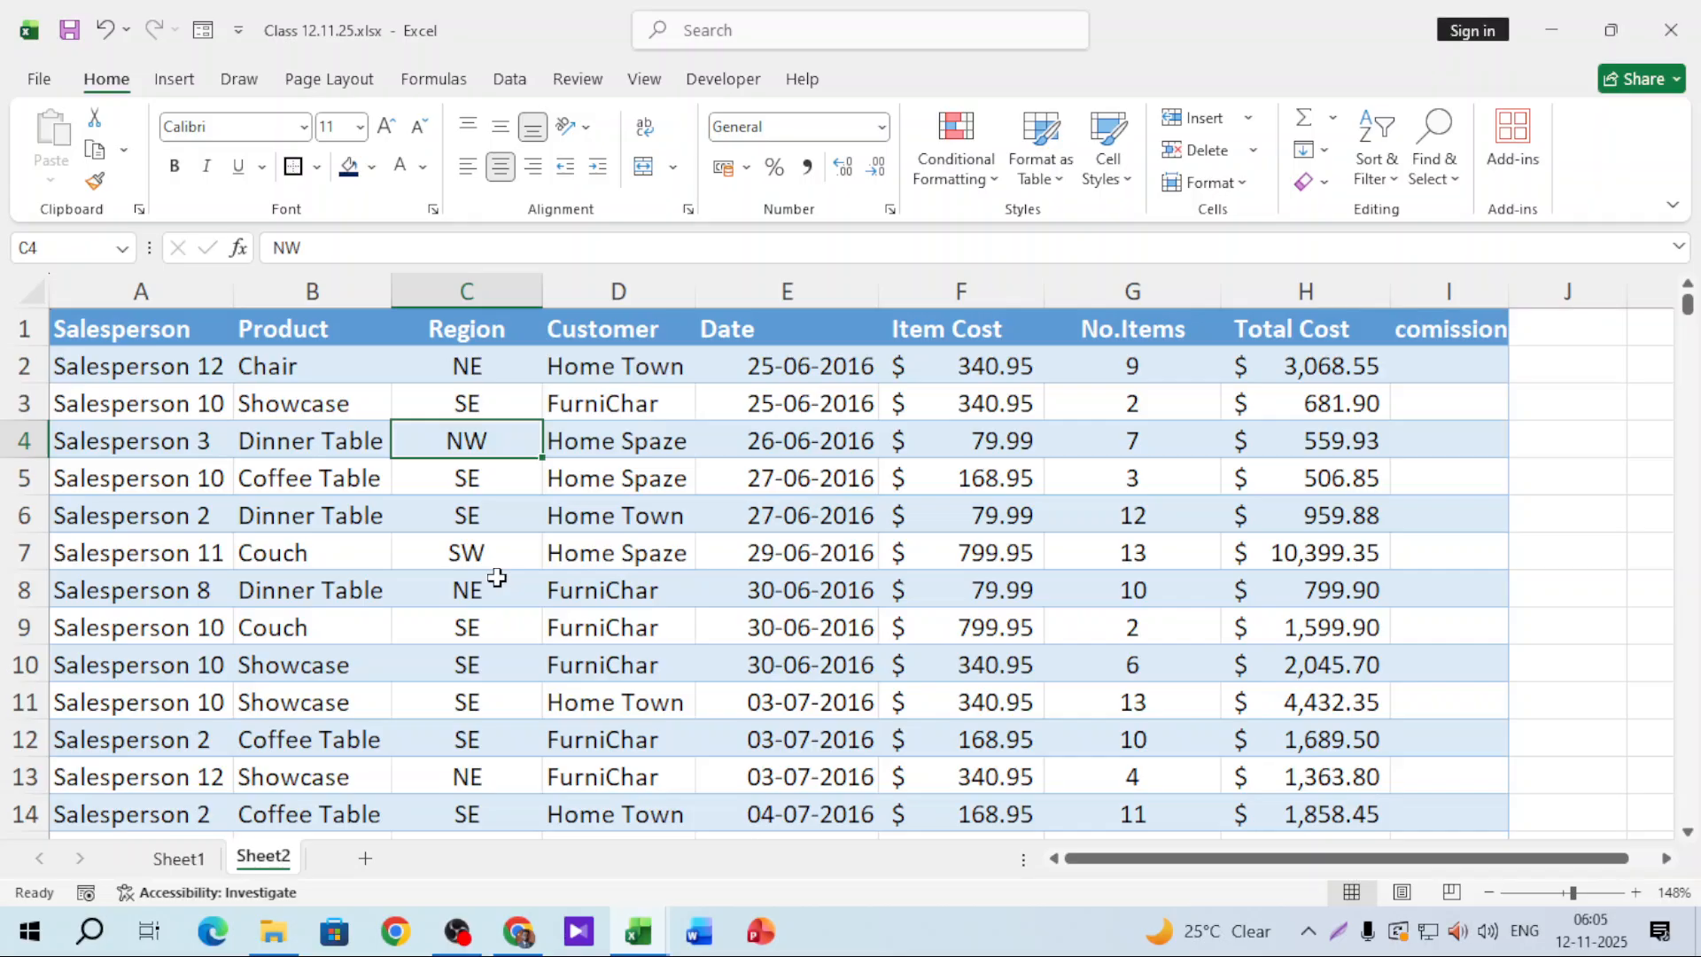
pyautogui.click(369, 361)
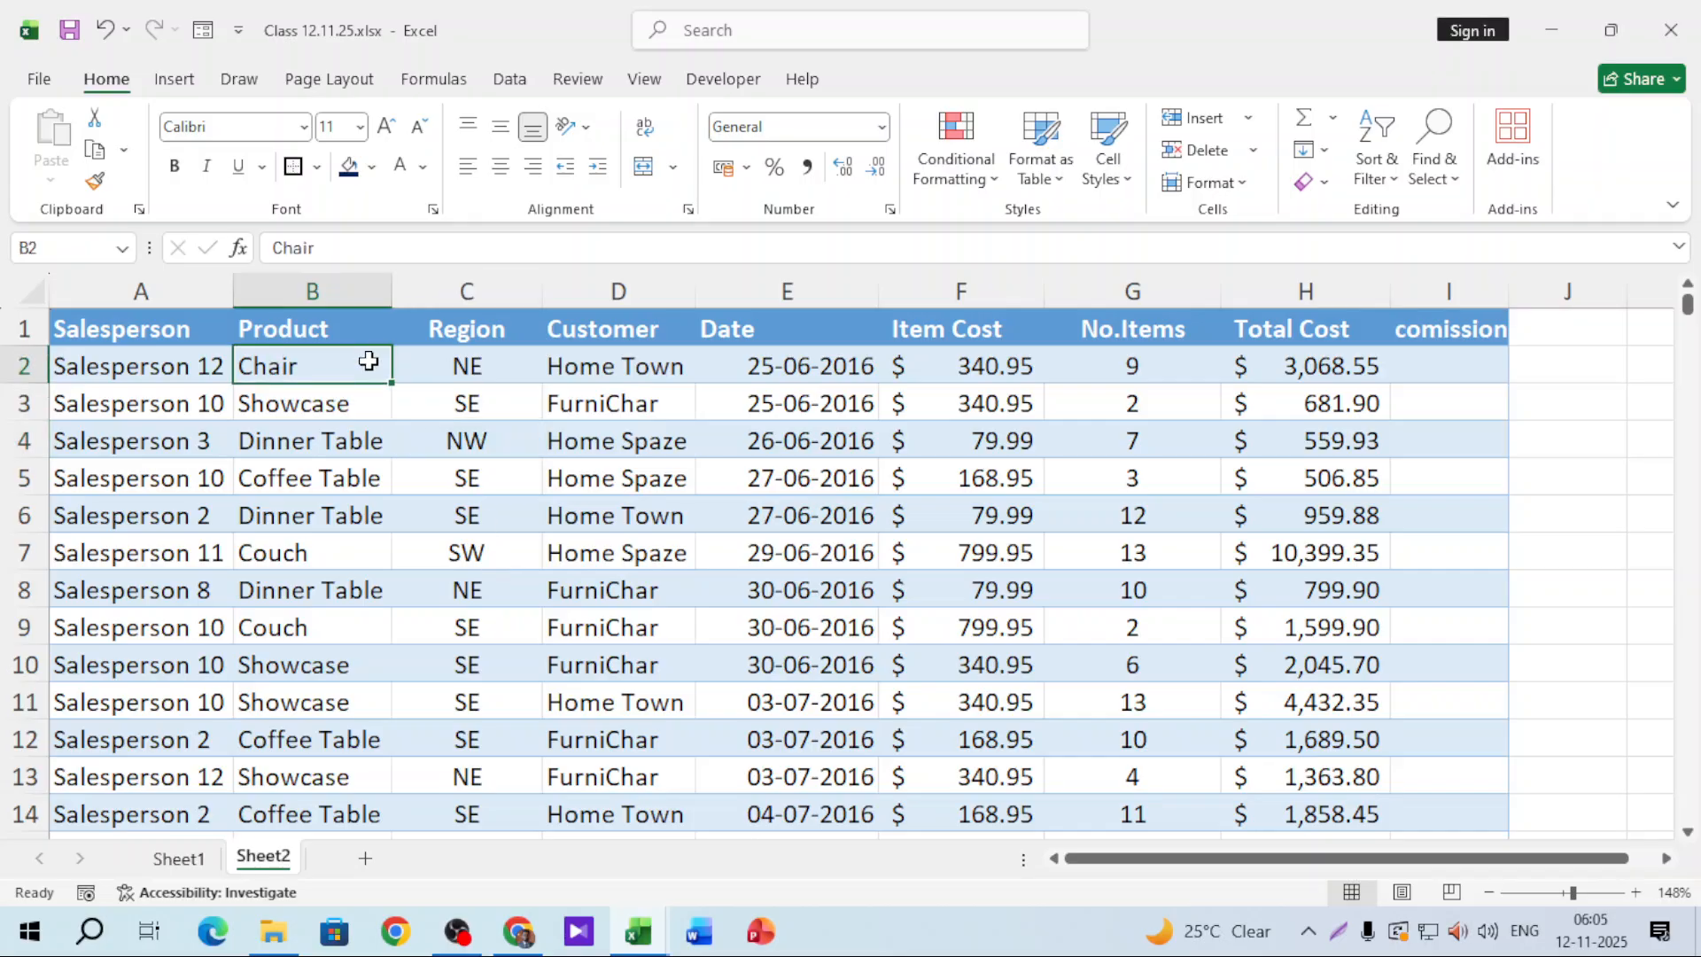
pyautogui.click(517, 363)
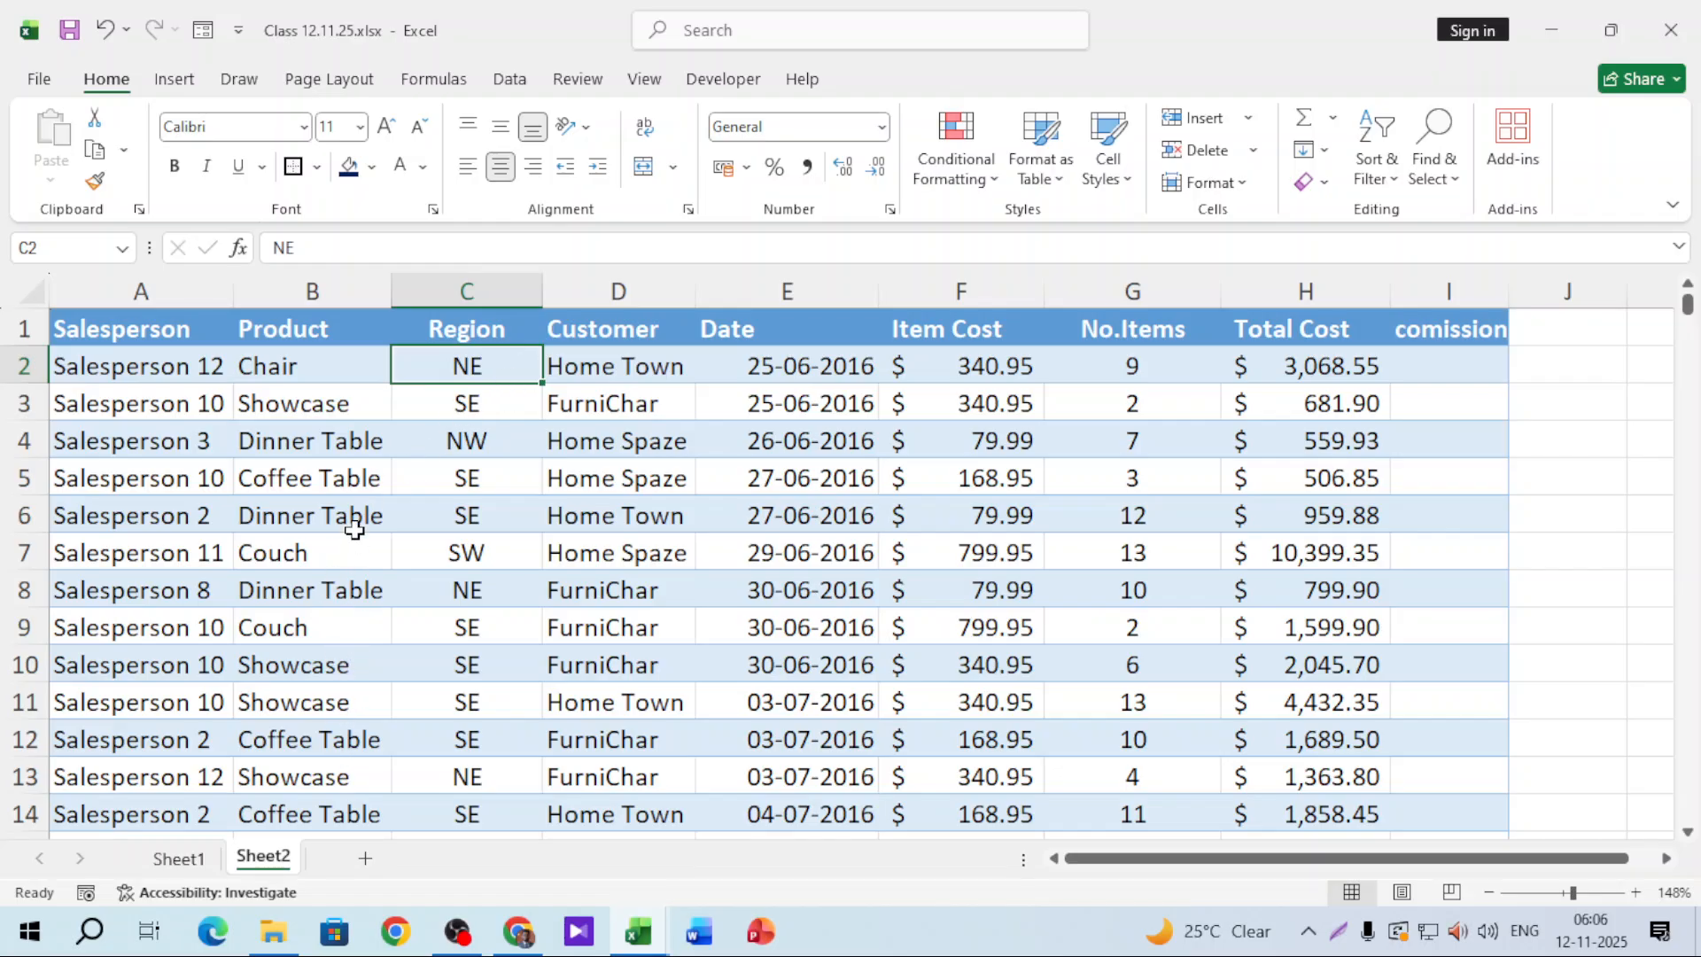
pyautogui.scroll(-1, 353, 530)
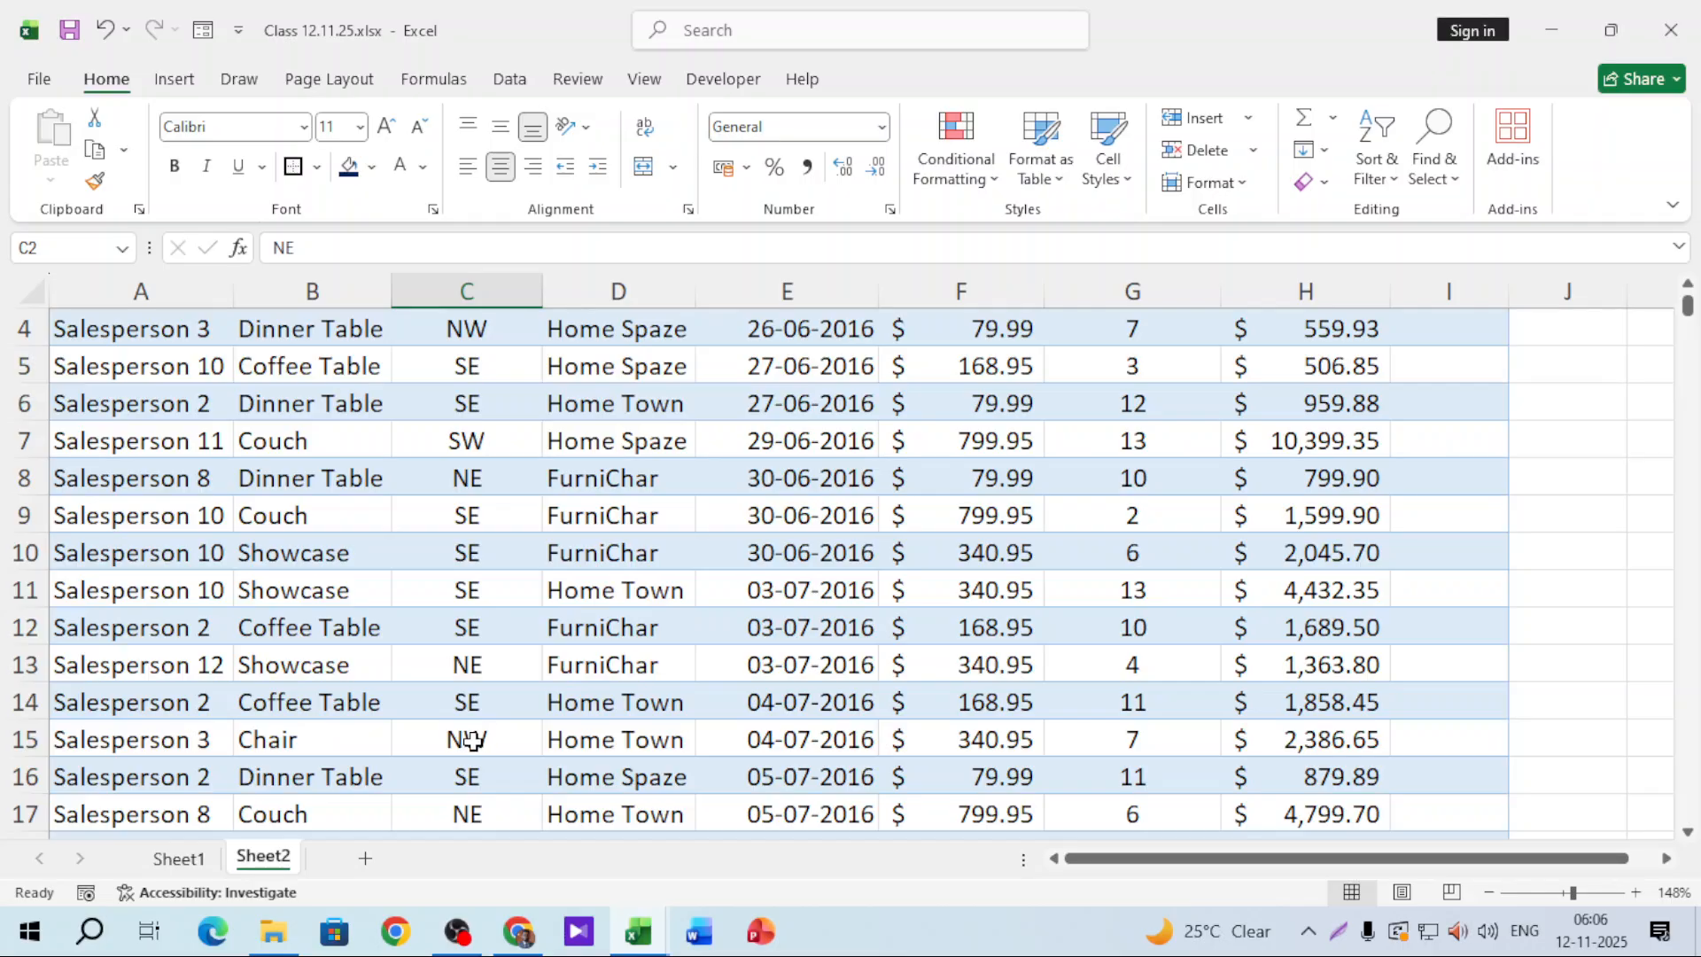
pyautogui.scroll(1, 474, 731)
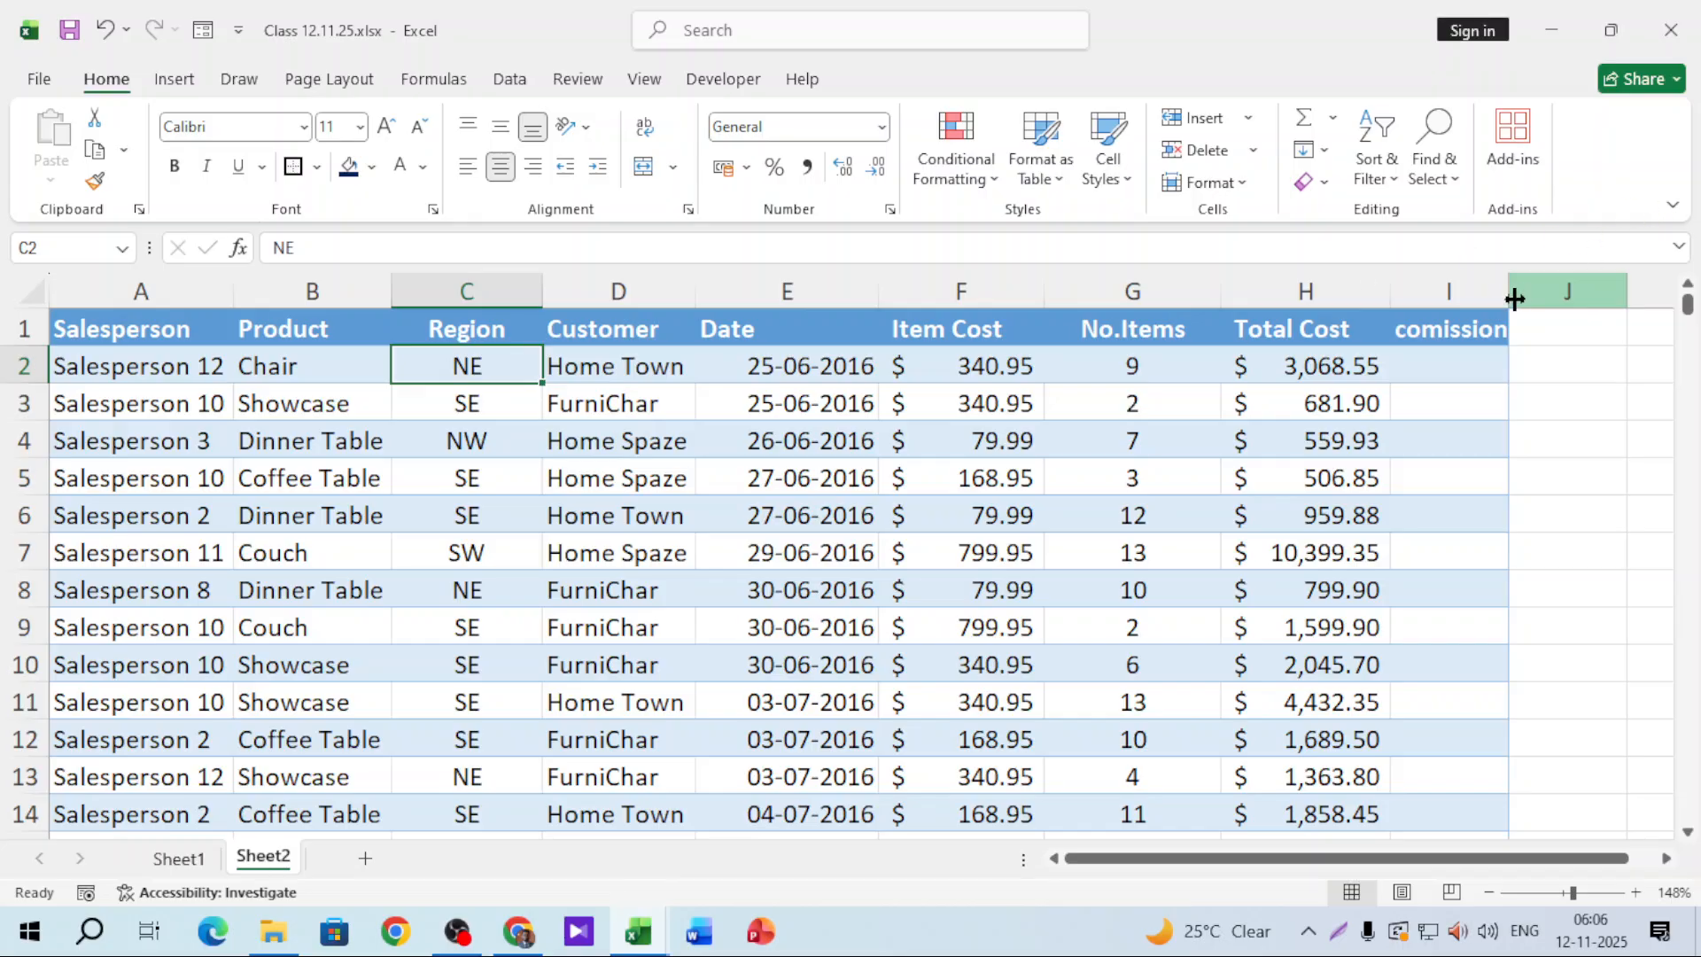
# Step: Widen column I to fit the comission header and start an =IF formula in I2
pyautogui.moveTo(1509, 293); pyautogui.dragTo(1574, 292)
pyautogui.click(1532, 355)
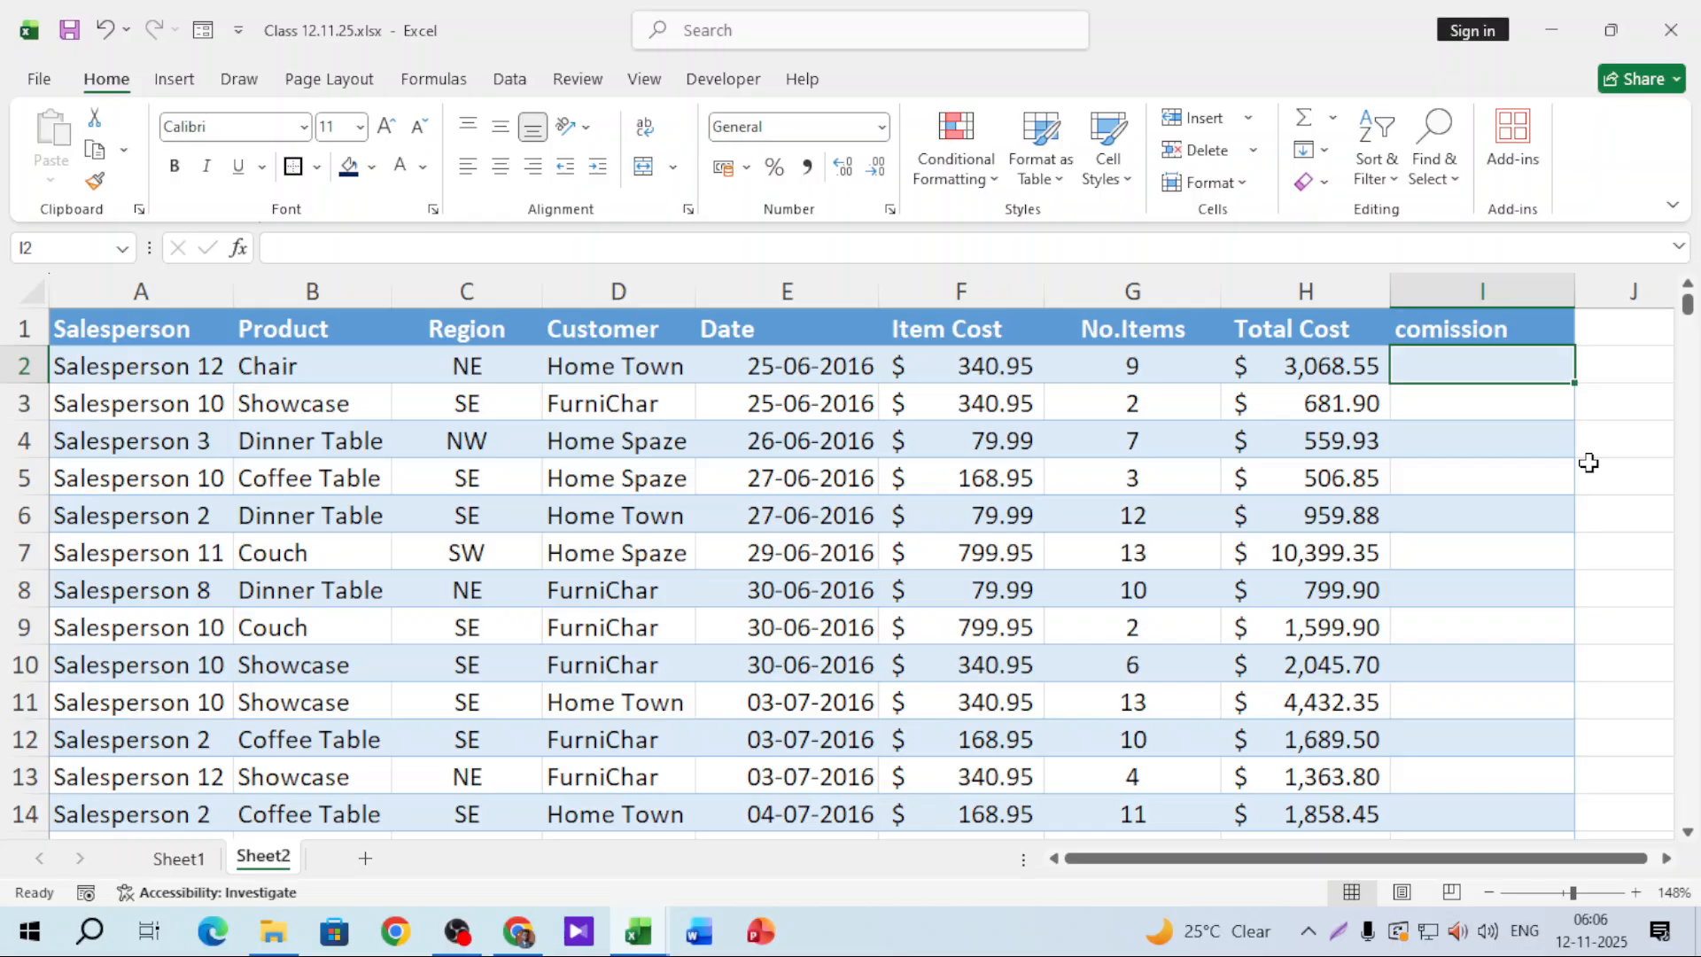
pyautogui.write('=if')
pyautogui.press('Tab')
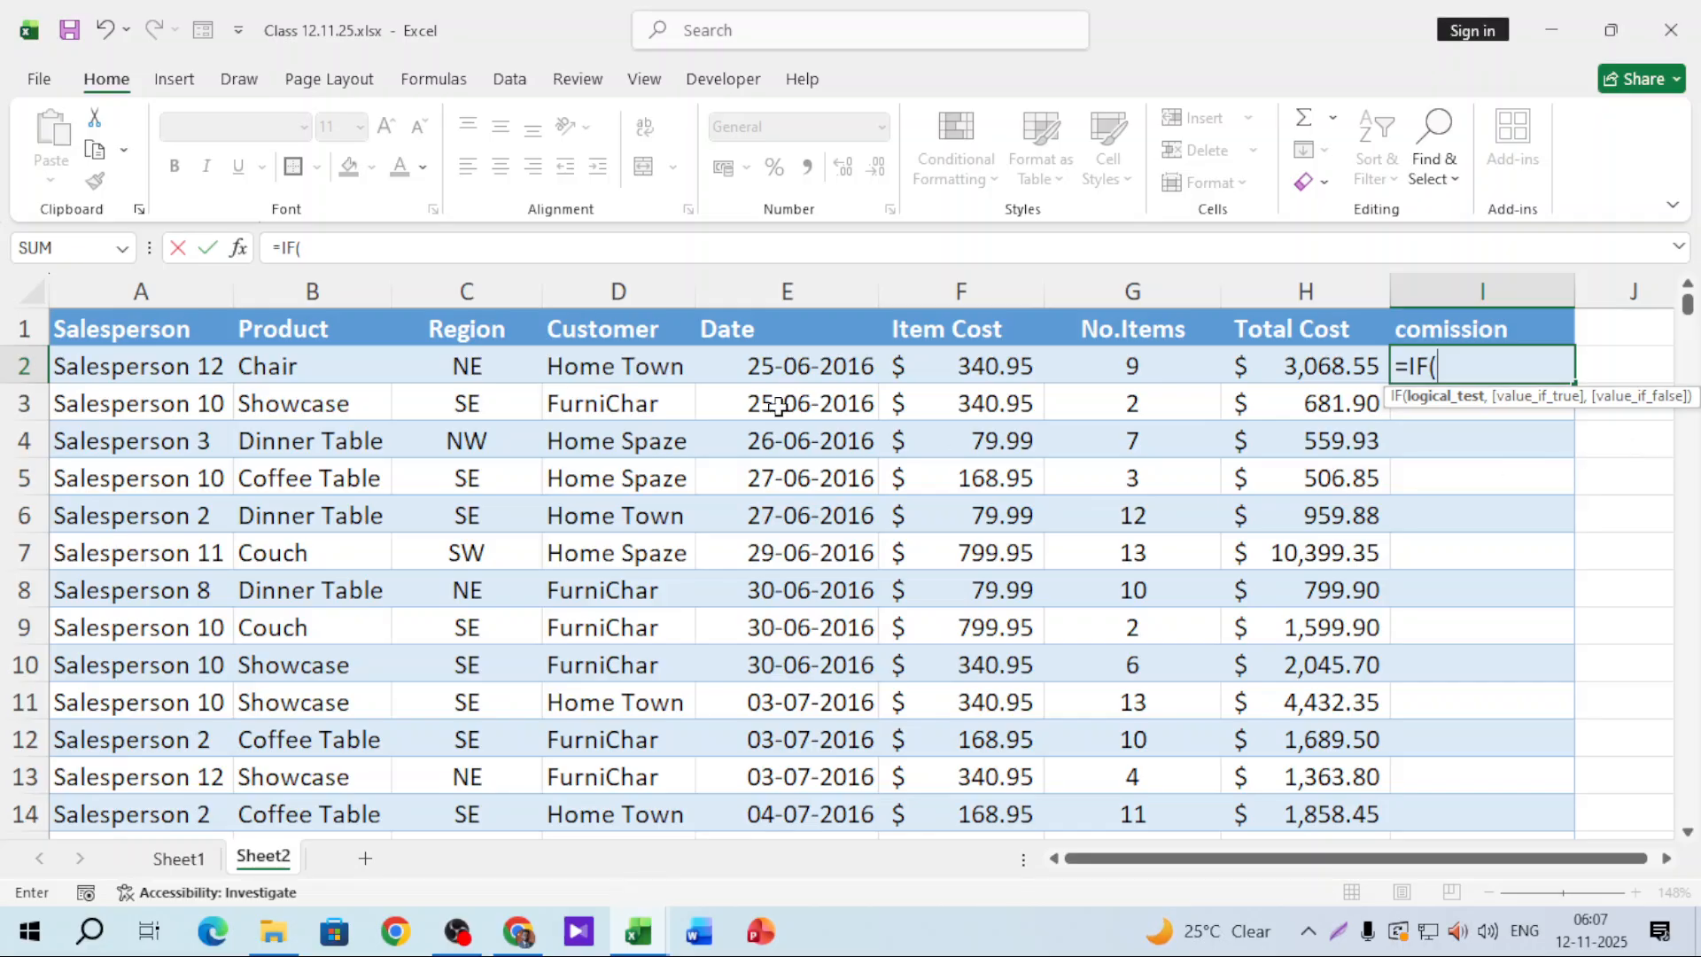
# Step: Give the I2 formula its first test B2="Chair" returning "yes"
pyautogui.click(355, 367)
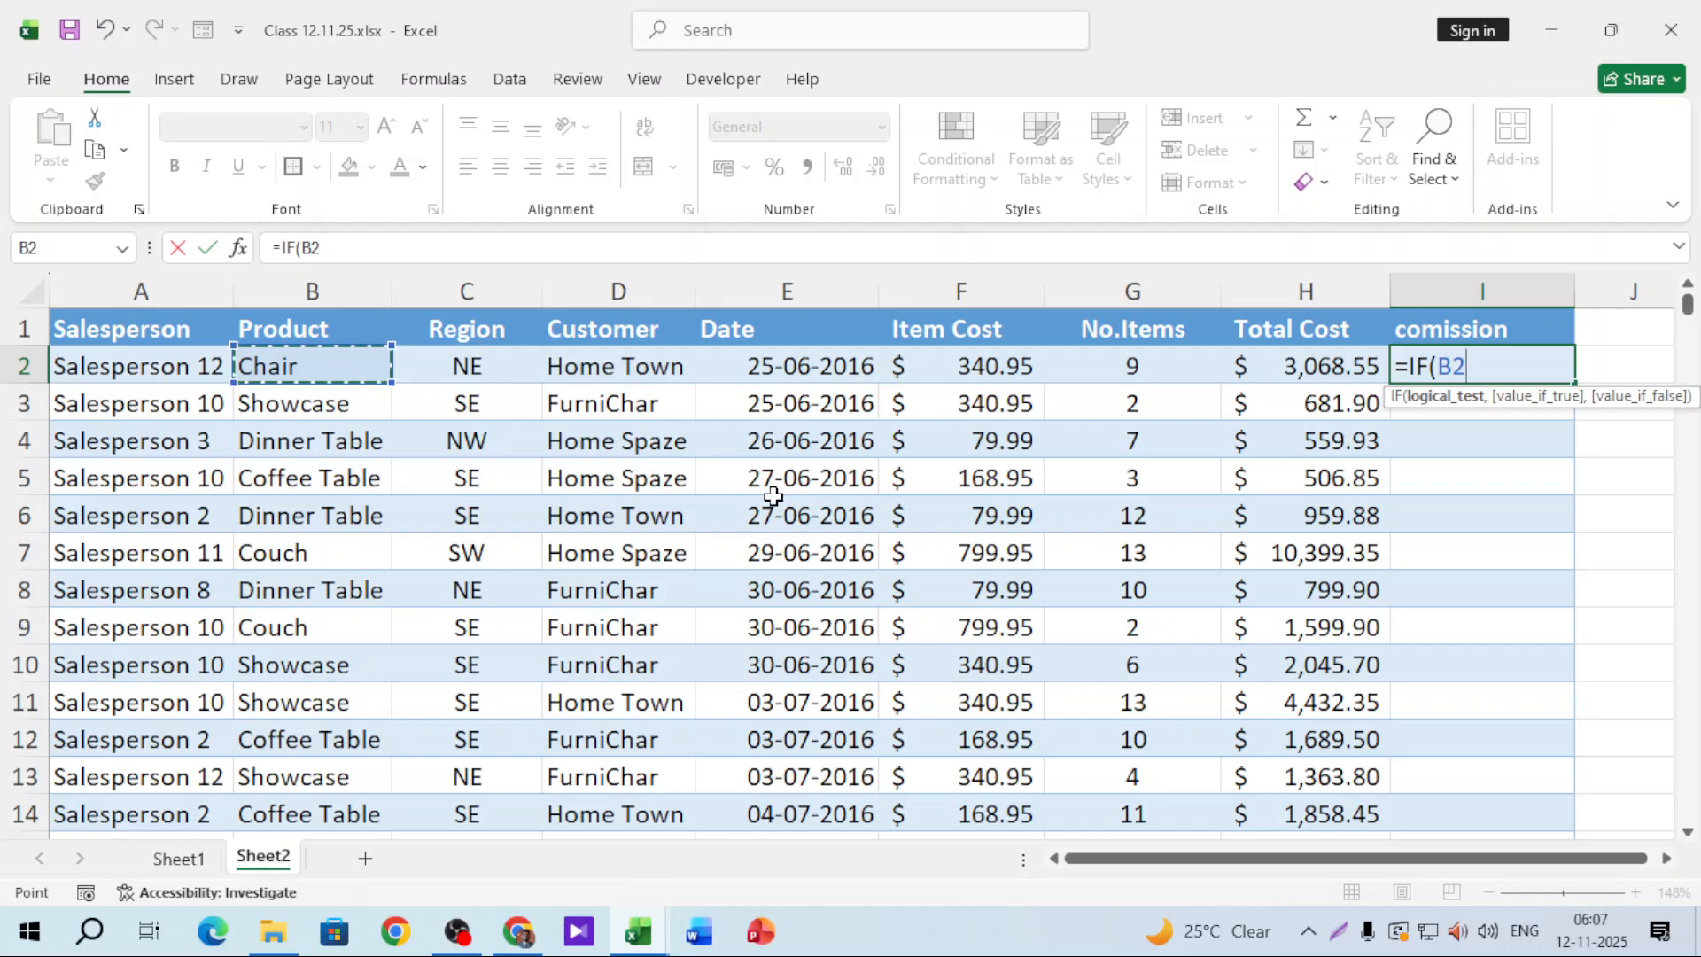
pyautogui.write('="')
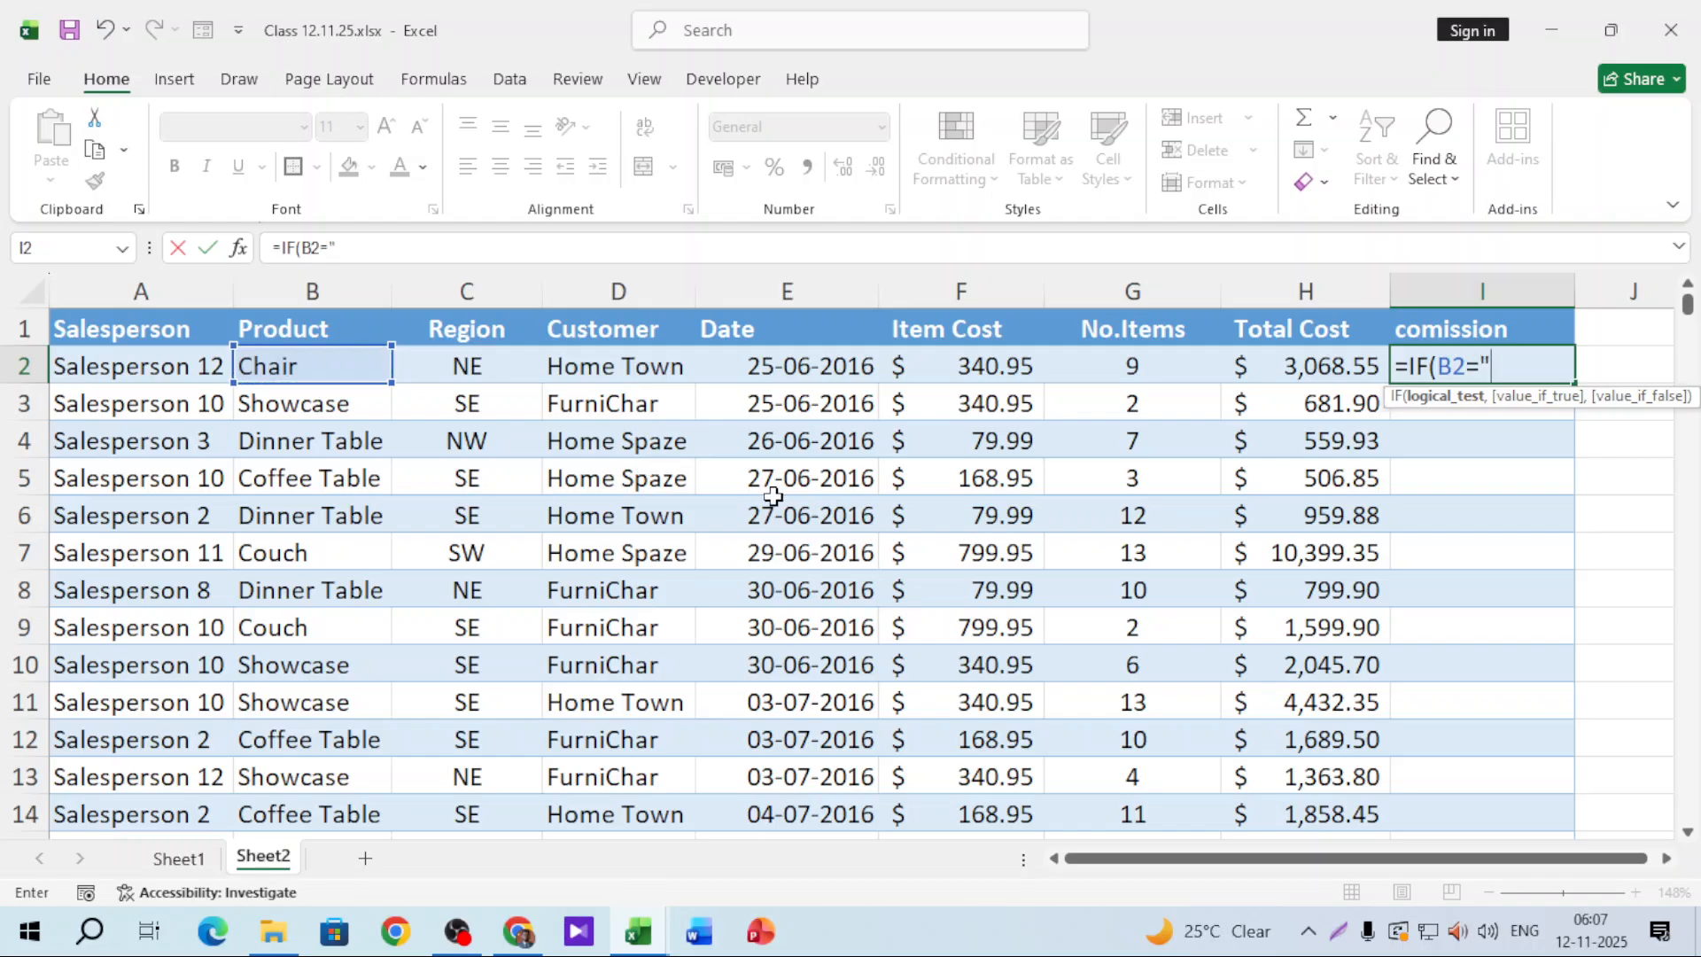
pyautogui.write('Chair"')
pyautogui.write(',"')
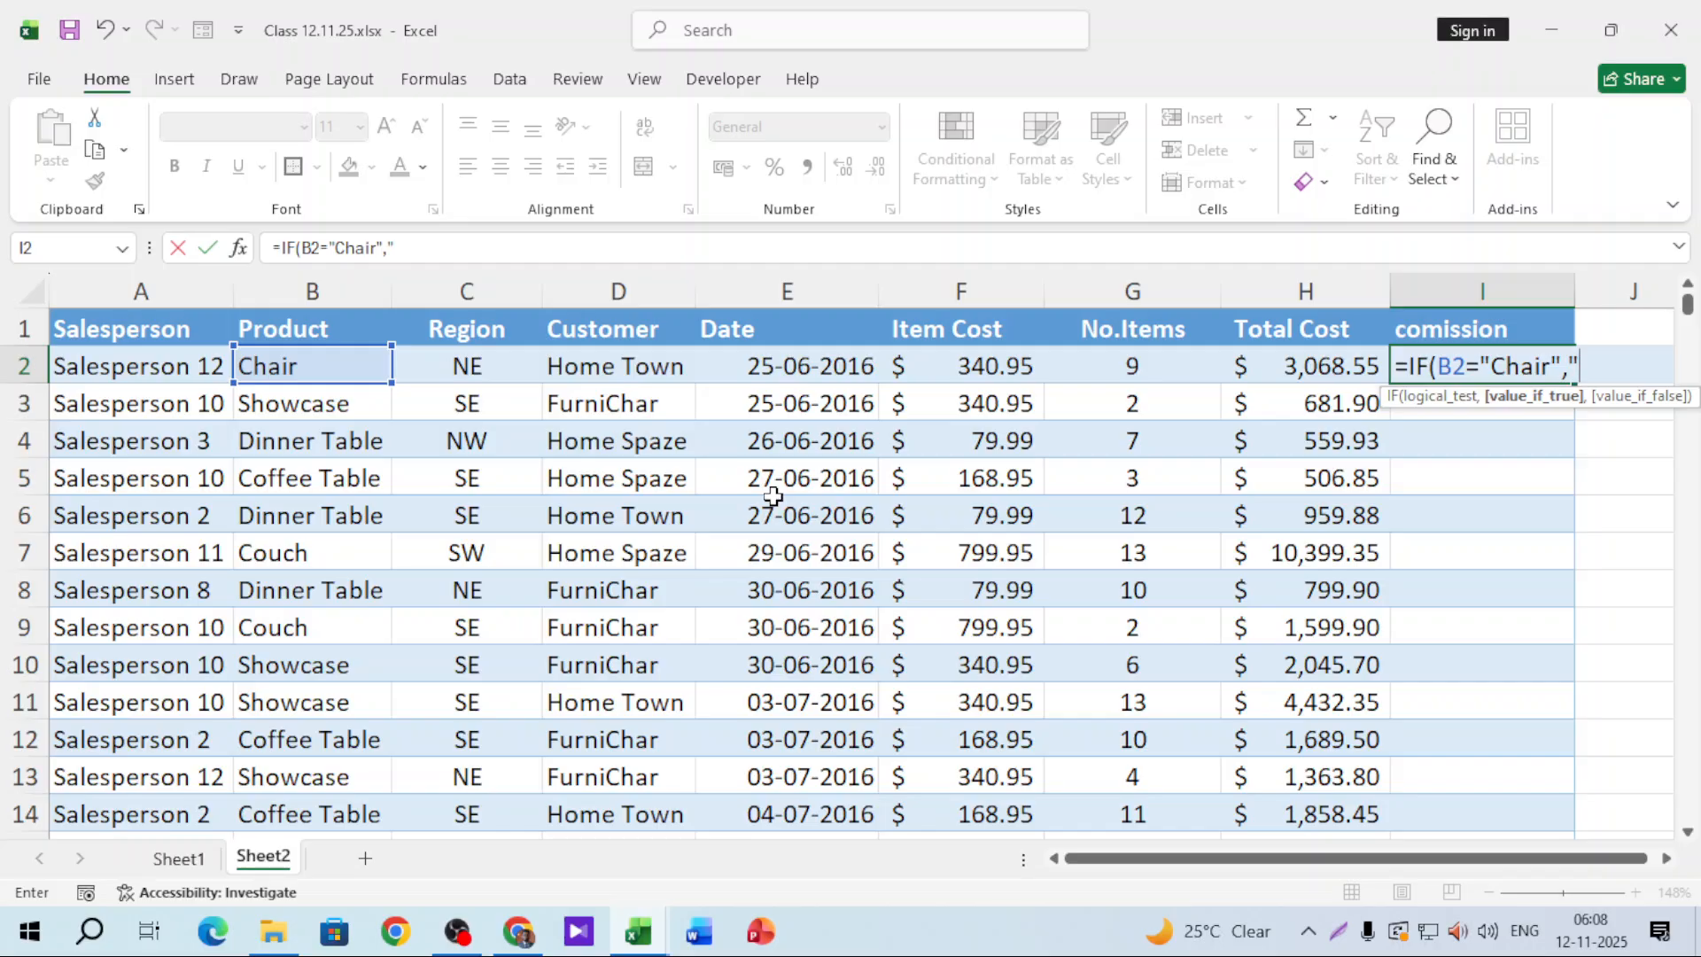
pyautogui.press('BackSpace')
pyautogui.write('"C')
pyautogui.press('BackSpace')
pyautogui.press('BackSpace')
pyautogui.write('"yes",')
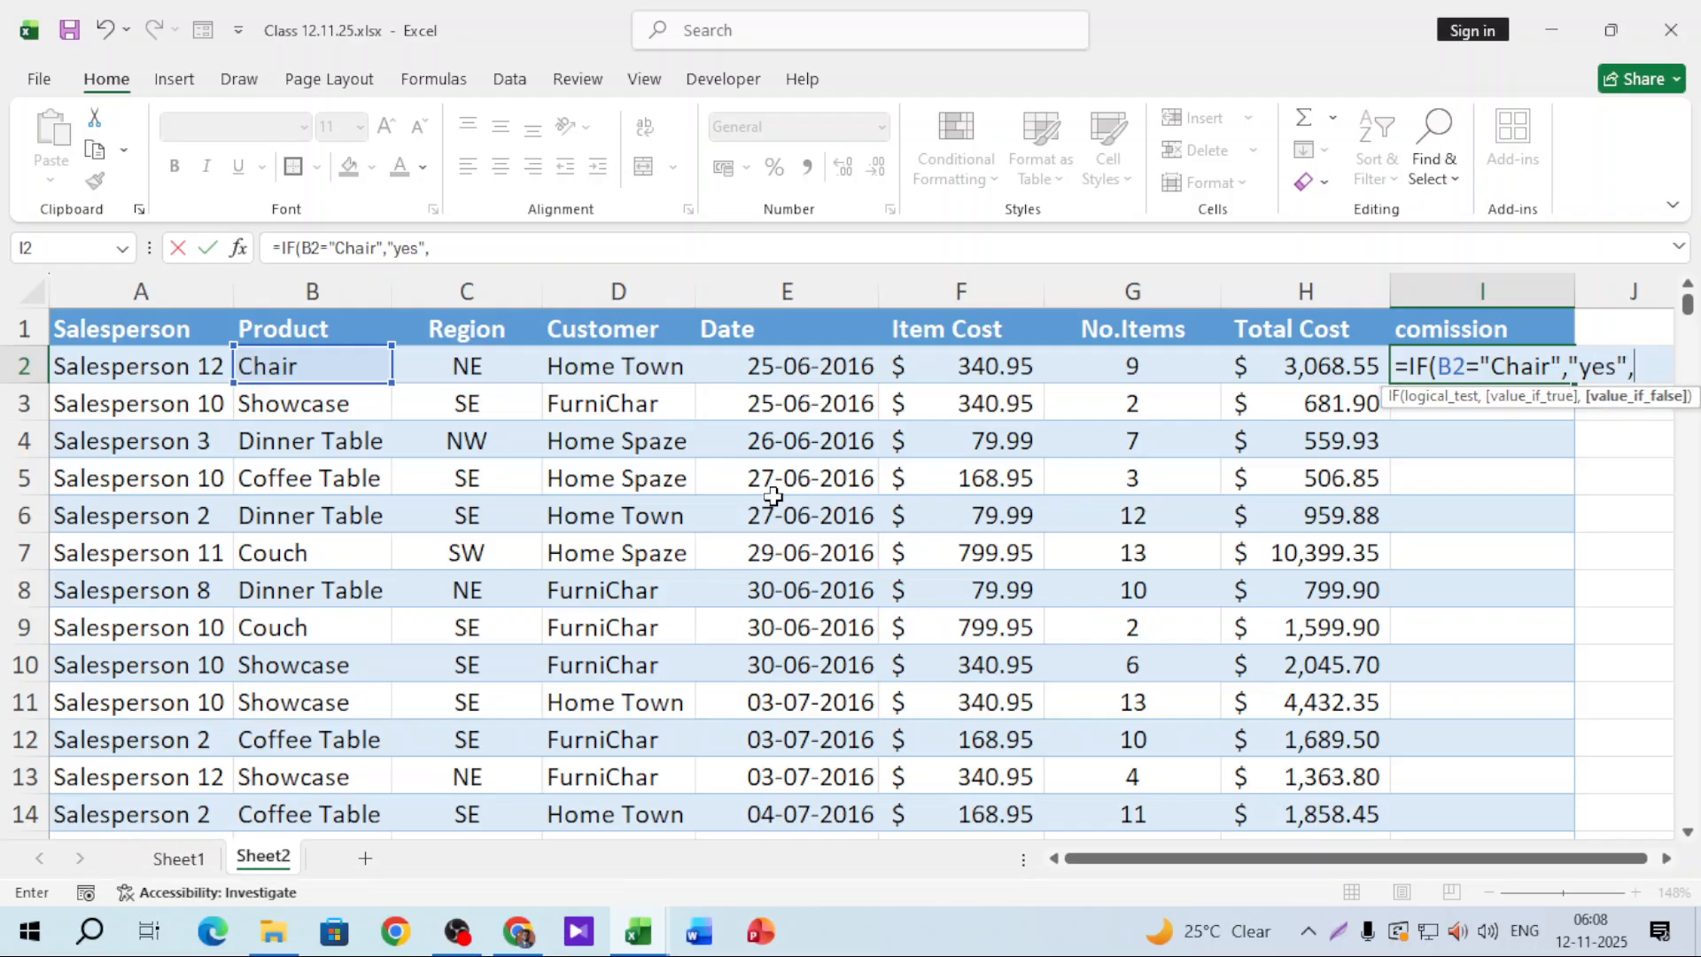
pyautogui.press('BackSpace')
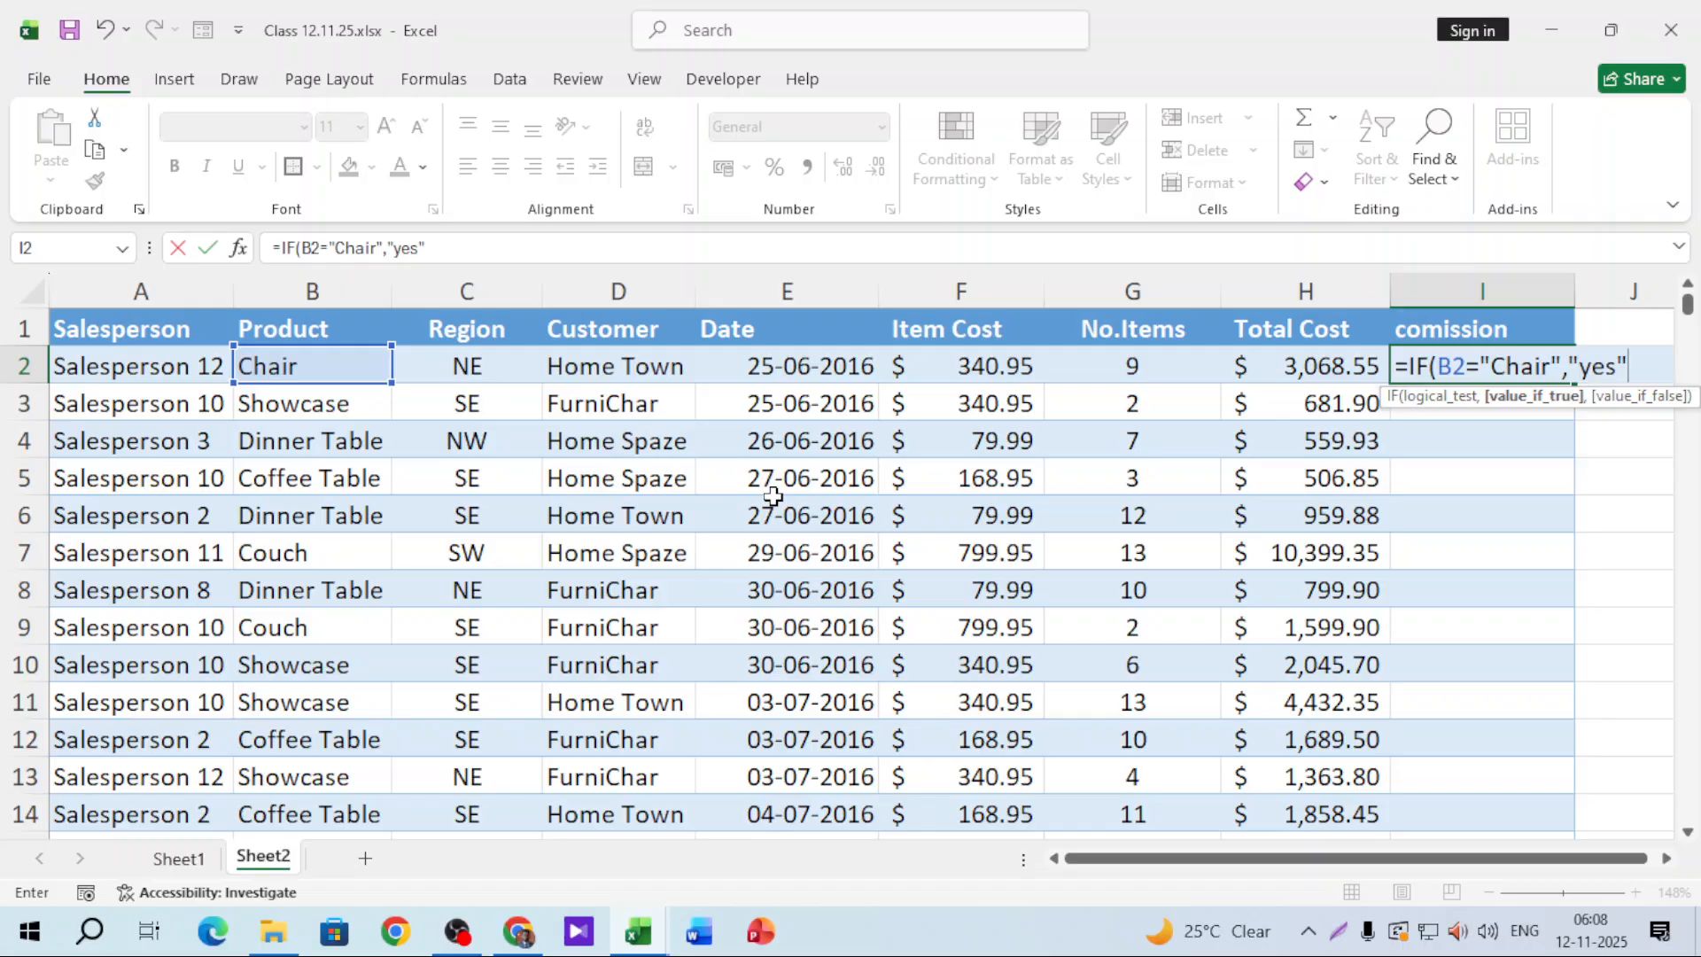
# Step: Add a nested IF returning "yes" when C2="SW" and commit the formula, showing yes
pyautogui.write(',if')
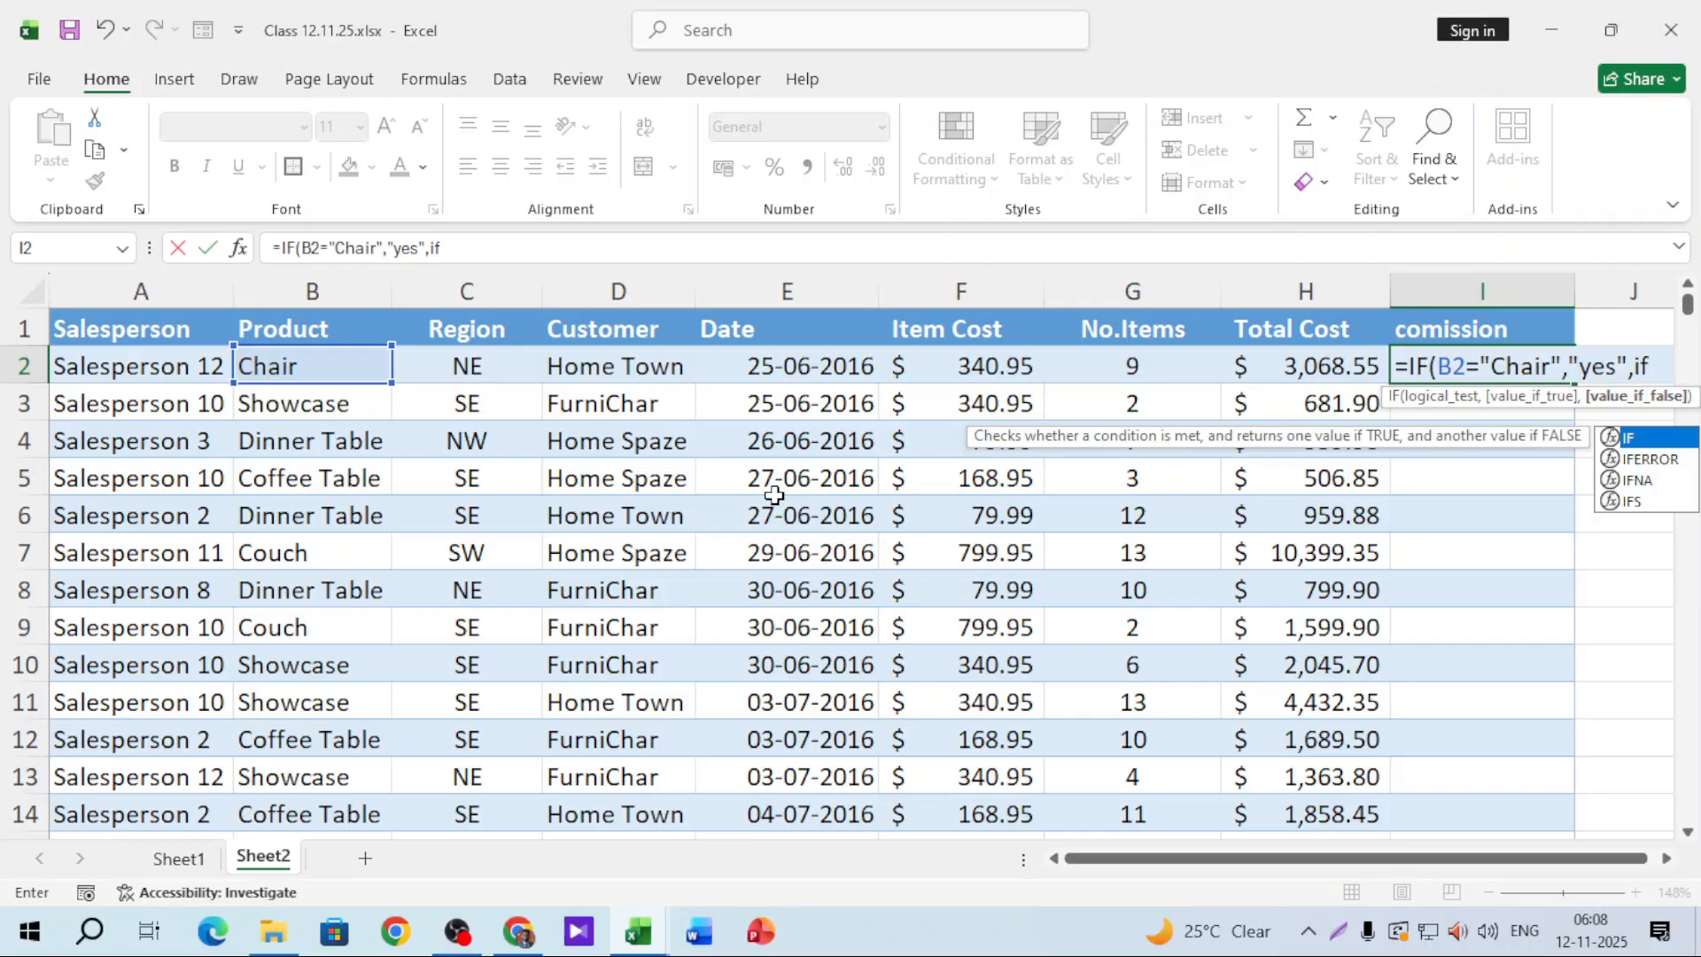
pyautogui.press('Tab')
pyautogui.click(471, 365)
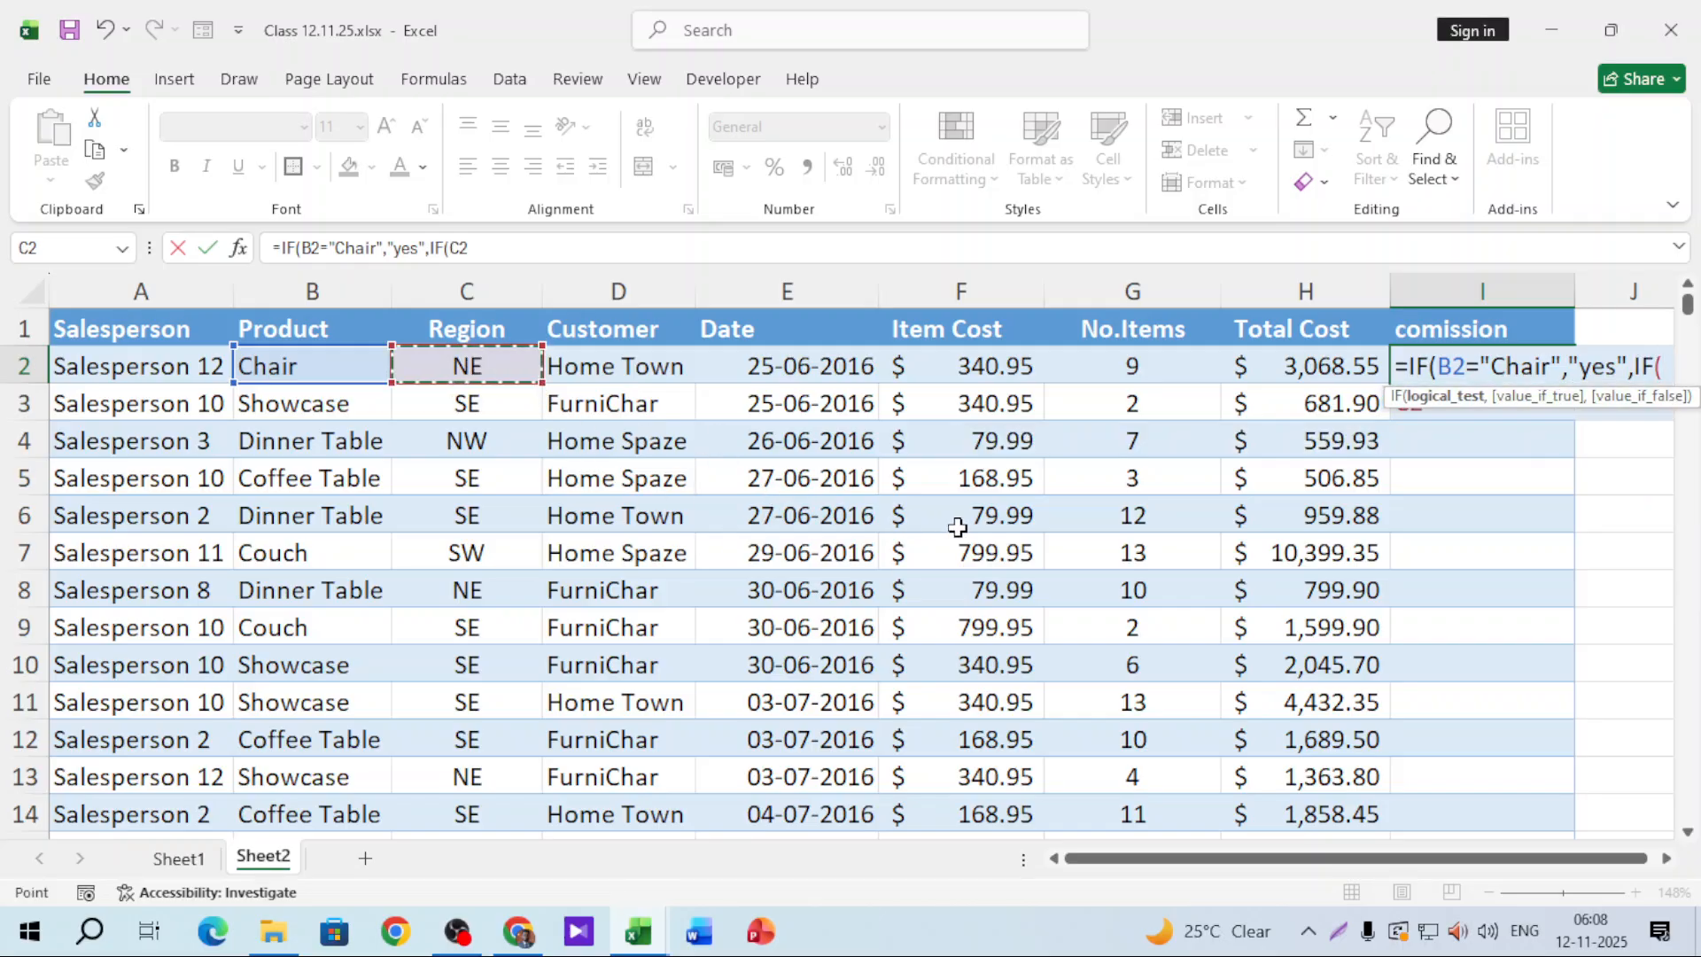
pyautogui.write('=')
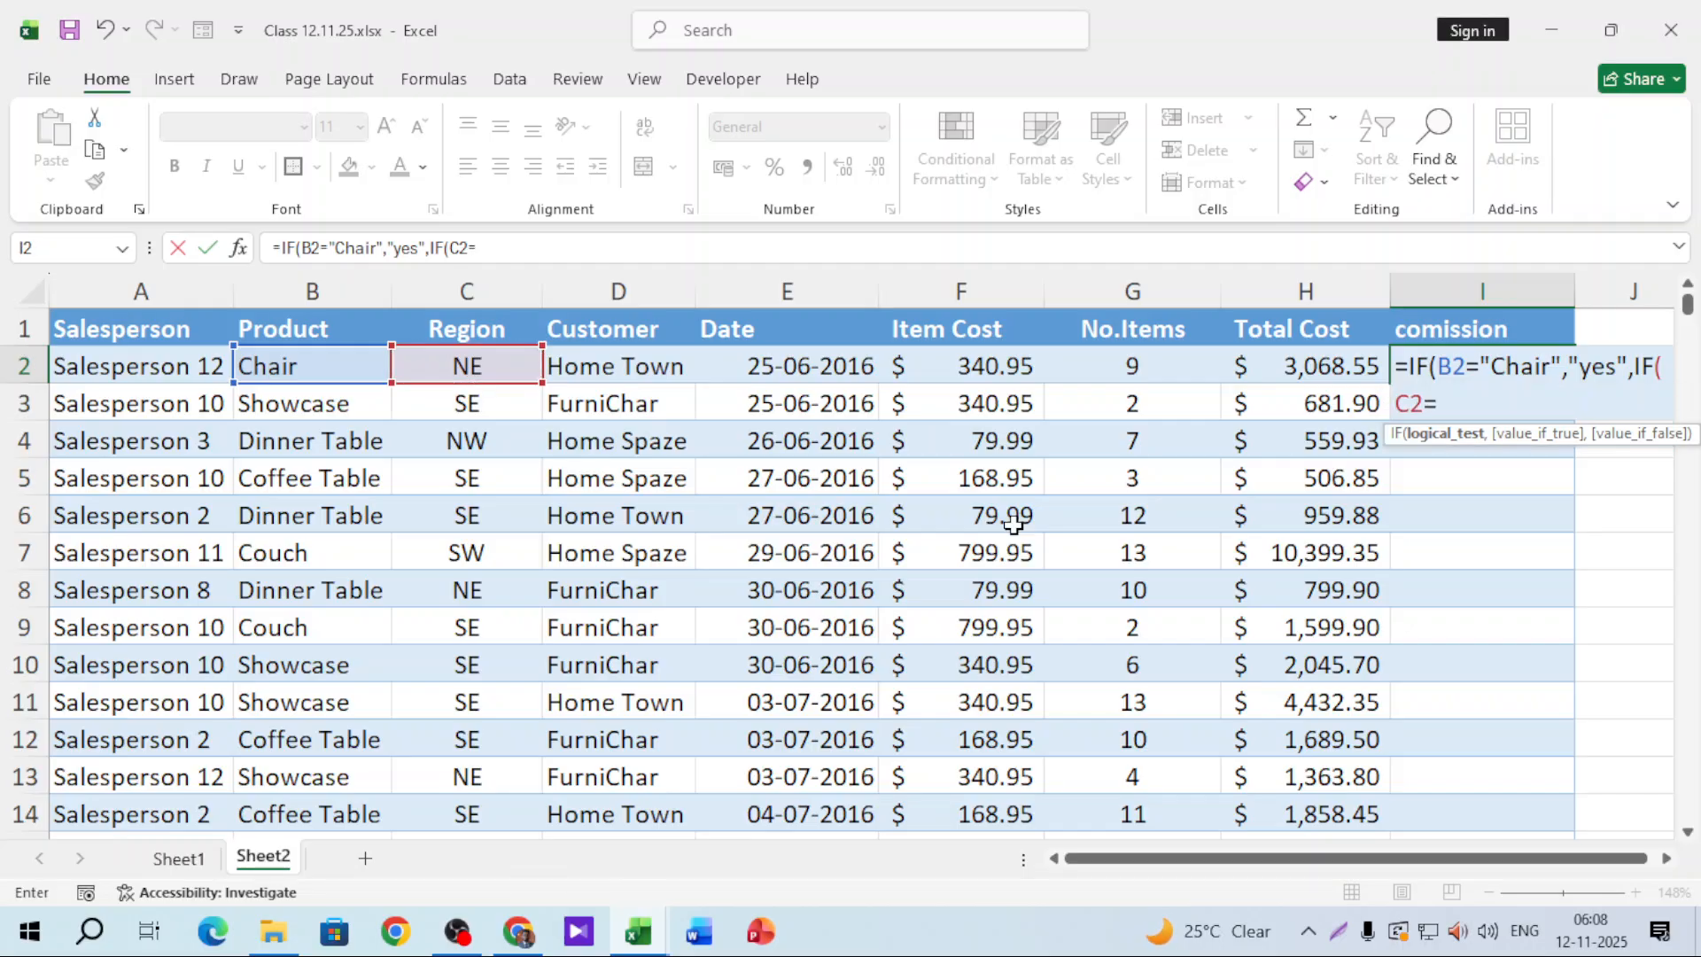
pyautogui.write('"SW"')
pyautogui.write(',"')
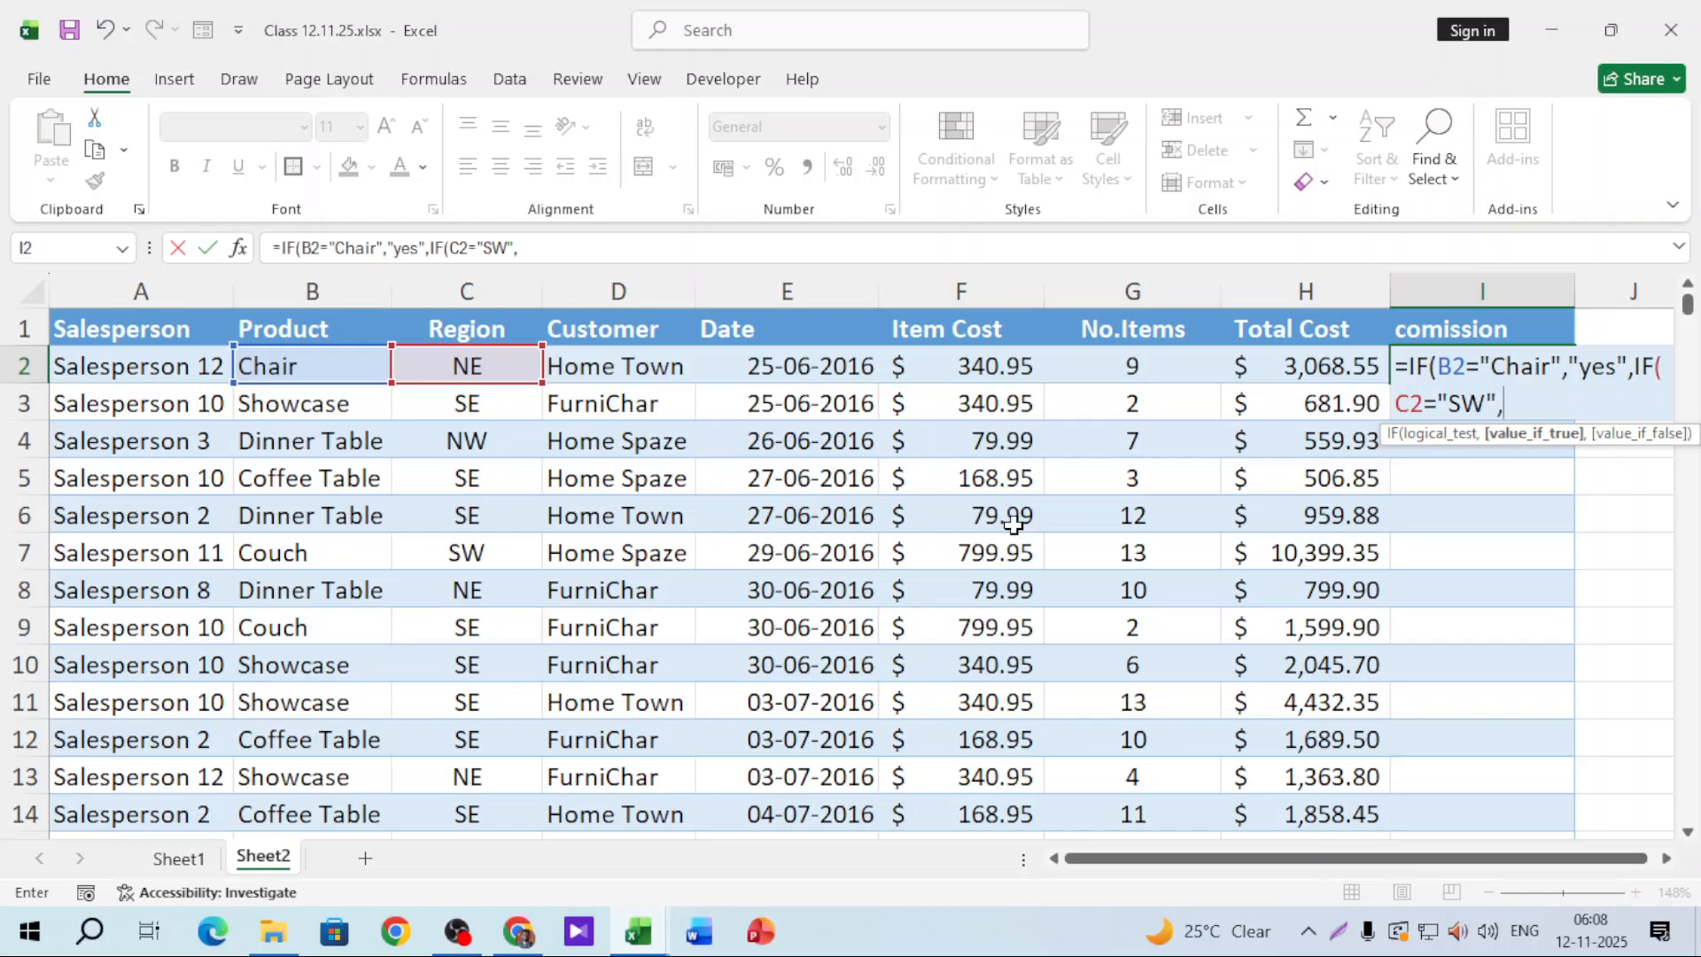
pyautogui.write('yes"')
pyautogui.write('))')
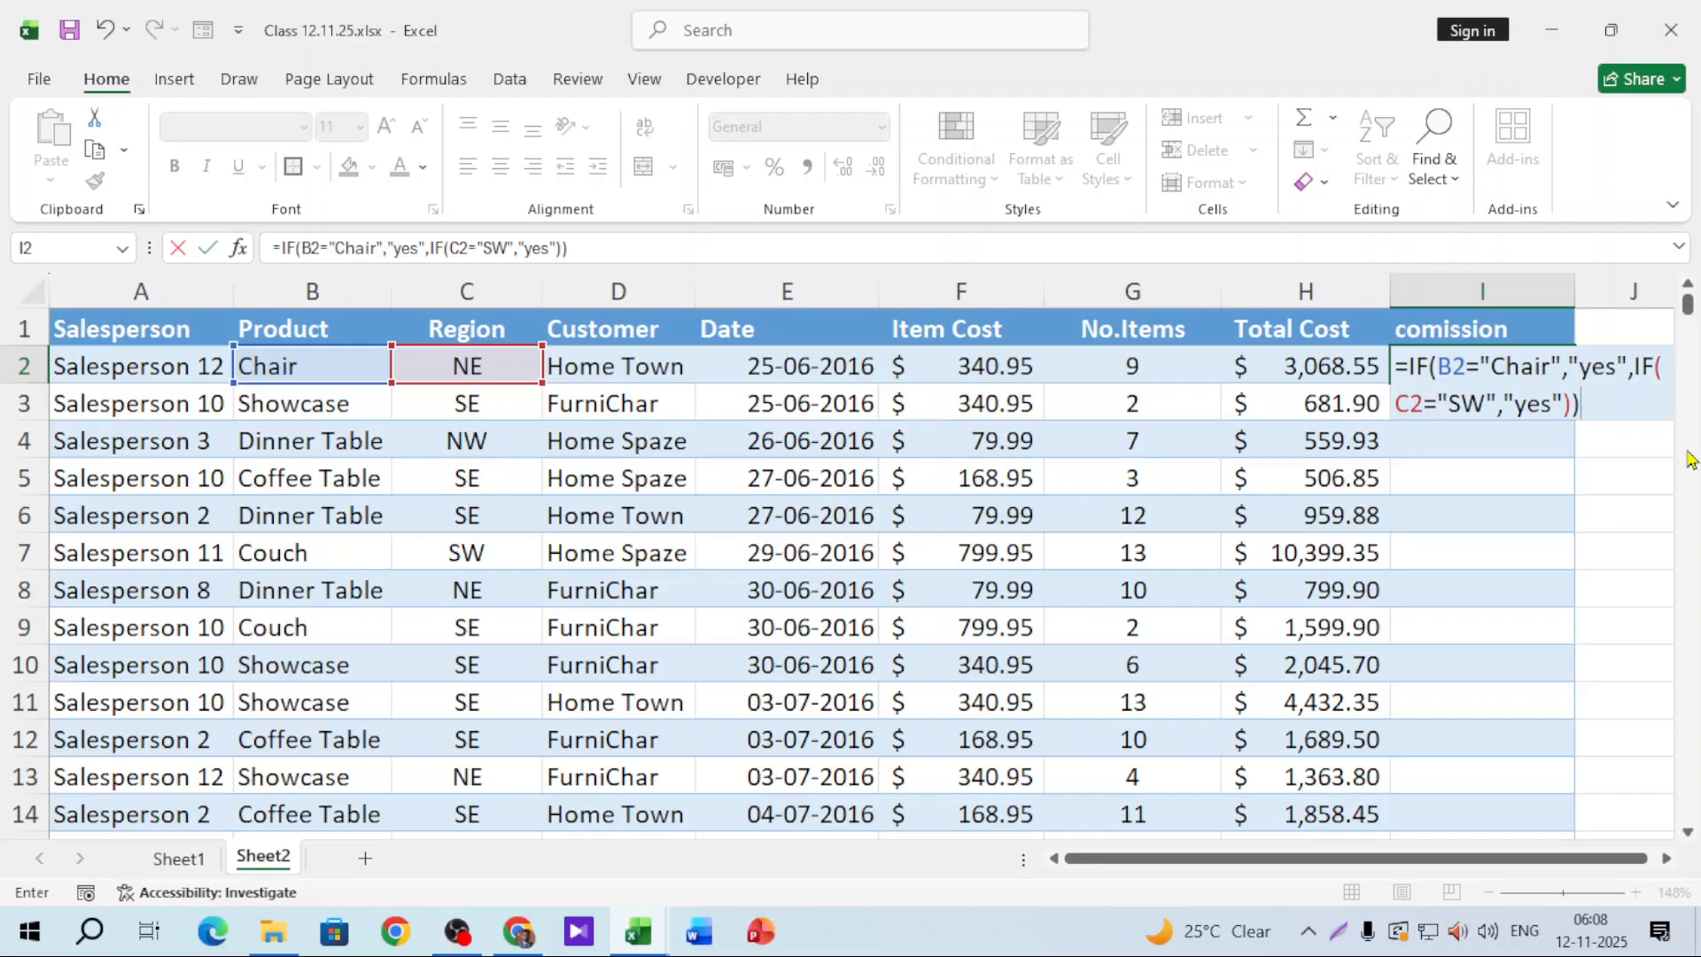
pyautogui.press('Return')
# Step: Fill the formula down column I, then add "no" as the nested IF's false result in I2
pyautogui.click(1538, 359)
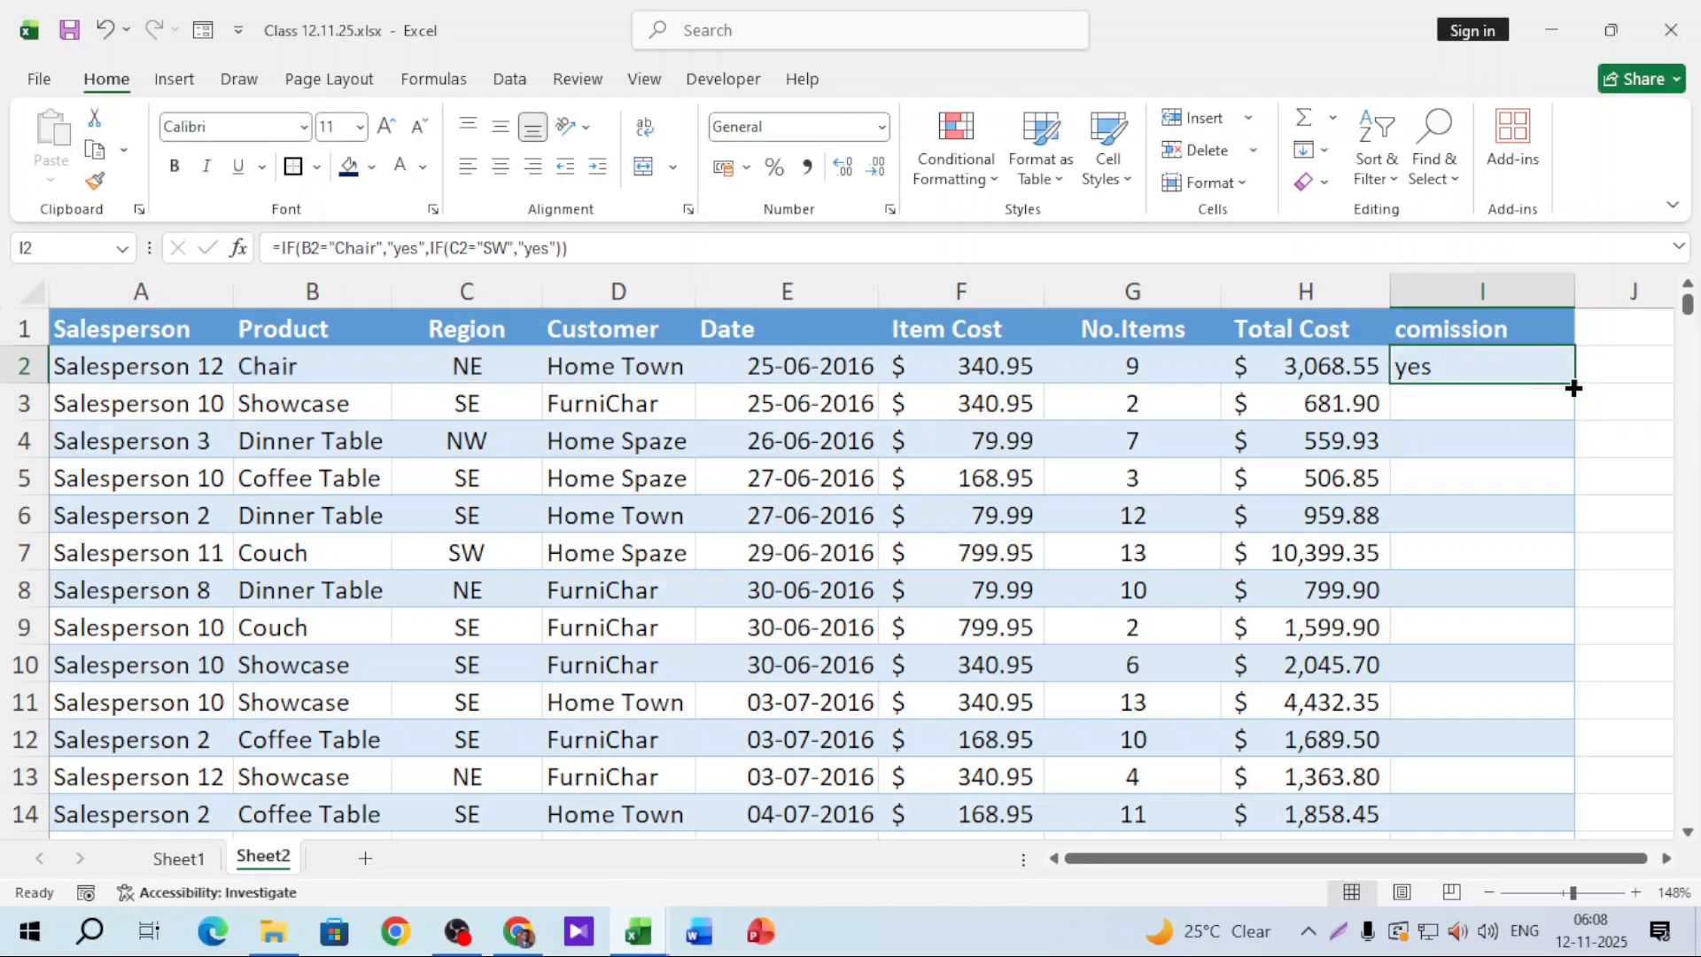
pyautogui.doubleClick(1573, 382)
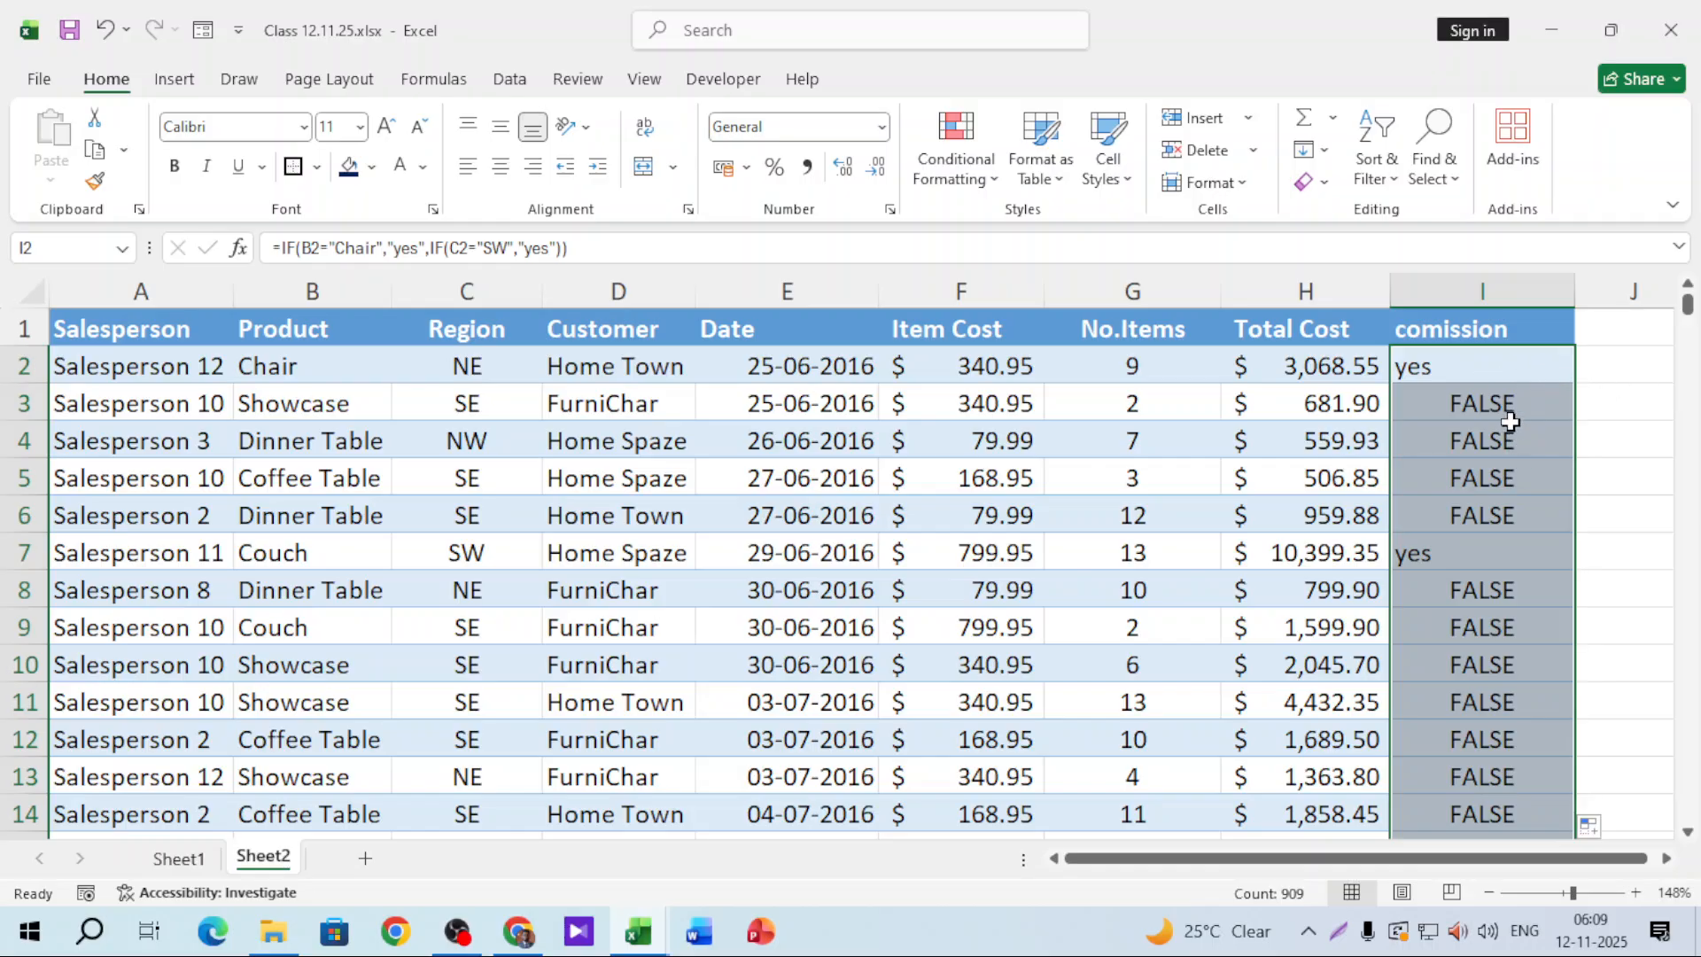
pyautogui.doubleClick(1487, 370)
pyautogui.click(1563, 403)
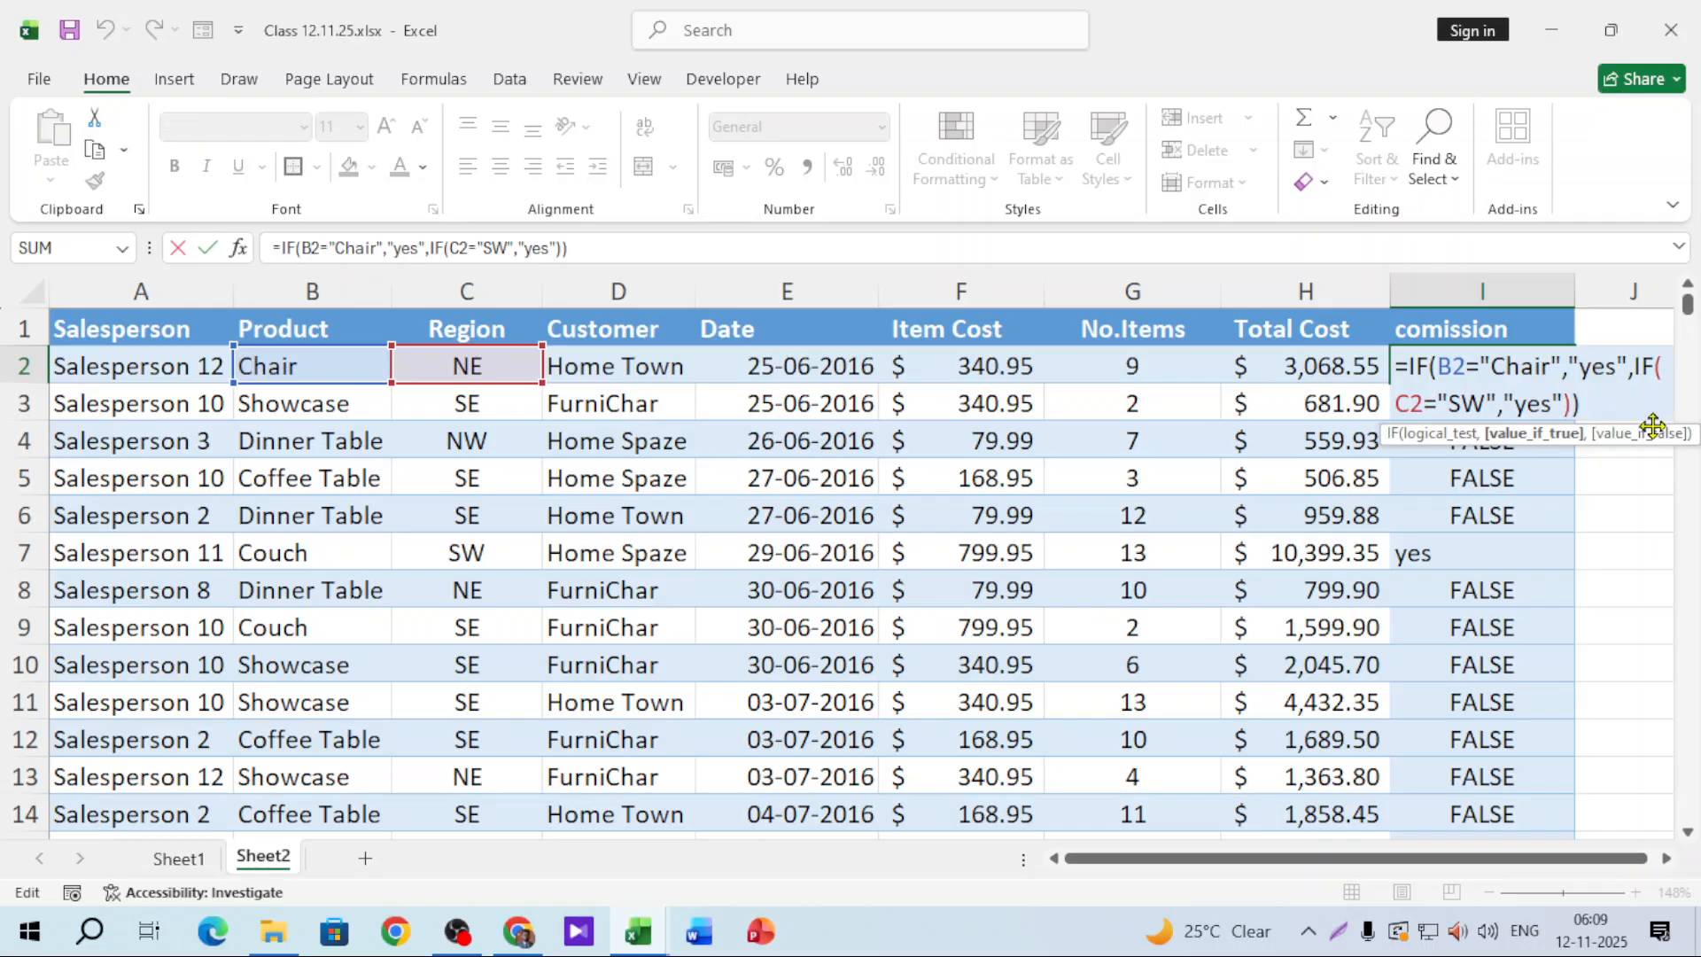
pyautogui.write(',"')
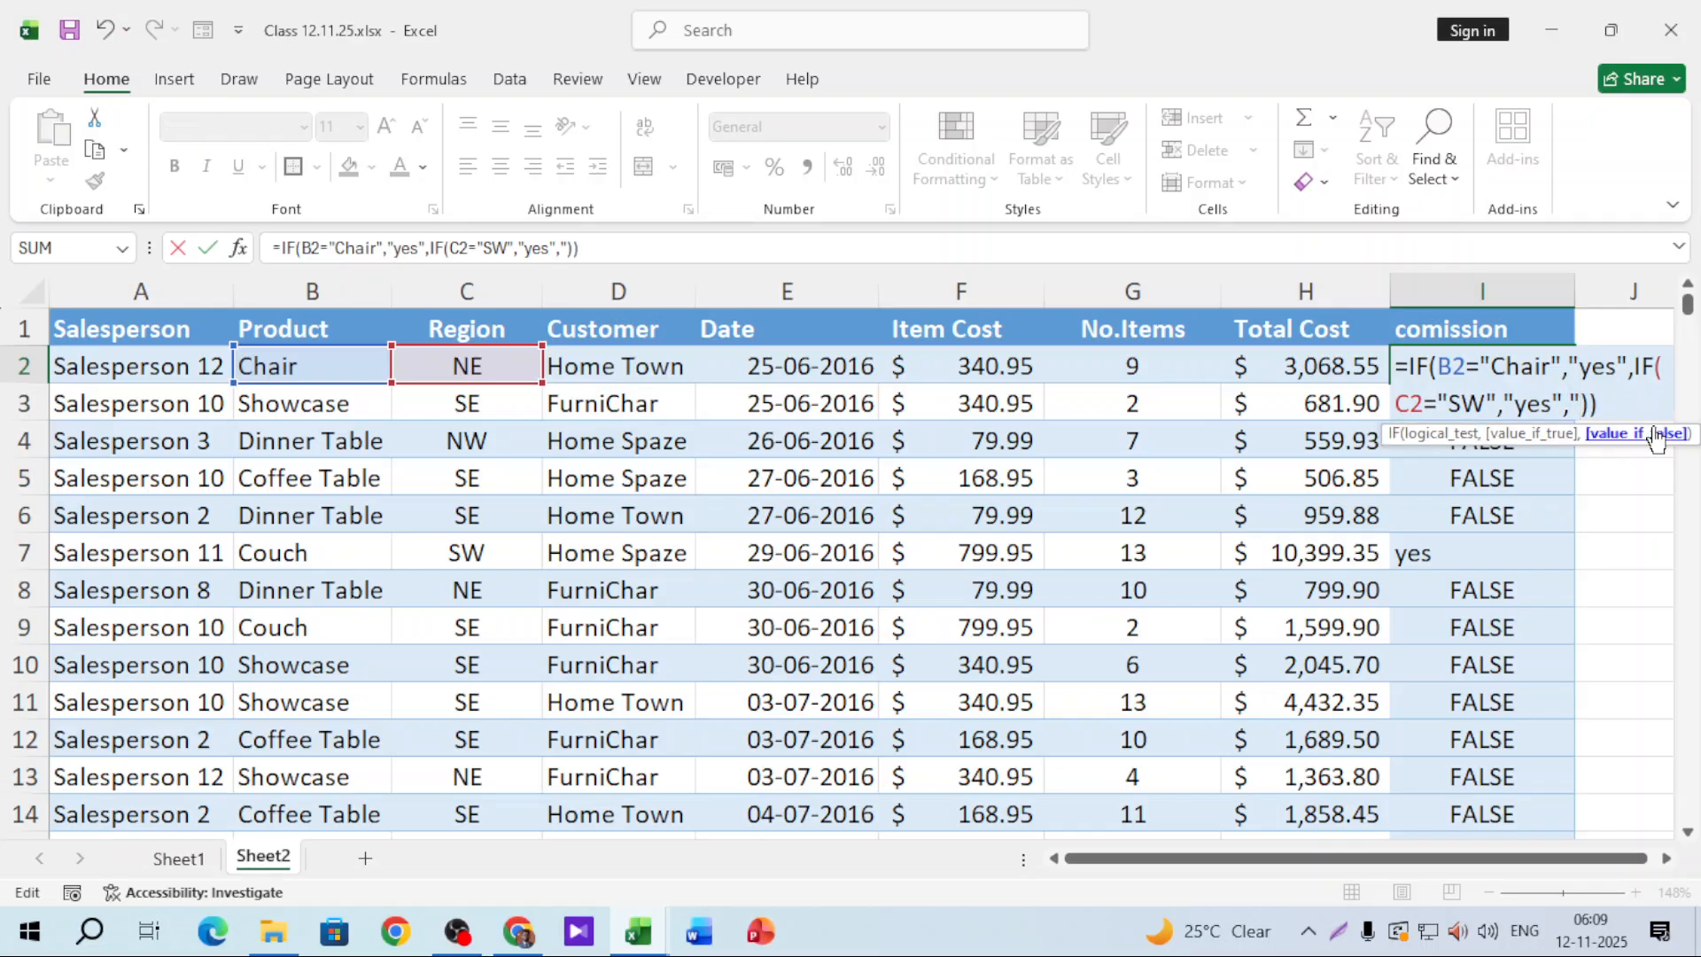
pyautogui.write('no')
pyautogui.press('Return')
# Step: Refill the updated formula down column I so every row shows yes or no
pyautogui.click(1561, 358)
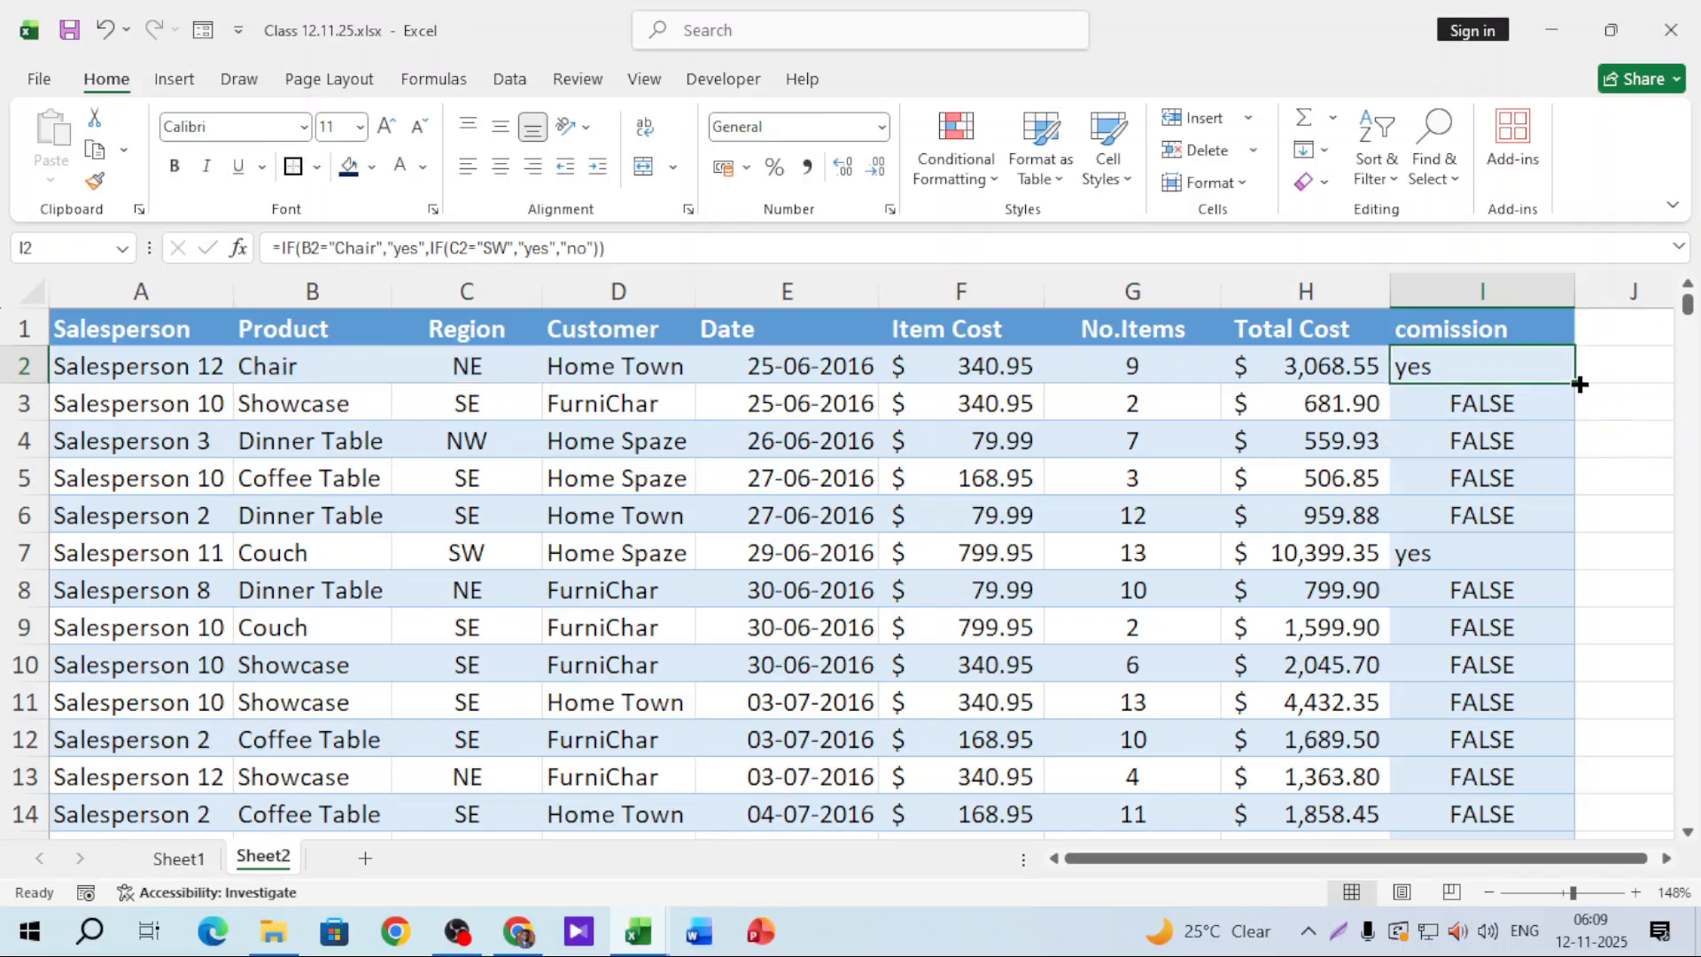
pyautogui.doubleClick(1574, 383)
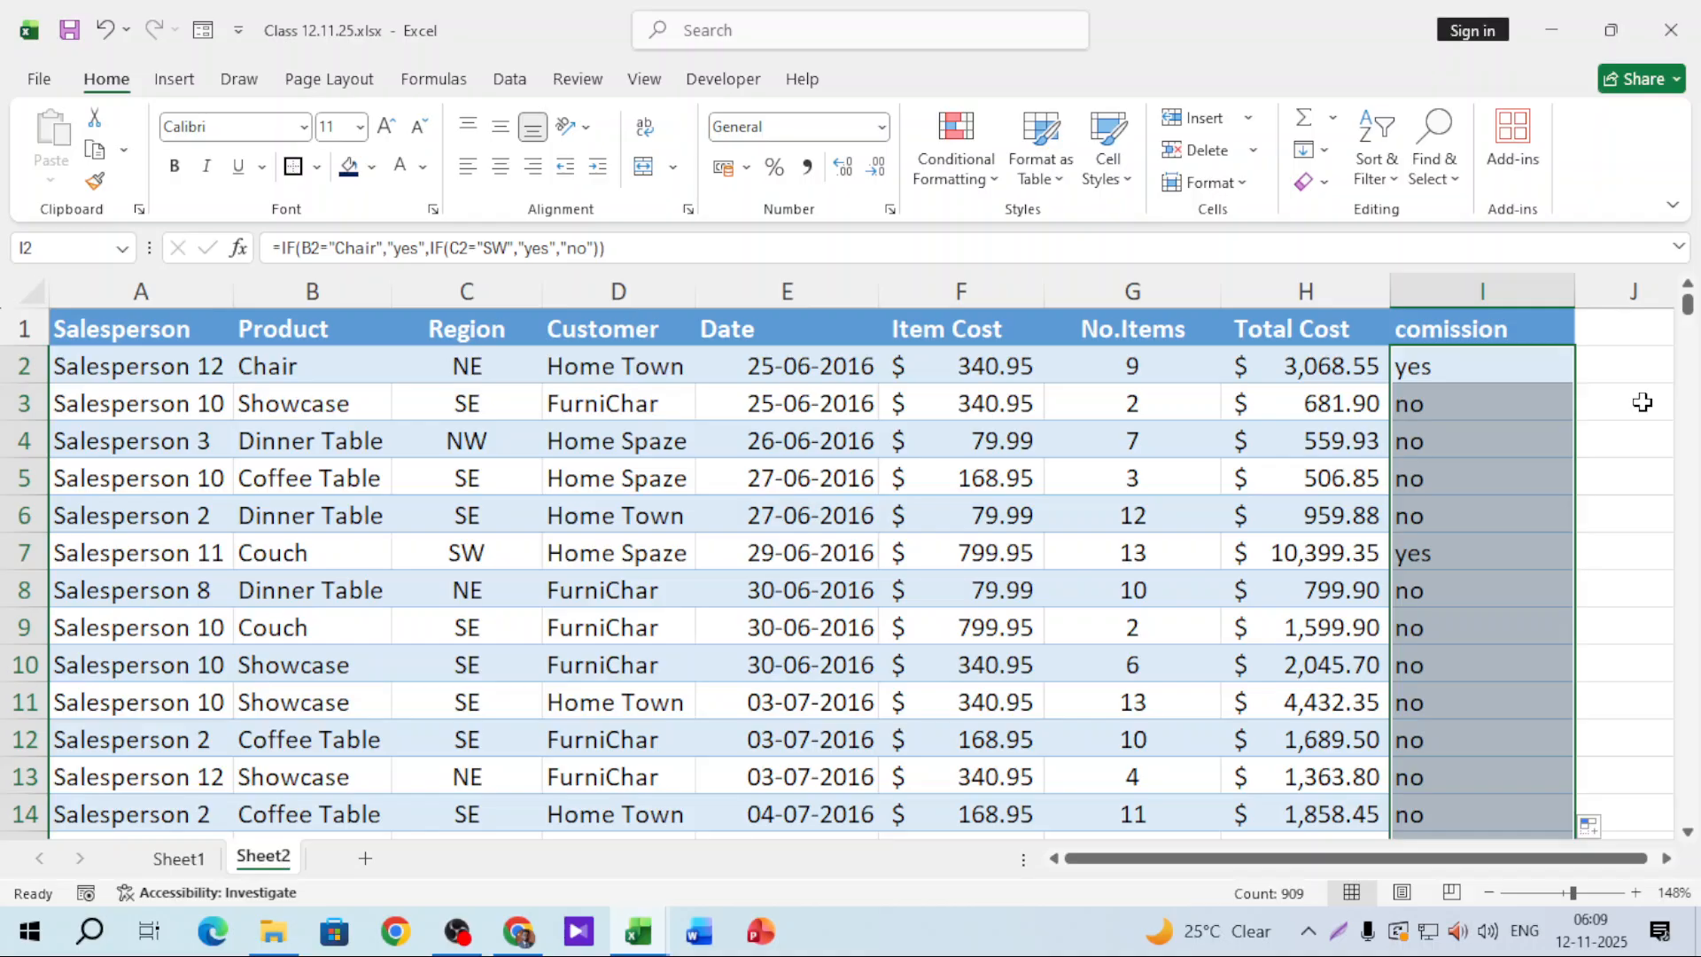
pyautogui.click(1505, 367)
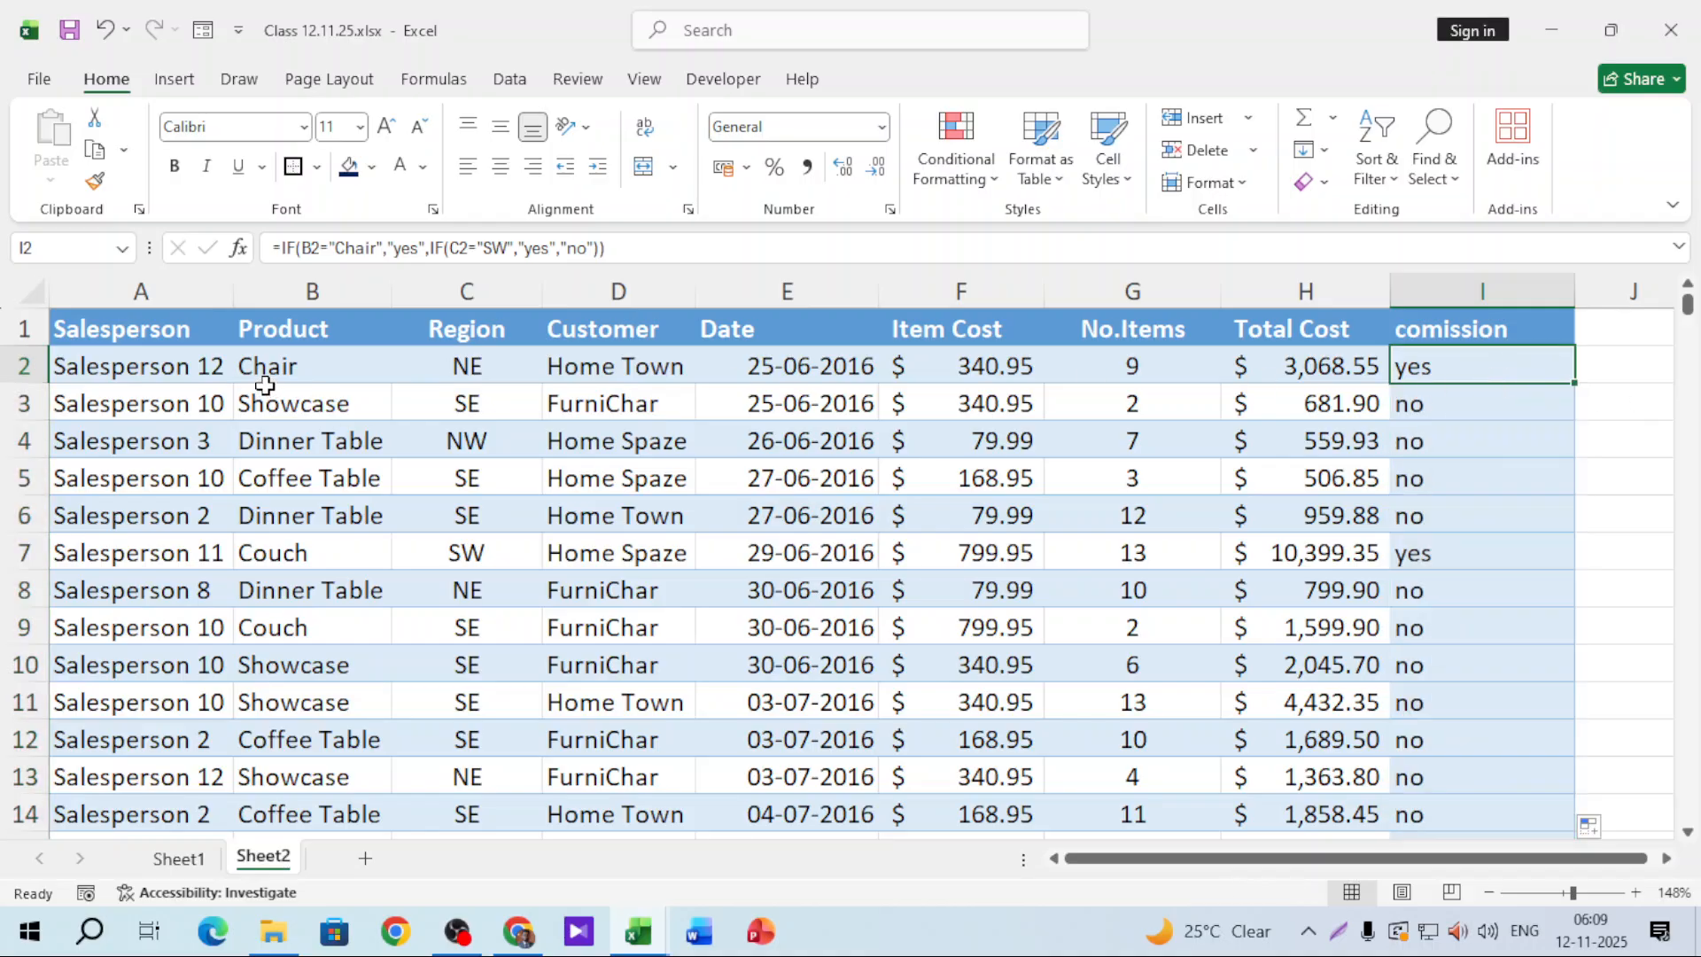
# Step: Compare B2 (Chair) and C2 (NE) against I2's result, then reopen the I2 formula for editing
pyautogui.click(300, 359)
pyautogui.click(451, 363)
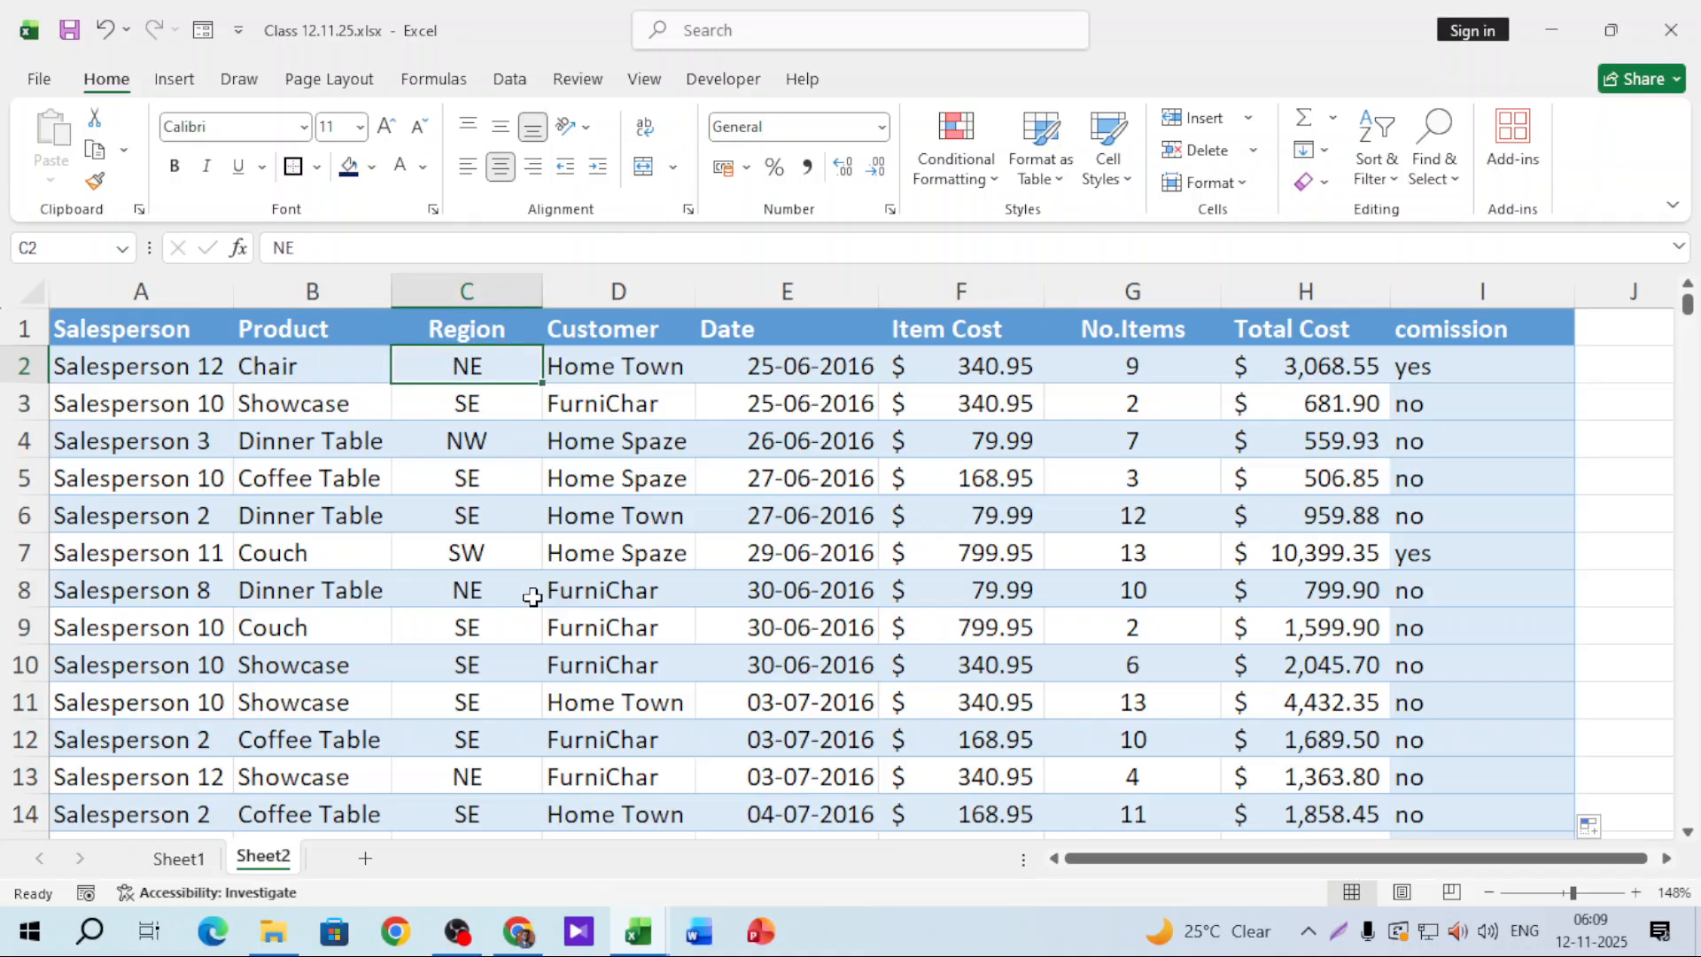
pyautogui.click(1469, 365)
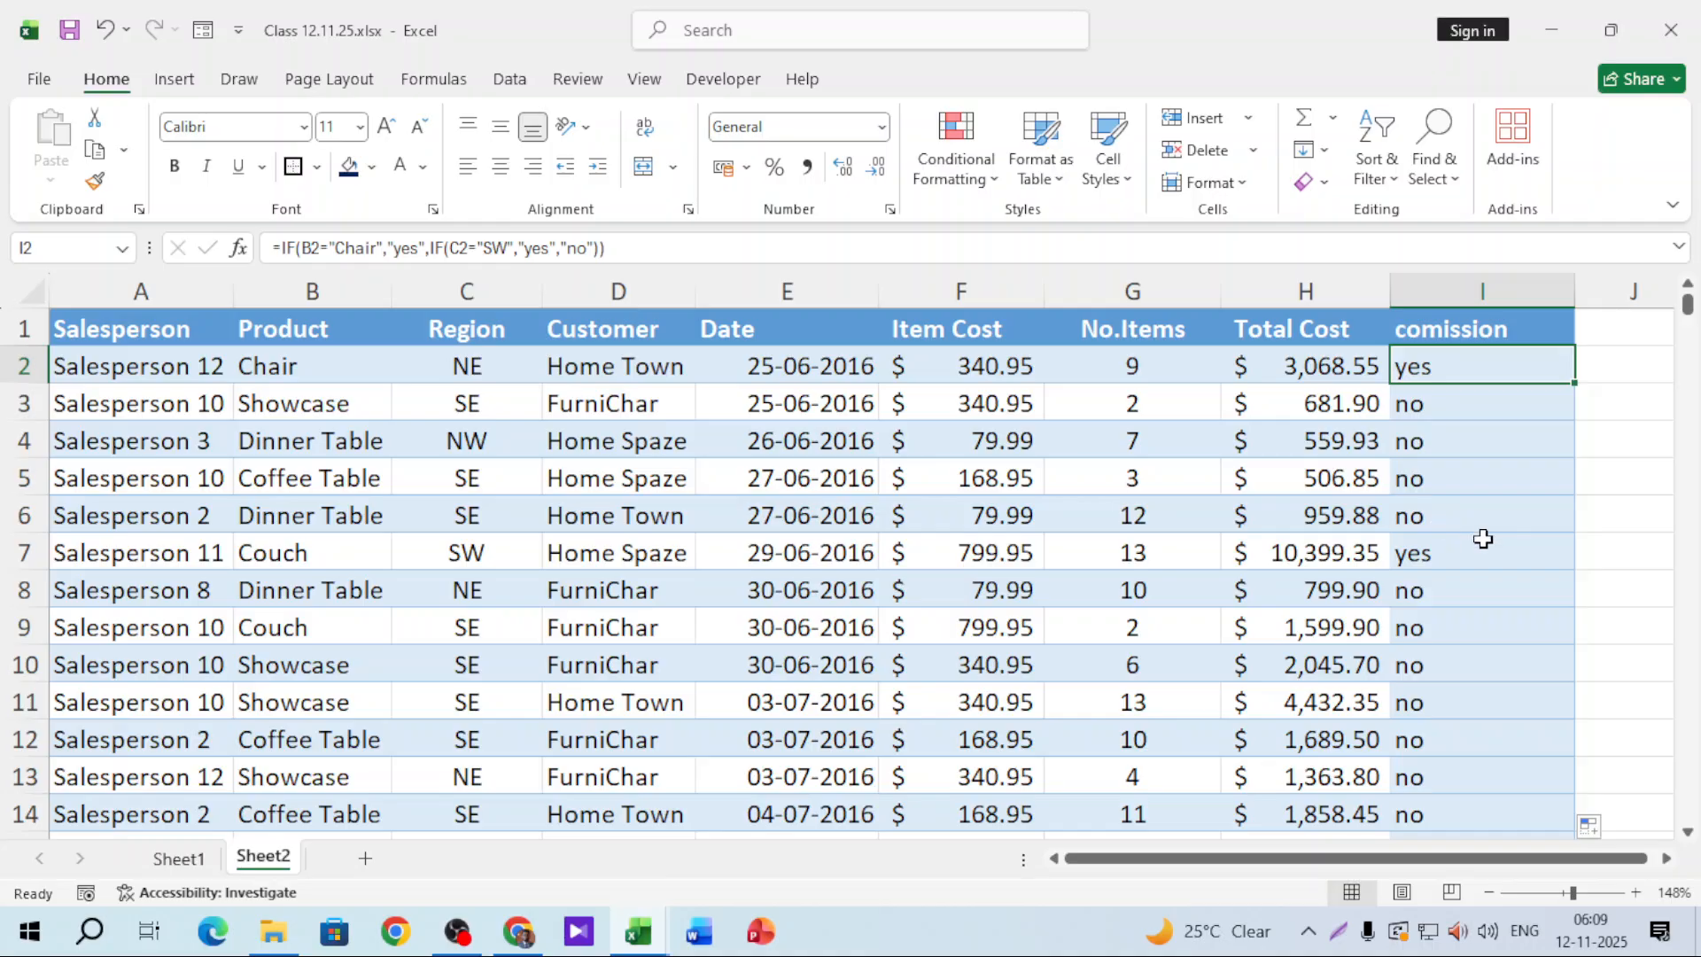
pyautogui.moveTo(303, 377); pyautogui.dragTo(458, 364)
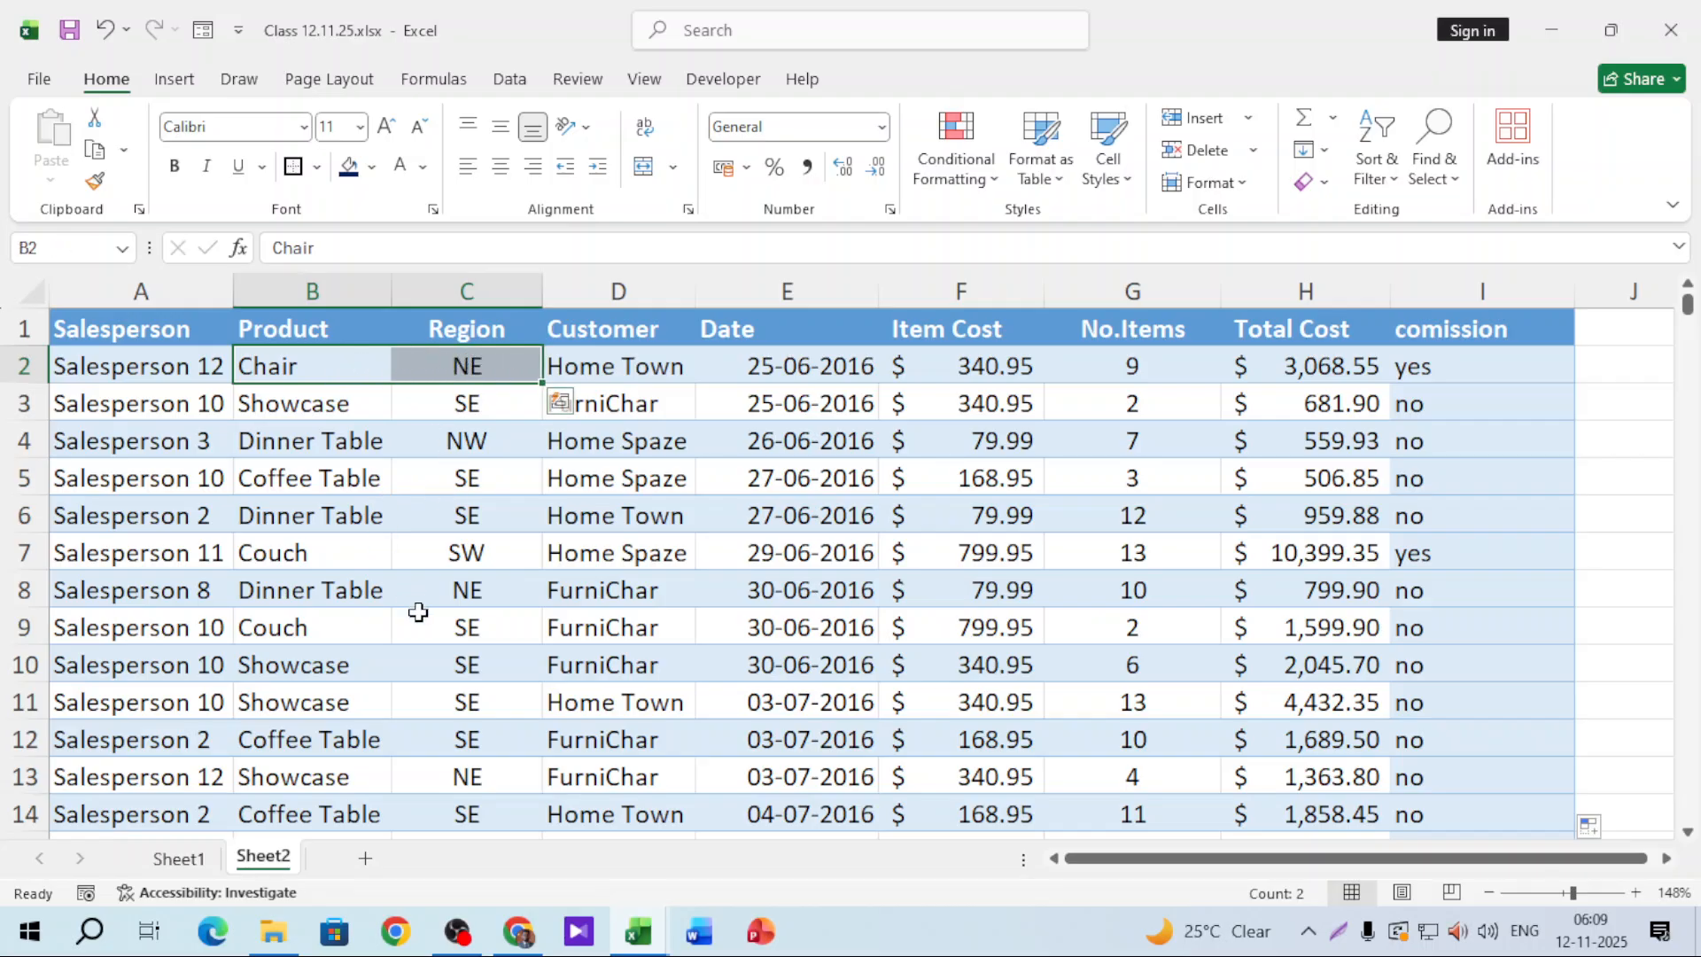
pyautogui.click(1515, 370)
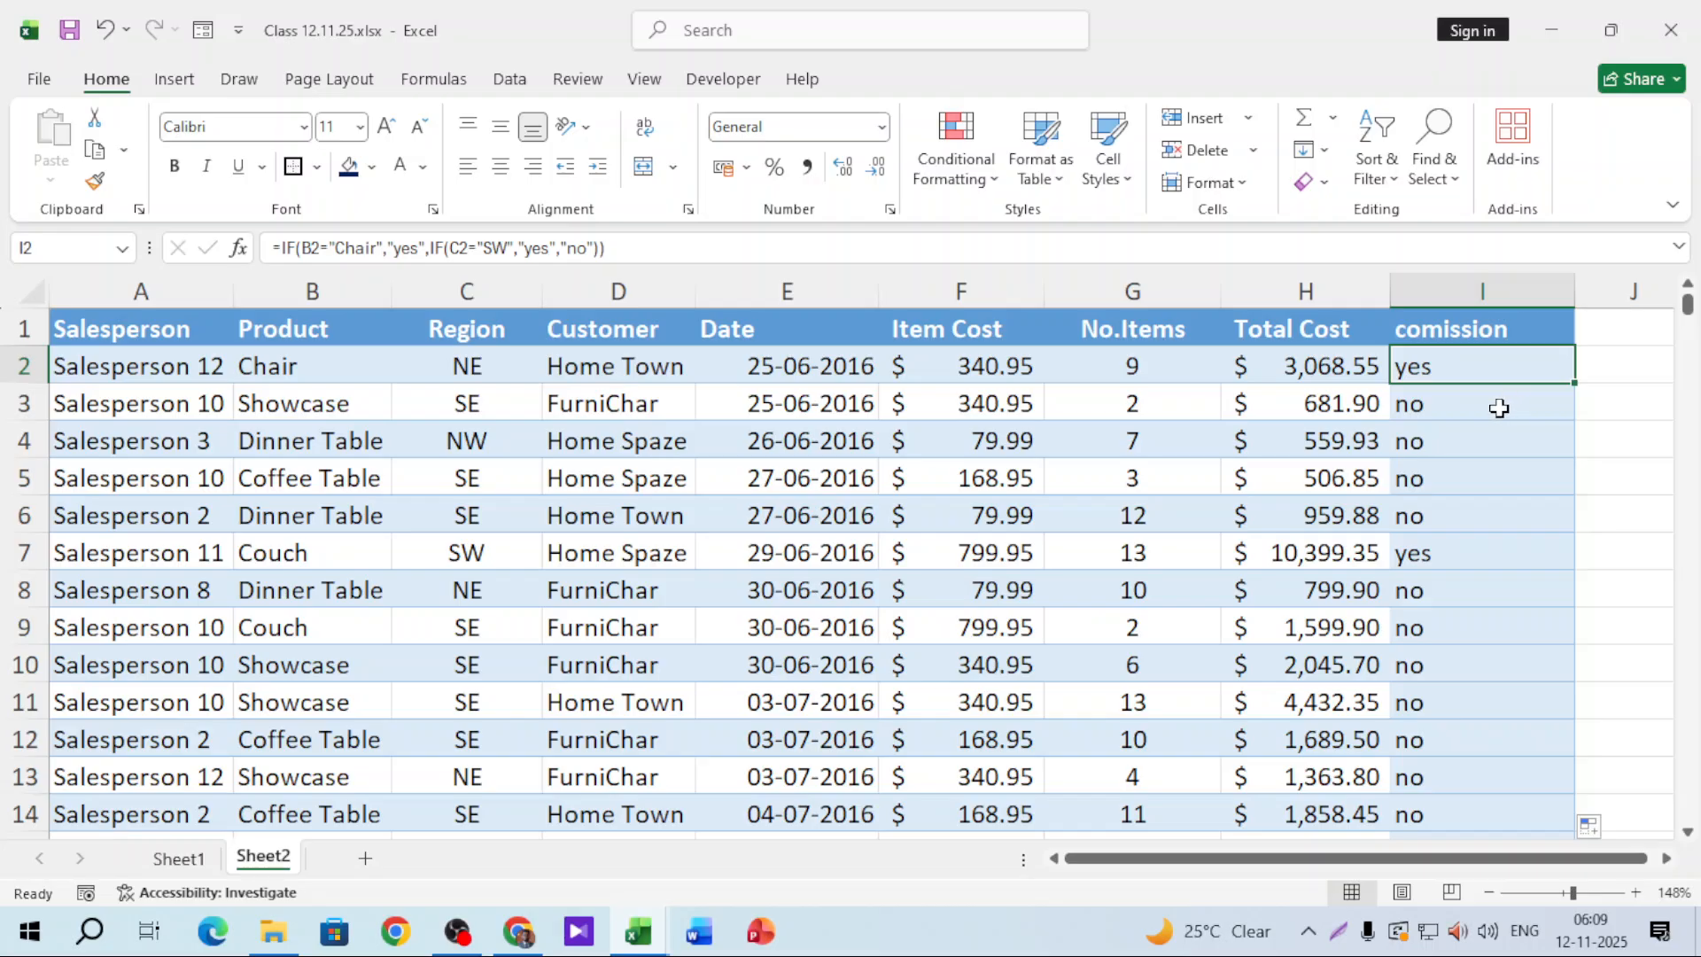
pyautogui.doubleClick(1517, 359)
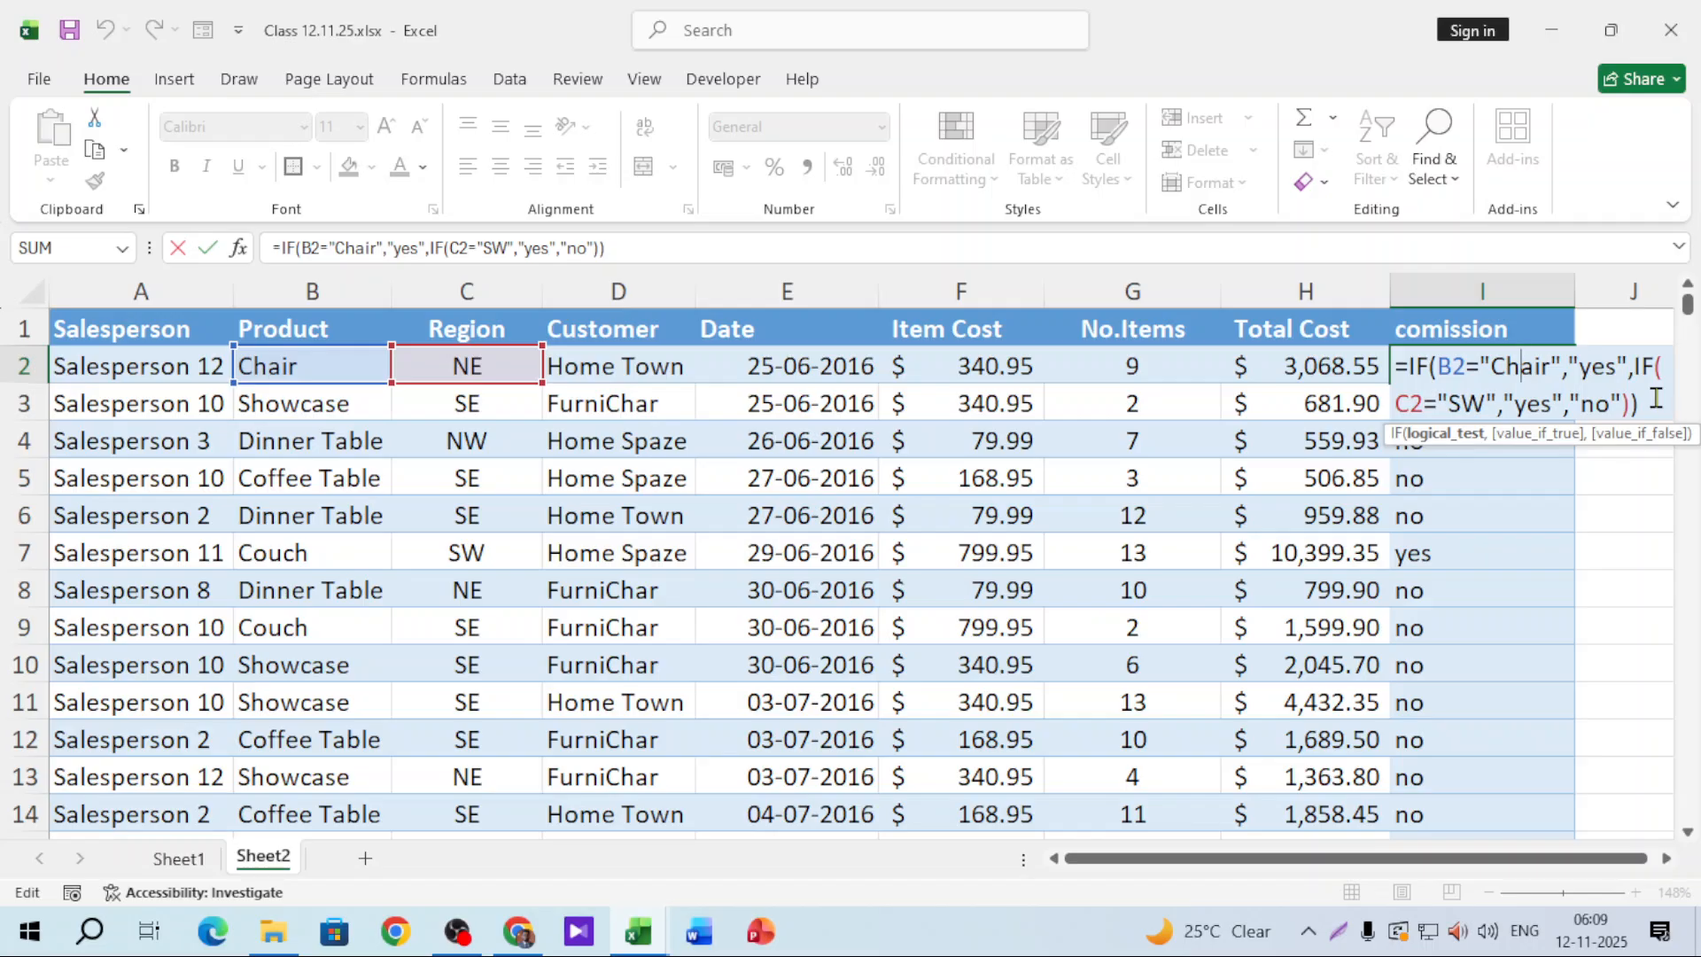
# Step: Replace I2's nested IF with =AND(B2="Chair",C2="SW")
pyautogui.moveTo(1656, 397); pyautogui.dragTo(1443, 365)
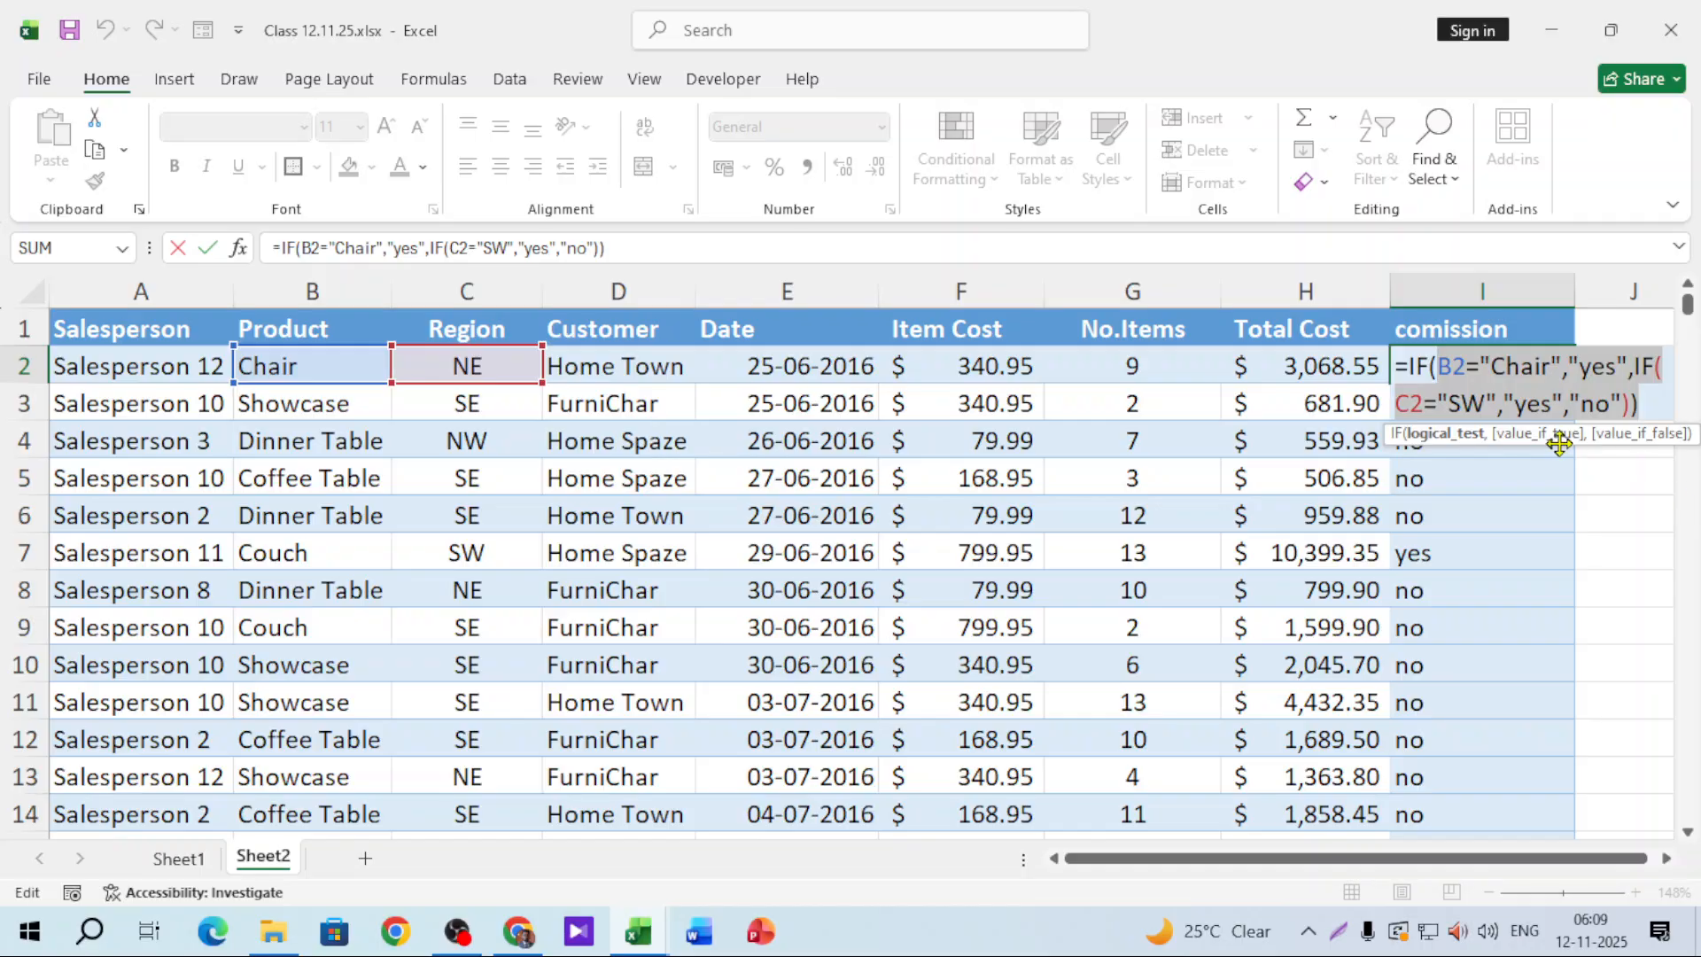
pyautogui.press('BackSpace')
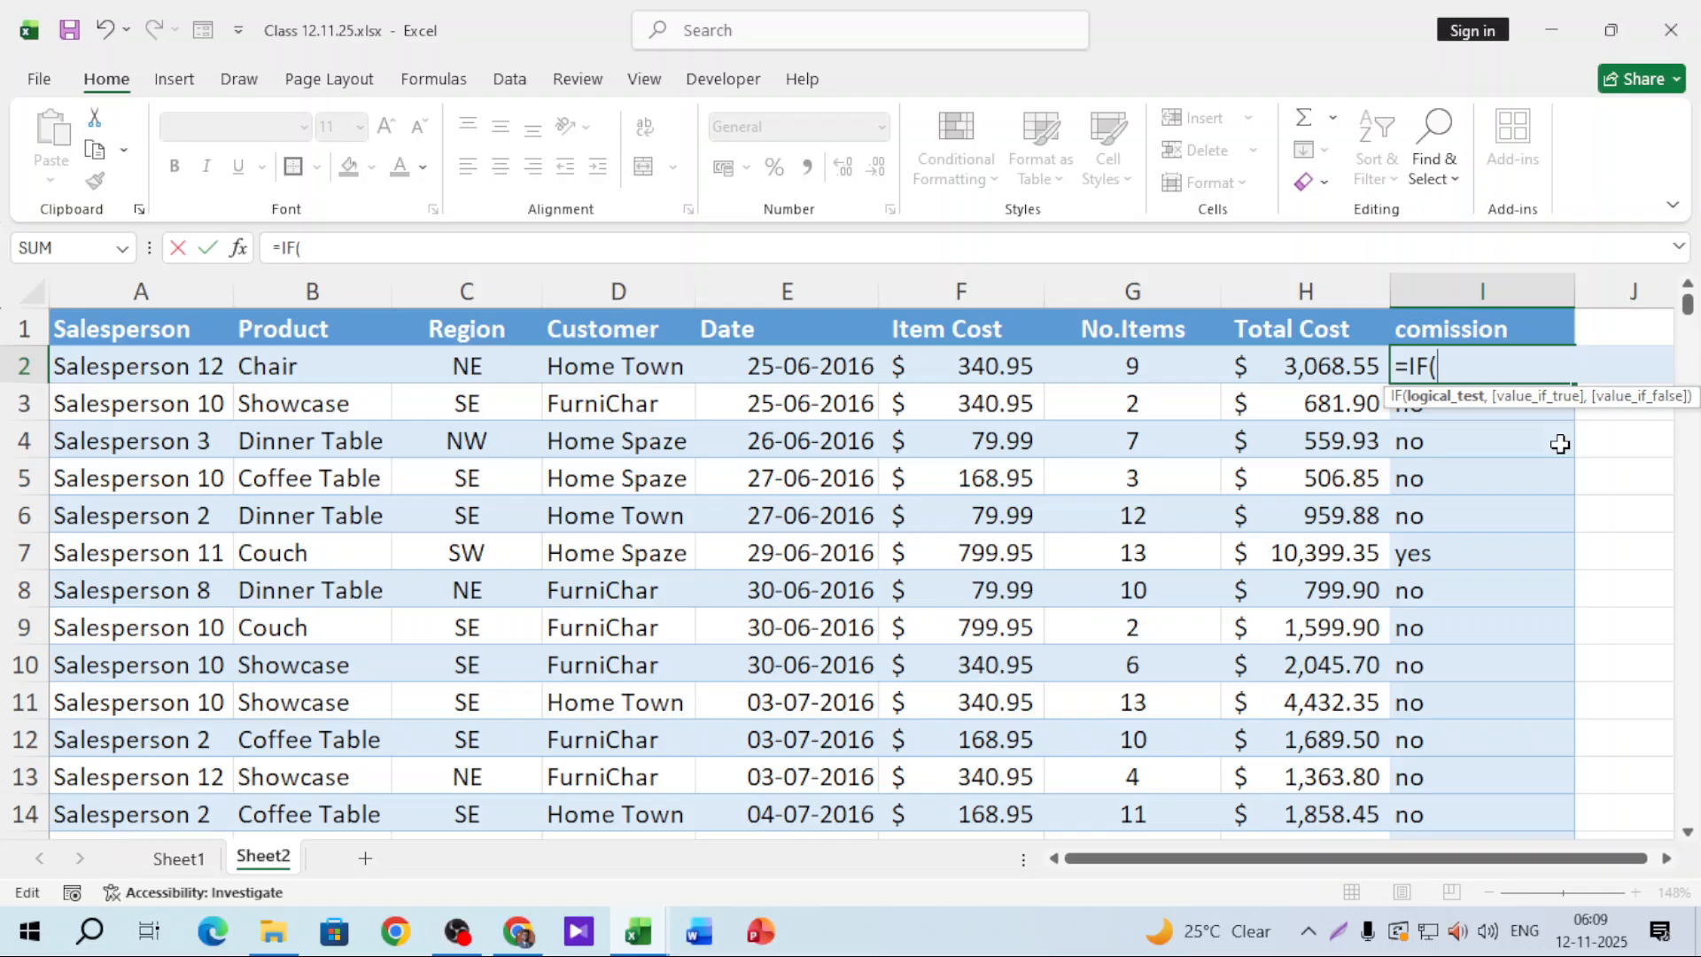
pyautogui.press('BackSpace')
pyautogui.press('BackSpace')
pyautogui.press('BackSpace')
pyautogui.press('BackSpace')
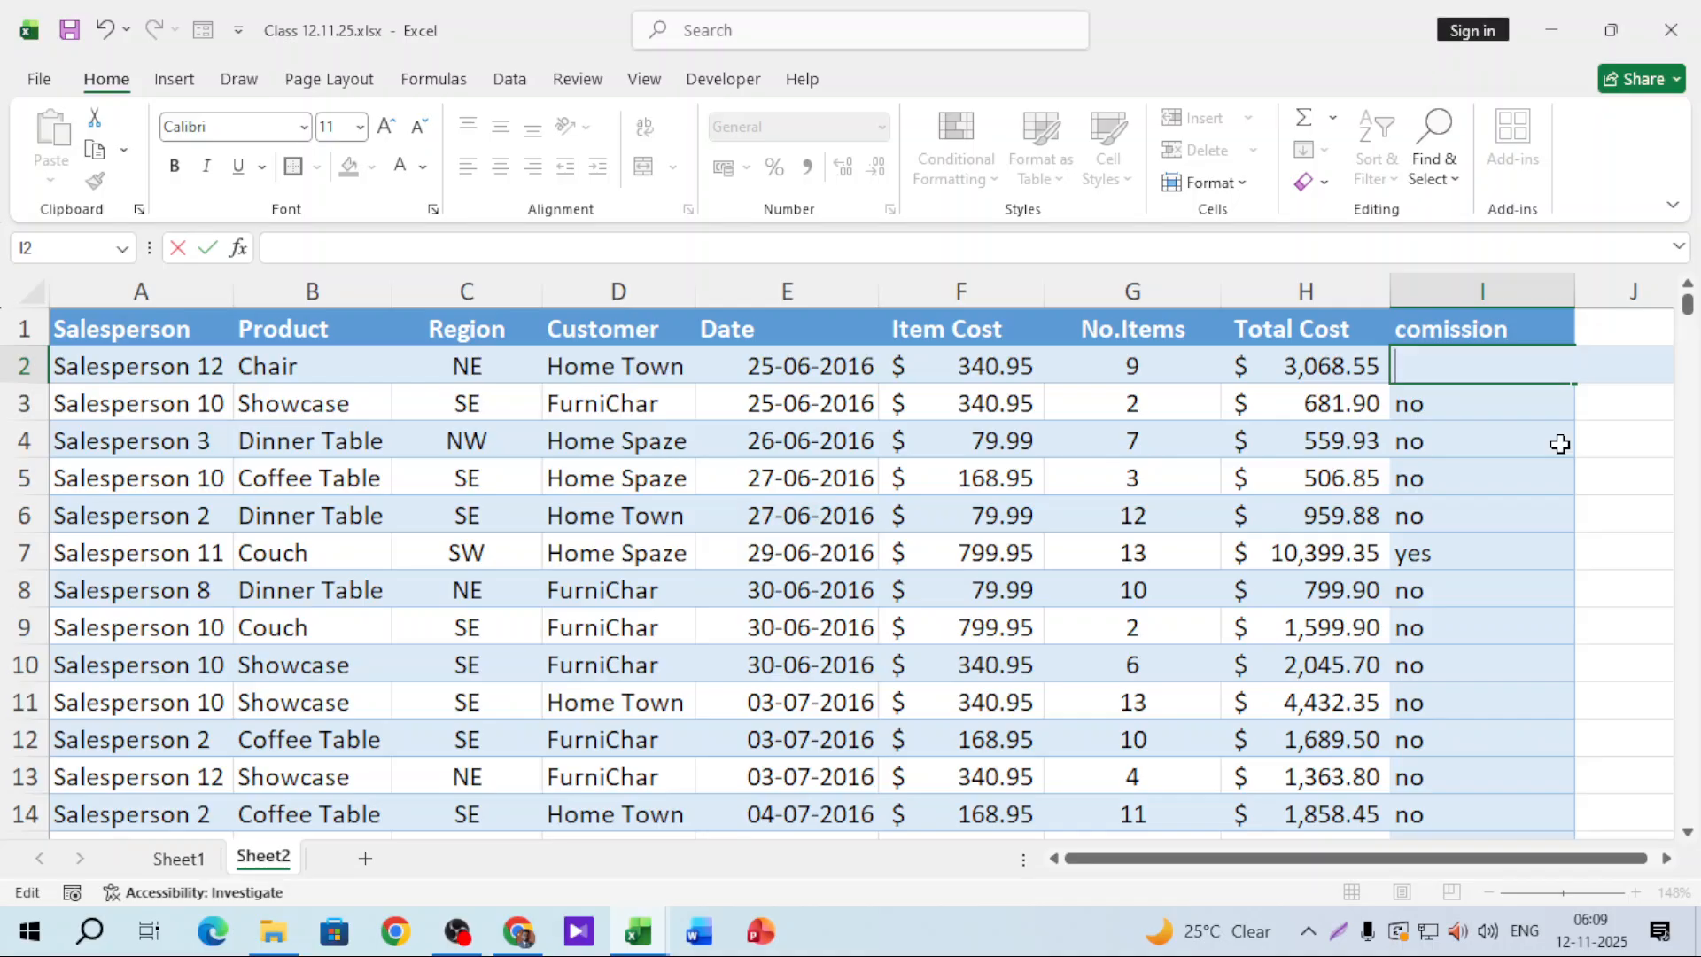
pyautogui.write('=and')
pyautogui.press('Tab')
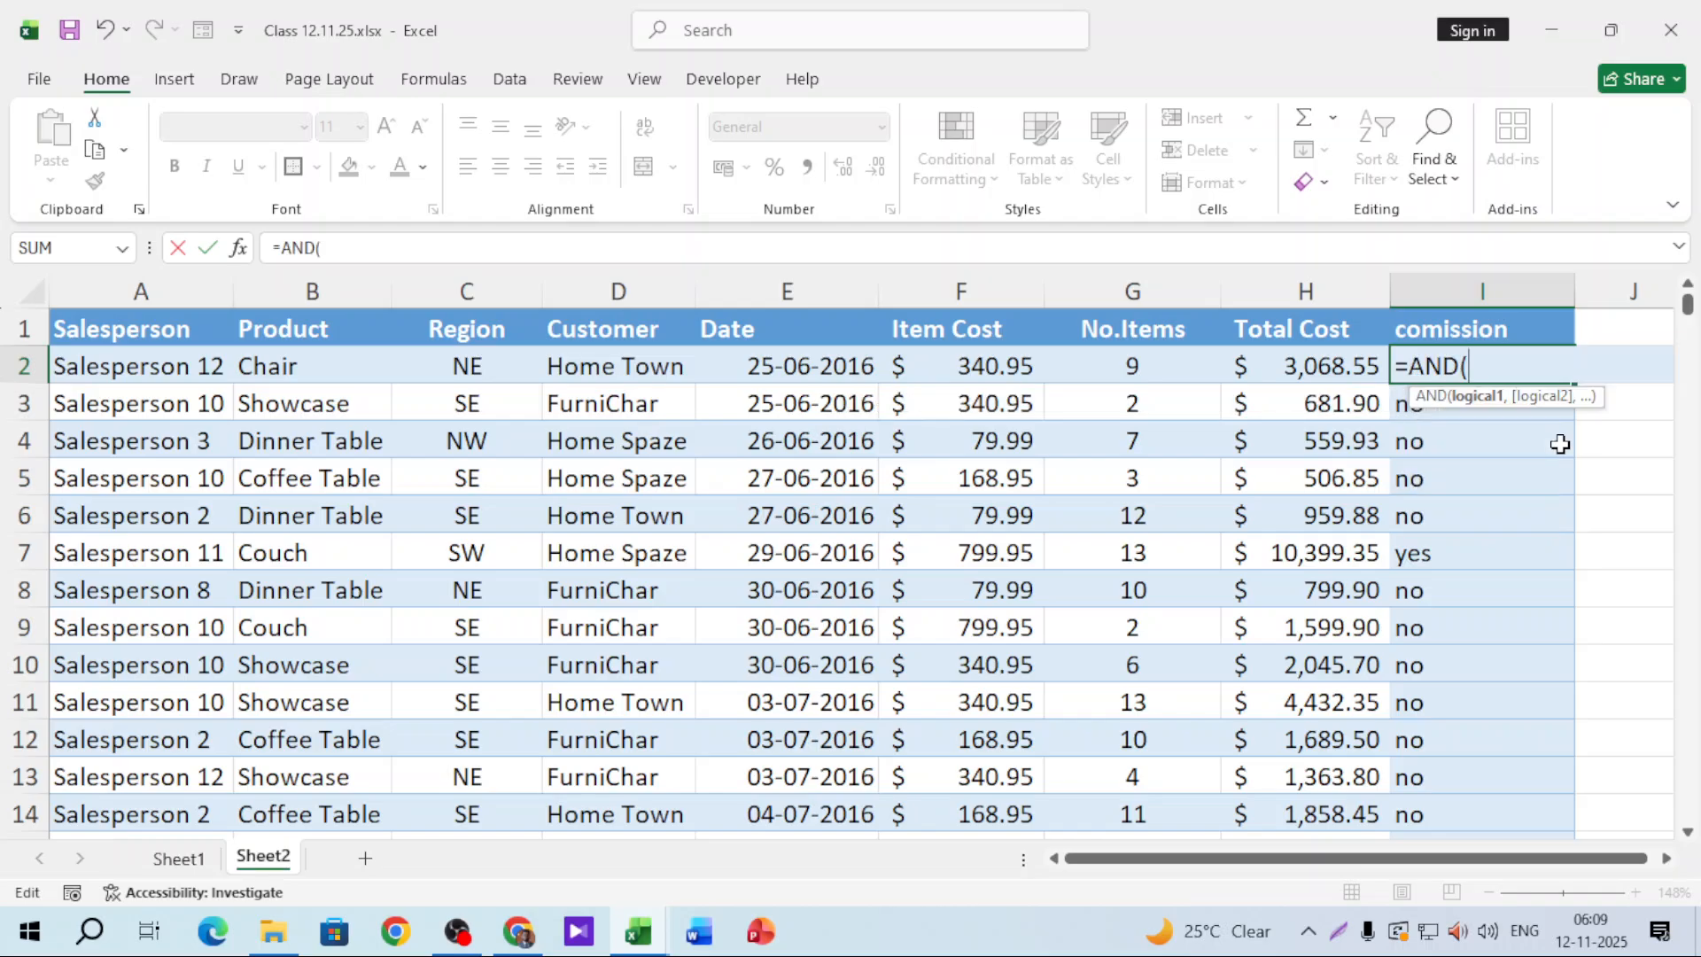
pyautogui.click(354, 369)
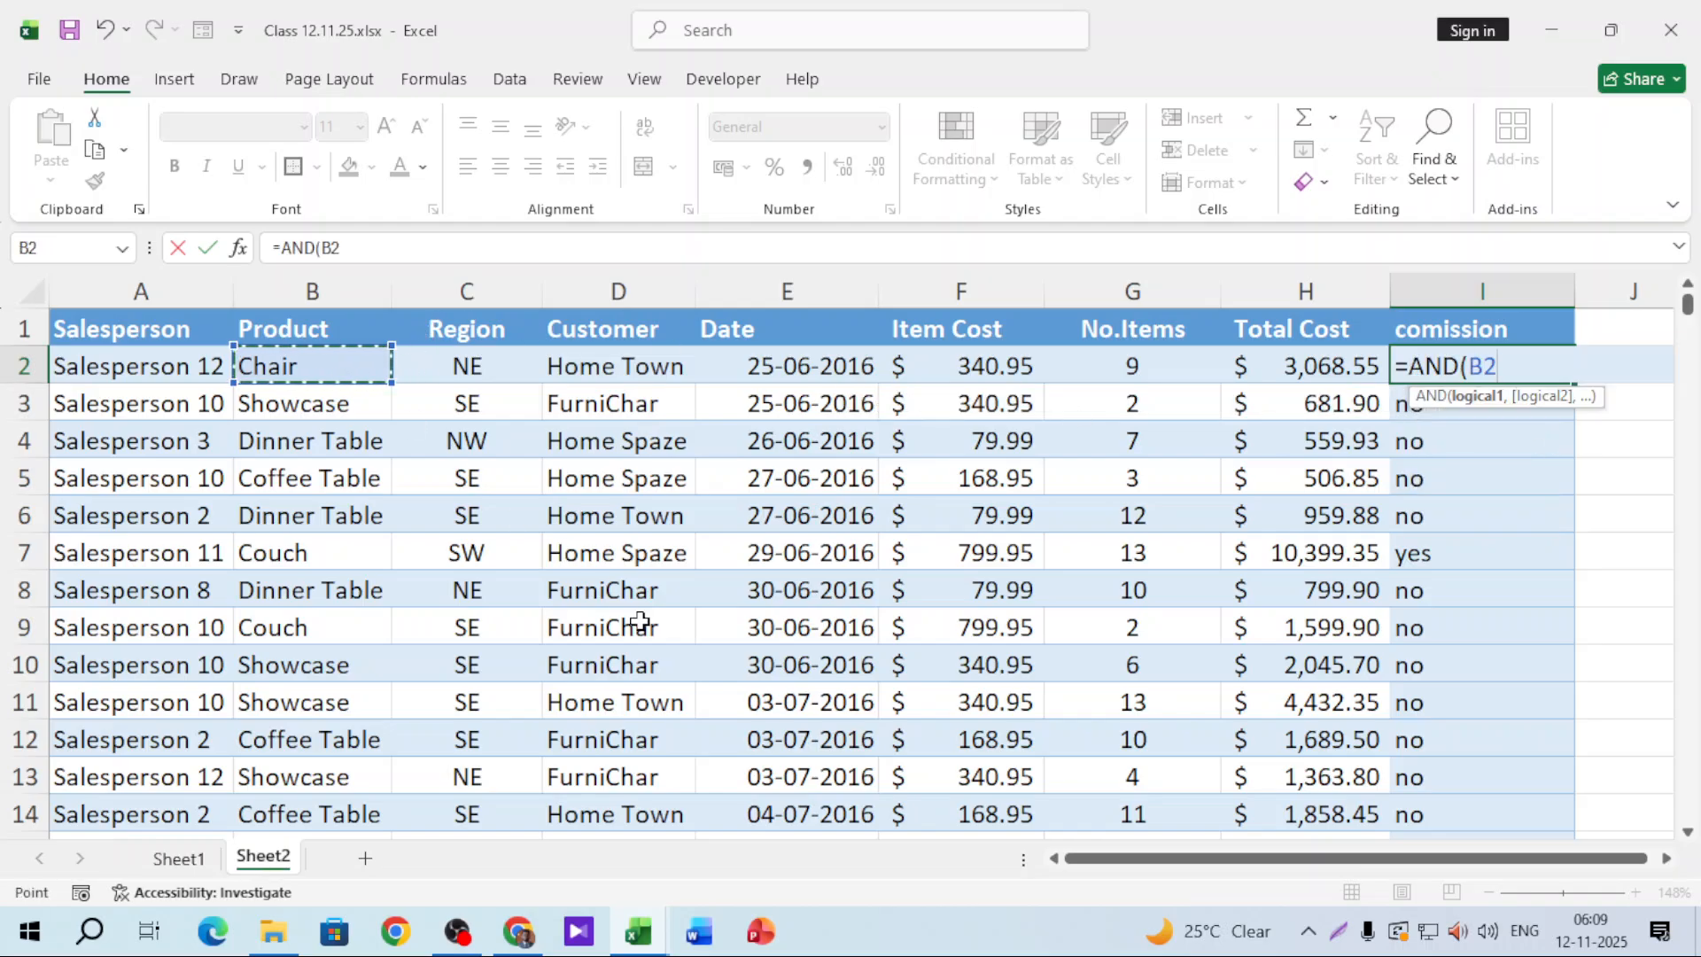
pyautogui.write('="C')
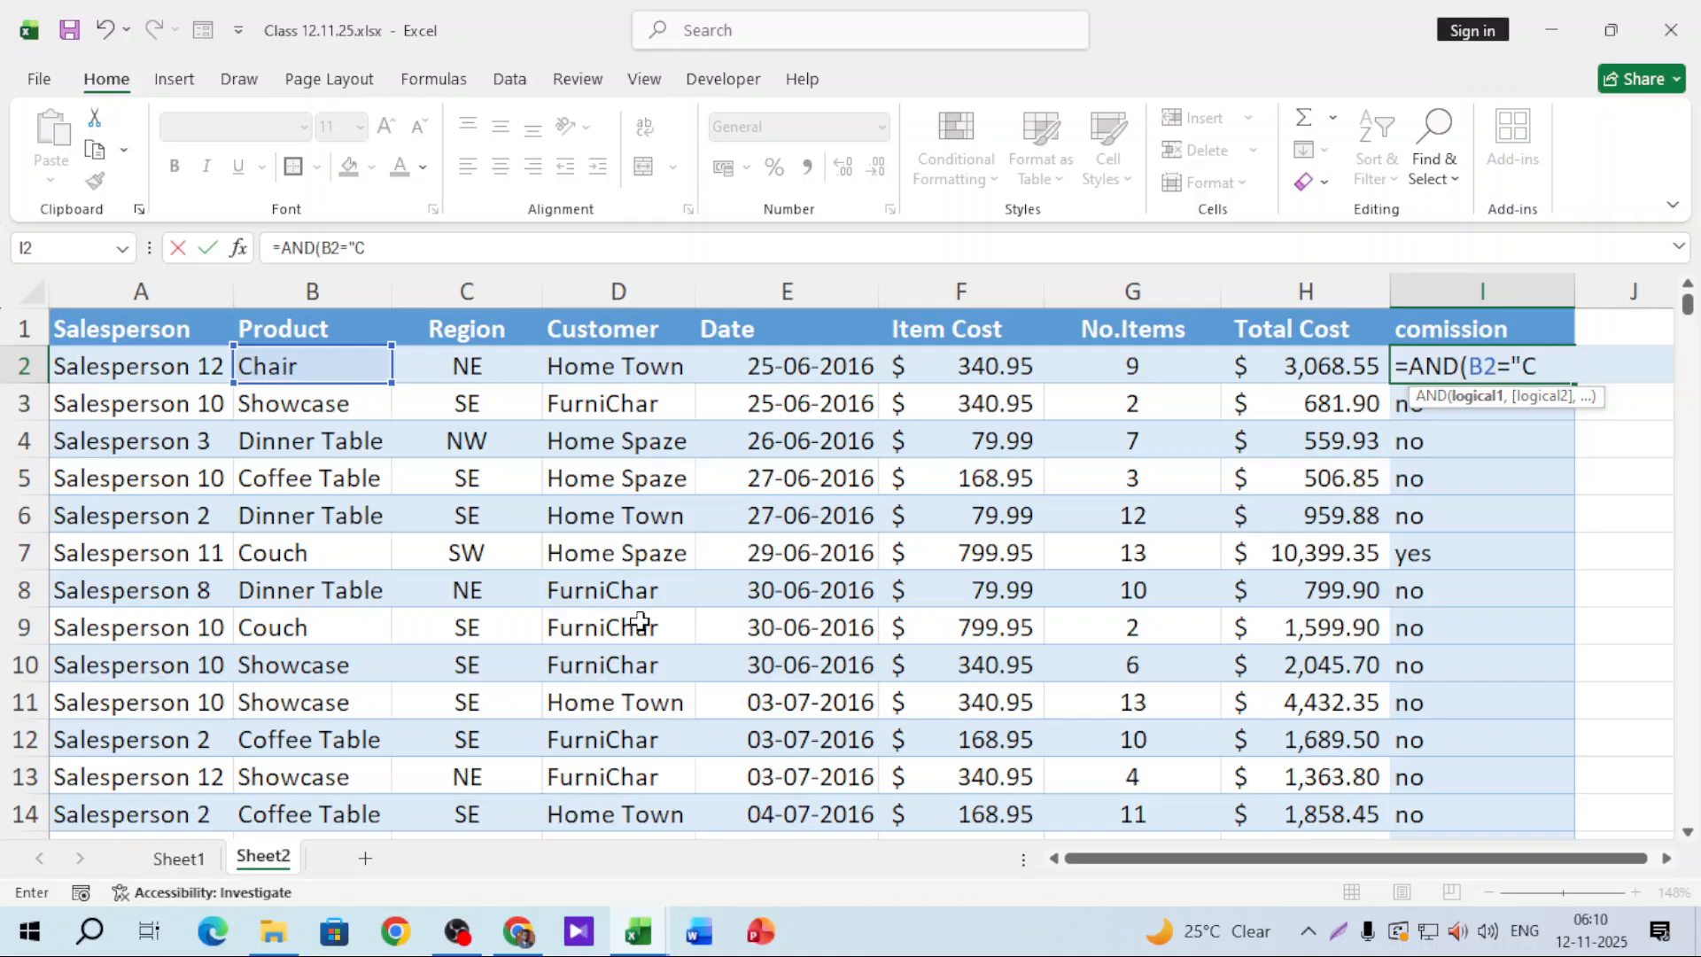
pyautogui.write('hair",')
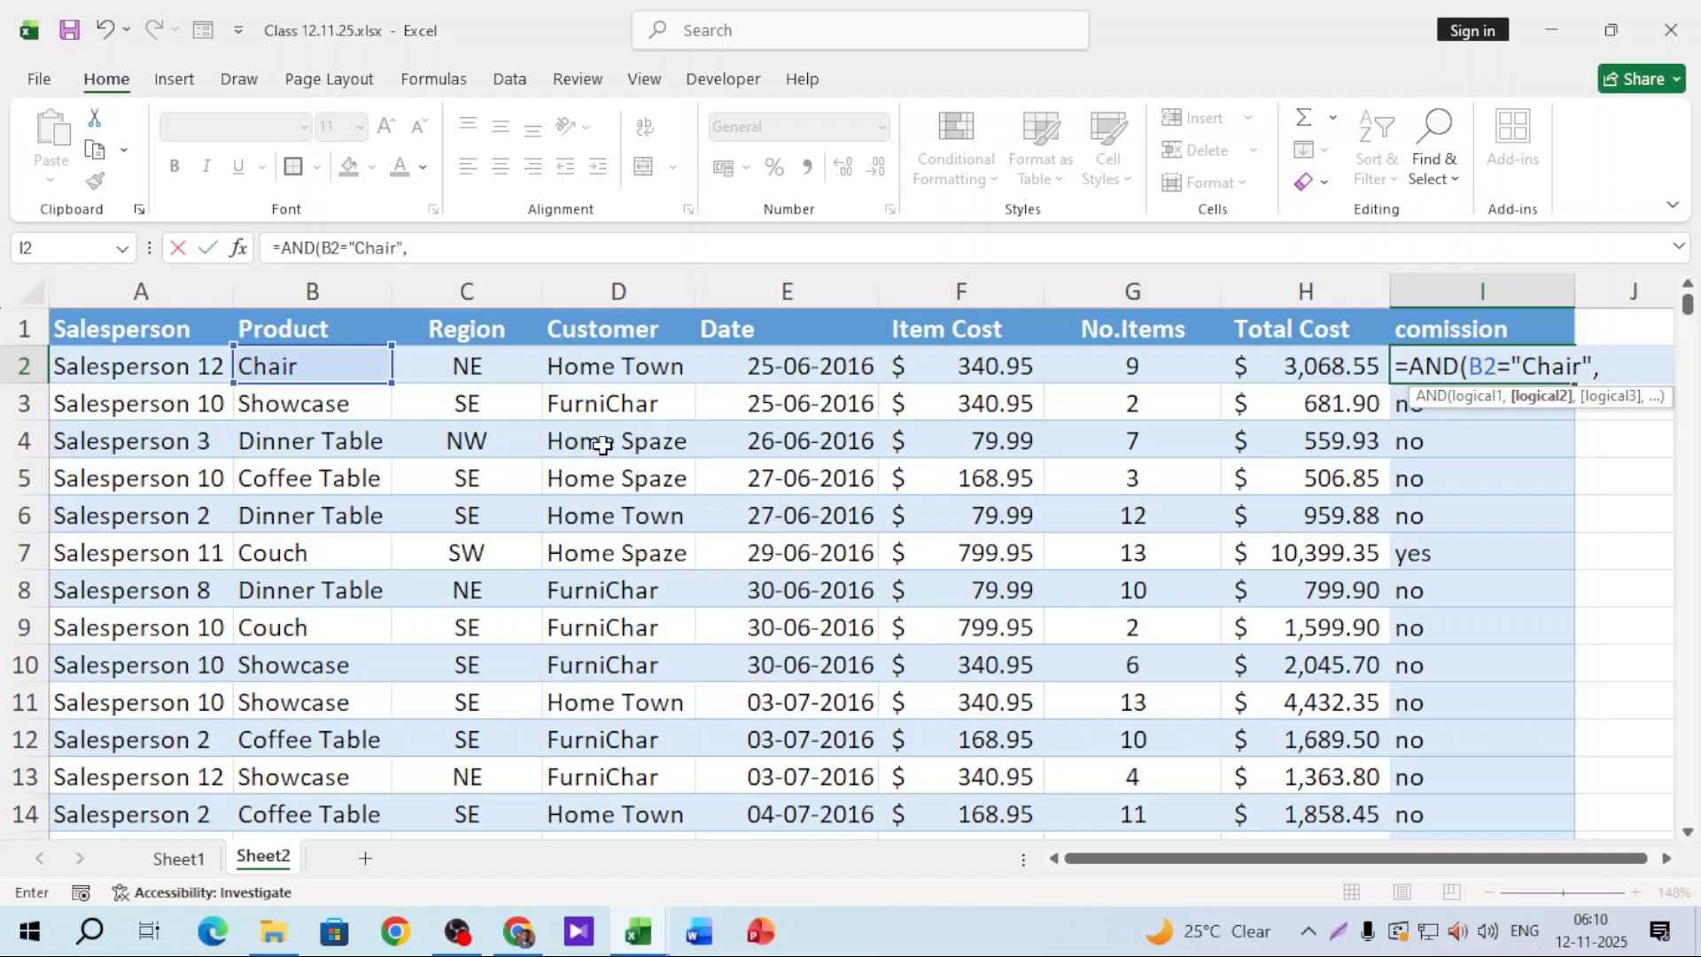
pyautogui.click(479, 367)
pyautogui.write('=')
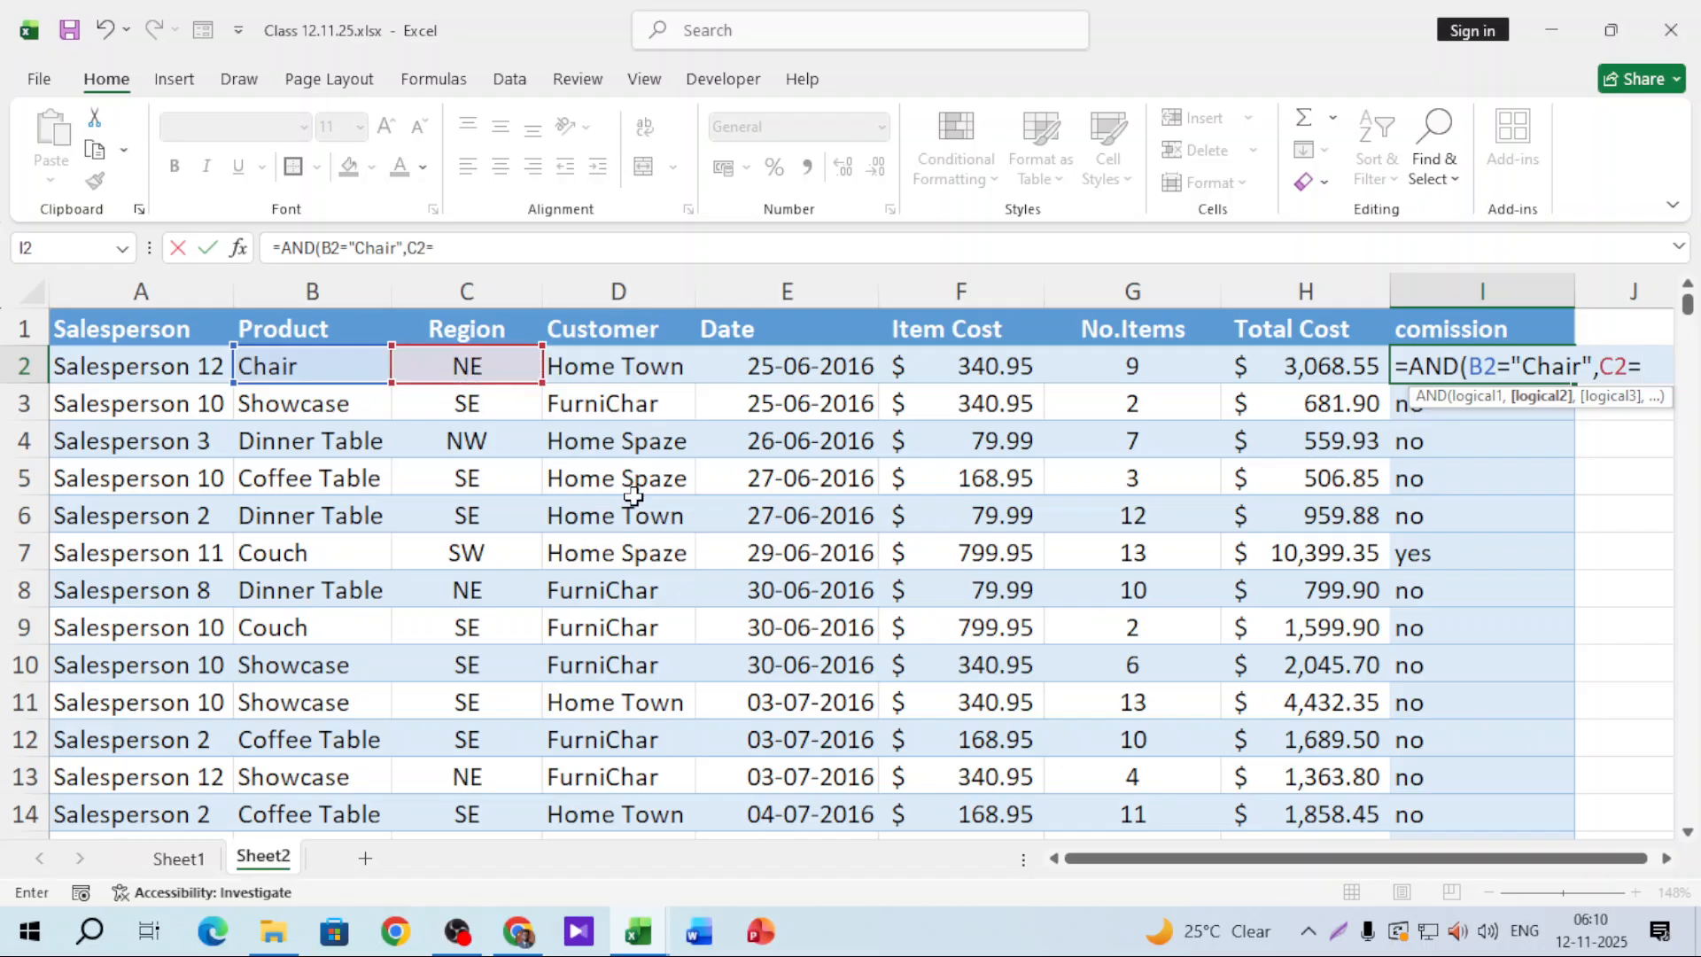
pyautogui.write('"SW')
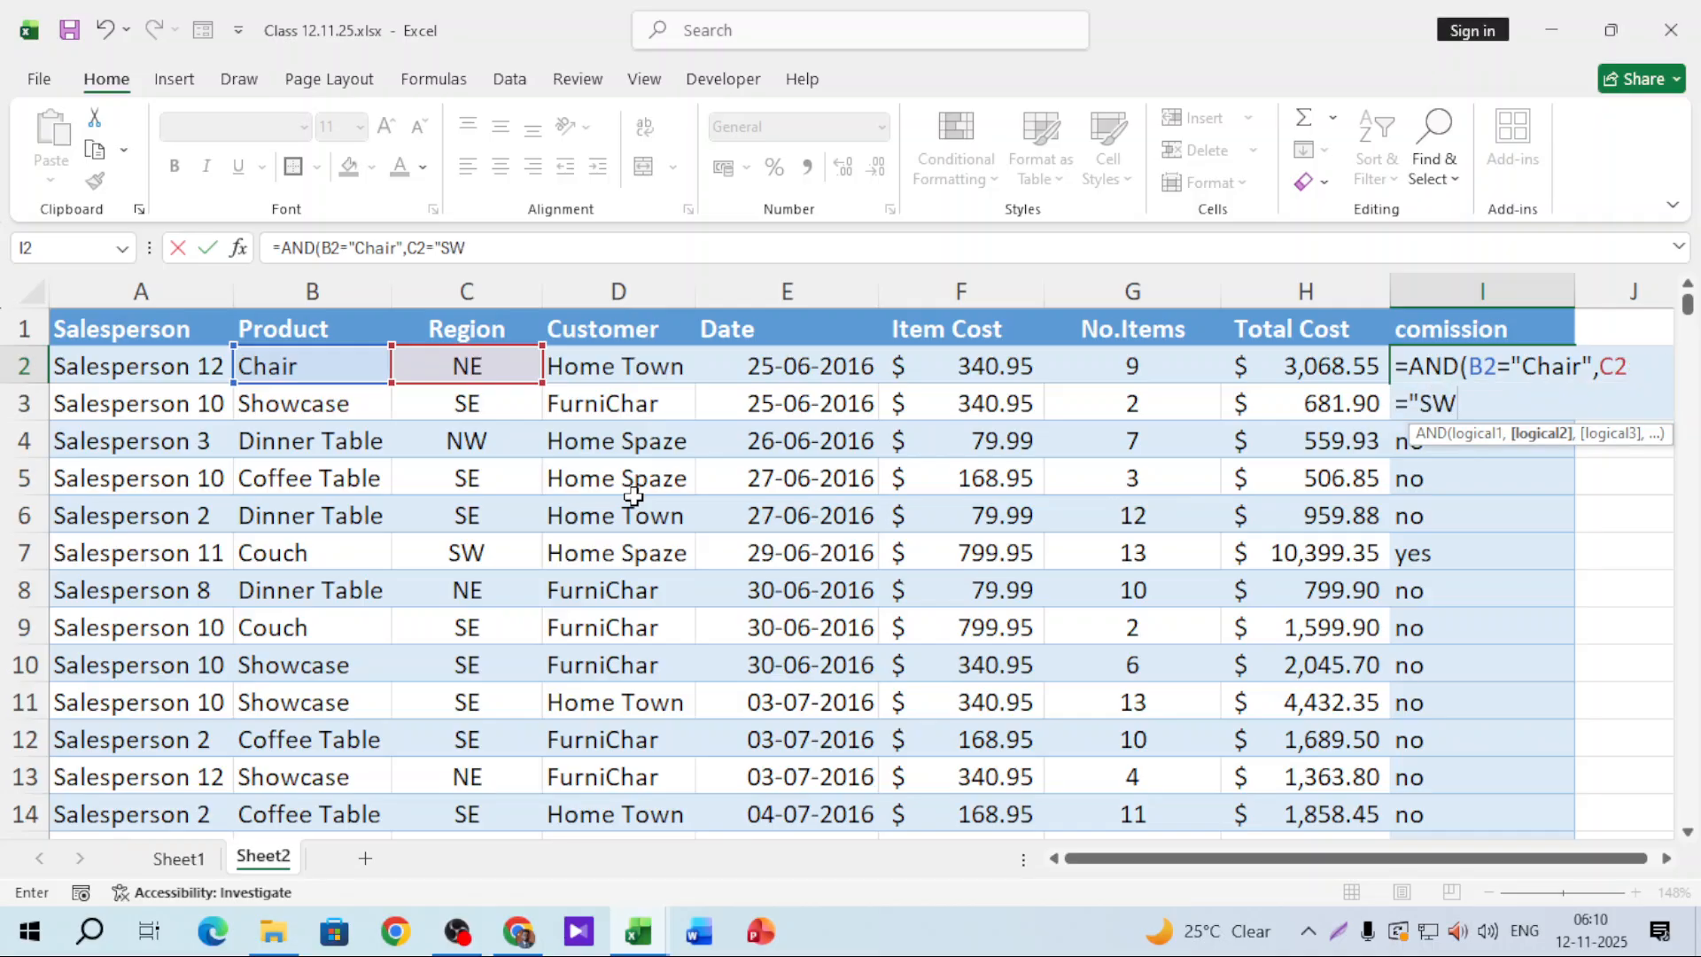
pyautogui.write('")')
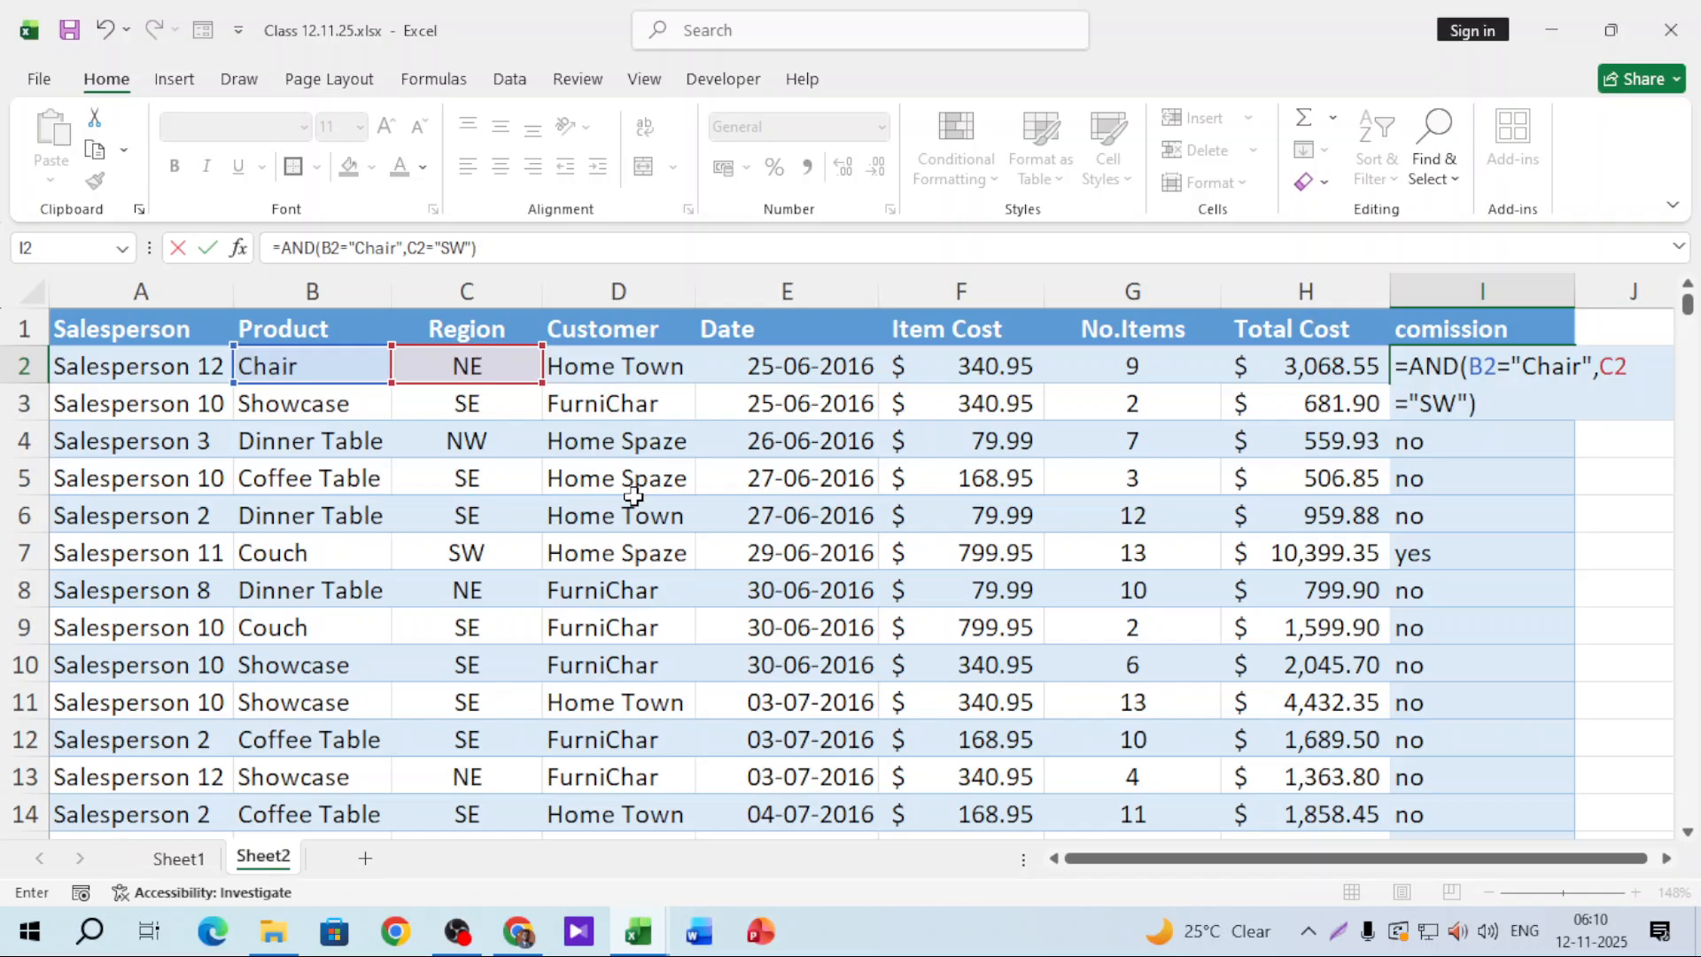
pyautogui.click(1473, 400)
pyautogui.moveTo(1459, 393); pyautogui.dragTo(1467, 395)
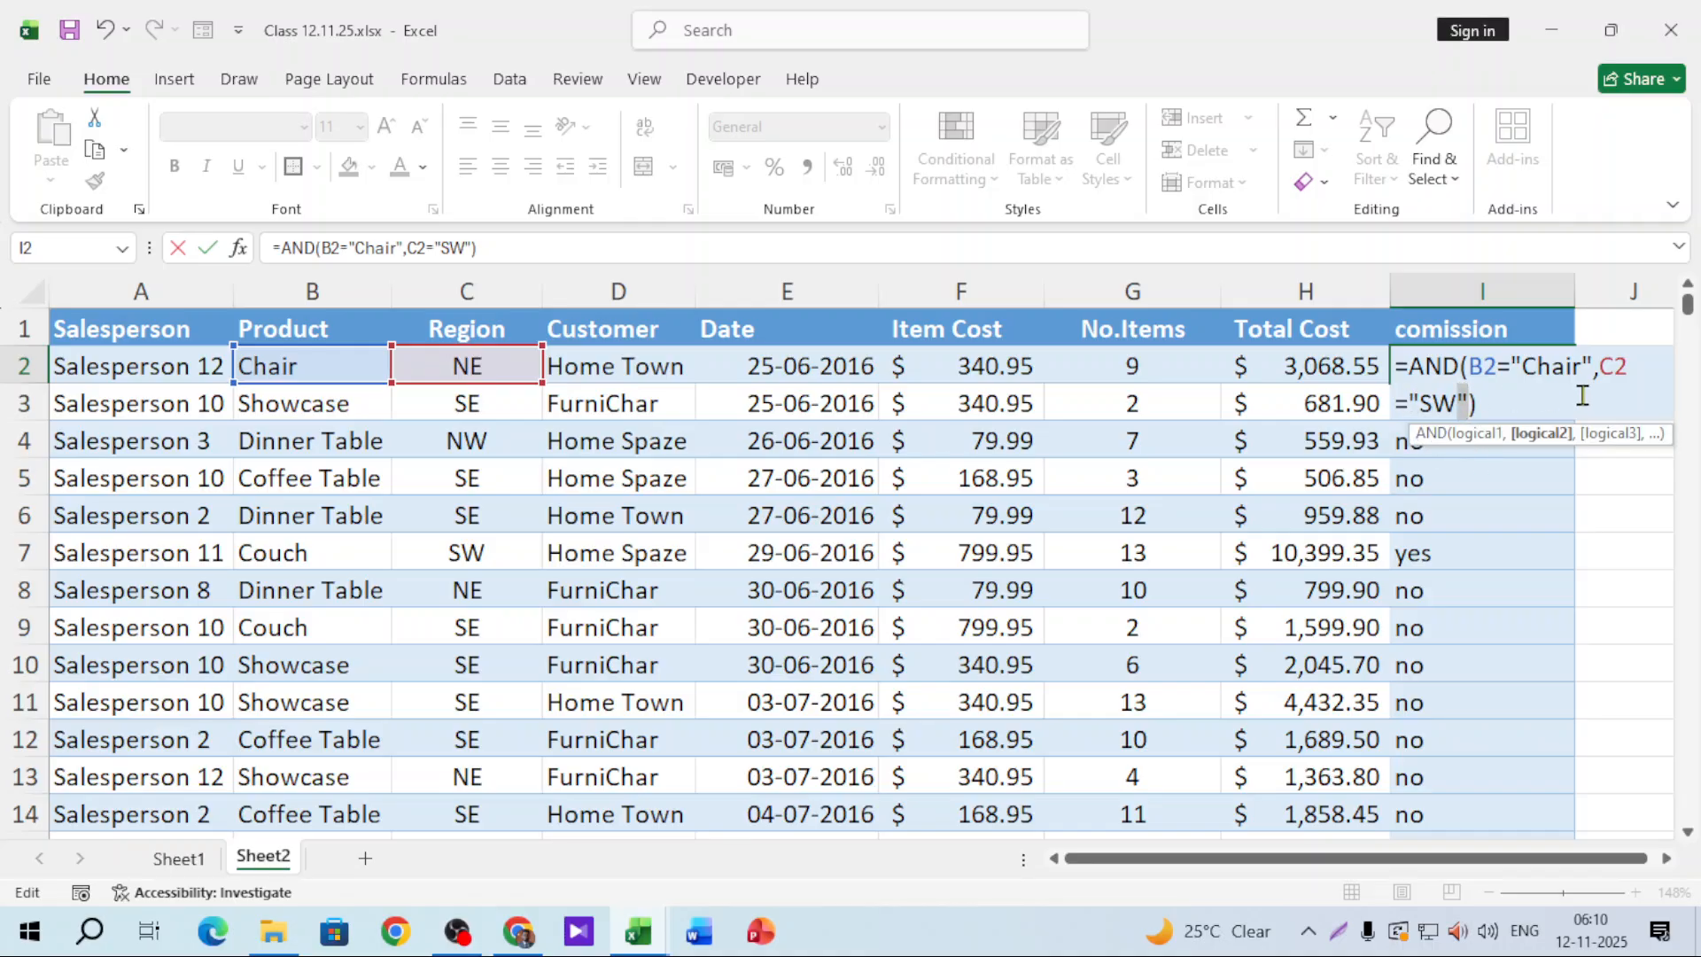
pyautogui.click(1408, 400)
pyautogui.hotkey('ctrl', 'Return')
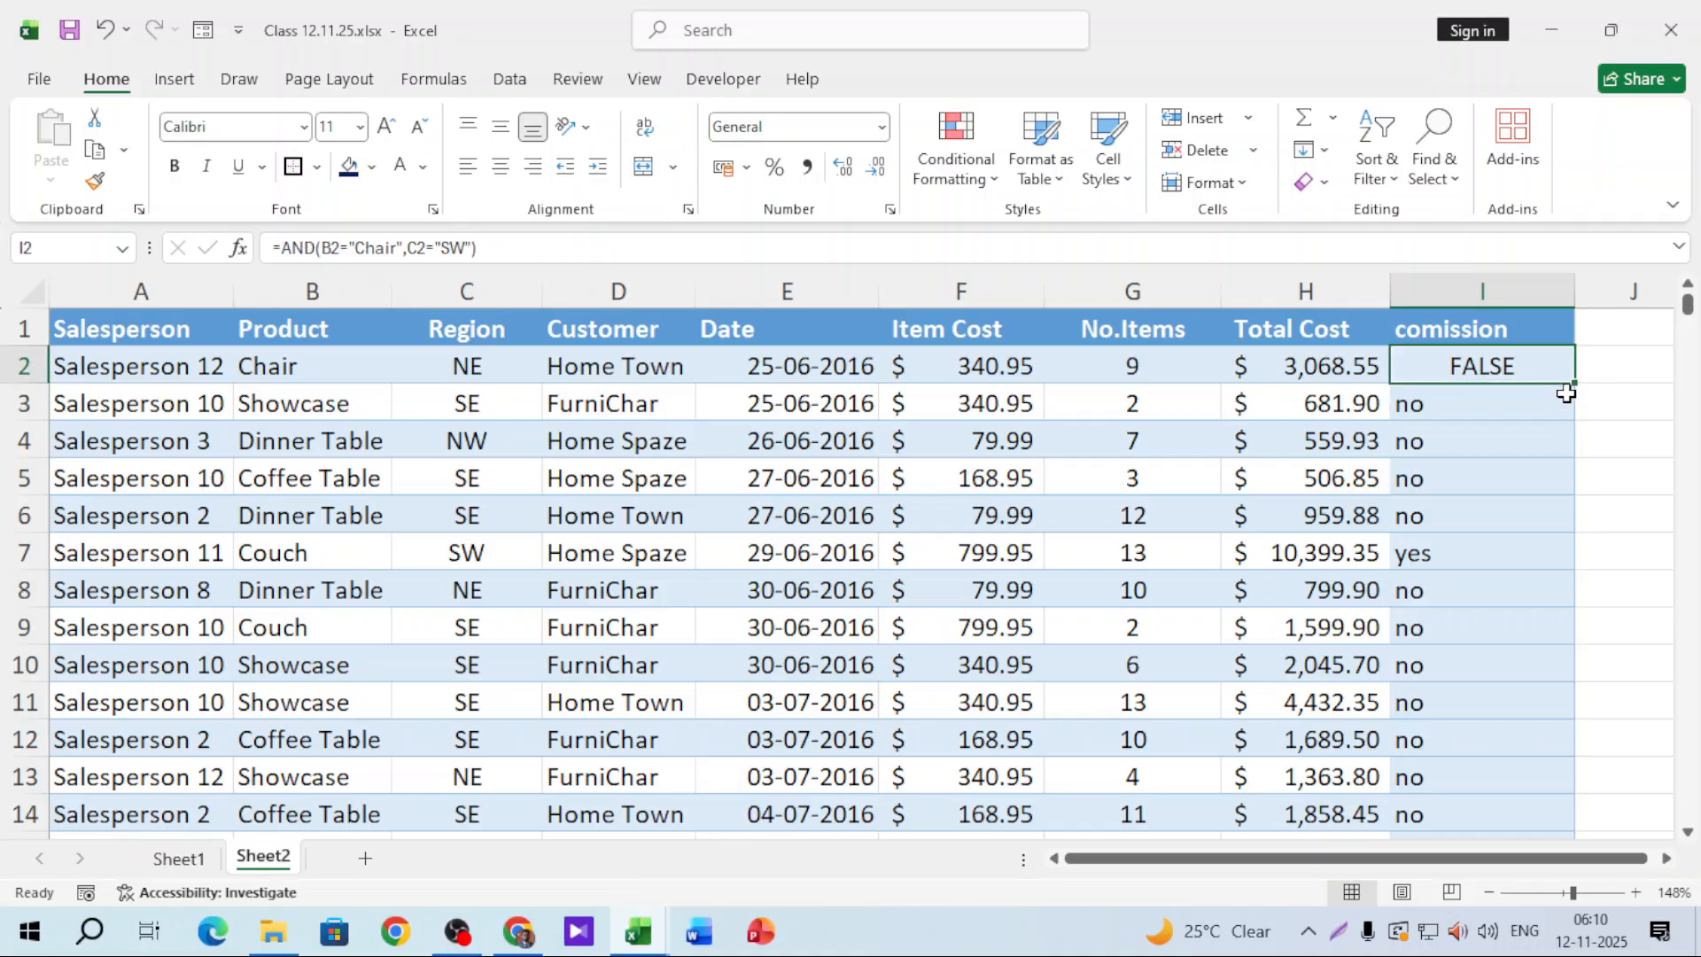
# Step: Fill the AND formula down column I and confirm row 18 (Chair, SW) shows TRUE
pyautogui.doubleClick(1566, 393)
pyautogui.scroll(-2, 1561, 462)
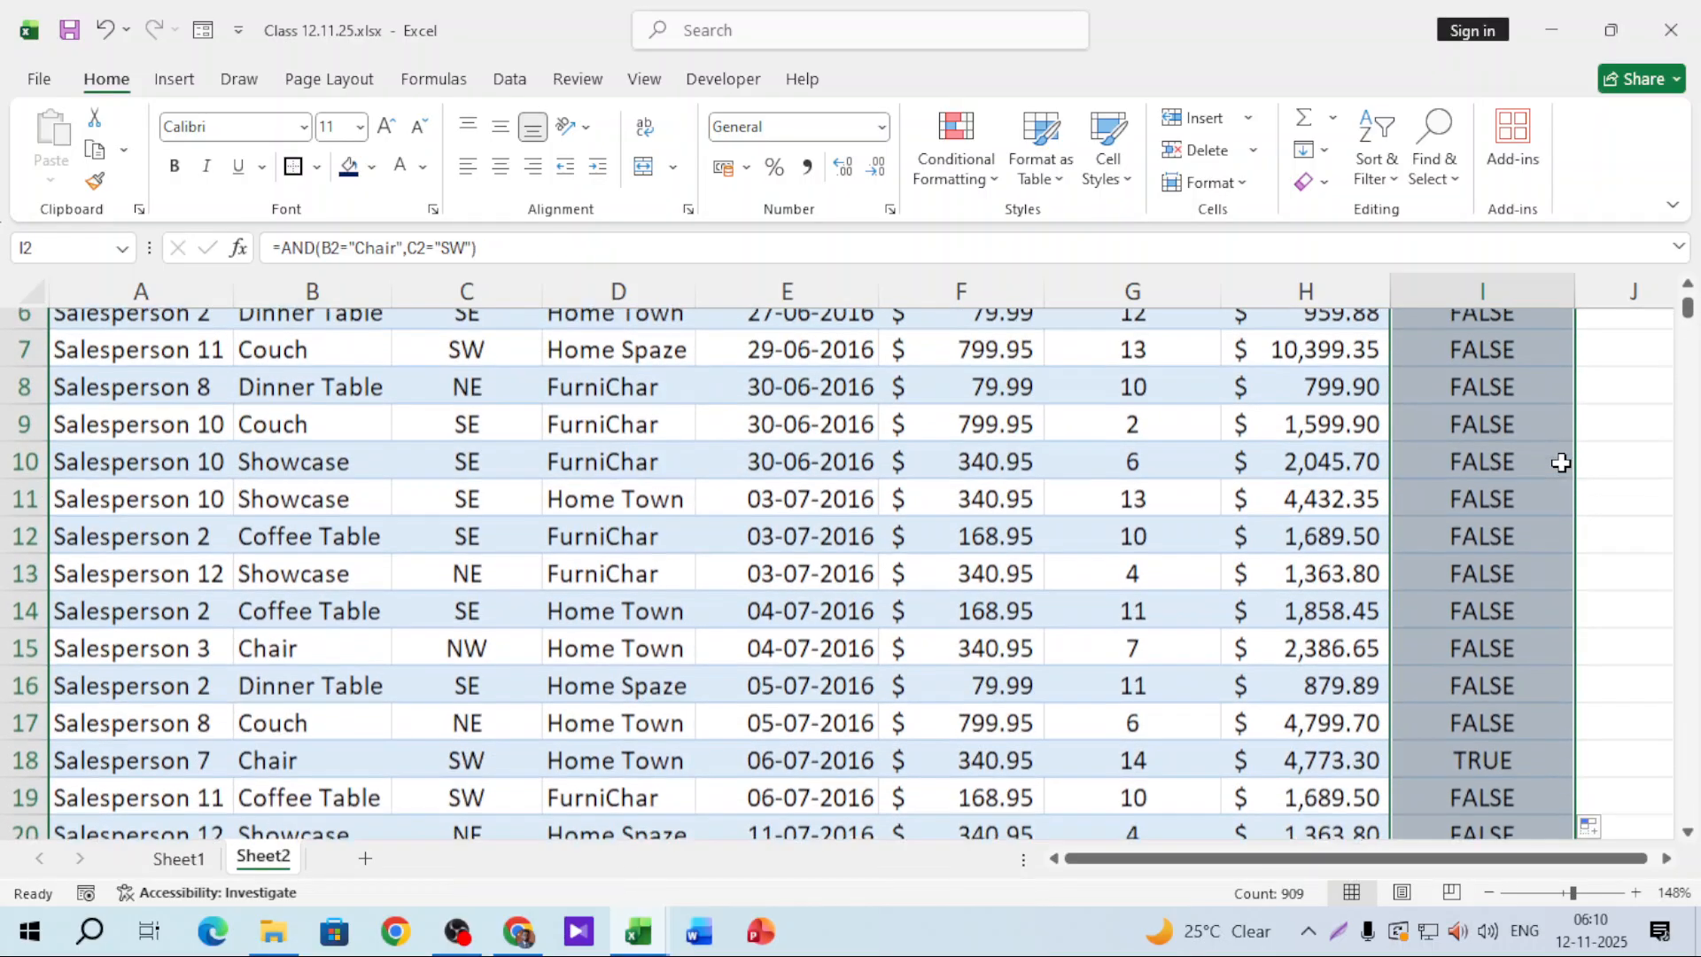
pyautogui.scroll(-1, 1563, 532)
pyautogui.click(1497, 625)
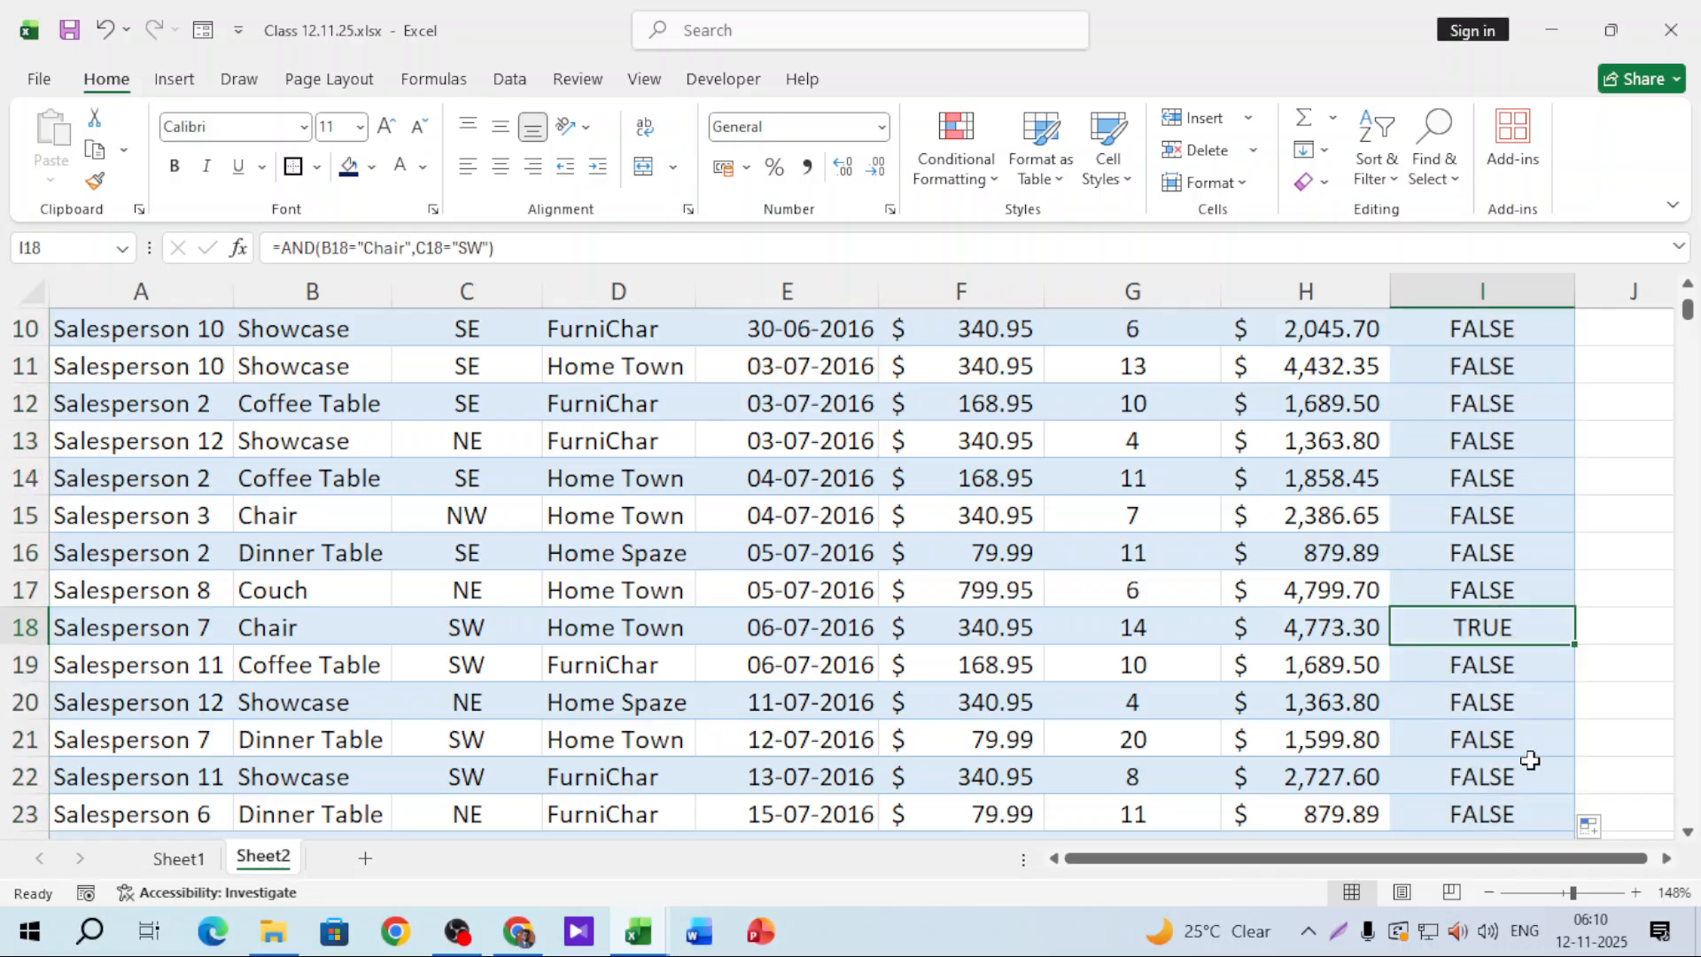
pyautogui.click(336, 630)
pyautogui.click(438, 627)
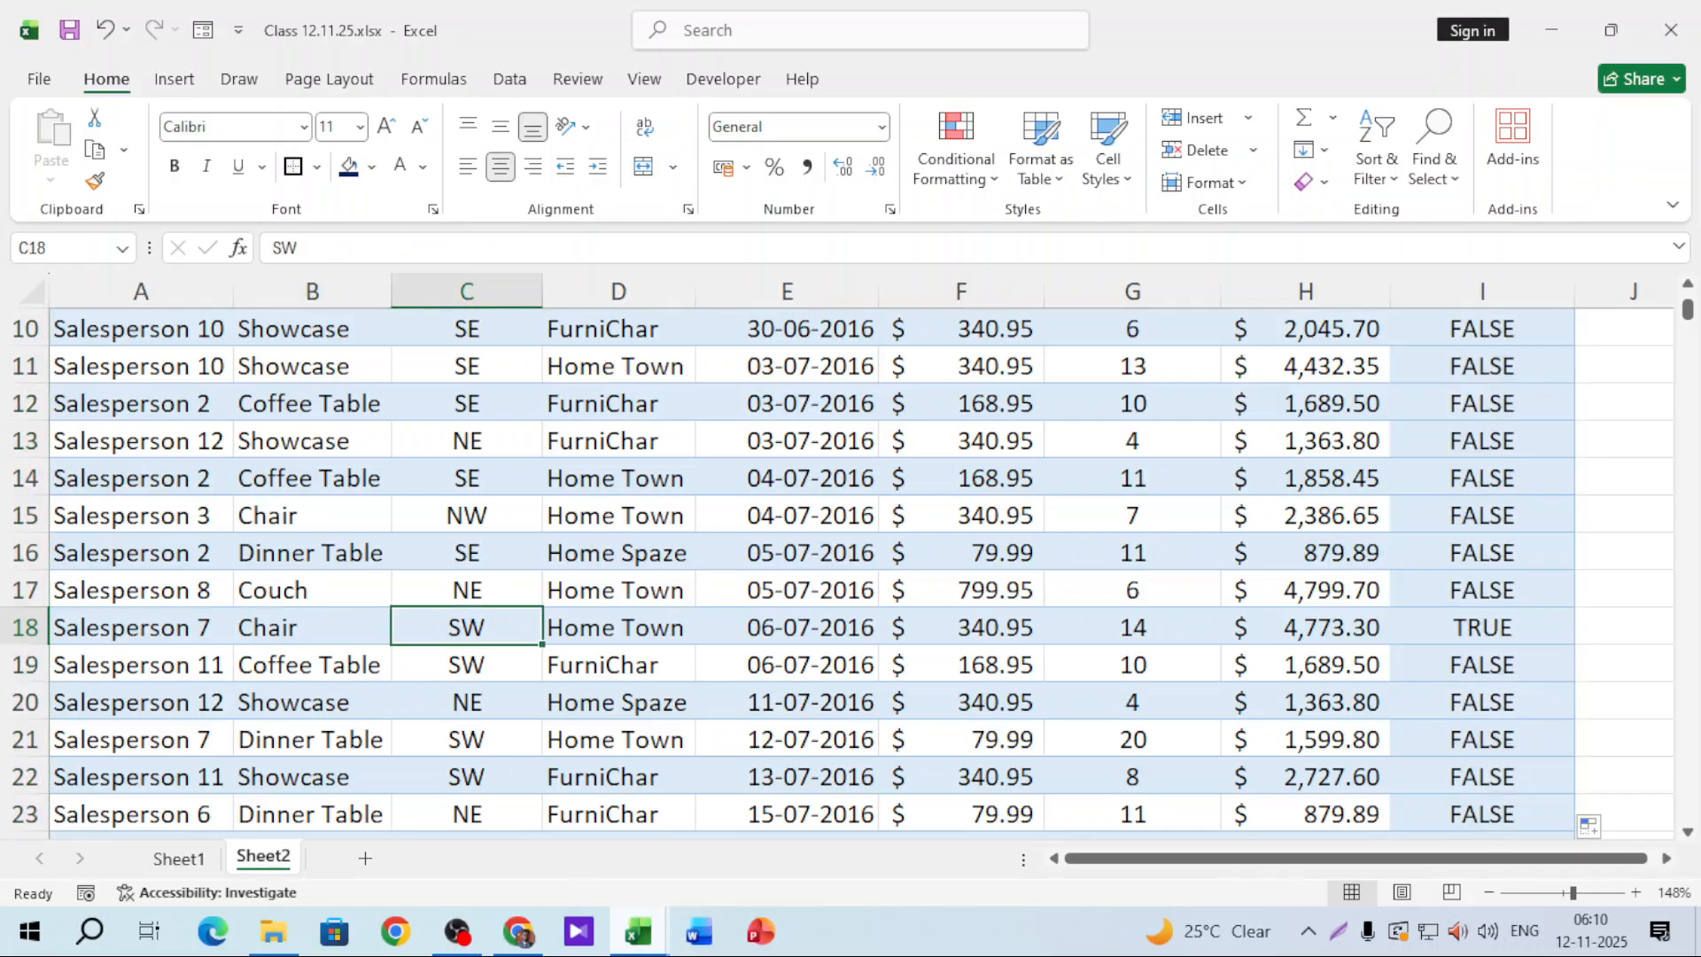
pyautogui.moveTo(638, 931)
pyautogui.scroll(-2, 1472, 670)
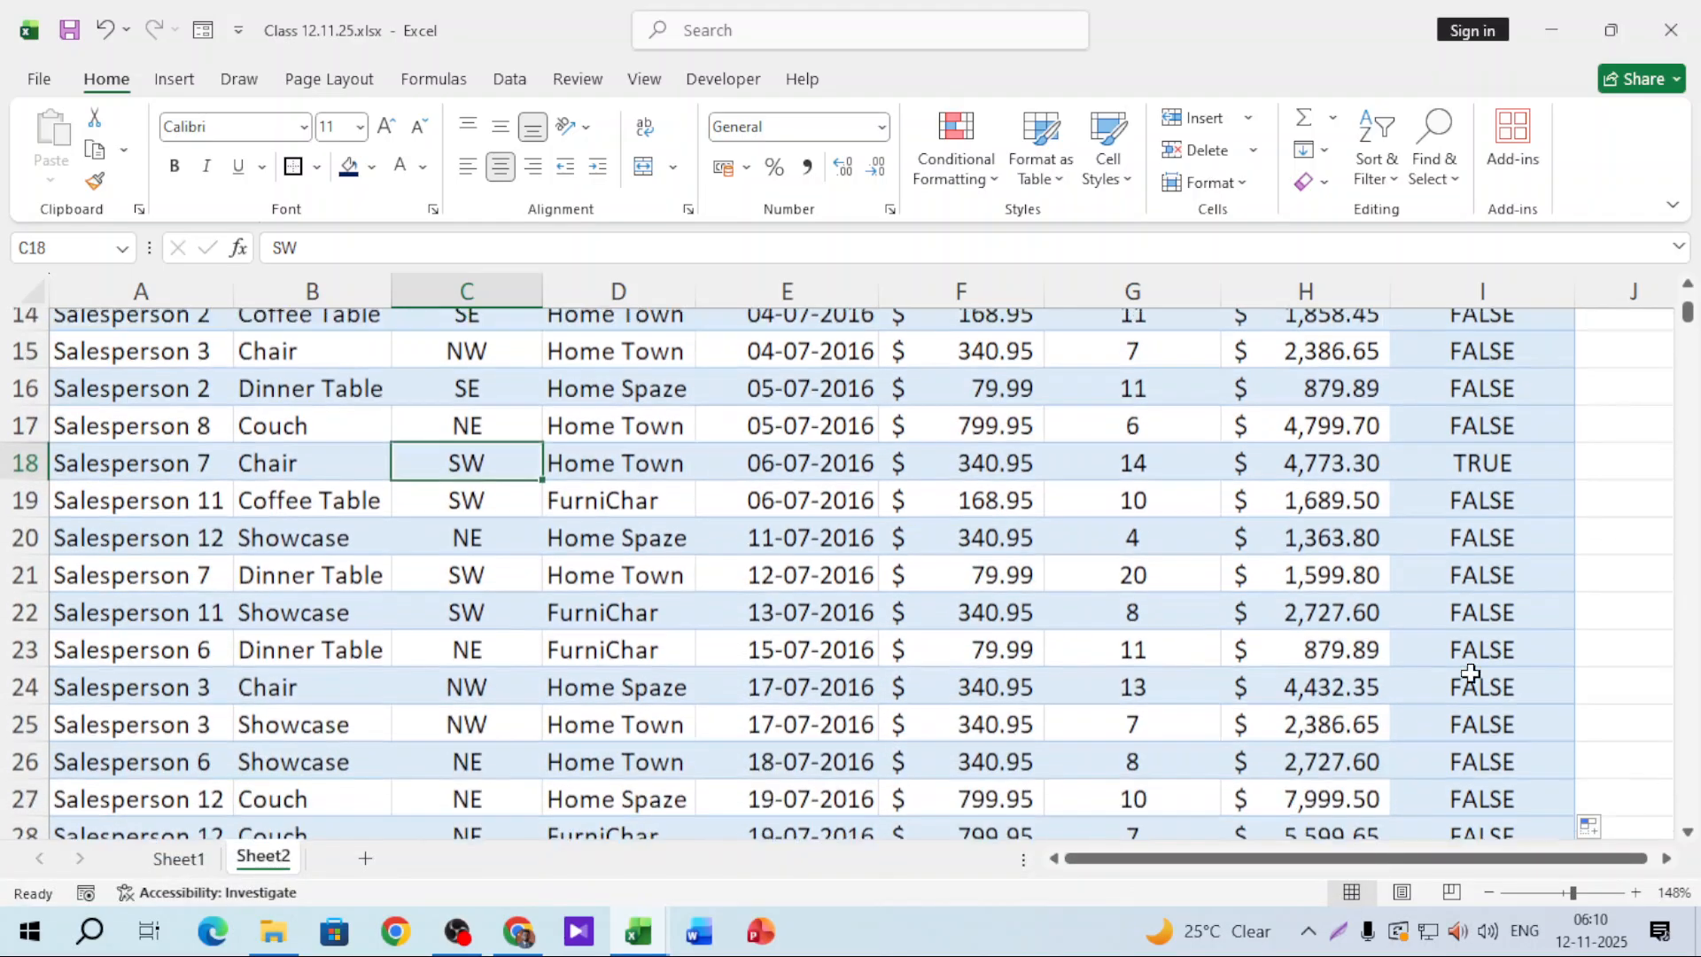
pyautogui.scroll(5, 1472, 670)
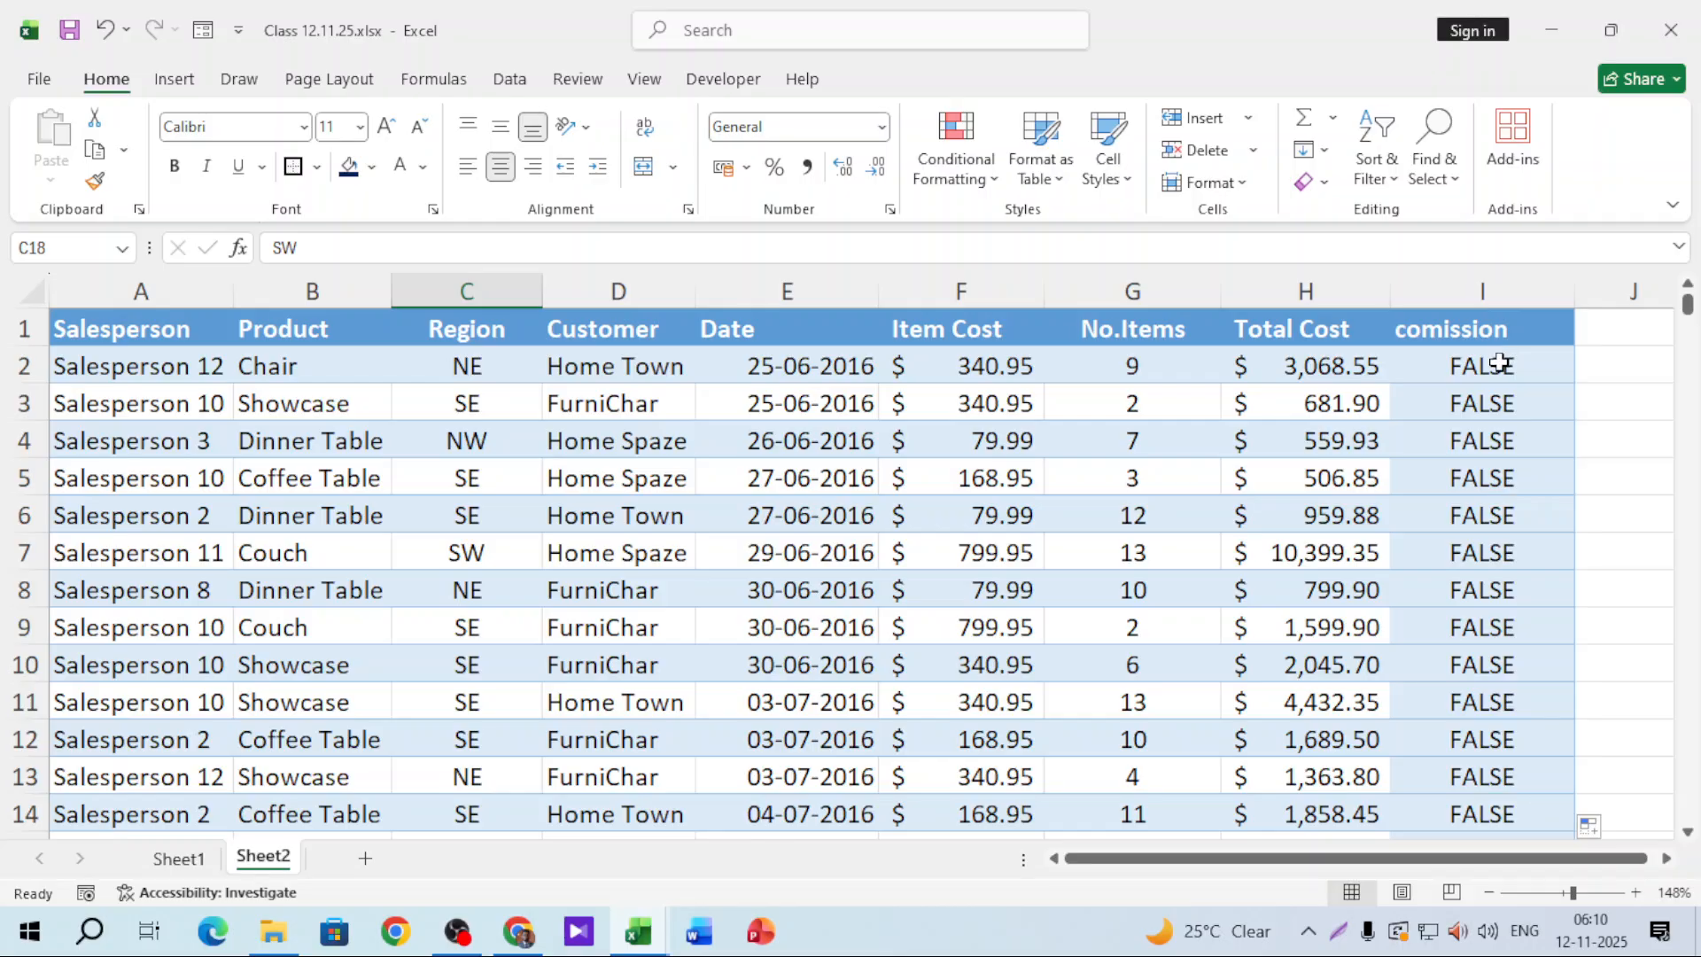
pyautogui.click(1359, 366)
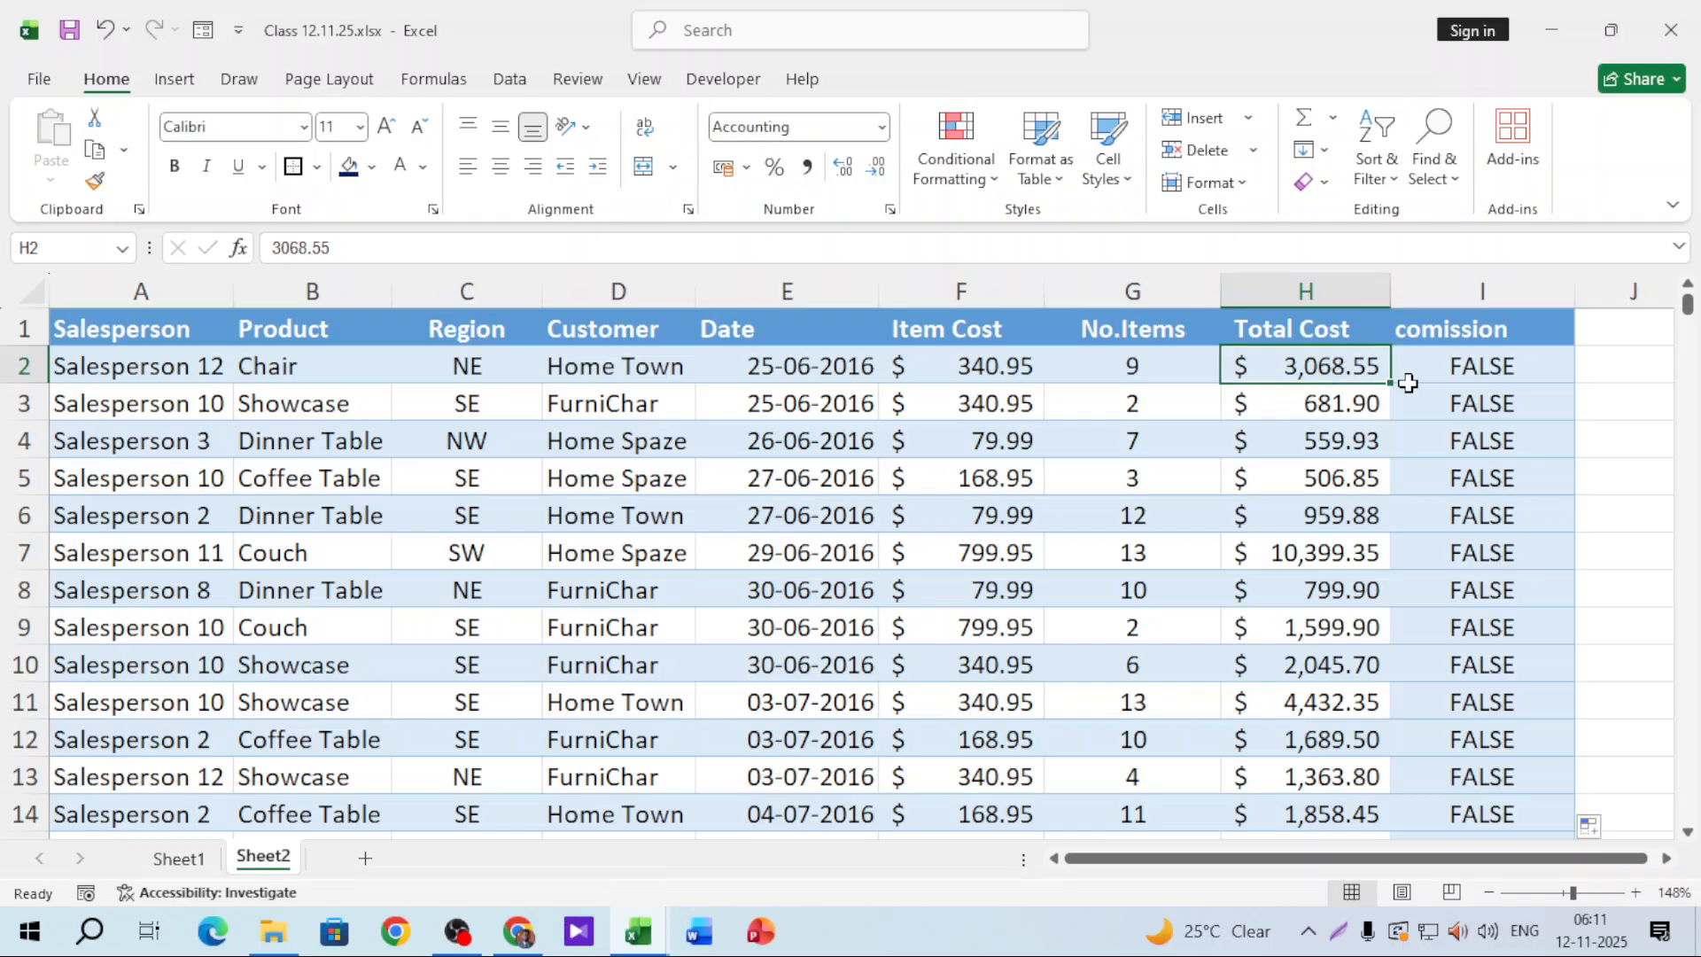
# Step: Wrap I2's AND in IF, returning H2+(H2*10%) when true and blank otherwise
pyautogui.doubleClick(1485, 369)
pyautogui.click(1425, 365)
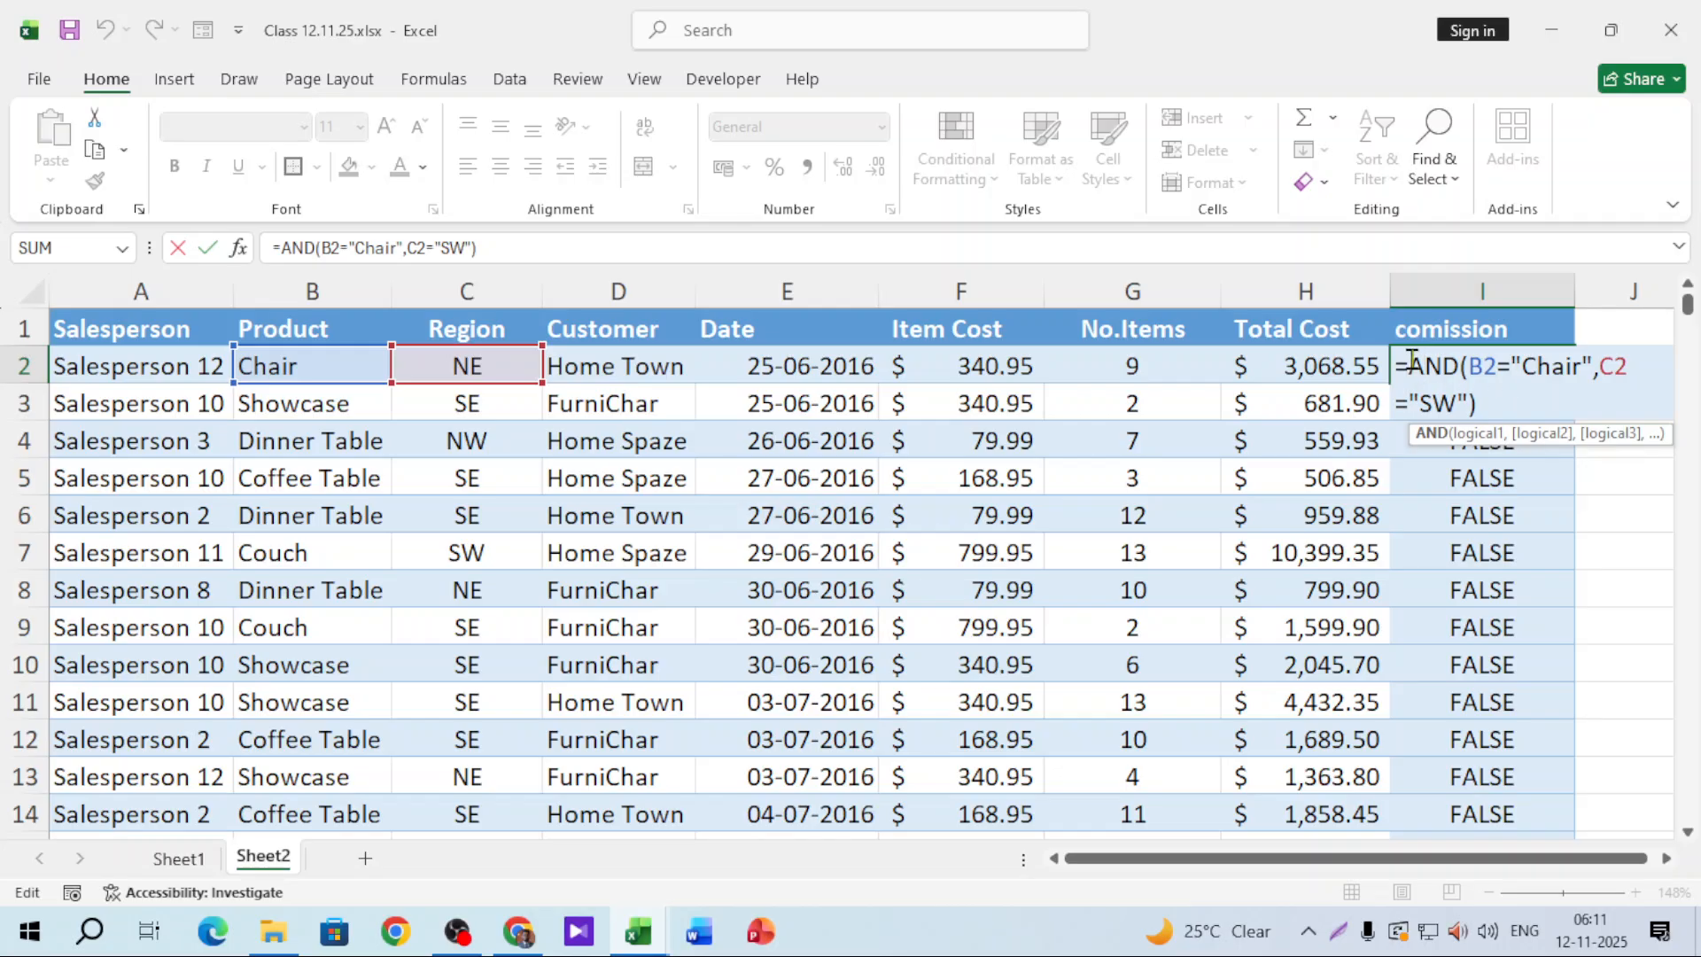
pyautogui.press('Left')
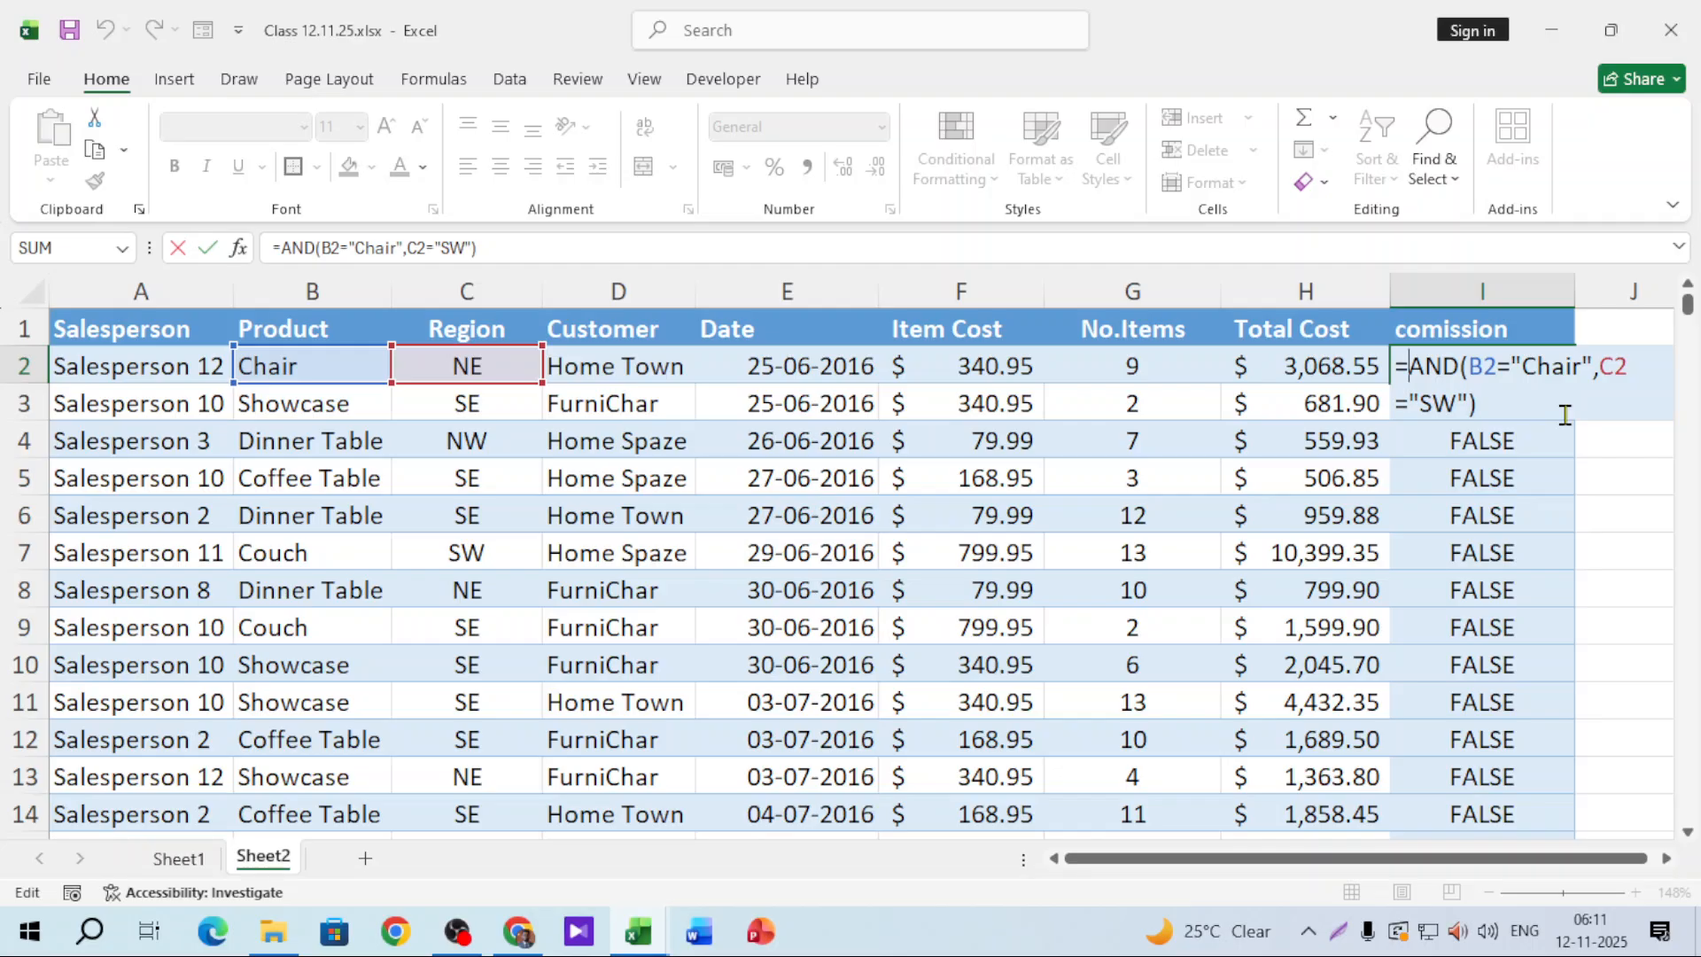
pyautogui.write('IF(')
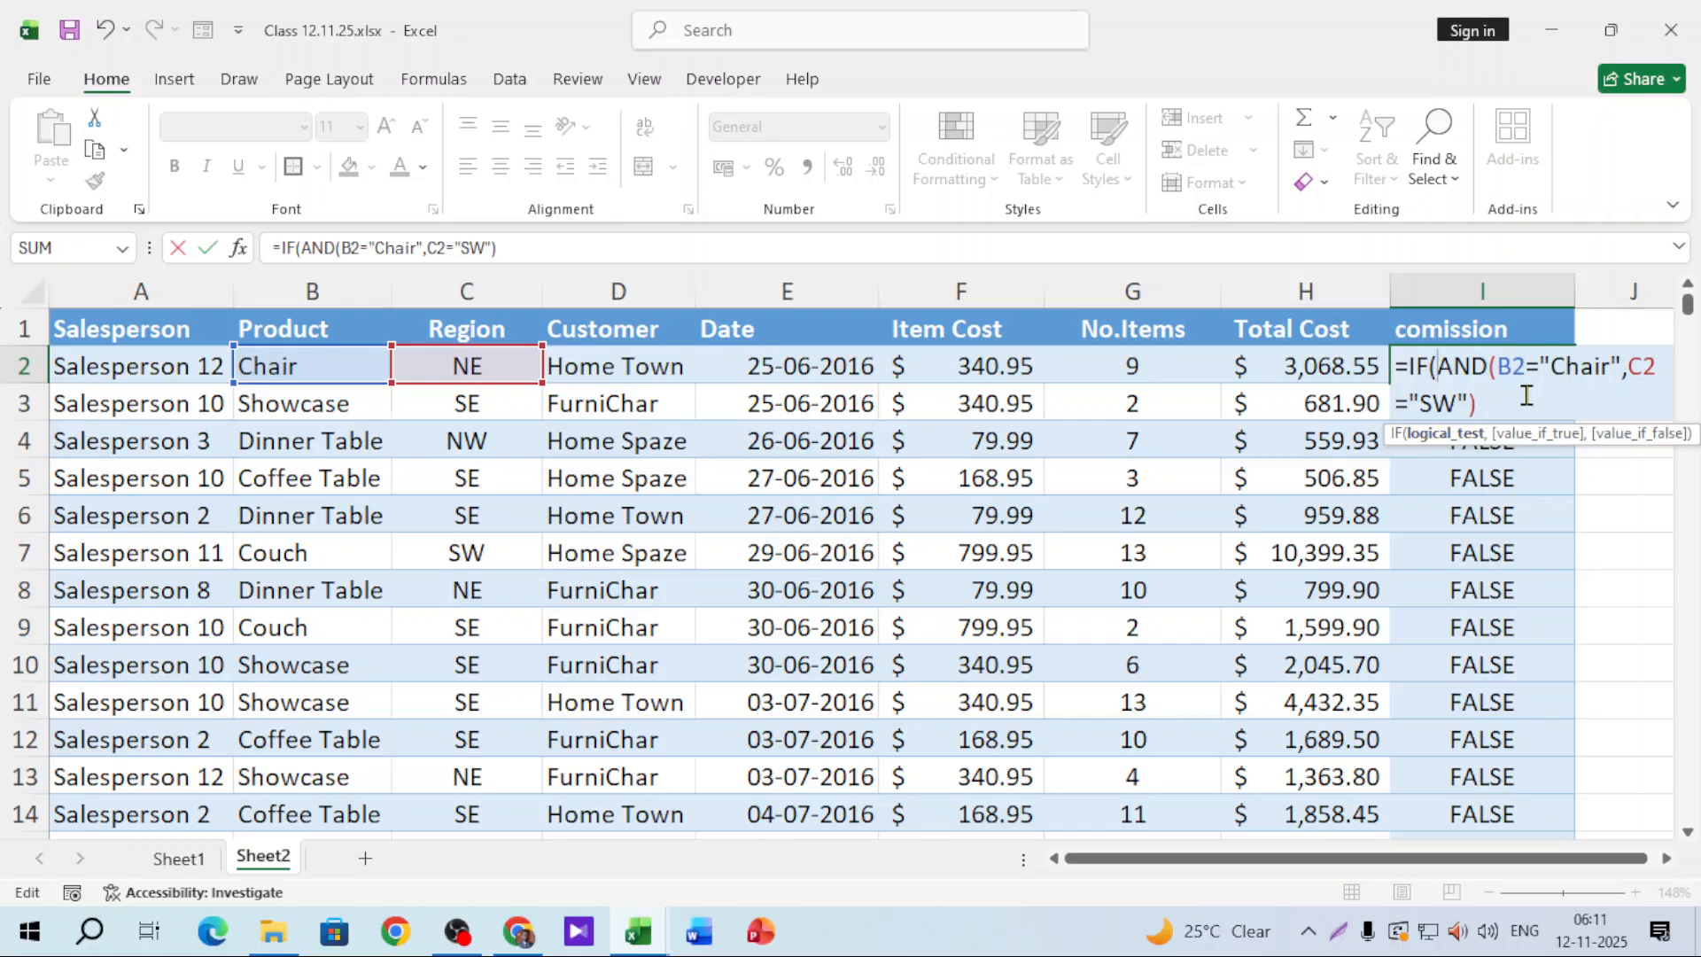
pyautogui.click(1505, 411)
pyautogui.write(',')
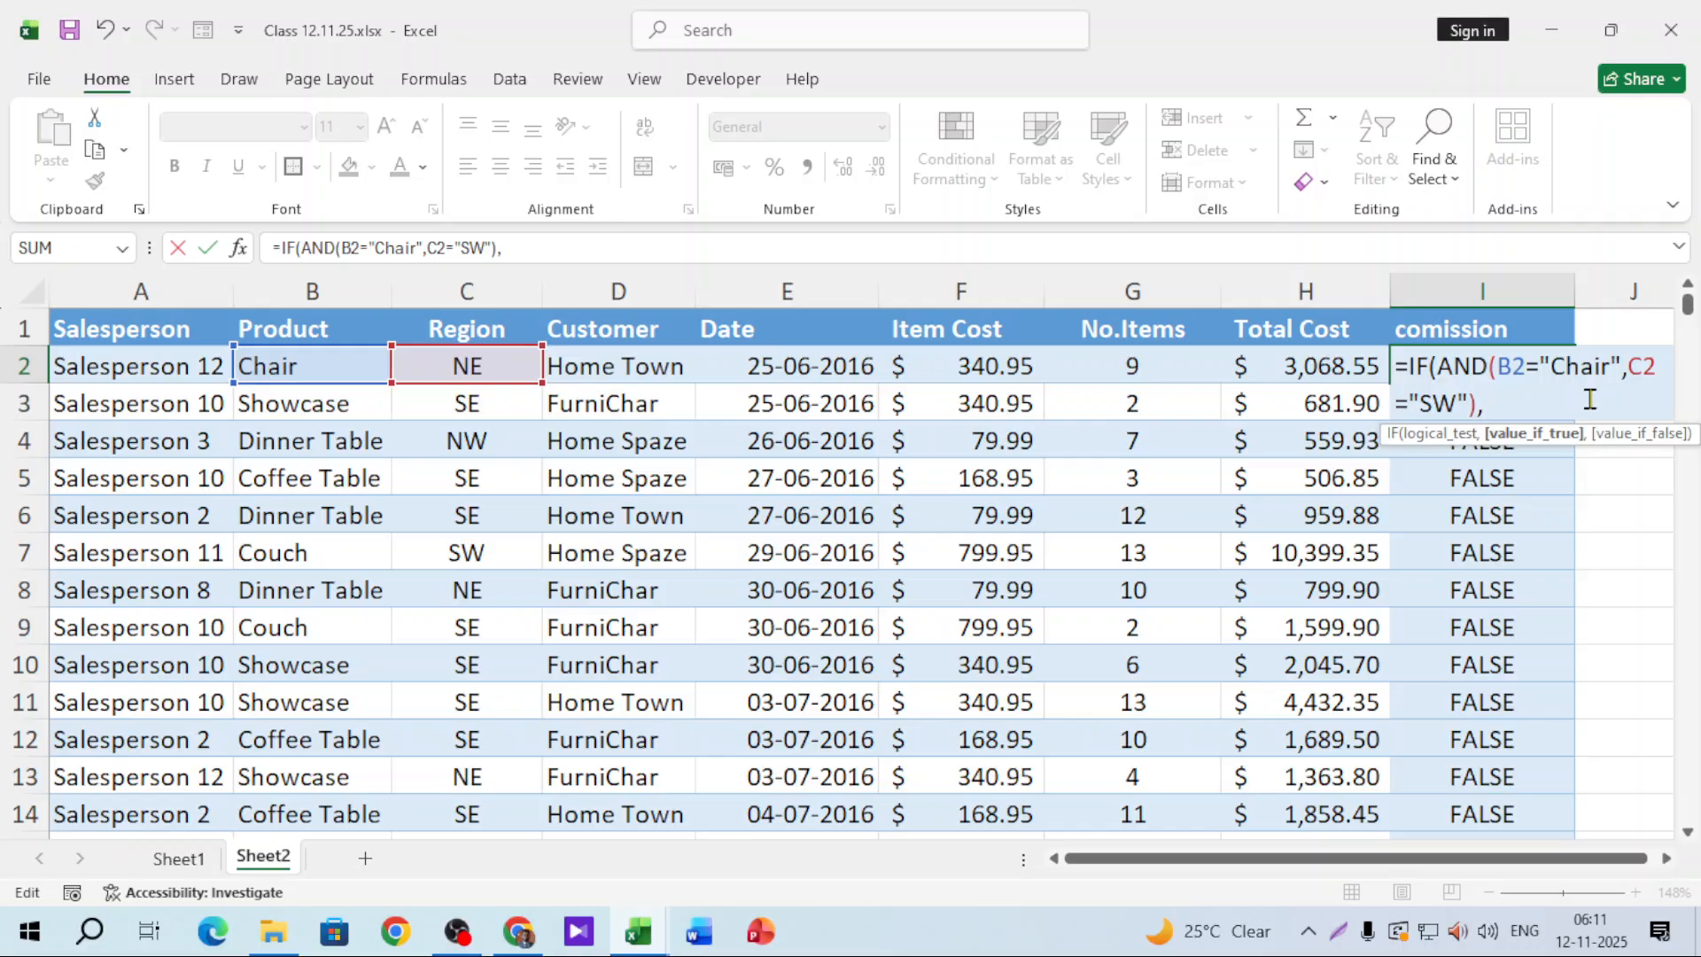
pyautogui.click(1280, 361)
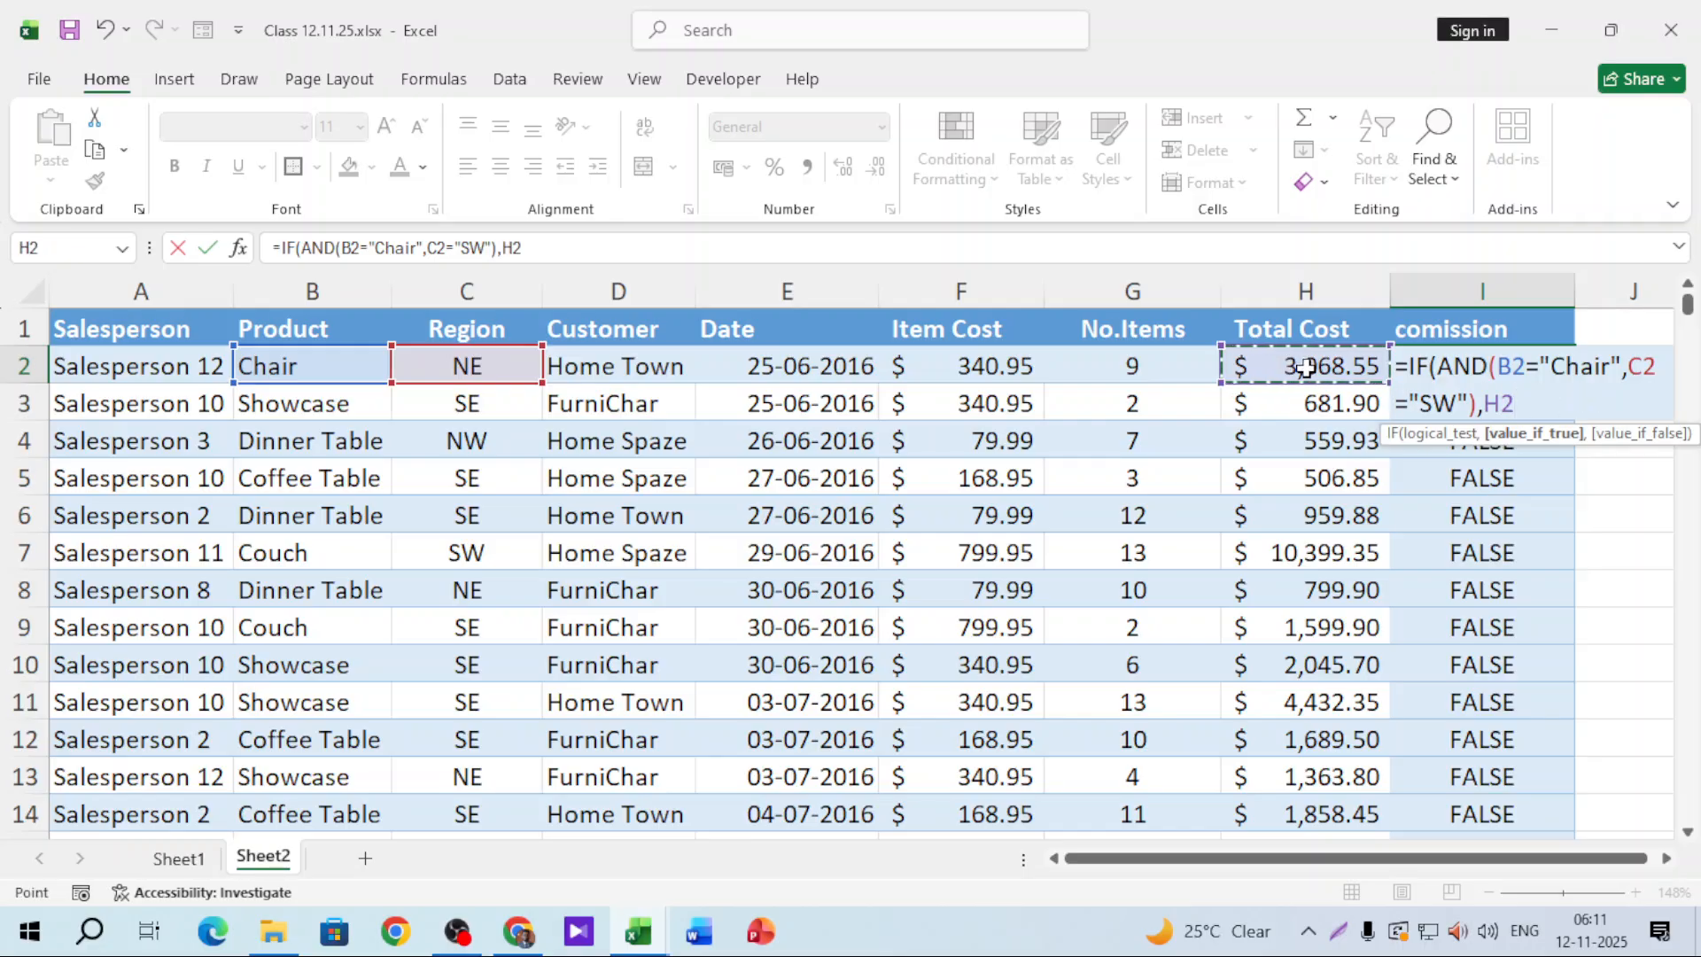
pyautogui.write('+(')
pyautogui.click(1306, 367)
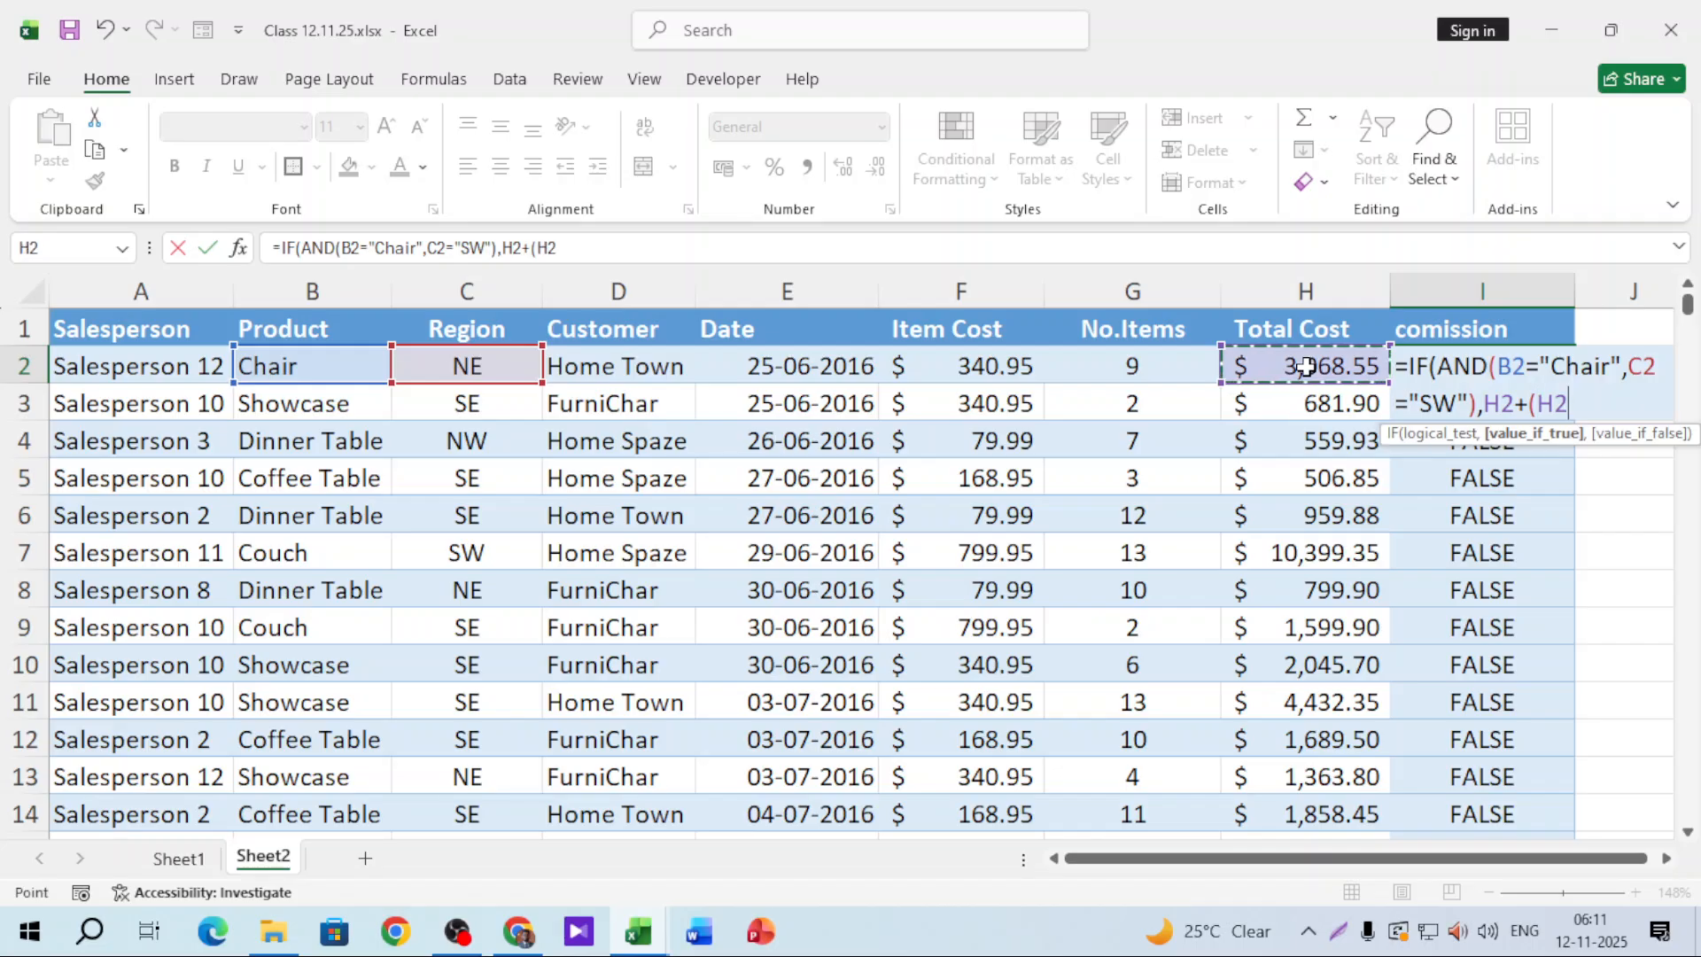
pyautogui.write('*10%')
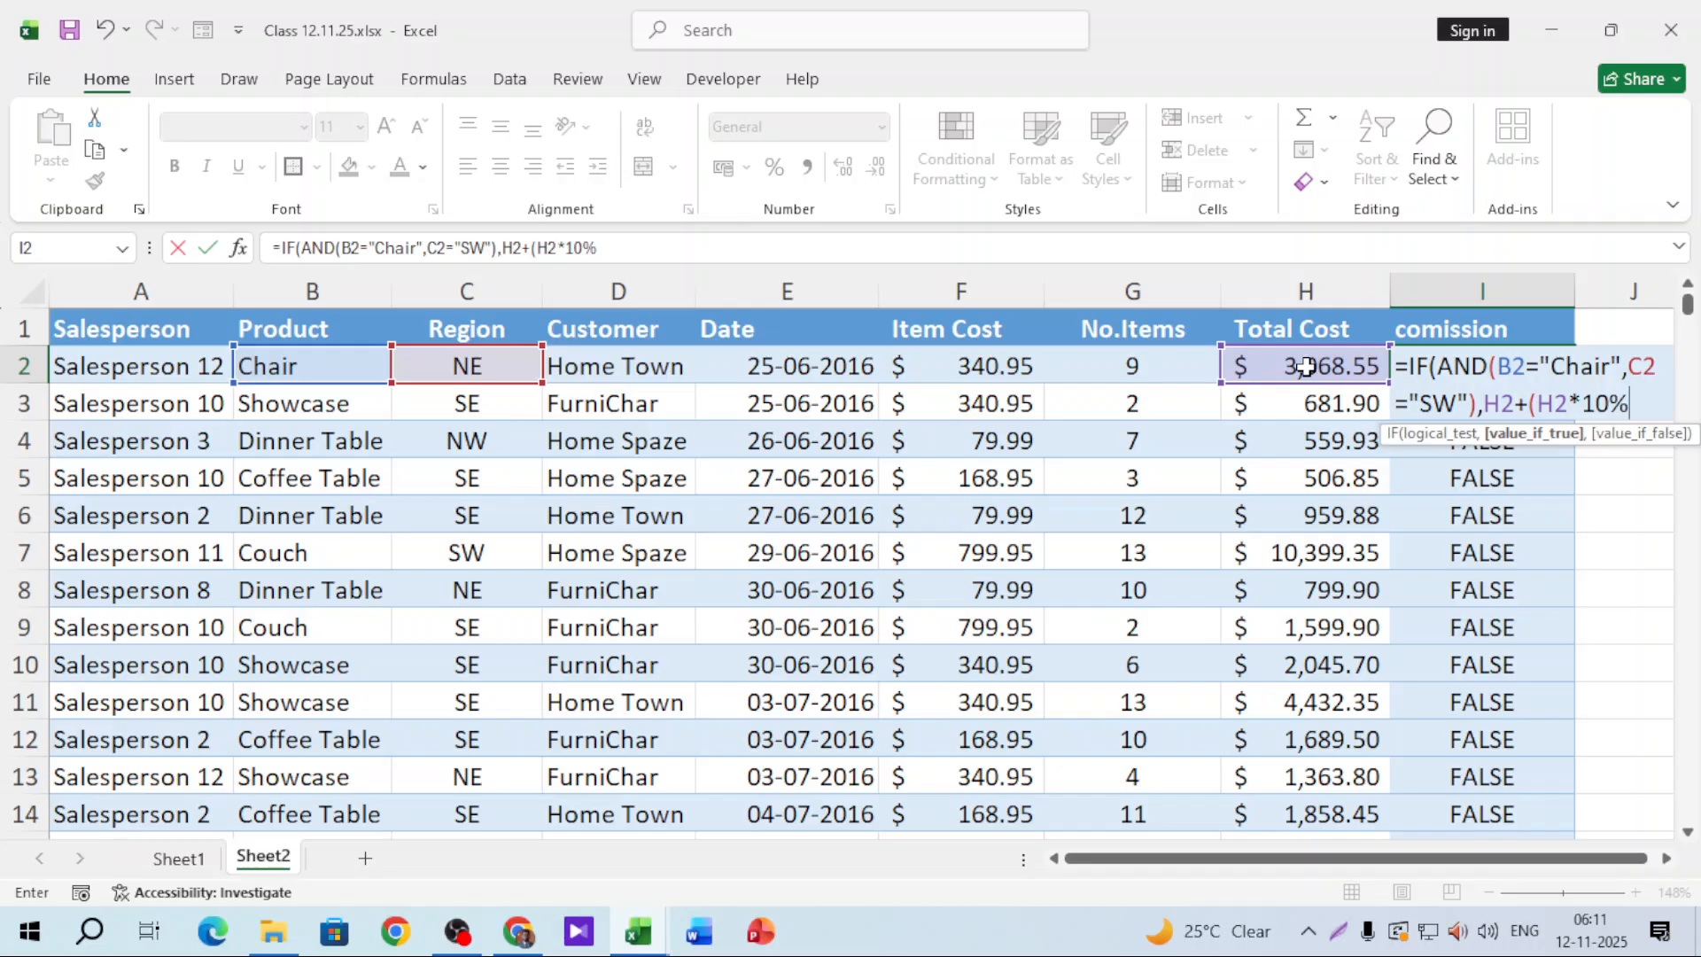
pyautogui.write('),')
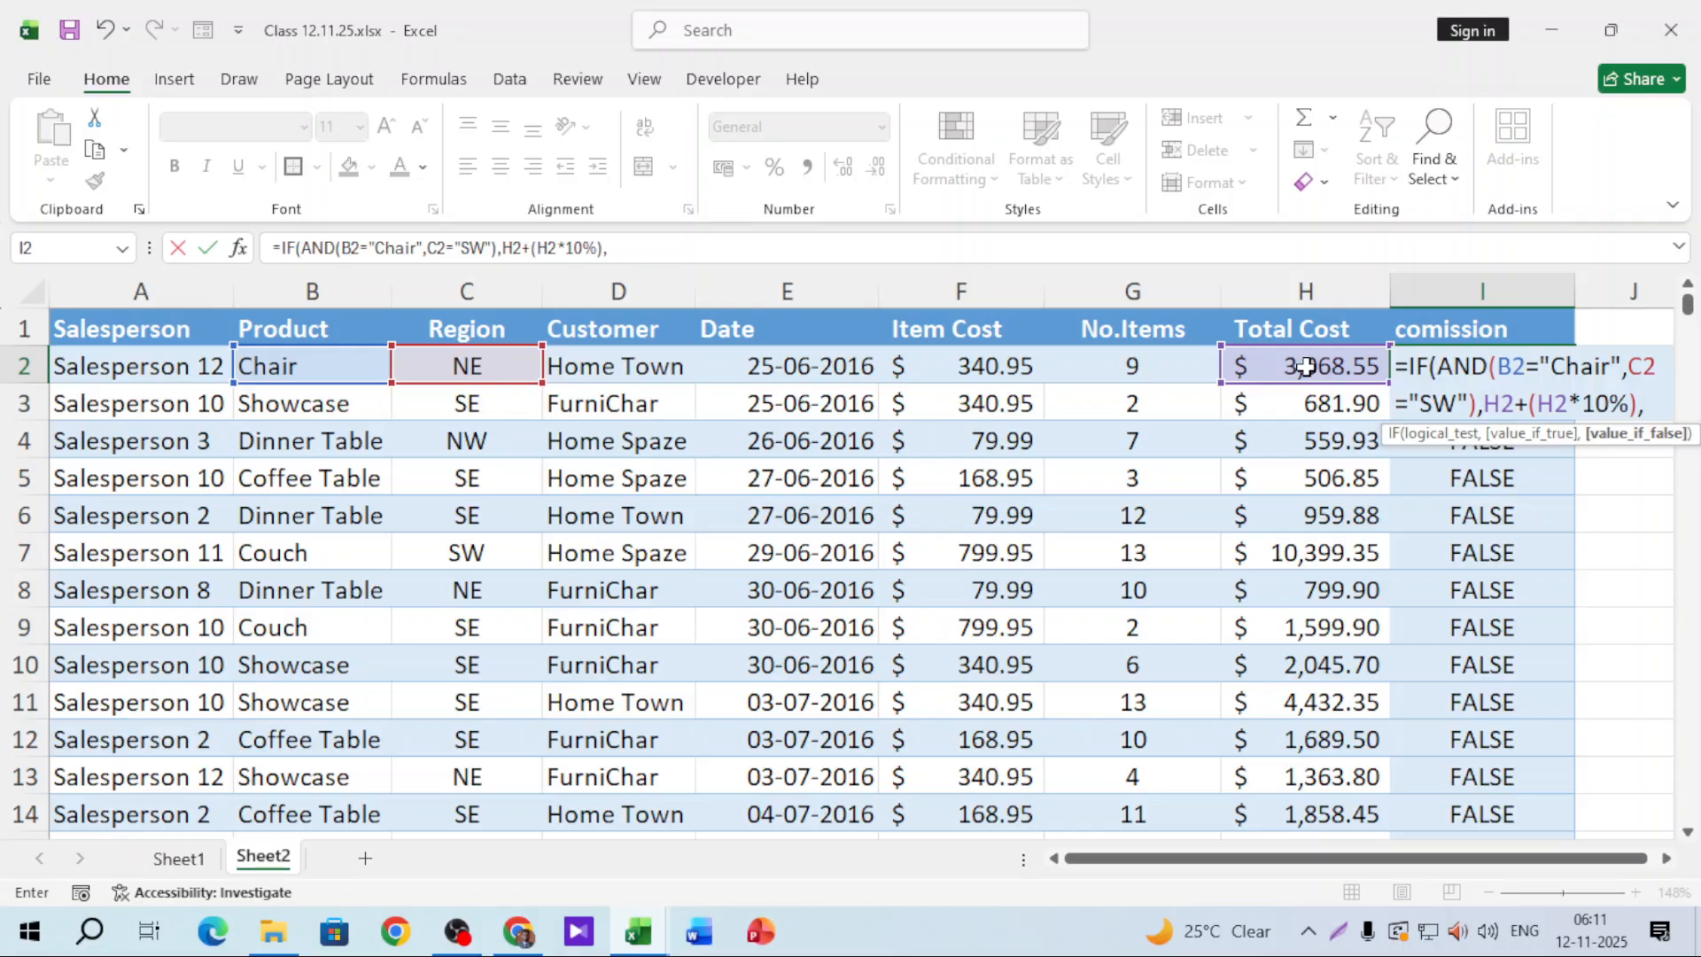
pyautogui.write('"SW")')
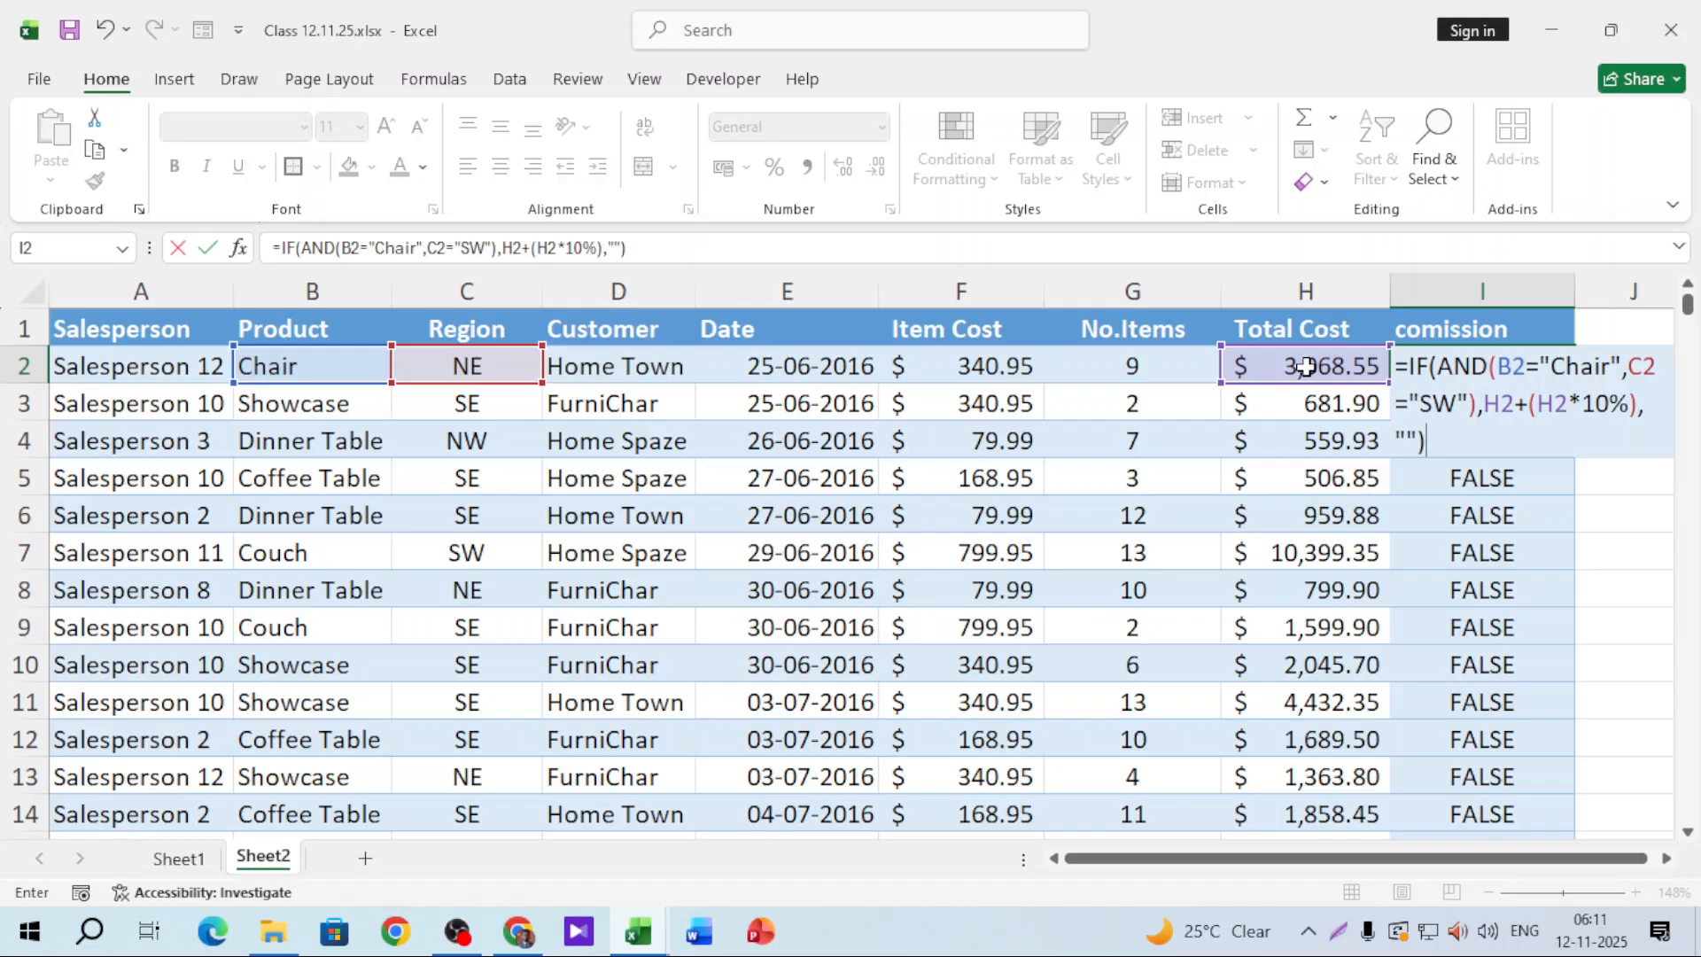
pyautogui.press('Return')
pyautogui.click(1539, 337)
# Step: Fill the IF(AND) formula down column I and verify row 18 shows 5250.63 for Chair in SW
pyautogui.click(1559, 368)
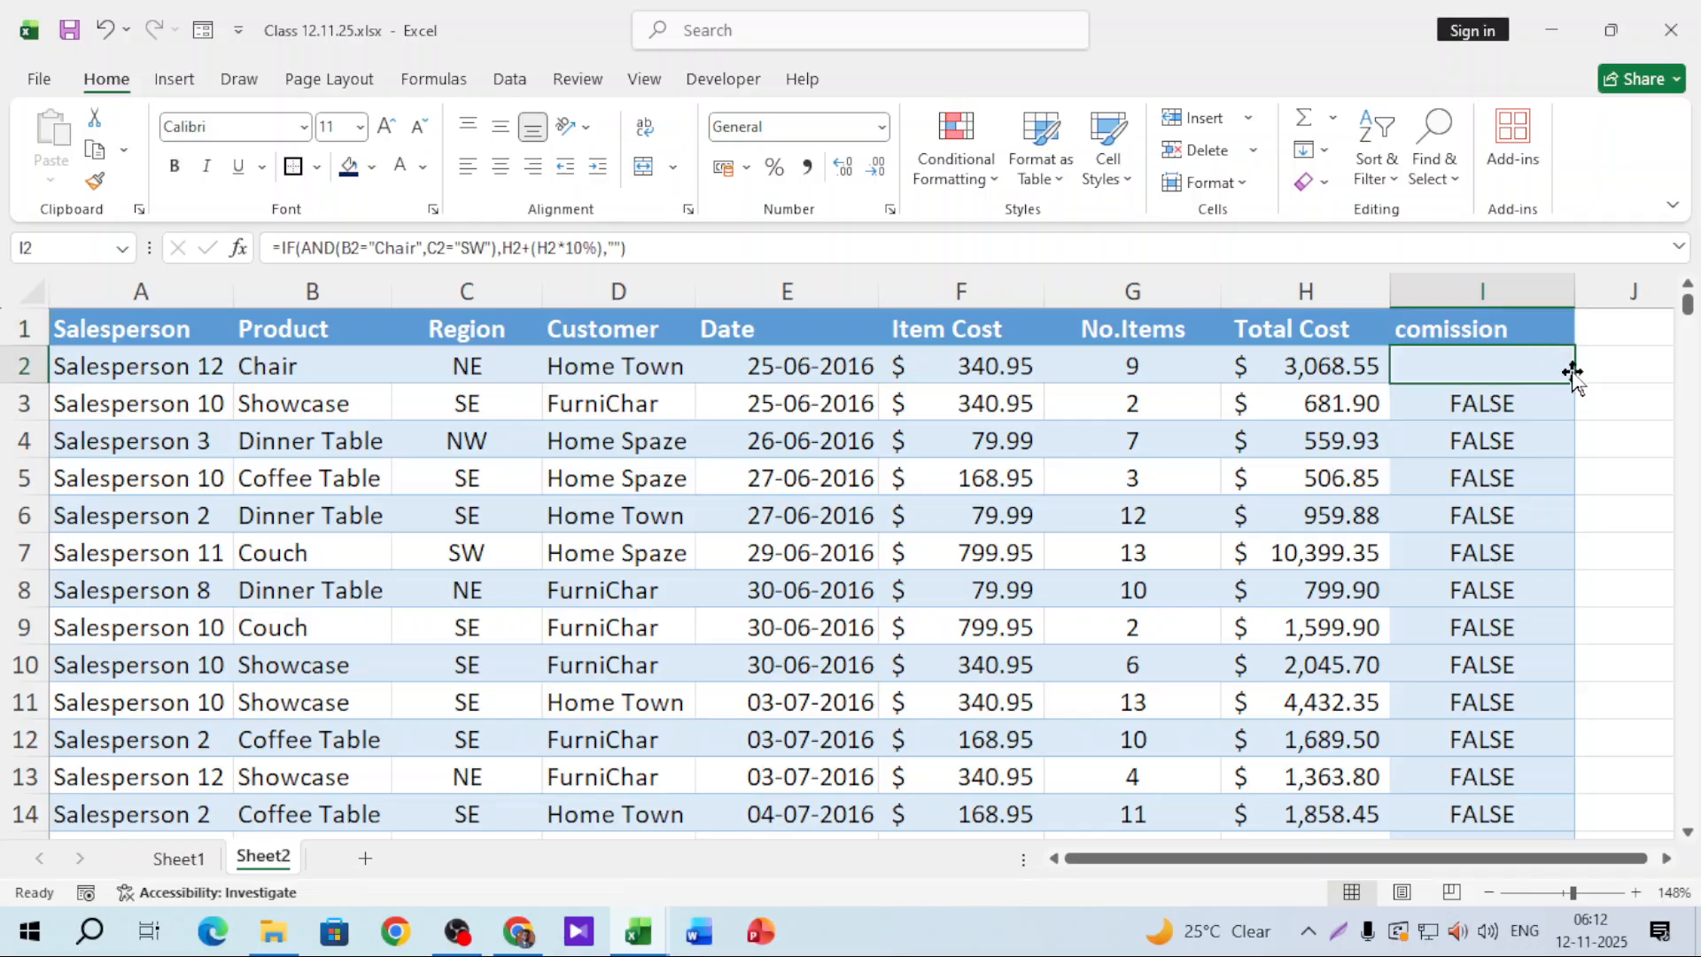
pyautogui.doubleClick(1572, 376)
pyautogui.scroll(-3, 1650, 370)
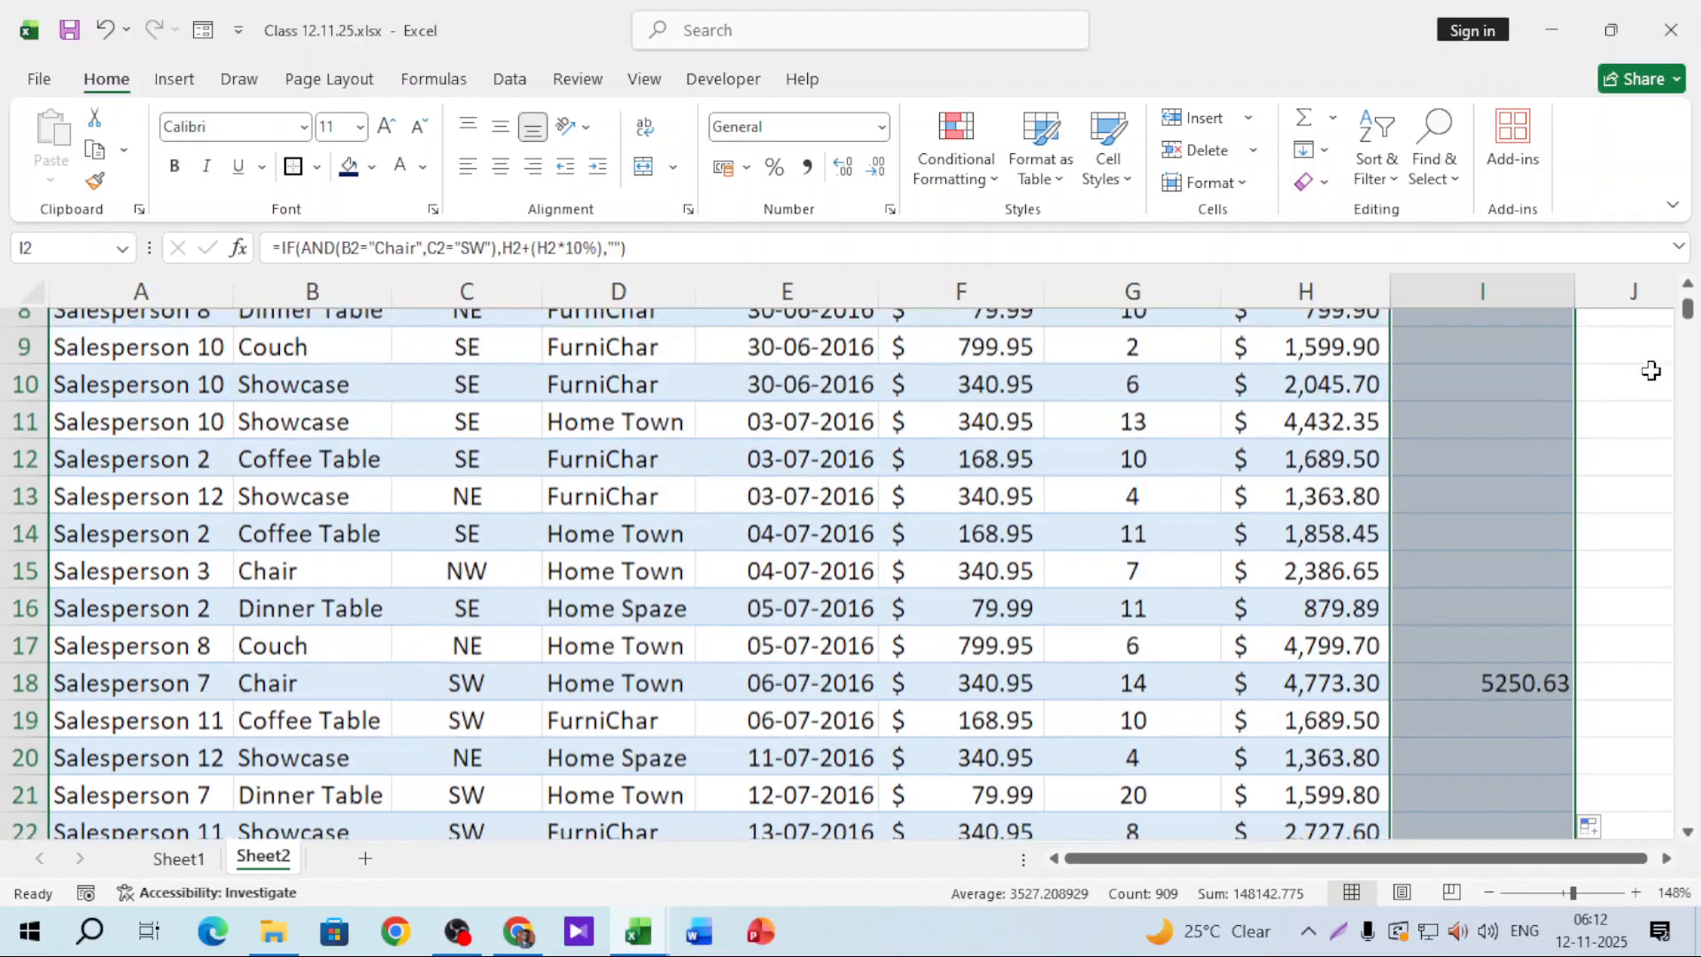
pyautogui.click(1491, 624)
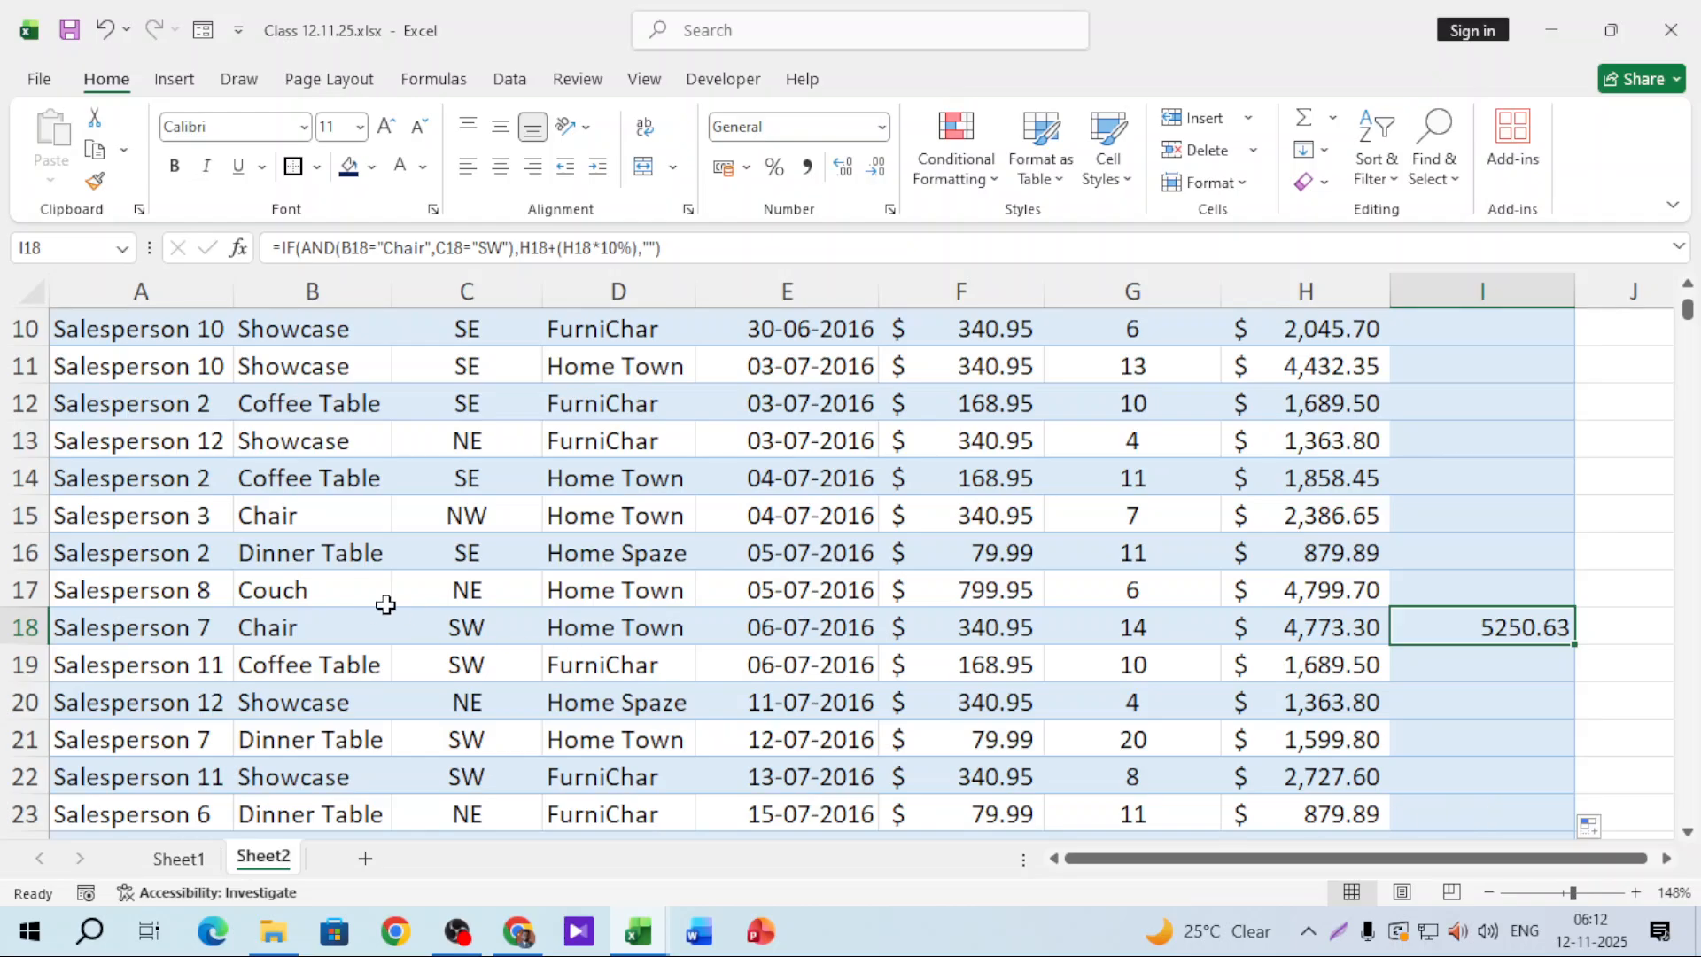
pyautogui.click(363, 620)
pyautogui.click(492, 631)
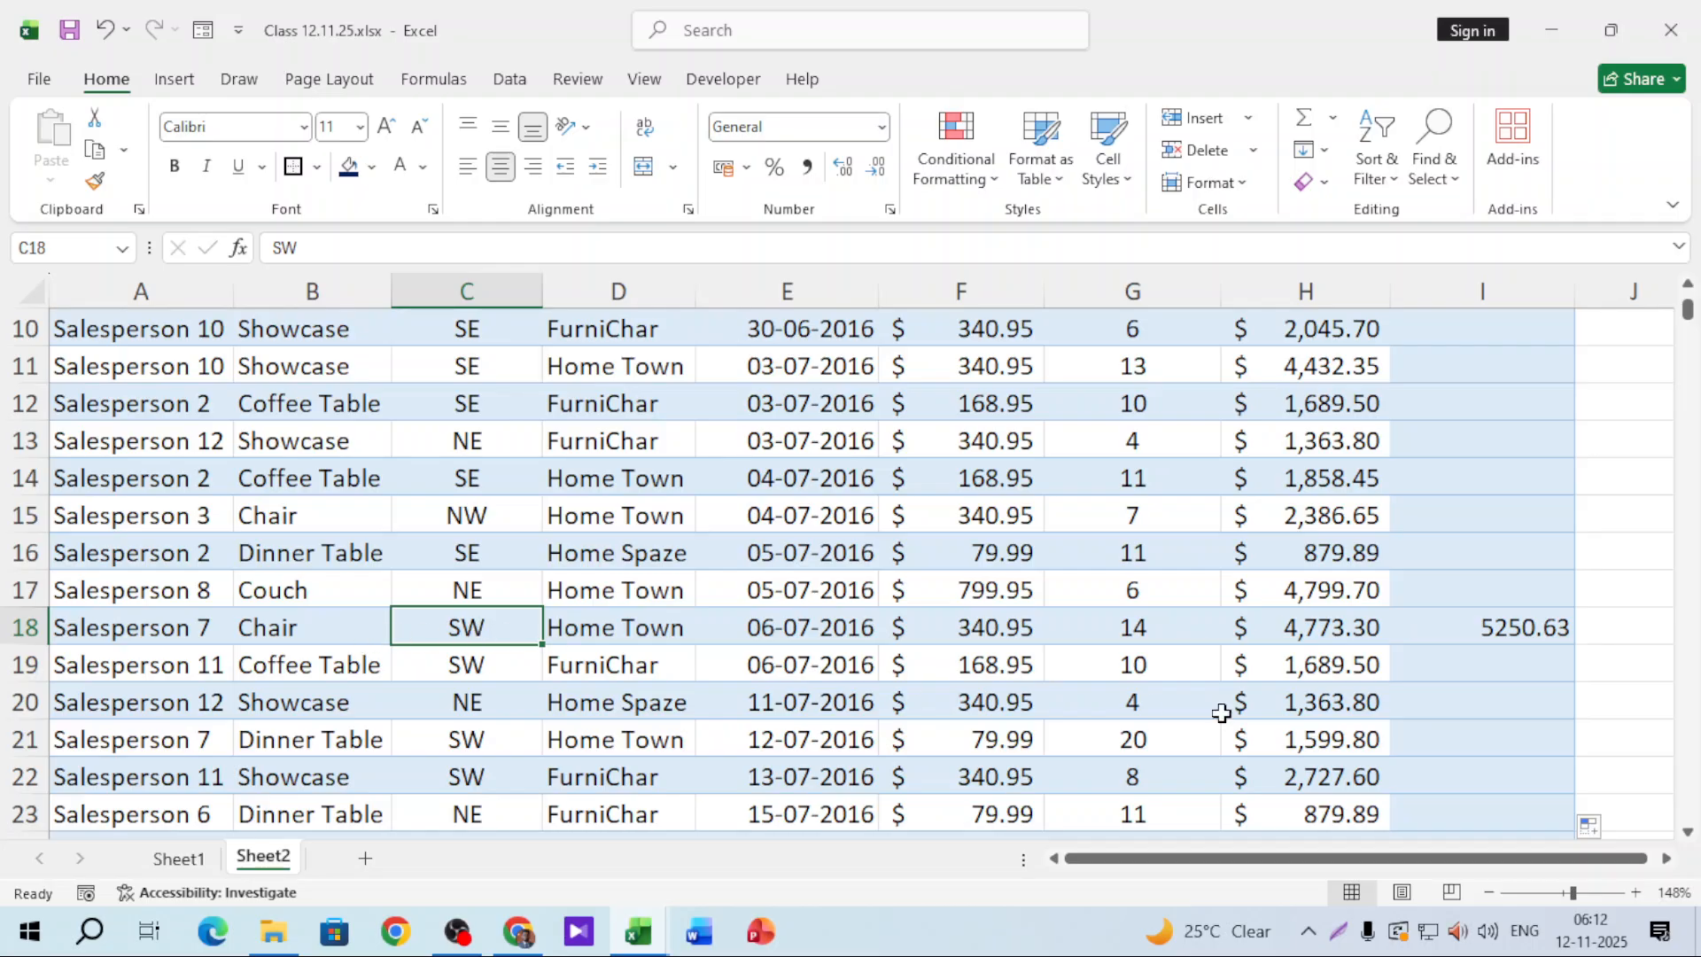
pyautogui.click(1486, 637)
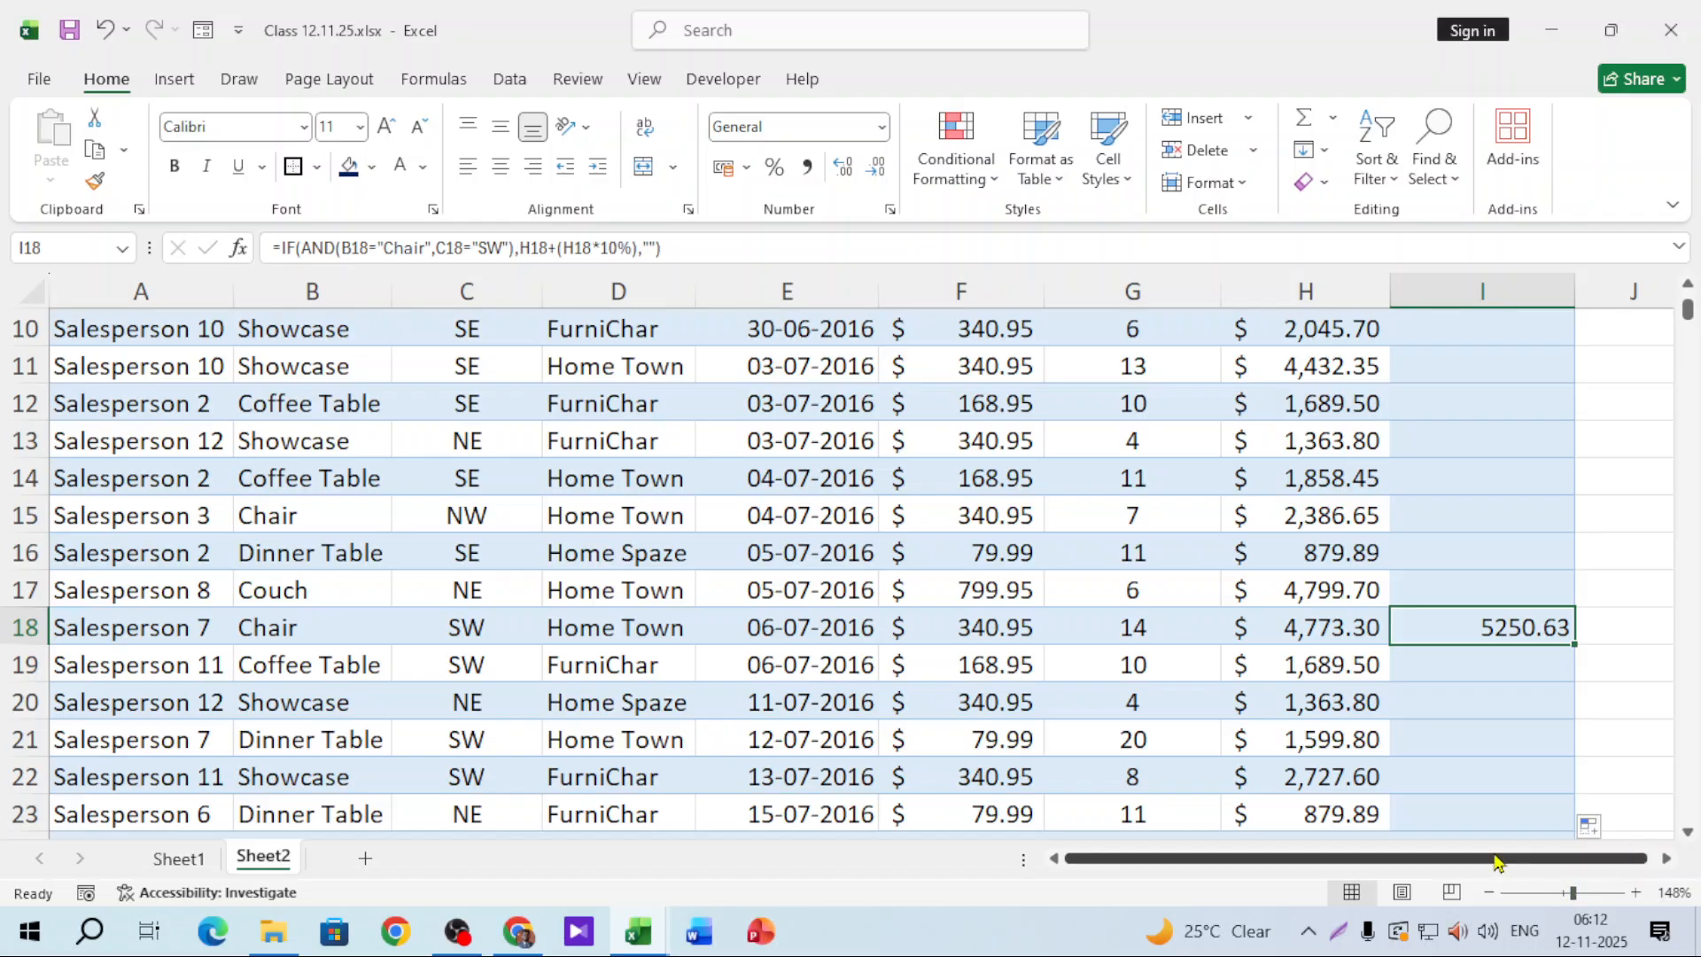
pyautogui.scroll(-7, 1557, 663)
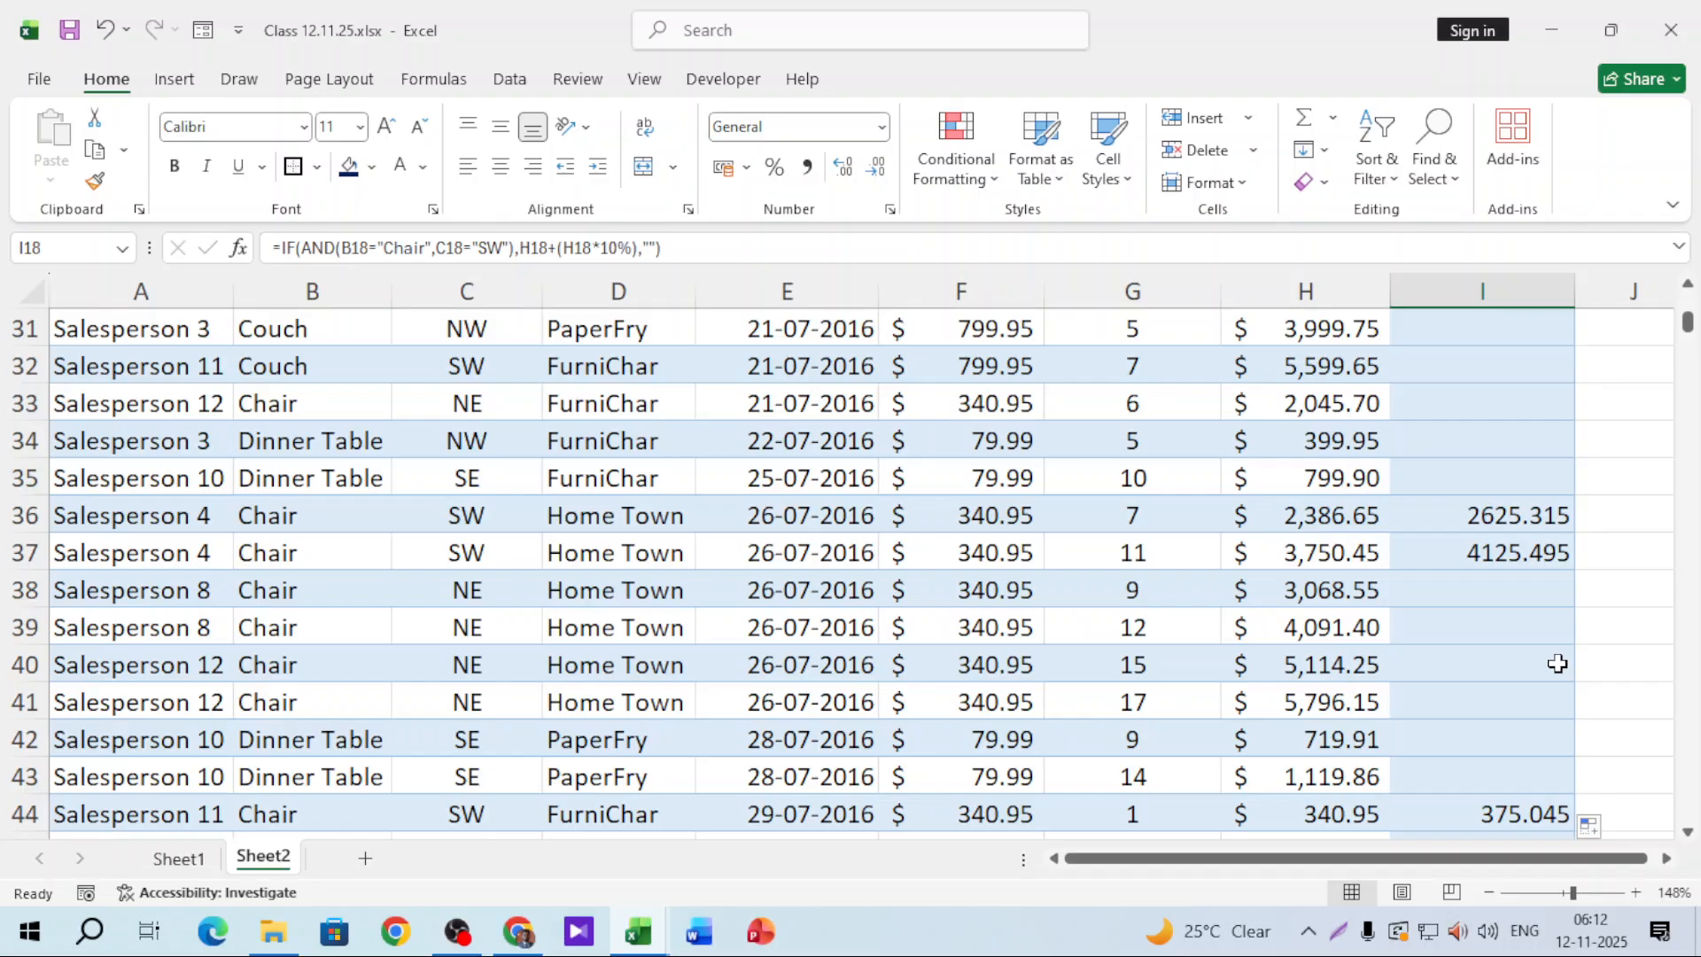
pyautogui.scroll(-4, 1557, 663)
pyautogui.scroll(-3, 1558, 662)
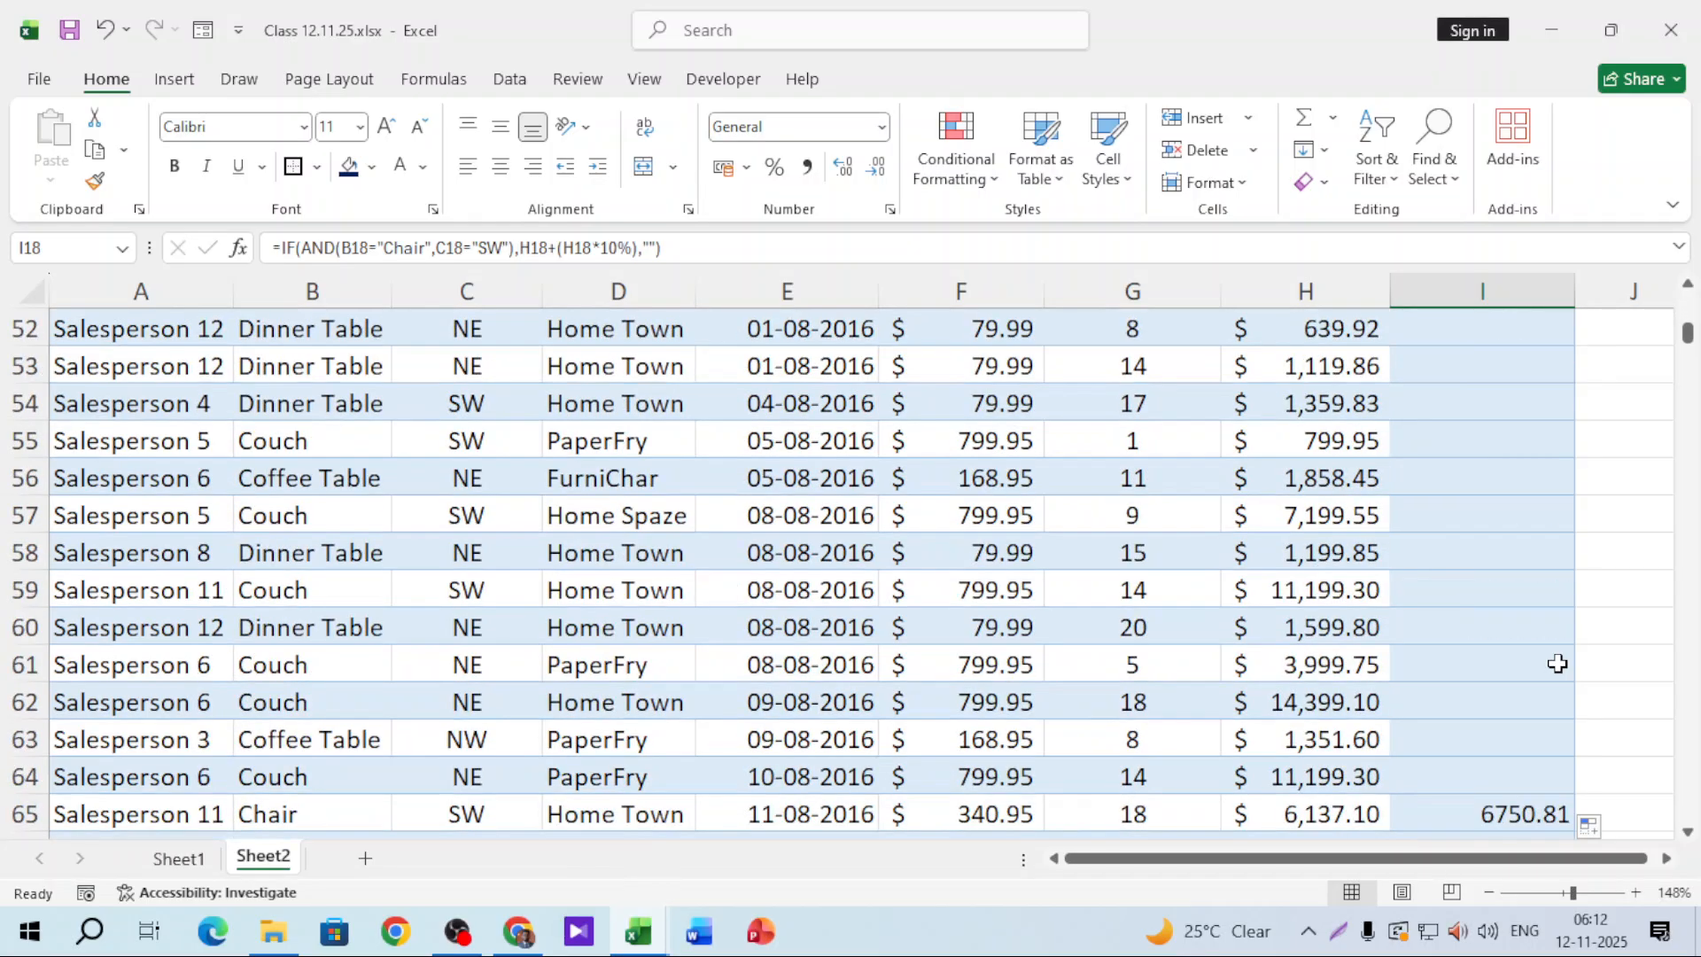
pyautogui.scroll(17, 1558, 663)
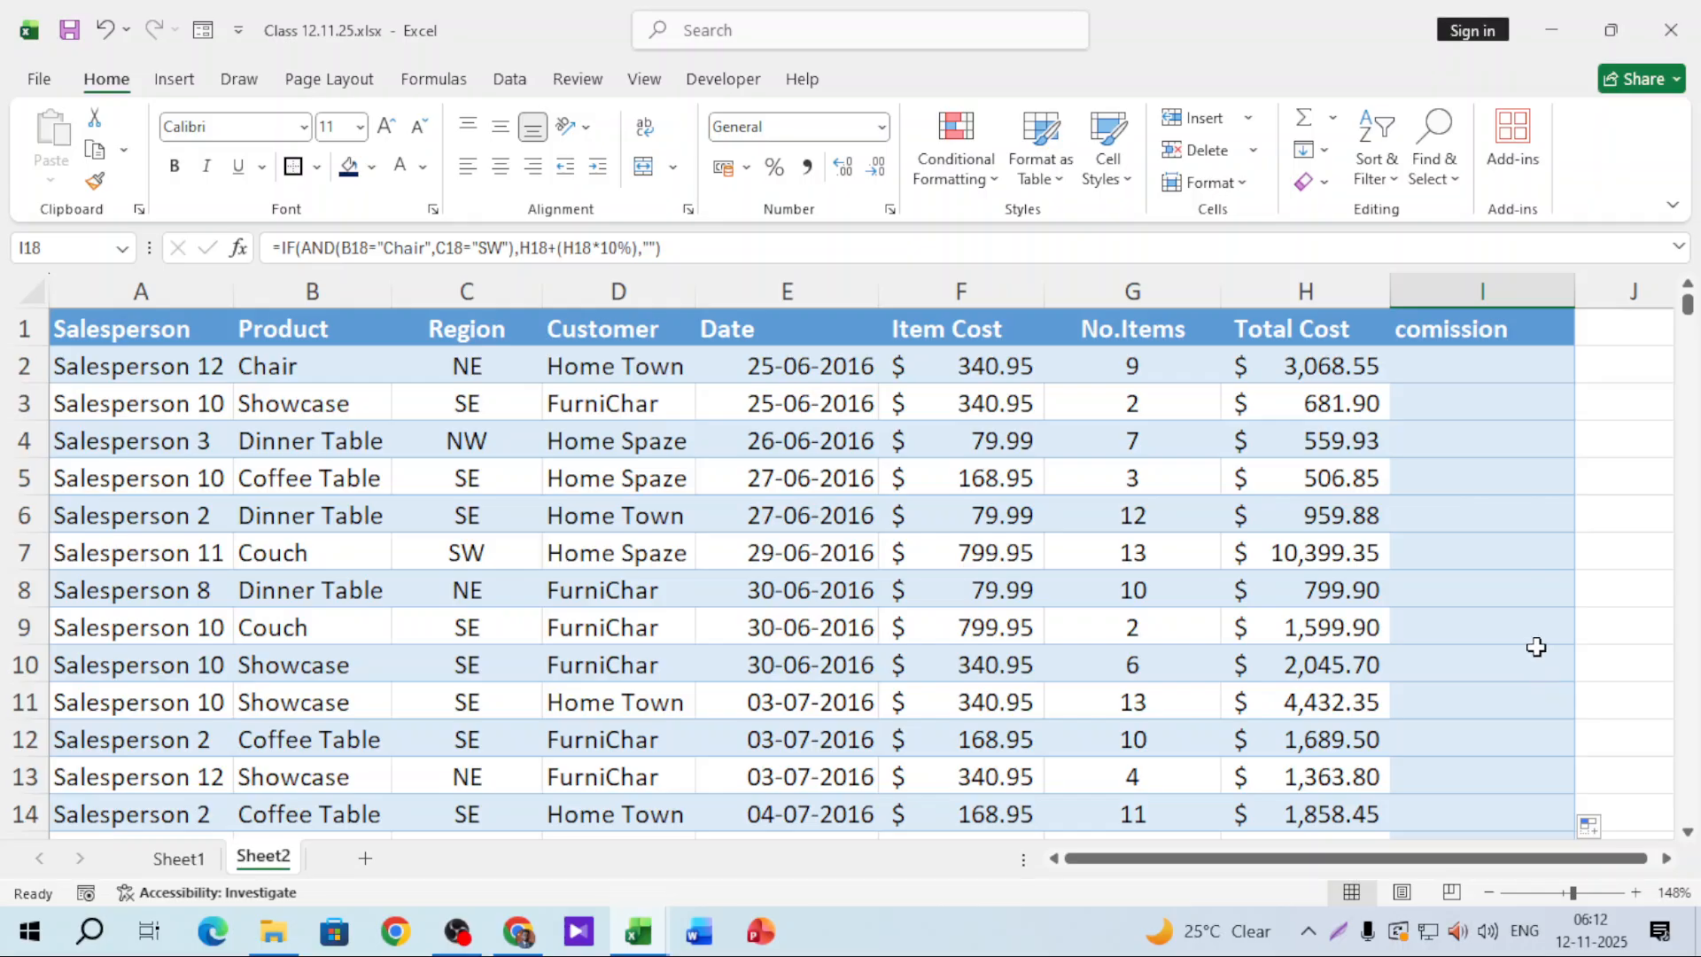
pyautogui.click(1505, 370)
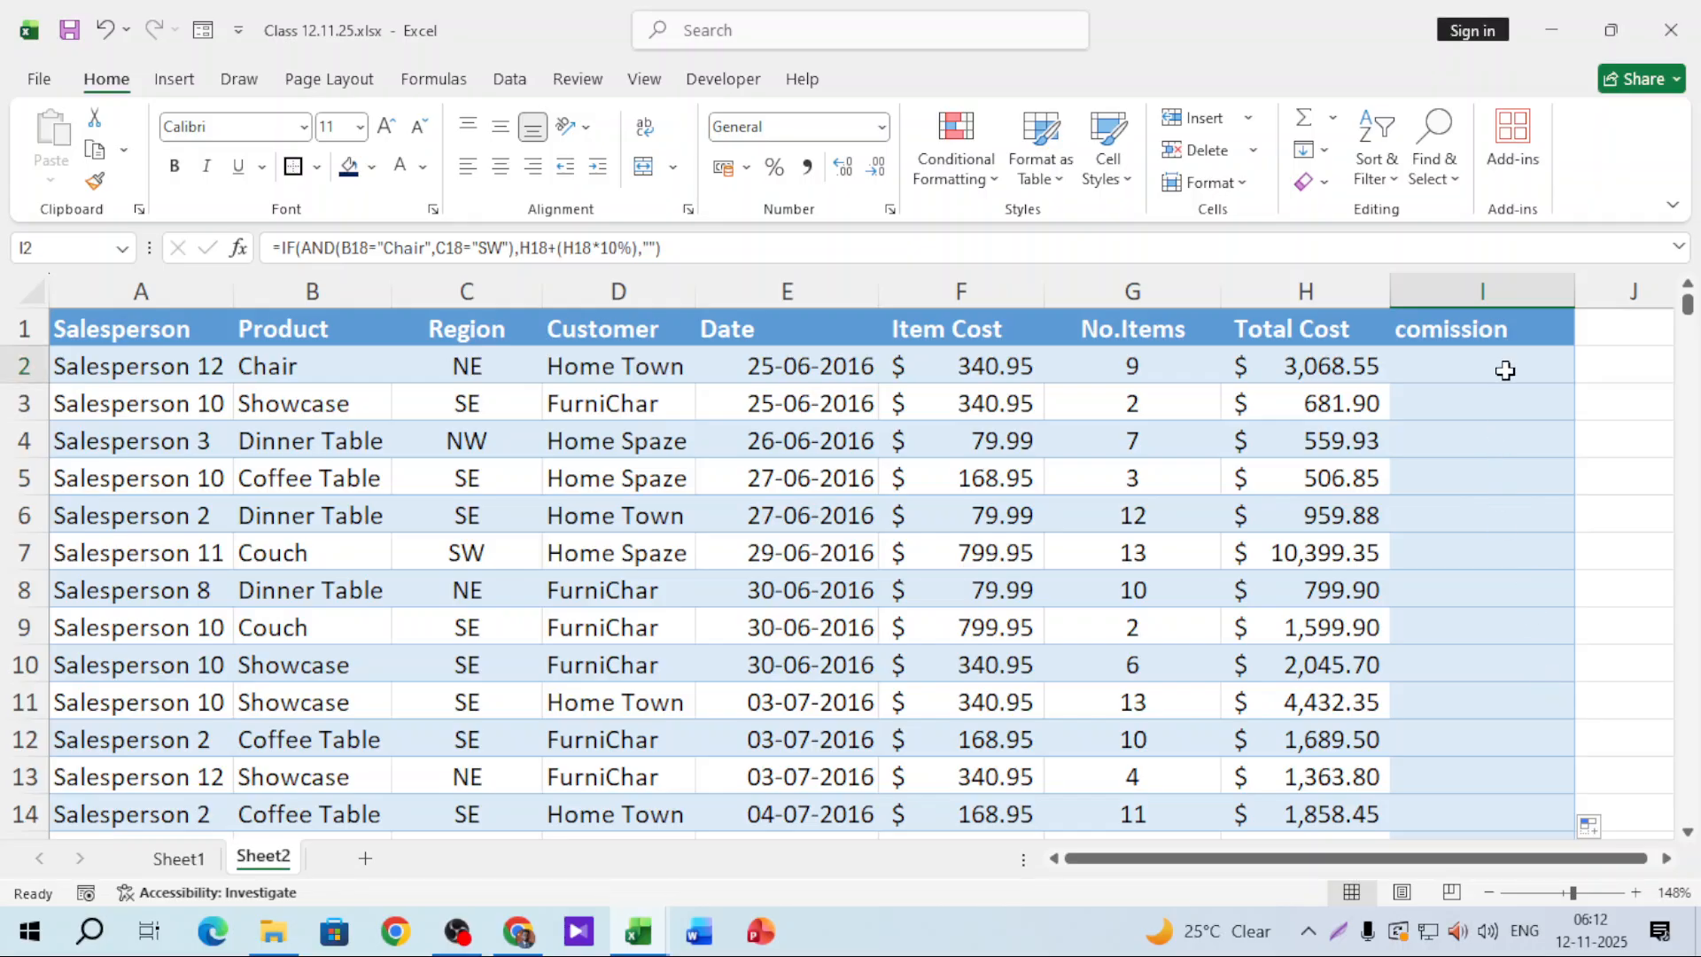
# Step: Clear all formulas from the commission column, I2 down to the last row
pyautogui.click(81, 316)
pyautogui.click(1497, 363)
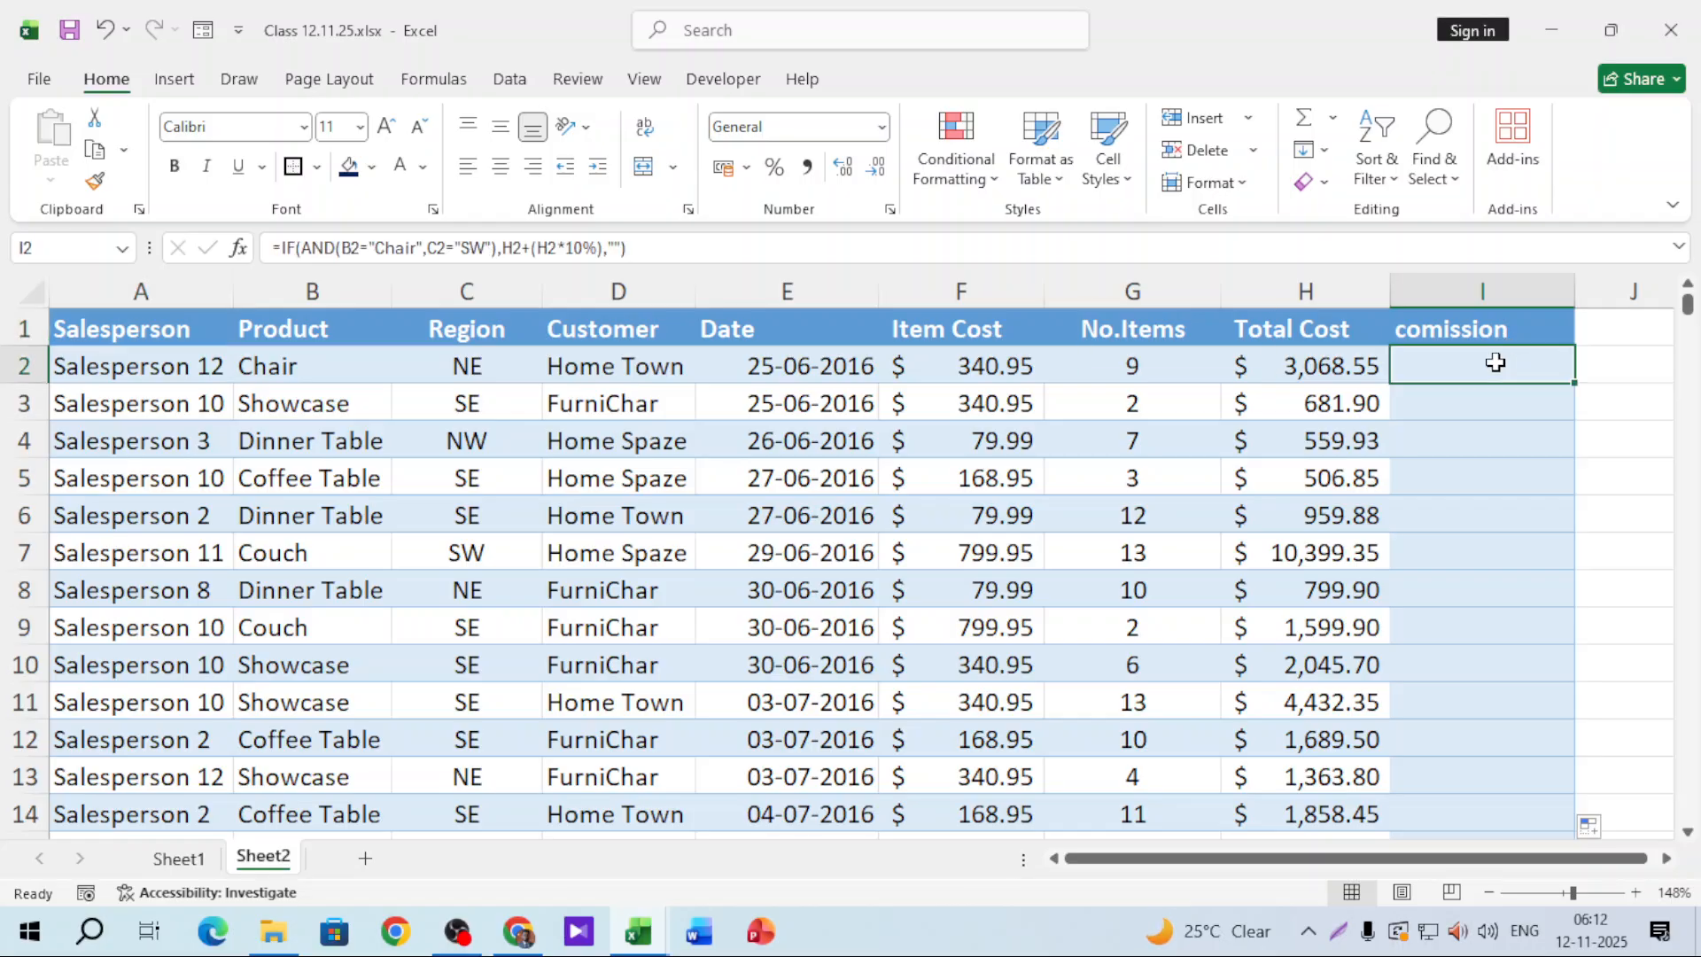
pyautogui.press('Delete')
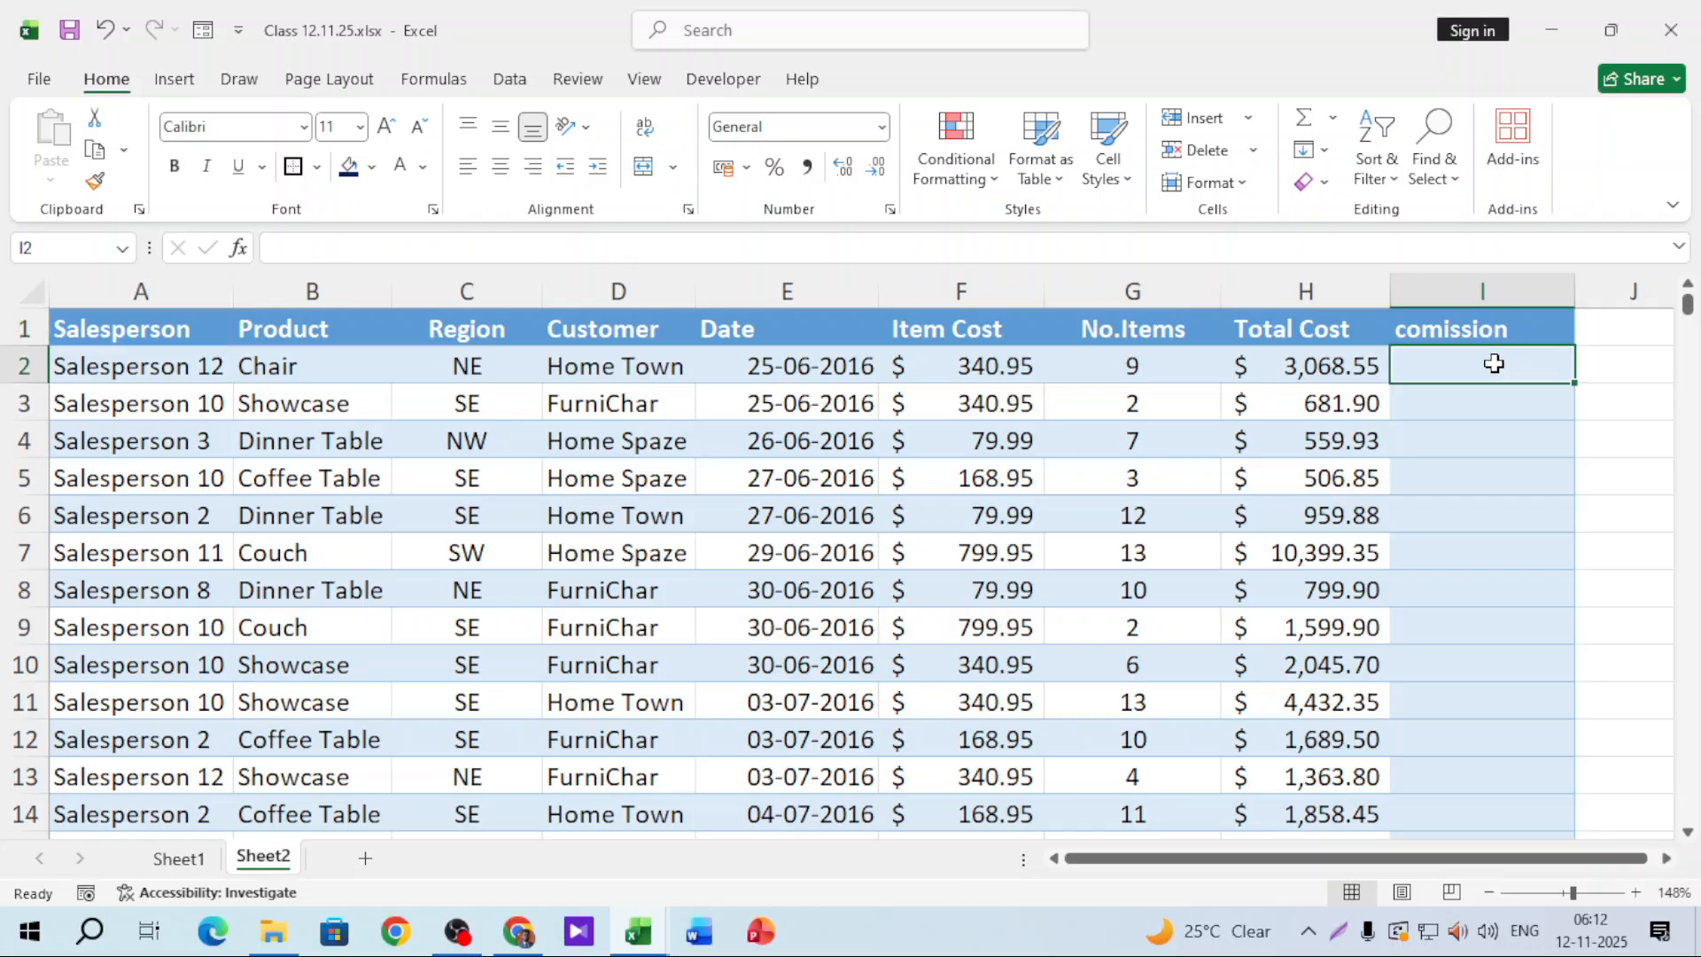
pyautogui.hotkey('shift', 'Down')
pyautogui.hotkey('ctrl', 'shift', 'Down')
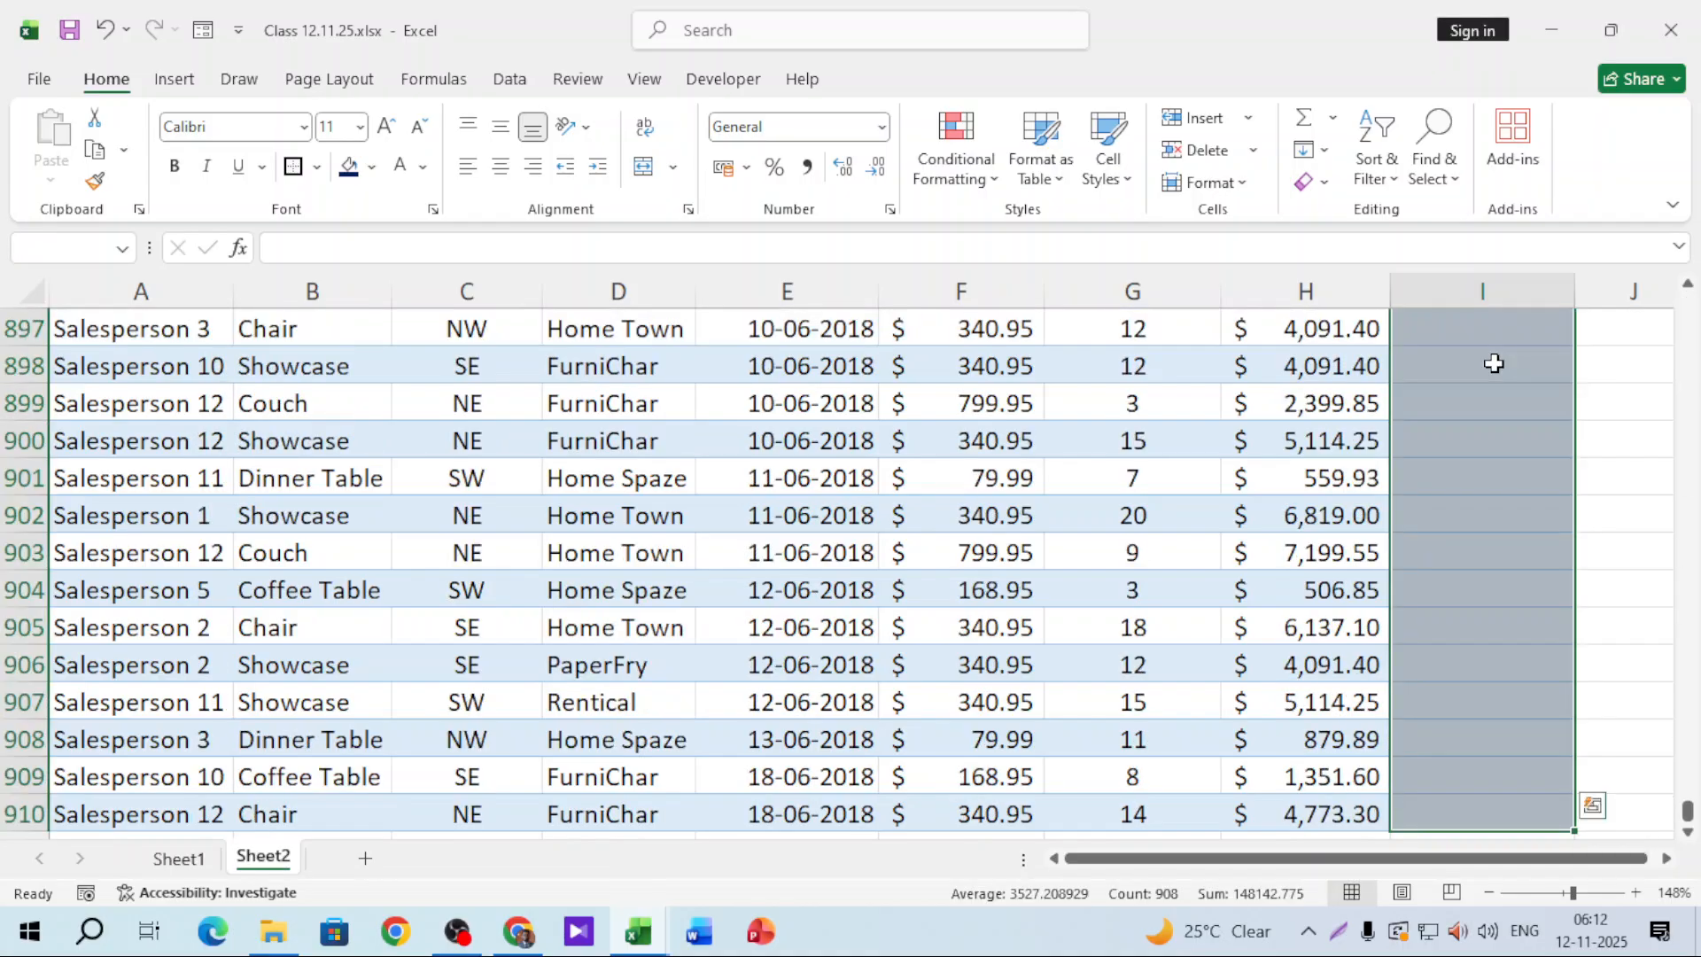
pyautogui.hotkey('ctrl', 'shift', 'Down')
pyautogui.hotkey('ctrl', 'BackSpace')
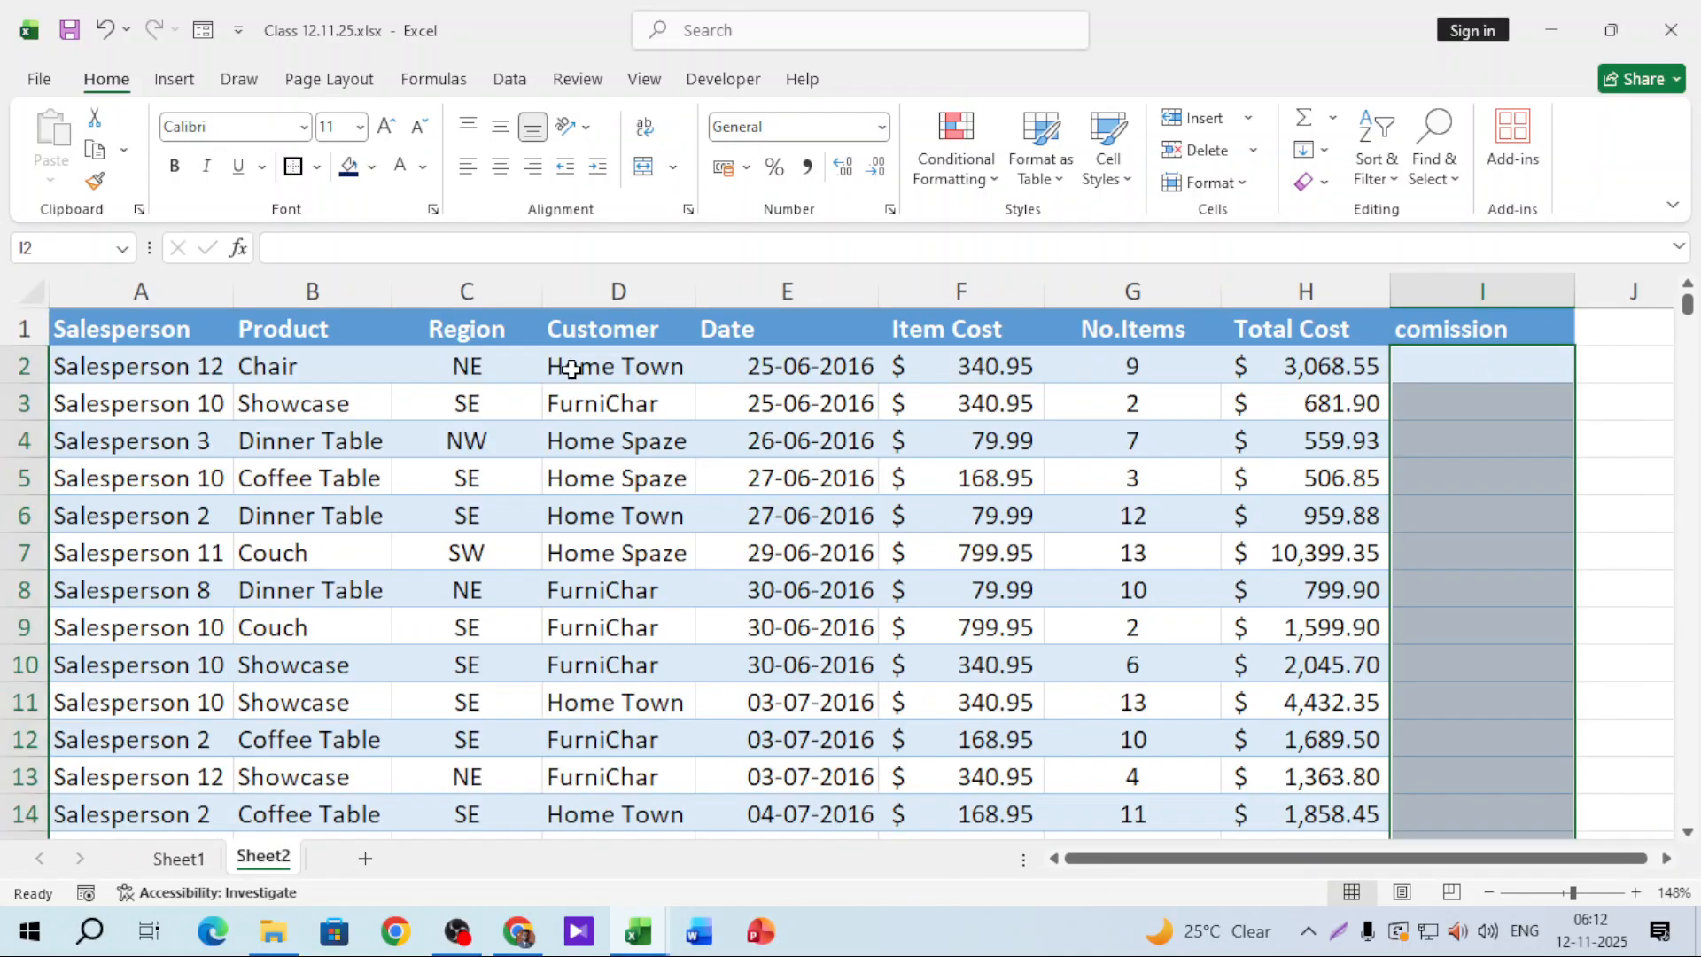
# Step: Copy the entire sales sheet, minimize the Class workbook and close pivot table batch 248
pyautogui.click(125, 328)
pyautogui.hotkey('ctrl', 'a')
pyautogui.click(467, 403)
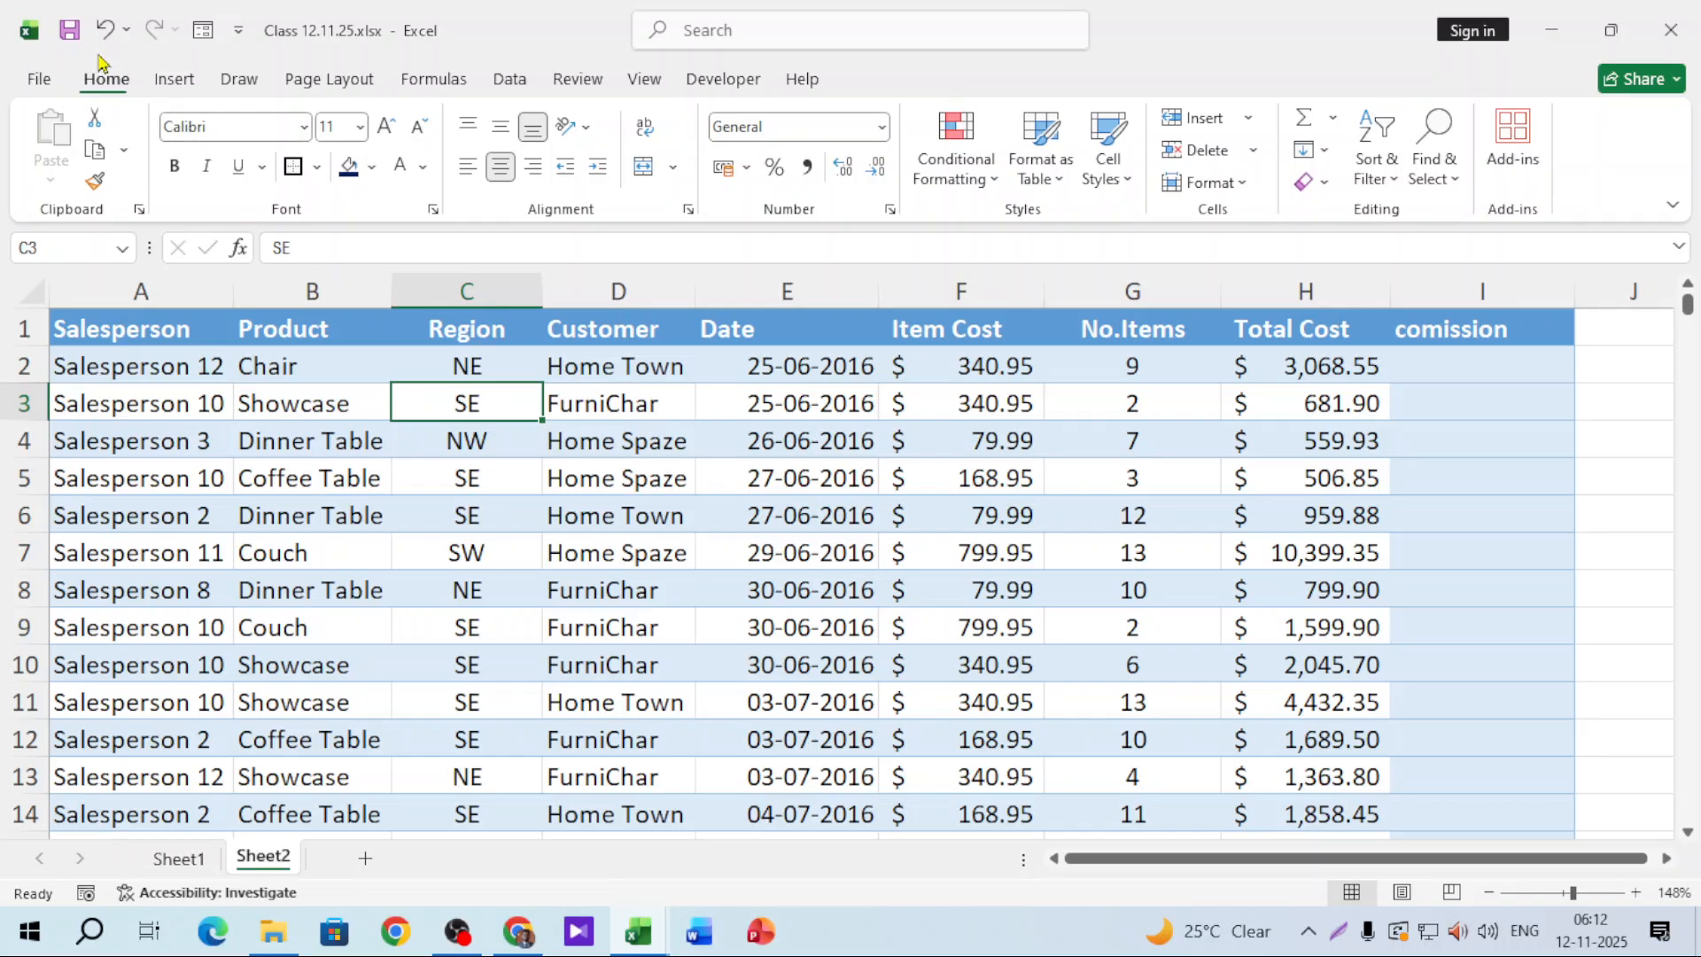
pyautogui.click(31, 288)
pyautogui.hotkey('ctrl', 'c')
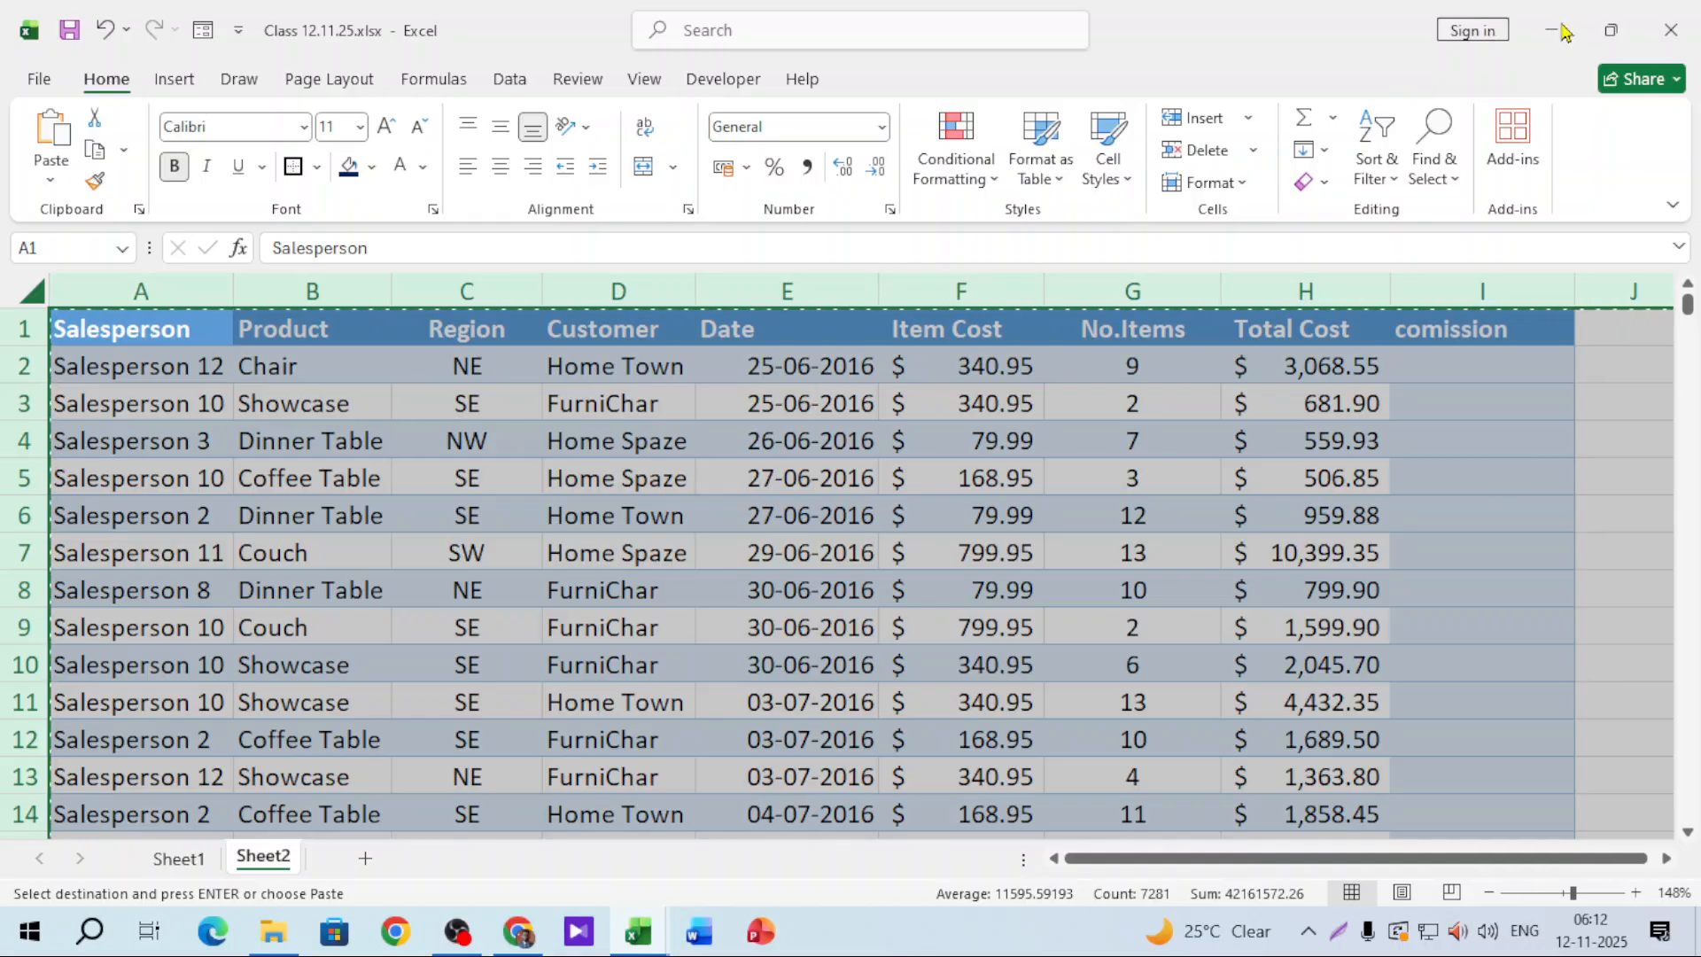
pyautogui.click(1556, 31)
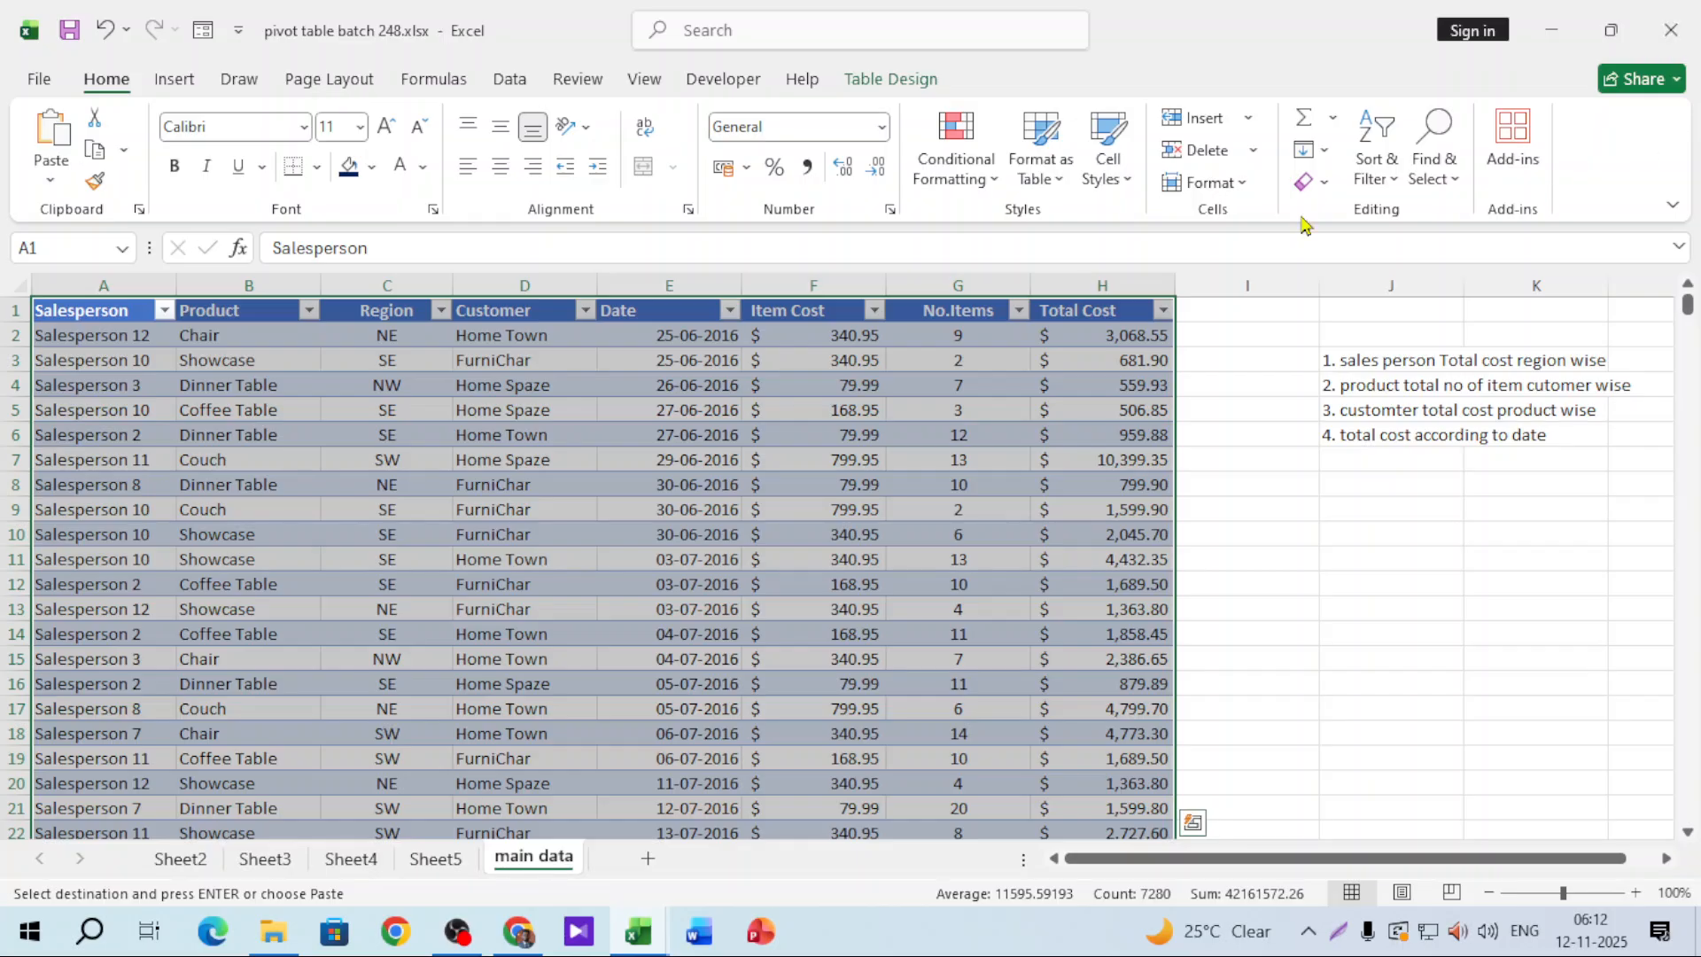
pyautogui.click(1661, 35)
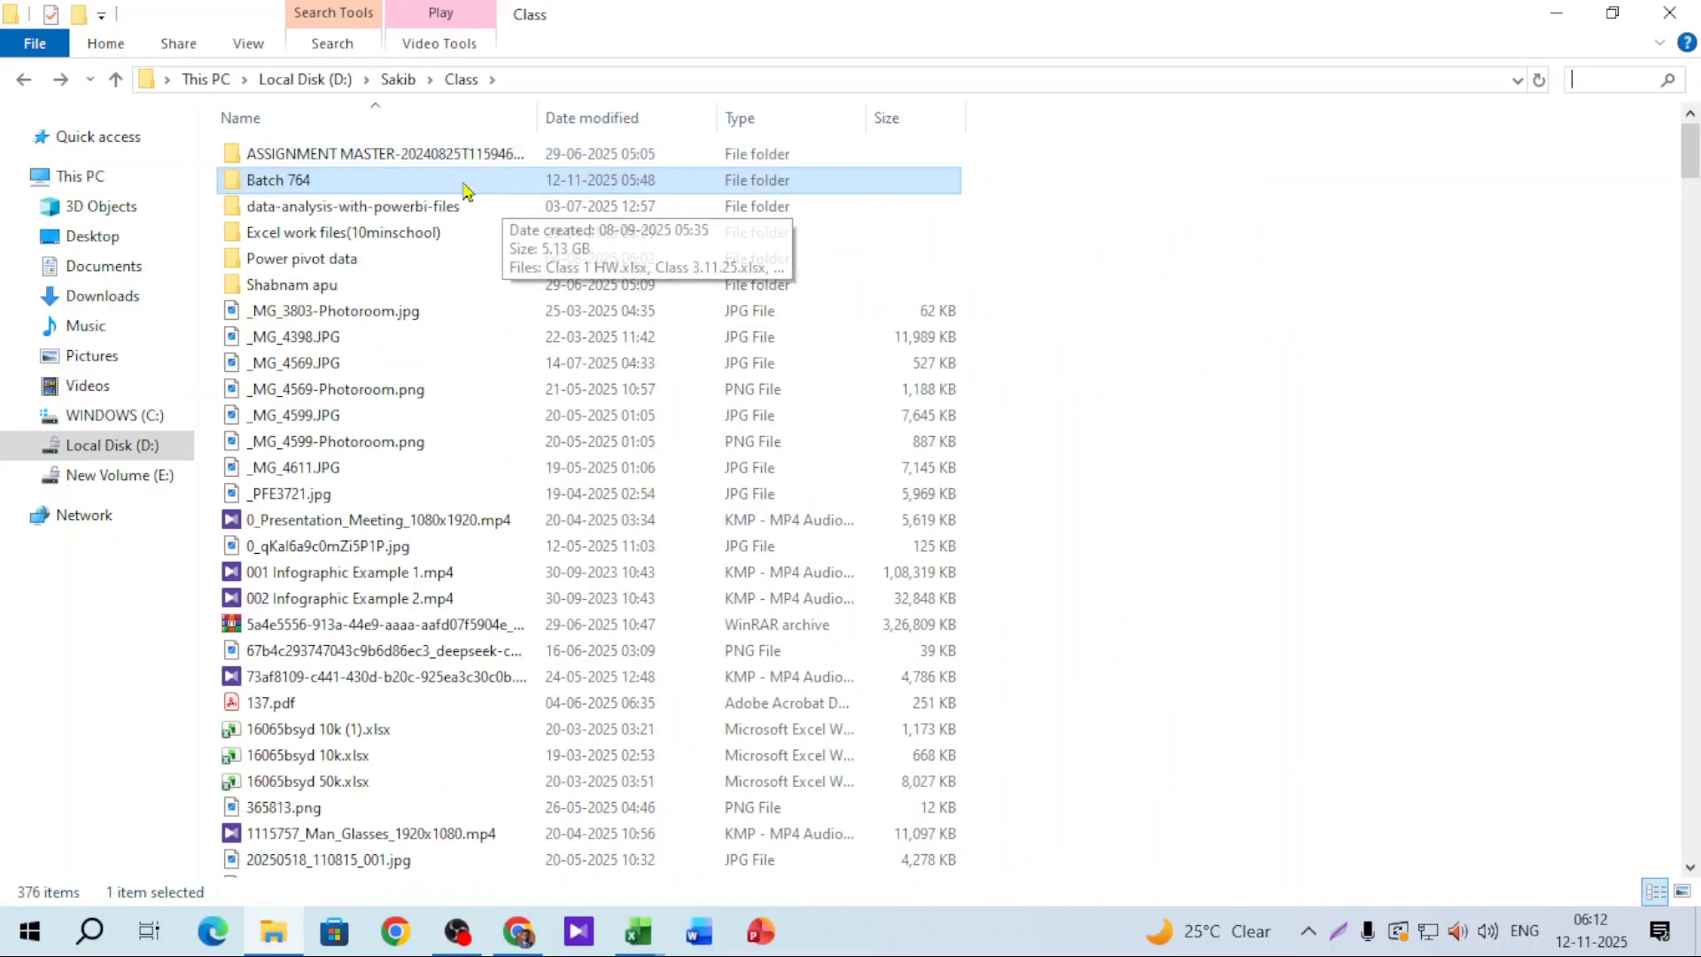
# Step: In the Batch 764 folder, create a blank Excel workbook named CW2_12.11.25.xlsx
pyautogui.doubleClick(461, 181)
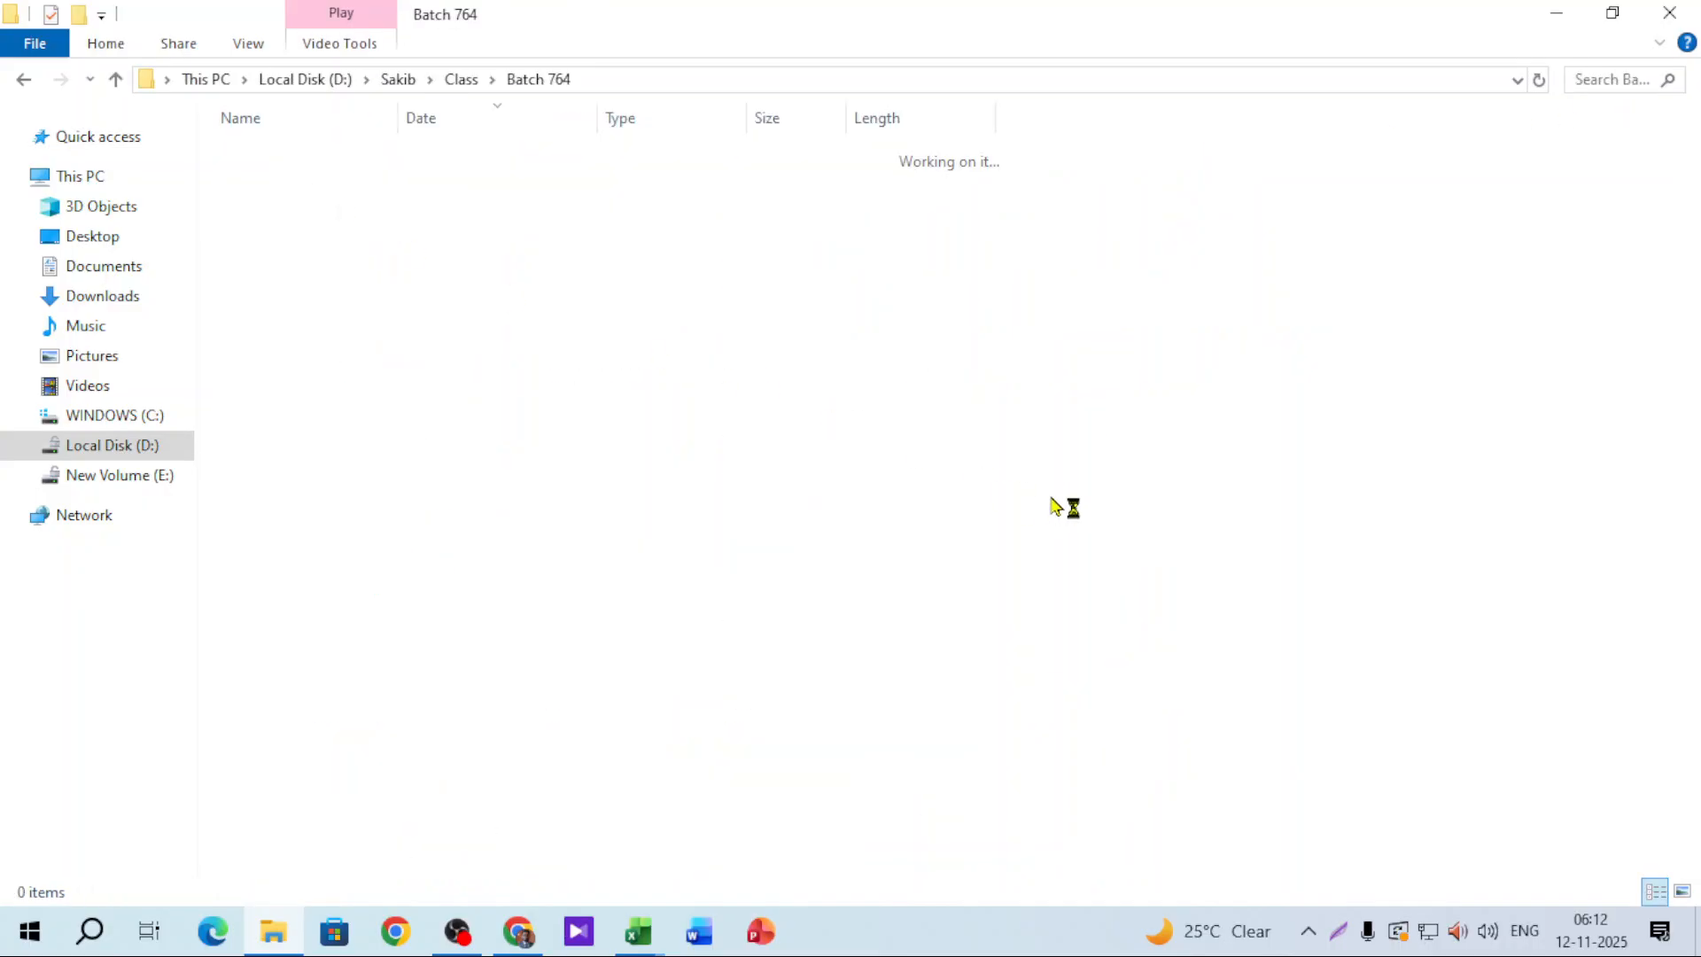
pyautogui.rightClick(1072, 376)
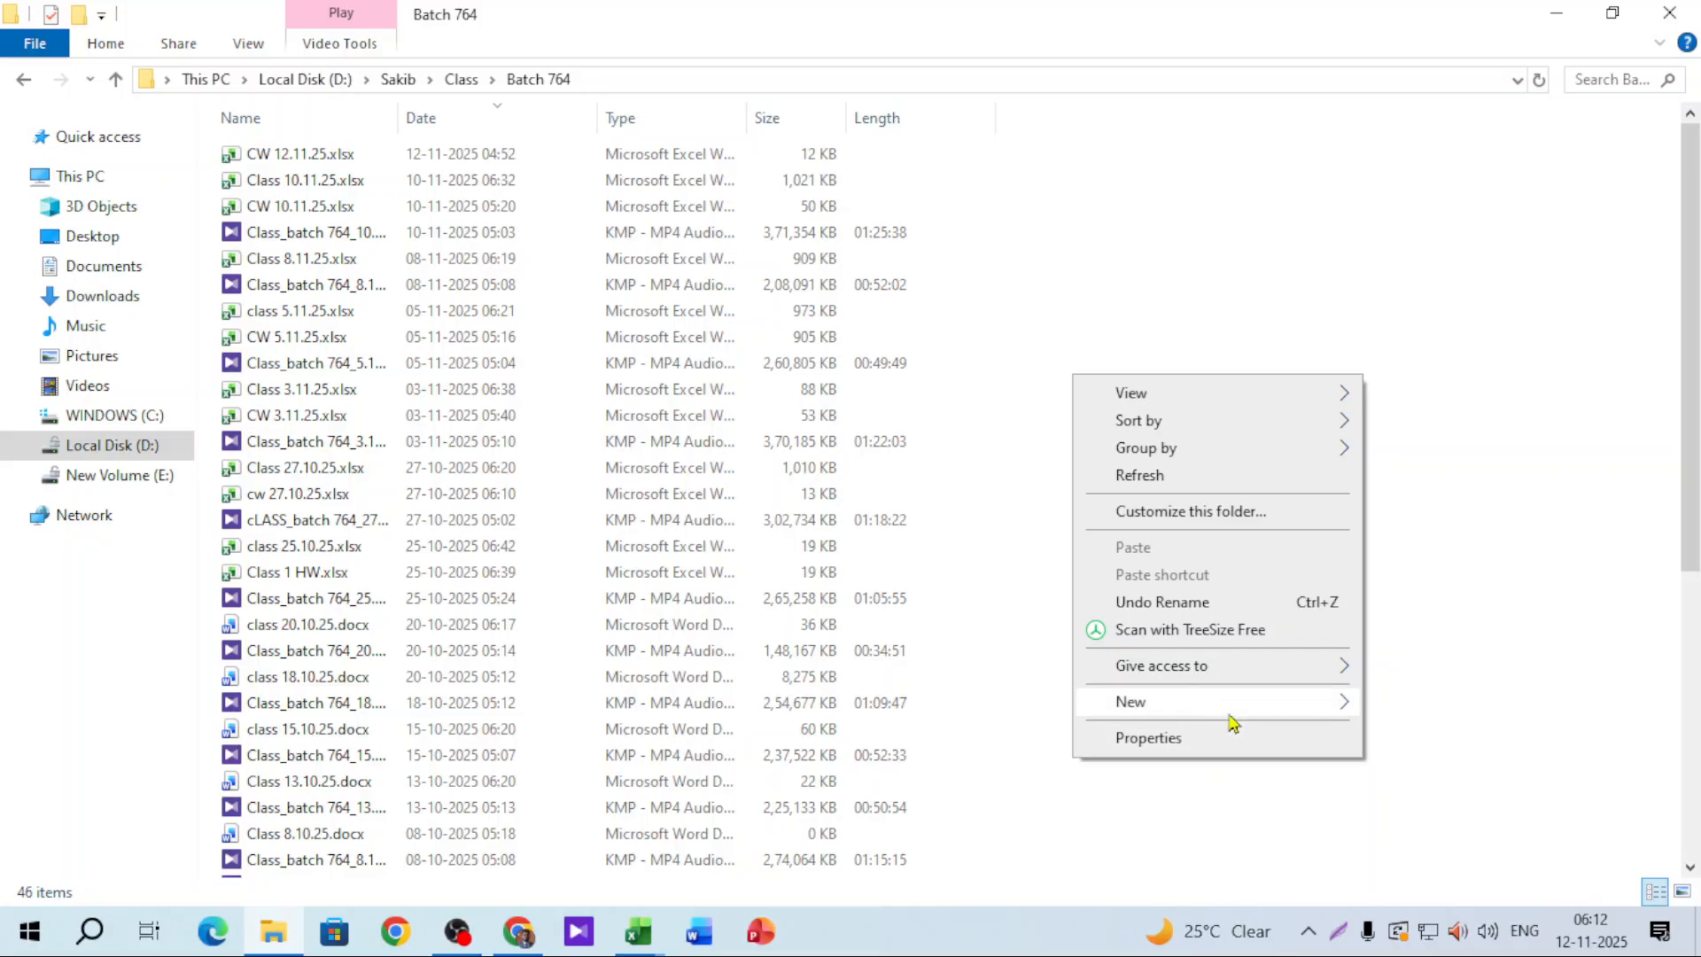
pyautogui.moveTo(1228, 716)
pyautogui.click(878, 671)
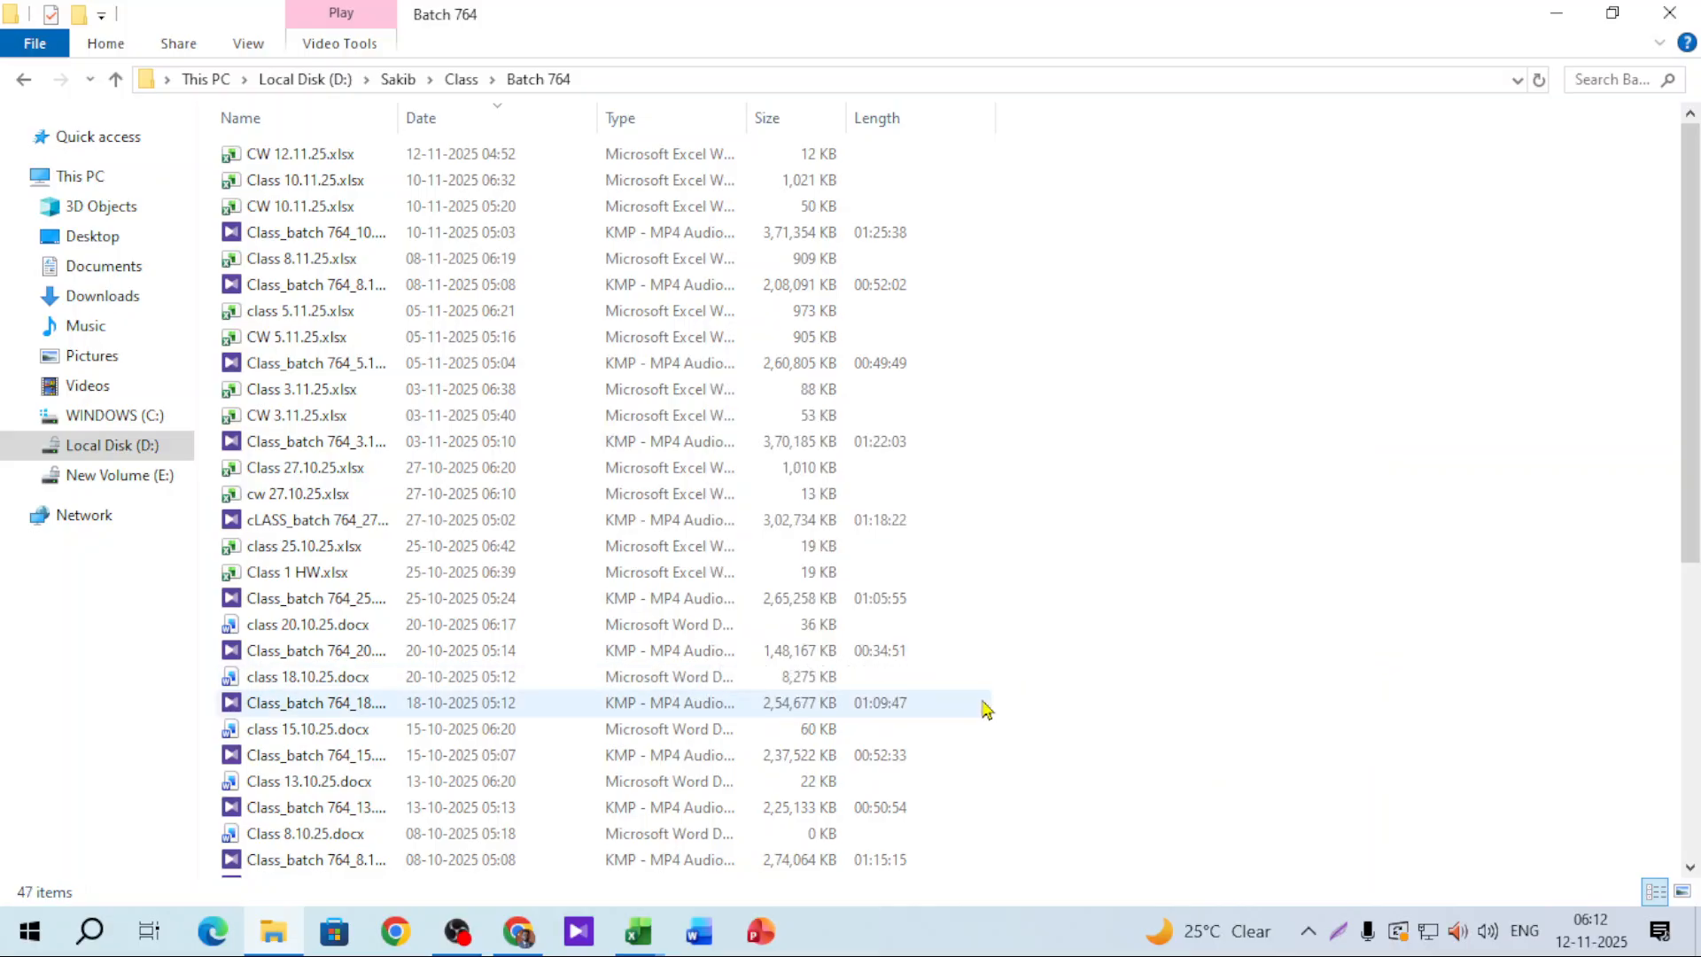
pyautogui.write('C')
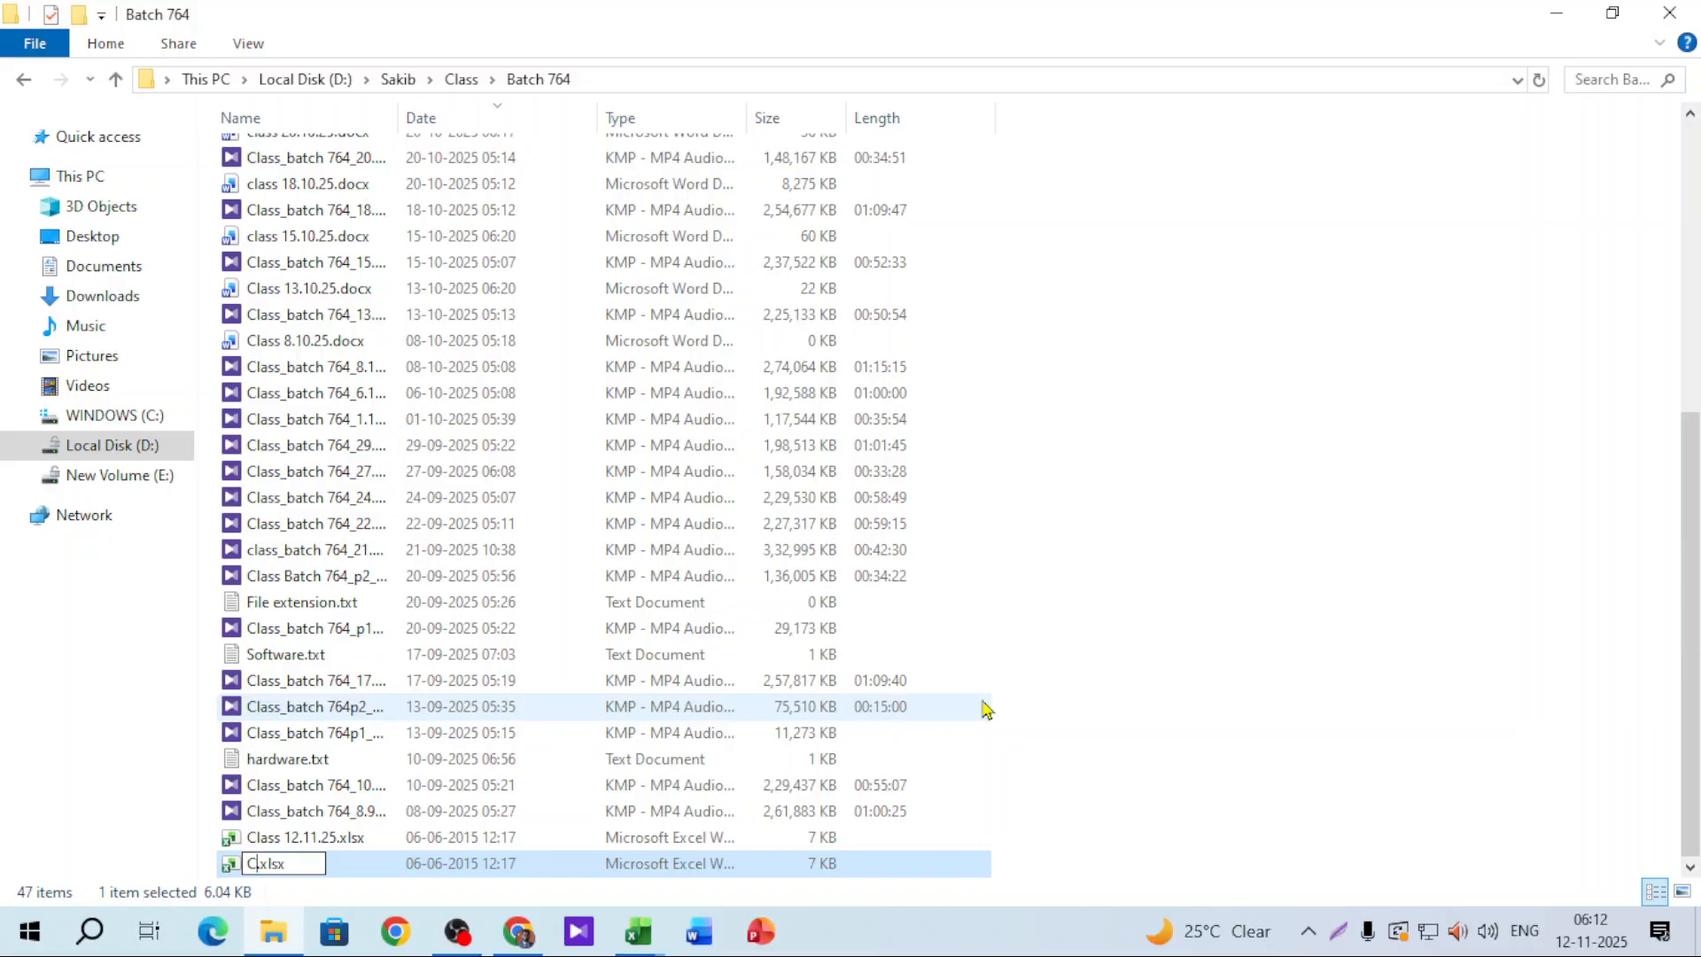
pyautogui.write('W 1')
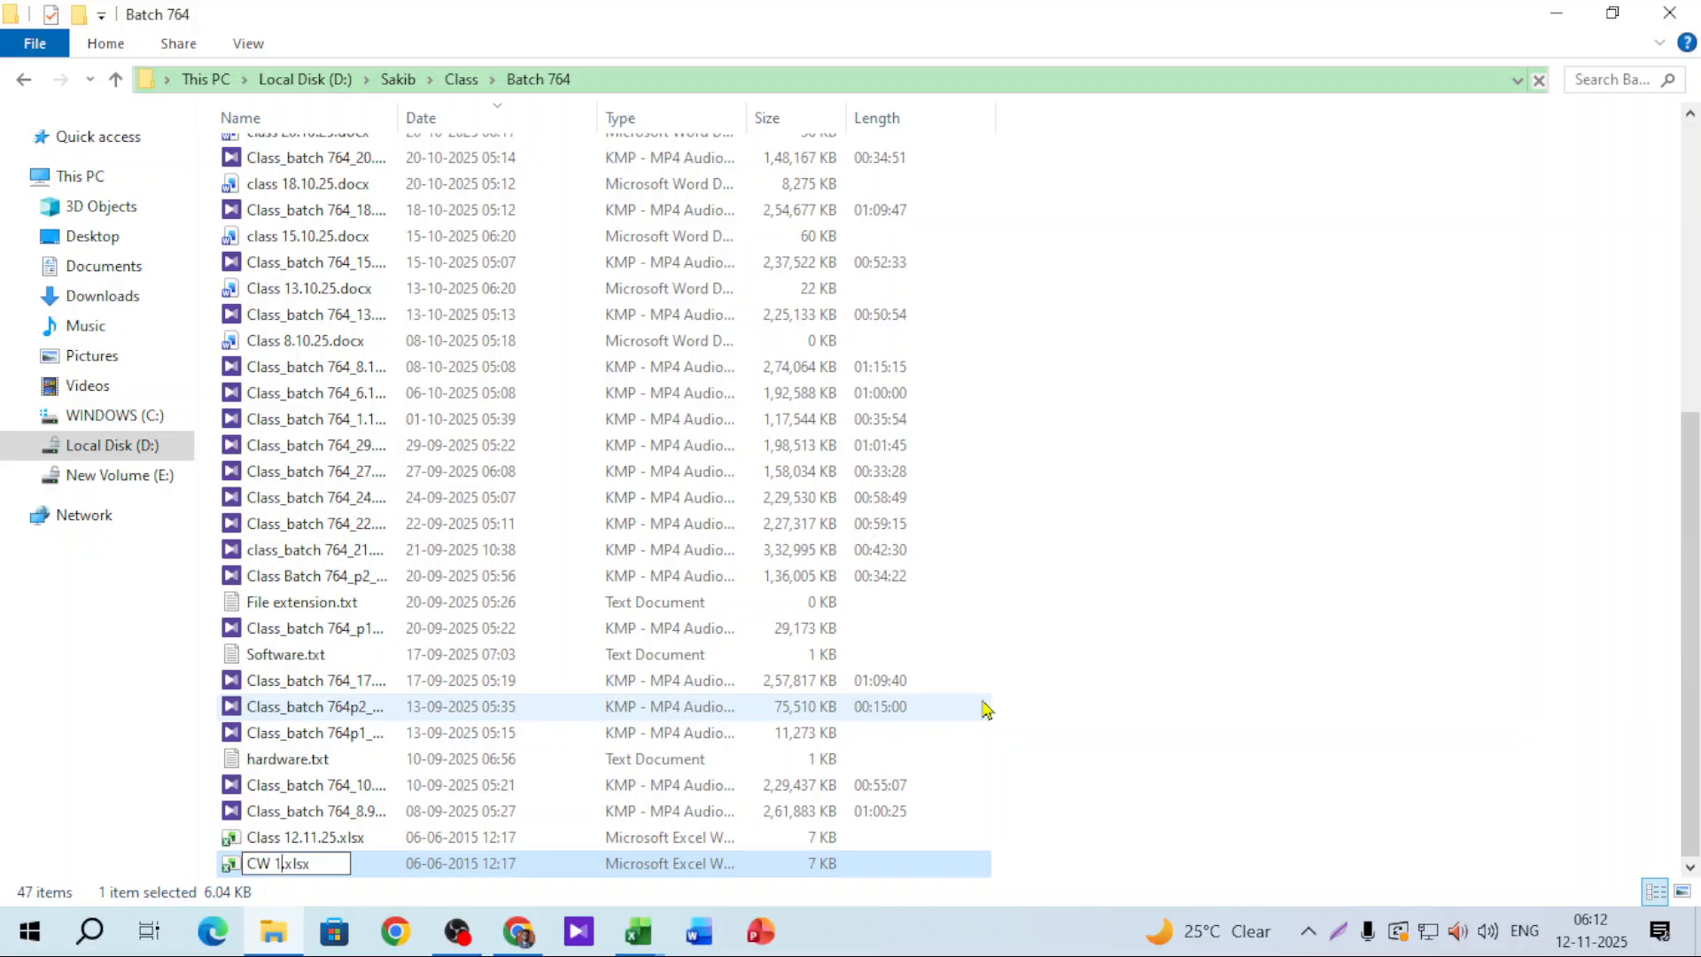
pyautogui.write('2.11')
pyautogui.write('.')
pyautogui.press('BackSpace')
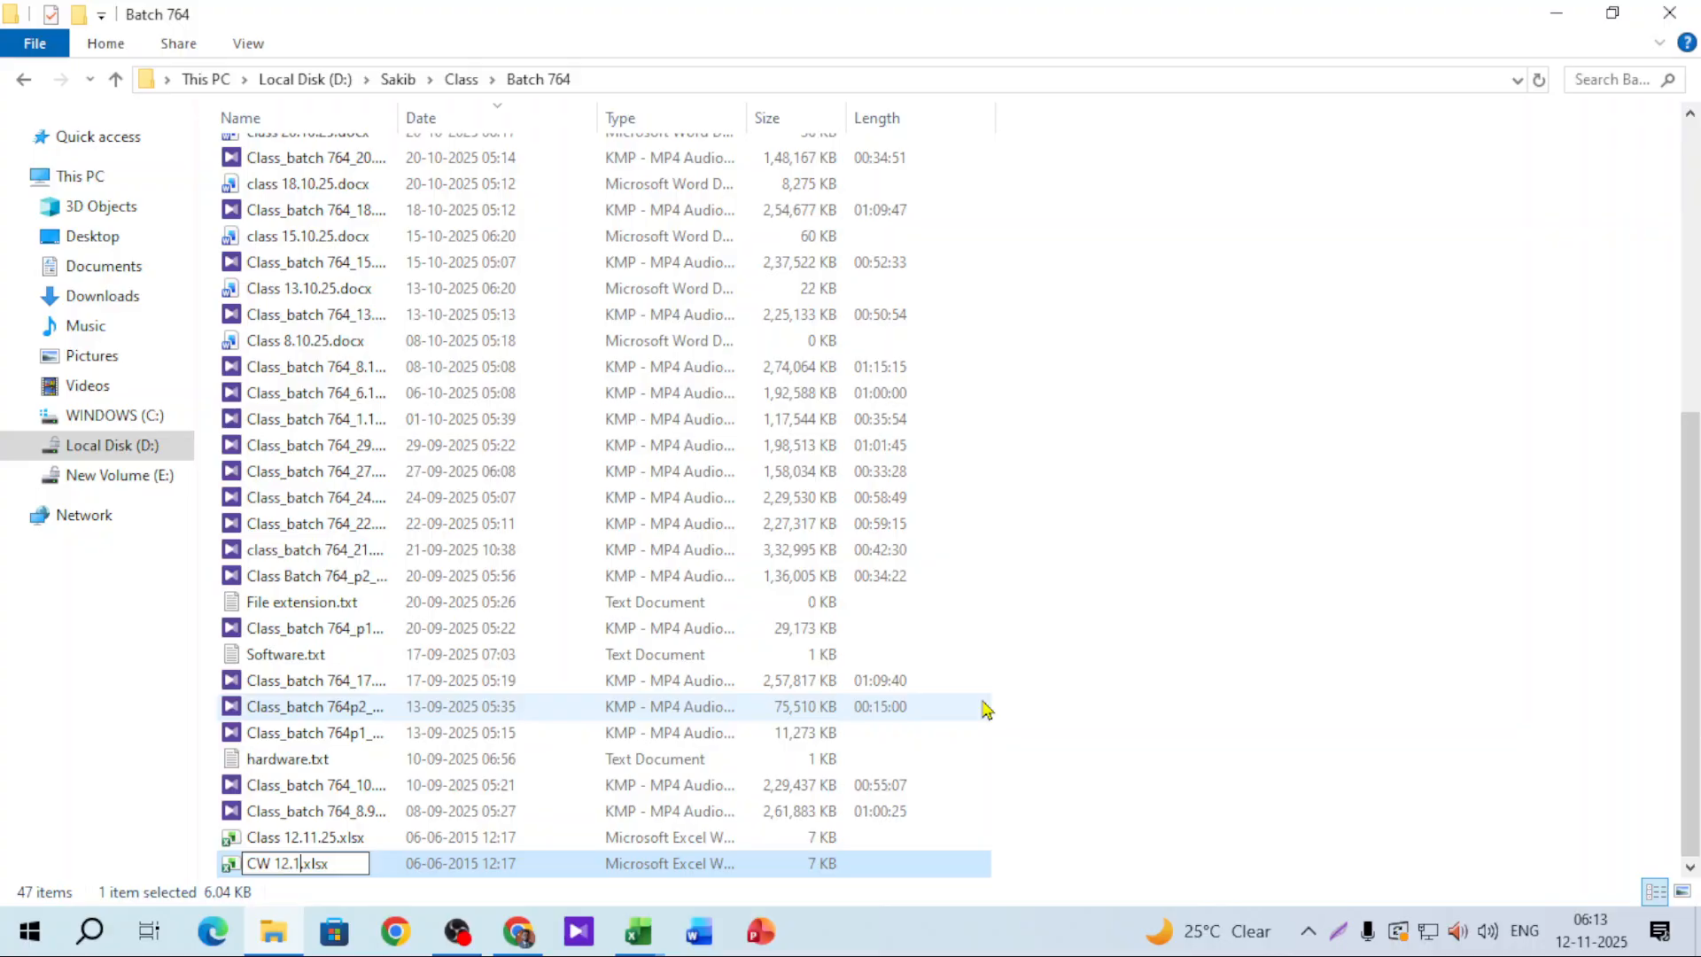
pyautogui.write('1.25')
pyautogui.press('Left')
pyautogui.press('Left')
pyautogui.press('Left')
pyautogui.press('Left')
pyautogui.press('Left')
pyautogui.press('Left')
pyautogui.press('Left')
pyautogui.press('Left')
pyautogui.press('Left')
pyautogui.write('2')
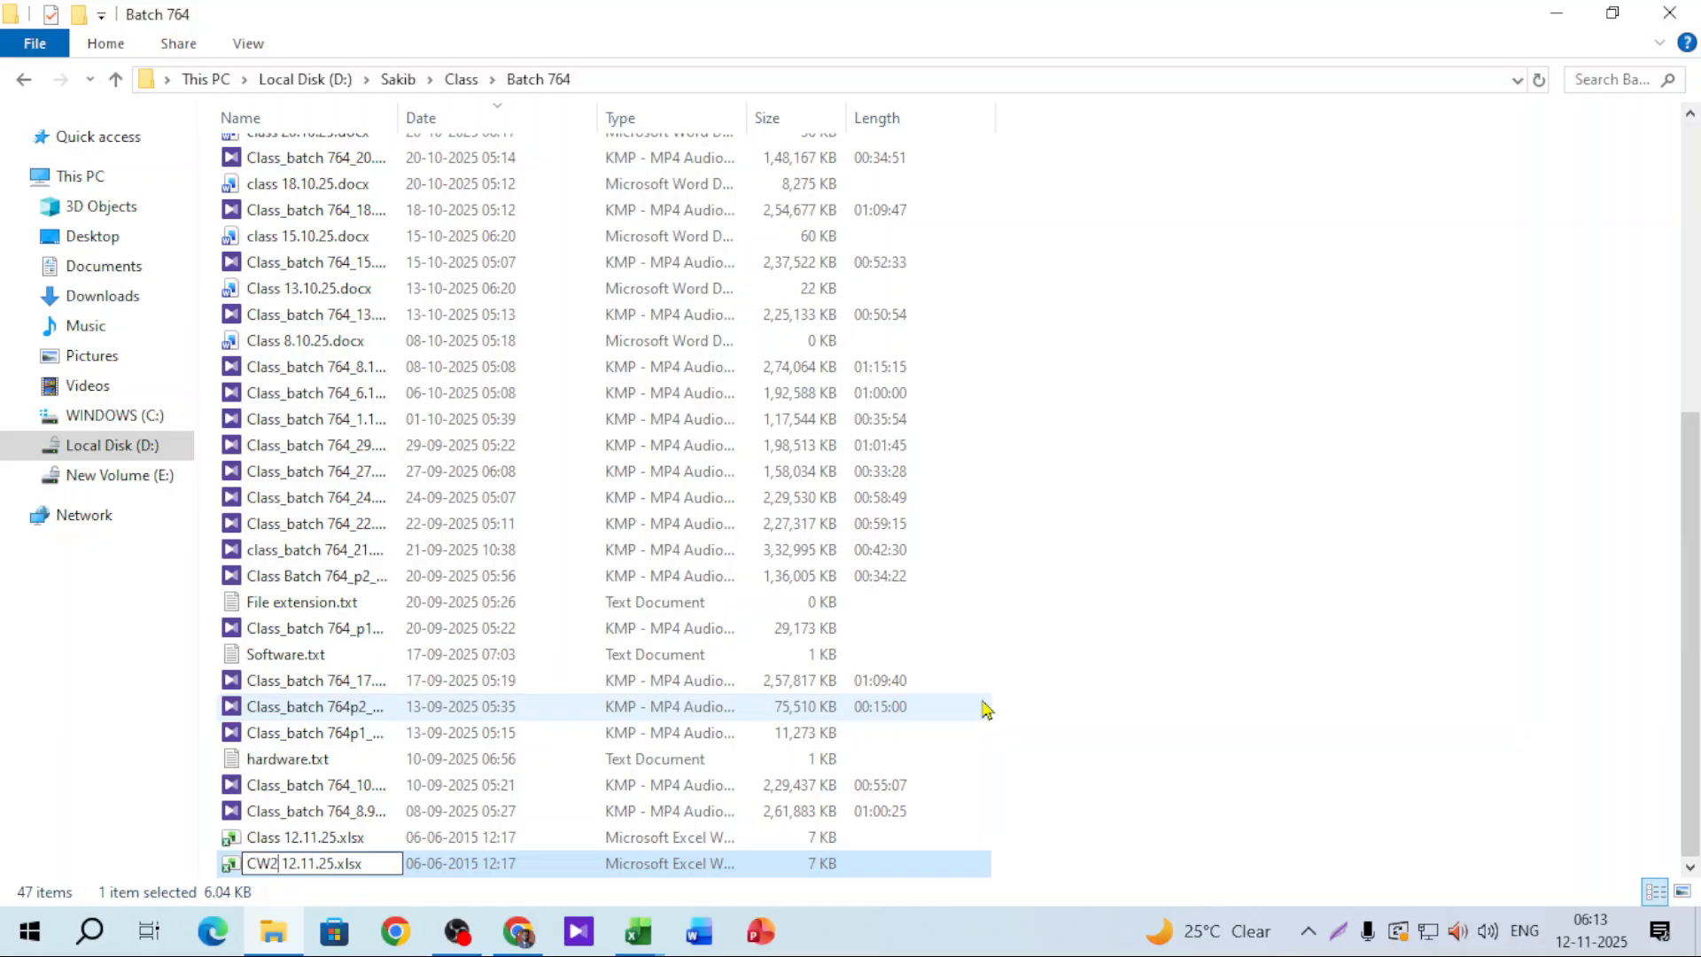
pyautogui.press('Delete')
pyautogui.write('_')
pyautogui.press('Return')
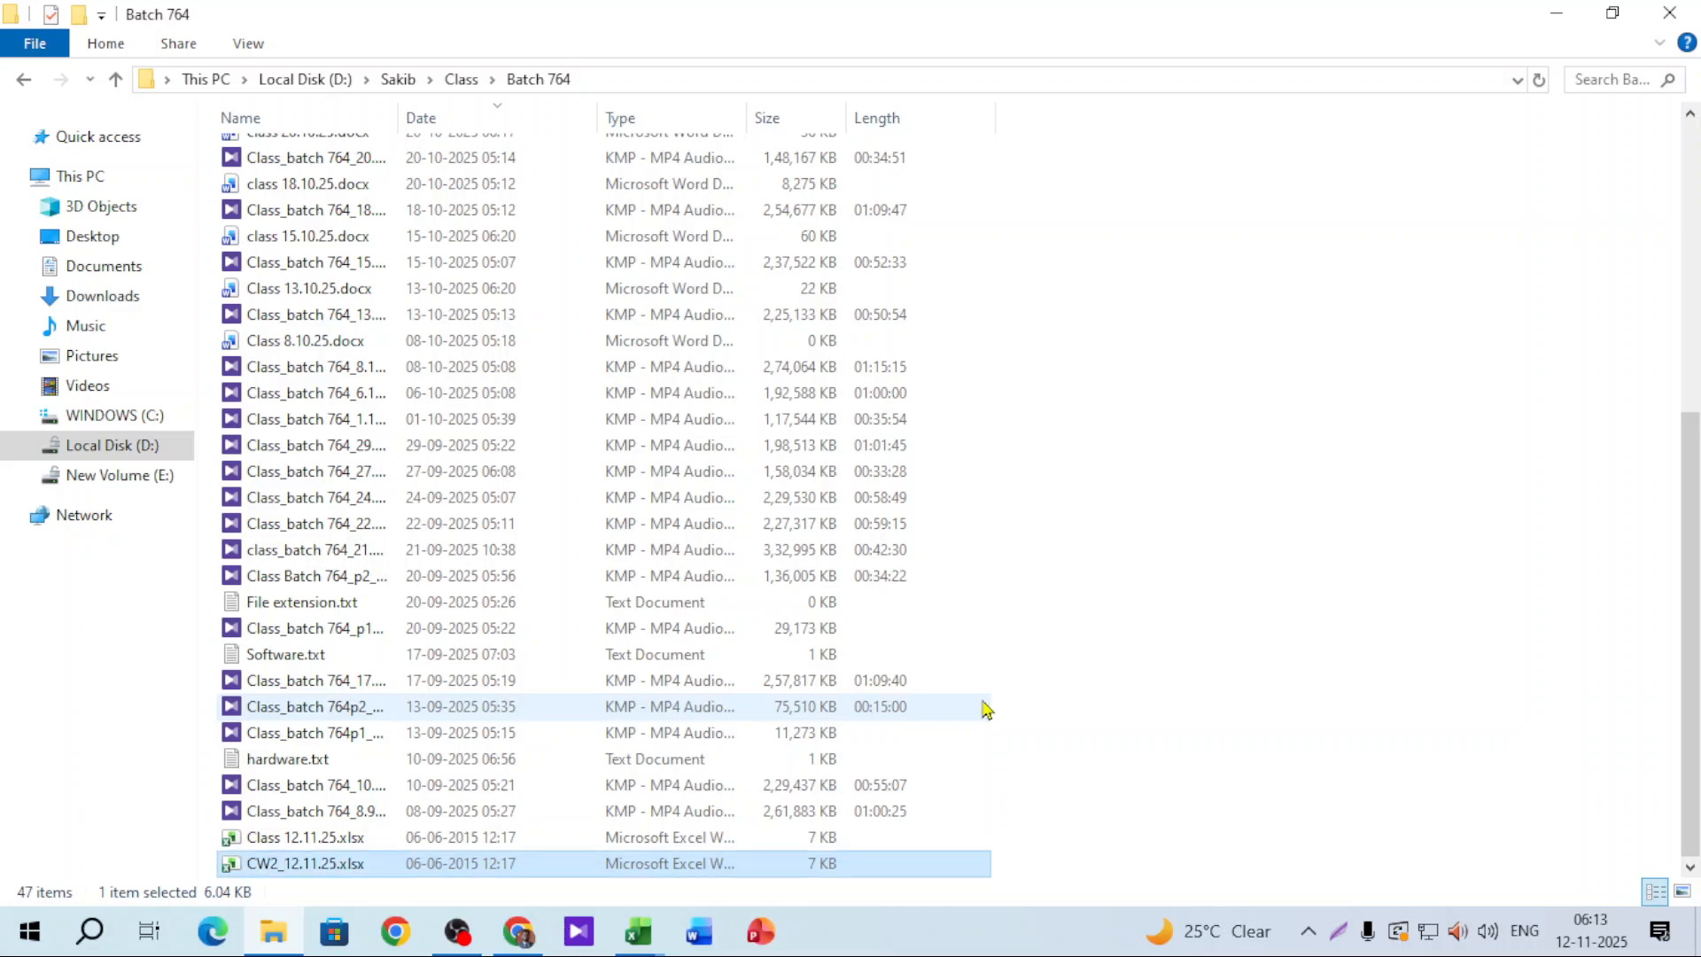
# Step: Paste the copied sales table at A1 of CW2_12.11.25.xlsx, close it, and switch to WhatsApp Web
pyautogui.doubleClick(282, 866)
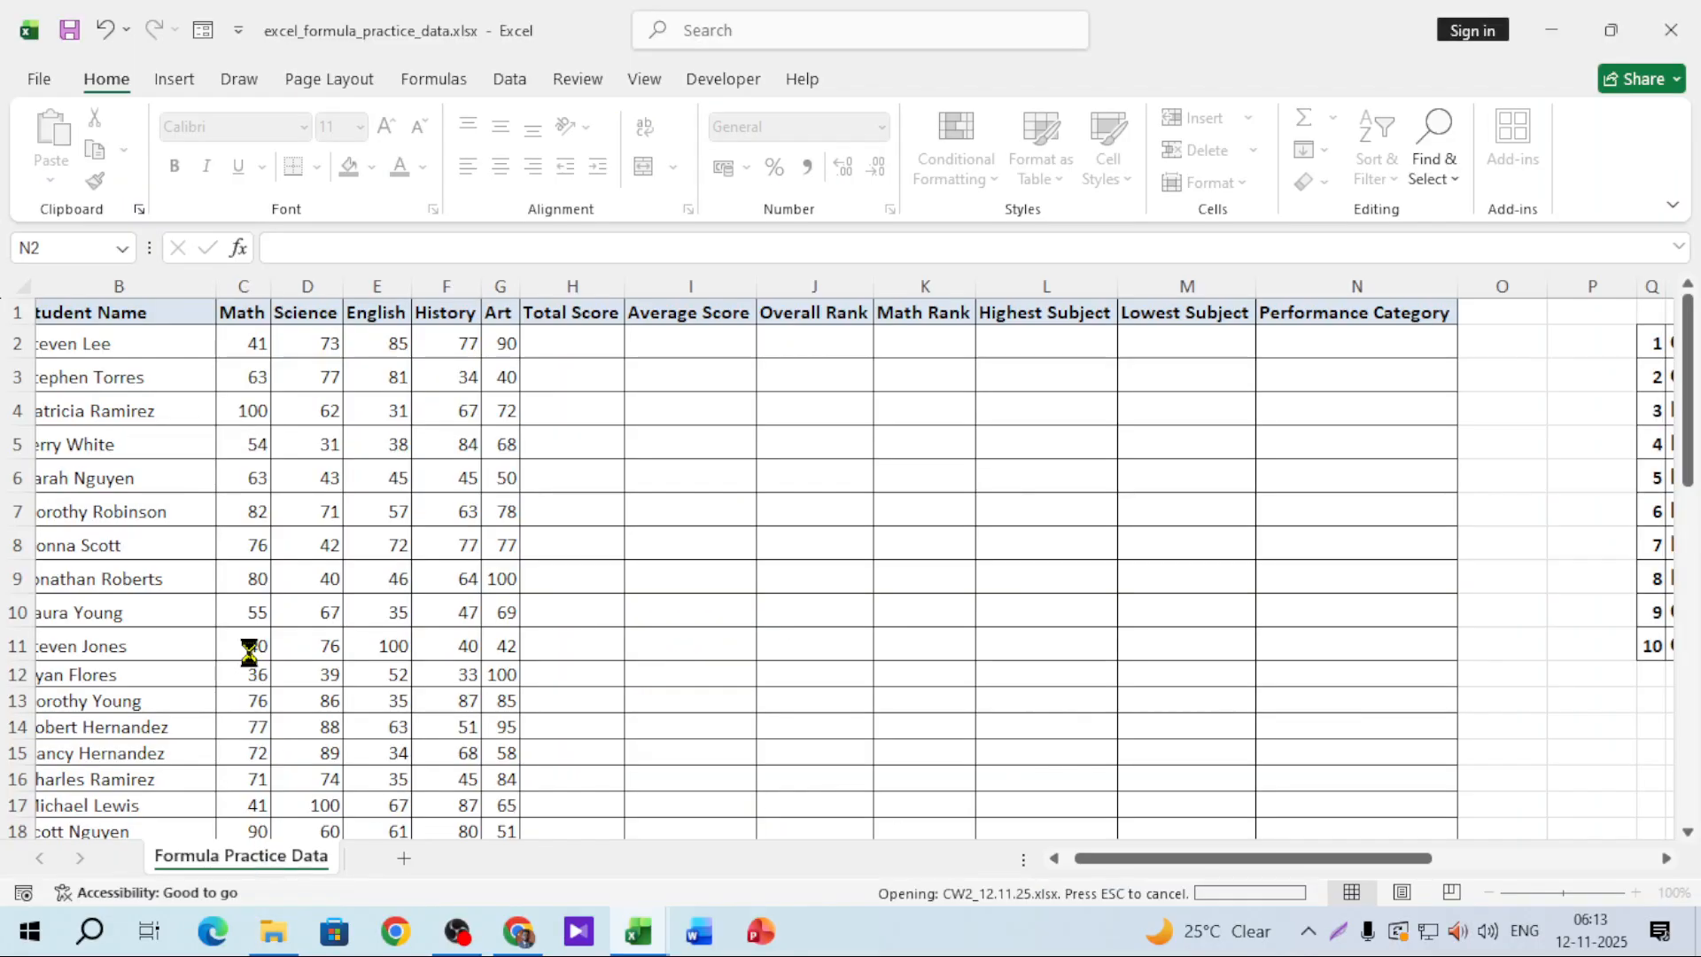
pyautogui.rightClick(72, 305)
pyautogui.click(139, 367)
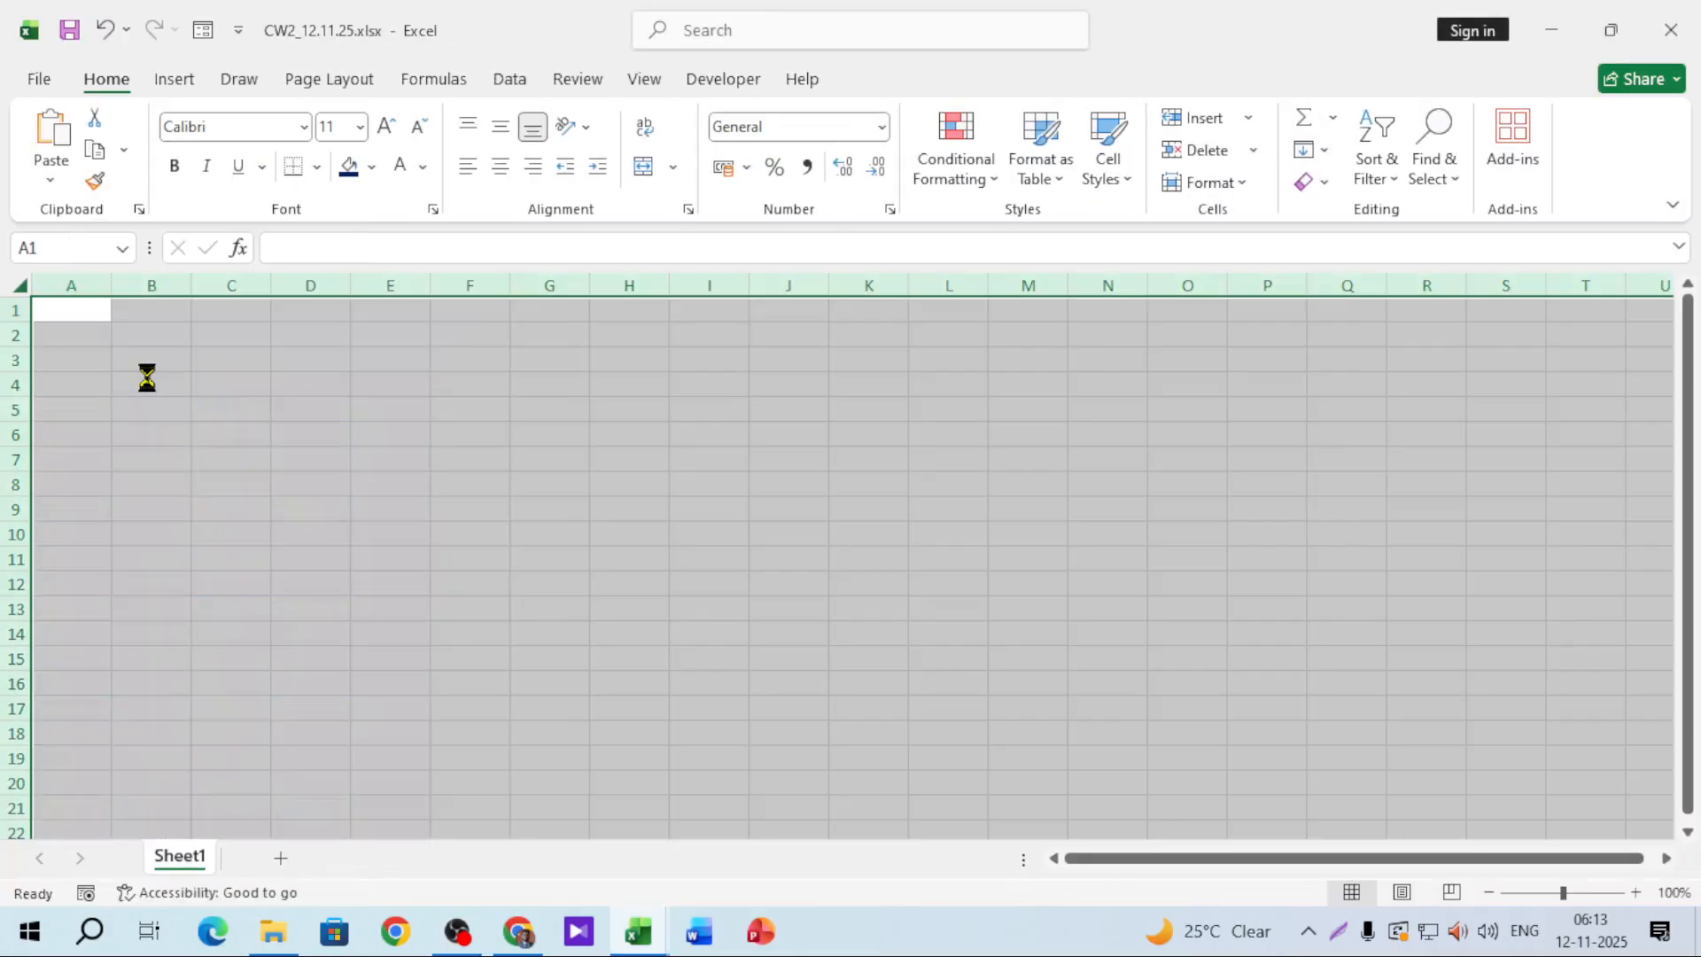
pyautogui.click(1545, 535)
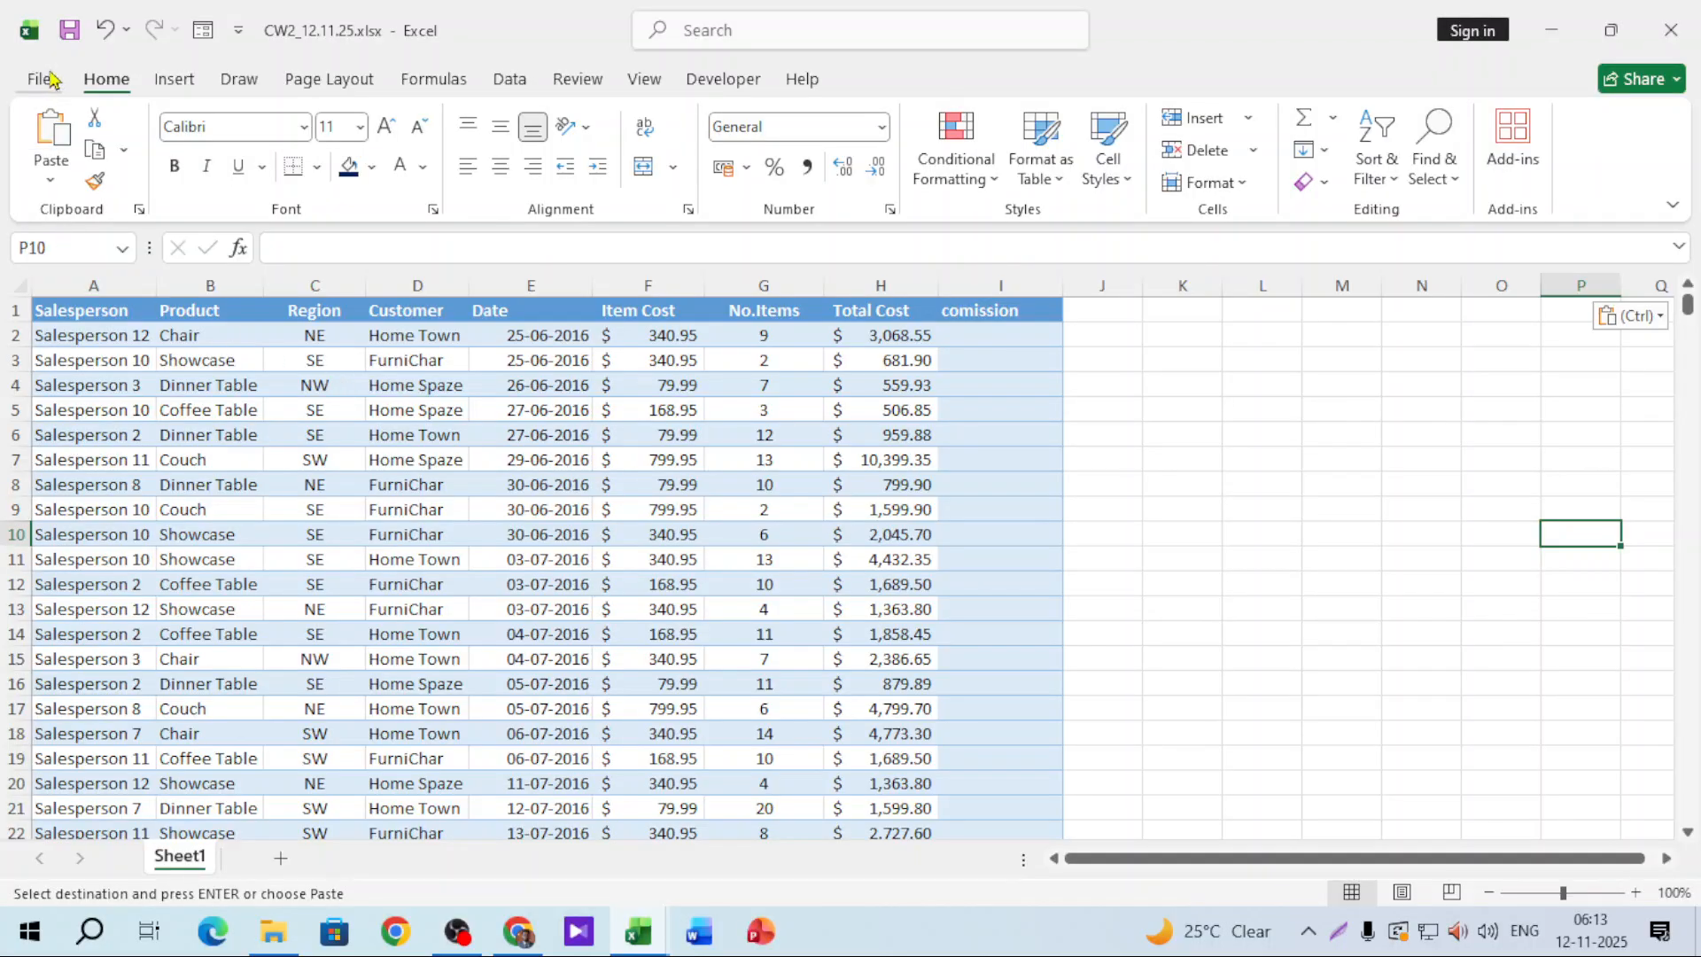
pyautogui.press('Escape')
pyautogui.click(1692, 27)
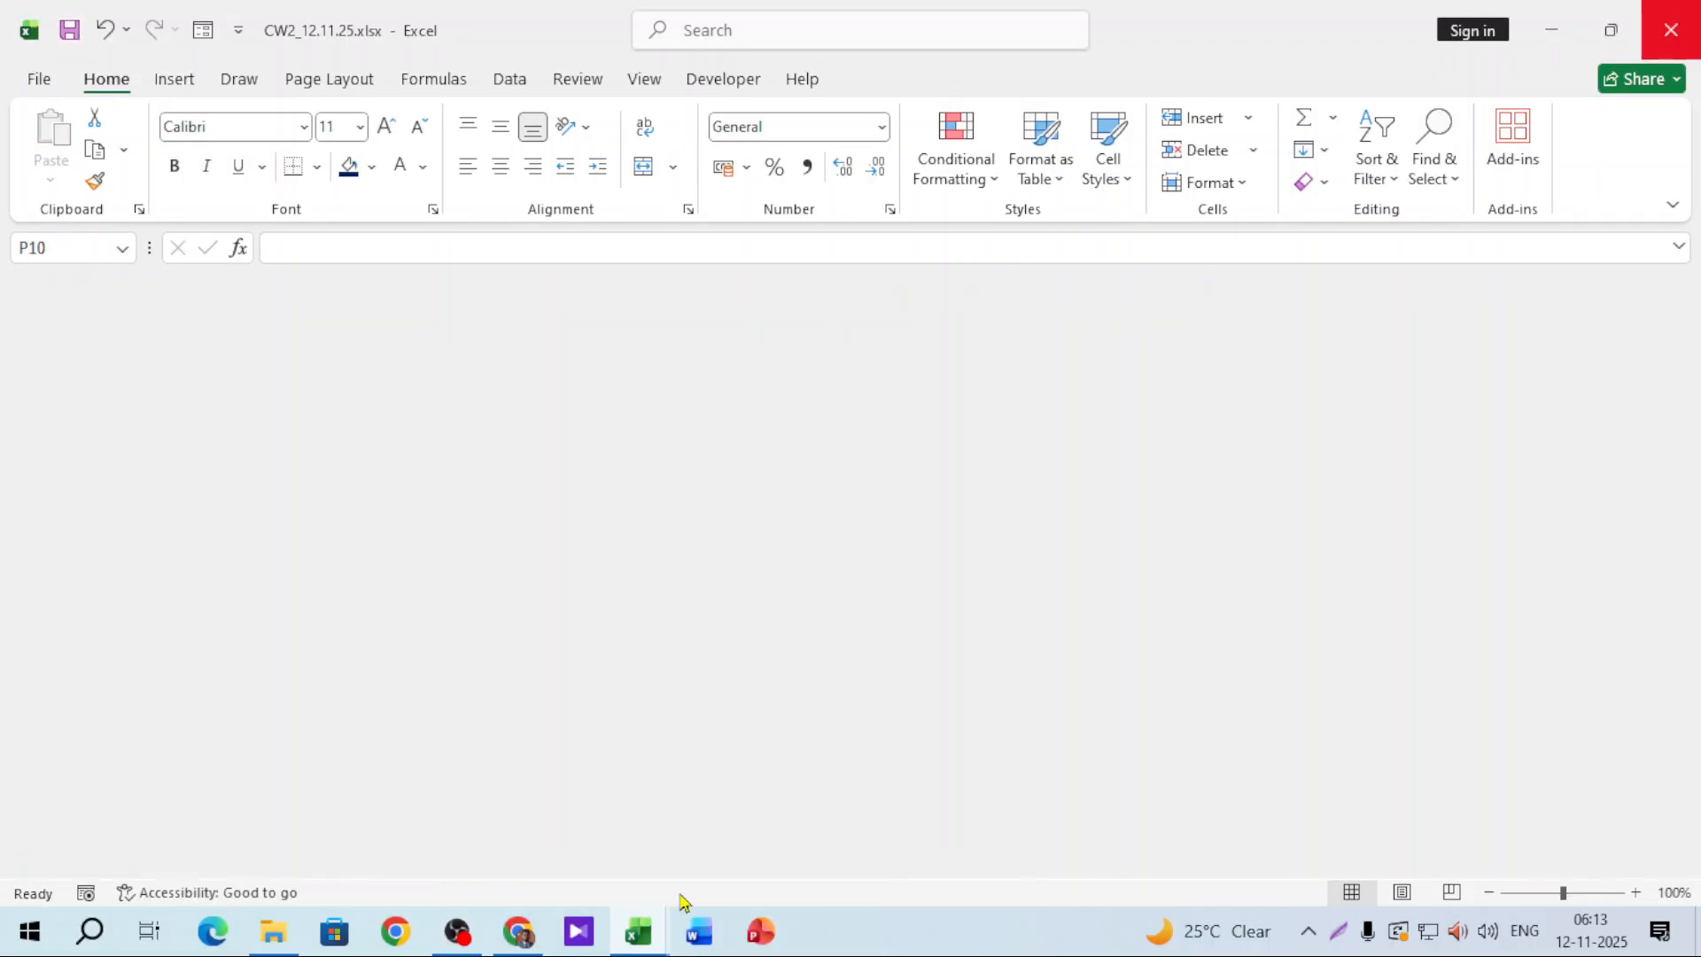
pyautogui.click(507, 930)
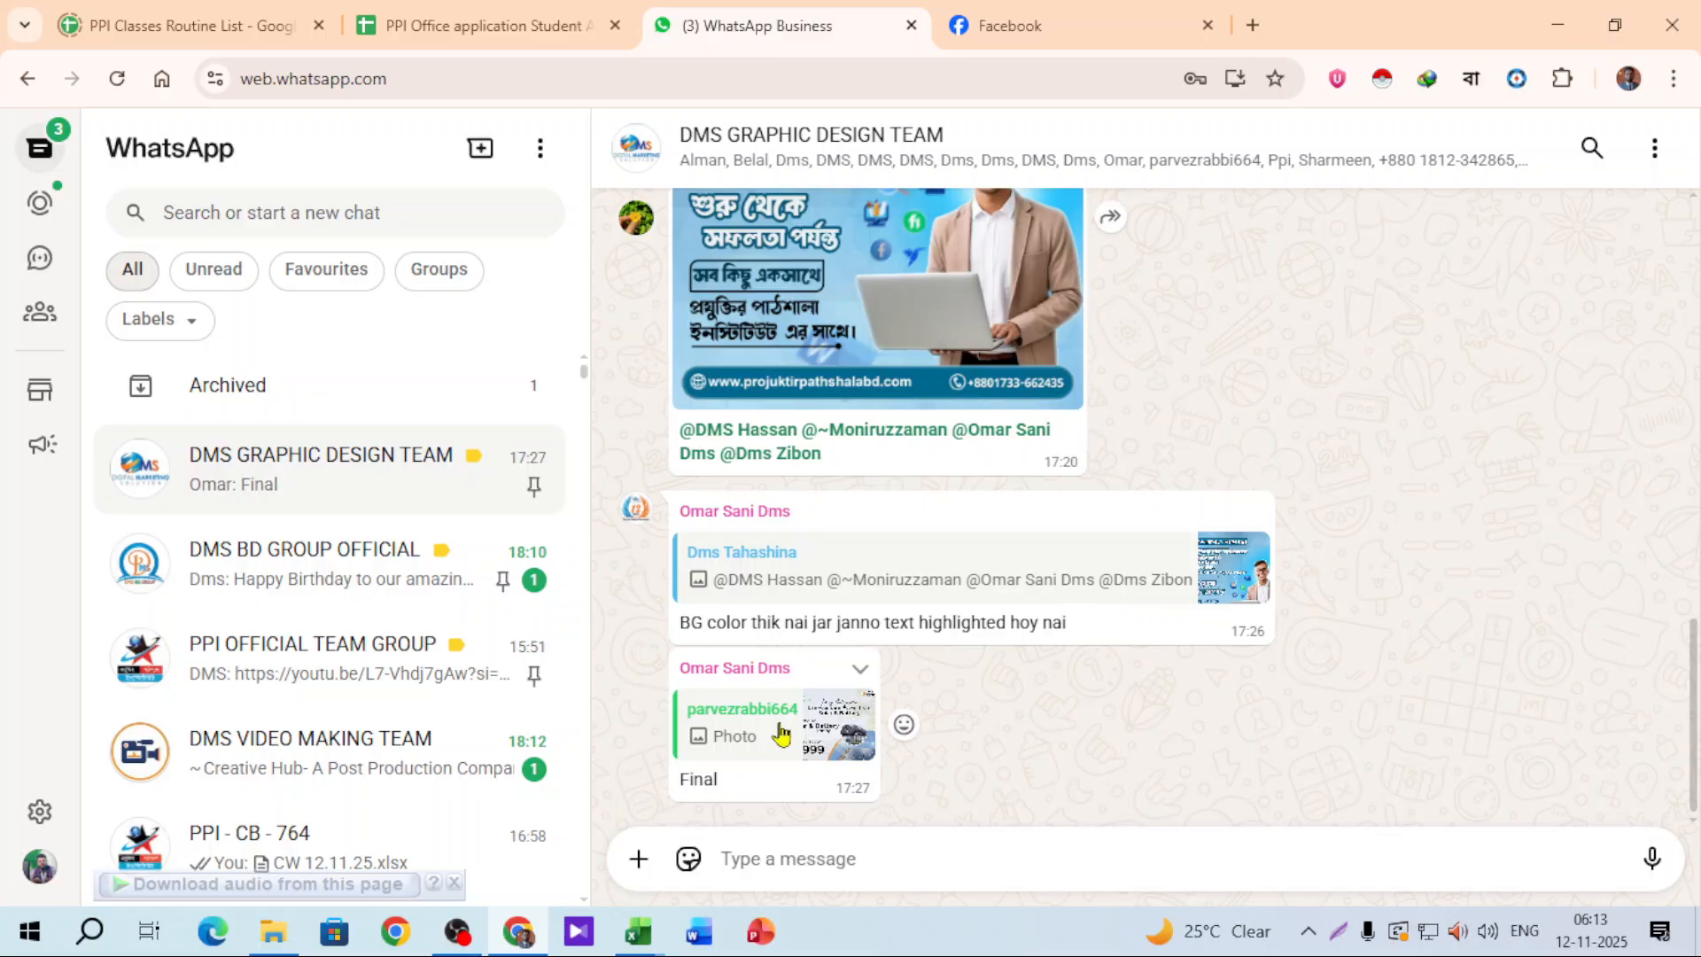
# Step: Send CW2_12.11.25.xlsx from the Batch 764 folder to the PPI - CB - 764 WhatsApp group
pyautogui.scroll(-1, 410, 832)
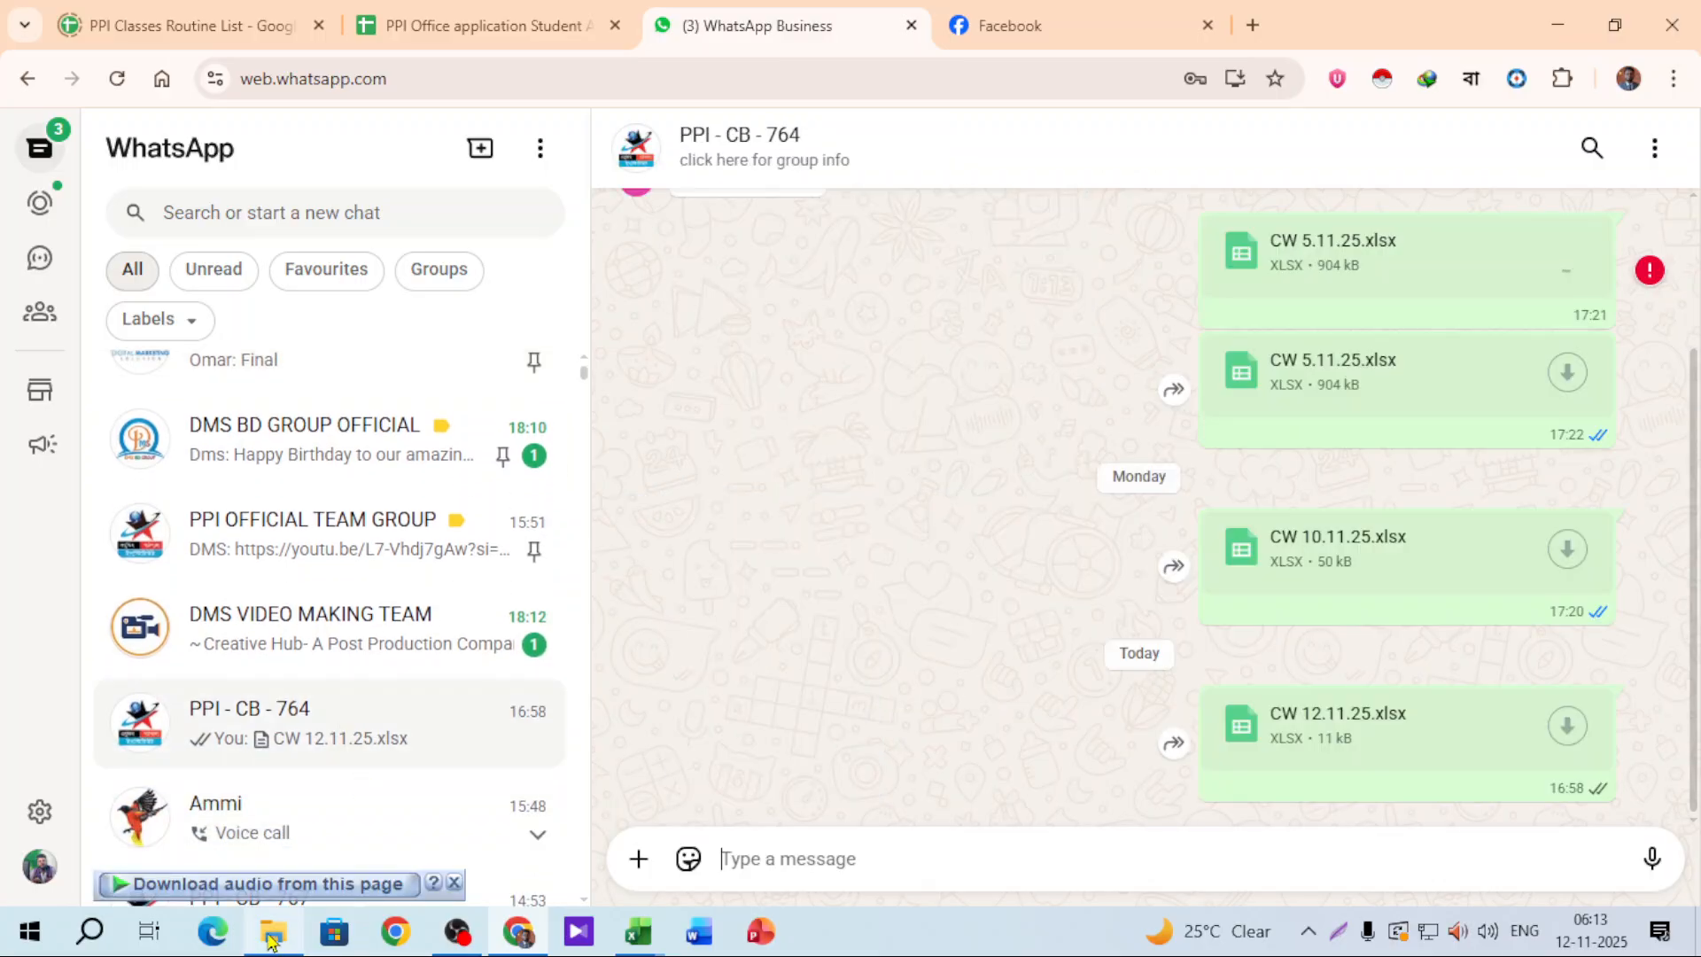
pyautogui.click(273, 930)
pyautogui.press('Delete')
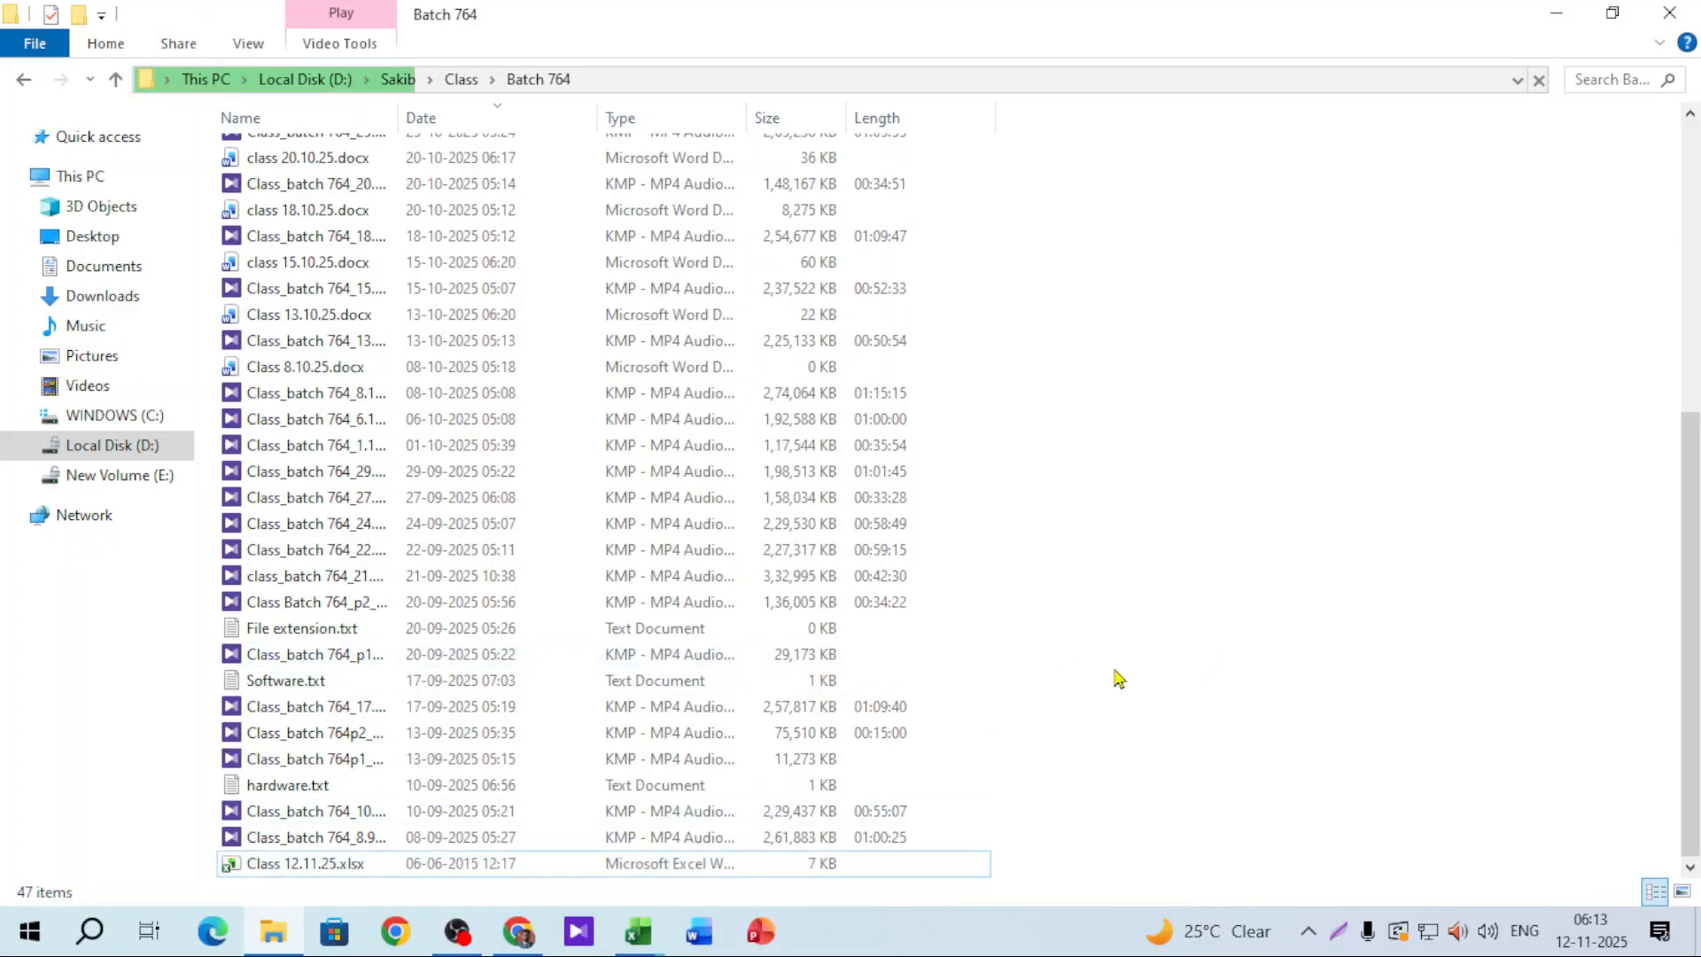
pyautogui.scroll(6, 1054, 676)
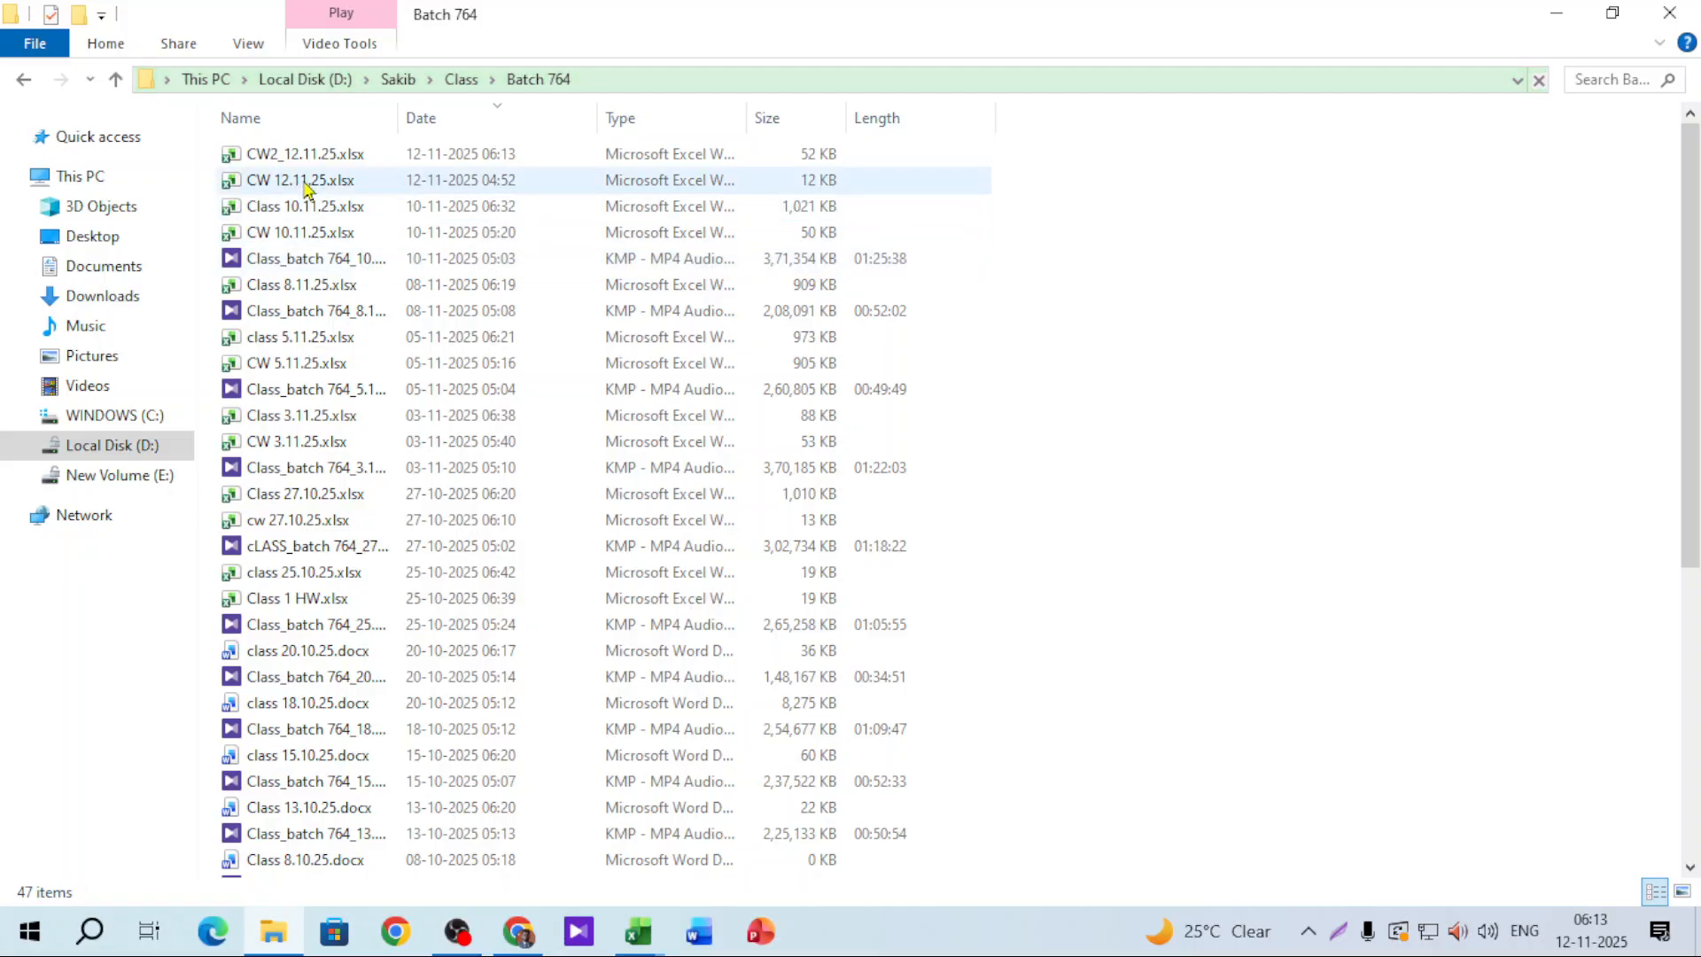
pyautogui.moveTo(304, 152); pyautogui.dragTo(1189, 719)
pyautogui.click(1632, 861)
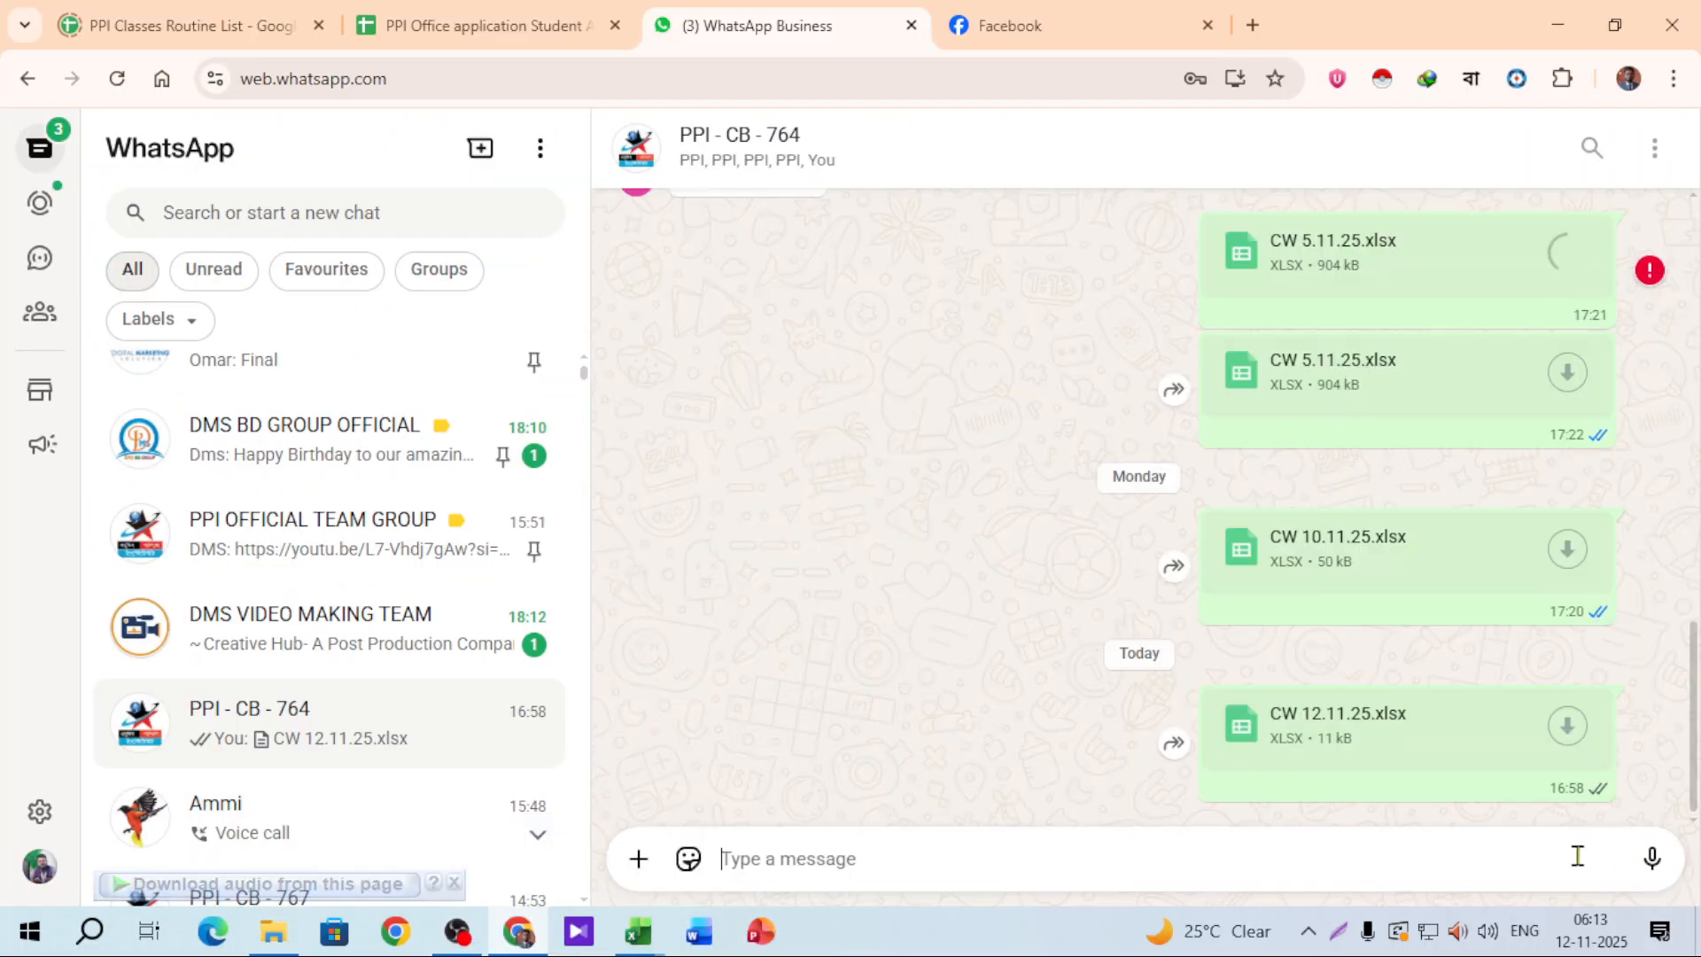
# Step: Return to the Class 12.11.25.xlsx workbook and select D7 in the Customer column
pyautogui.moveTo(640, 938)
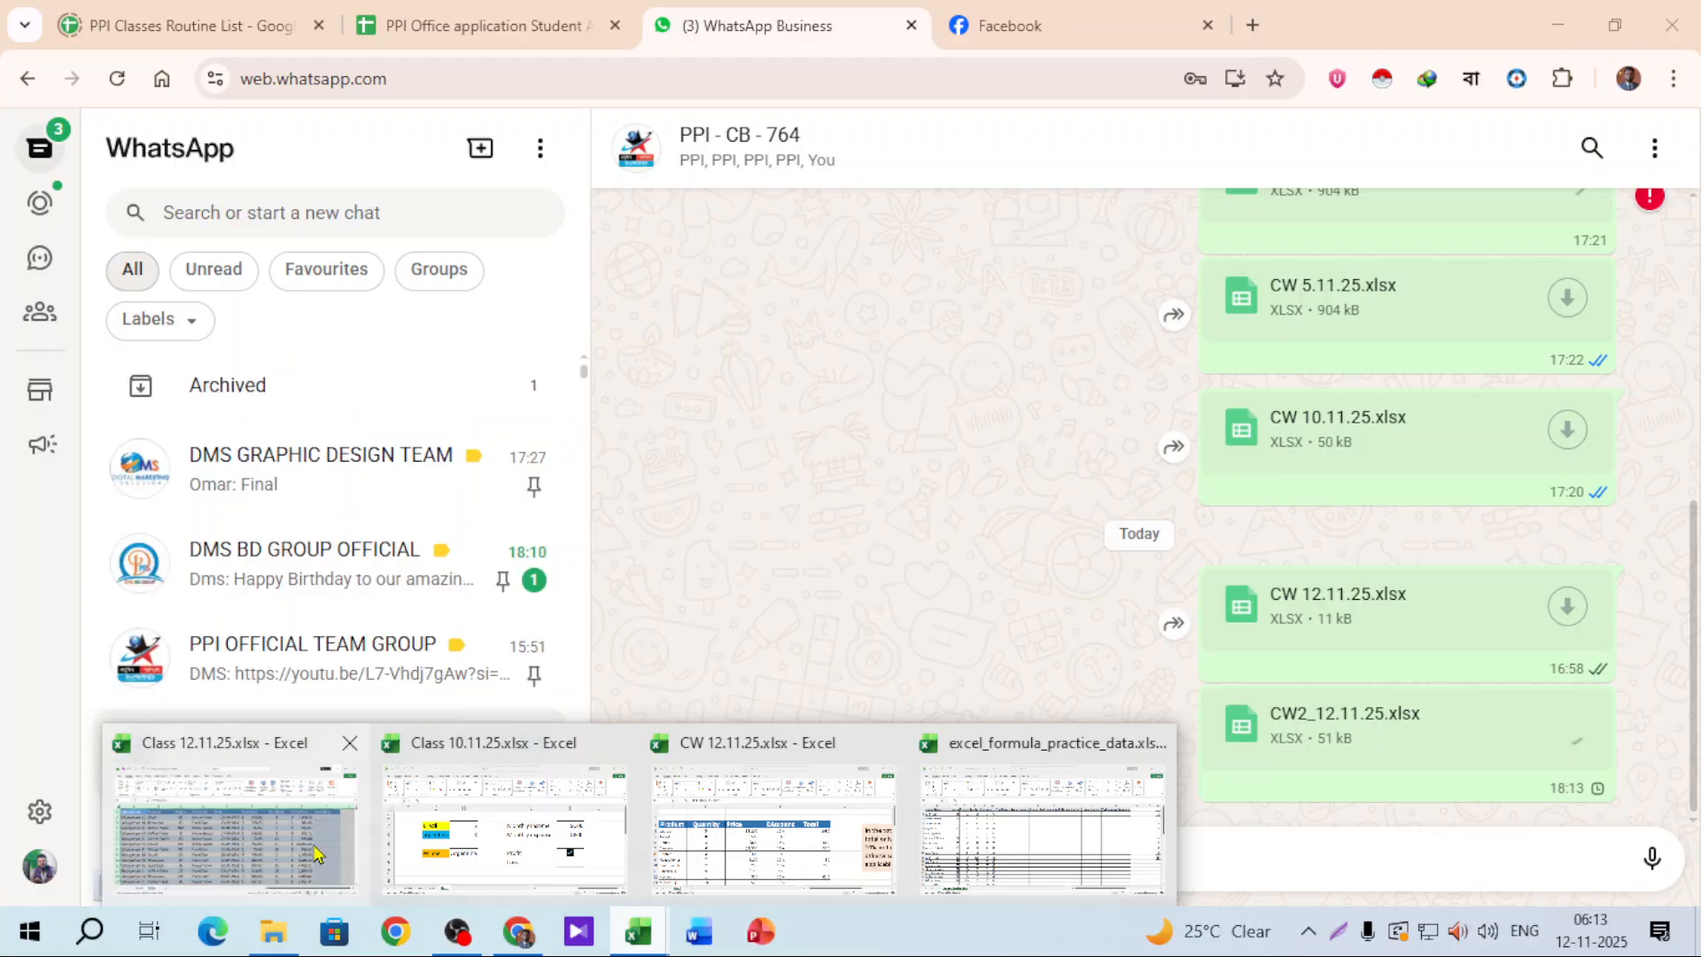
pyautogui.click(235, 828)
pyautogui.click(656, 538)
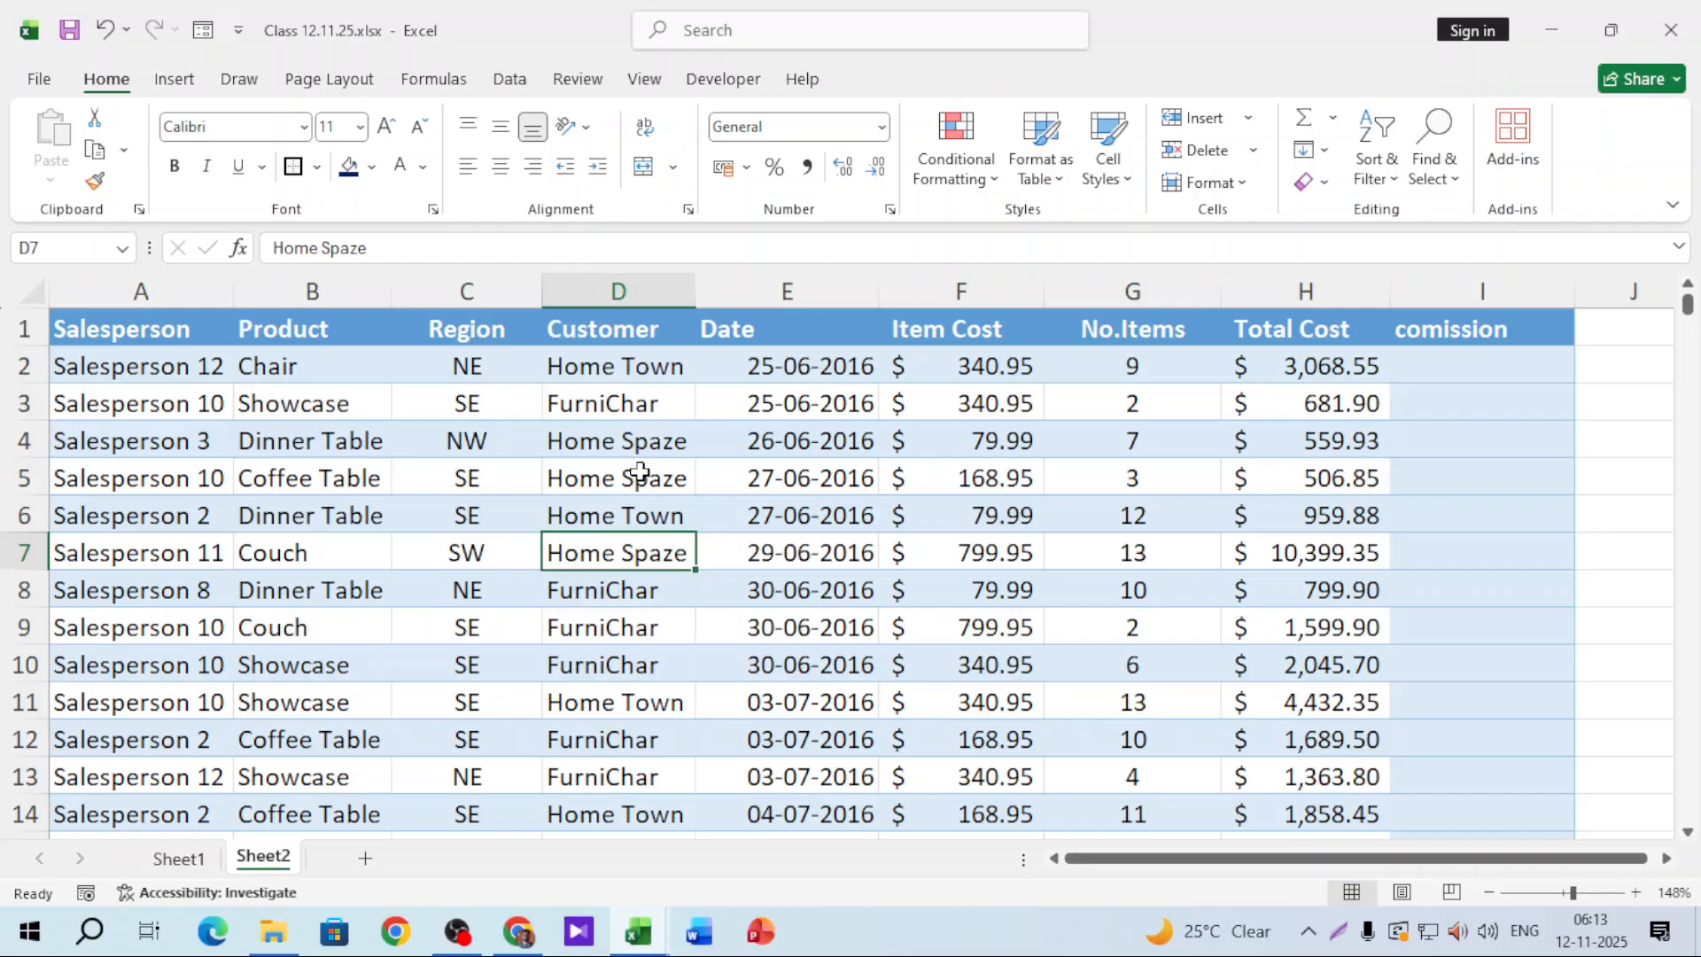
# Step: Enter the criteria 'dinner table', 'NW' and 'Homespaze' in cells K4, K5 and K6
pyautogui.click(647, 448)
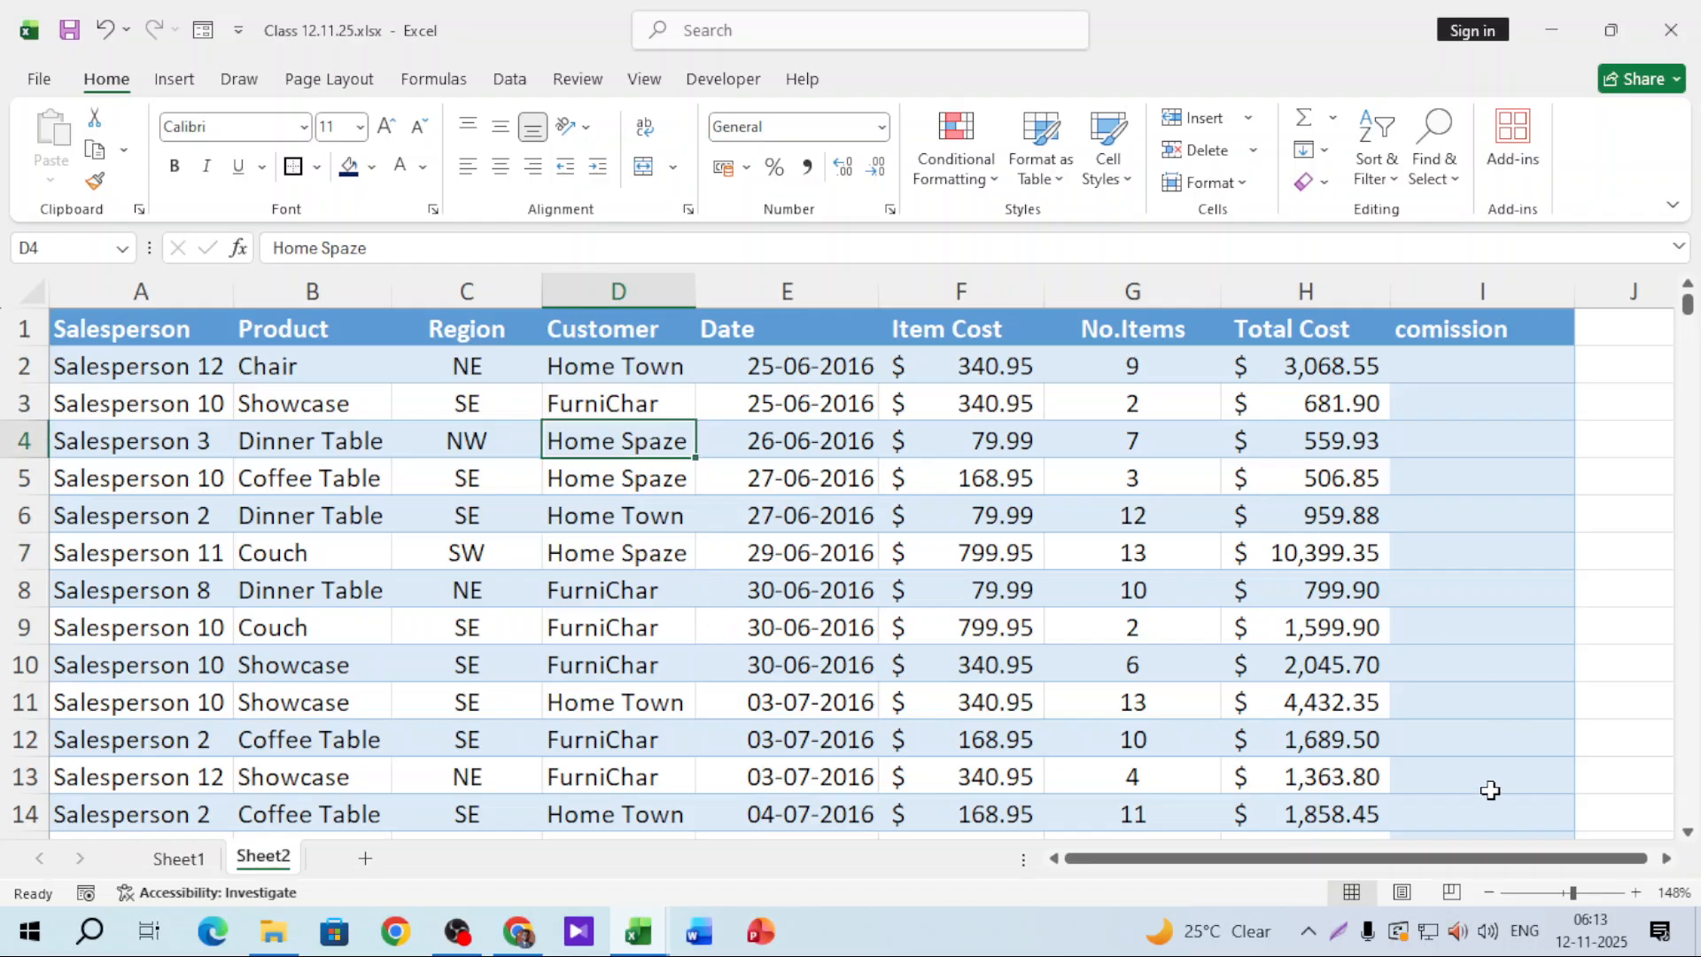
pyautogui.hscroll(3, 1666, 857)
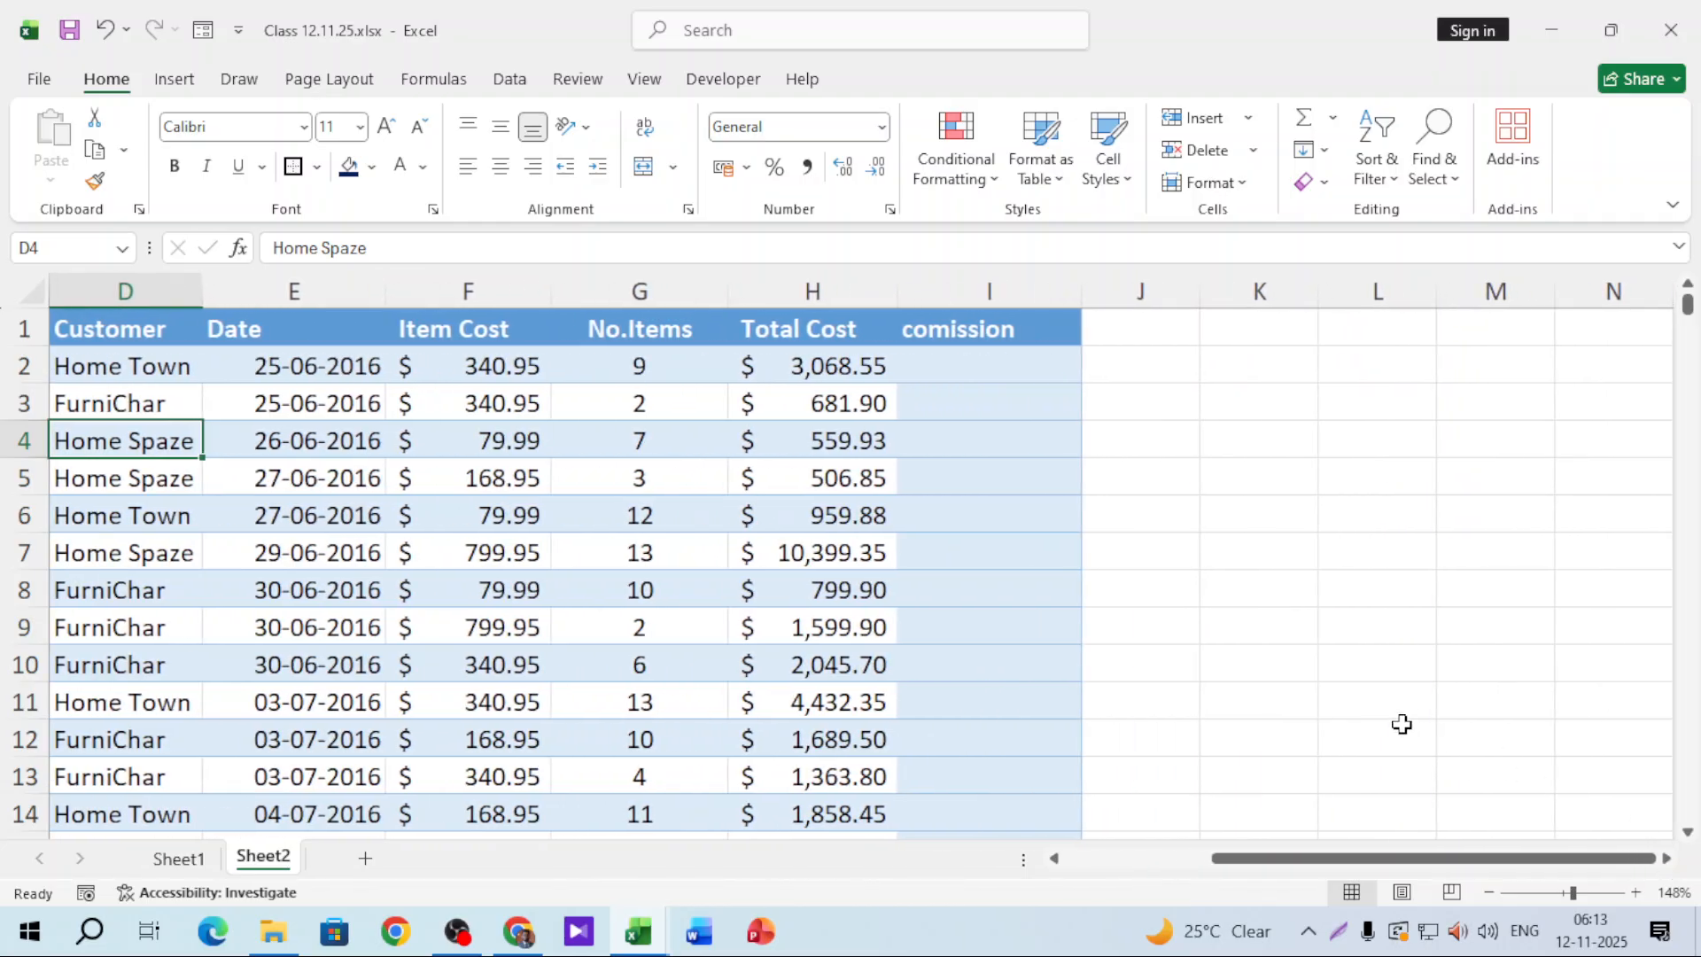
pyautogui.click(1287, 428)
pyautogui.write('di')
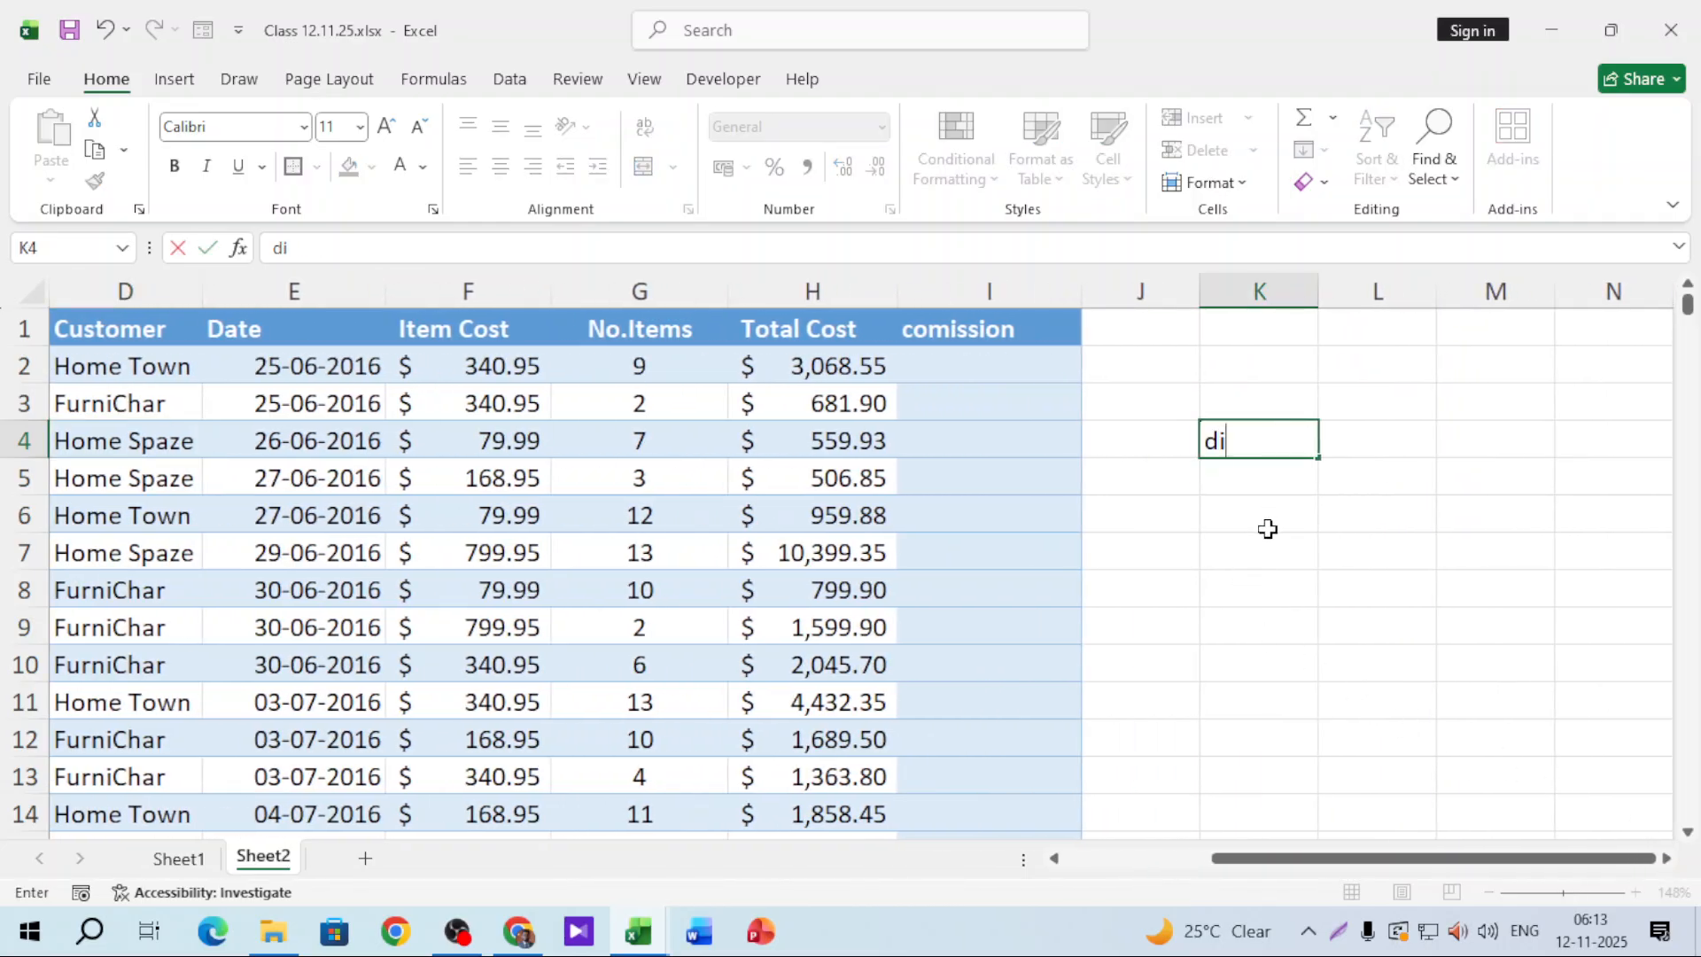
pyautogui.write('nner table')
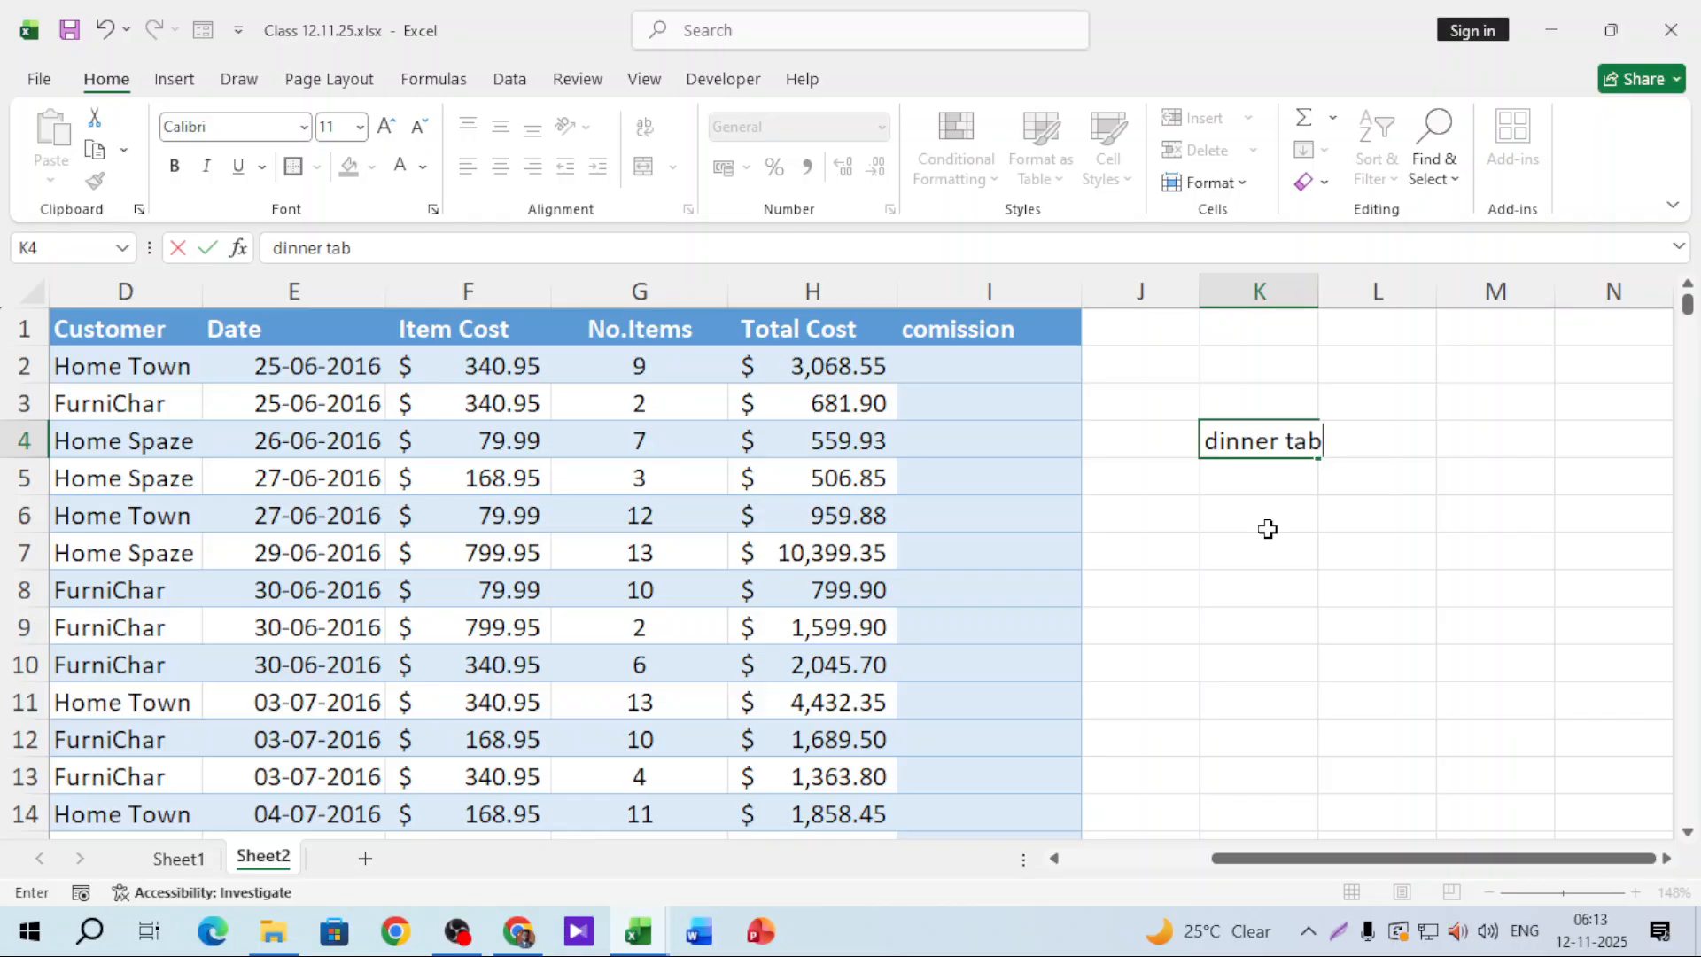
pyautogui.press('Return')
pyautogui.write('NW')
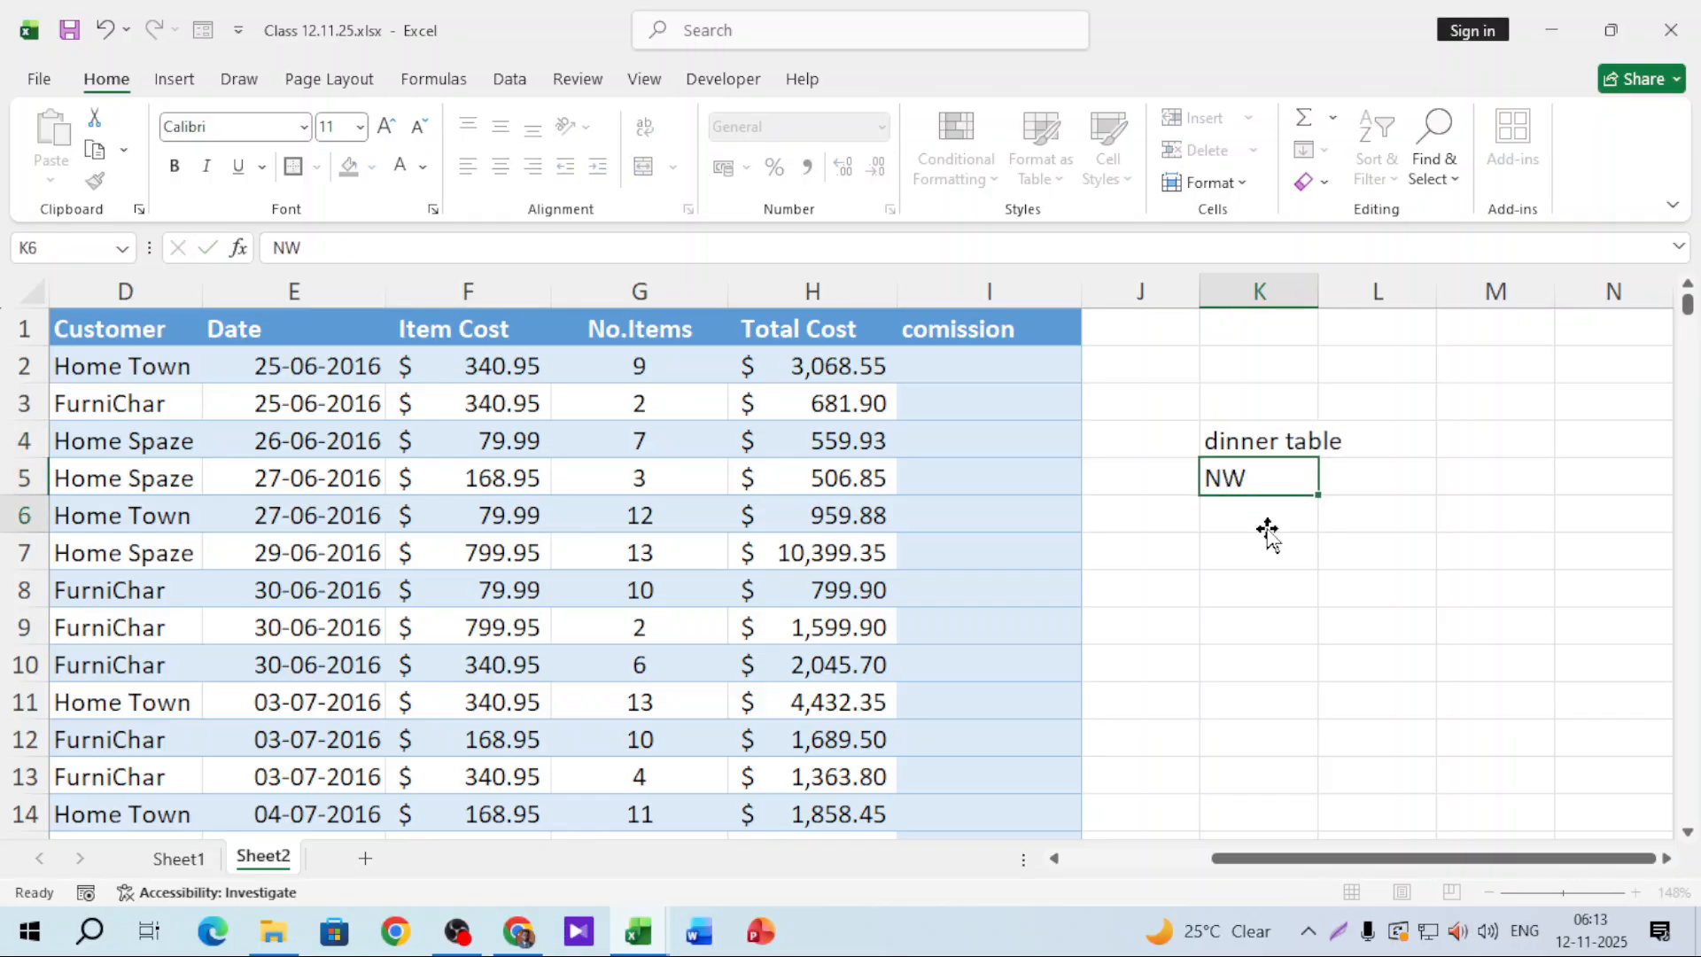
pyautogui.press('Return')
pyautogui.write('Homespaze')
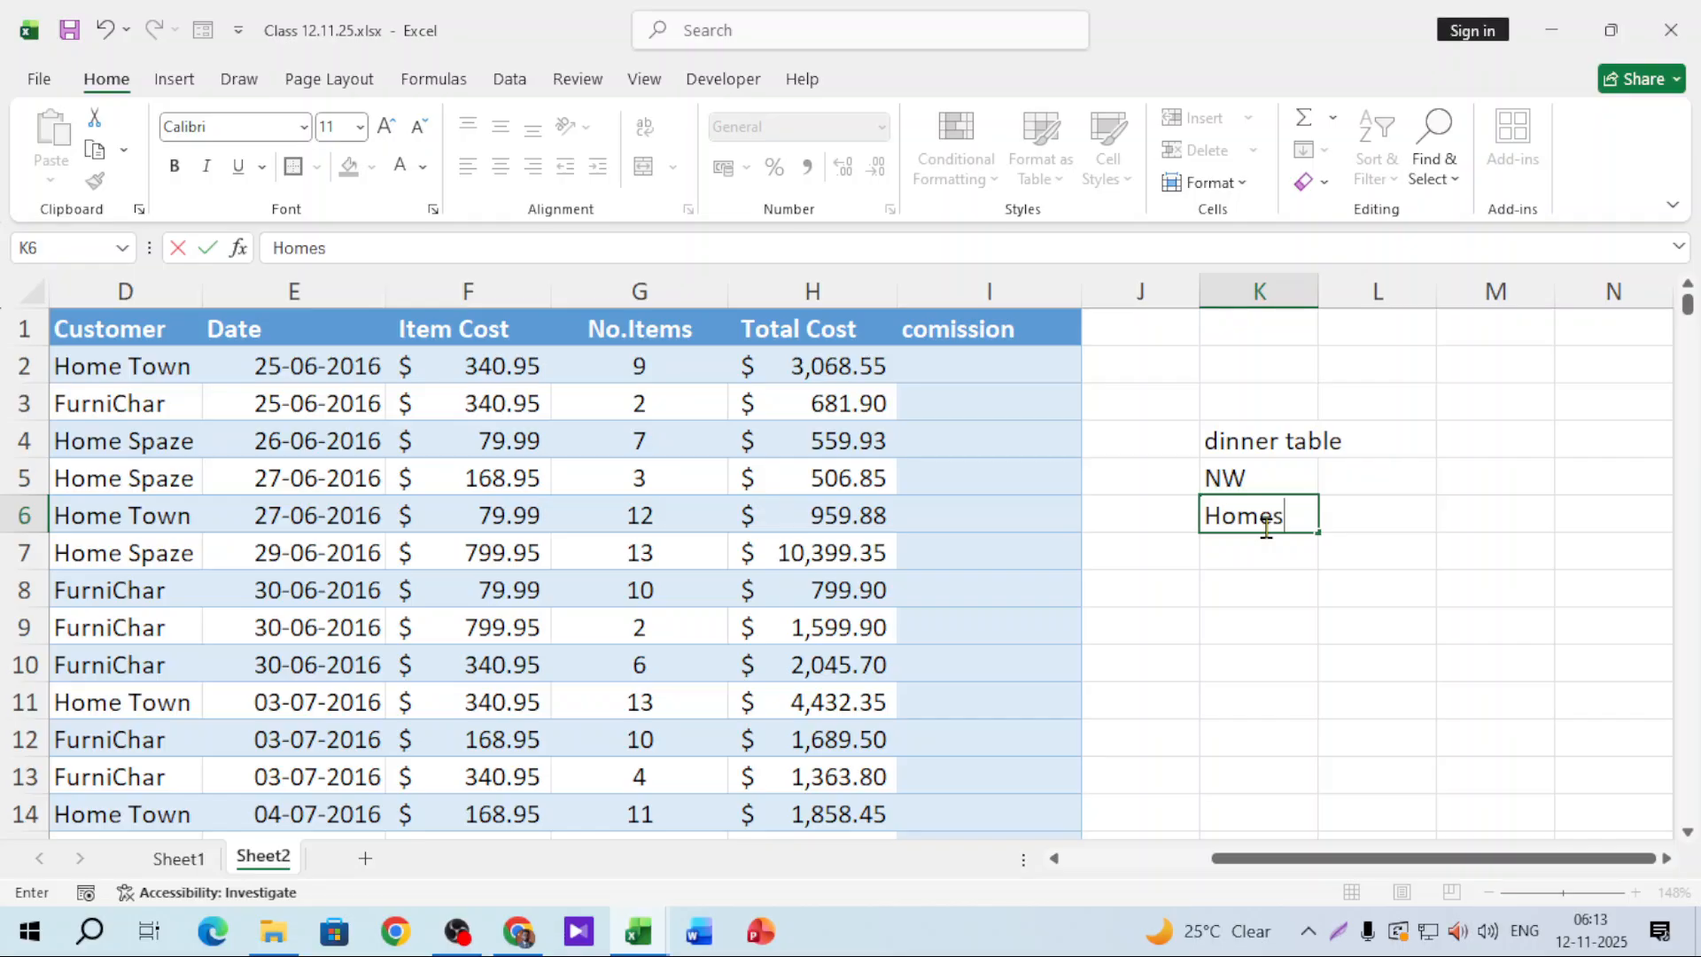
pyautogui.click(1280, 621)
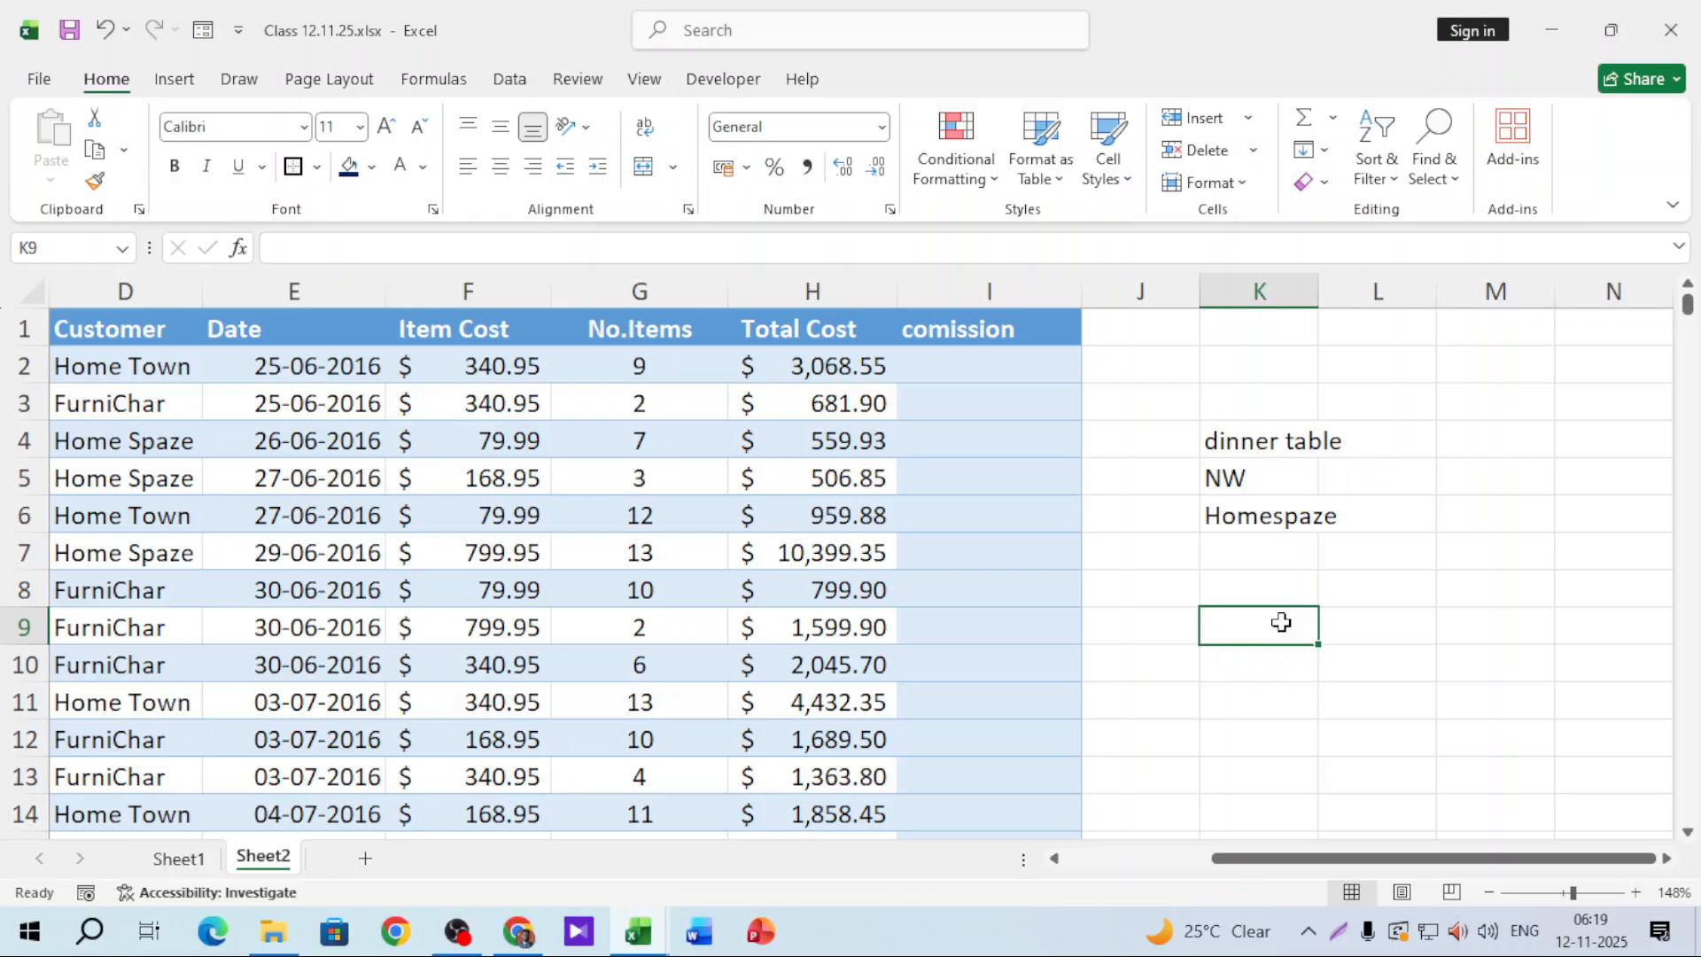
# Step: Start I2's formula as =IF(AND(B2="Chair",C2= referencing the product and region cells
pyautogui.click(1227, 581)
pyautogui.click(1005, 360)
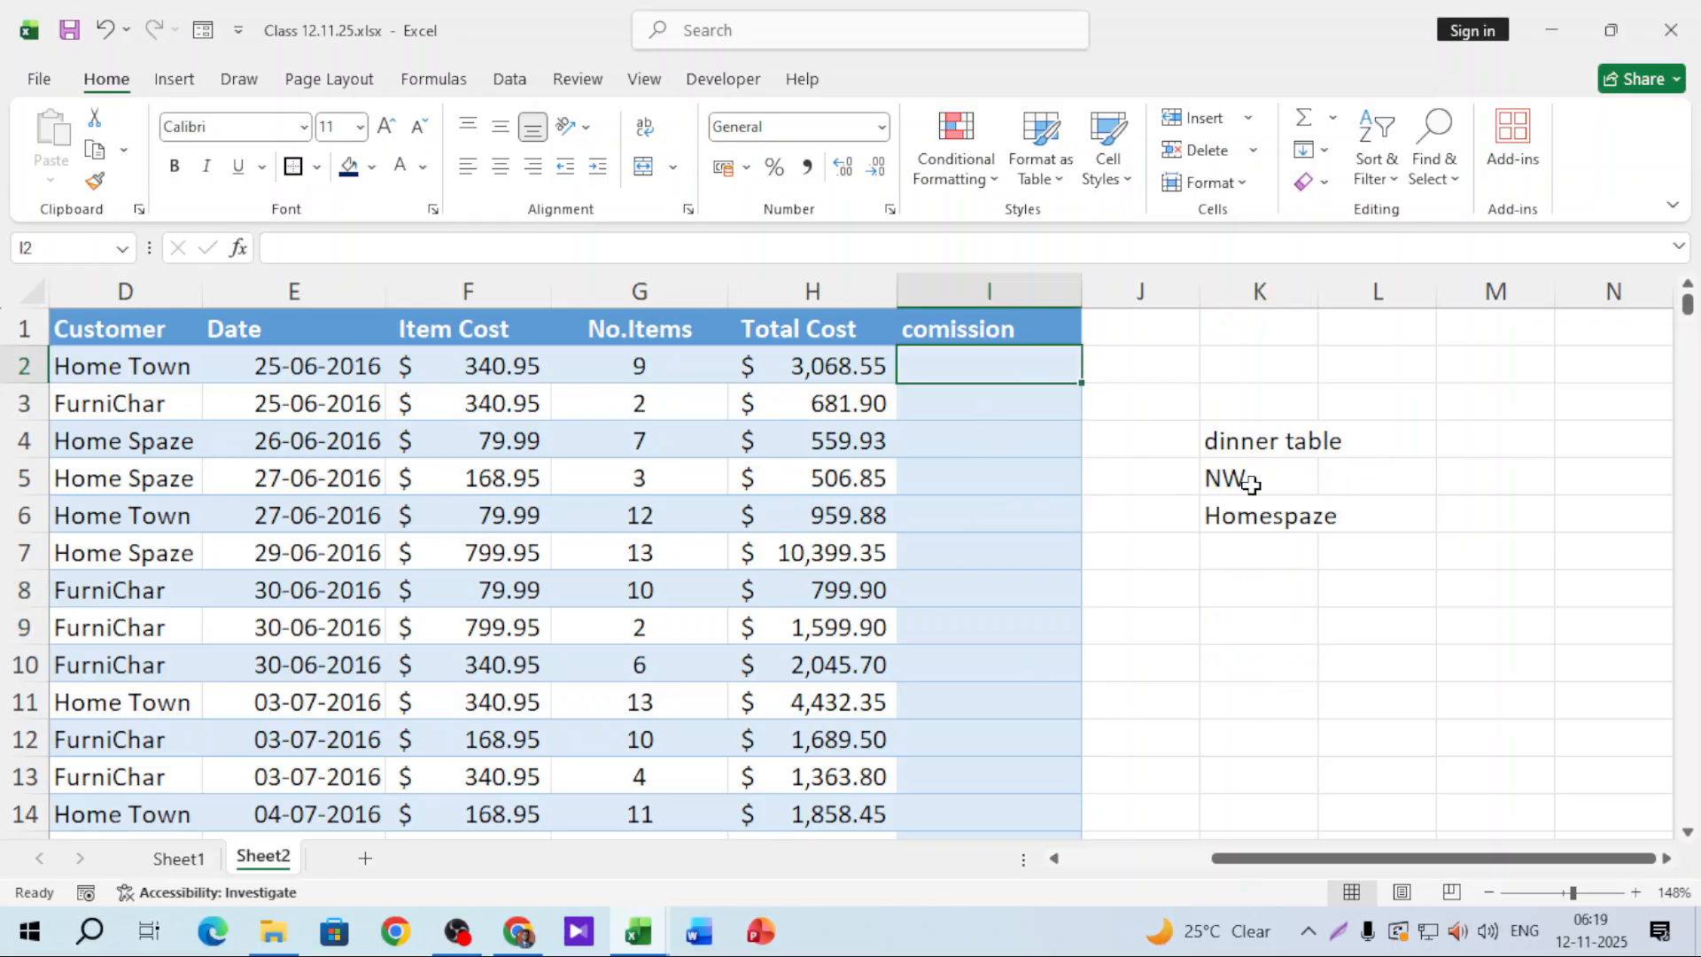
pyautogui.write('=if')
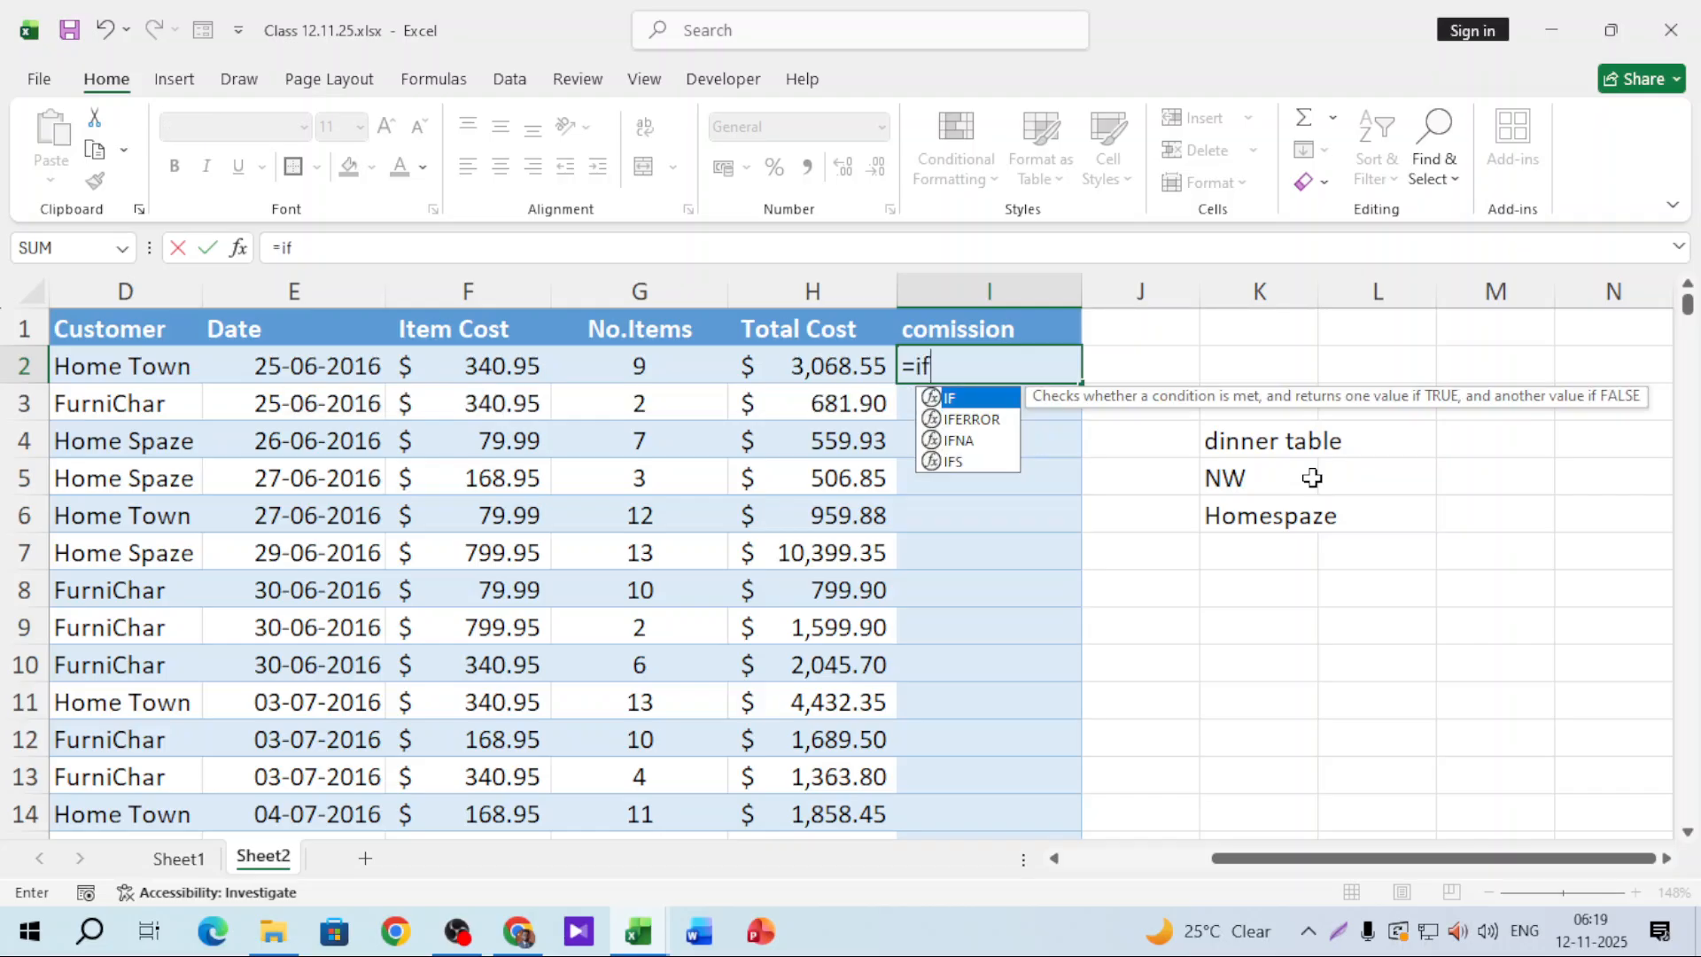
pyautogui.press('Tab')
pyautogui.write('an')
pyautogui.press('Tab')
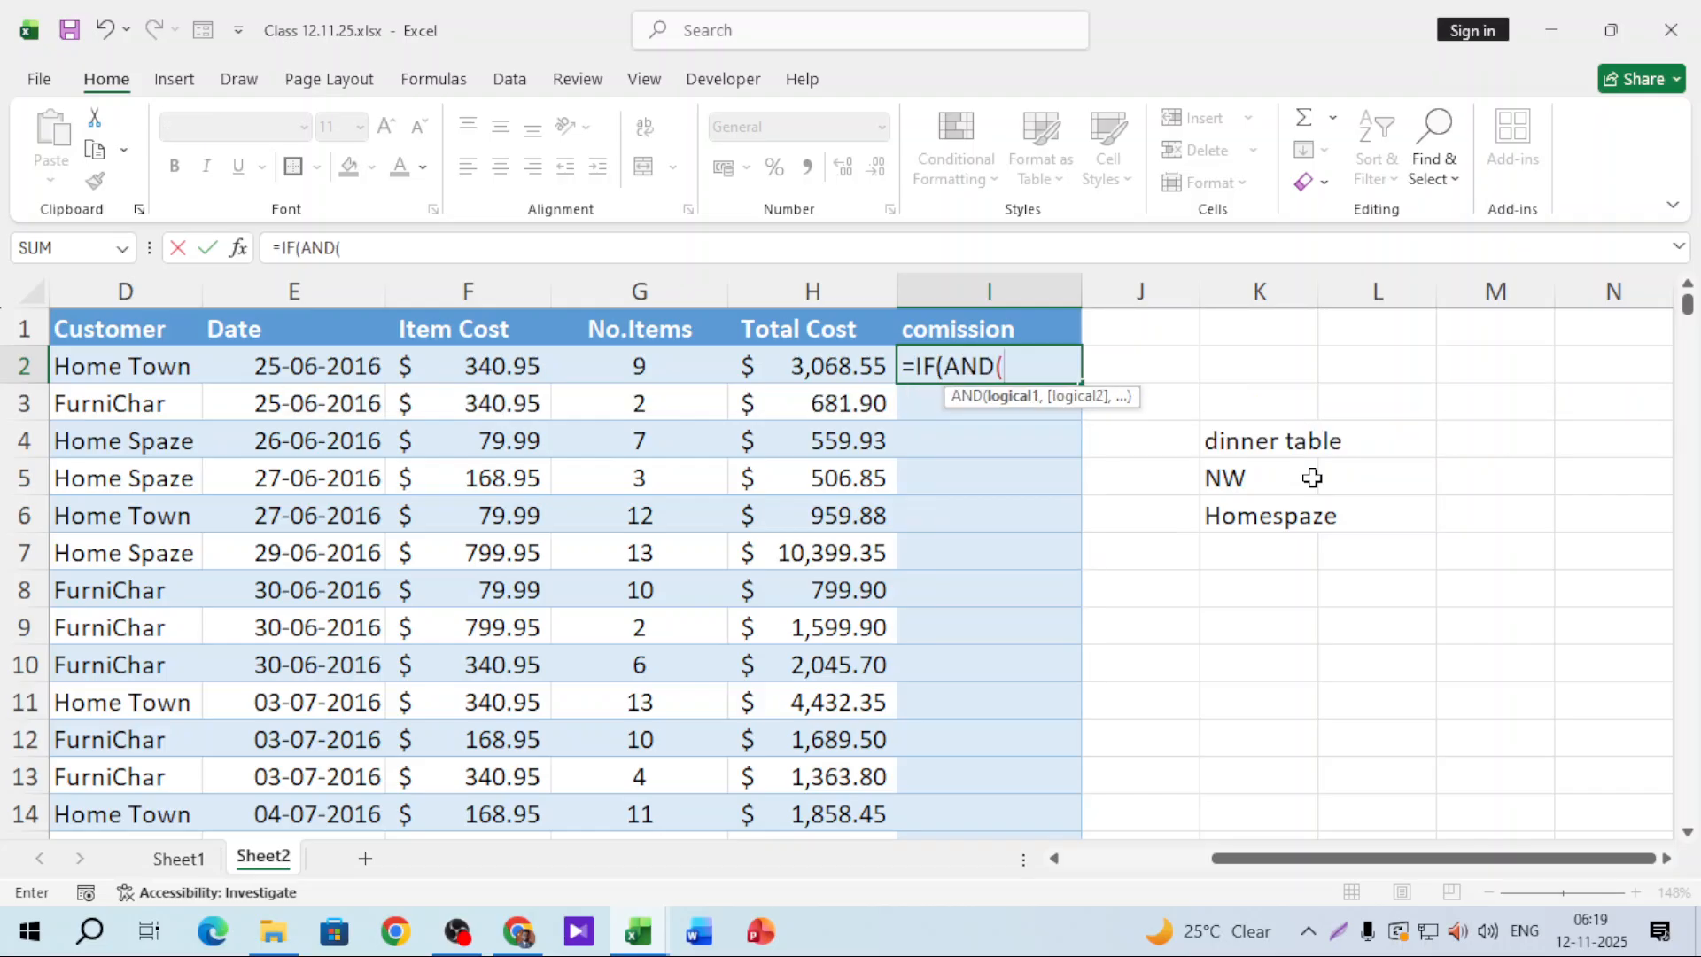
pyautogui.moveTo(1230, 857); pyautogui.dragTo(1076, 858)
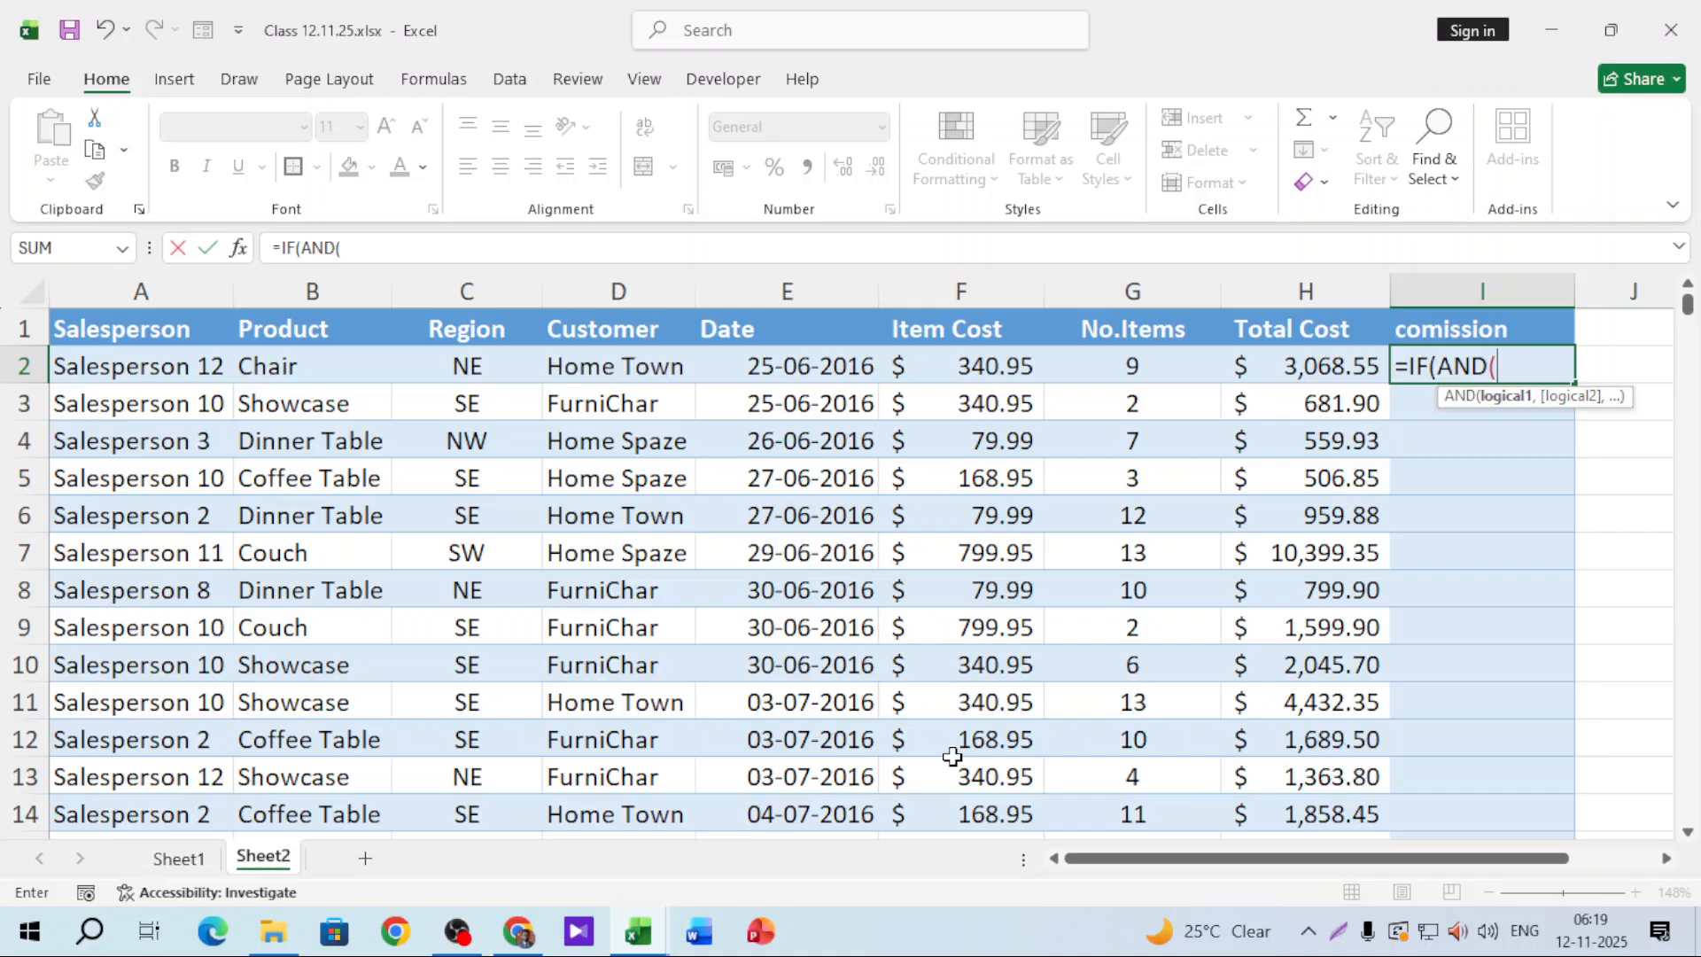
pyautogui.click(283, 374)
pyautogui.write('=')
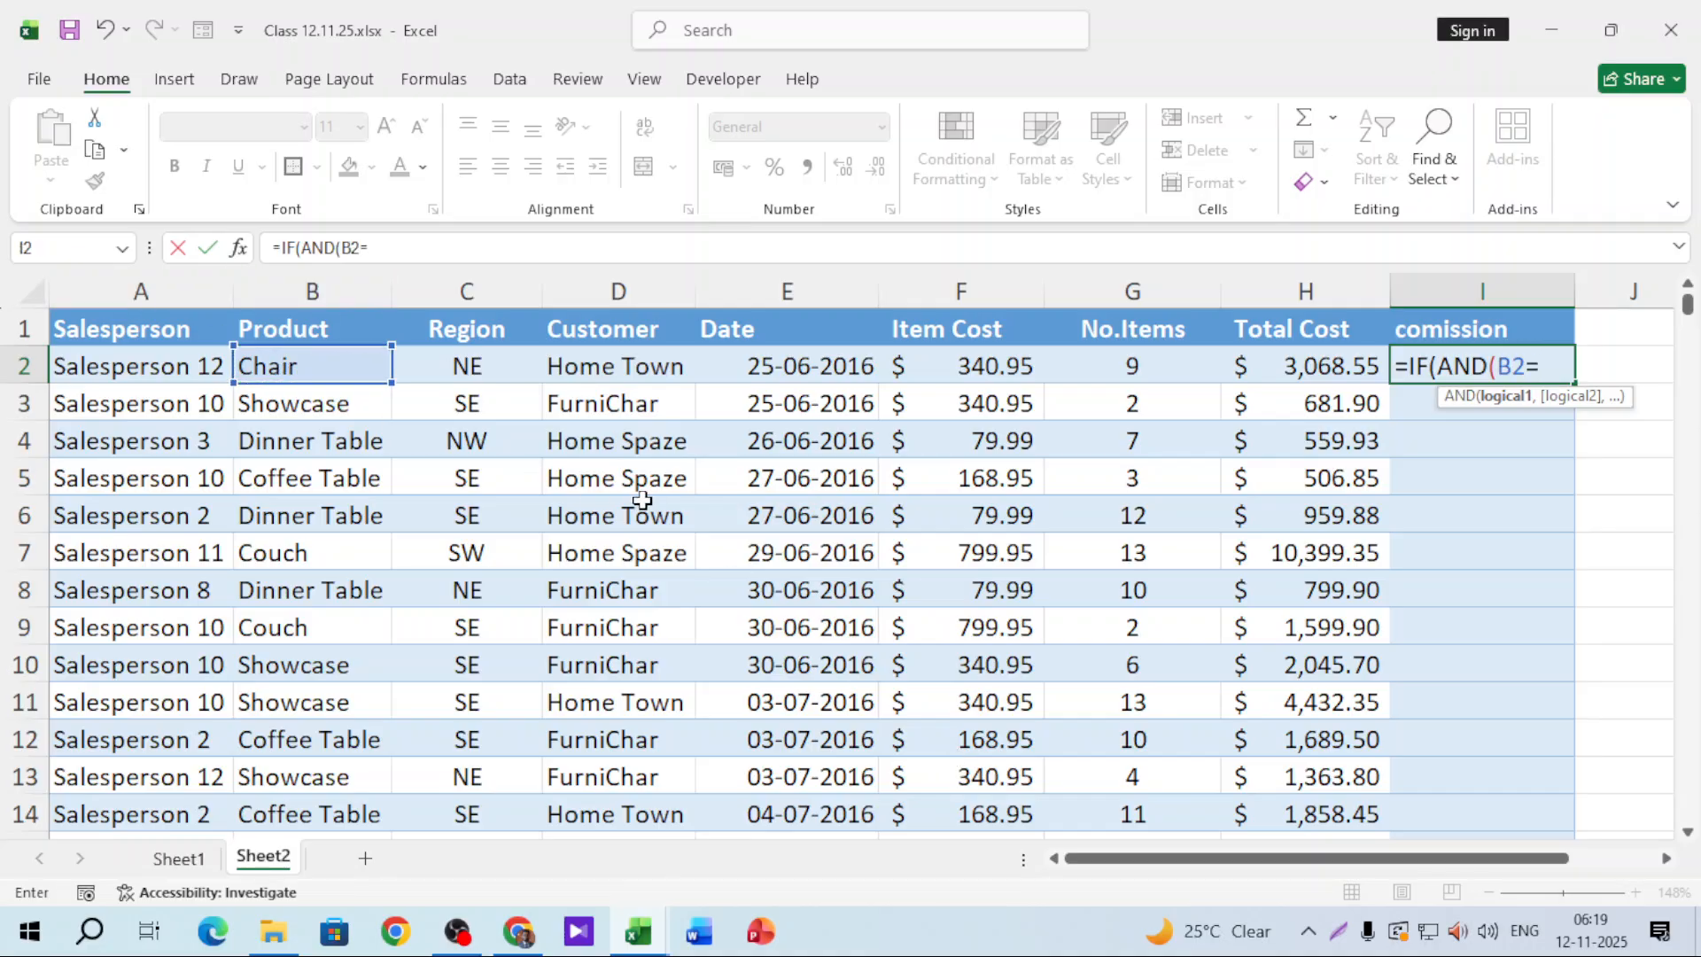
pyautogui.write('"Chair')
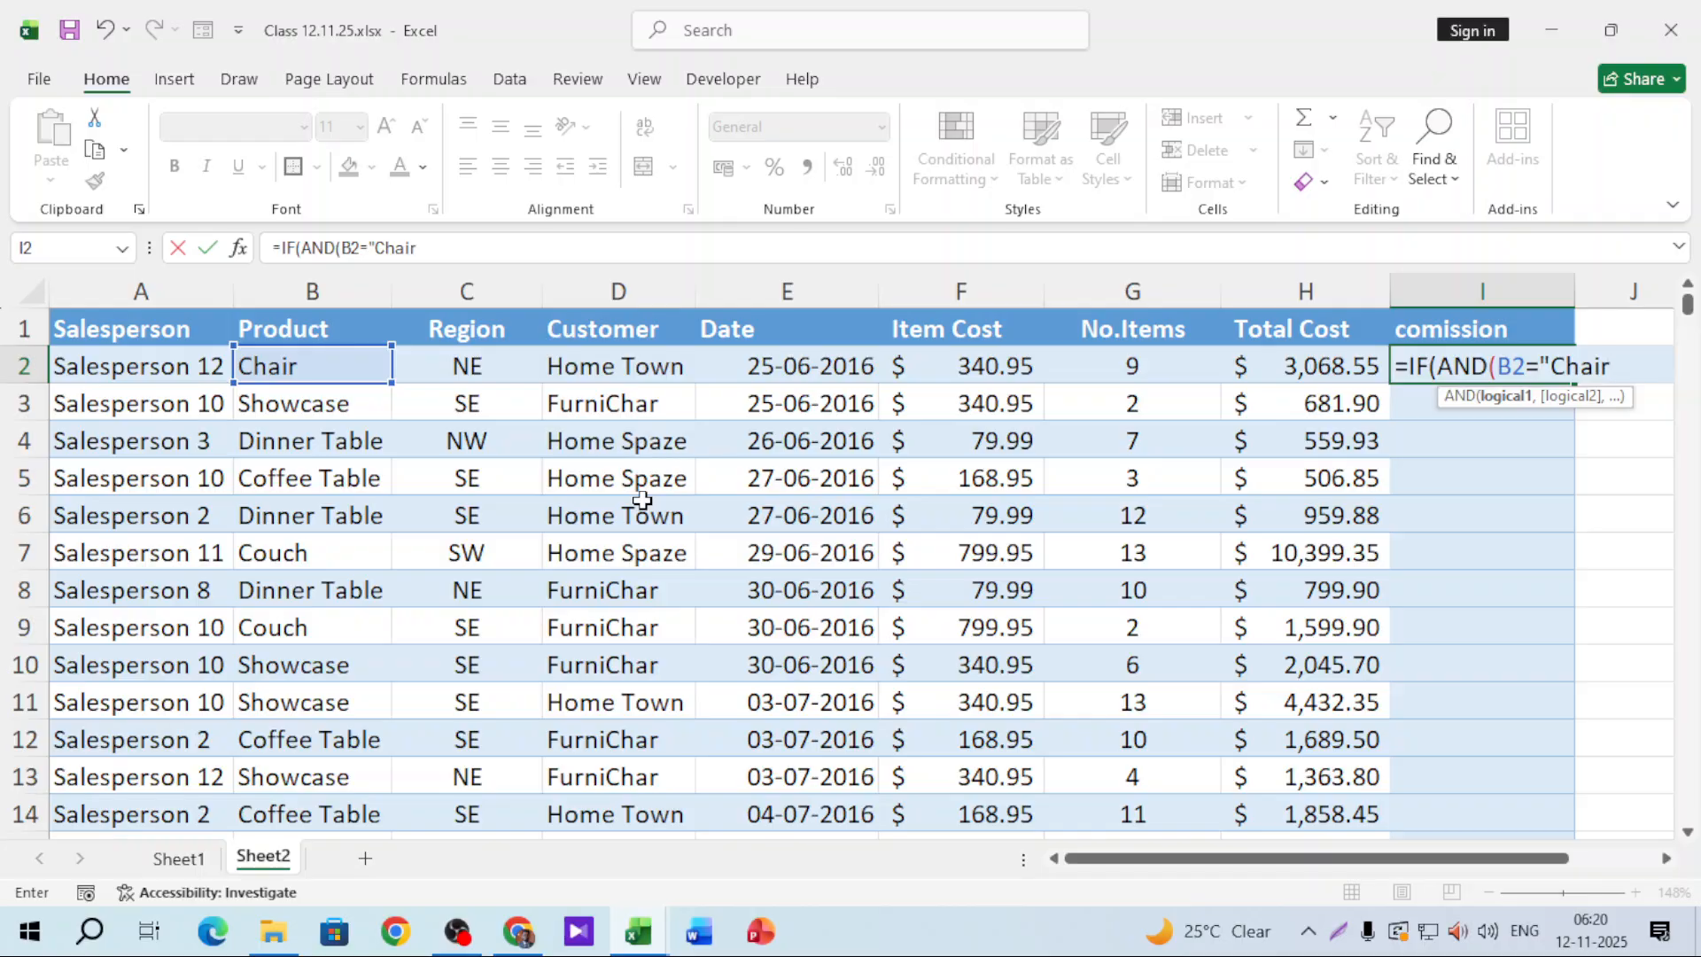
pyautogui.write('",')
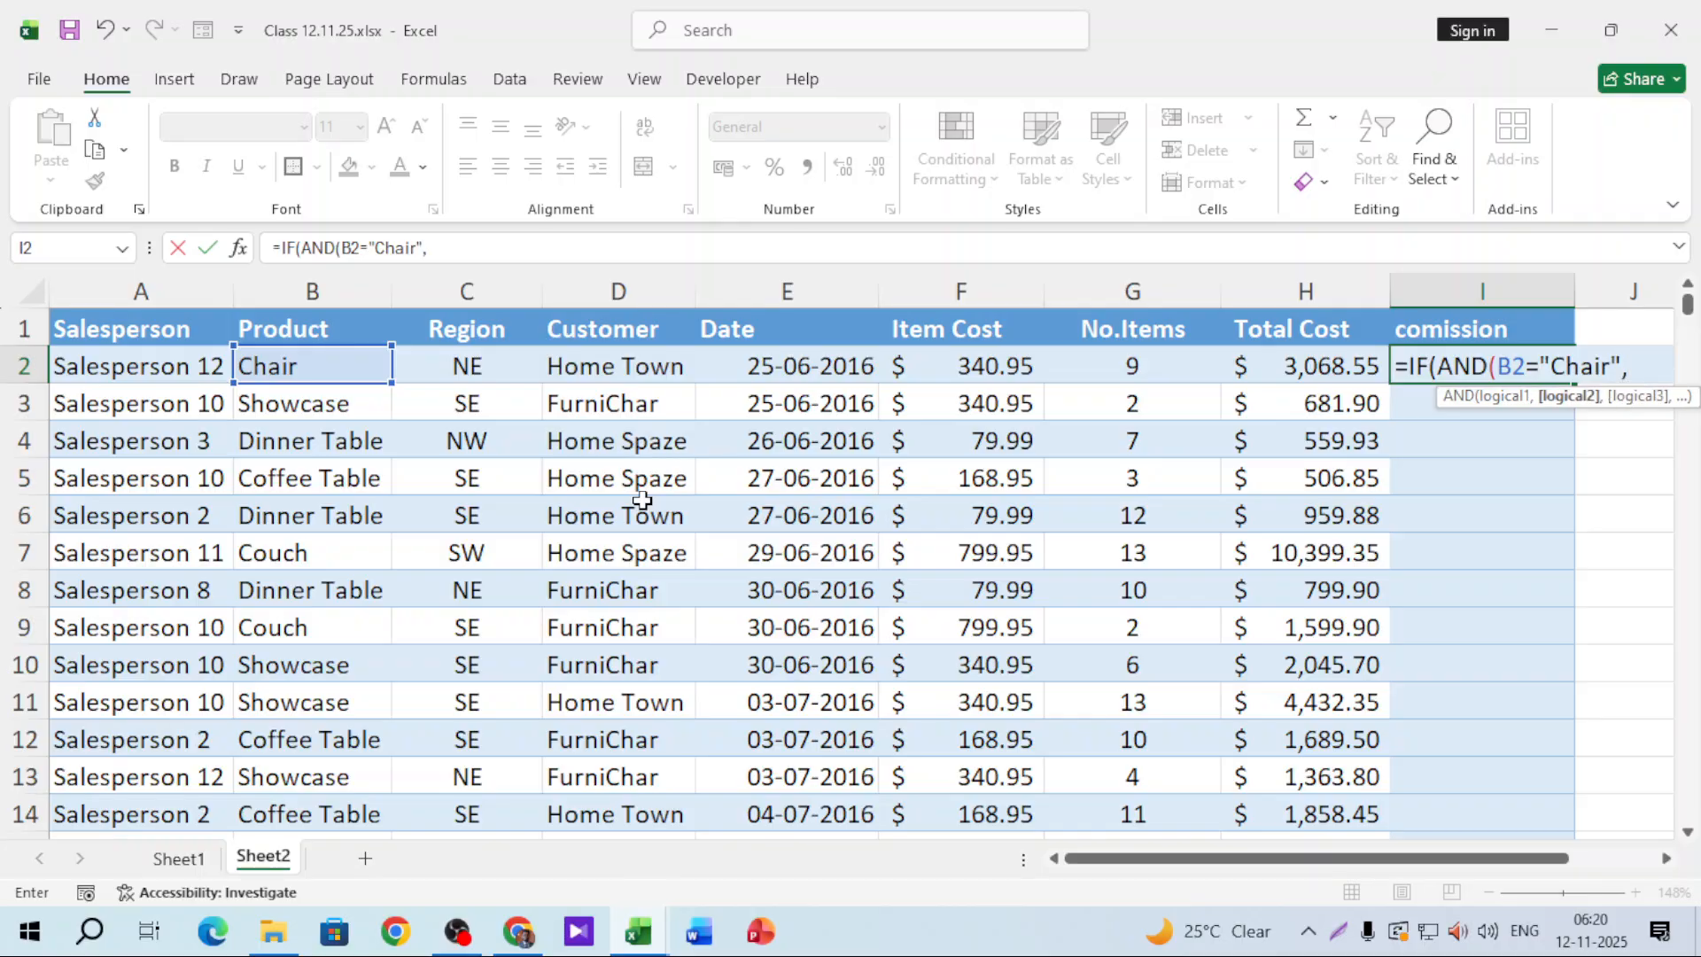
pyautogui.click(467, 365)
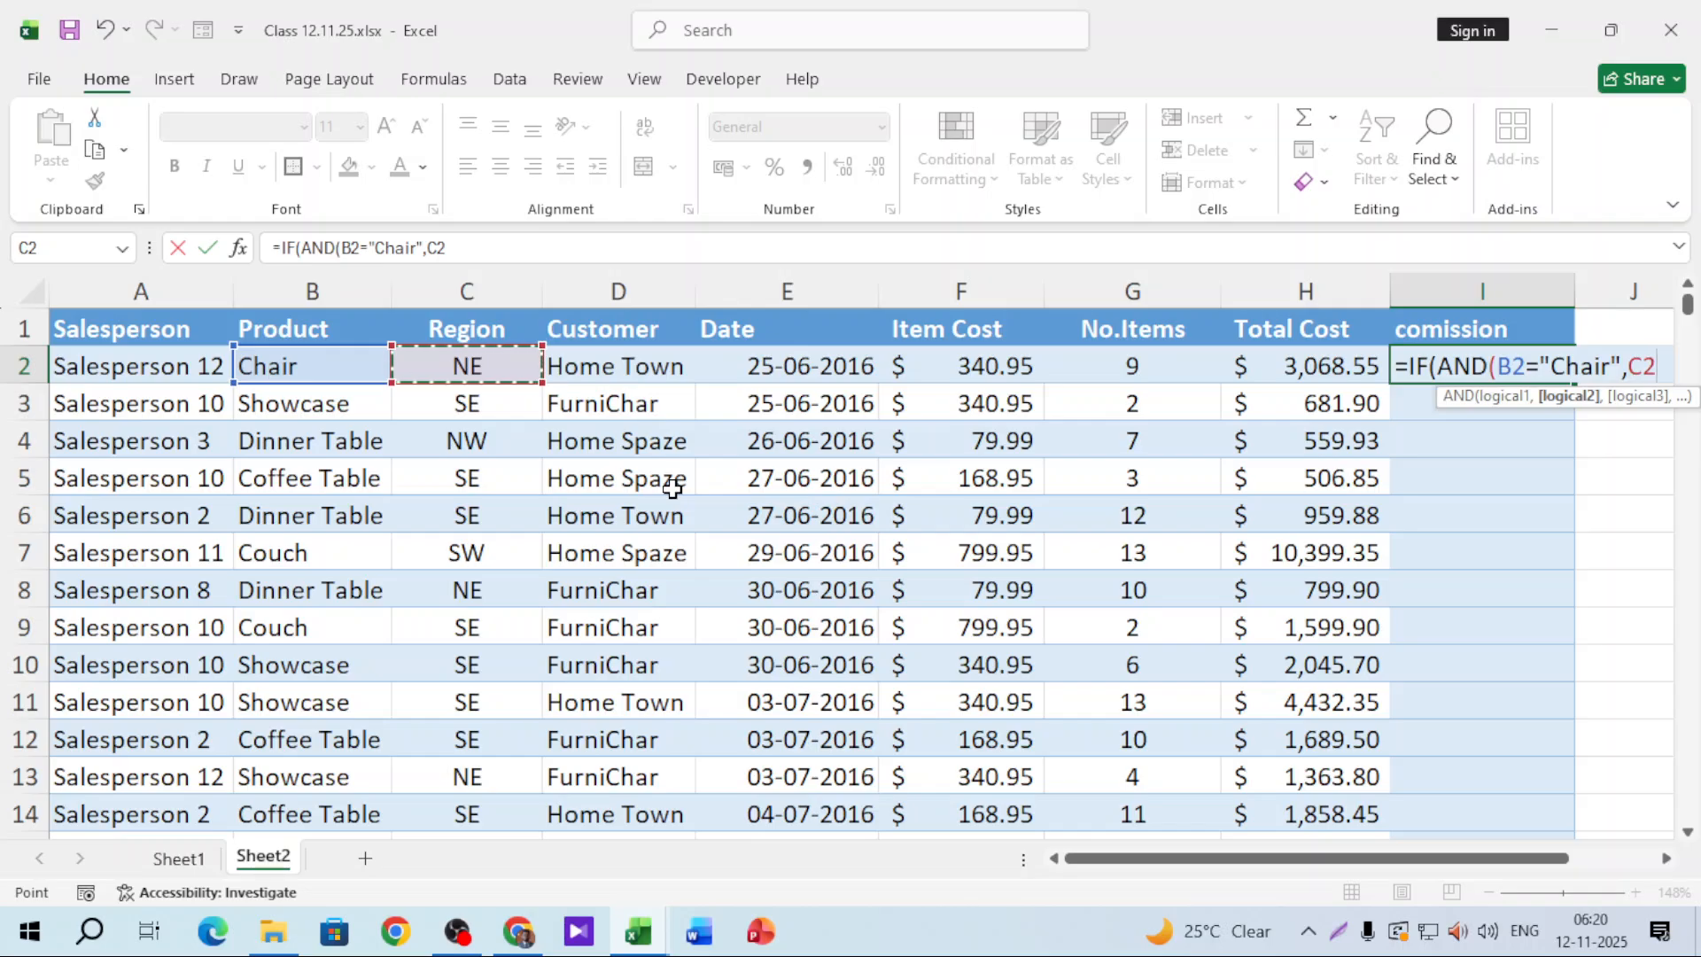
pyautogui.write('=')
pyautogui.hscroll(3, 1693, 867)
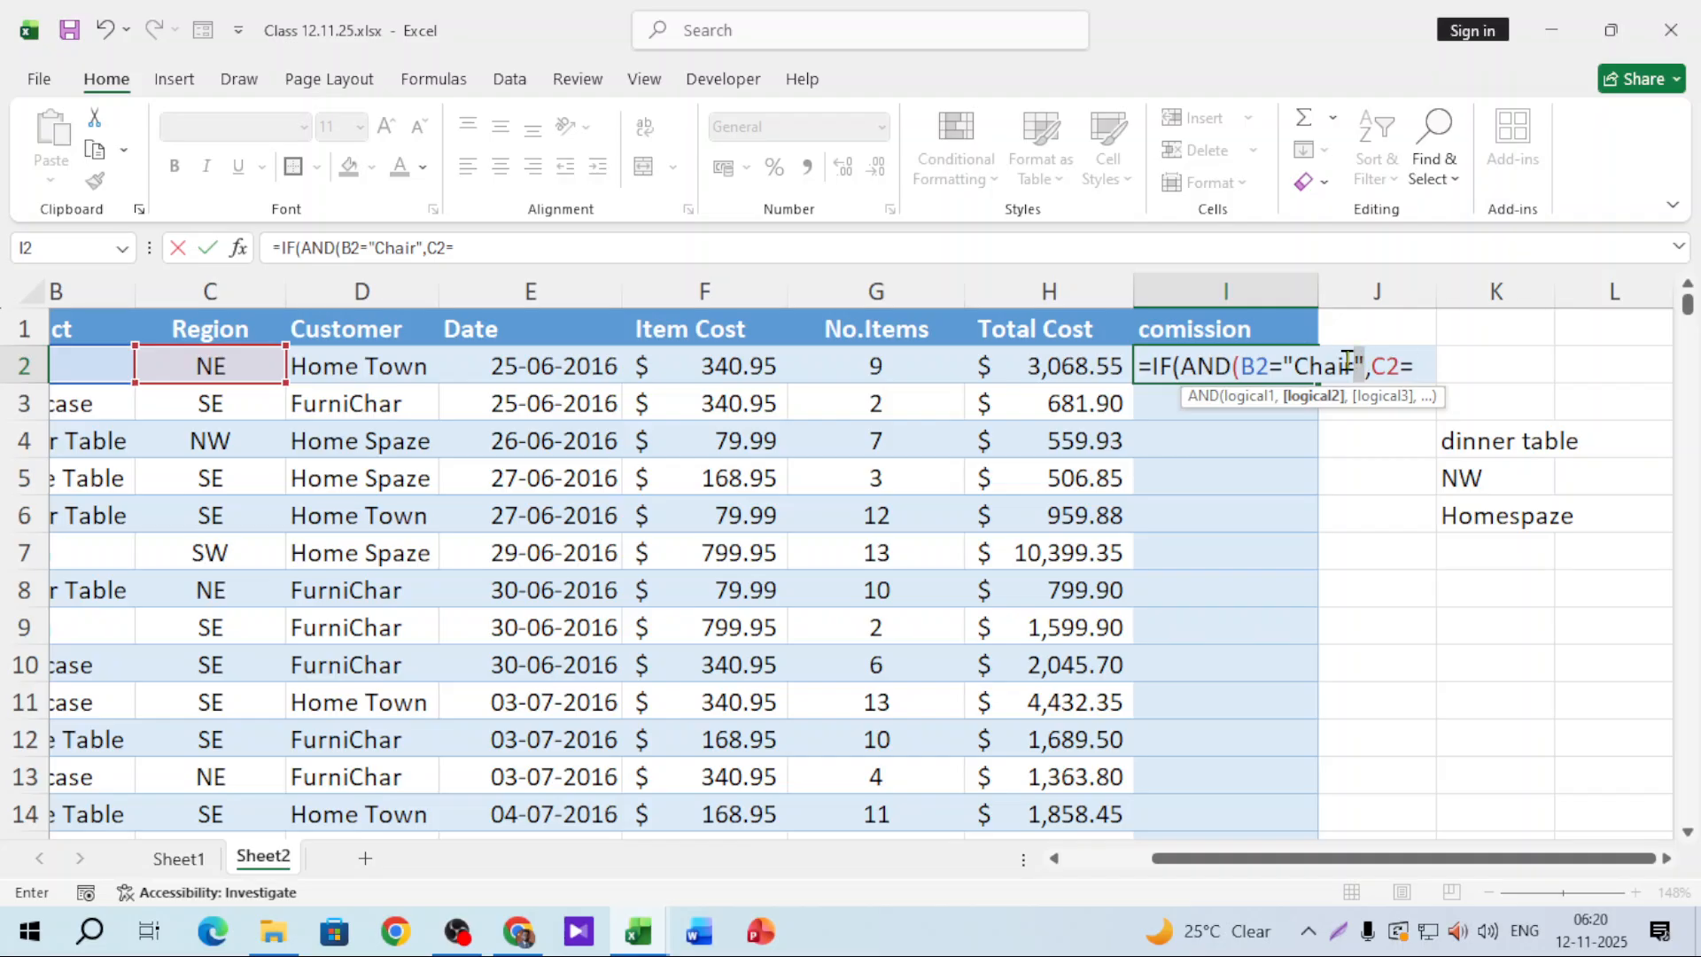
# Step: Change the product condition from Chair to "Dinner Table" and add C2="NW"
pyautogui.moveTo(1346, 360); pyautogui.dragTo(1283, 363)
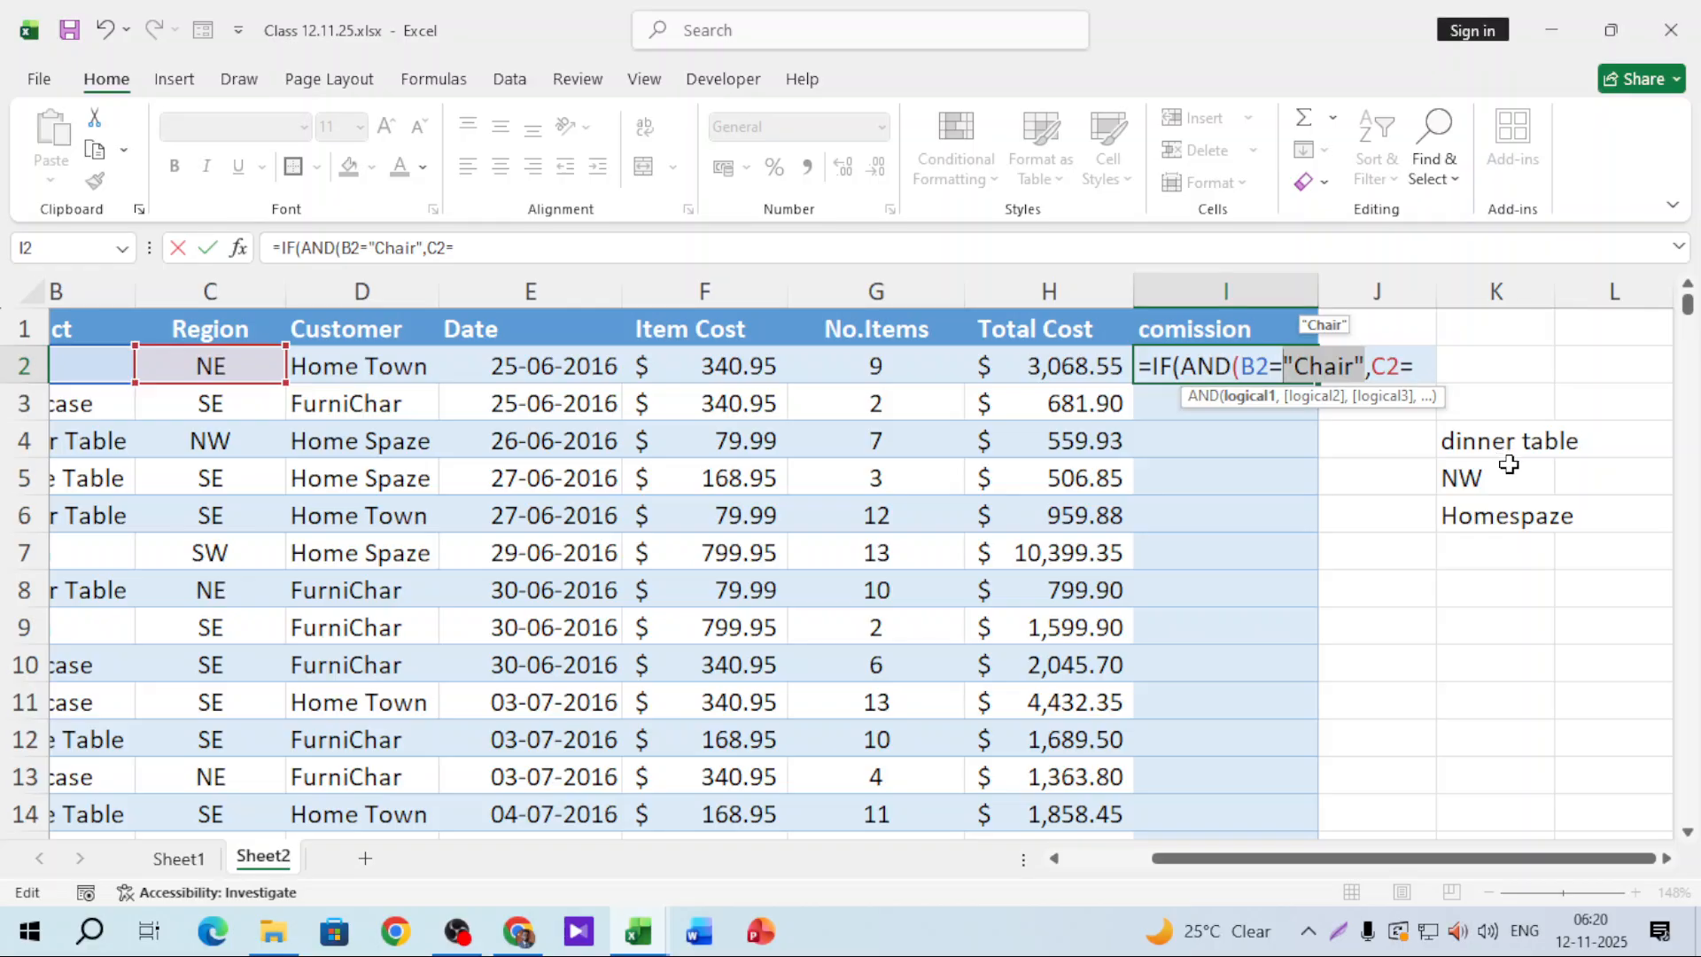
pyautogui.click(1300, 358)
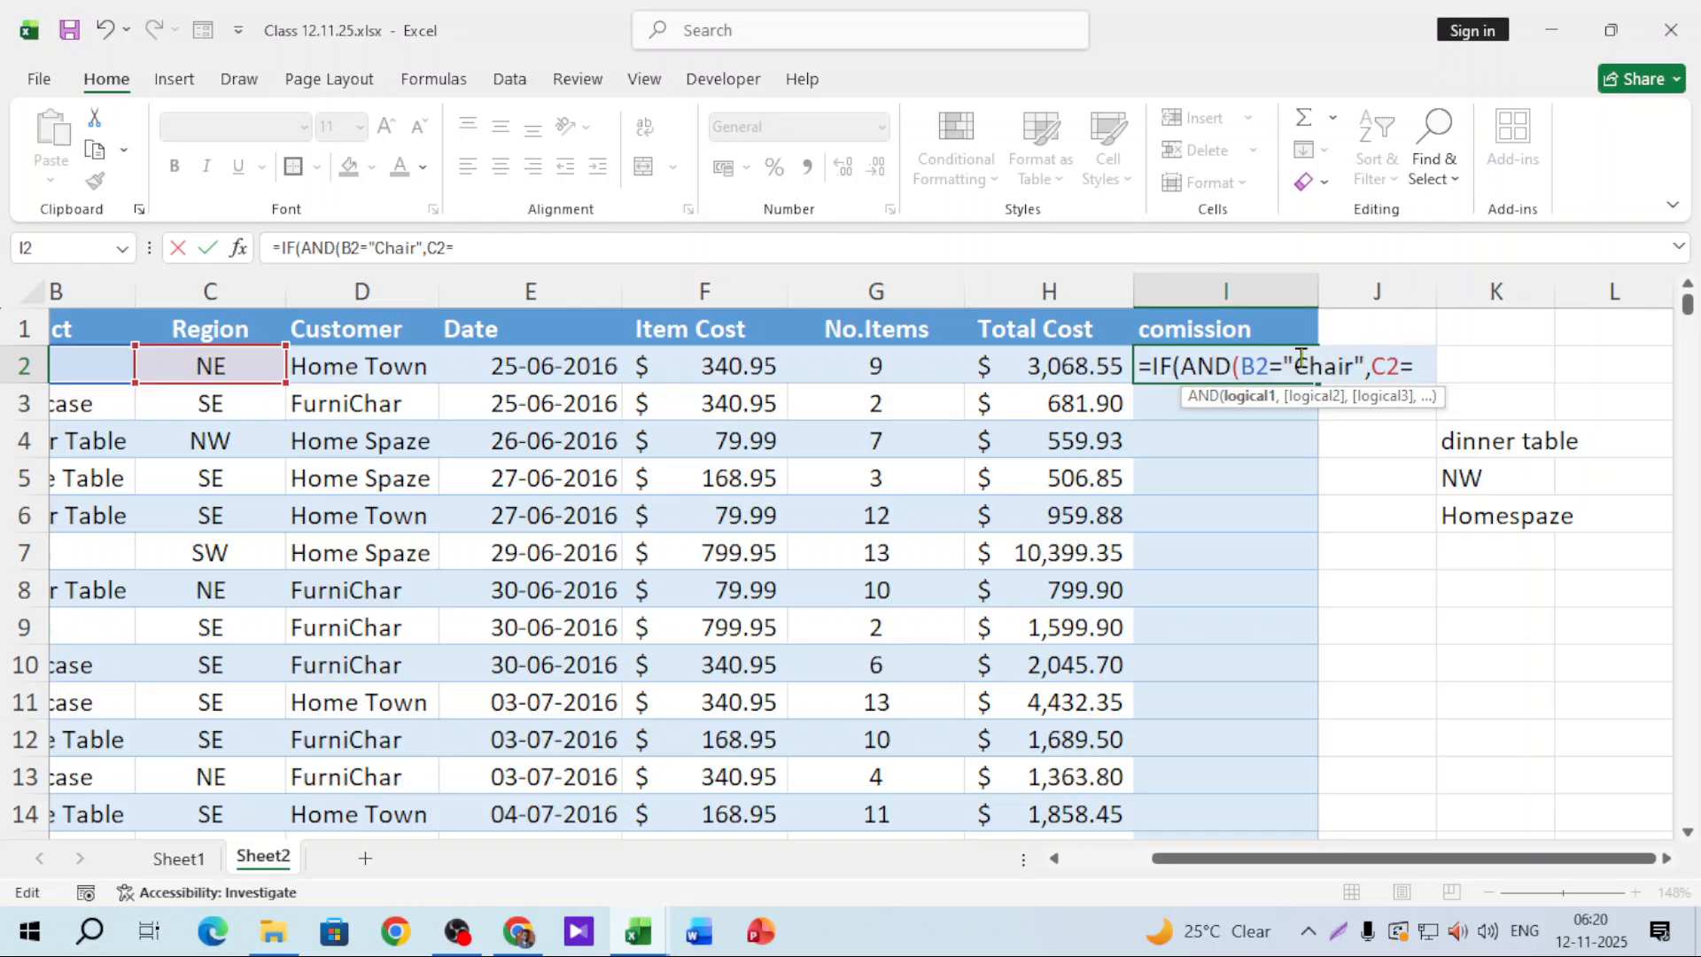
pyautogui.moveTo(1293, 363); pyautogui.dragTo(1344, 363)
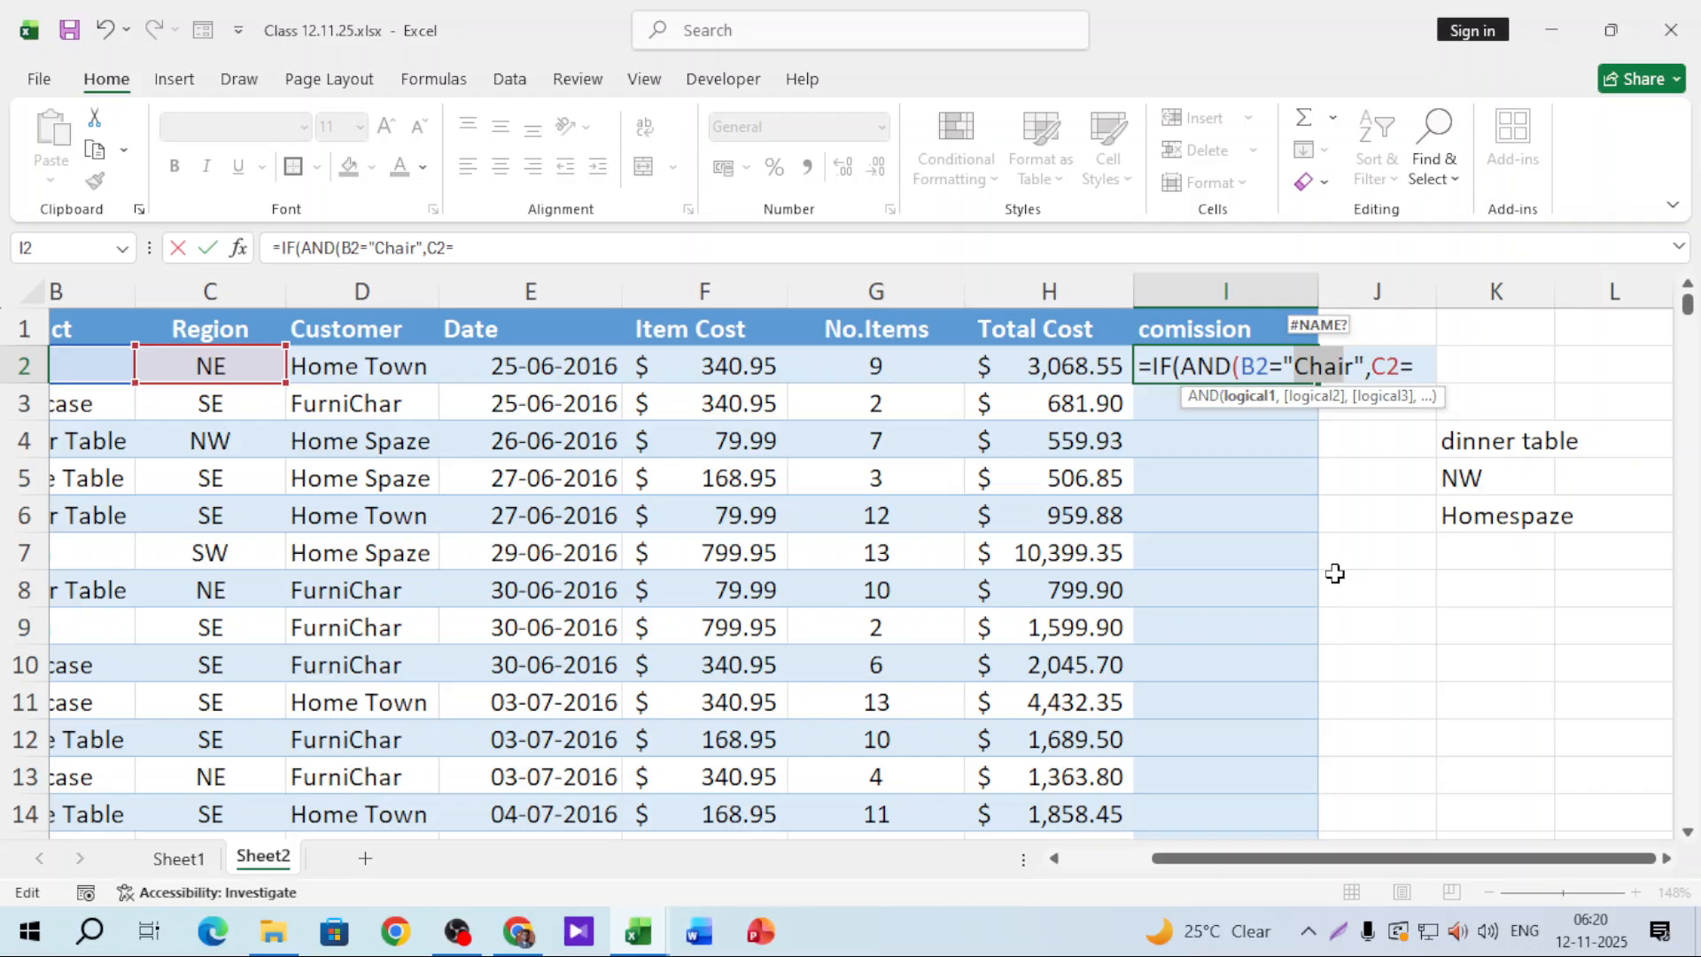
pyautogui.press('BackSpace')
pyautogui.press('Right')
pyautogui.press('BackSpace')
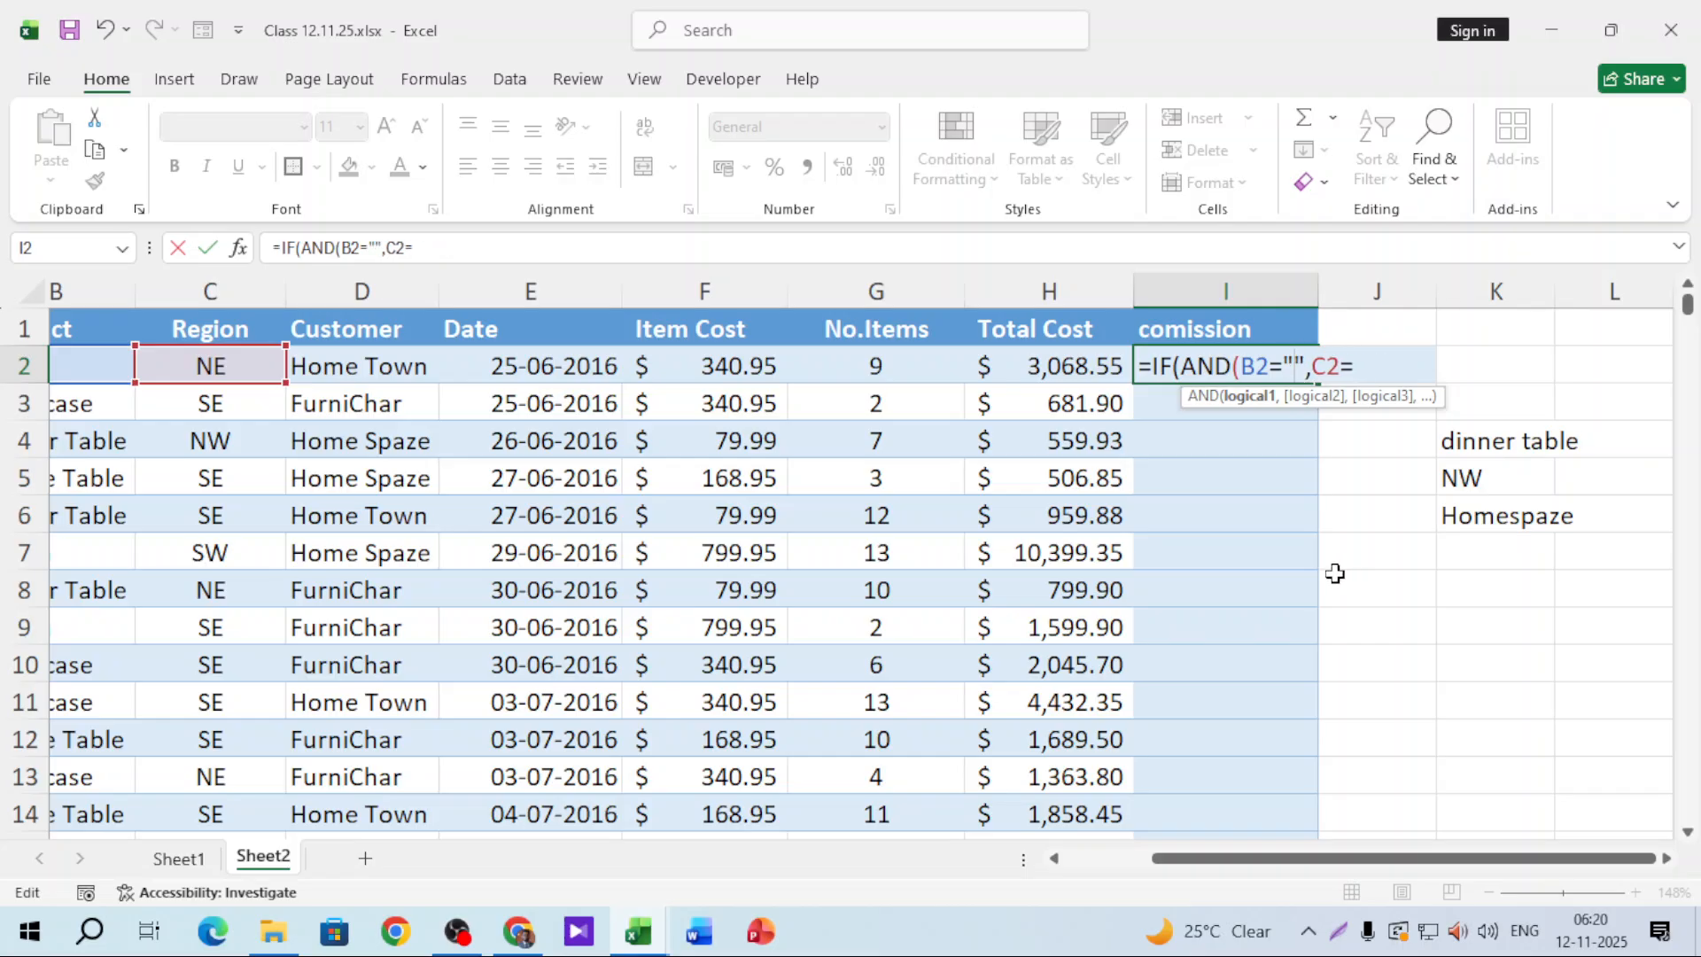
pyautogui.write('Dinner T')
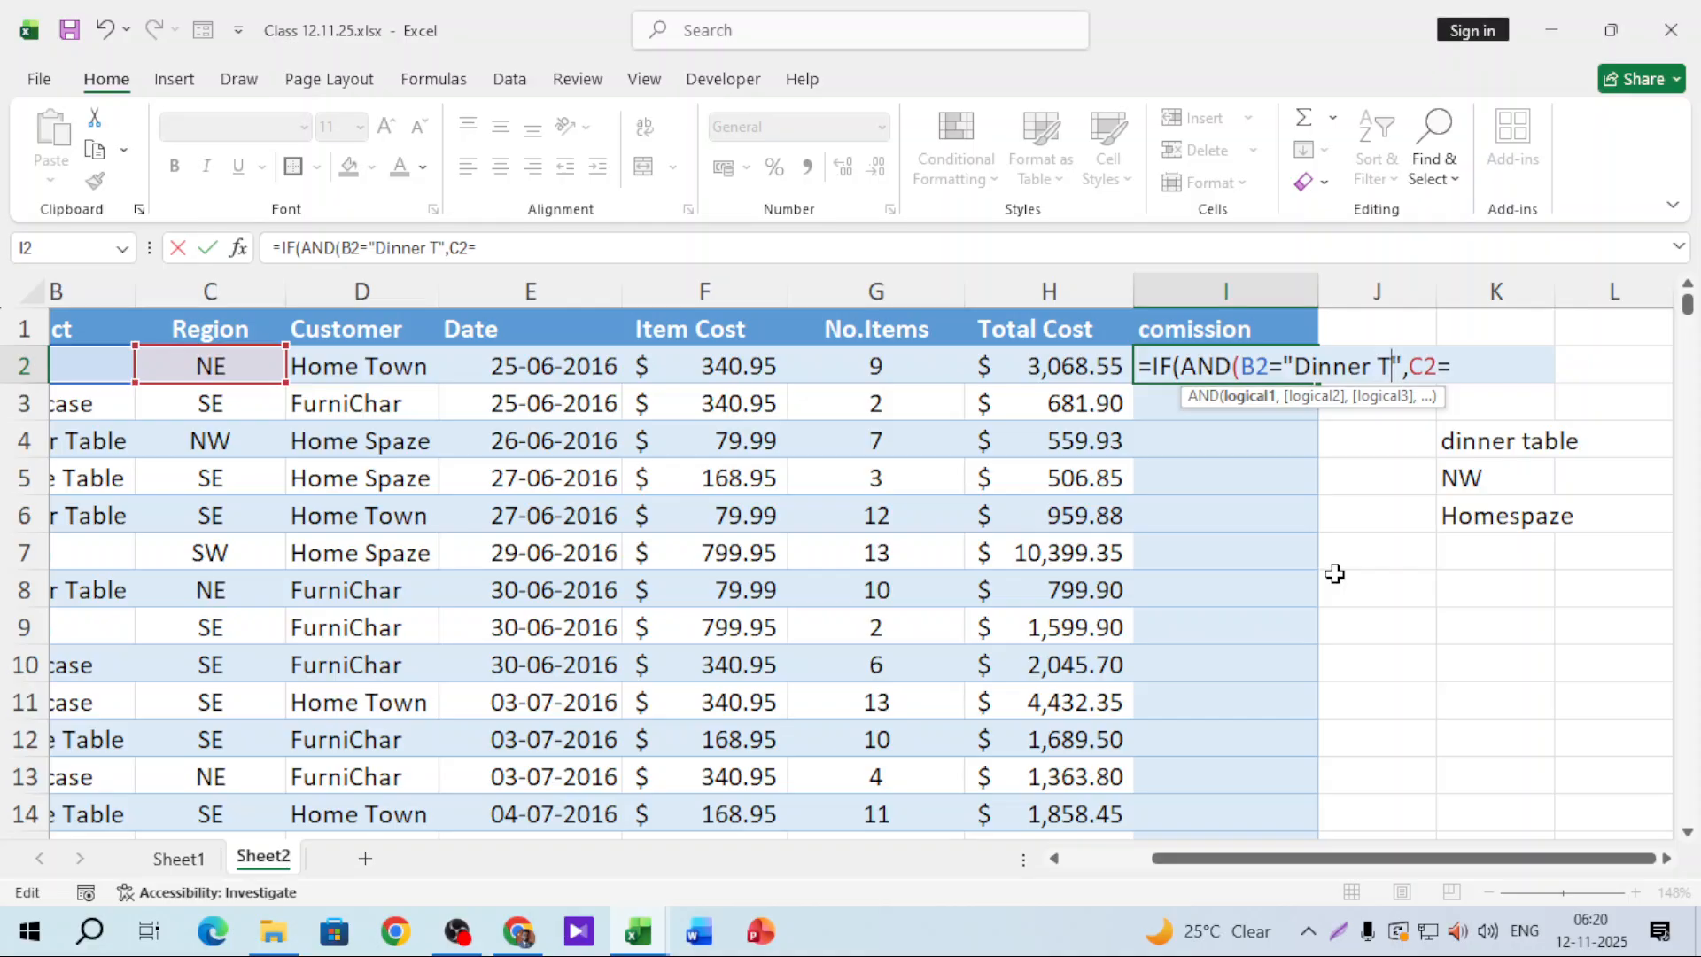
pyautogui.write('able')
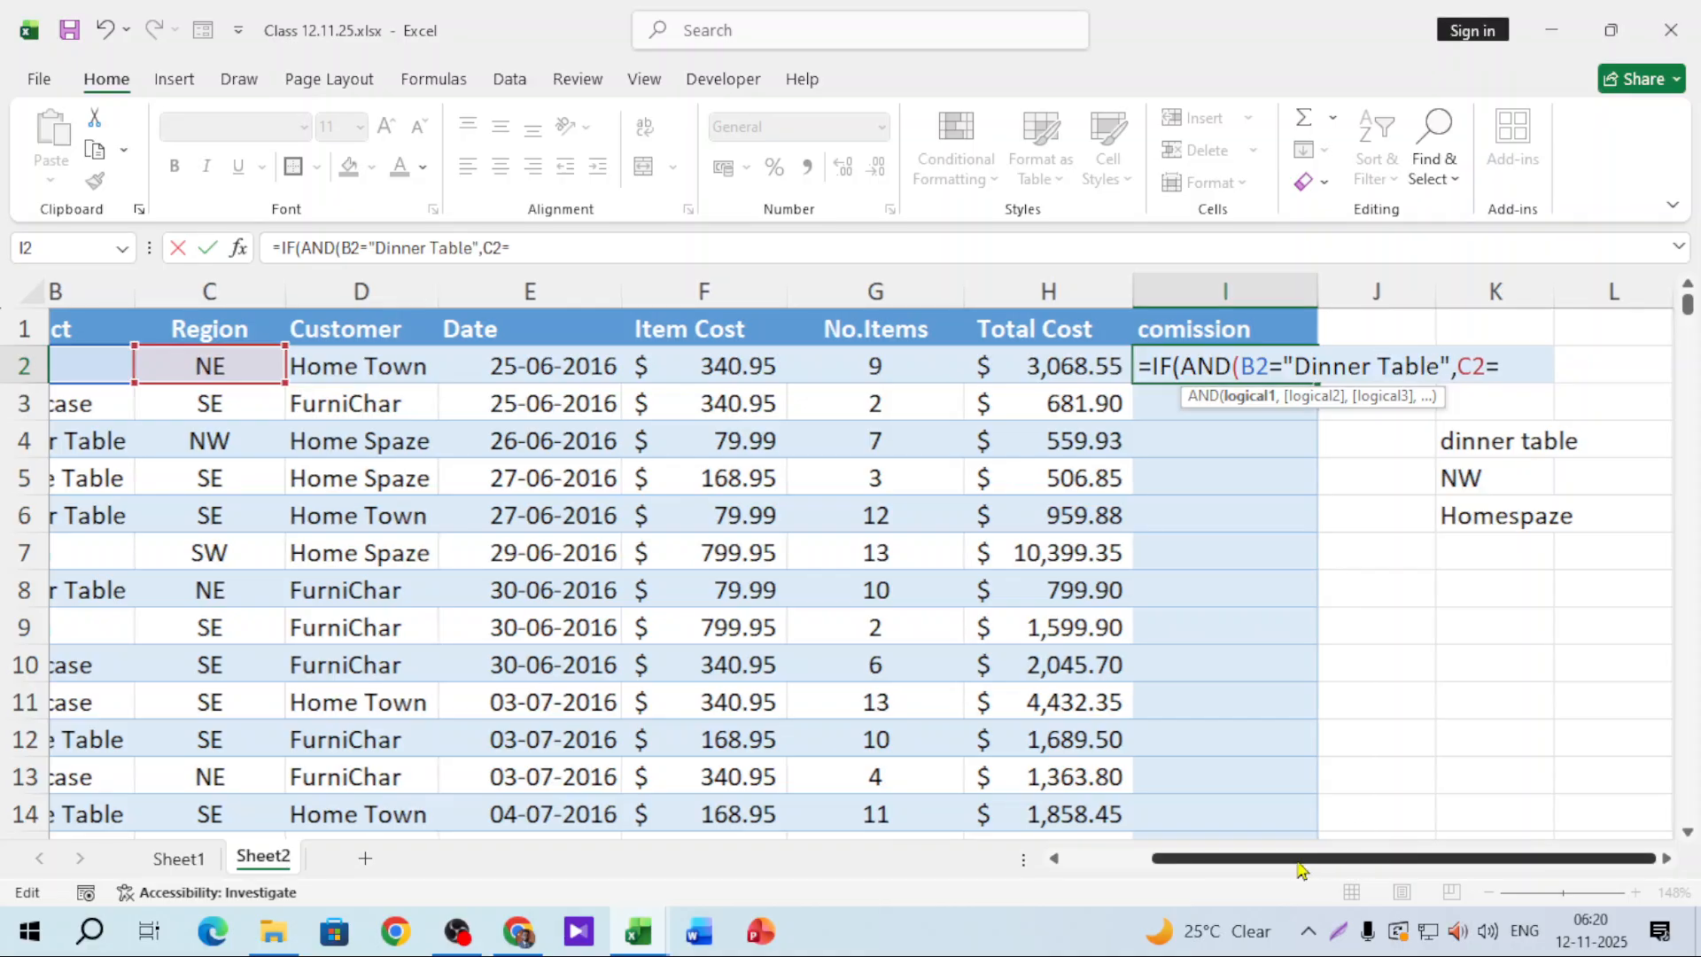
pyautogui.hscroll(-2, 1300, 868)
pyautogui.moveTo(1274, 868); pyautogui.dragTo(1369, 861)
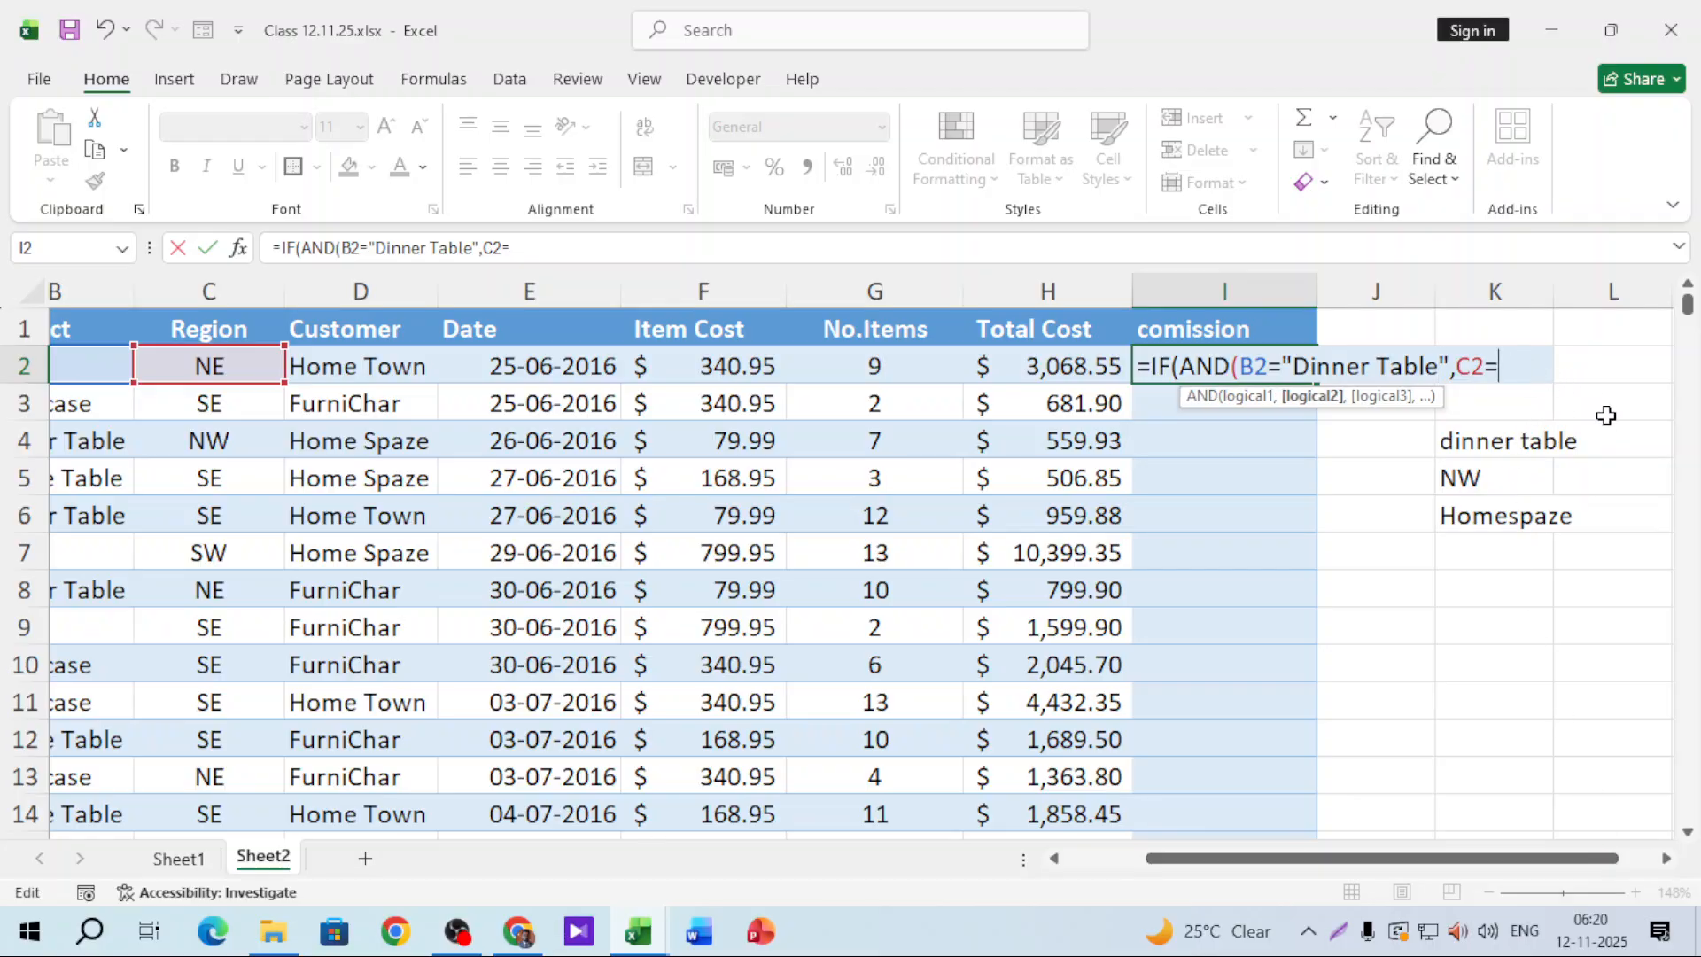
pyautogui.write('"NW",')
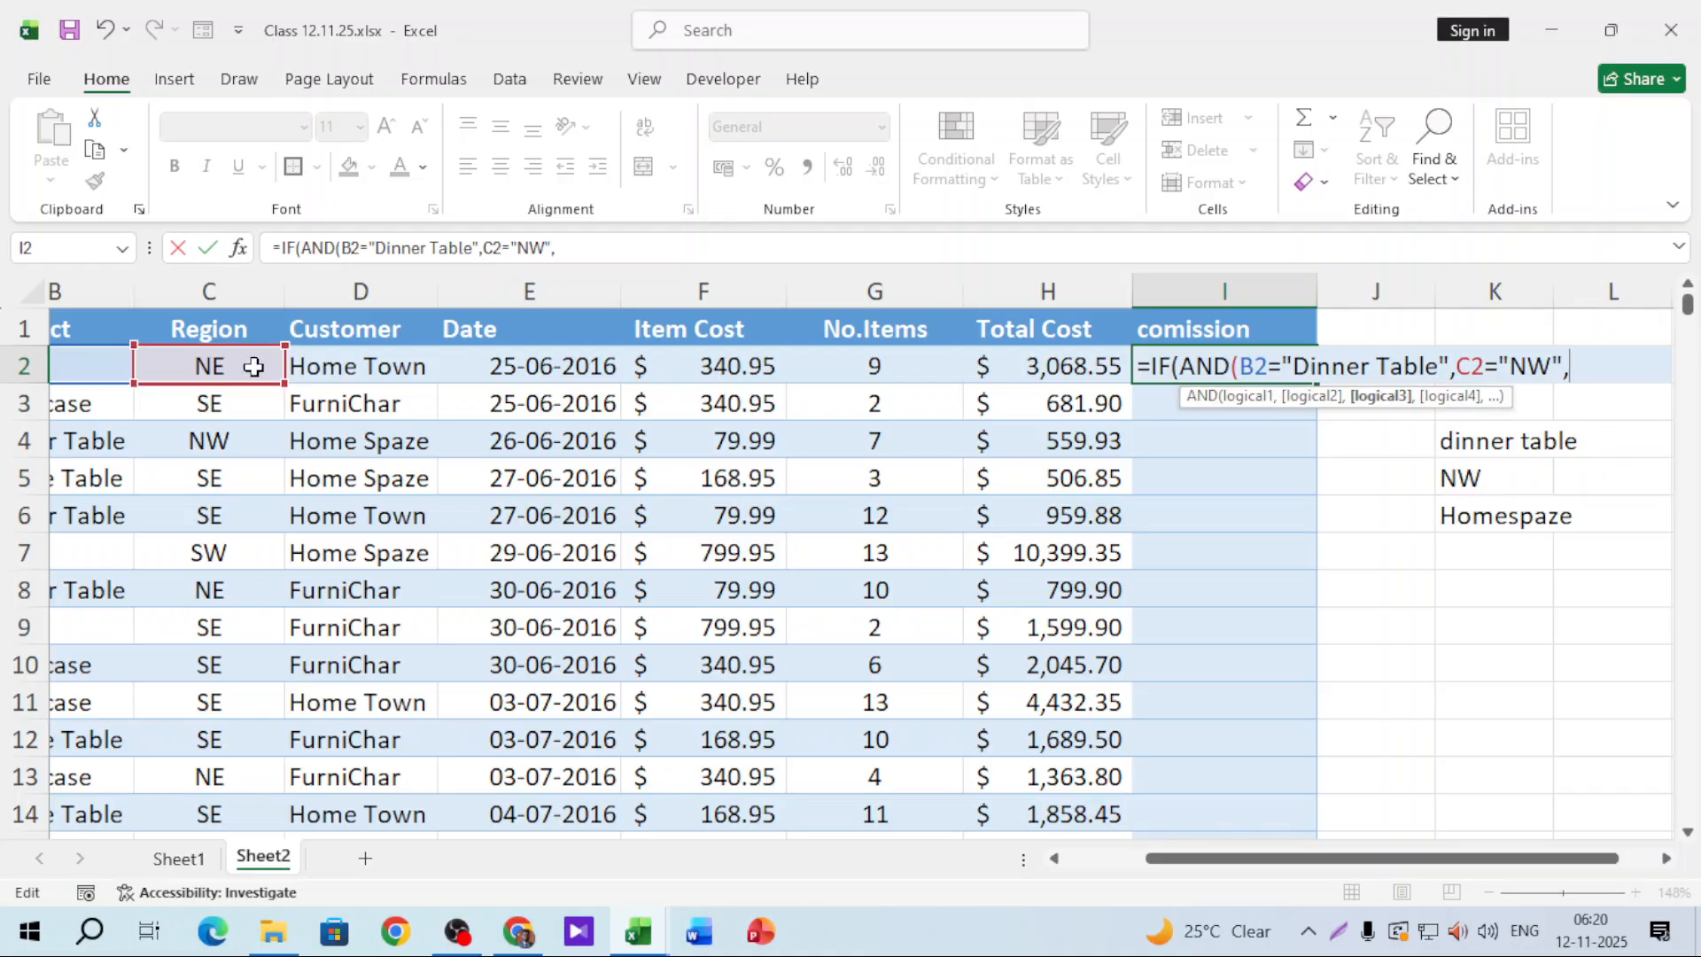
# Step: Add the D2="Home Spaze" condition and close the formula with "Yes","No" results
pyautogui.click(354, 367)
pyautogui.write('="')
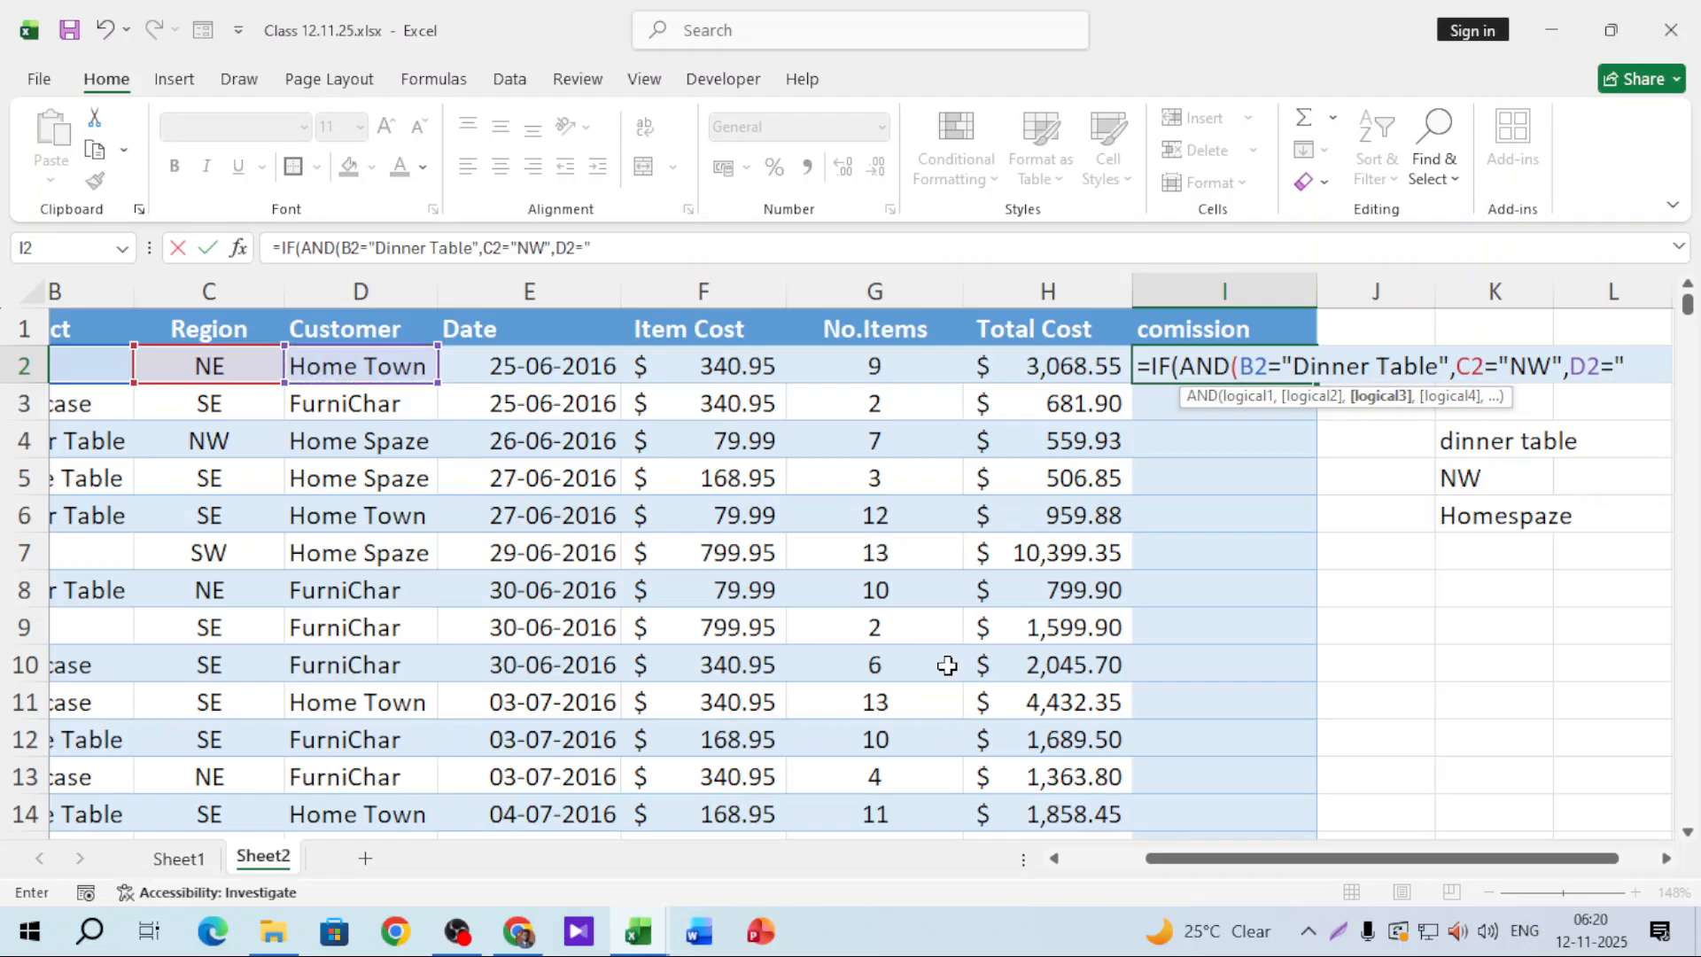
pyautogui.write('Home')
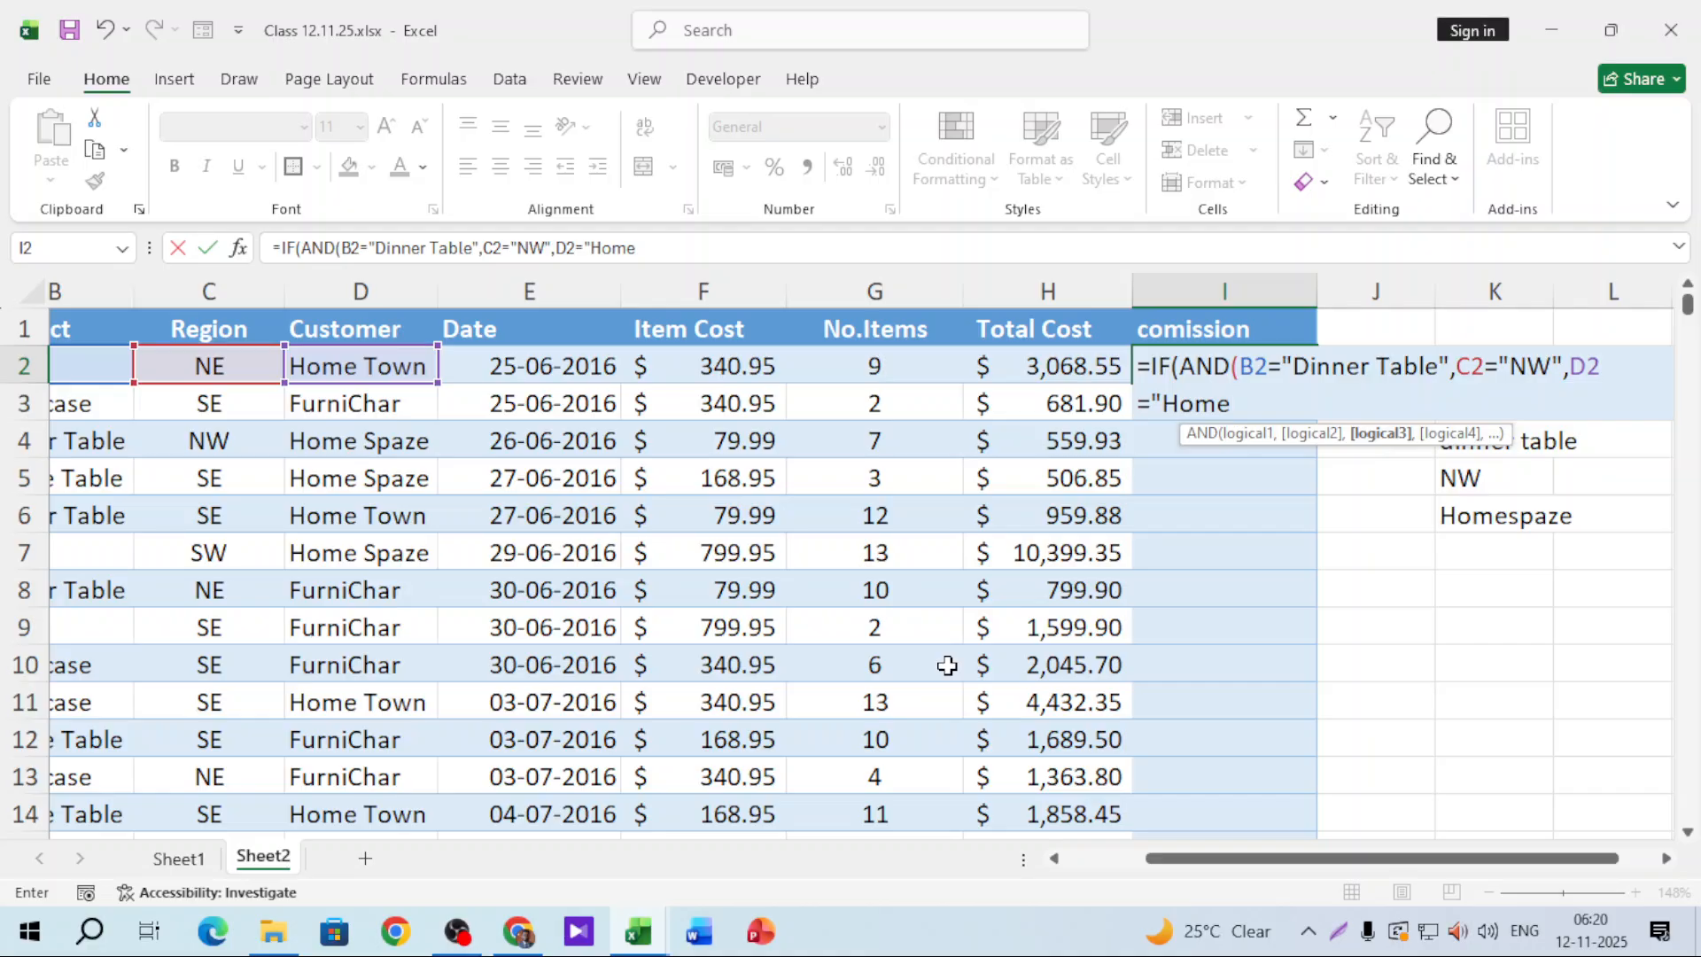
pyautogui.write(' Spaze')
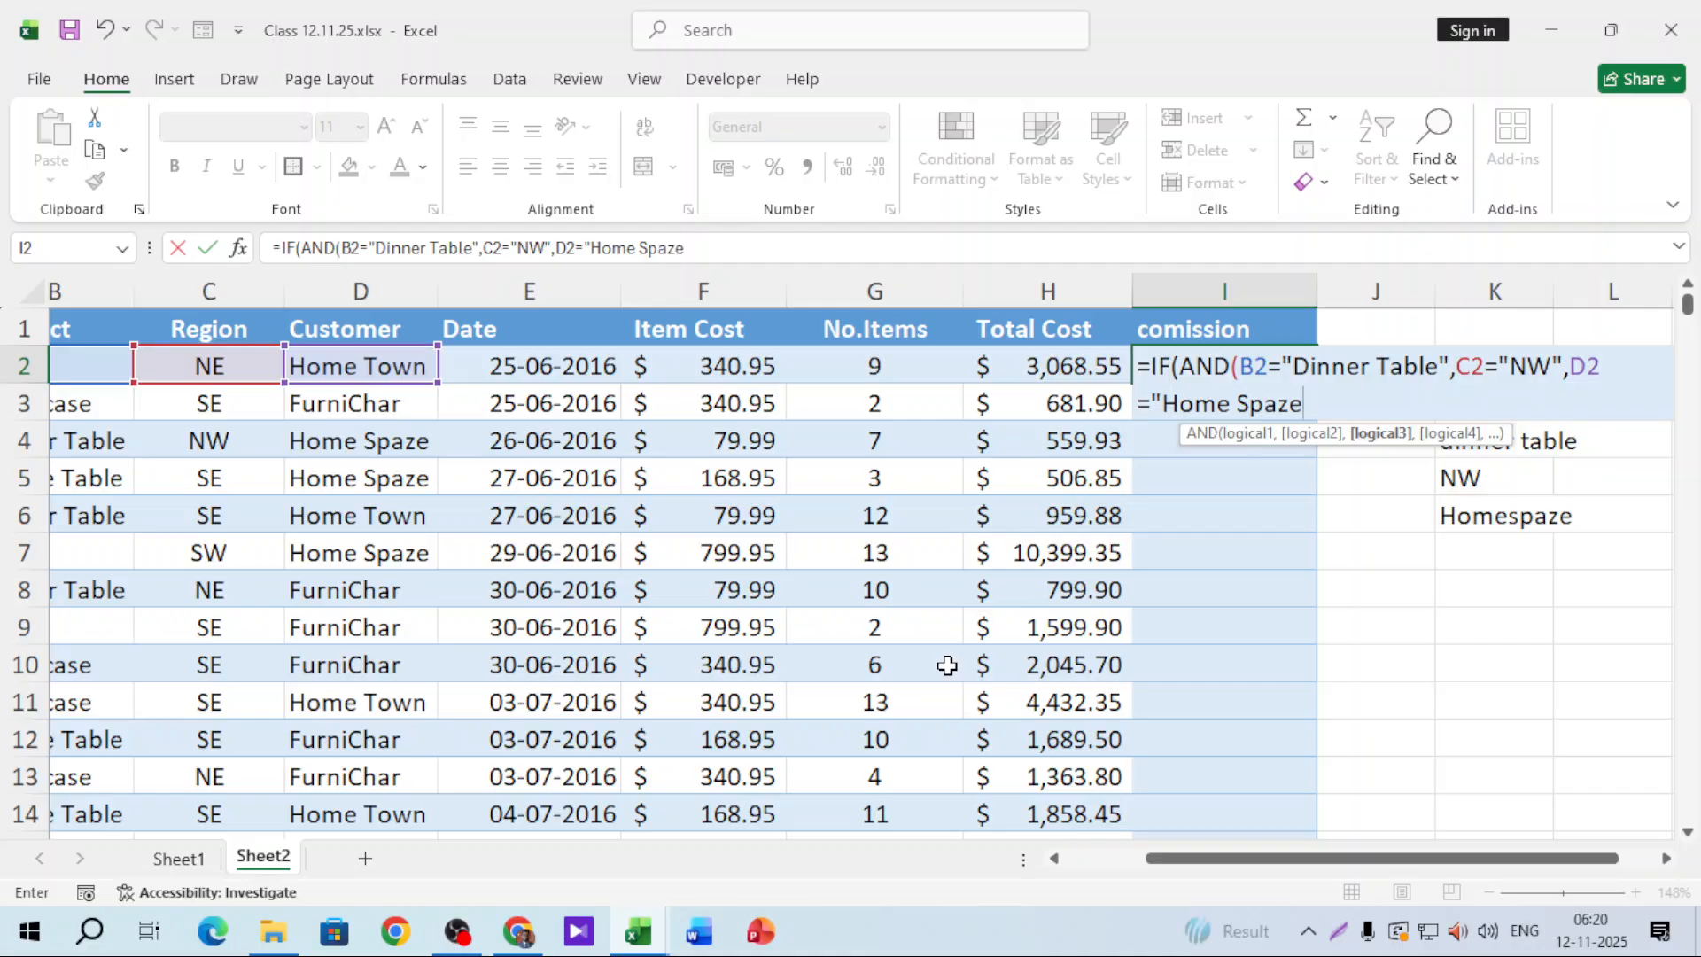
pyautogui.write('")')
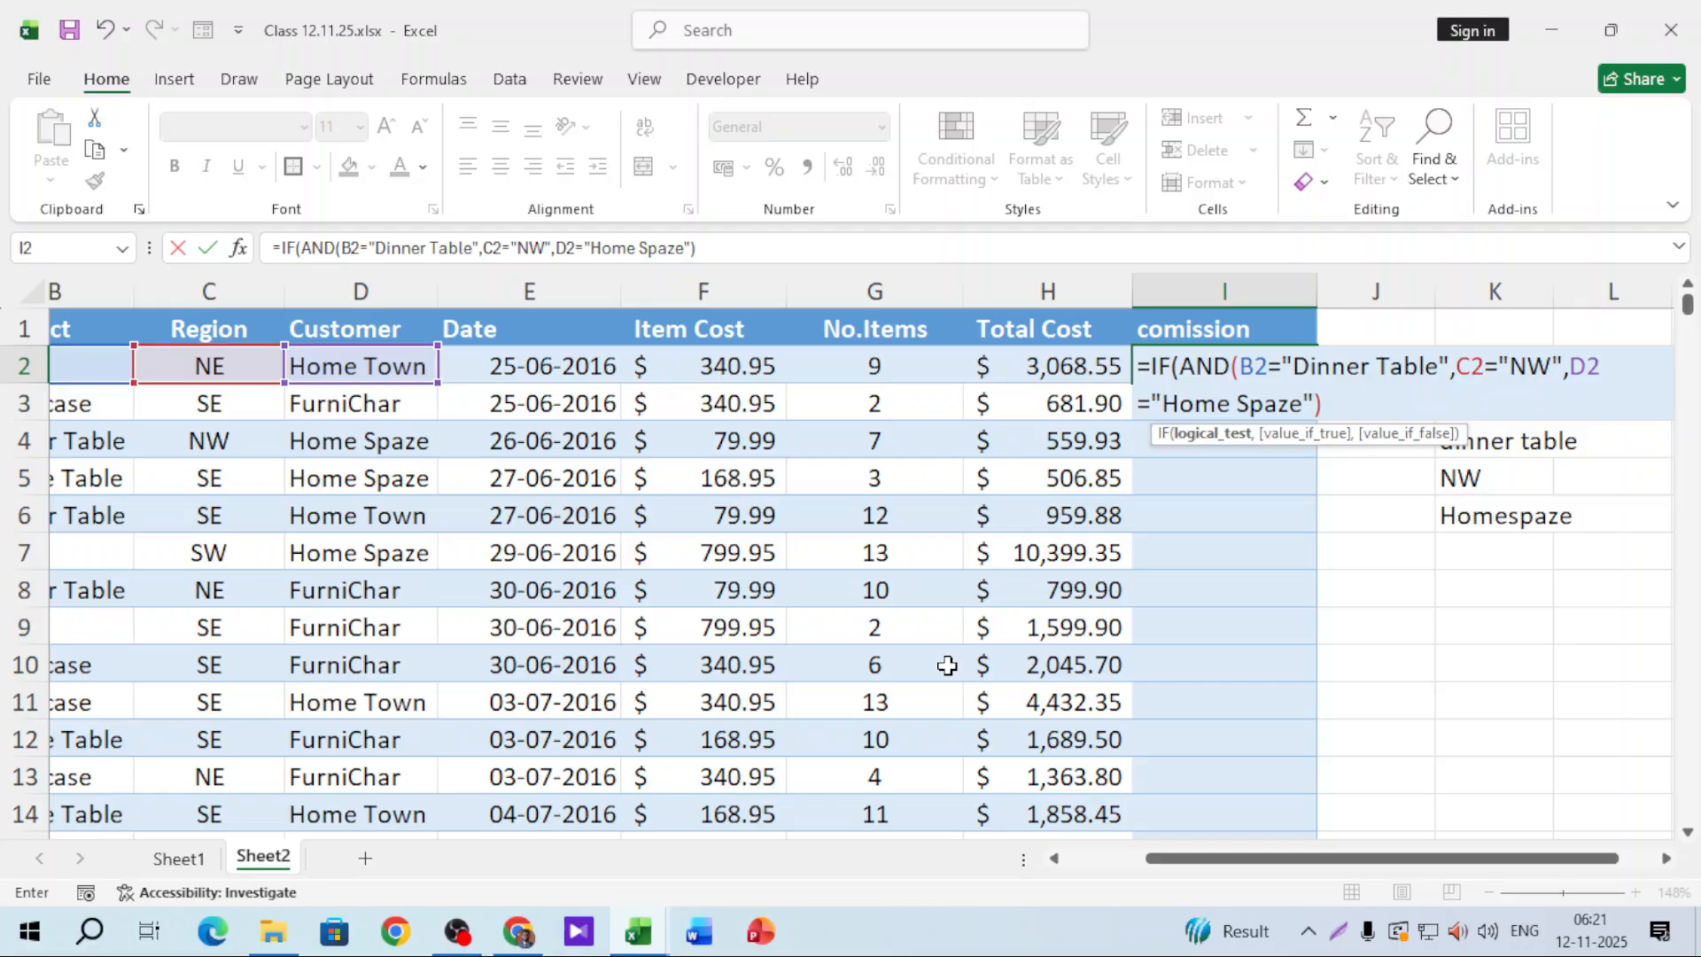
pyautogui.write(',"Y')
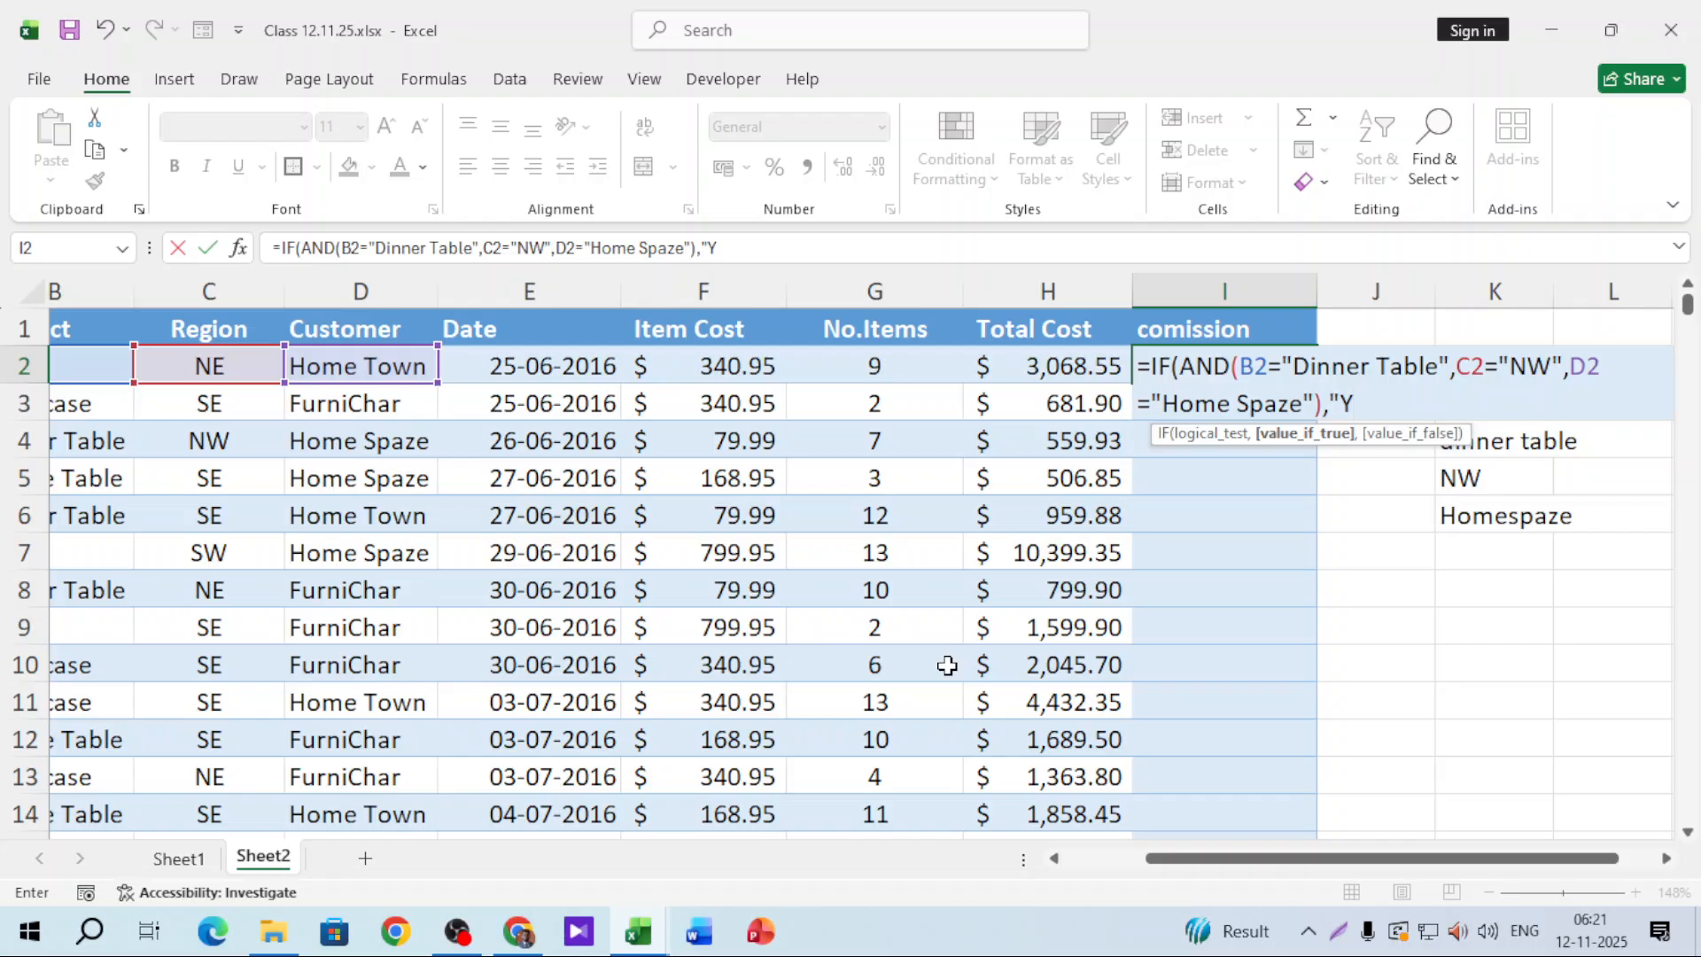
pyautogui.write('es",')
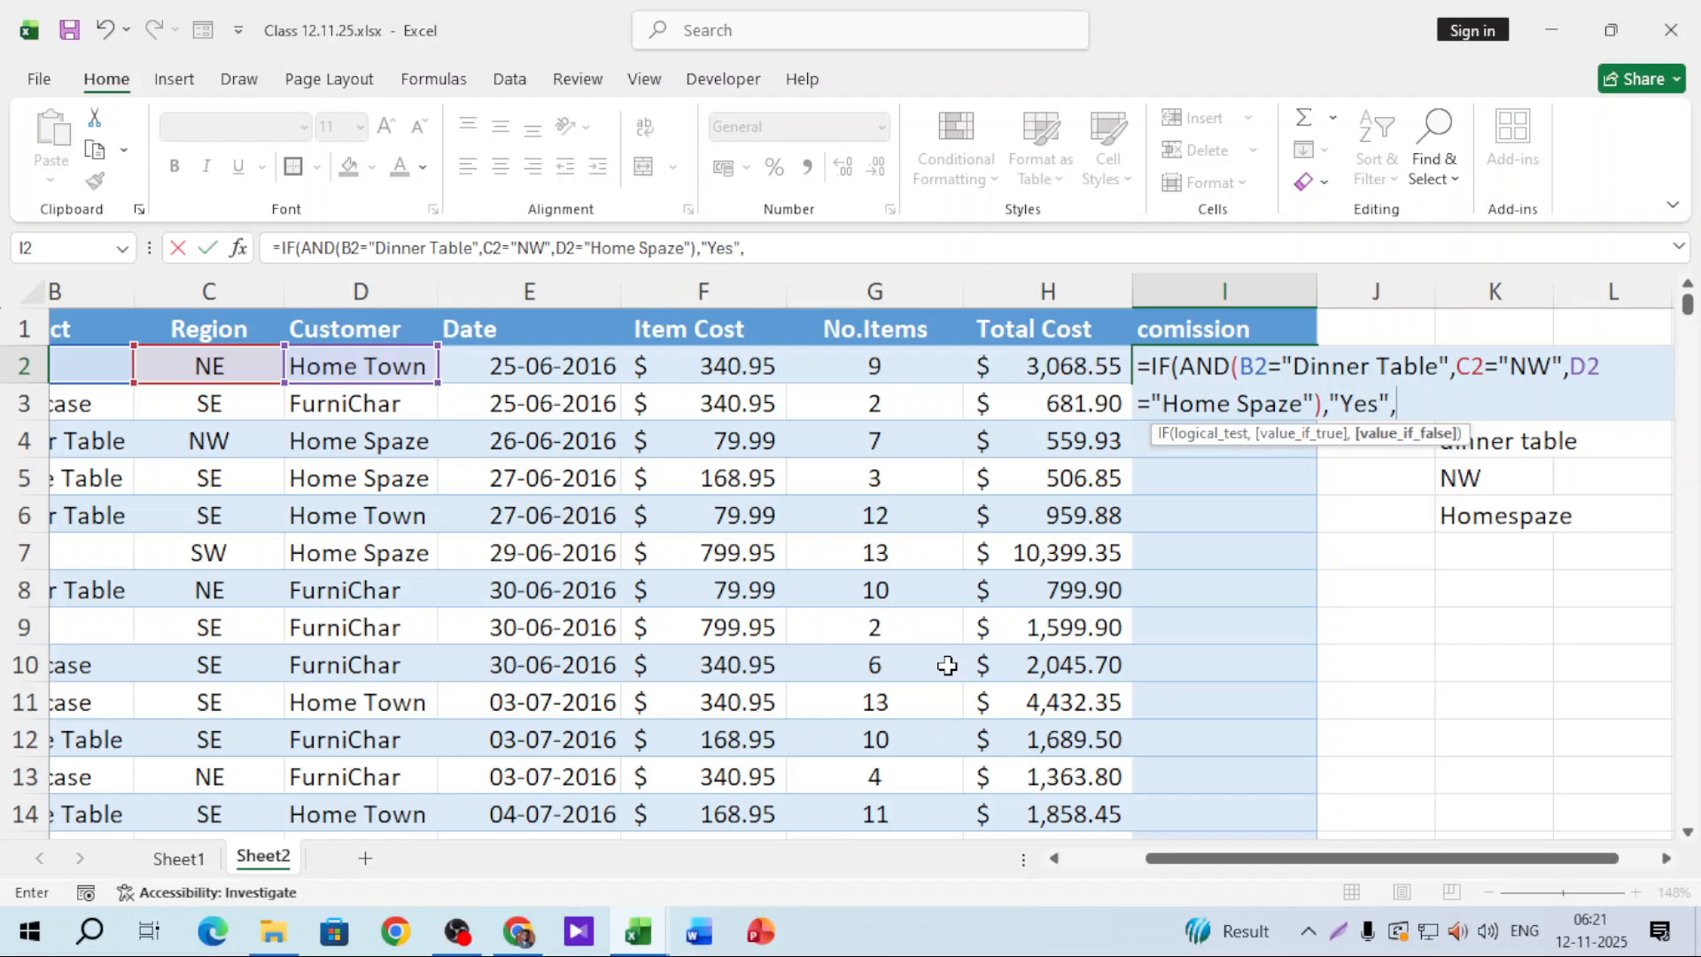
pyautogui.write('"No")')
# Step: Commit the IF(AND) formula in I2 and fill it down the comission column
pyautogui.press('Return')
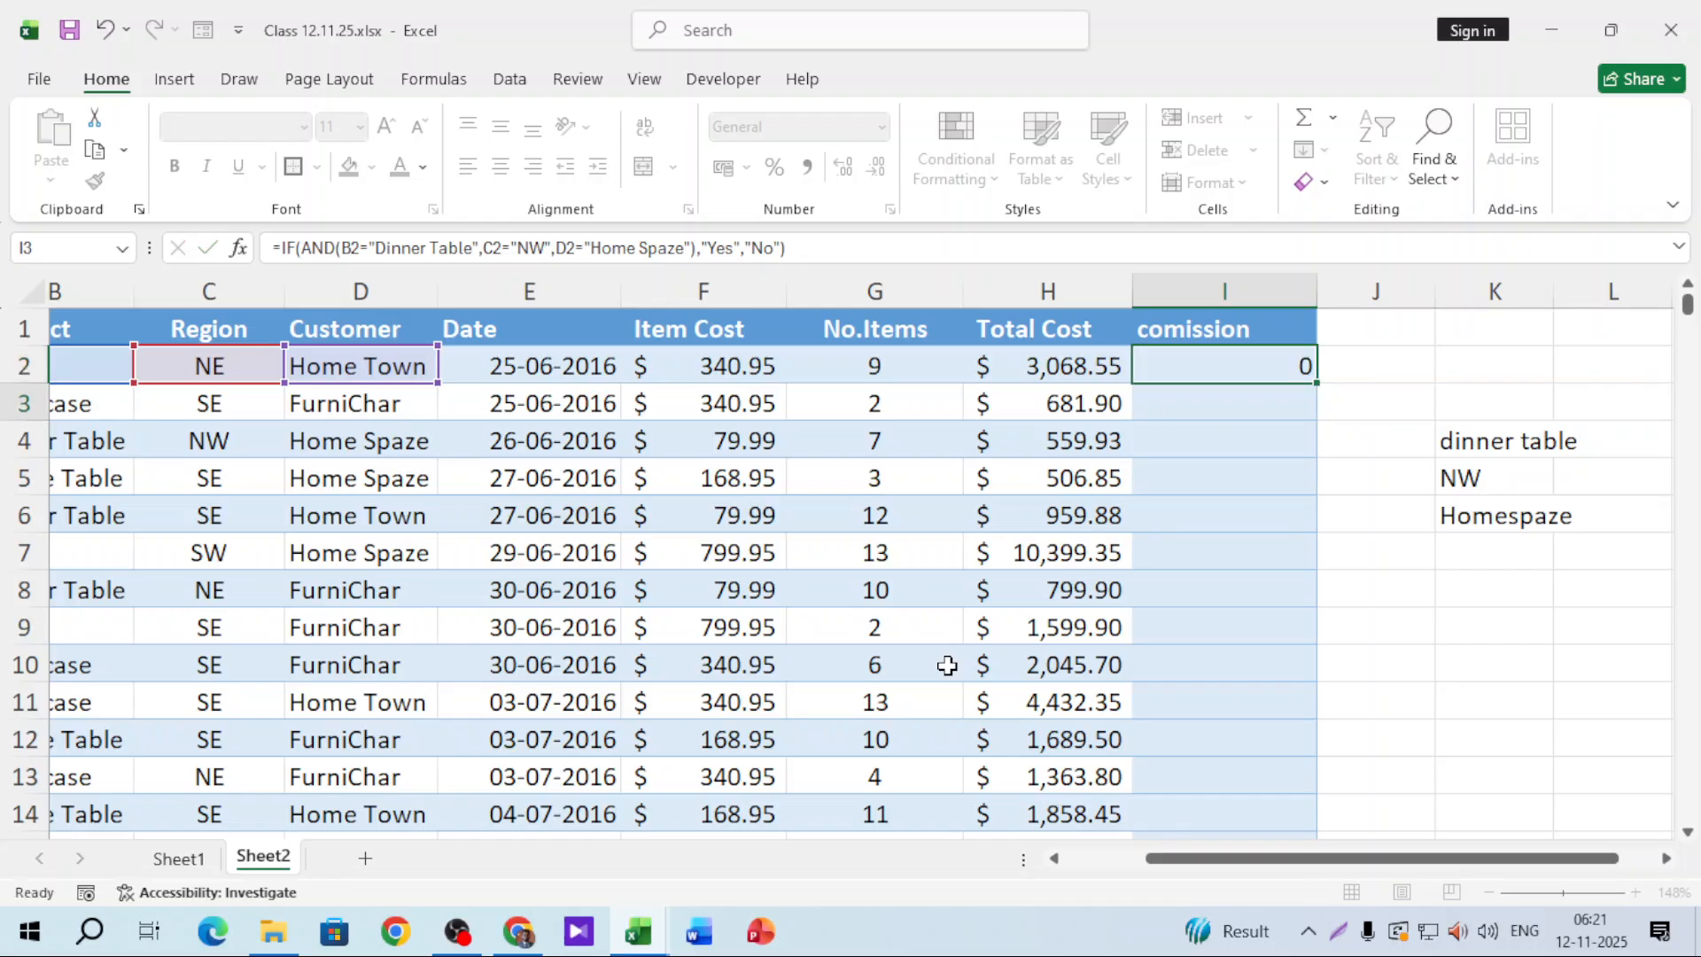
pyautogui.click(1245, 355)
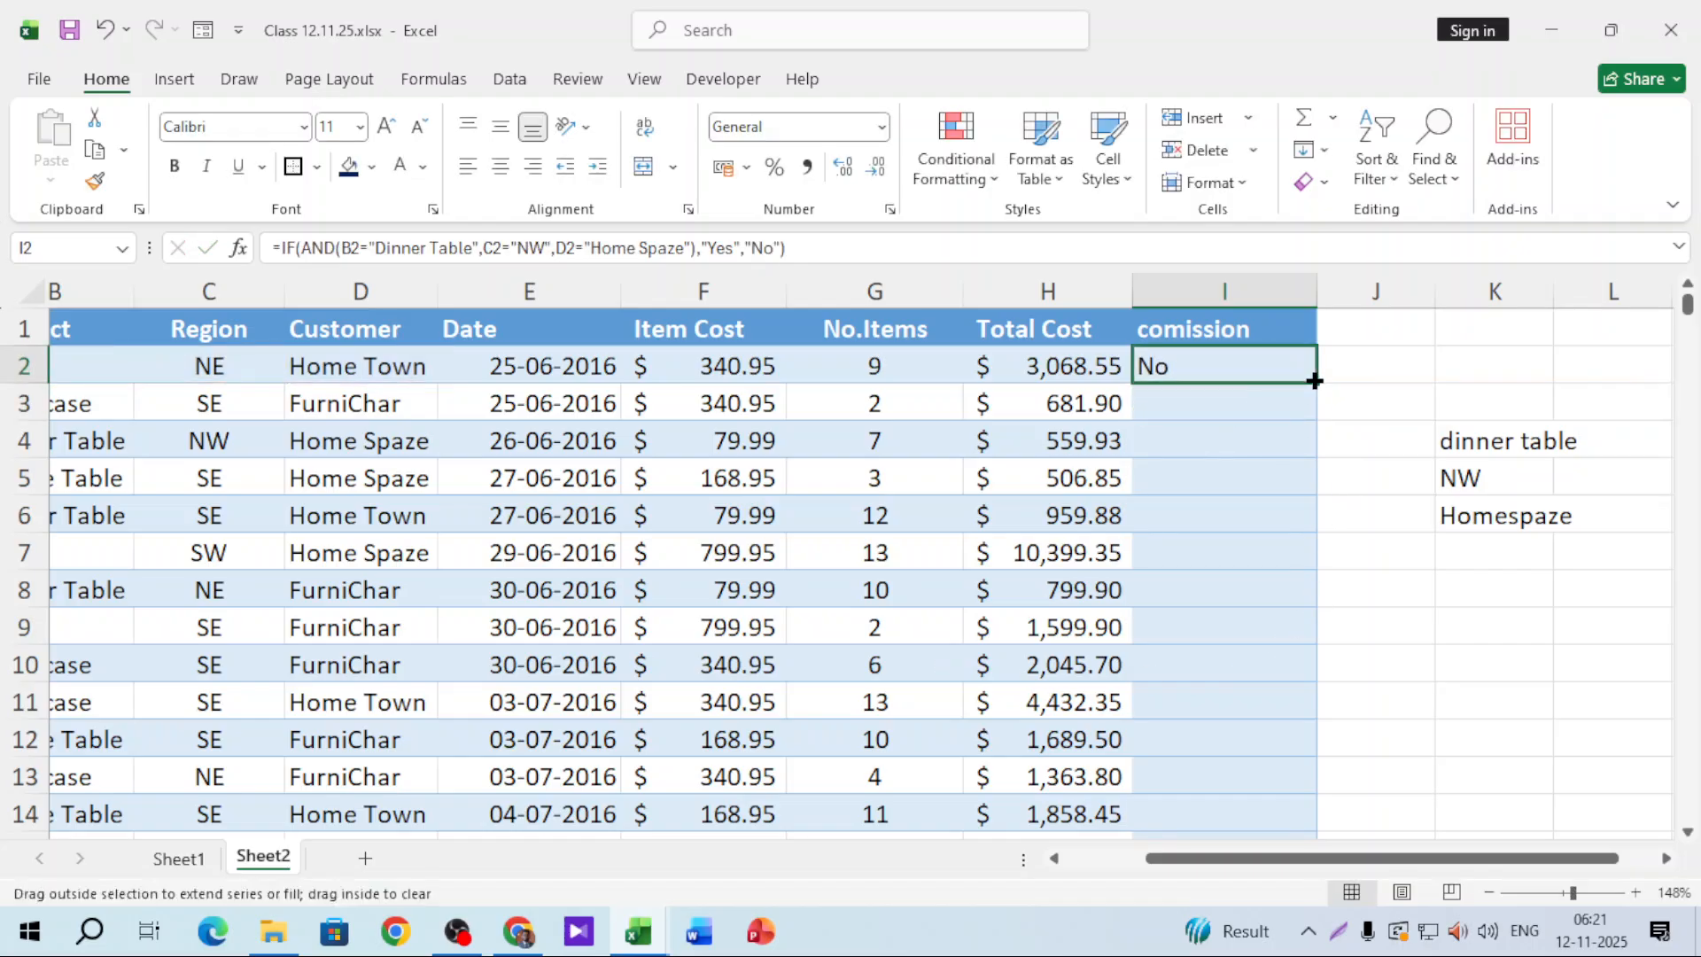
pyautogui.doubleClick(1315, 381)
# Step: Verify that row 4's Yes matches its NW region, Home Spaze customer and formula
pyautogui.click(1207, 441)
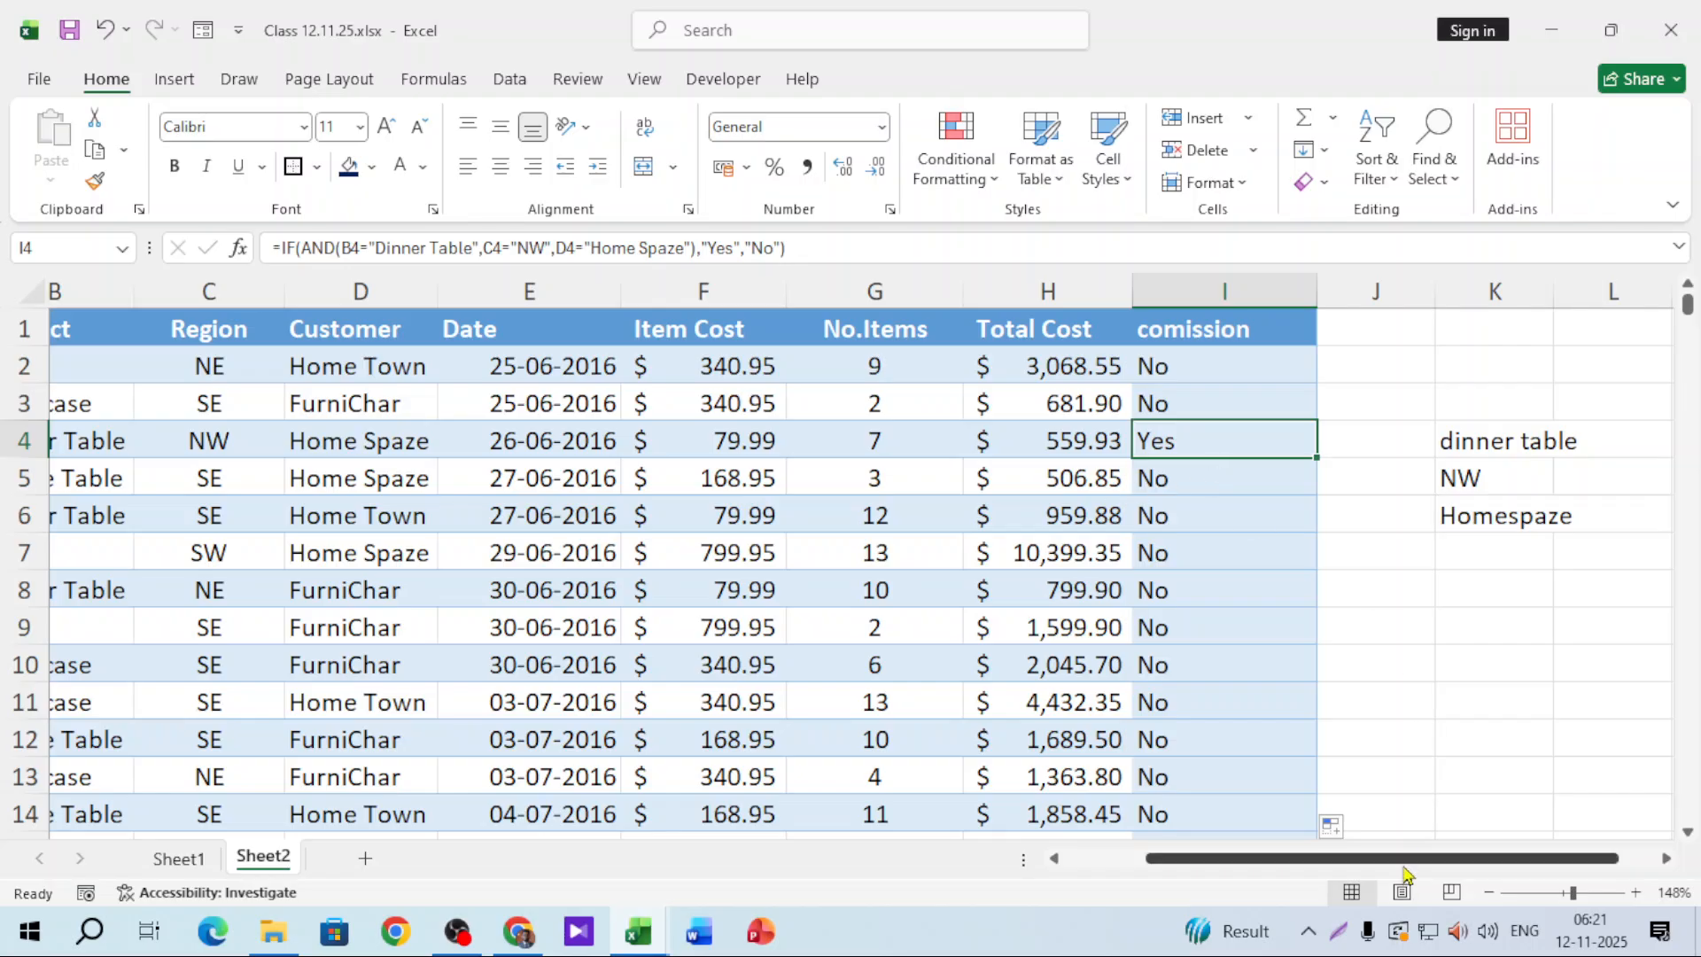
pyautogui.hscroll(-2, 1404, 875)
pyautogui.click(438, 440)
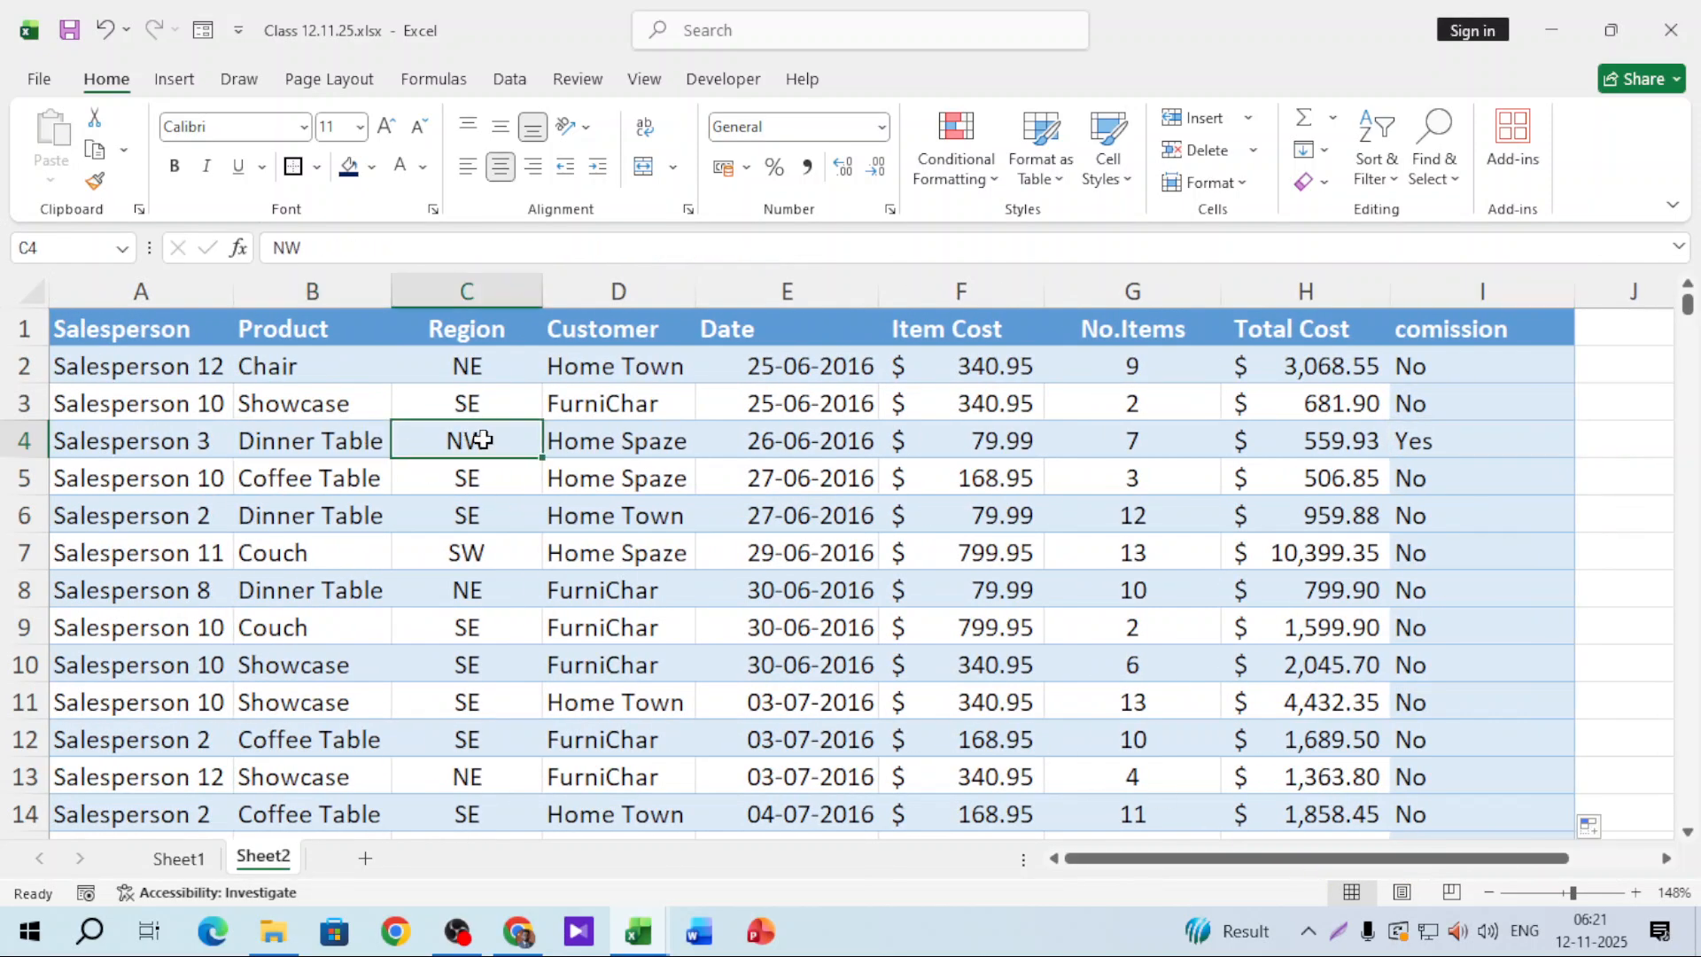
pyautogui.click(611, 439)
pyautogui.click(1454, 430)
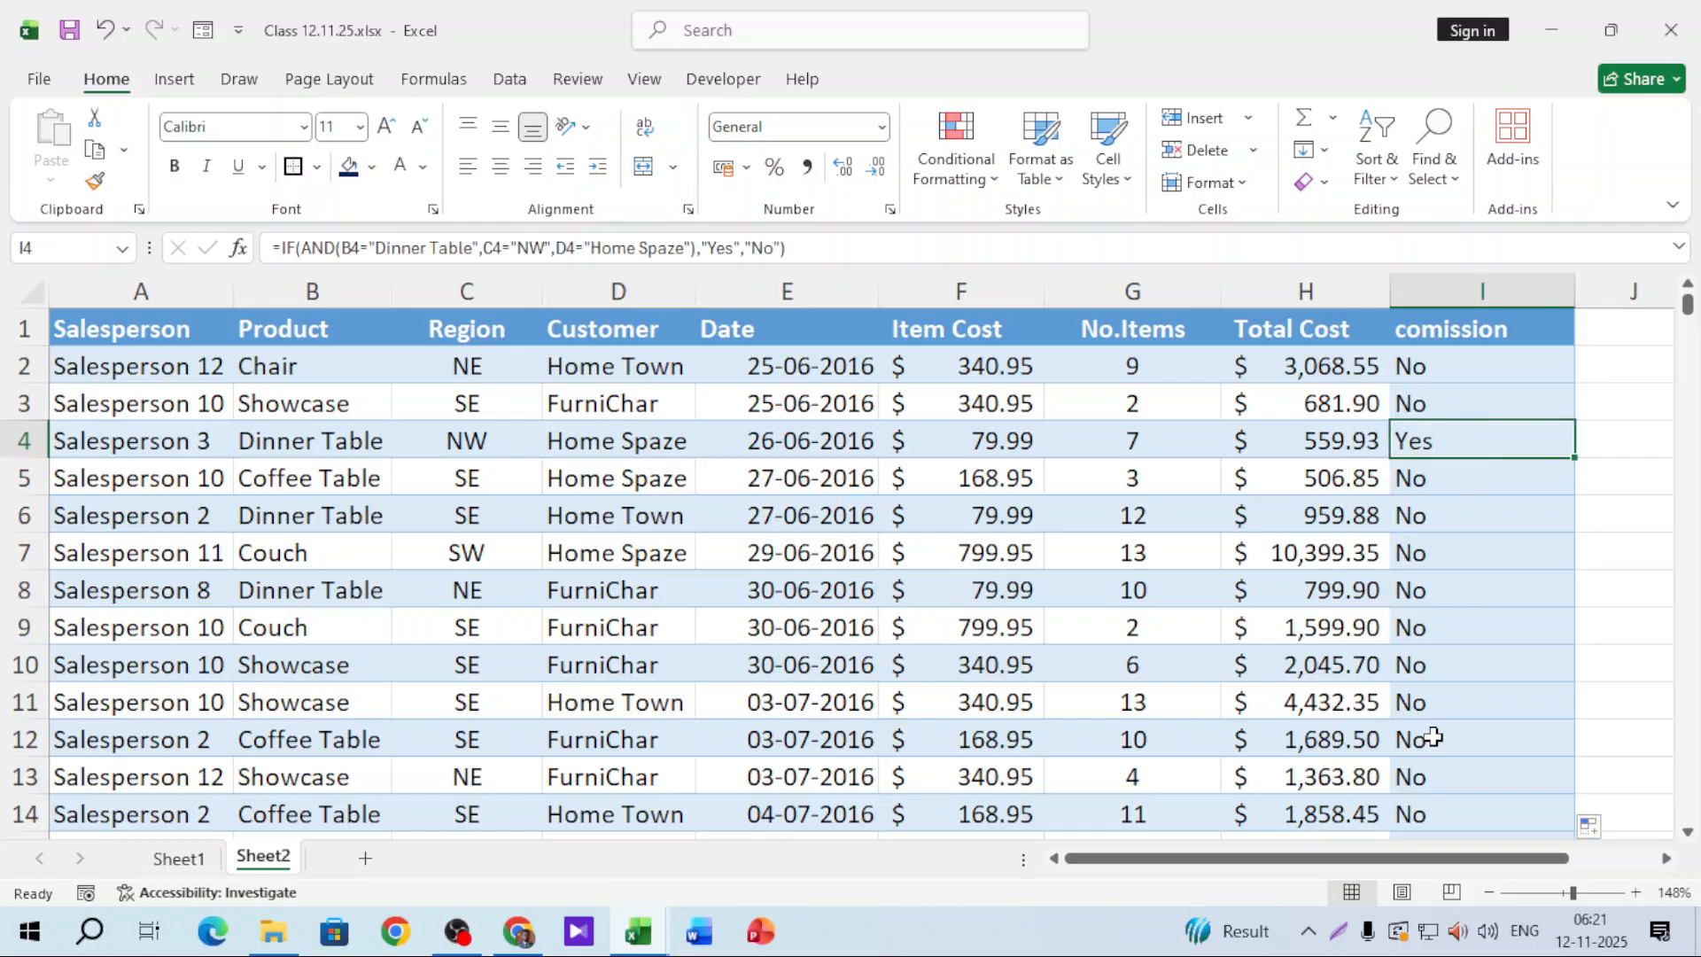
# Step: Put I2's =IF(AND(B2="Dinner Table",C2="NW",D2="Home Spaze"),"Yes","No") formula into edit mode
pyautogui.doubleClick(1453, 365)
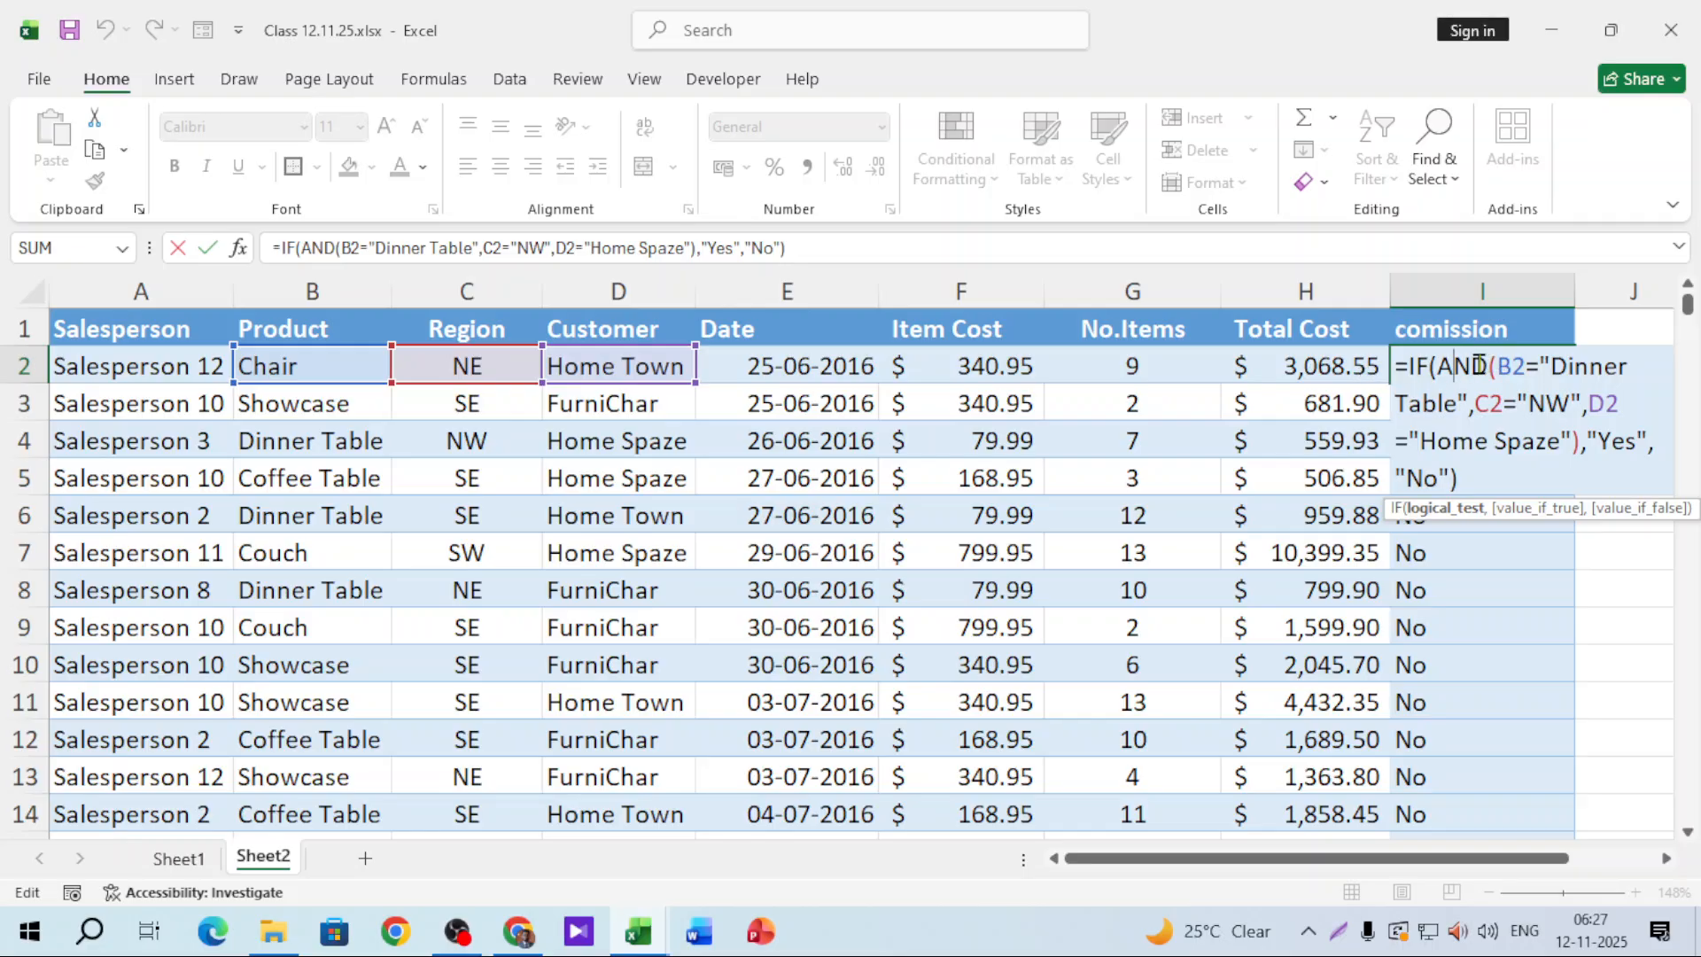
# Step: Change AND to OR in I2's formula and fill it down column I
pyautogui.moveTo(1489, 364); pyautogui.dragTo(1441, 359)
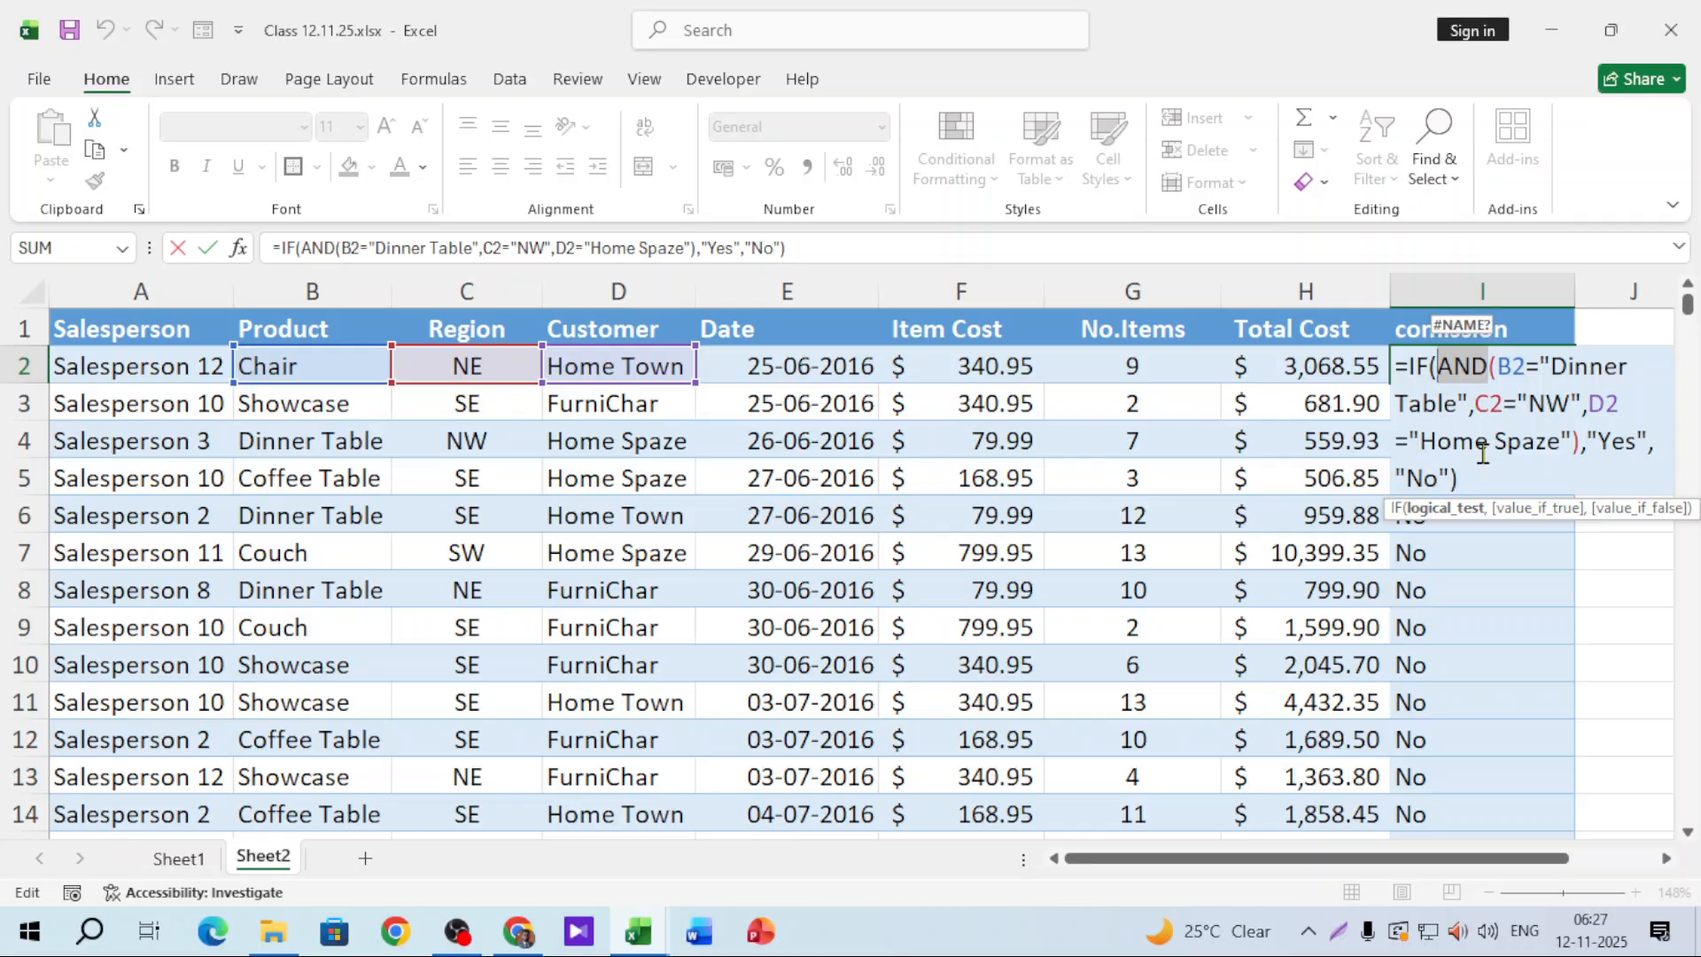
pyautogui.write('or')
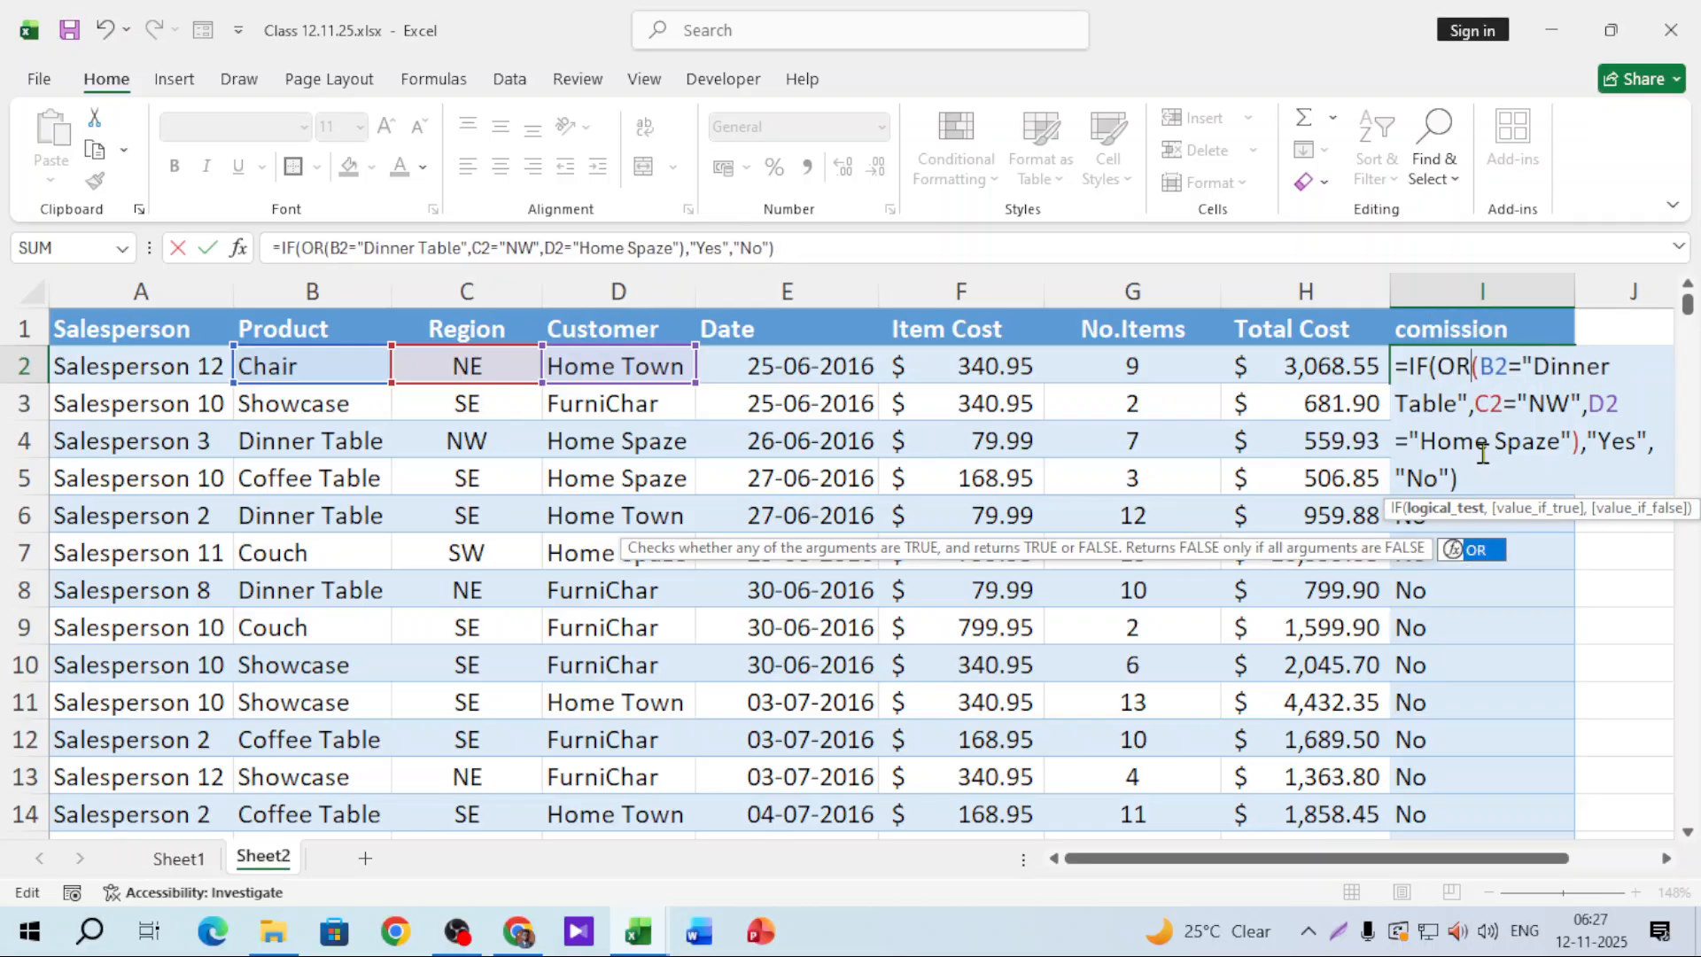
pyautogui.press('Return')
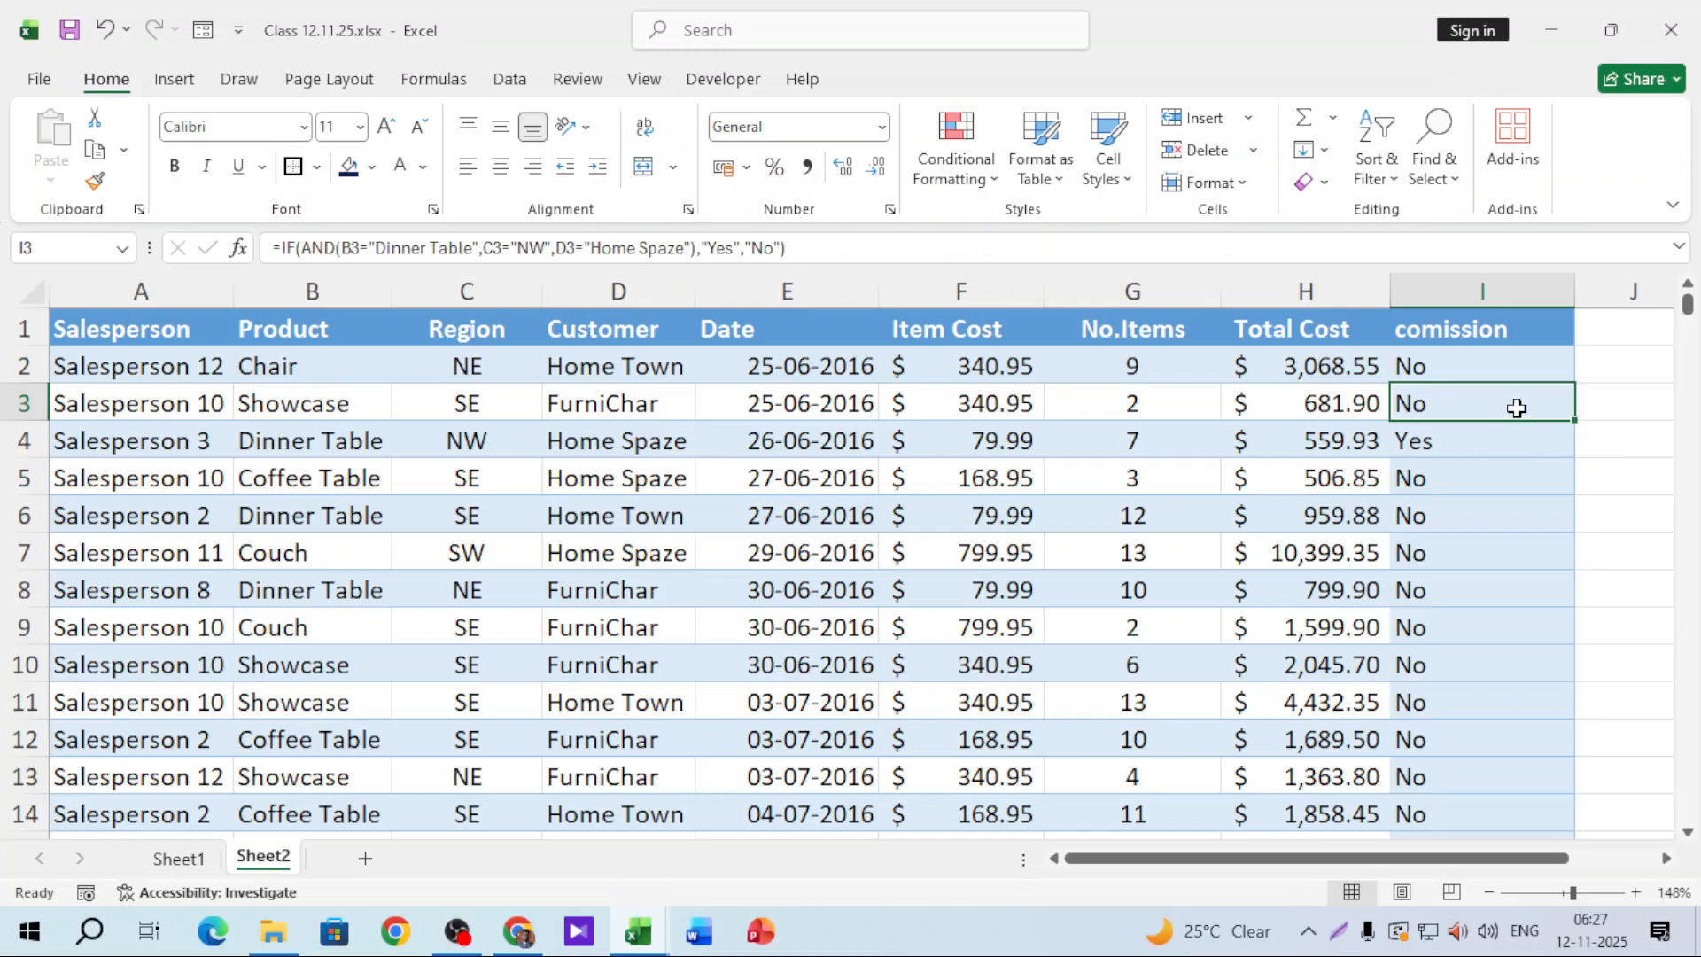
pyautogui.click(1541, 372)
pyautogui.doubleClick(1574, 381)
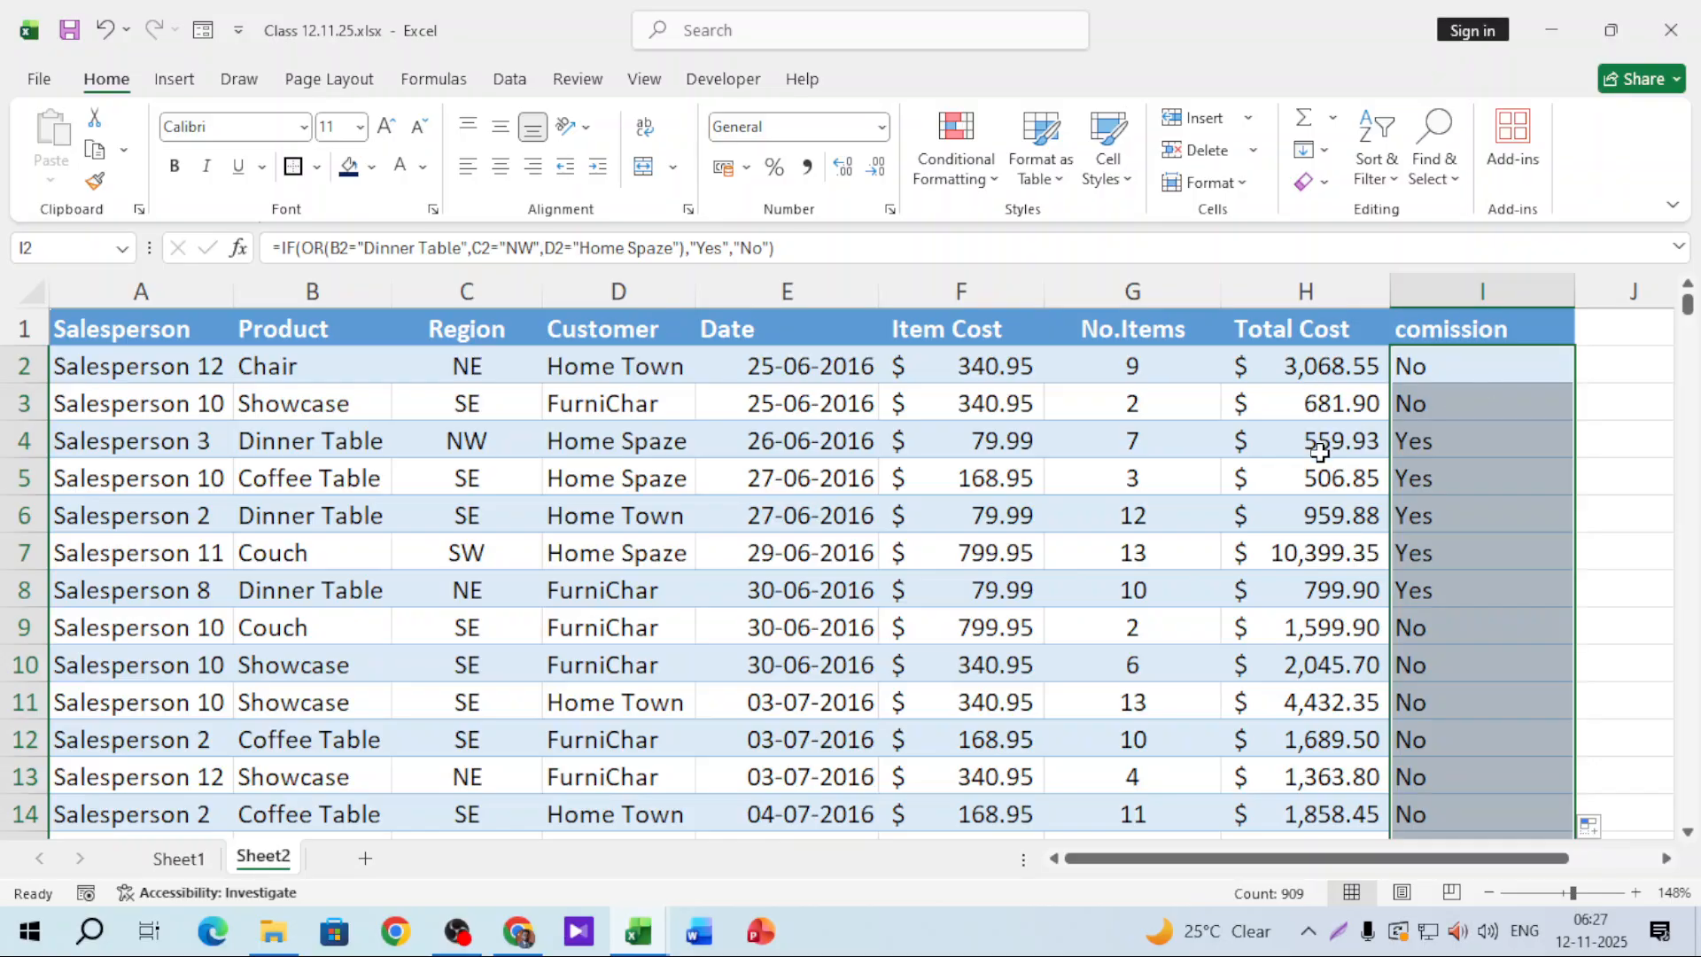
# Step: Check the Yes results and formulas in I4 and I5 against customer D5
pyautogui.click(1478, 439)
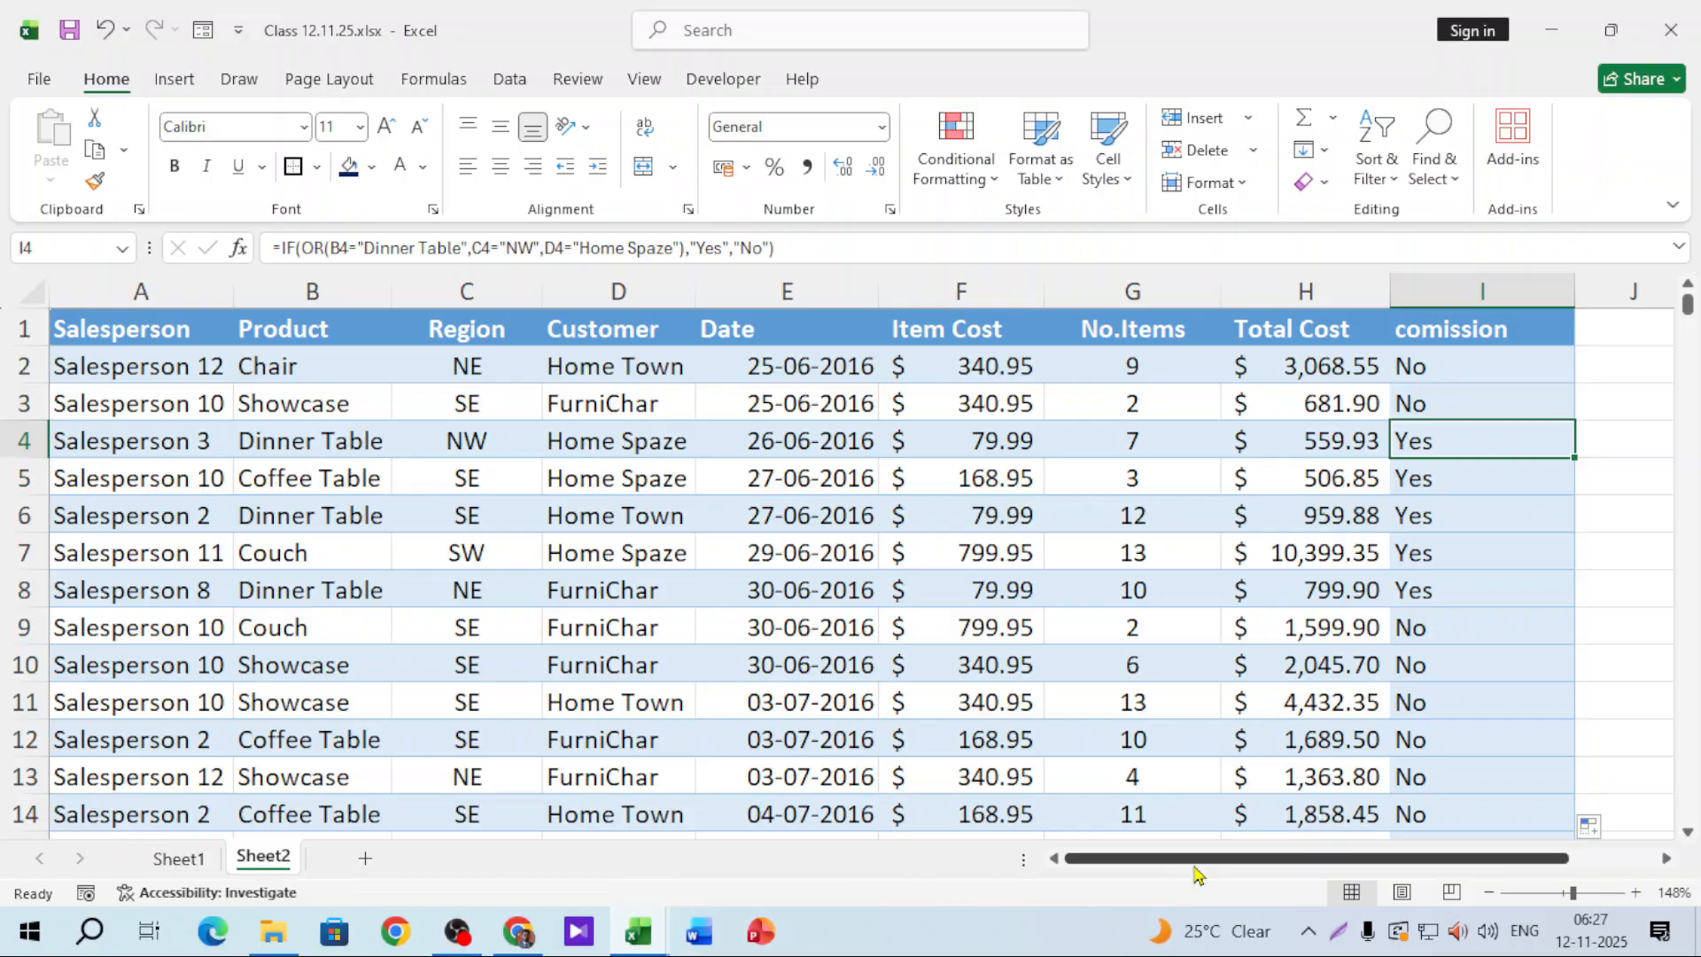
pyautogui.moveTo(1187, 858); pyautogui.dragTo(1401, 880)
pyautogui.click(1206, 479)
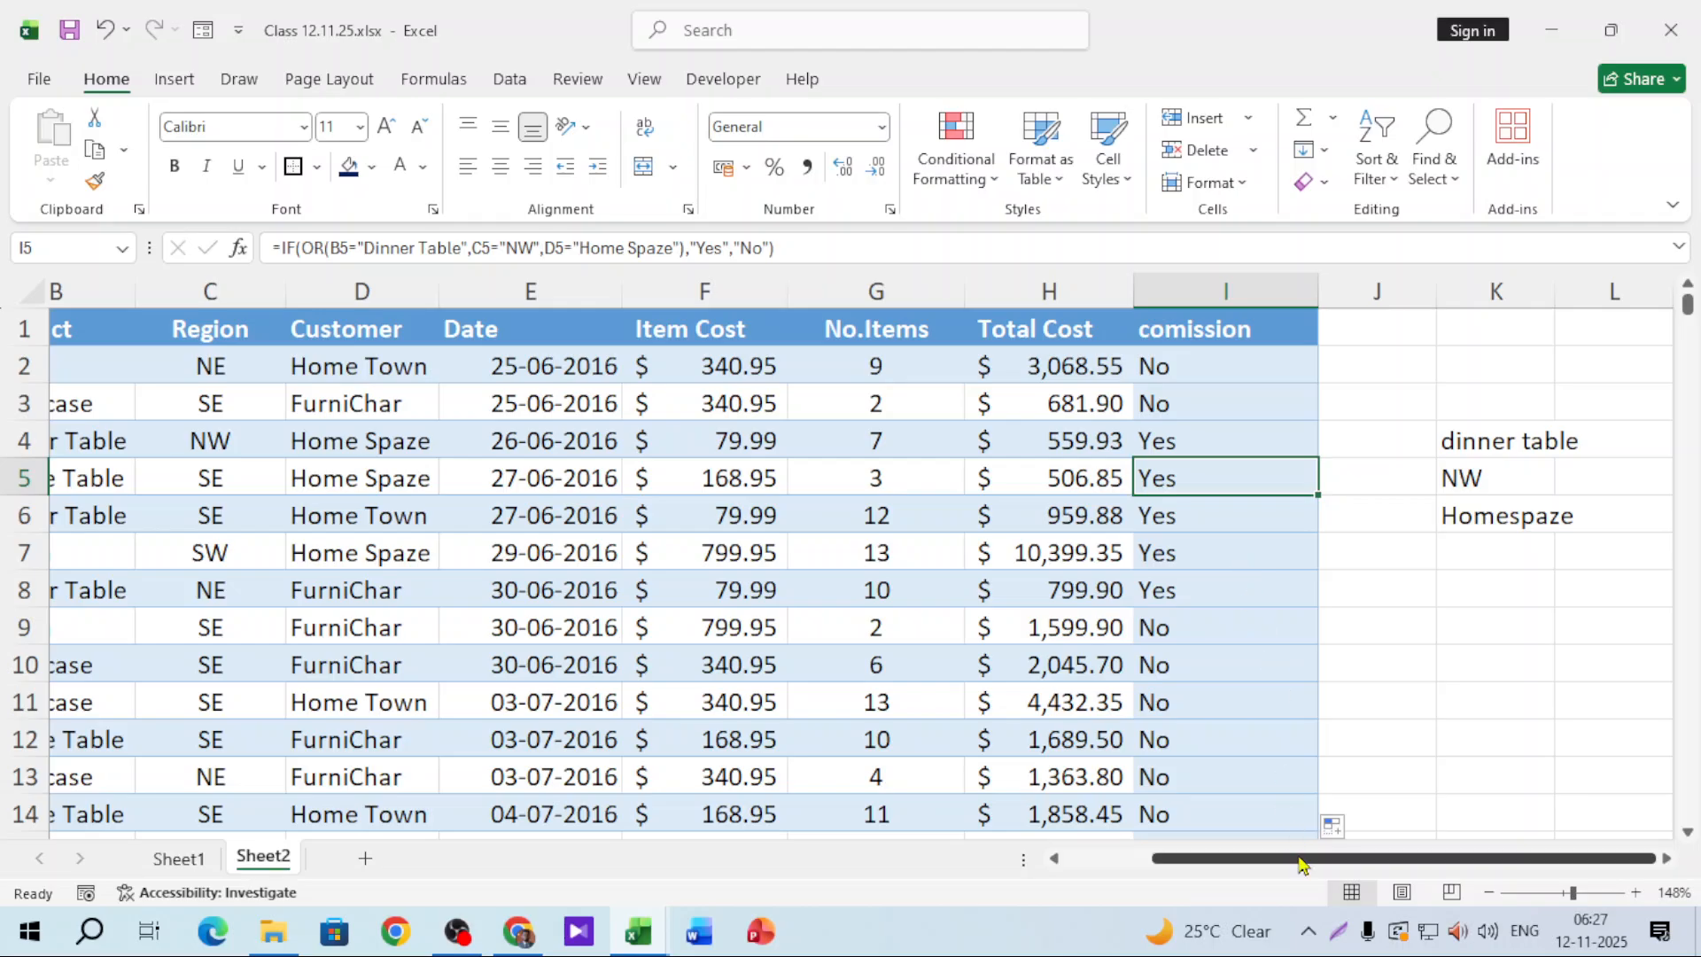
pyautogui.moveTo(1299, 866); pyautogui.dragTo(1180, 877)
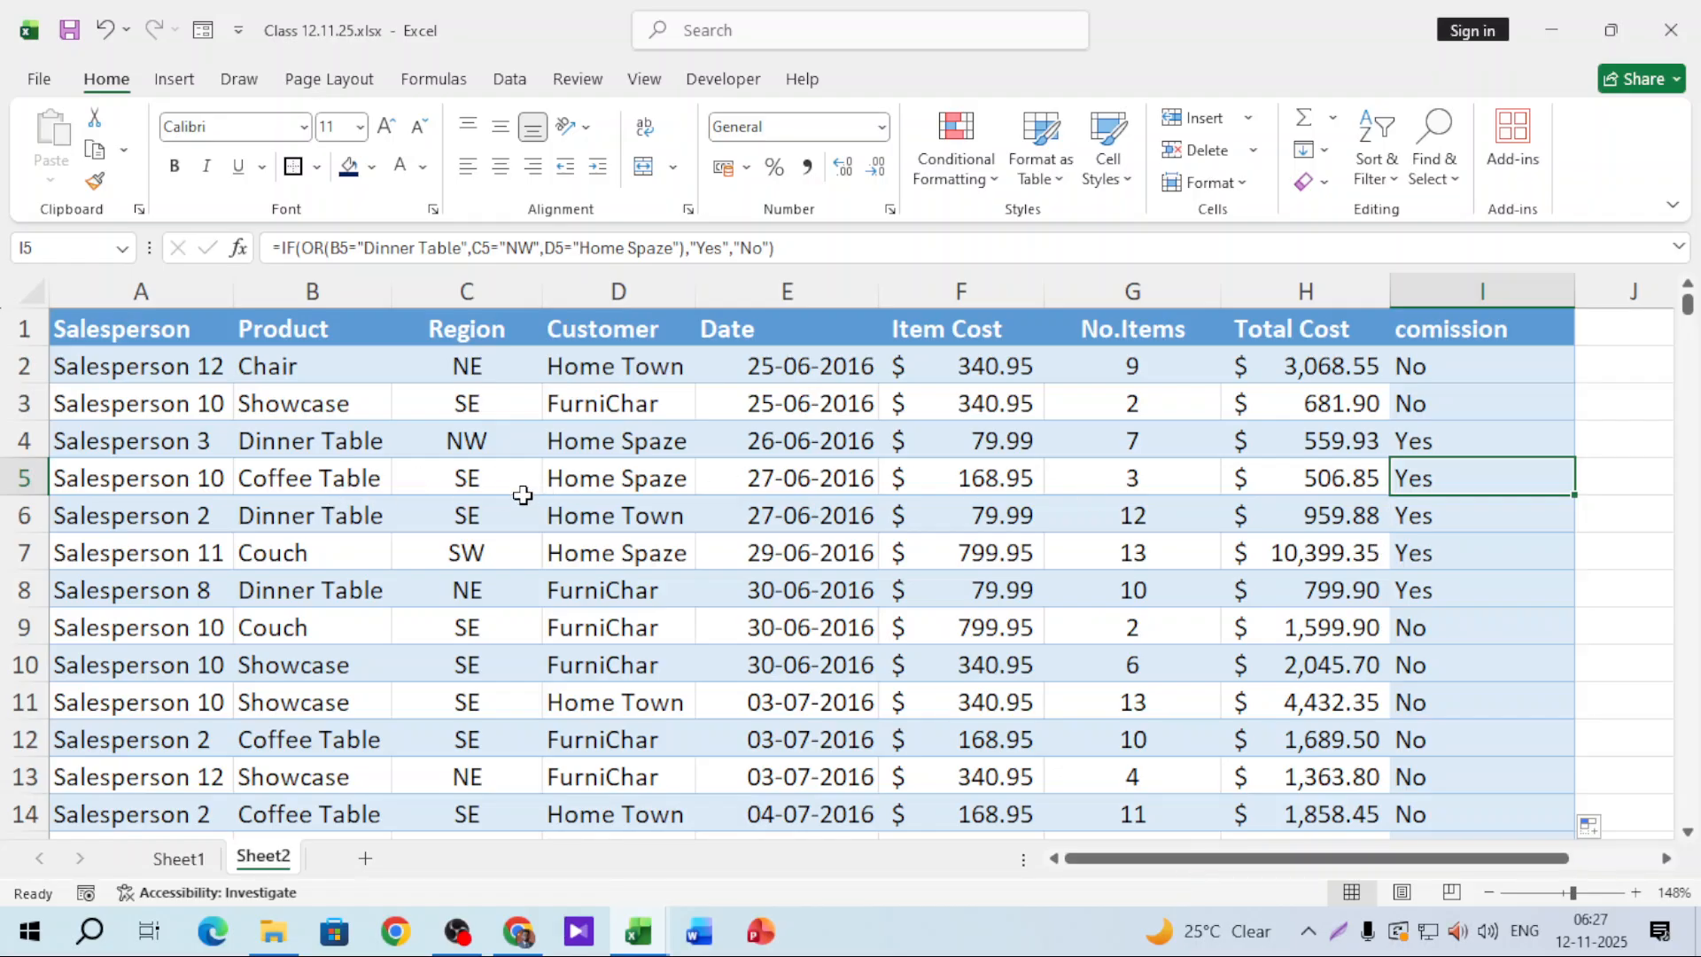
pyautogui.click(627, 478)
pyautogui.click(1428, 479)
# Step: Switch to Sheet1 and select the empty cell M7
pyautogui.click(181, 857)
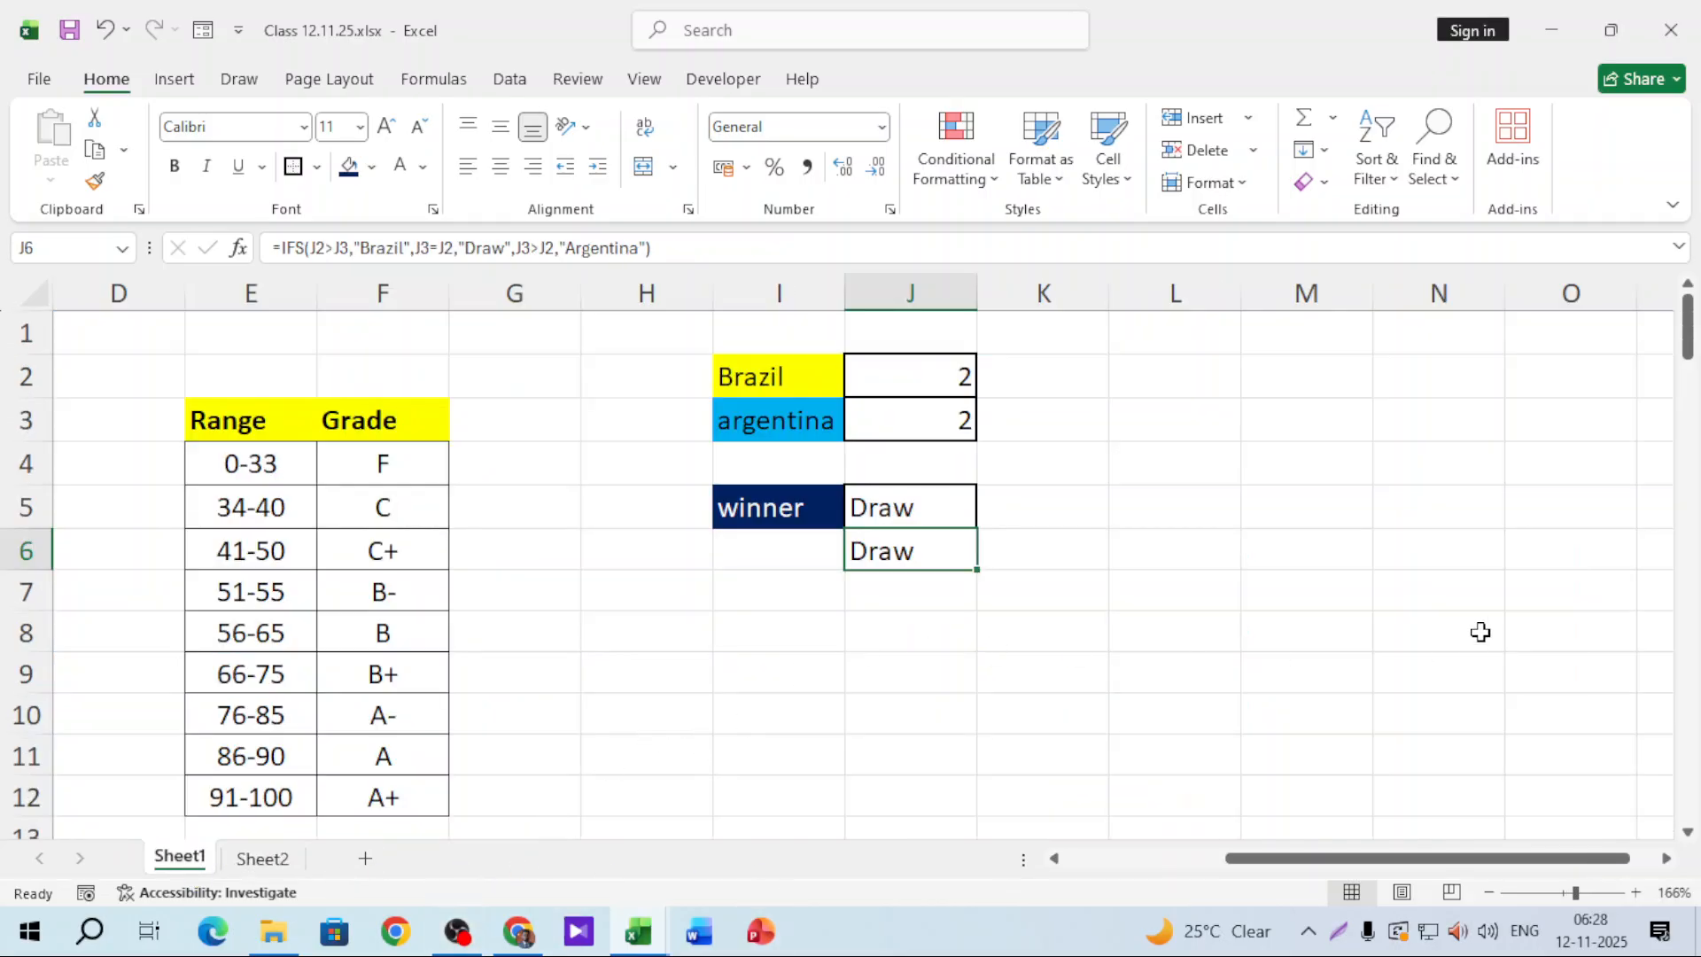
pyautogui.click(1306, 592)
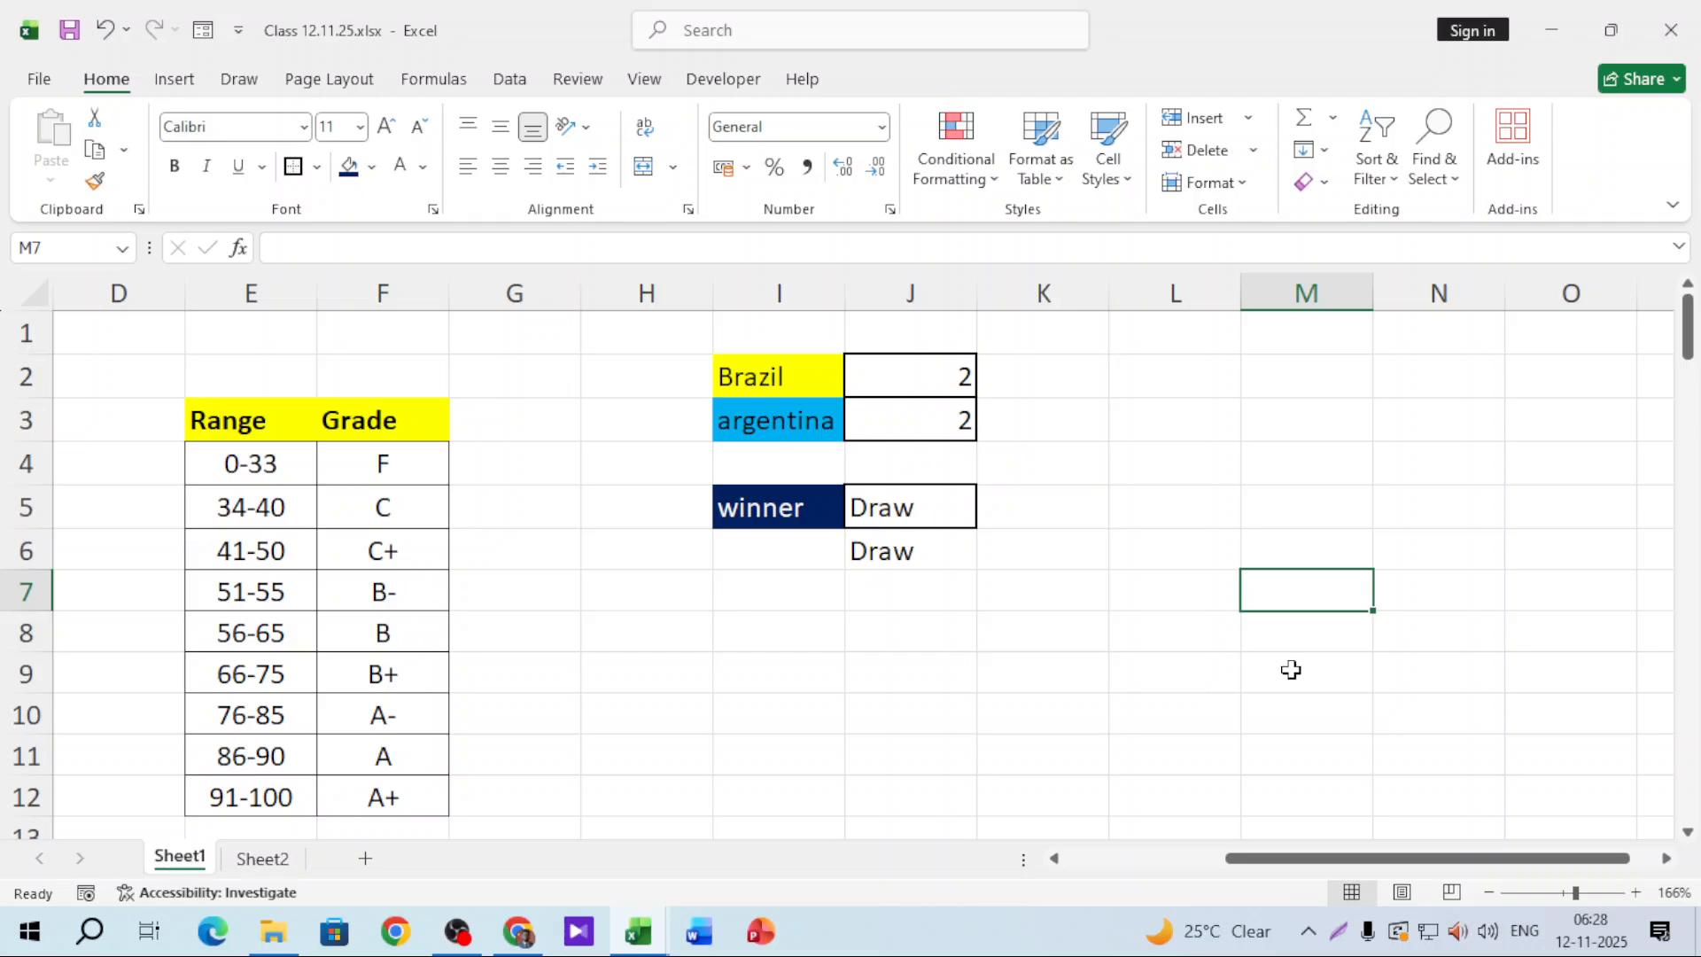